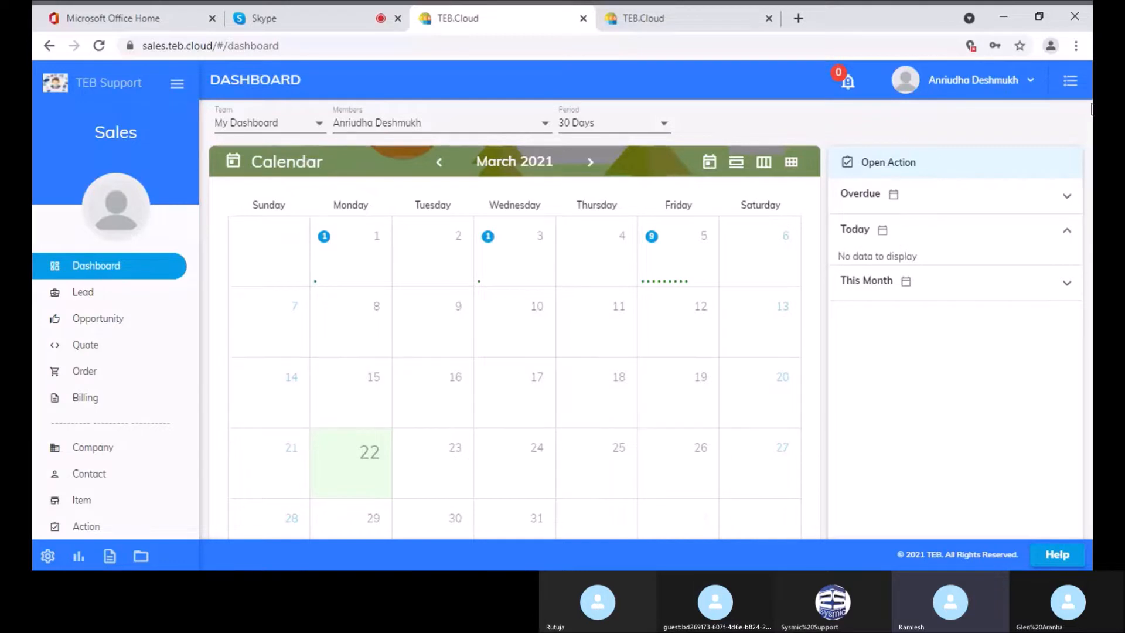
View the user profile from the account menu, then return to the dashboard
click(1030, 81)
click(949, 121)
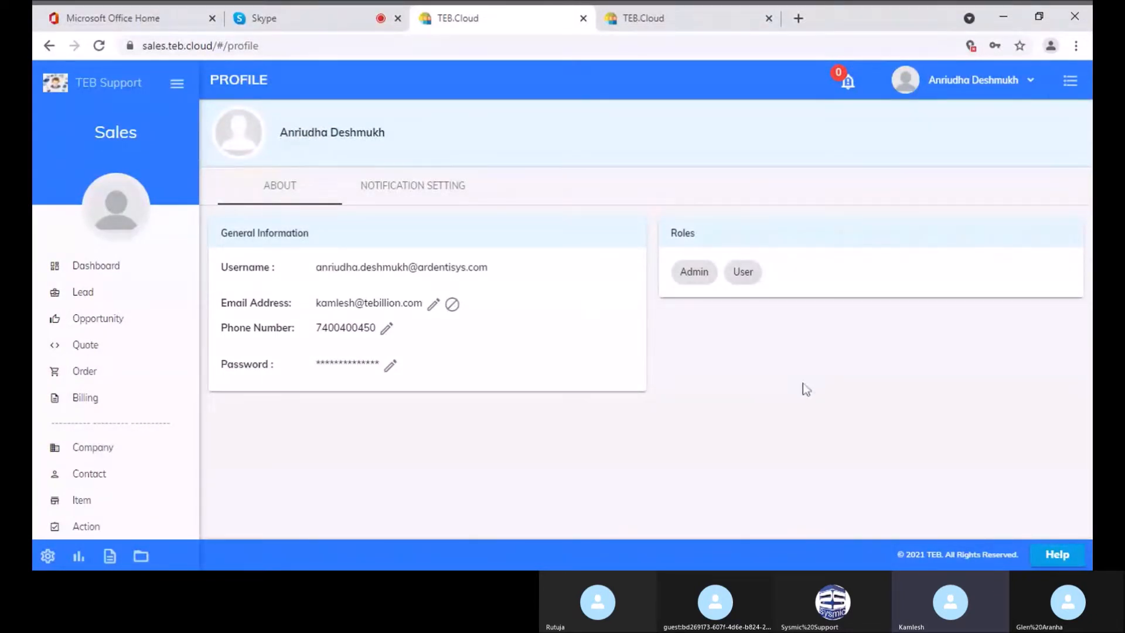
click(101, 267)
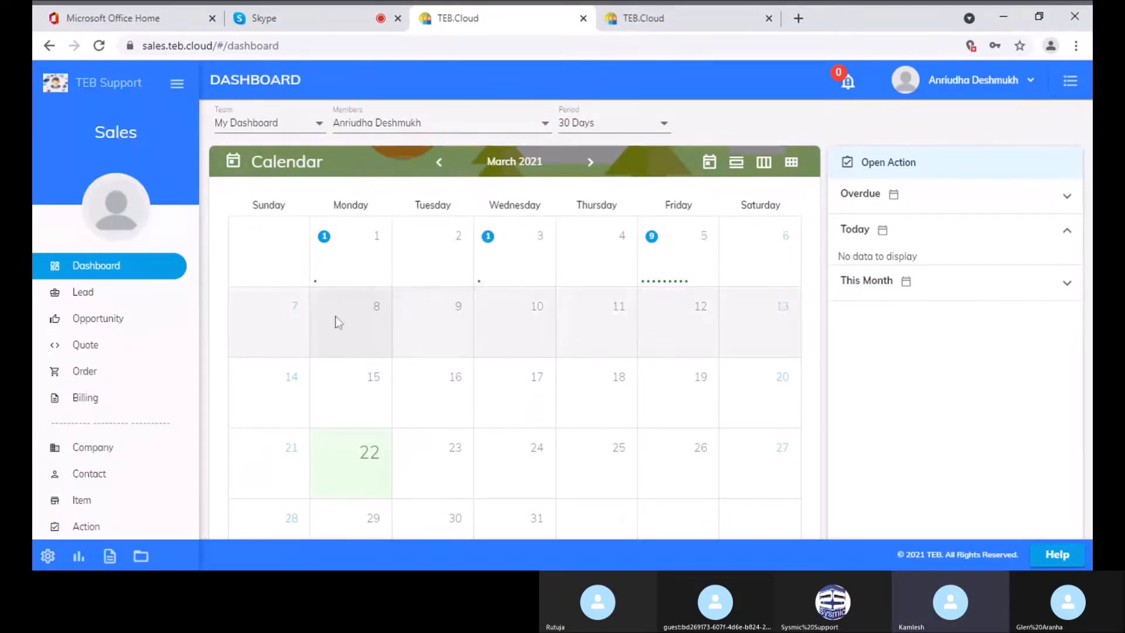
Scroll through the dashboard to review its charts
scroll(385, 363, down, 3)
scroll(385, 363, up, 2)
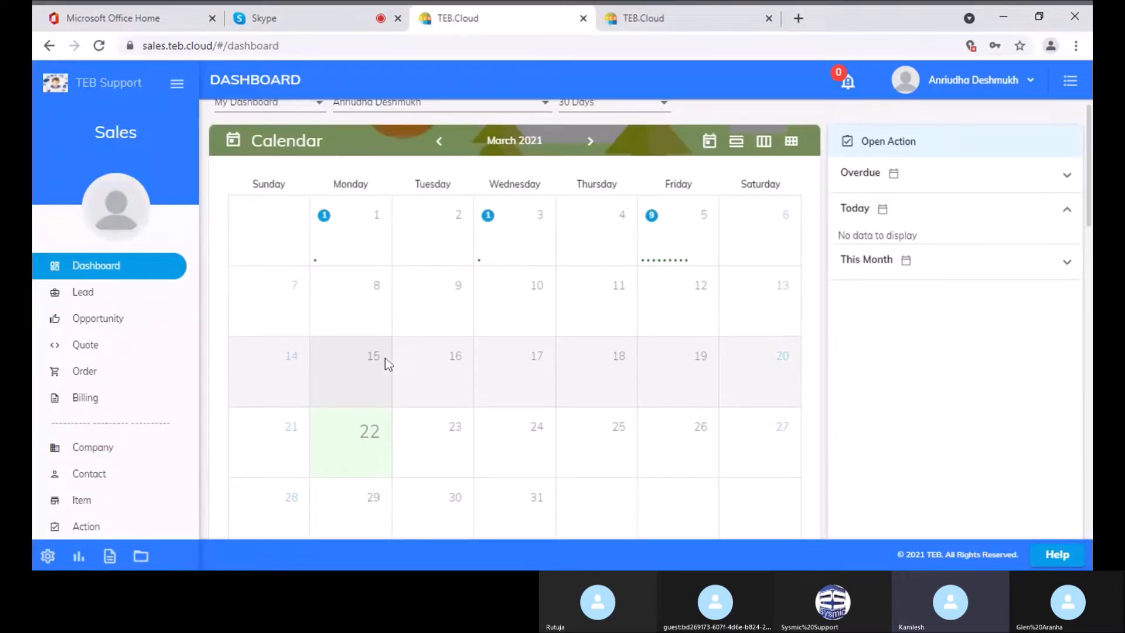
scroll(385, 359, up, 1)
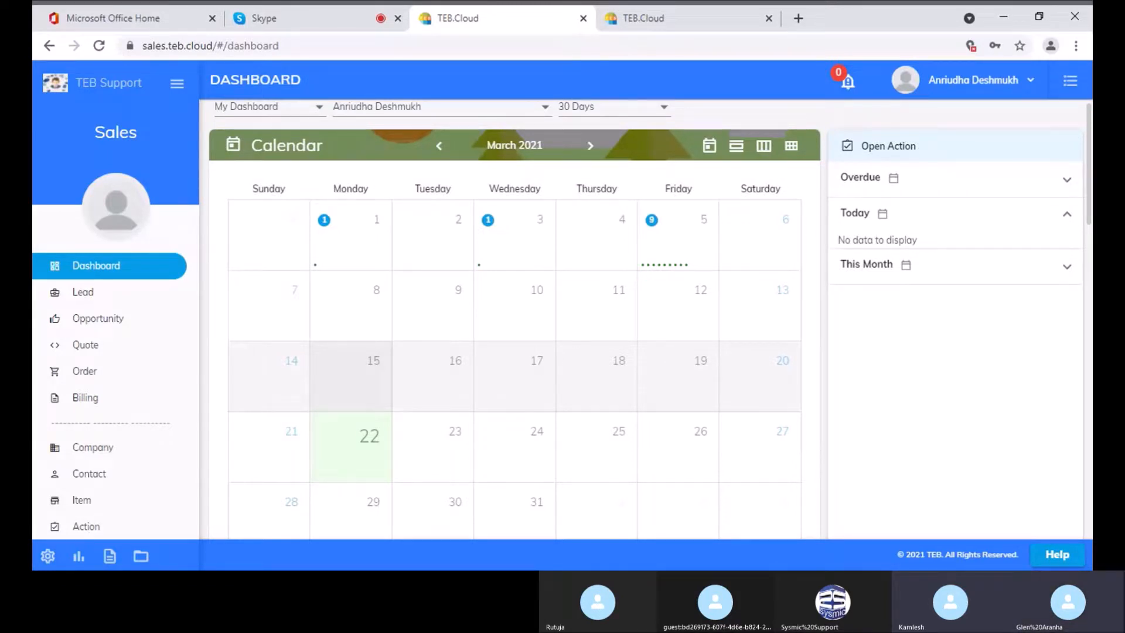
scroll(415, 332, down, 1)
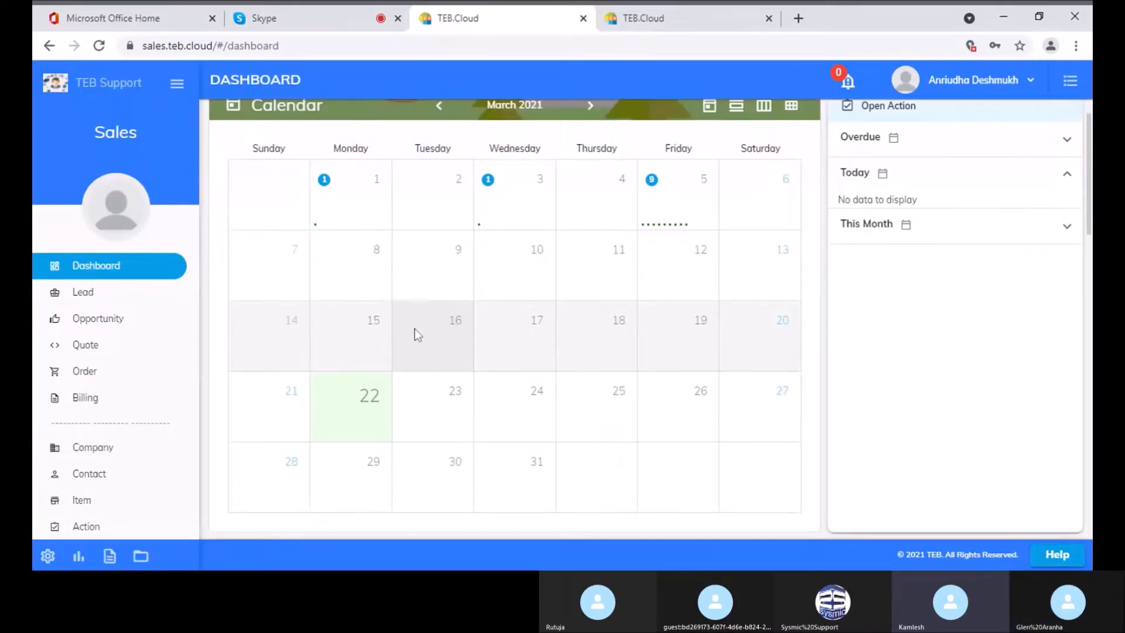
scroll(414, 329, down, 5)
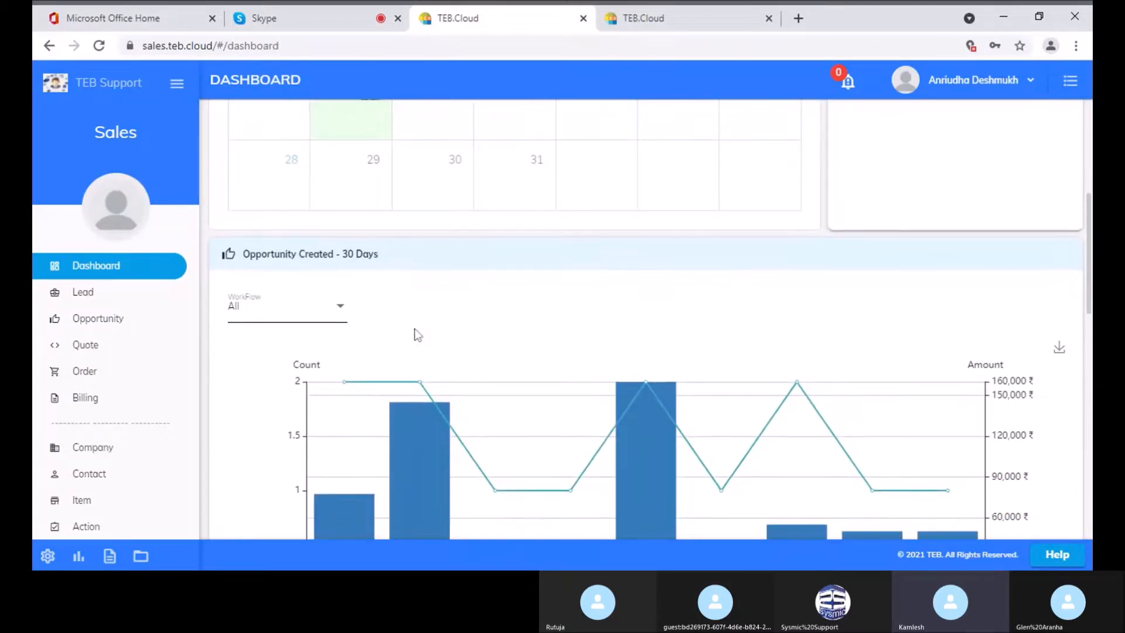
scroll(415, 331, down, 2)
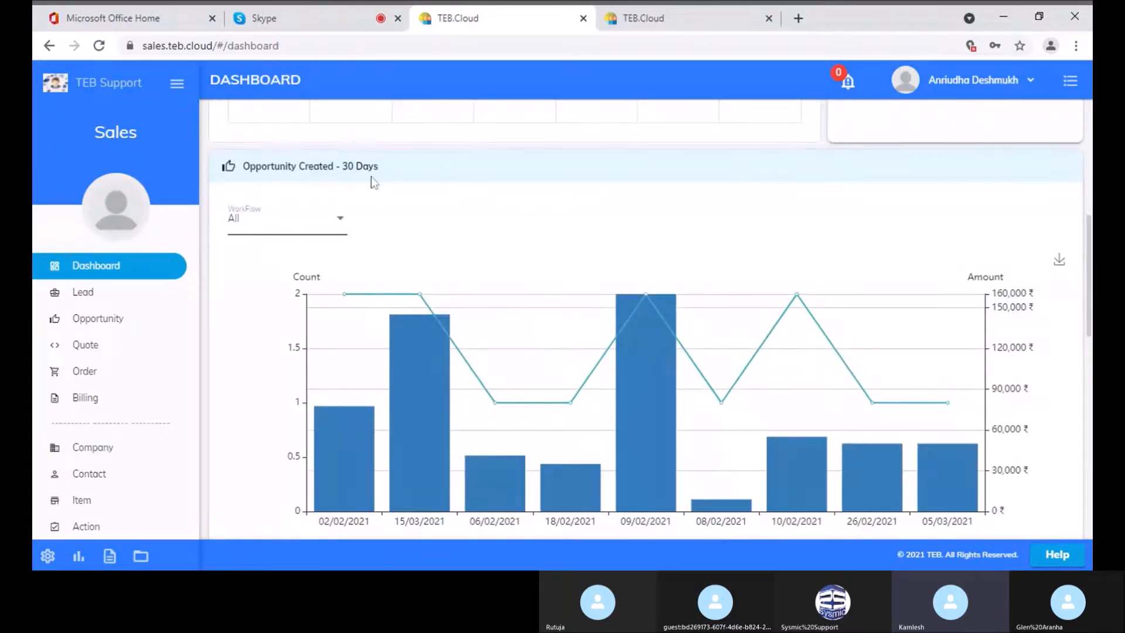
scroll(413, 277, down, 6)
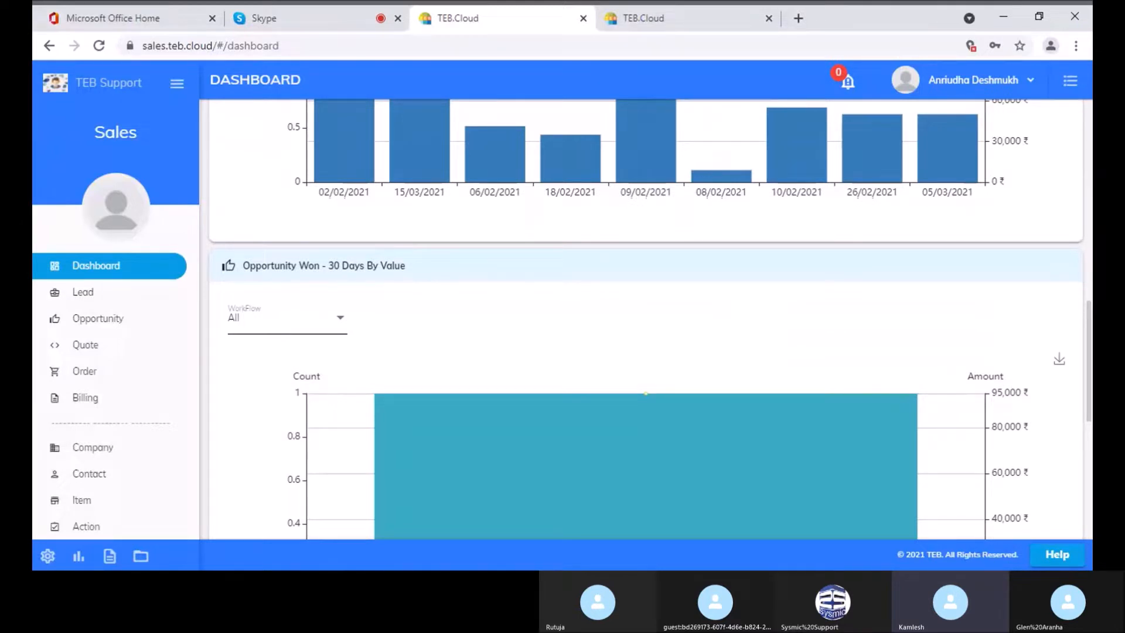
scroll(413, 279, down, 8)
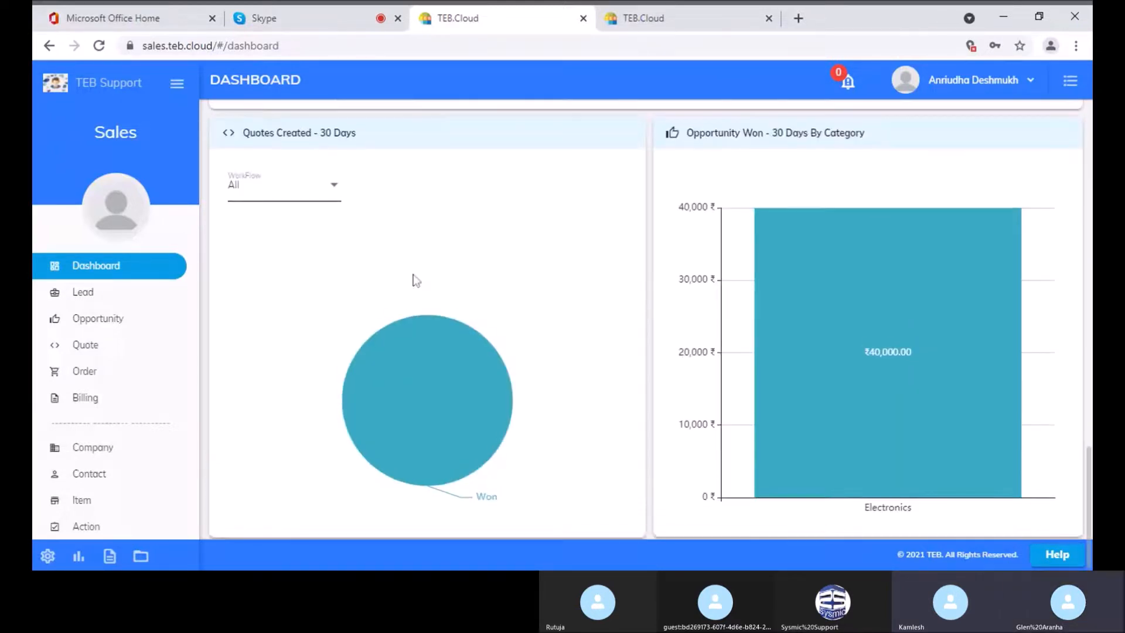
scroll(413, 279, up, 1)
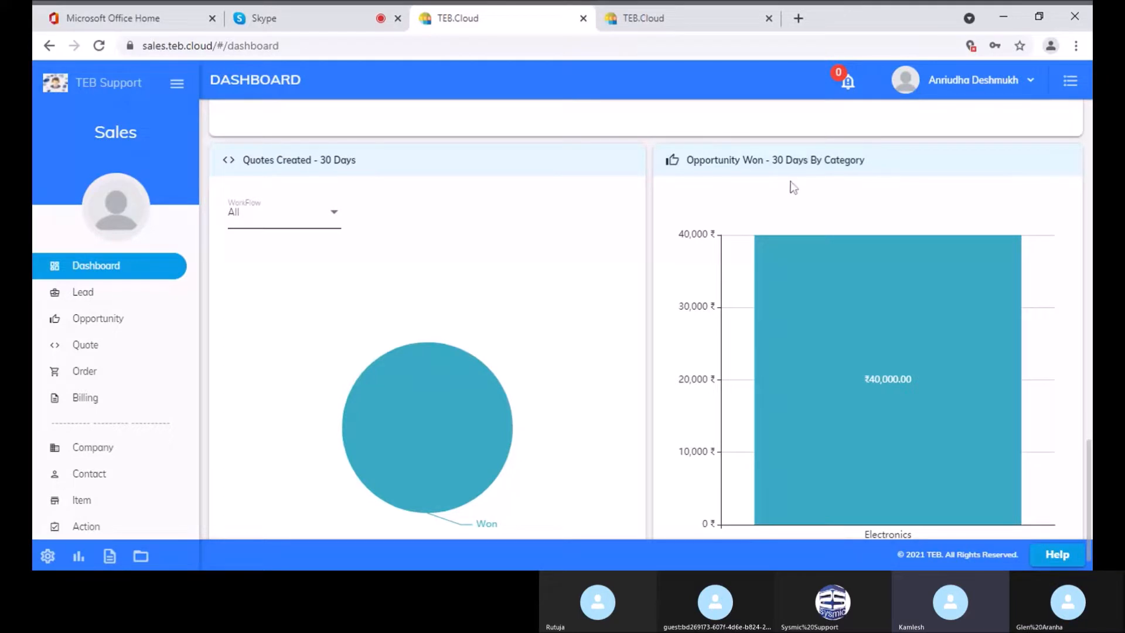
scroll(793, 188, up, 10)
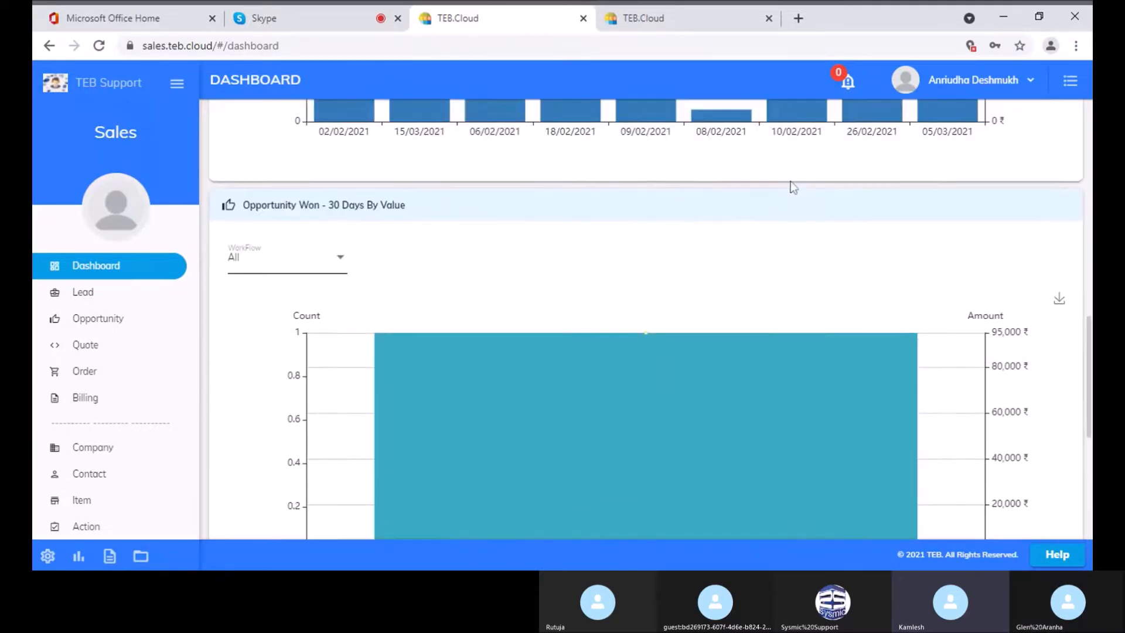
scroll(793, 187, up, 5)
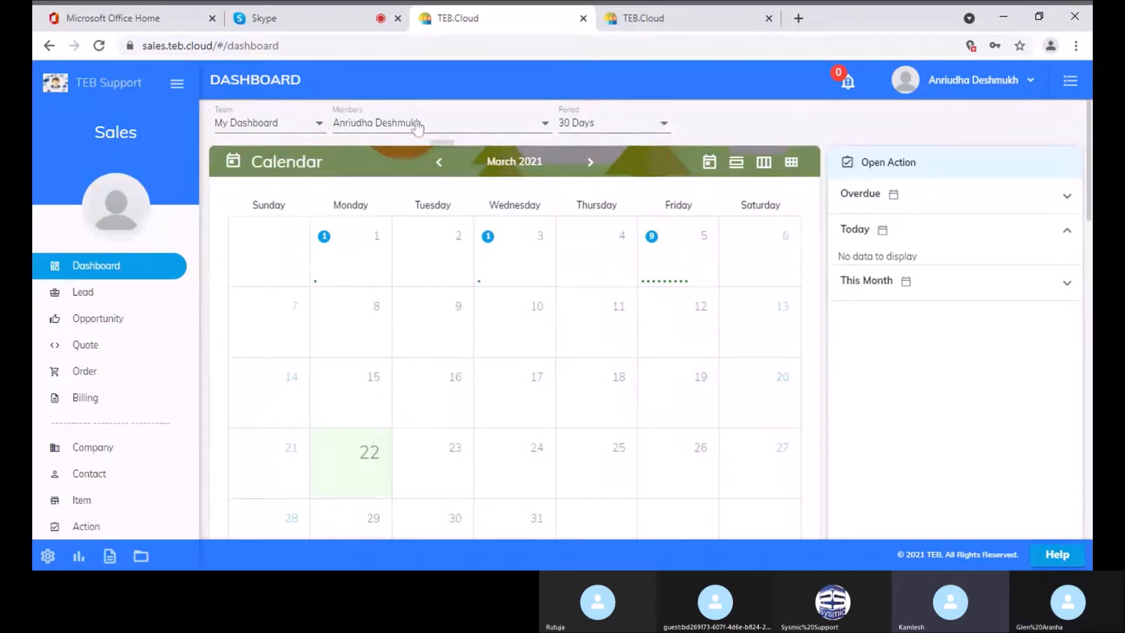
Check the Team and Members filters, then set the dashboard period to 1 Year
click(270, 126)
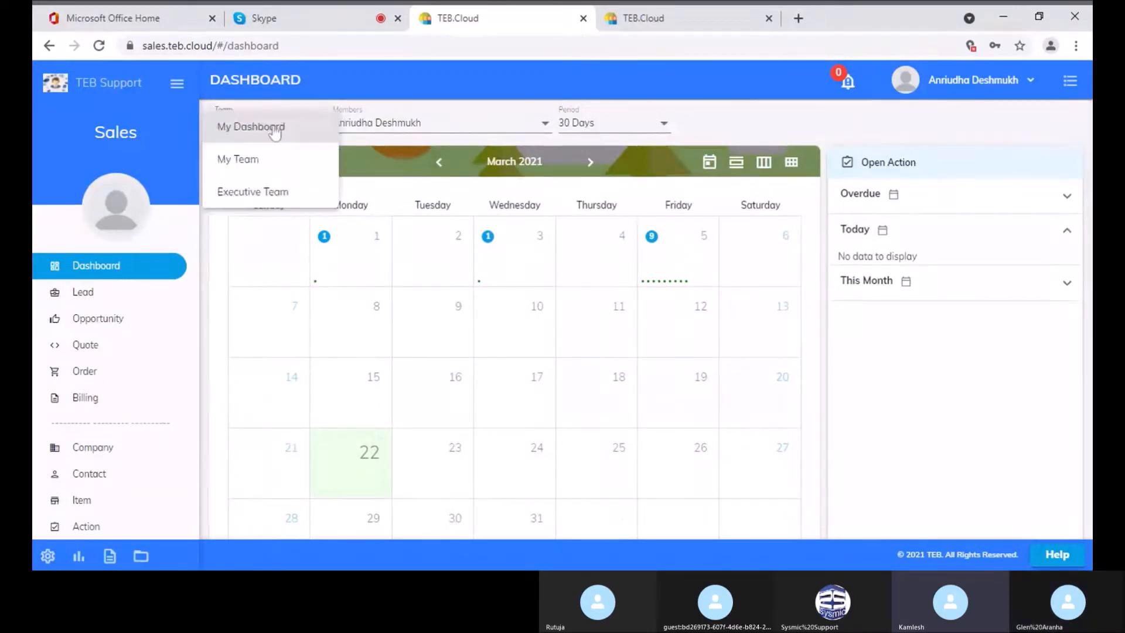
click(410, 125)
click(409, 125)
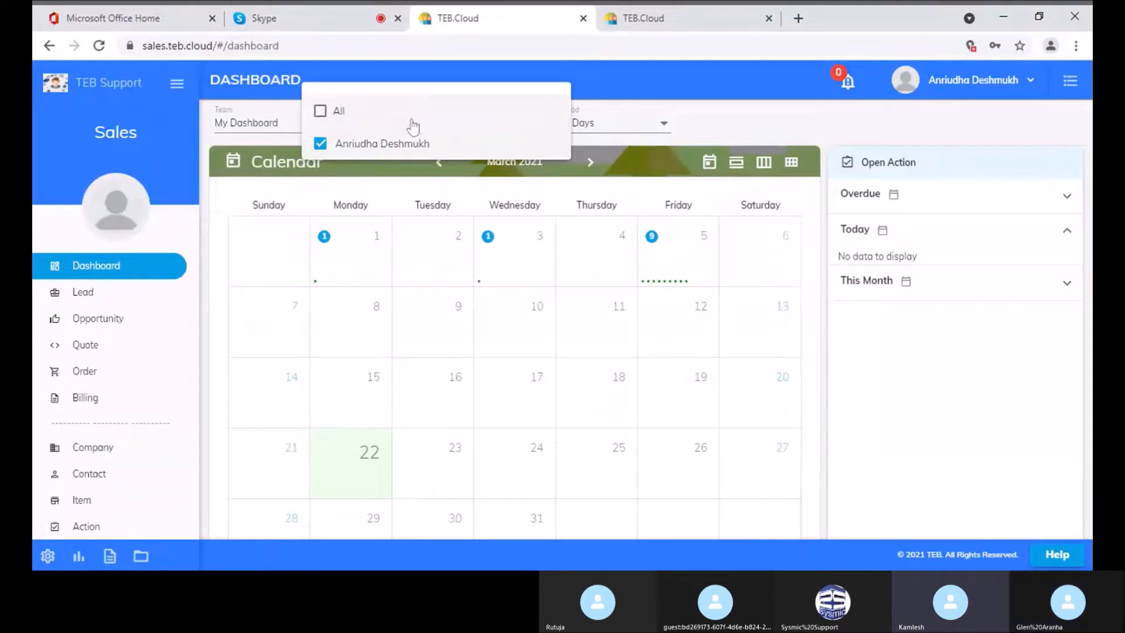
click(593, 119)
click(595, 124)
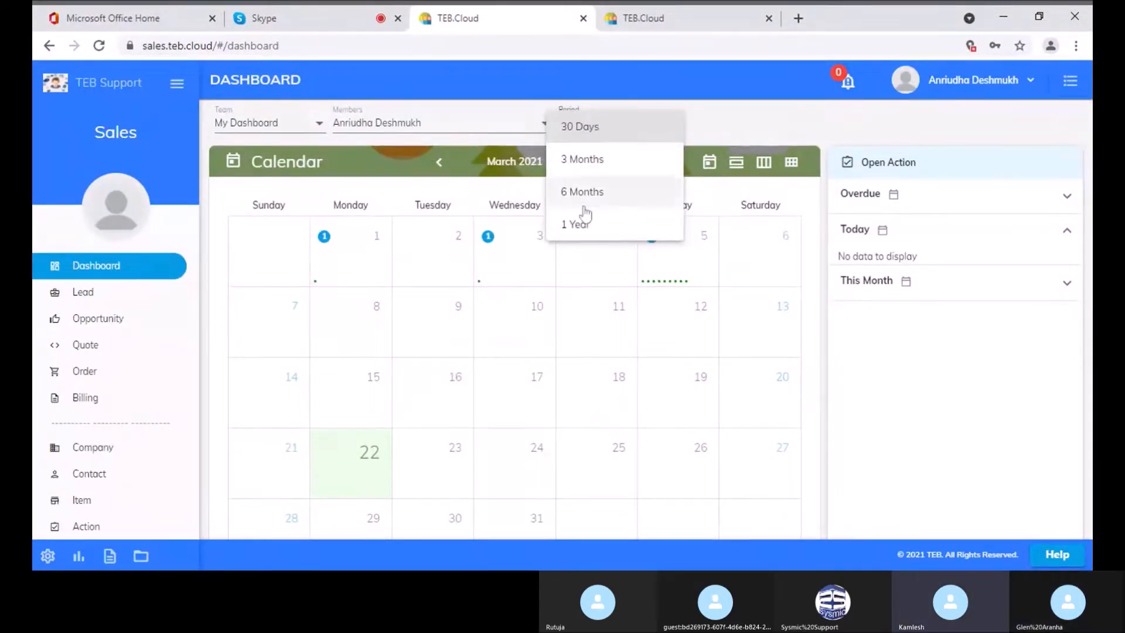
click(588, 235)
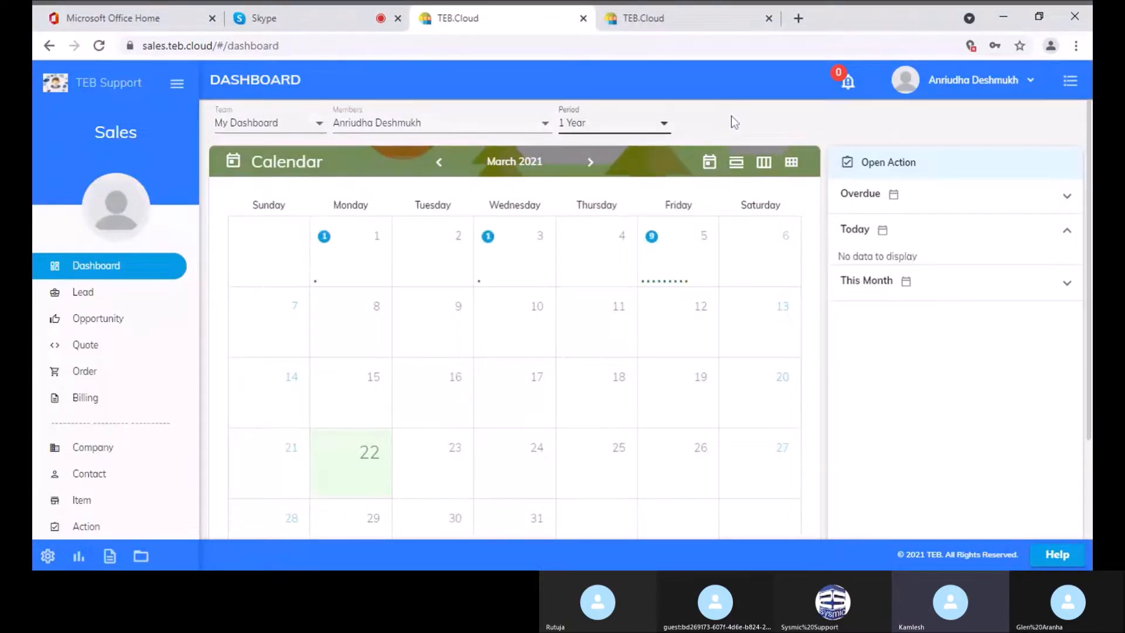
Inspect the Opportunity Created chart's monthly counts and amounts, Mar-2020 to Mar-2021
scroll(731, 115, down, 3)
scroll(731, 115, down, 5)
scroll(731, 117, up, 1)
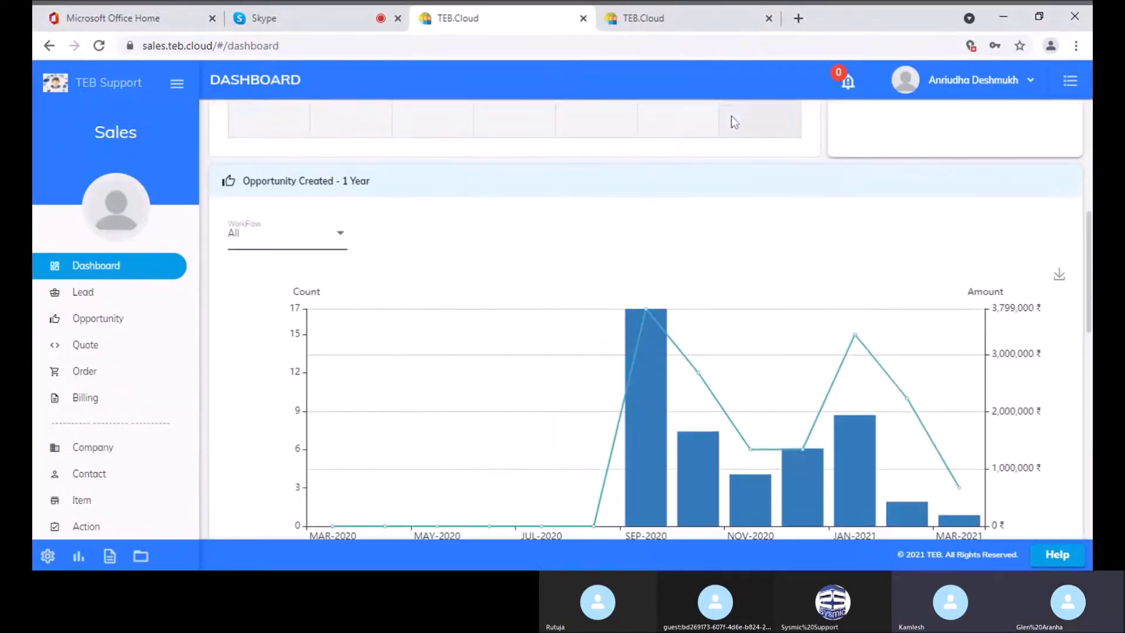
scroll(355, 260, down, 3)
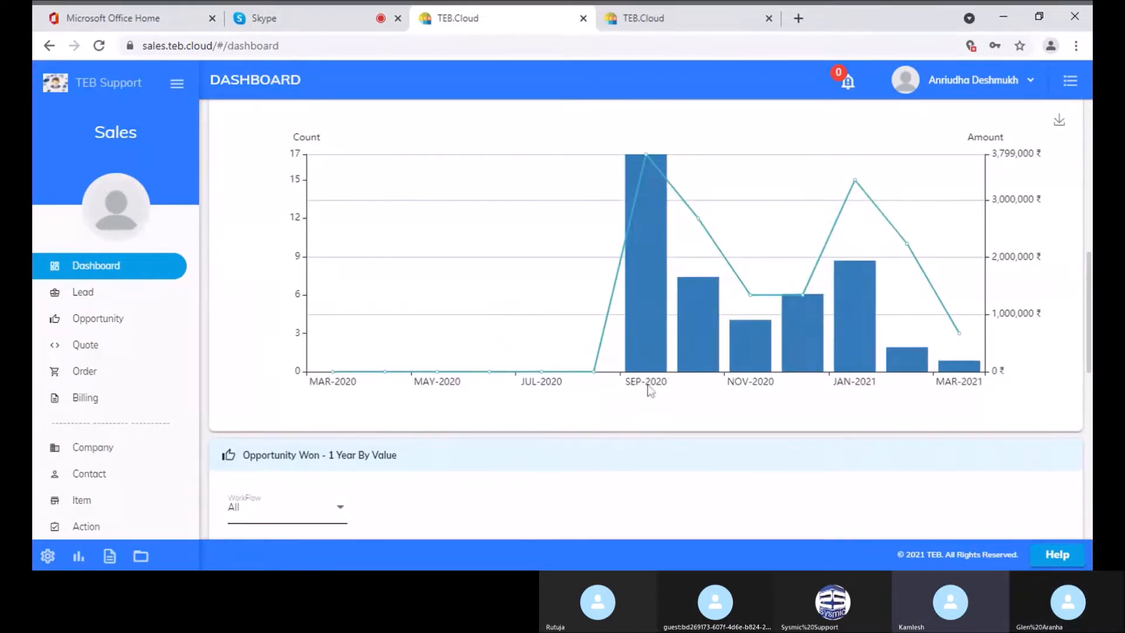
mouse_move(646, 369)
mouse_move(873, 375)
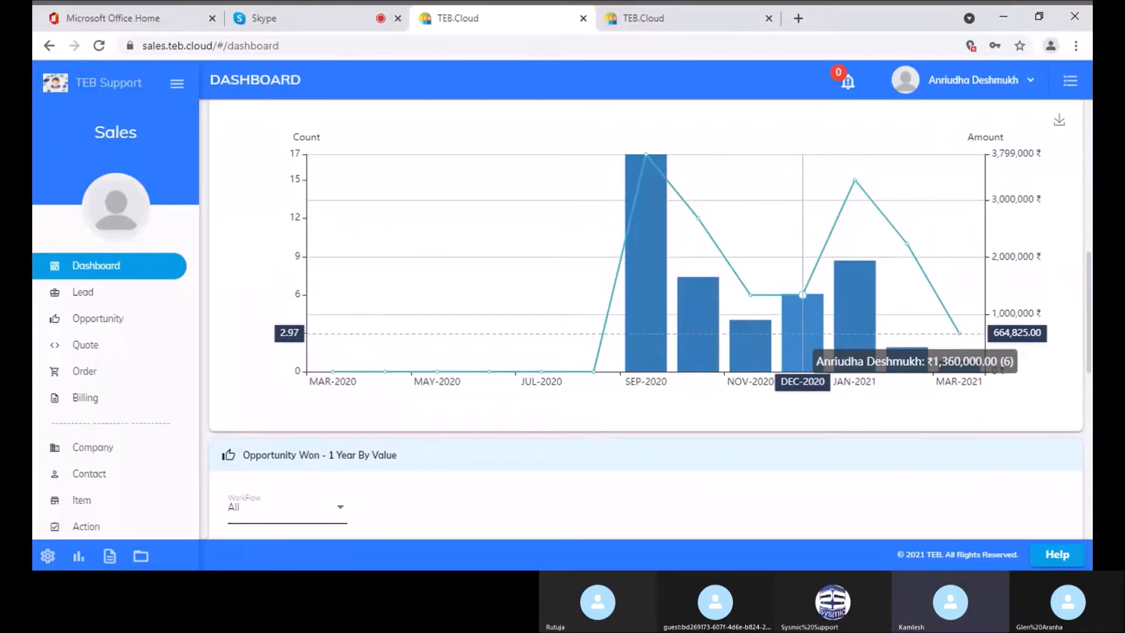
scroll(800, 343, down, 1)
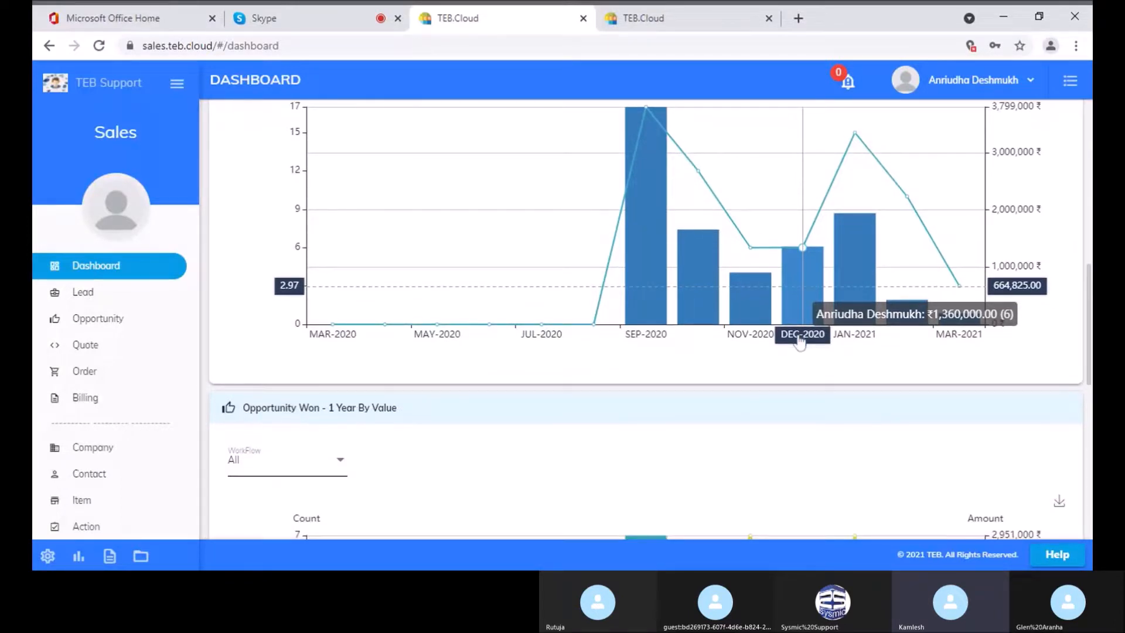
scroll(798, 340, down, 4)
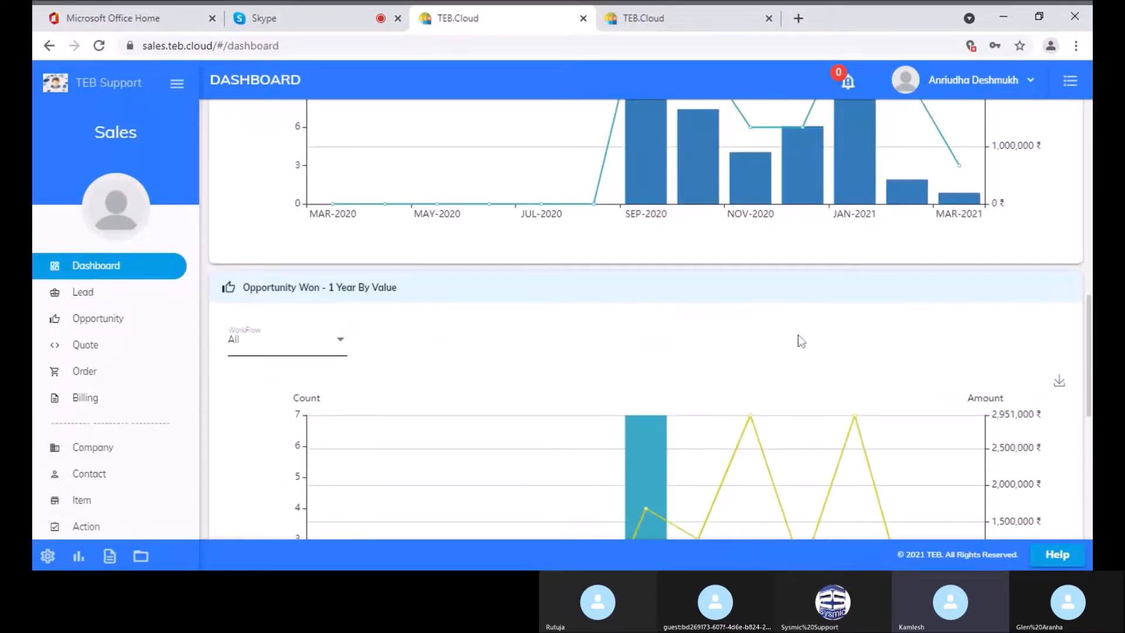
scroll(798, 340, down, 2)
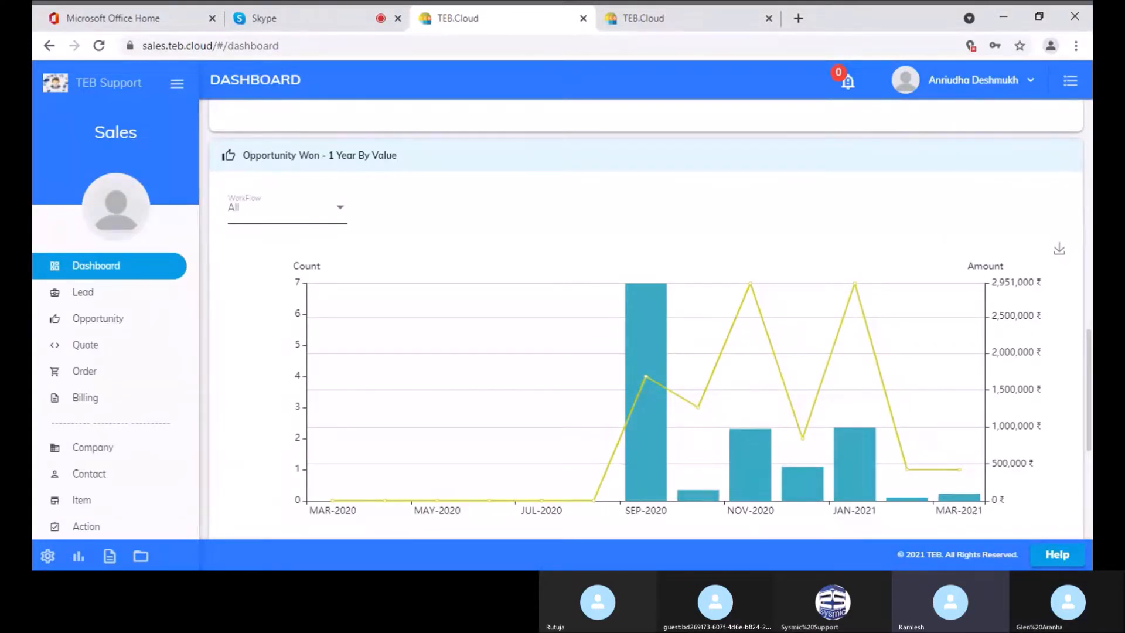
scroll(472, 294, down, 1)
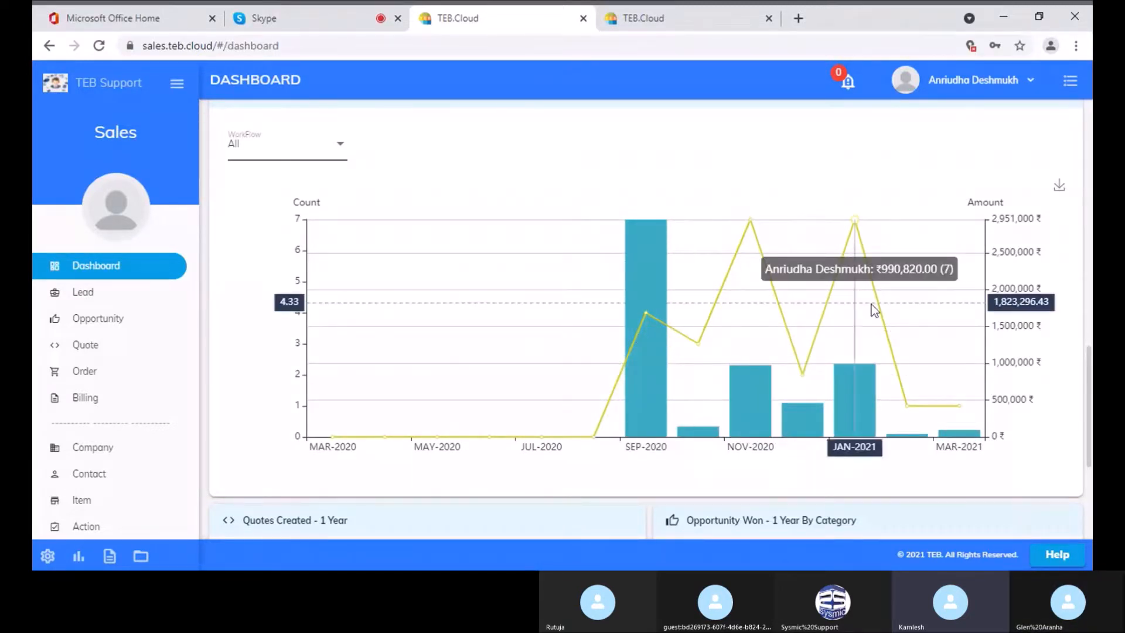
scroll(538, 321, down, 6)
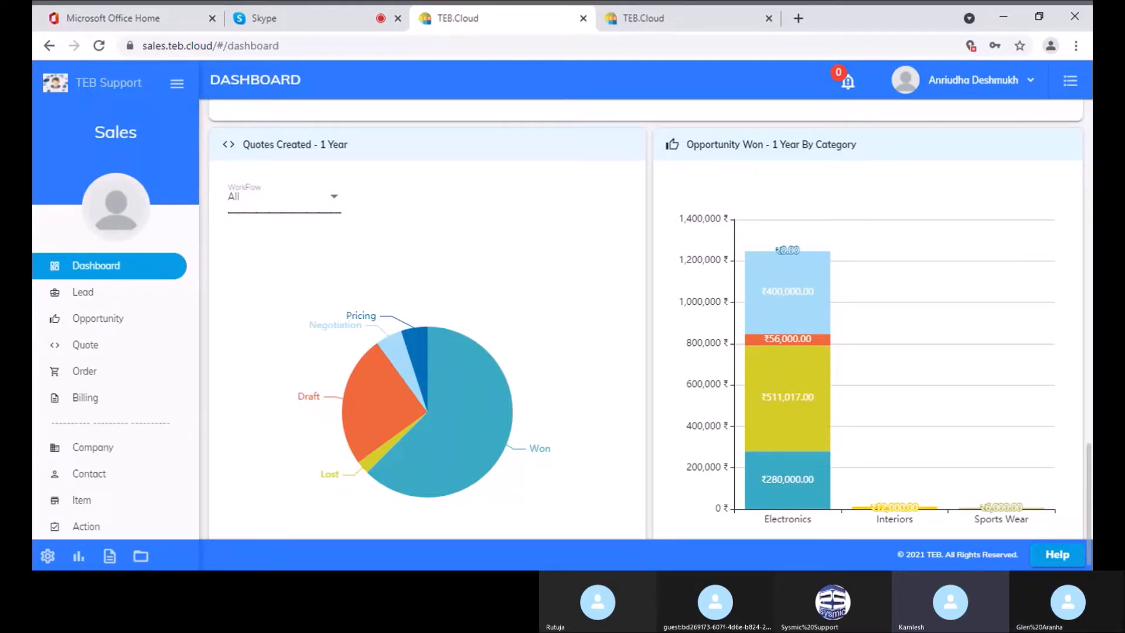
mouse_move(786, 455)
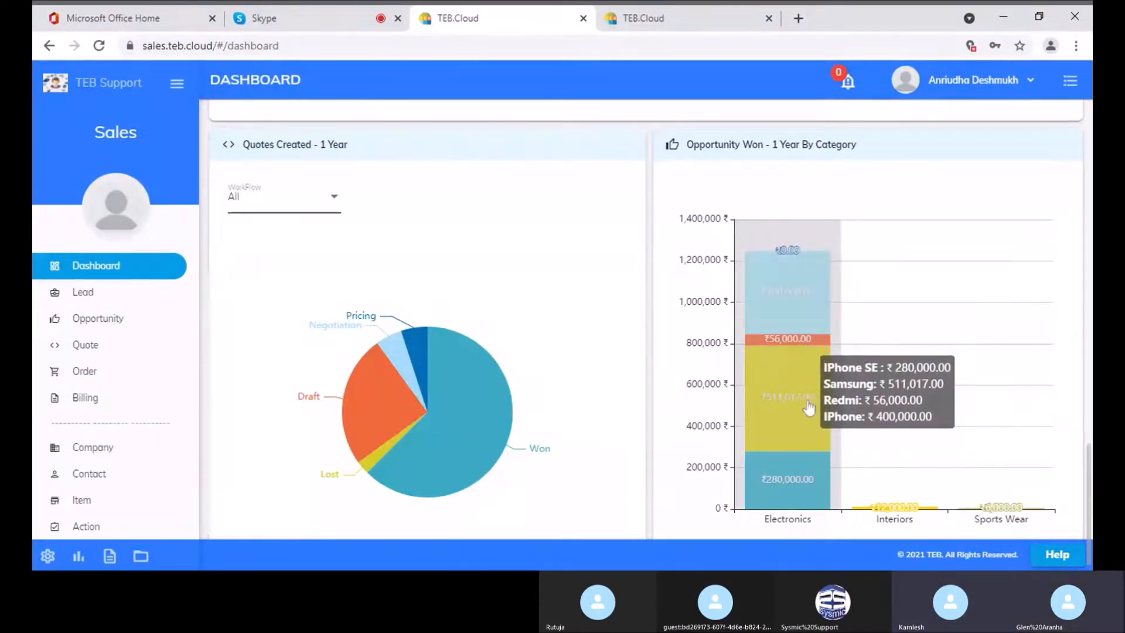
scroll(888, 302, down, 10)
scroll(890, 309, up, 10)
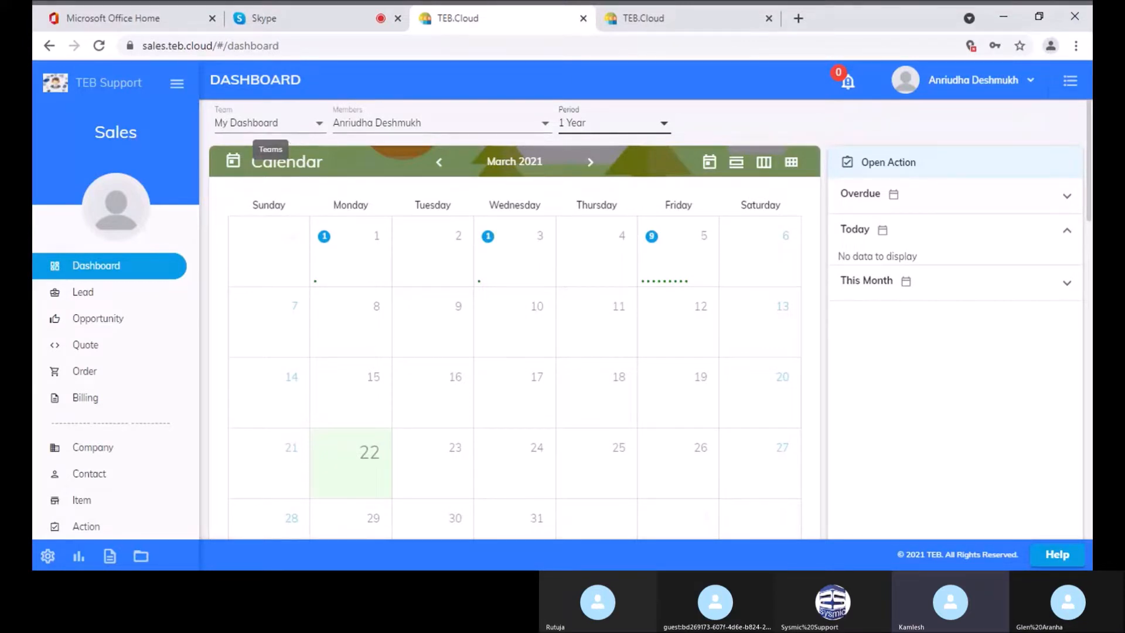
click(287, 127)
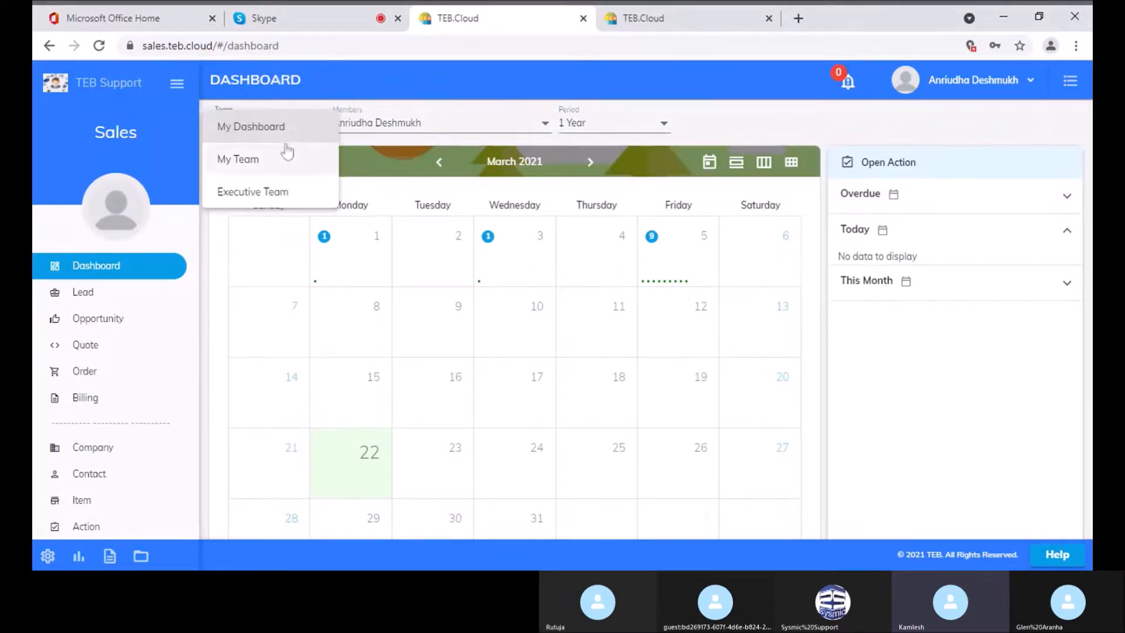
click(275, 174)
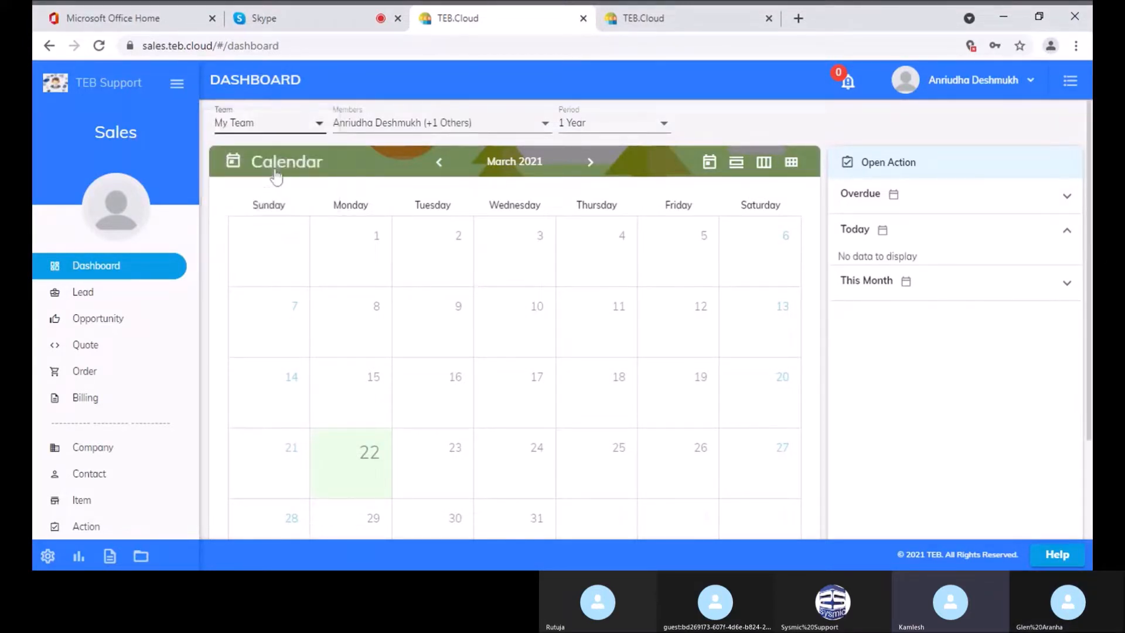
click(382, 130)
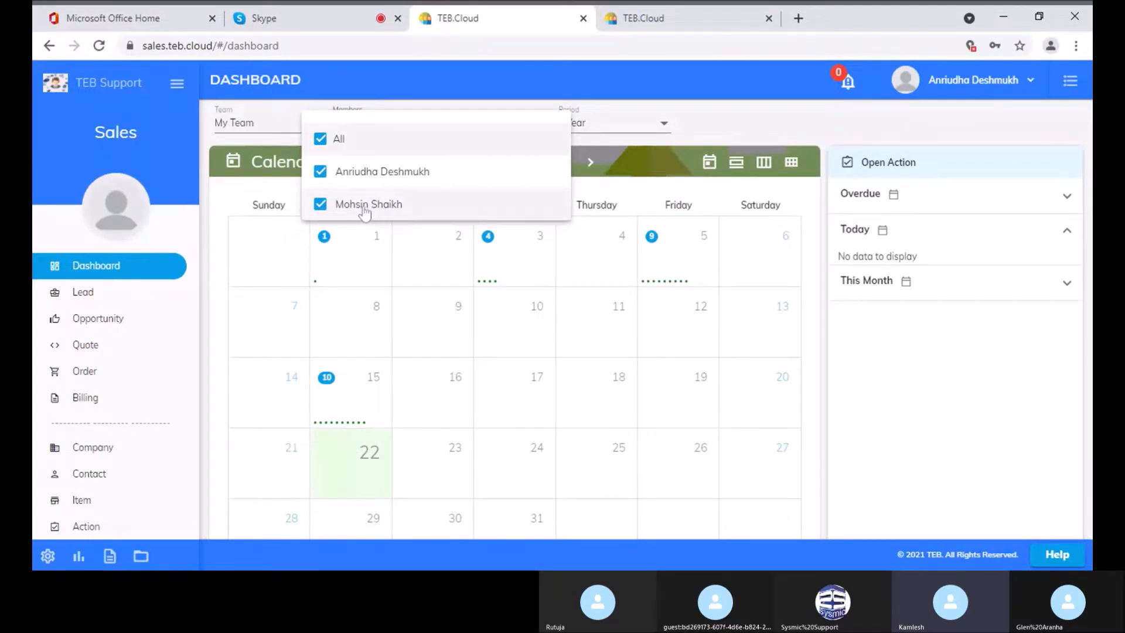
click(324, 144)
click(320, 205)
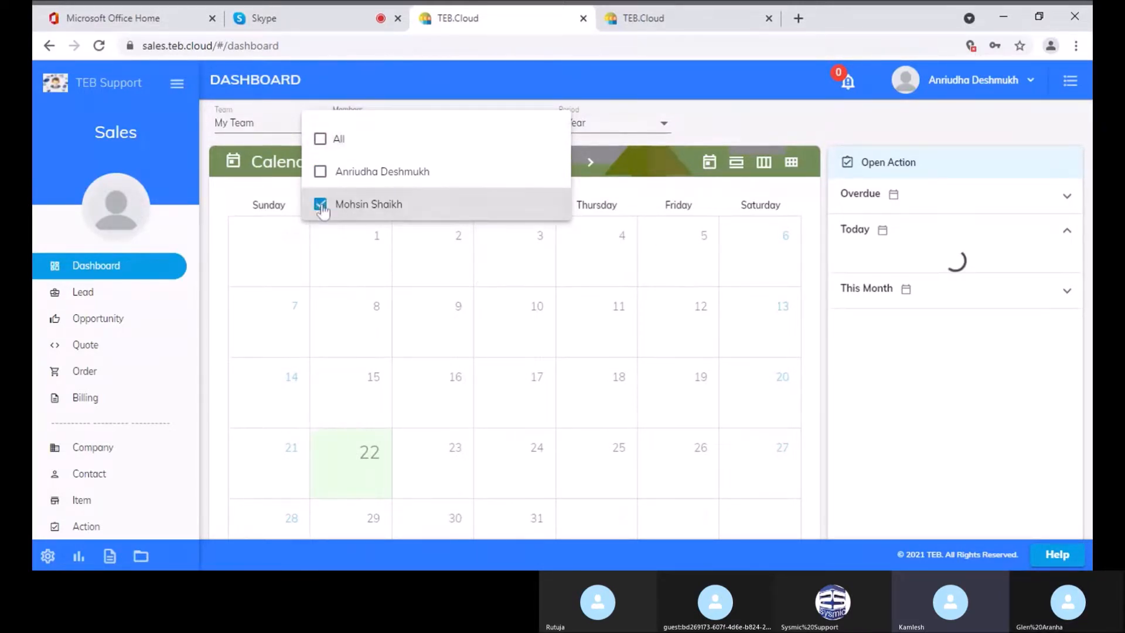
click(769, 135)
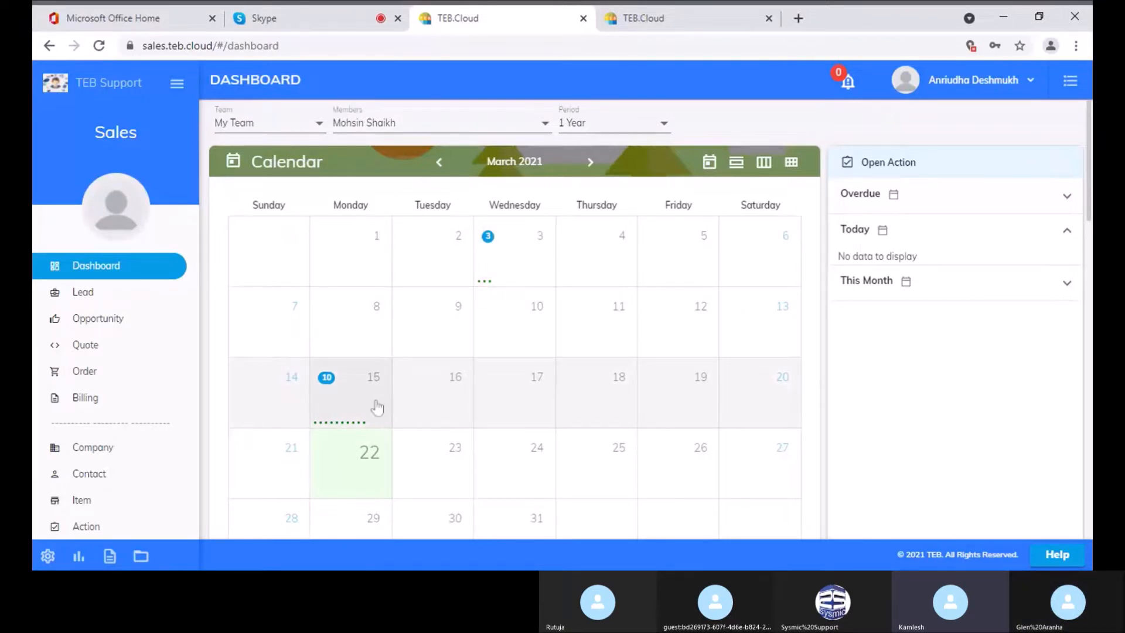
click(355, 409)
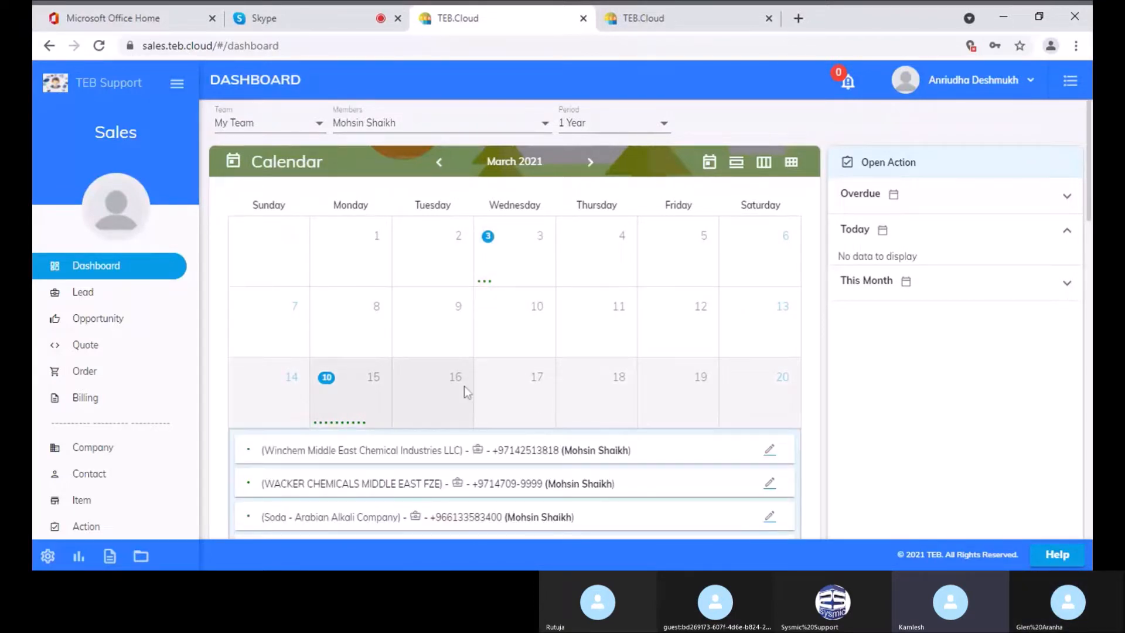
scroll(466, 392, down, 2)
scroll(467, 391, up, 2)
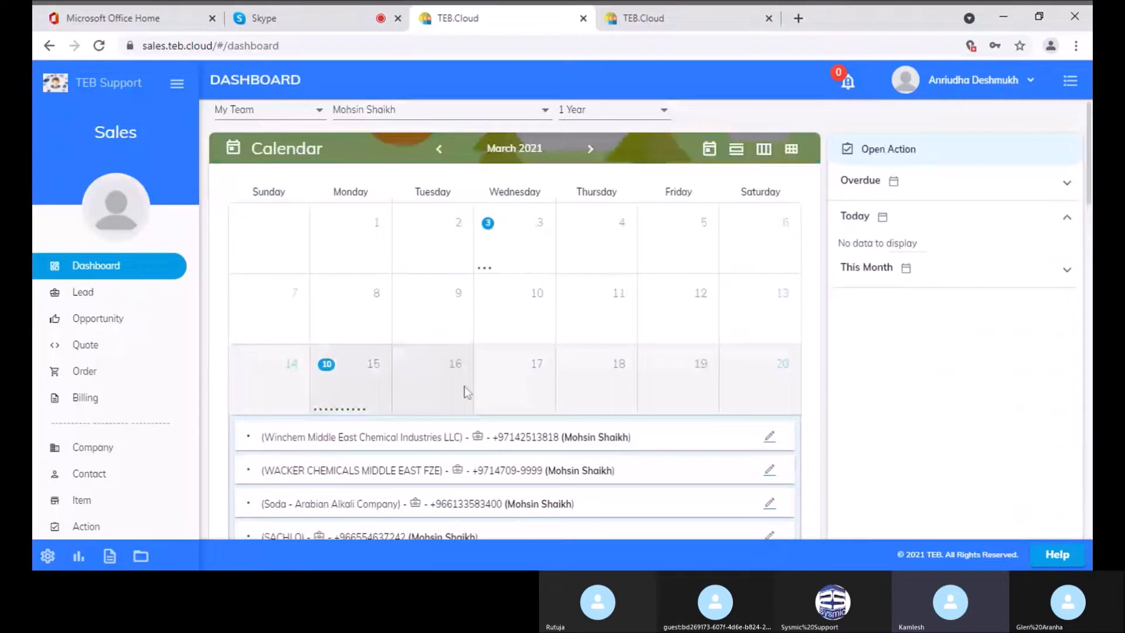
scroll(464, 387, up, 1)
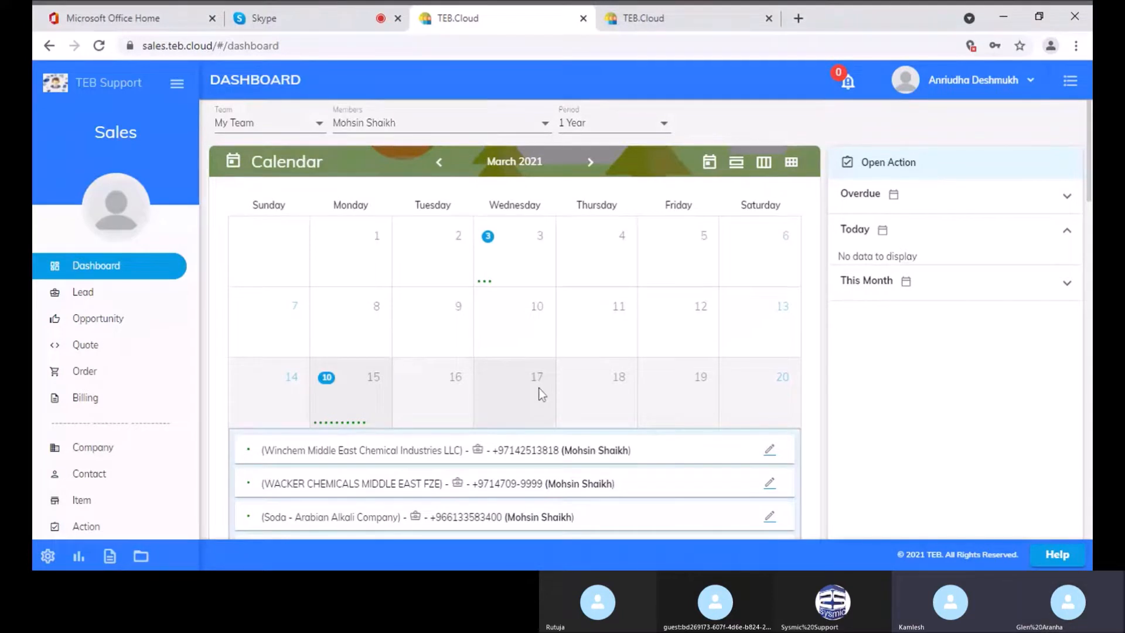
scroll(473, 361, down, 2)
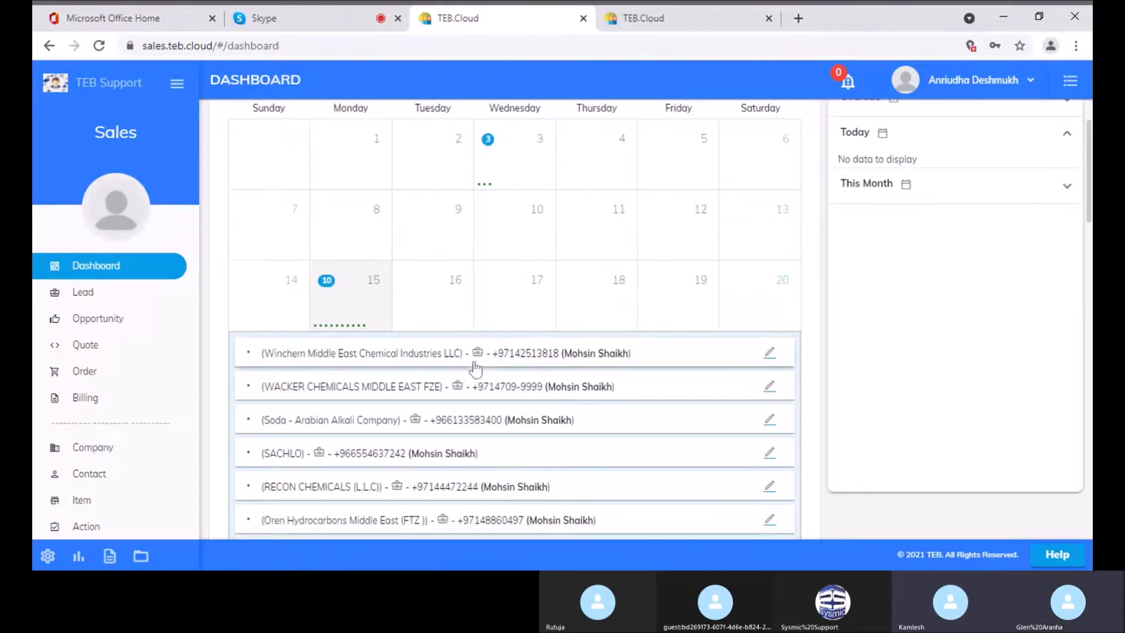
click(364, 316)
scroll(364, 314, down, 3)
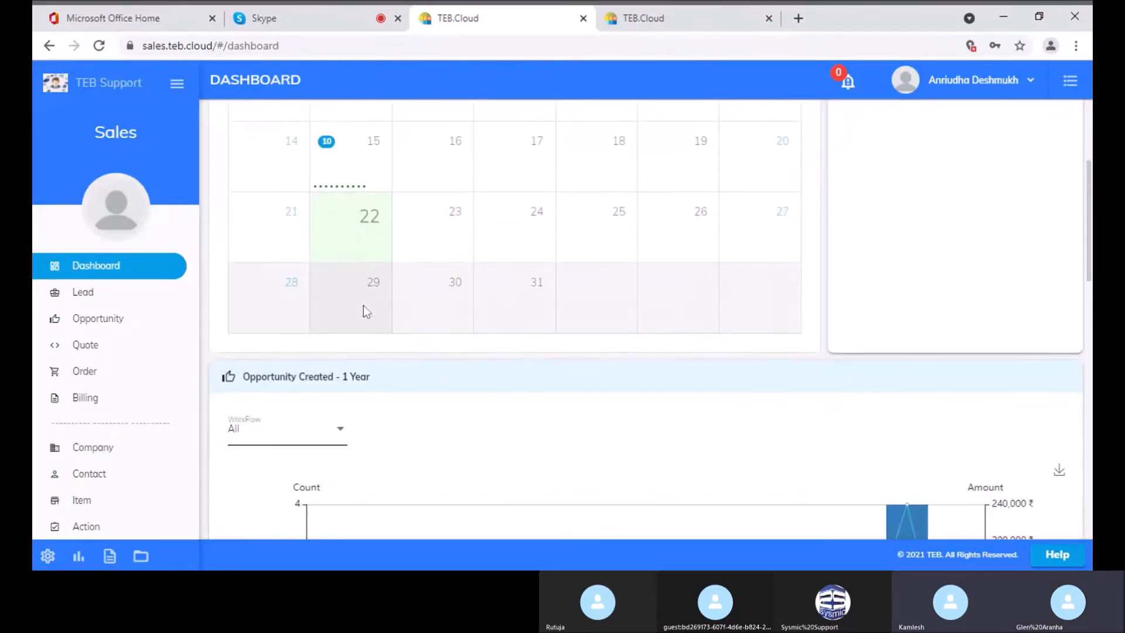
scroll(367, 311, down, 2)
scroll(364, 306, down, 3)
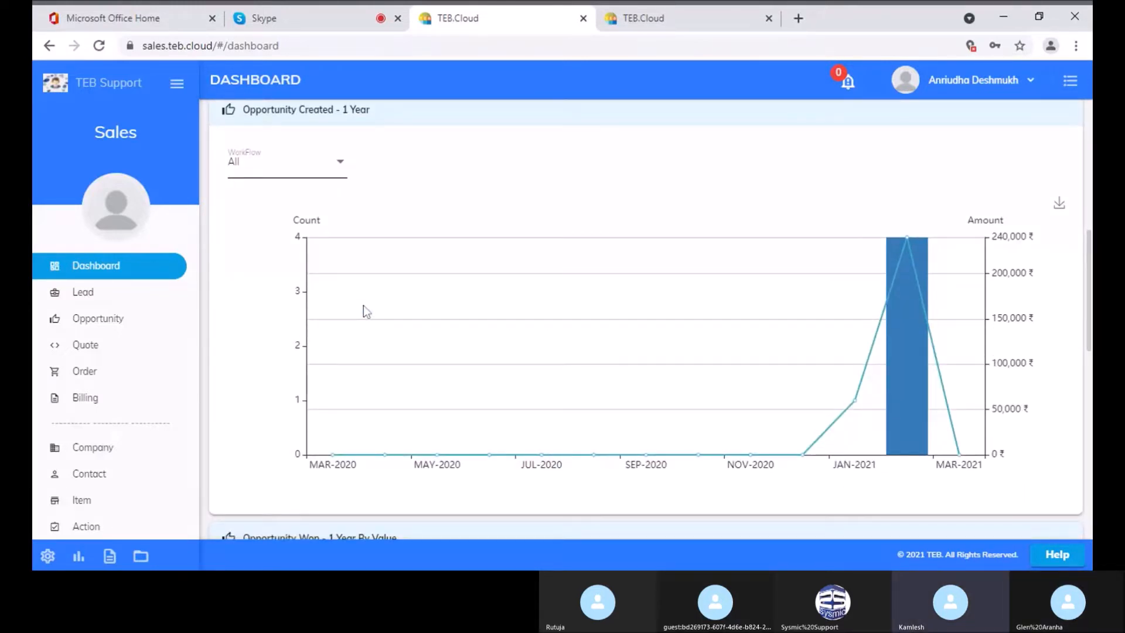
scroll(365, 309, down, 10)
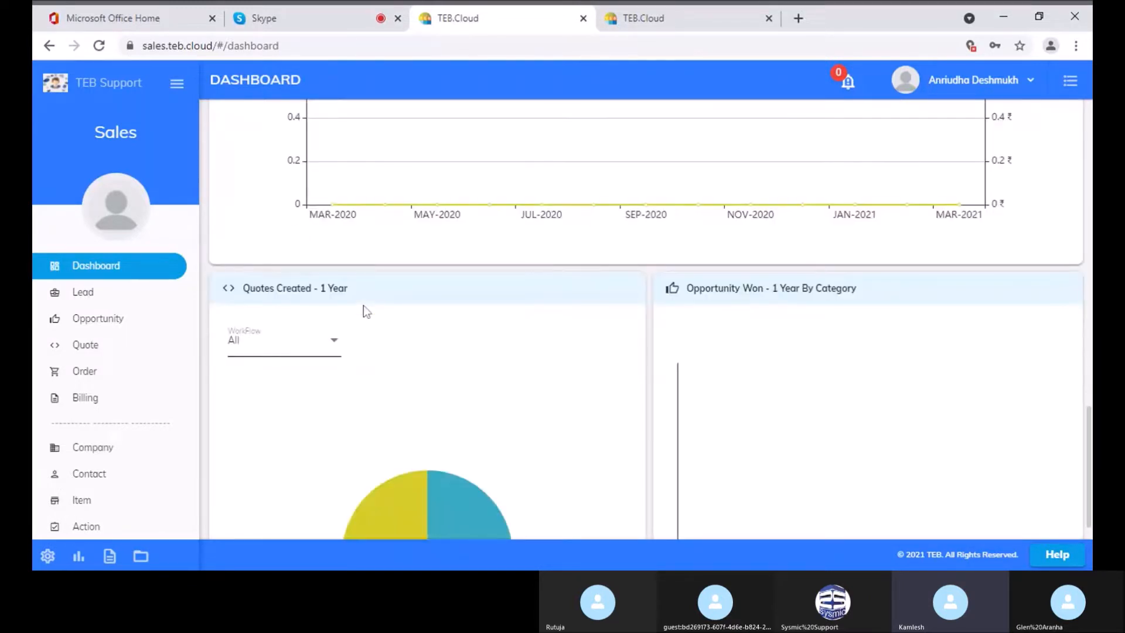
scroll(364, 305, down, 3)
scroll(363, 305, up, 18)
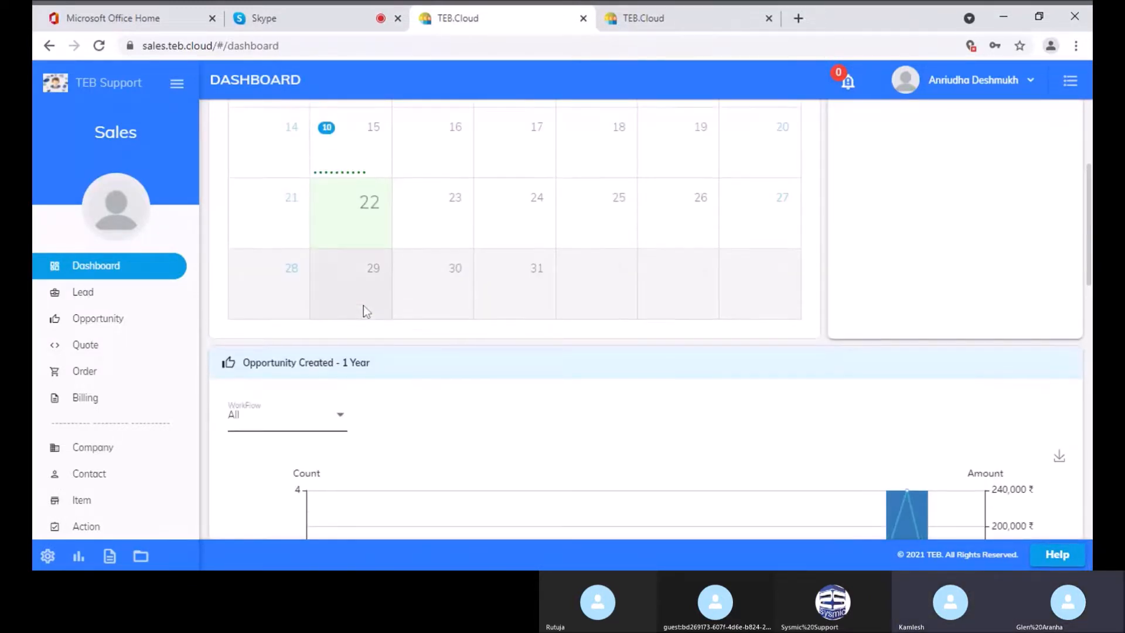
scroll(363, 305, up, 5)
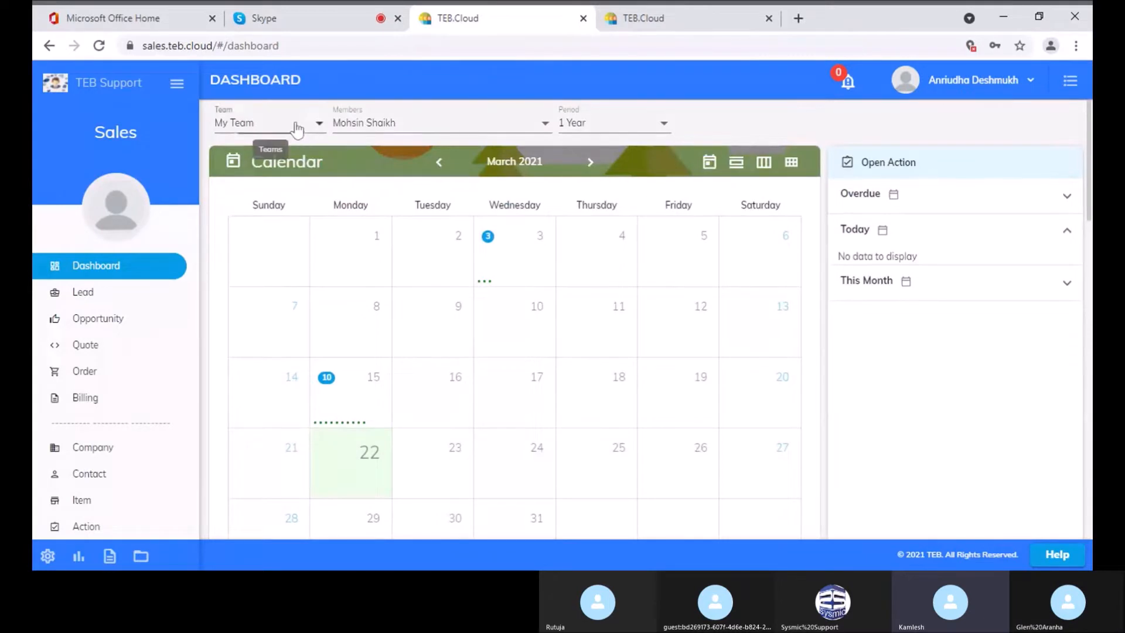
click(298, 130)
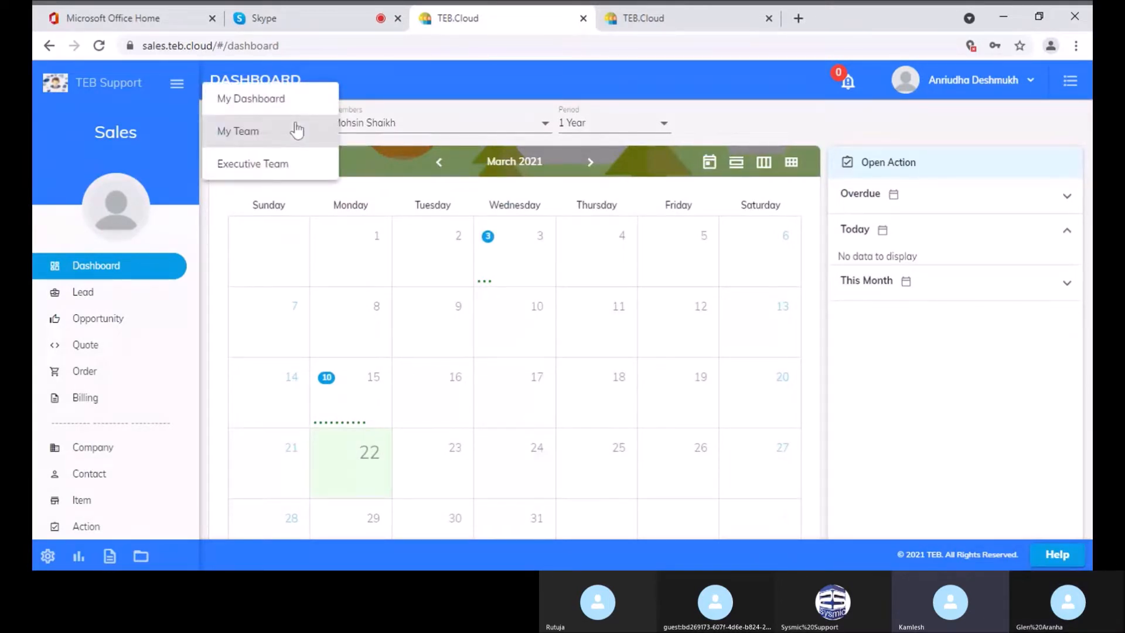
click(766, 126)
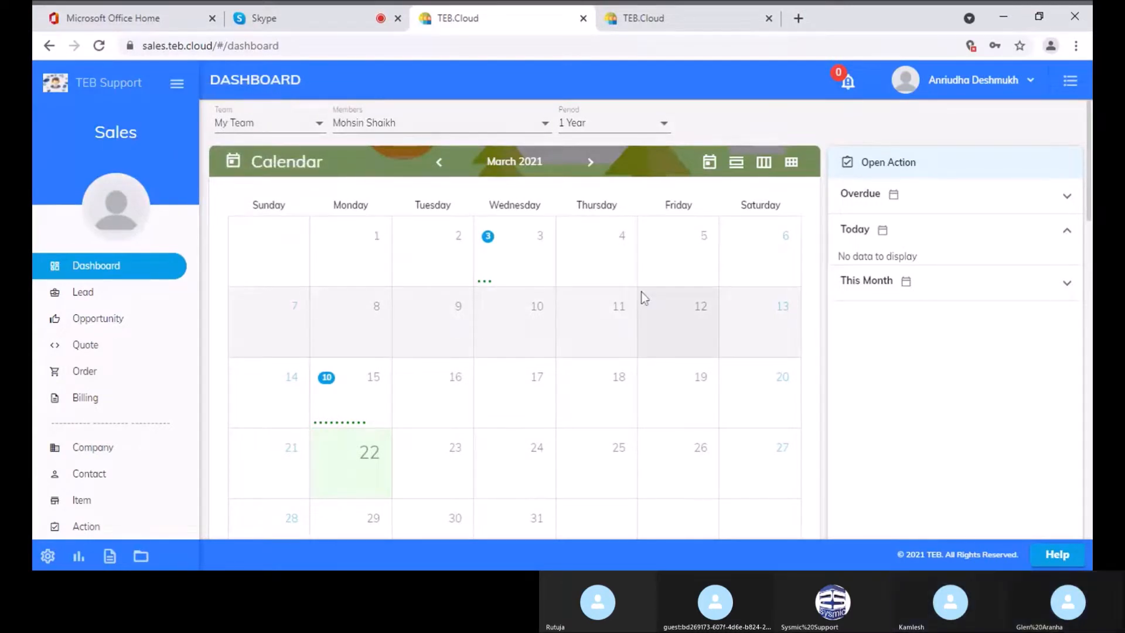
scroll(641, 297, down, 6)
scroll(641, 296, down, 10)
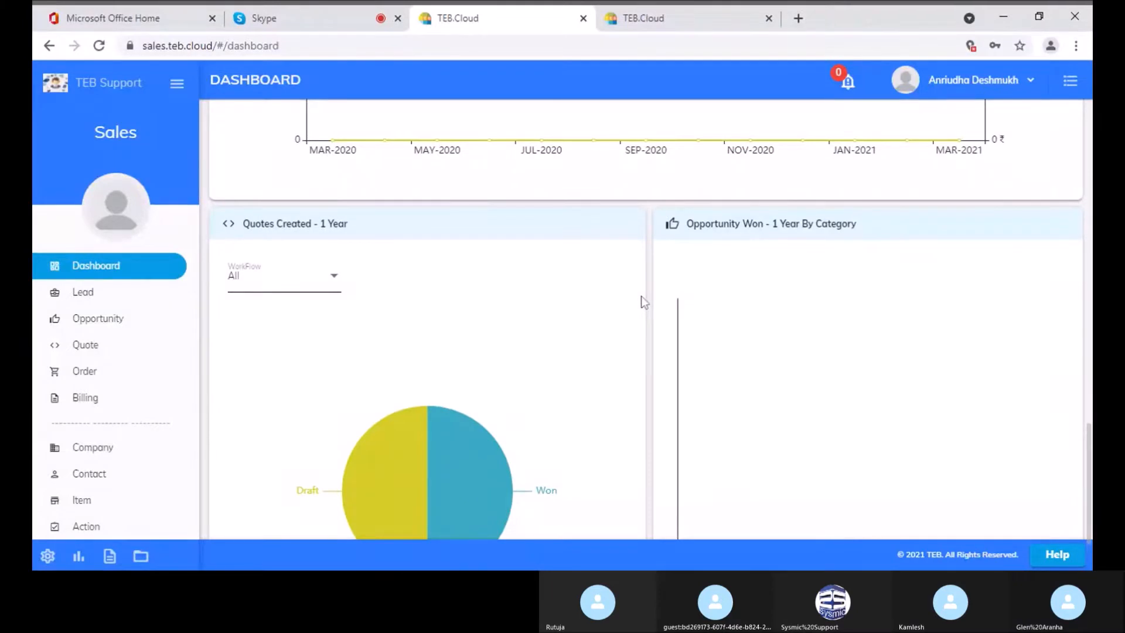
scroll(641, 297, down, 3)
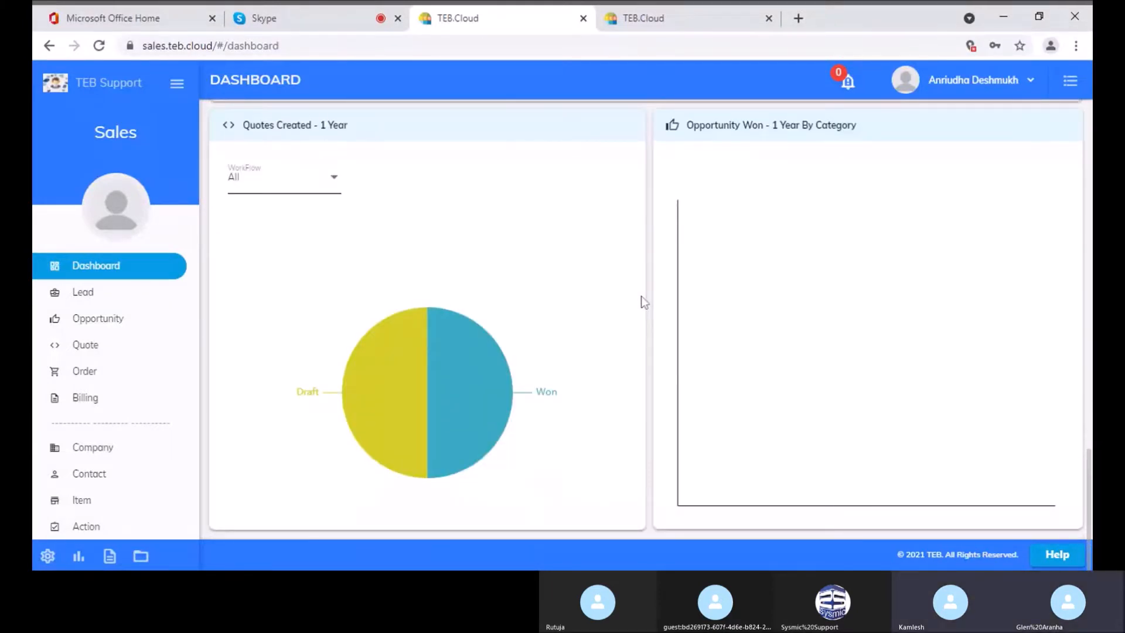
scroll(641, 296, up, 5)
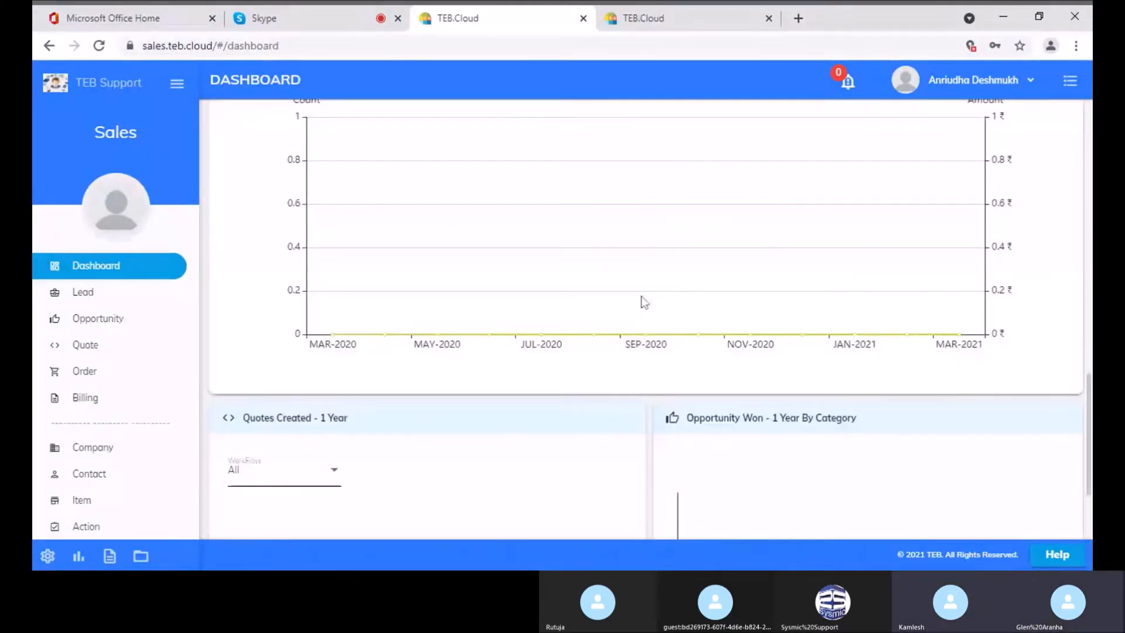
scroll(645, 302, up, 12)
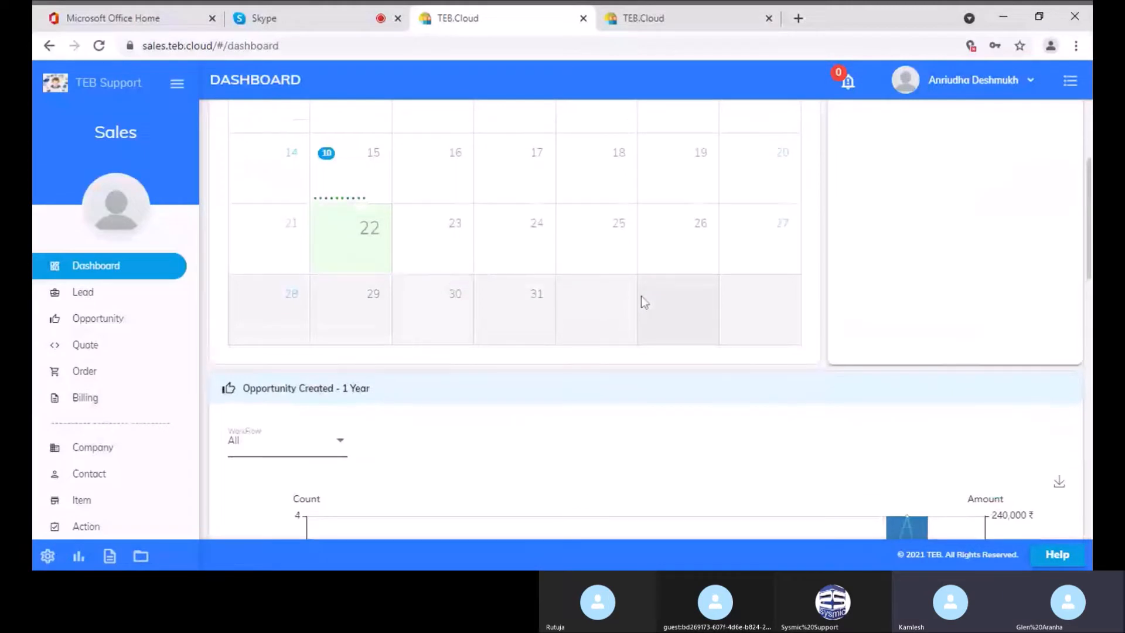
scroll(645, 303, up, 4)
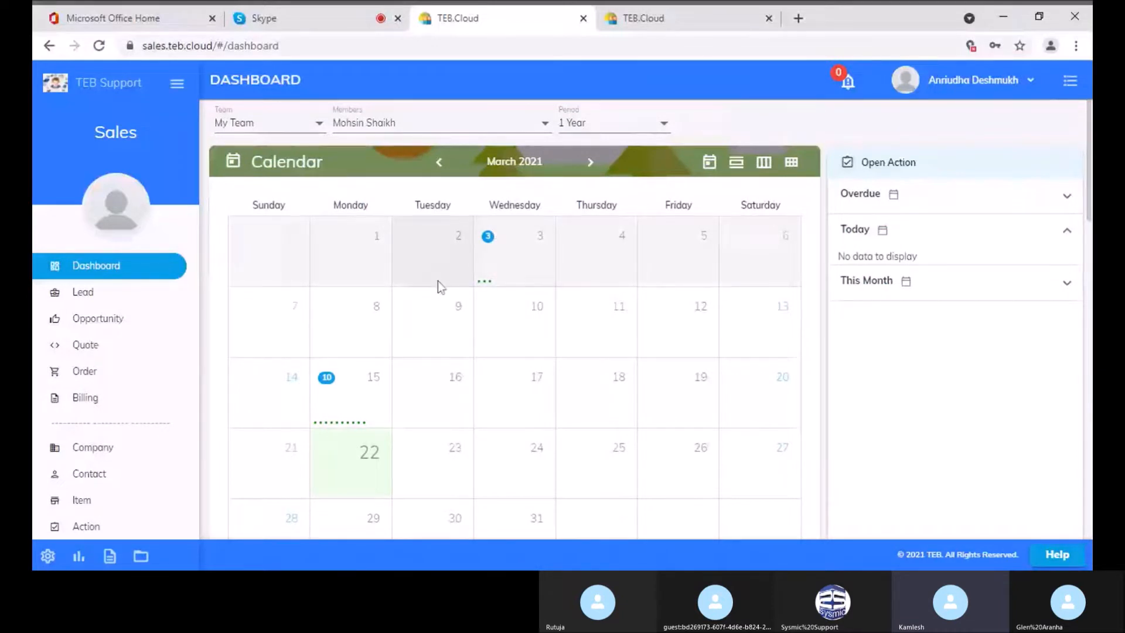
Switch the Team view to My Dashboard and look over the March 2021 calendar
click(281, 123)
click(289, 107)
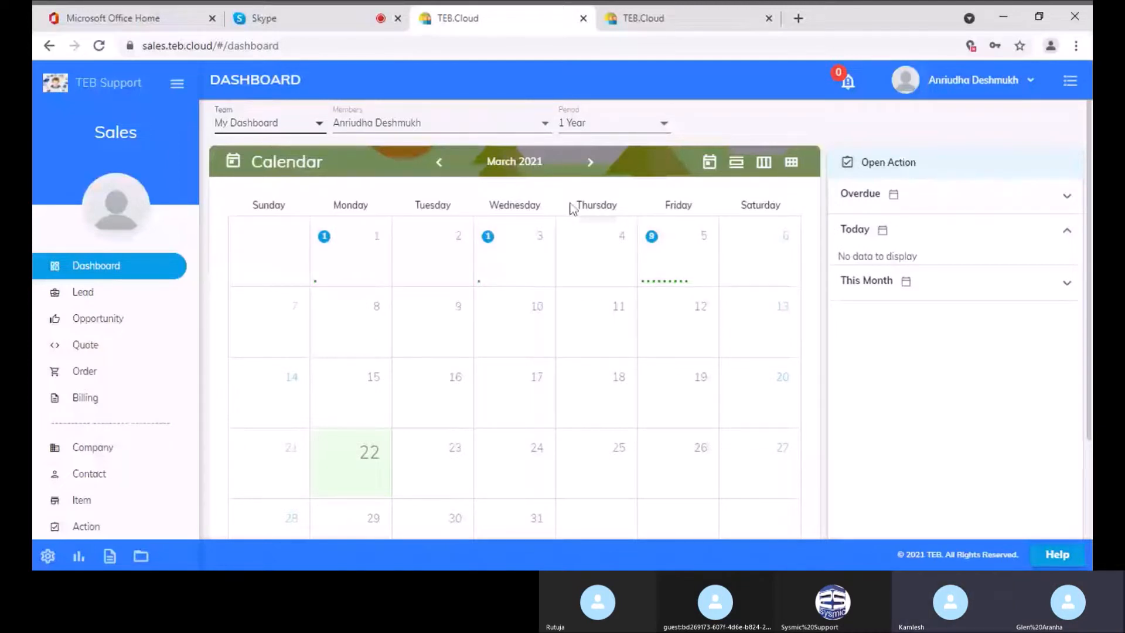
scroll(775, 124, down, 1)
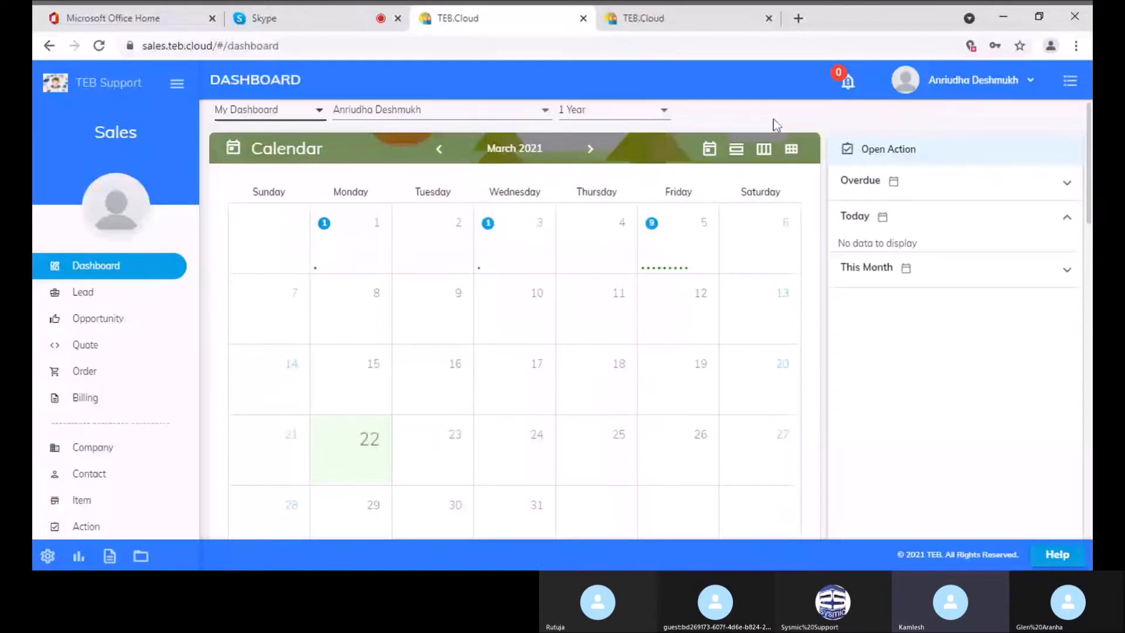
scroll(775, 124, up, 1)
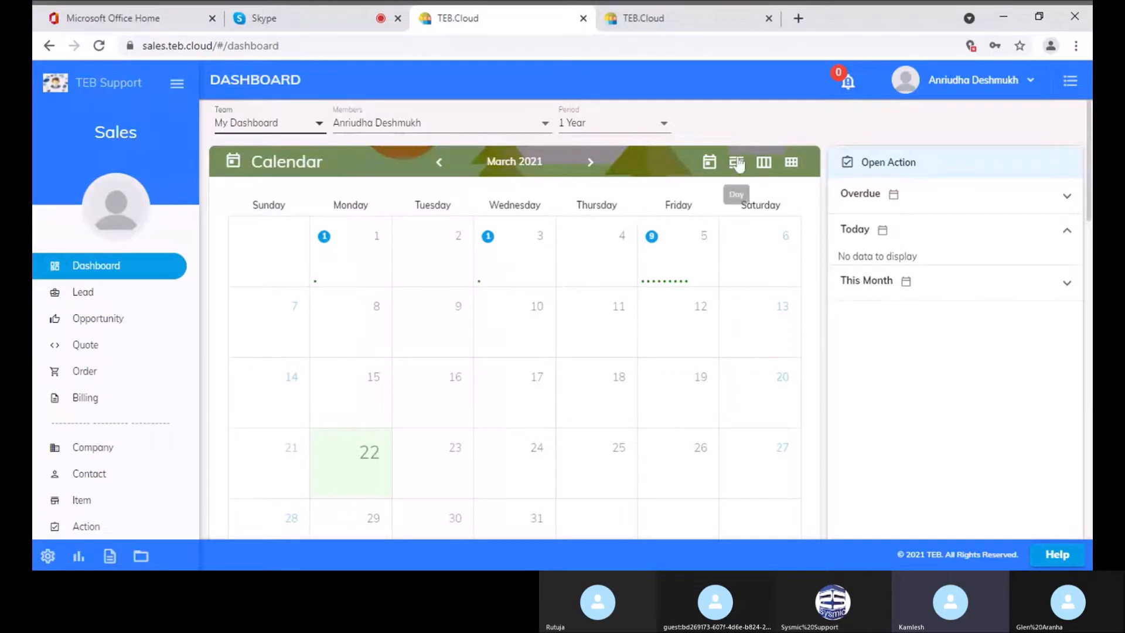
scroll(434, 255, down, 3)
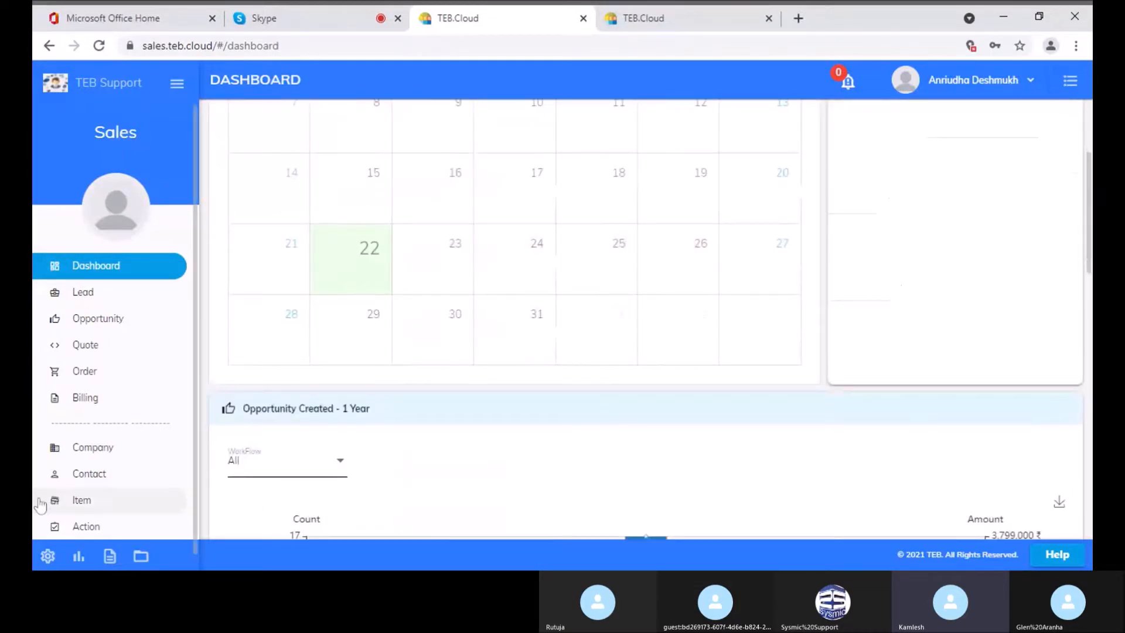
Start a new action titled 'Demo With FBG' from the Actions list
click(76, 530)
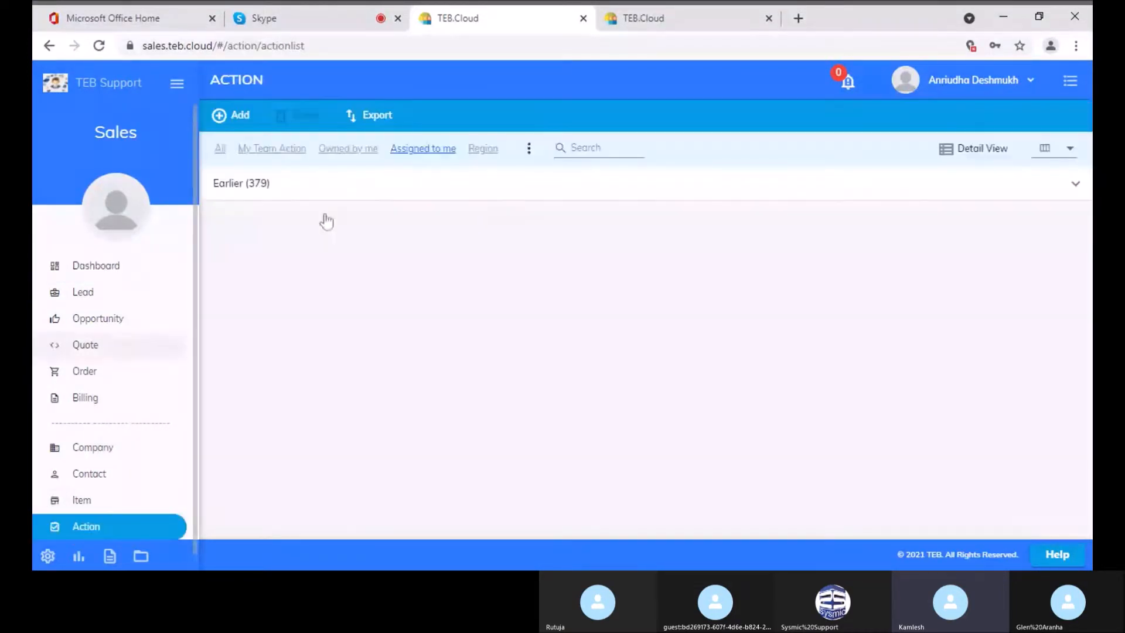
click(235, 120)
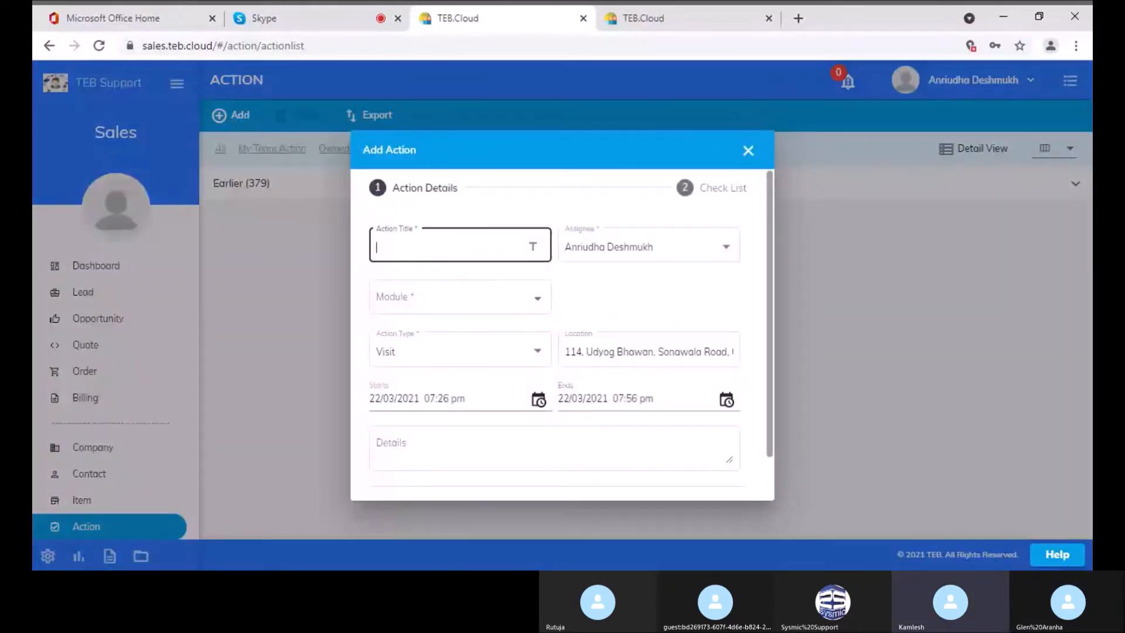
text(Demo With FBG)
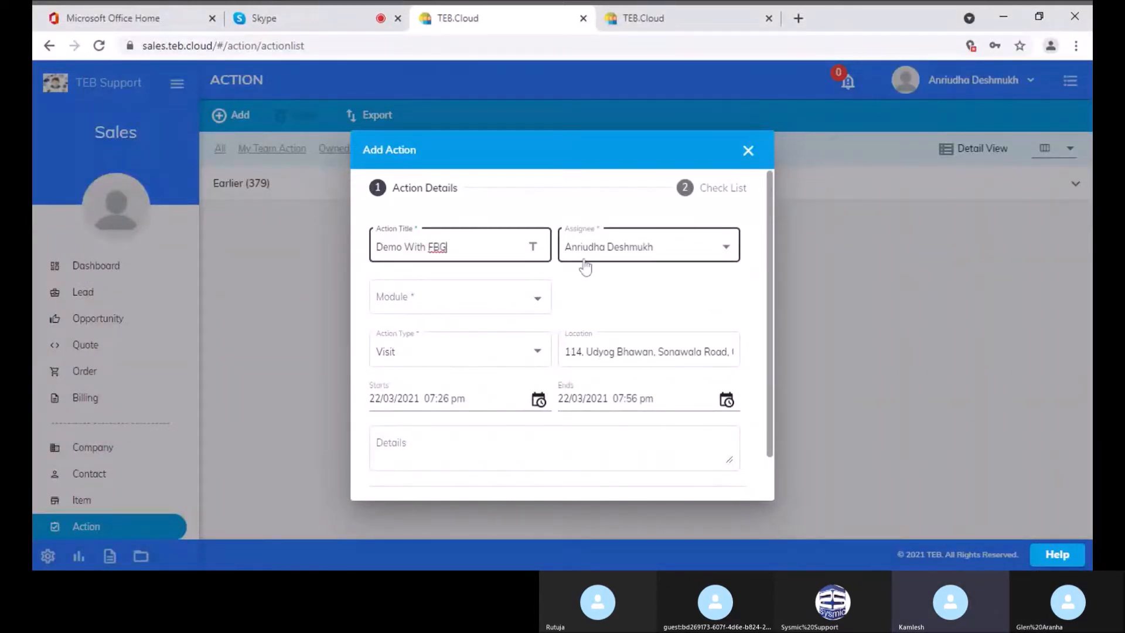
Link the action to the Company module and enter 'SHA' as the company name
click(452, 302)
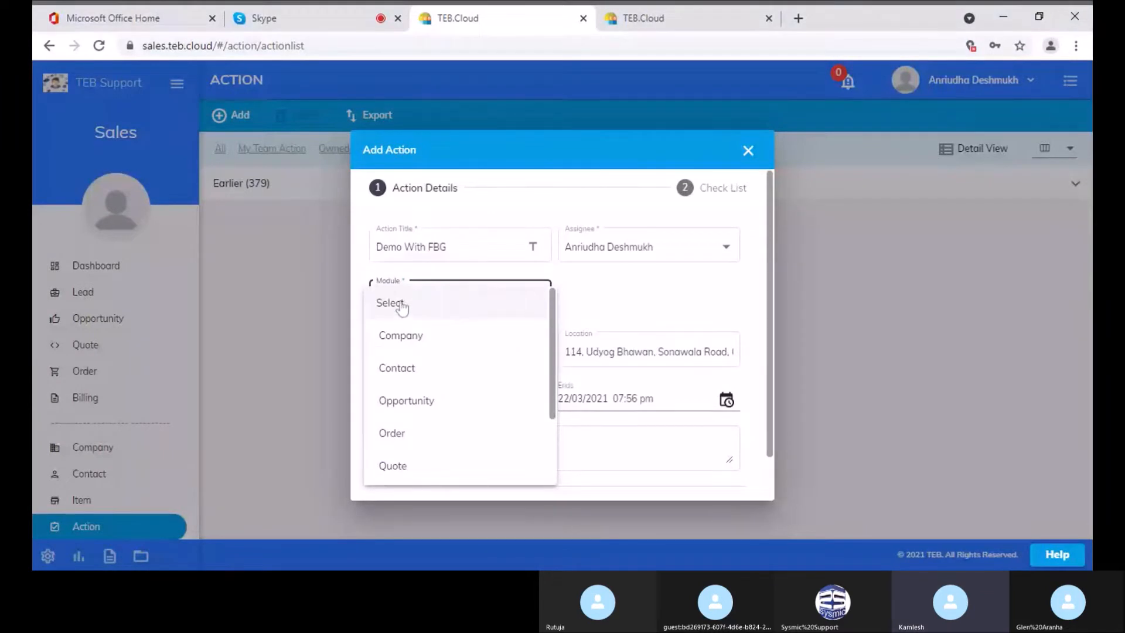
click(408, 348)
click(640, 311)
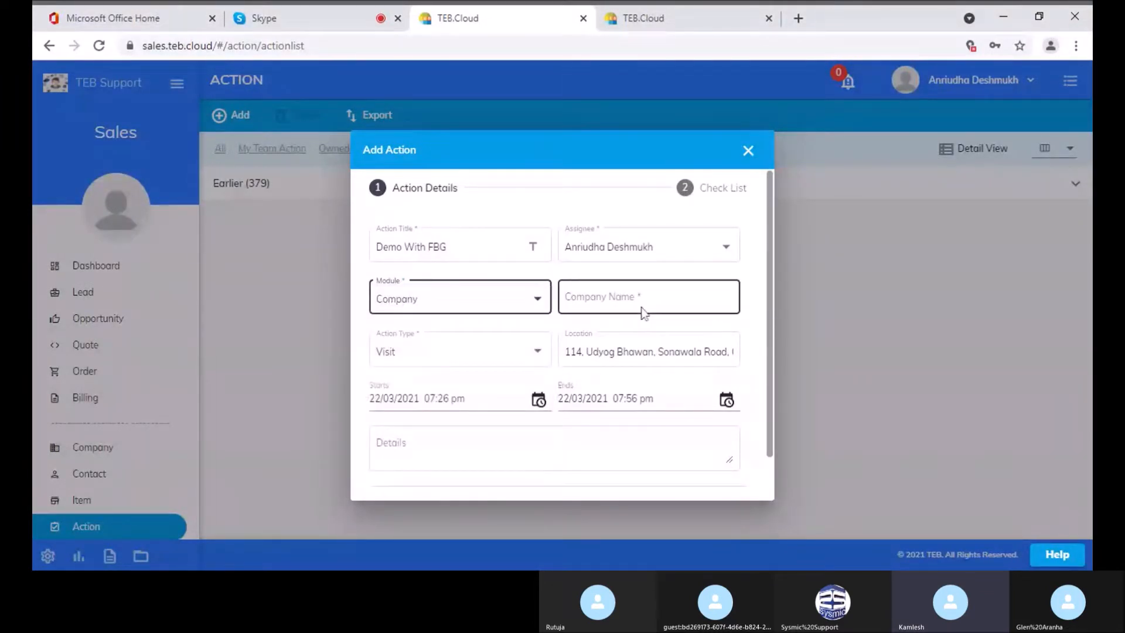
text(FG)
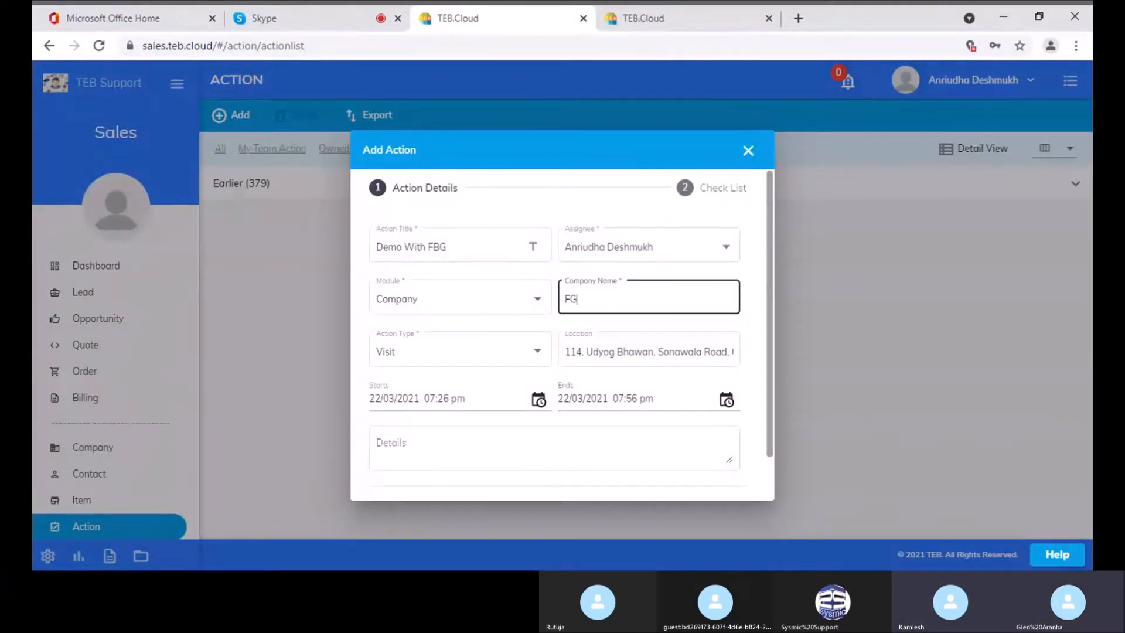
key(BackSpace)
key(BackSpace)
text(SHA)
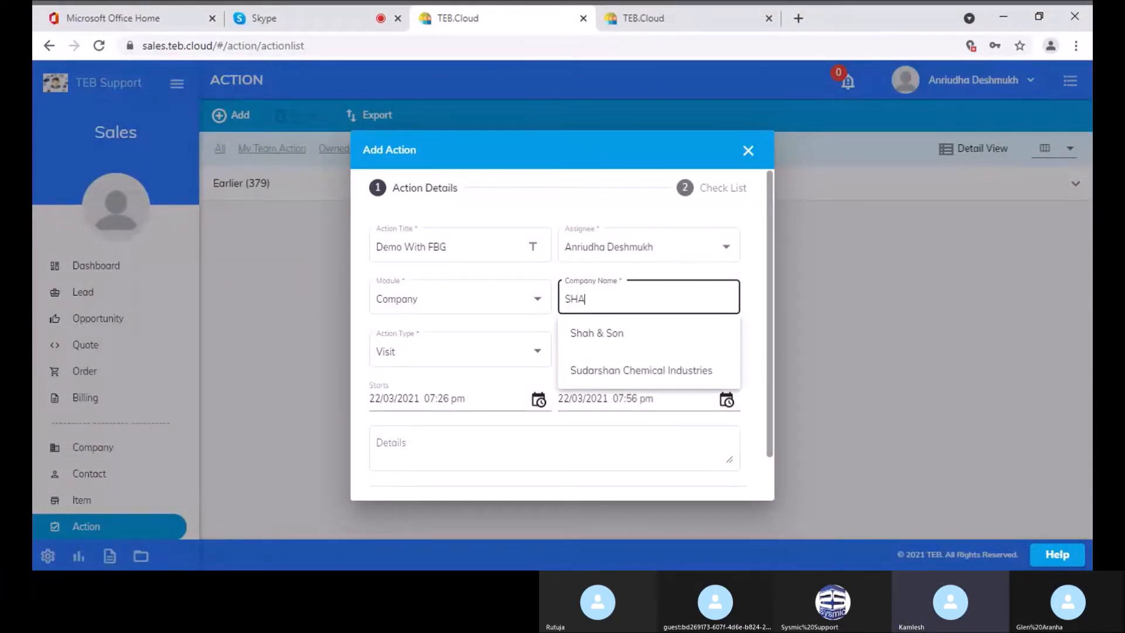
Pick Shah & Son as the company and set the action type to Mail
click(622, 347)
click(443, 354)
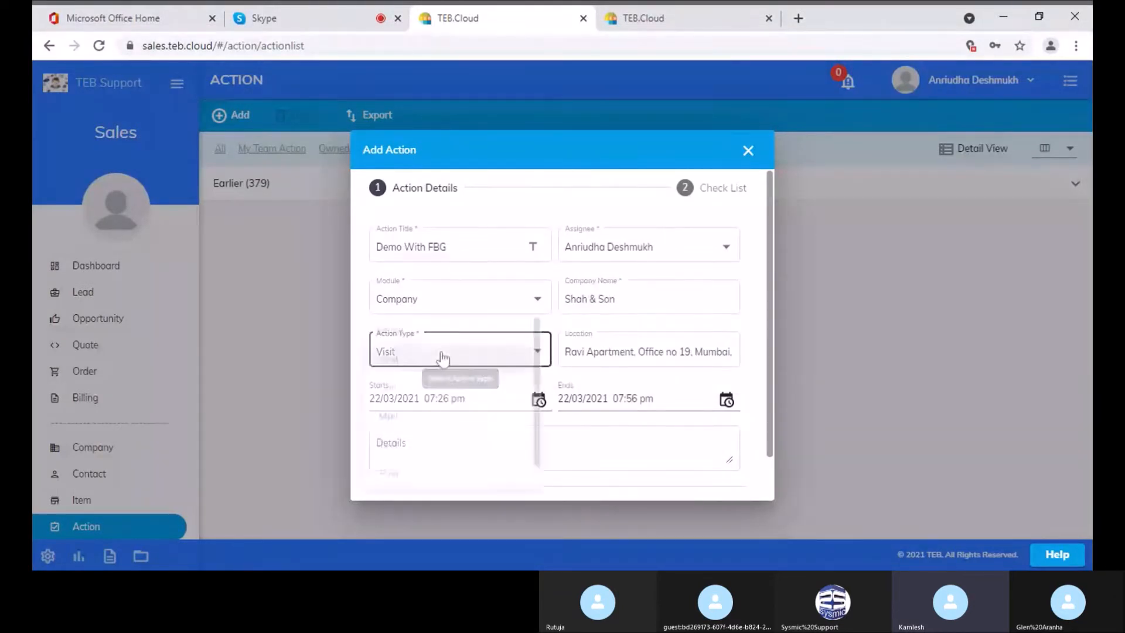
click(443, 359)
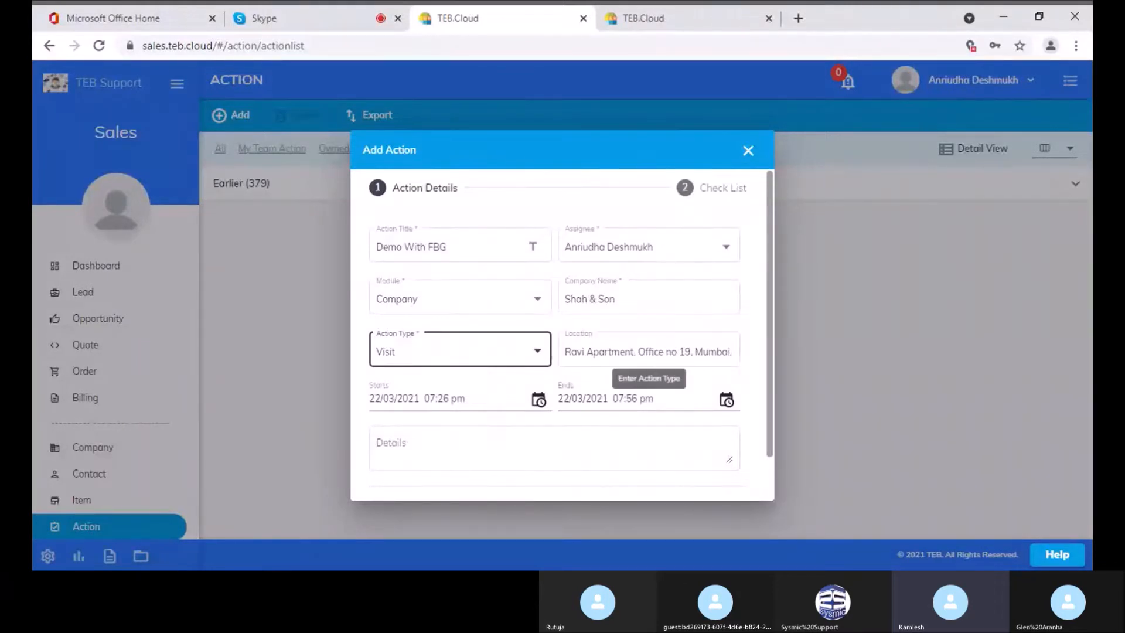
click(502, 362)
click(446, 392)
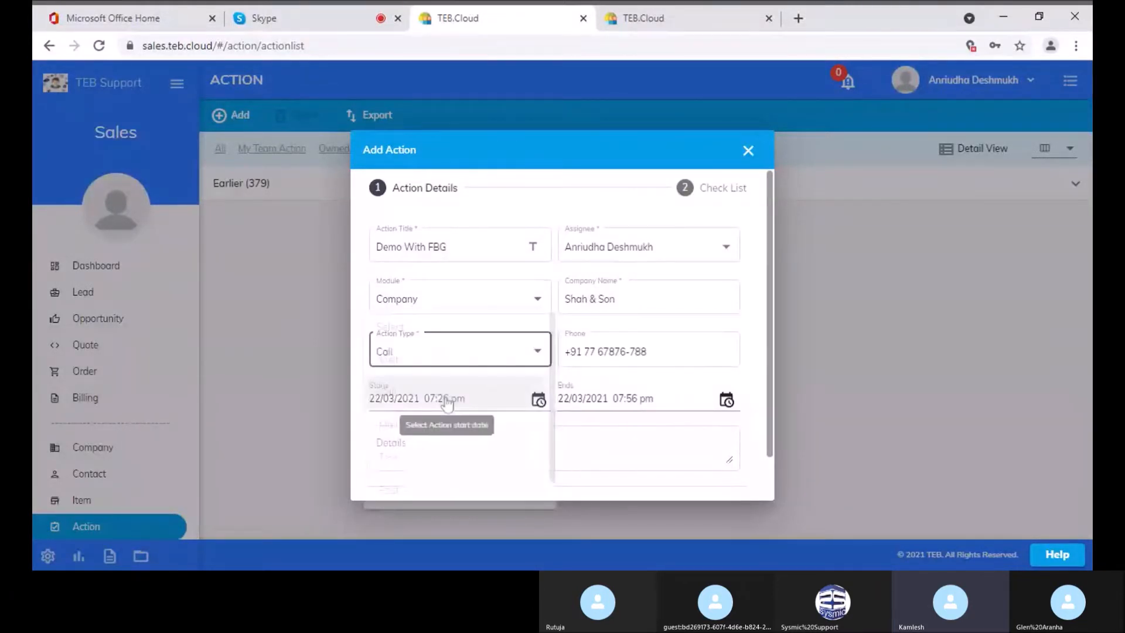
click(495, 352)
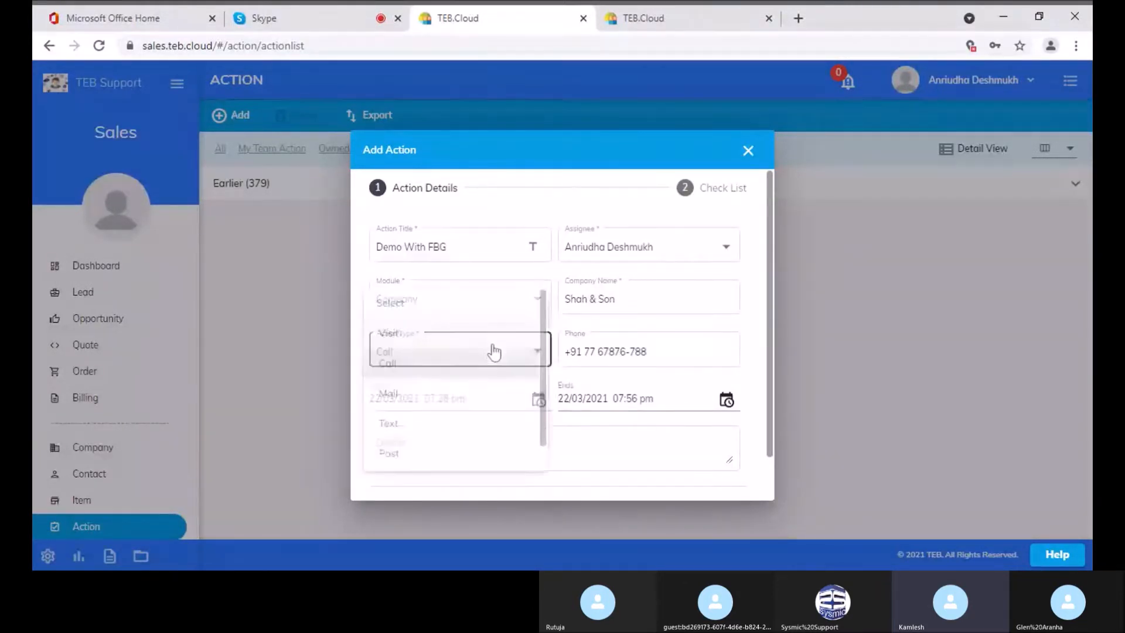
click(473, 404)
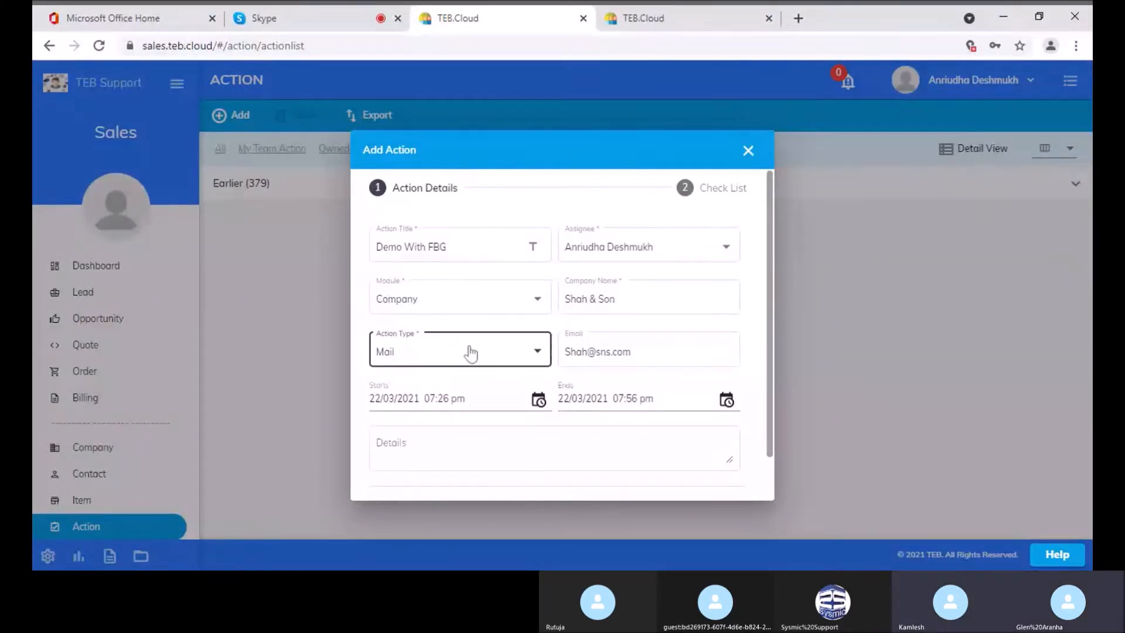
Set the action to start 23/03/2021 at 01:00 pm, ending at 01:30 pm
click(537, 403)
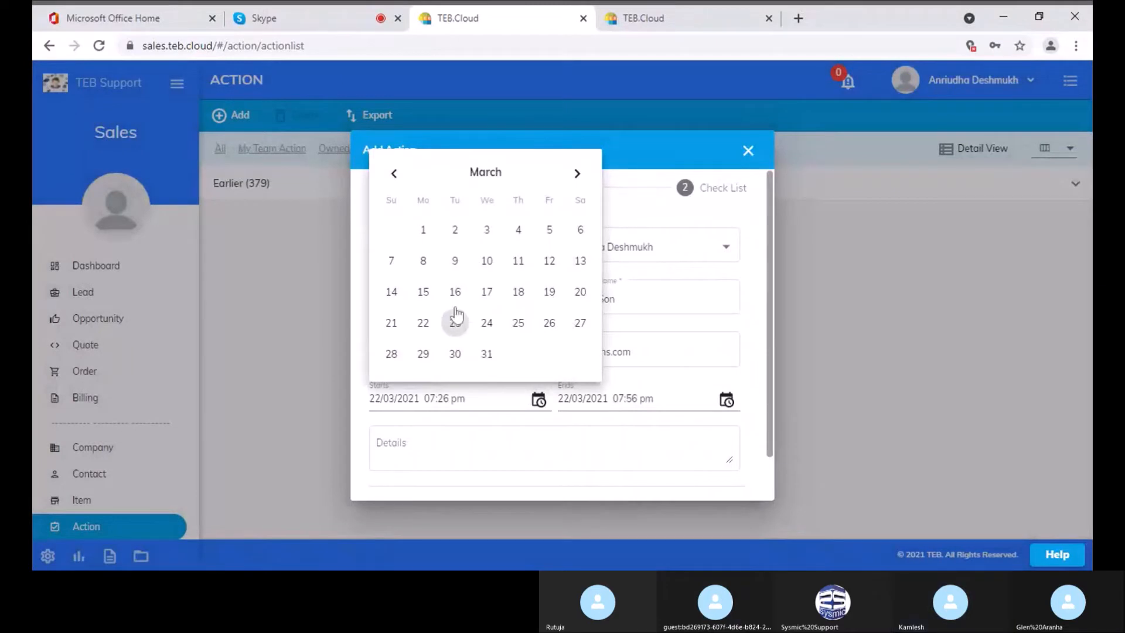
click(456, 327)
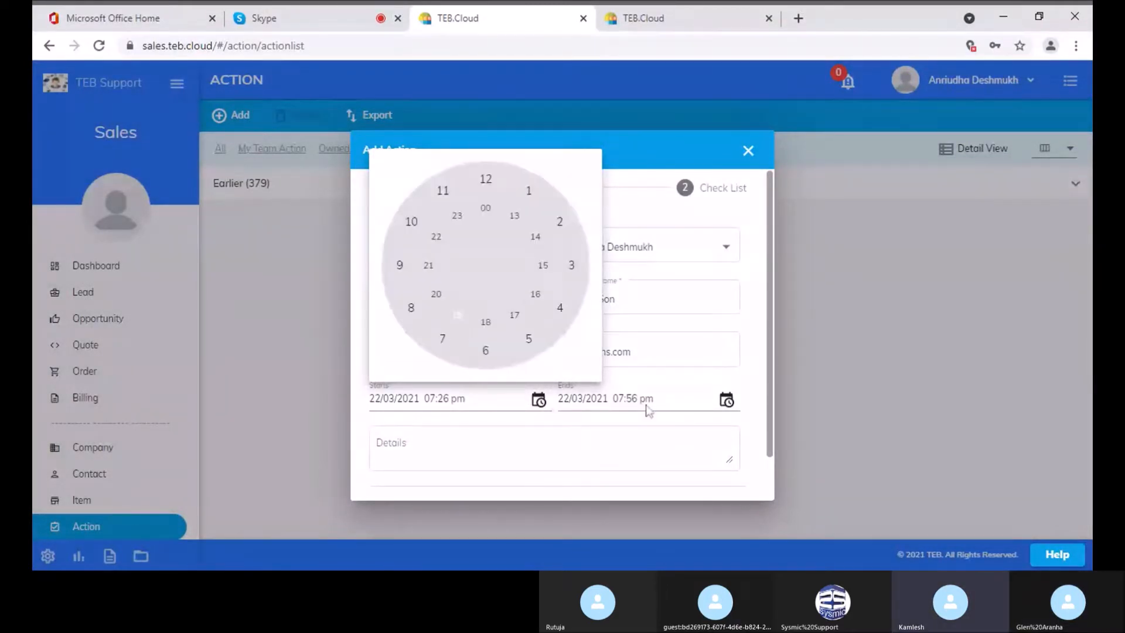
click(513, 228)
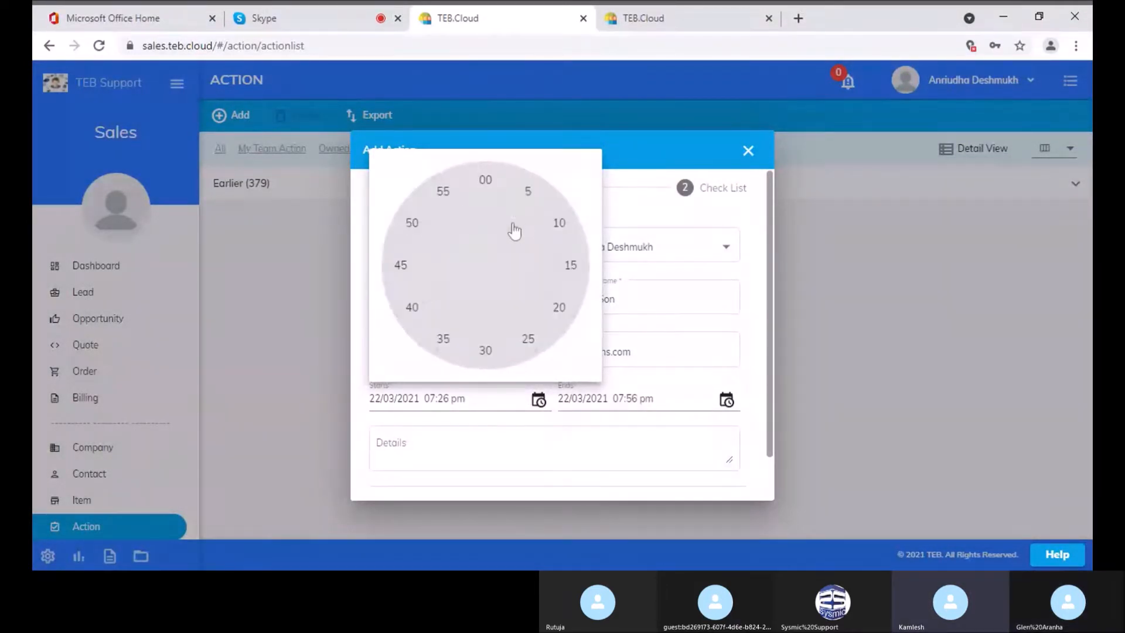
click(484, 182)
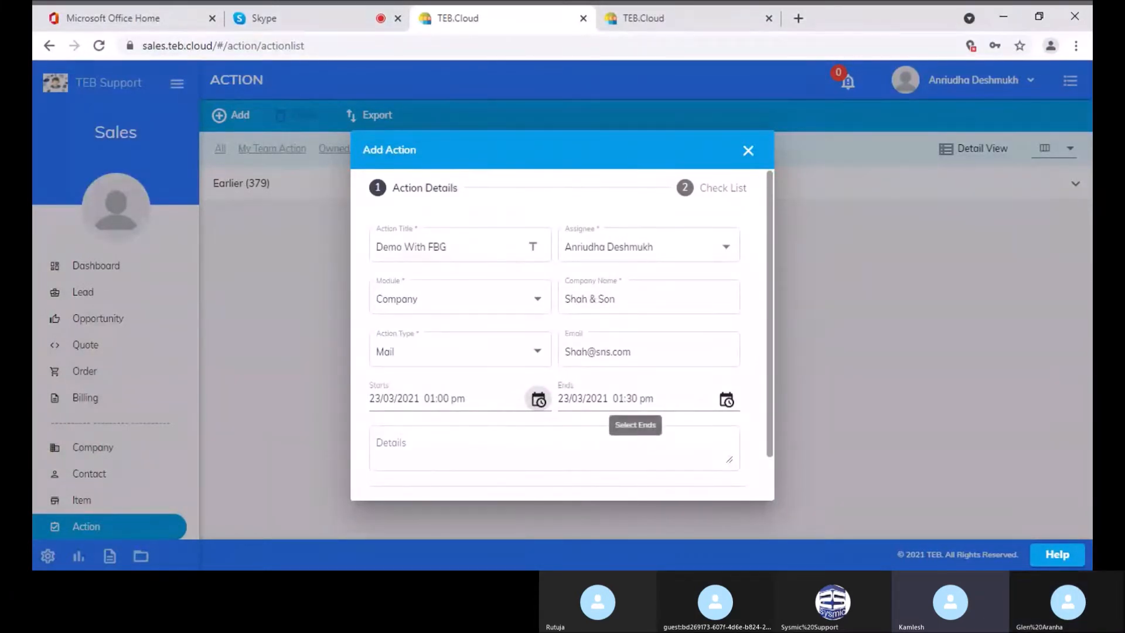
click(545, 430)
scroll(546, 436, down, 1)
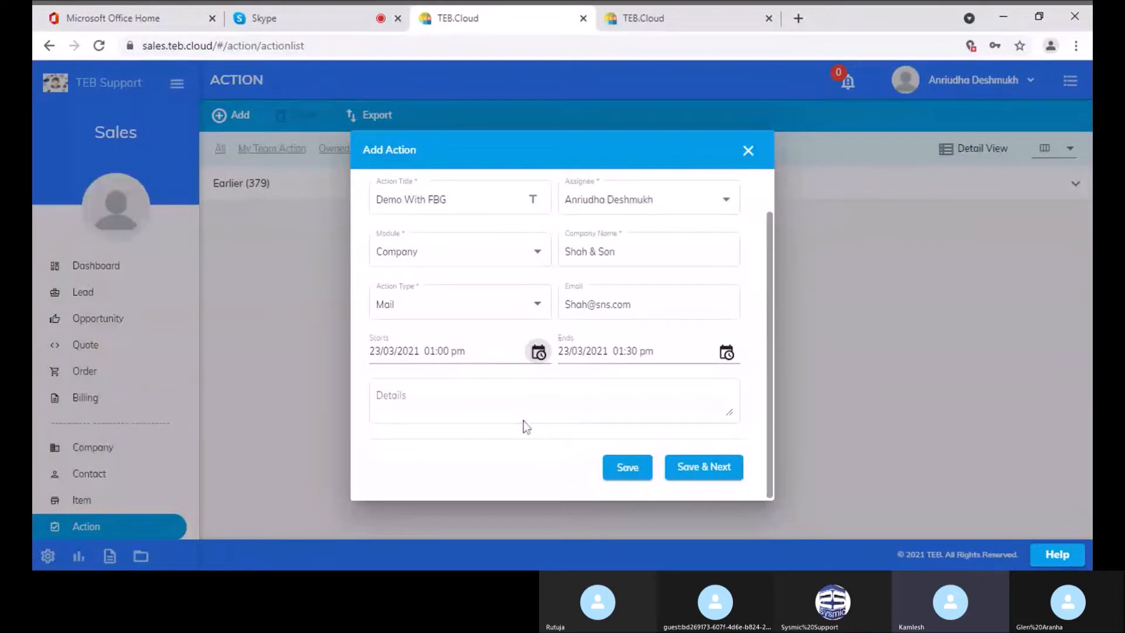
Save the Demo With FBG action and go back to the Dashboard
click(629, 471)
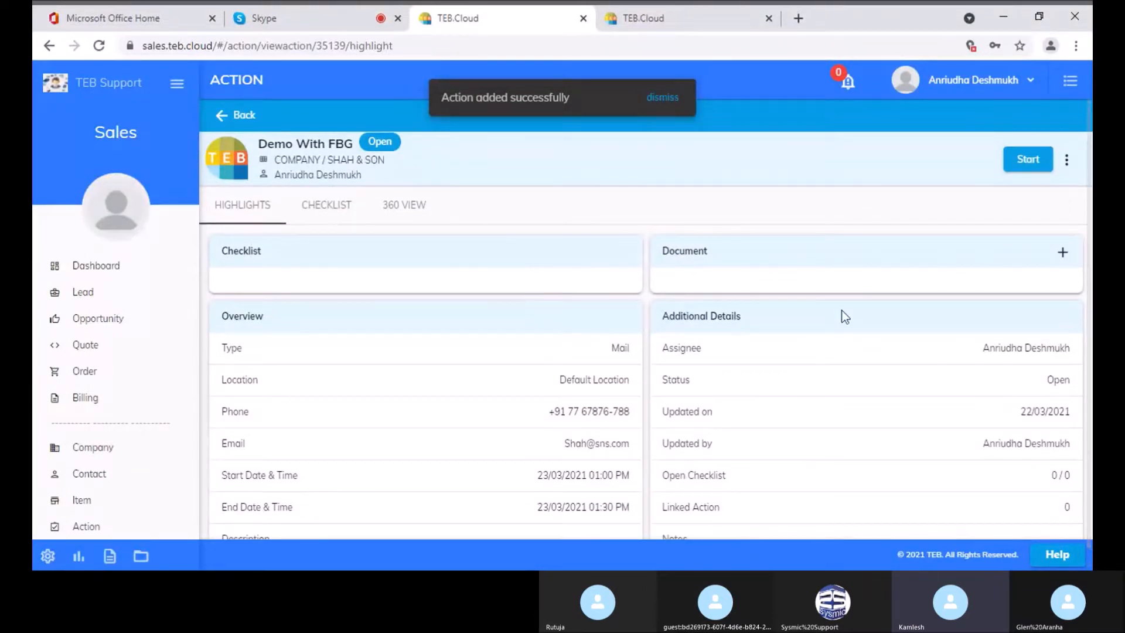
click(110, 269)
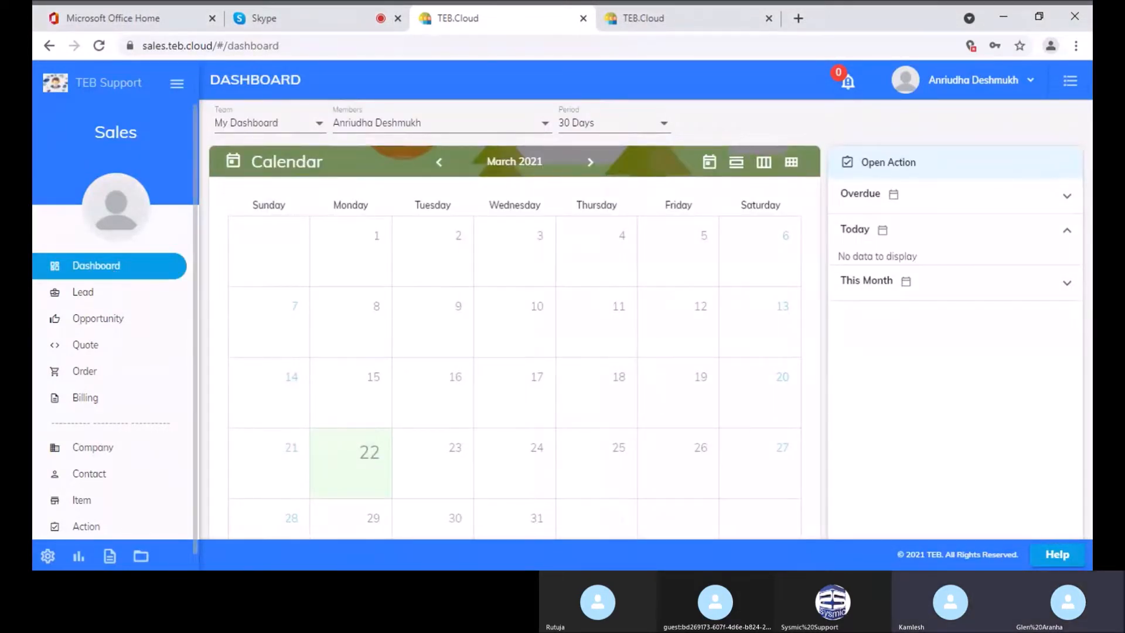
Expand the 23 March calendar entry and open Demo With FBG for editing
scroll(301, 322, down, 1)
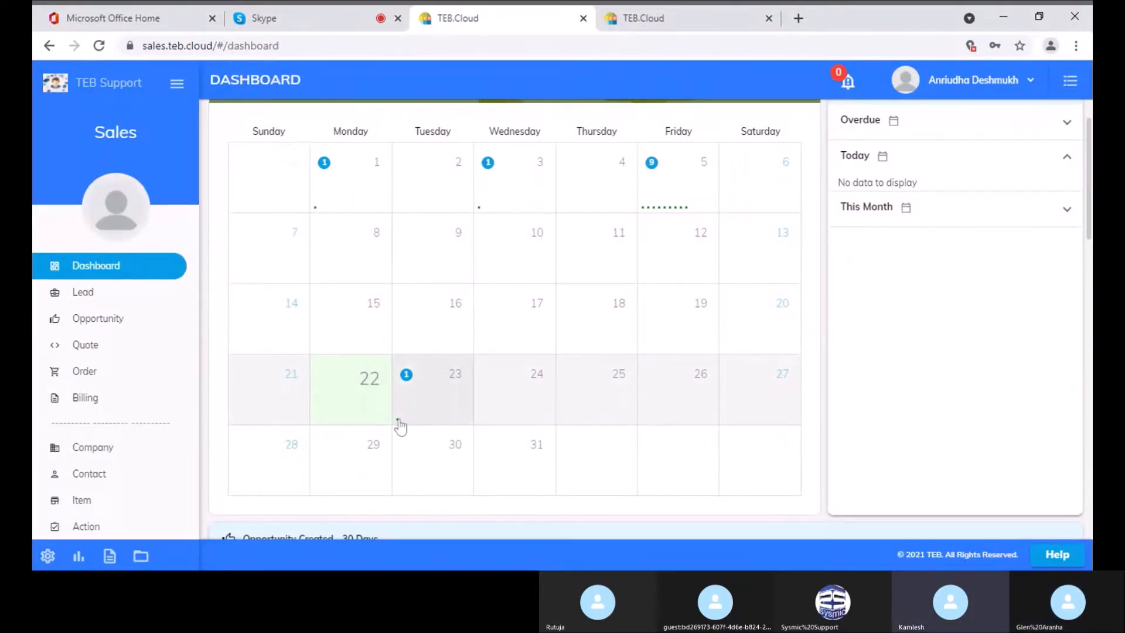
mouse_move(398, 427)
click(403, 418)
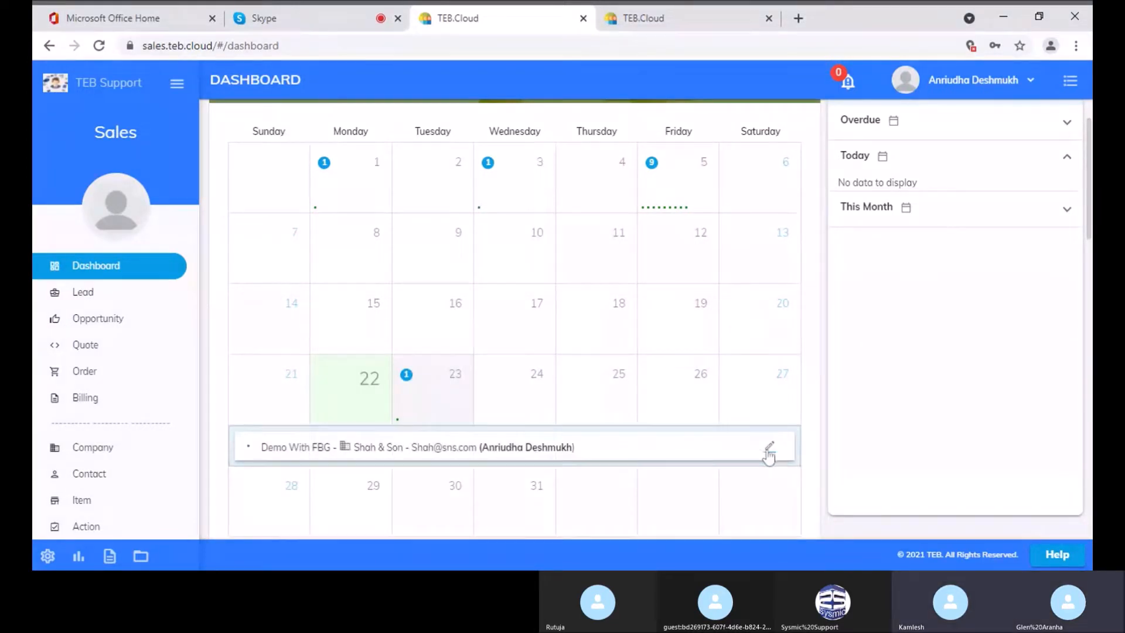
click(769, 449)
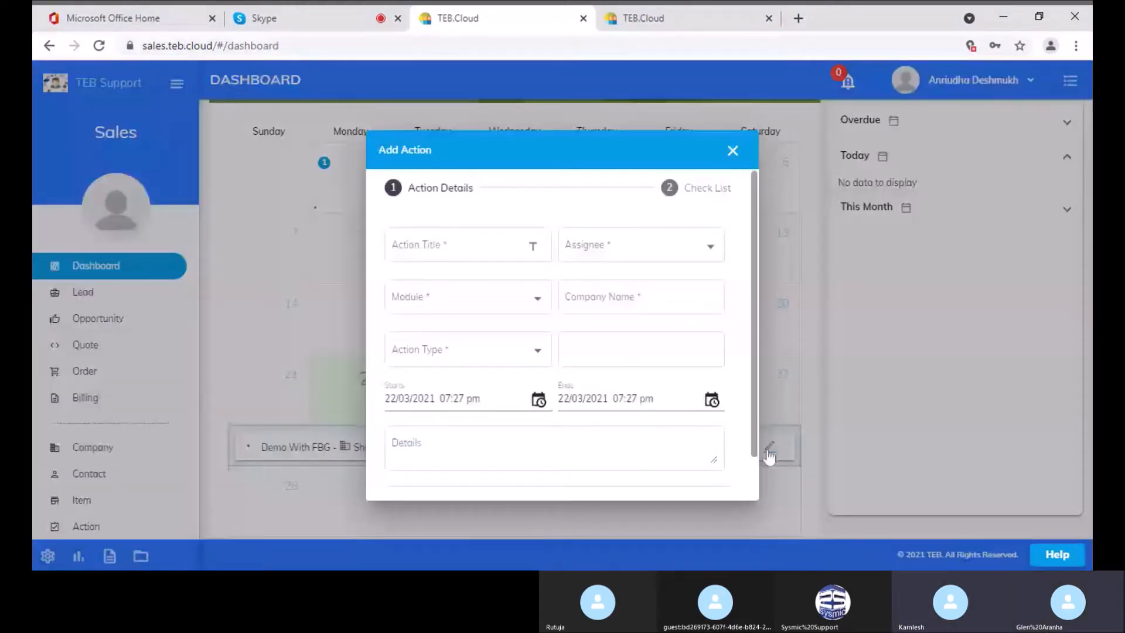
Reassign Demo With FBG to the other team member, save it, and open Leads
click(631, 262)
click(567, 275)
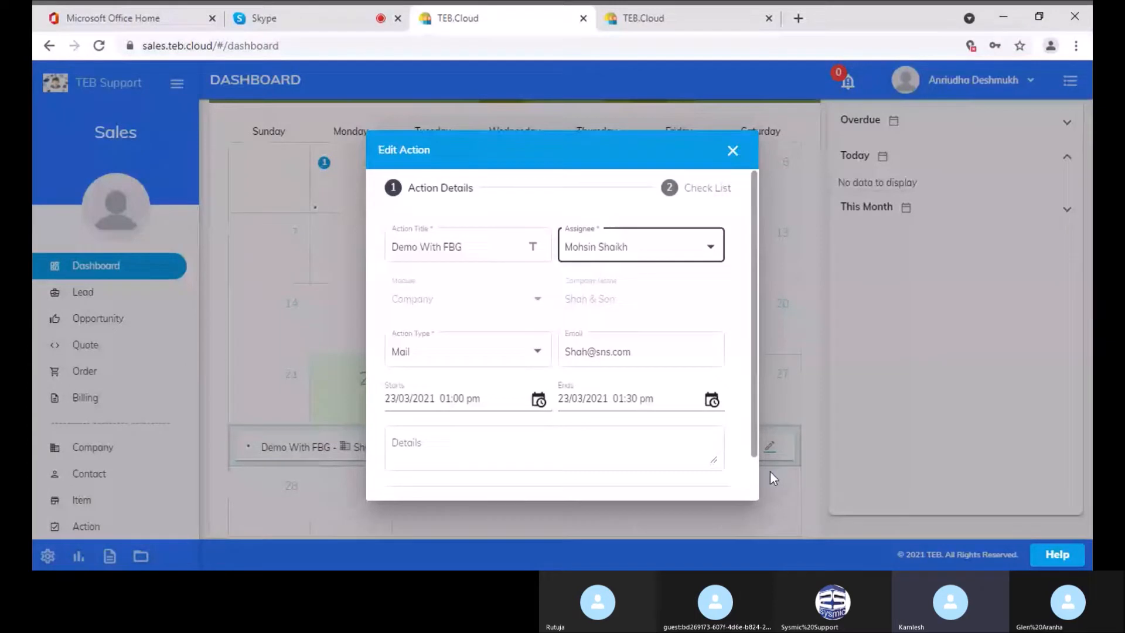
scroll(753, 472, down, 2)
click(611, 467)
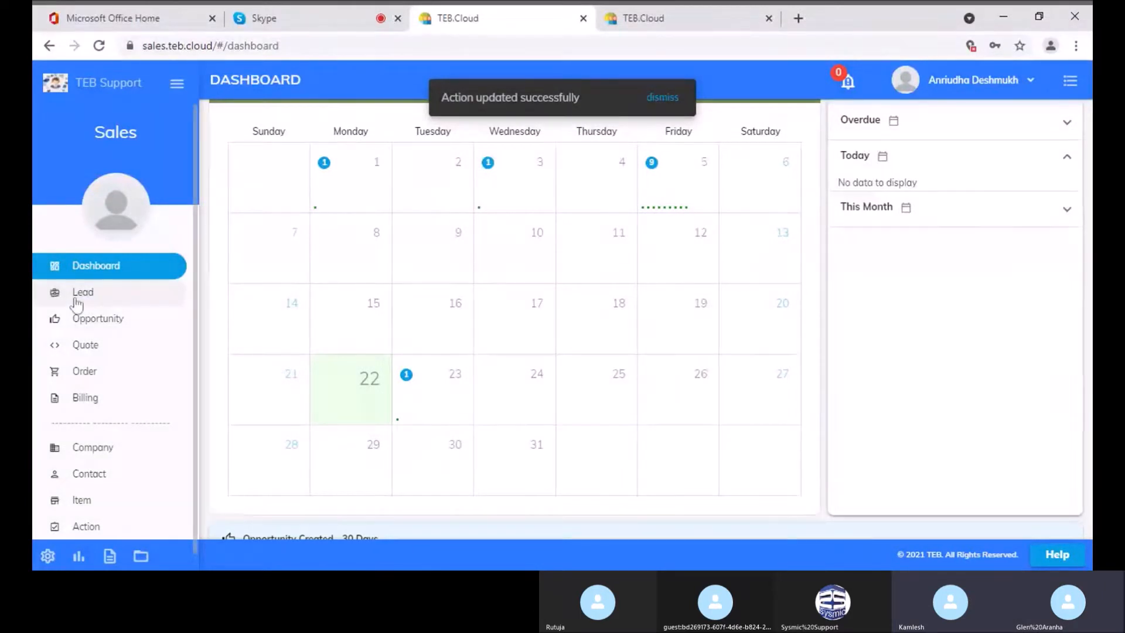
click(76, 300)
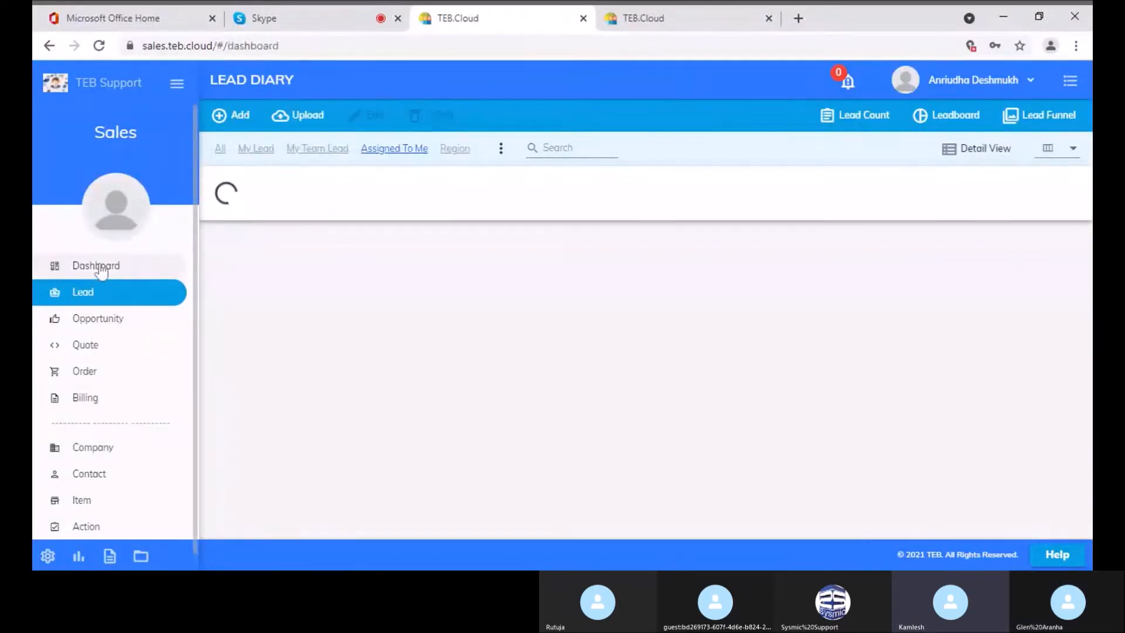
Filter the dashboard to My Team with only the other member selected
click(99, 269)
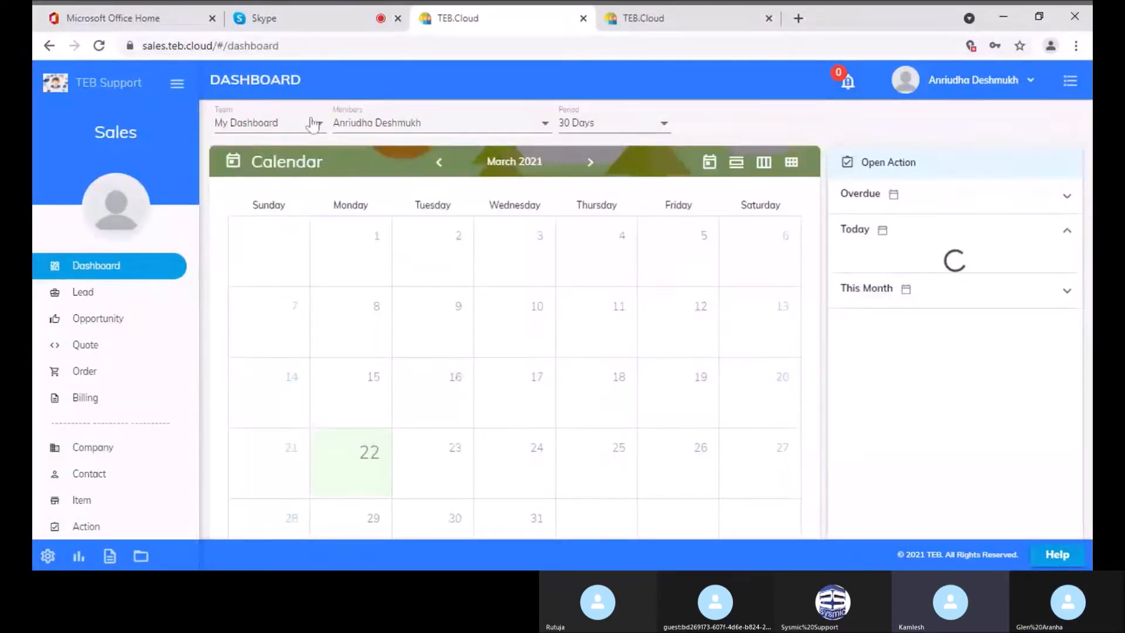
click(314, 124)
click(276, 170)
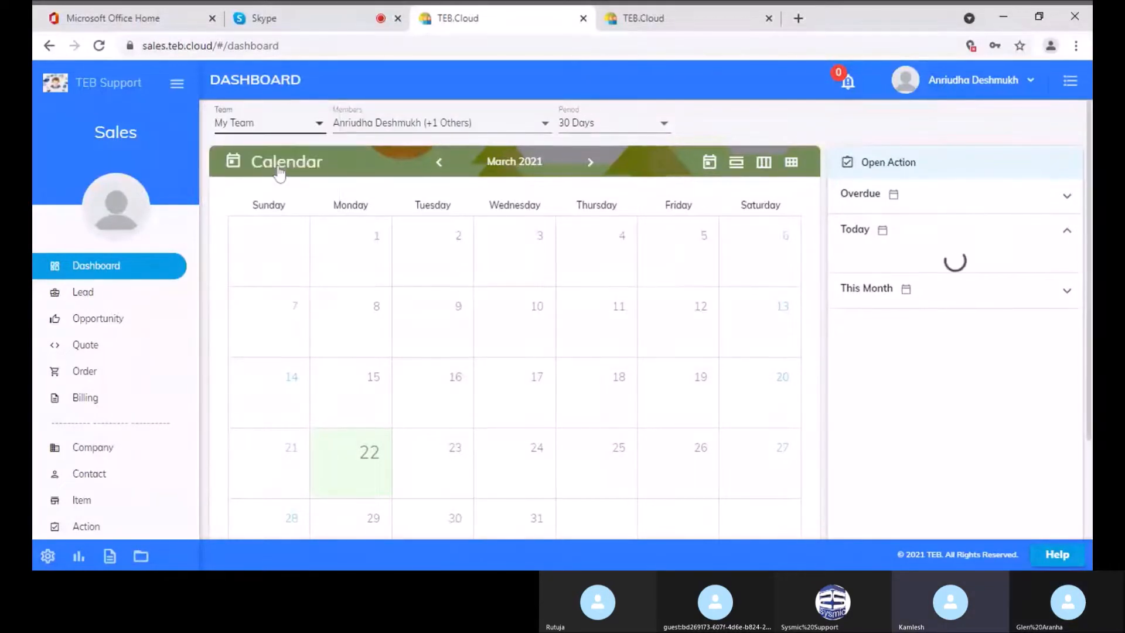
click(417, 122)
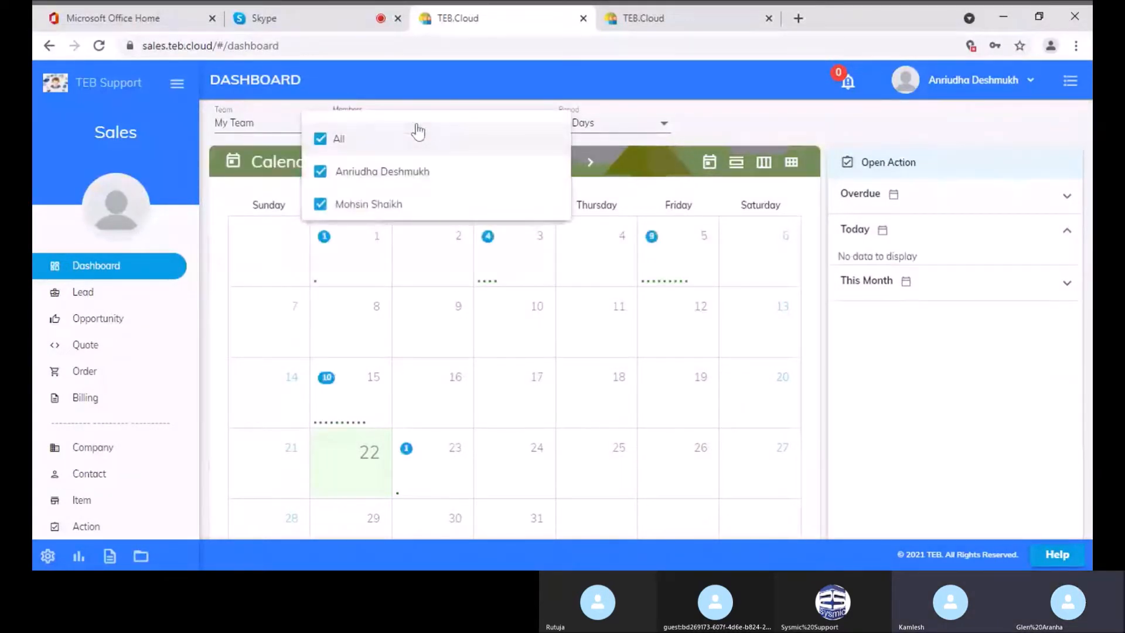
click(375, 170)
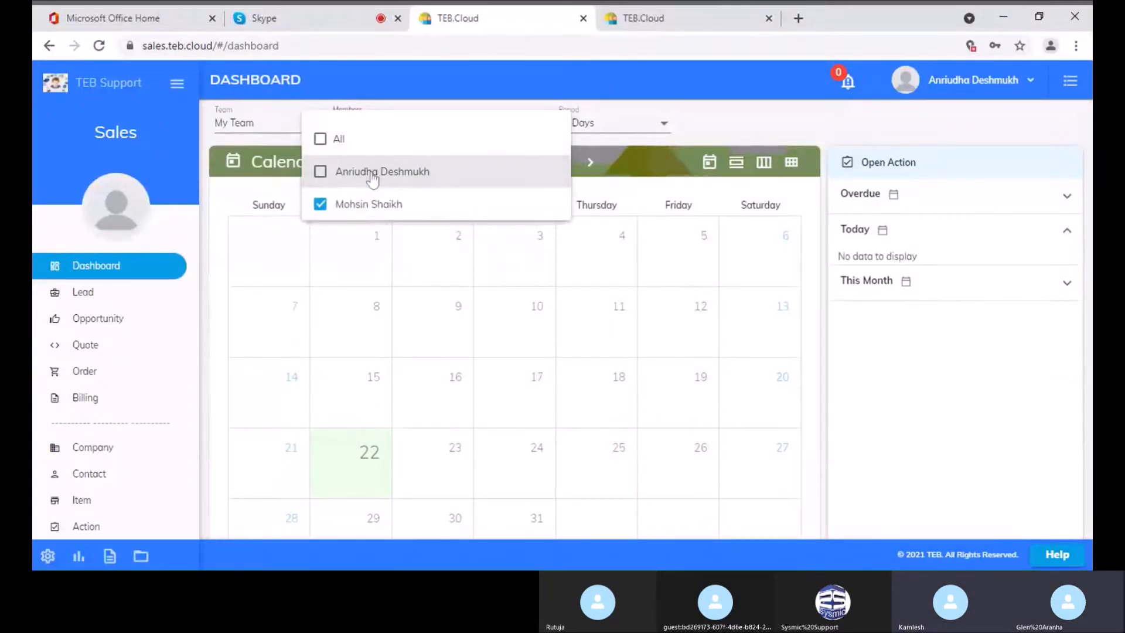
click(709, 122)
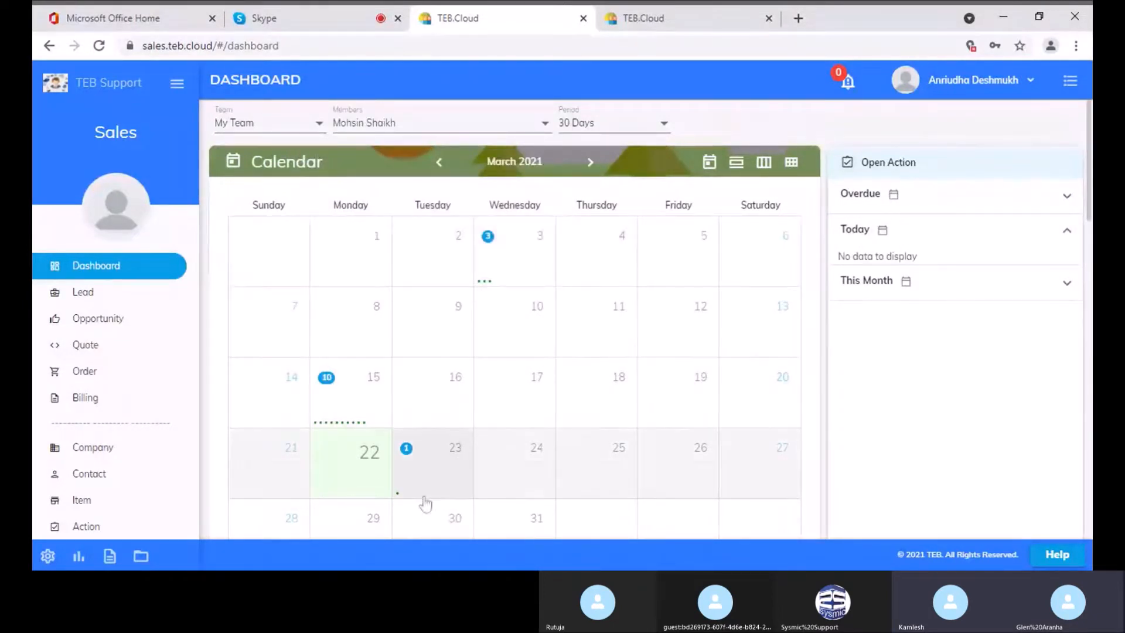
Expand the 23 March entry to confirm Demo With FBG for Shah & Son
scroll(428, 482, down, 1)
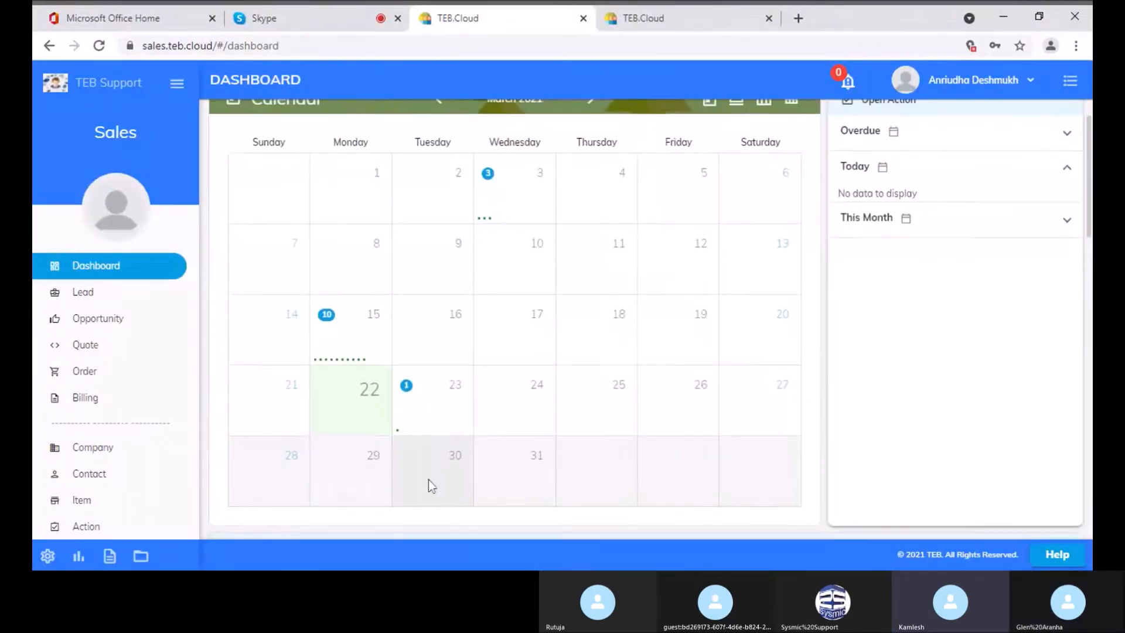
scroll(428, 477, up, 1)
click(447, 441)
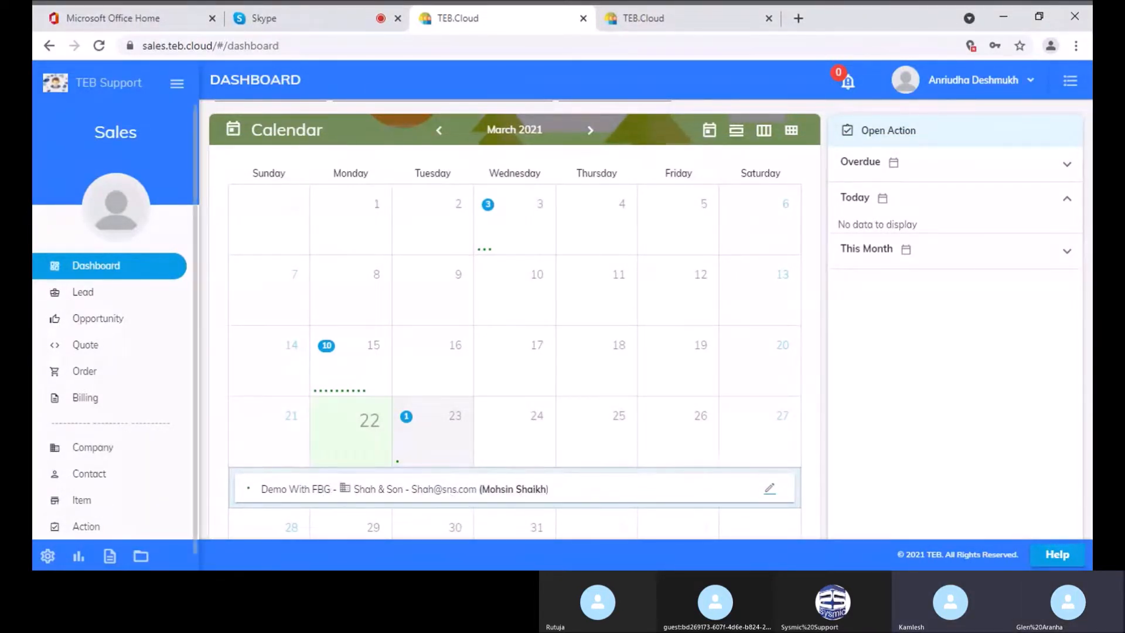
scroll(390, 202, up, 1)
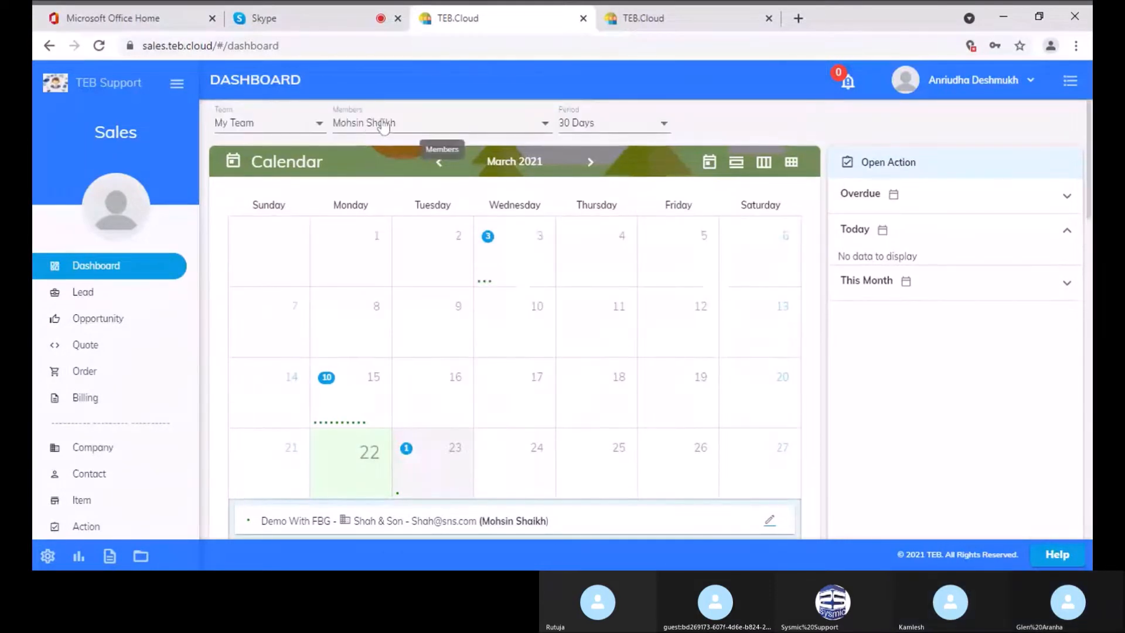
click(363, 124)
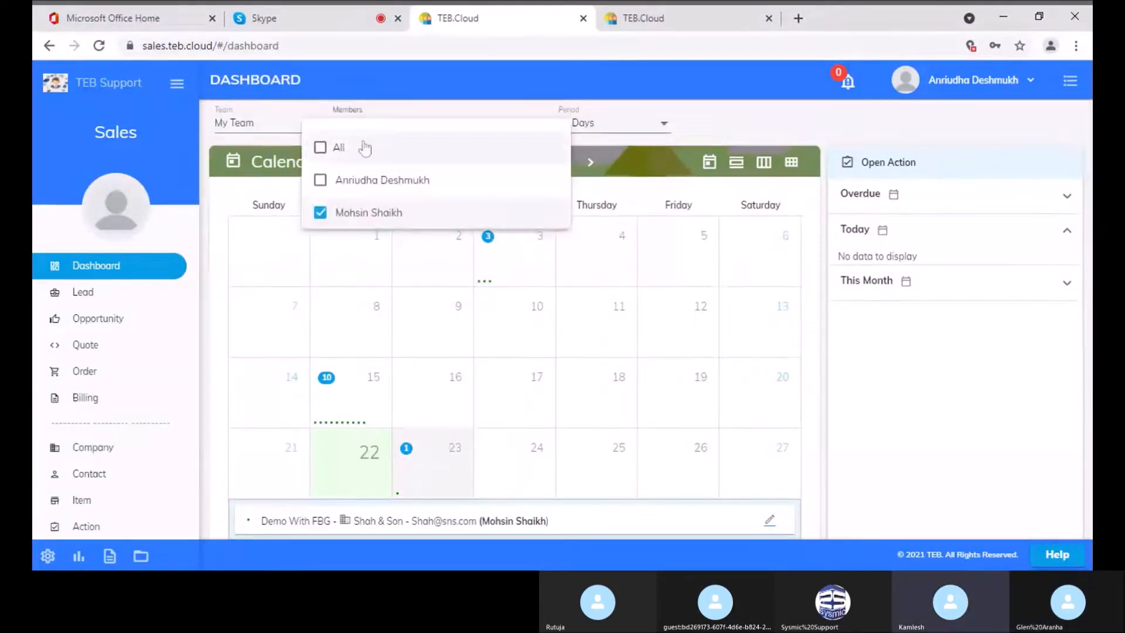
click(266, 115)
click(266, 115)
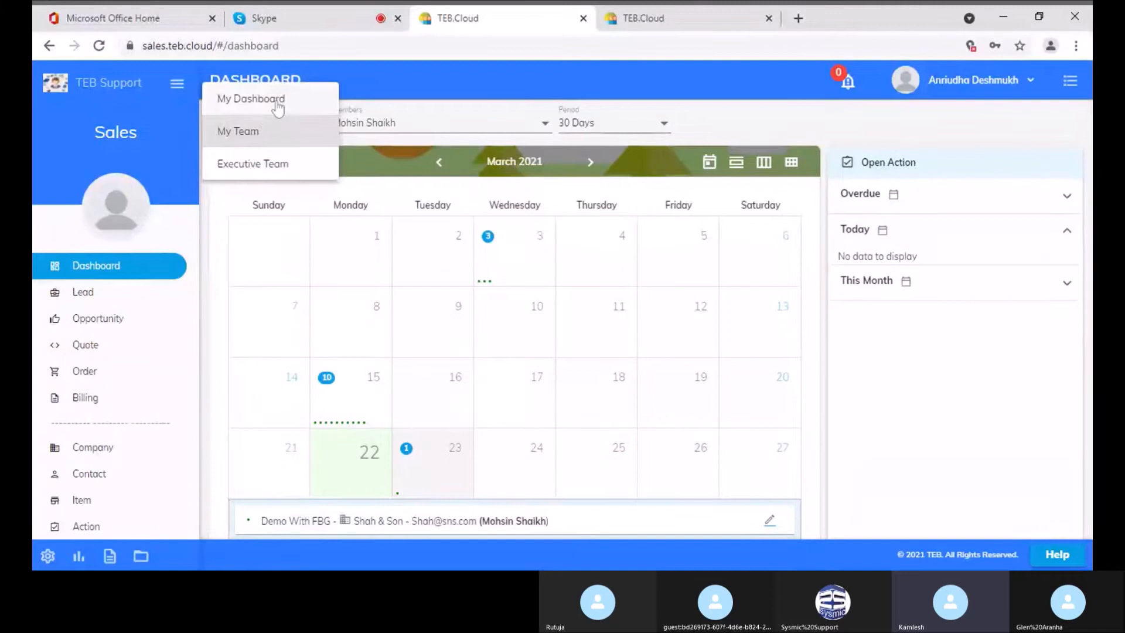
Return the dashboard to My Dashboard, then go to the Actions list assigned to me
click(277, 108)
click(429, 137)
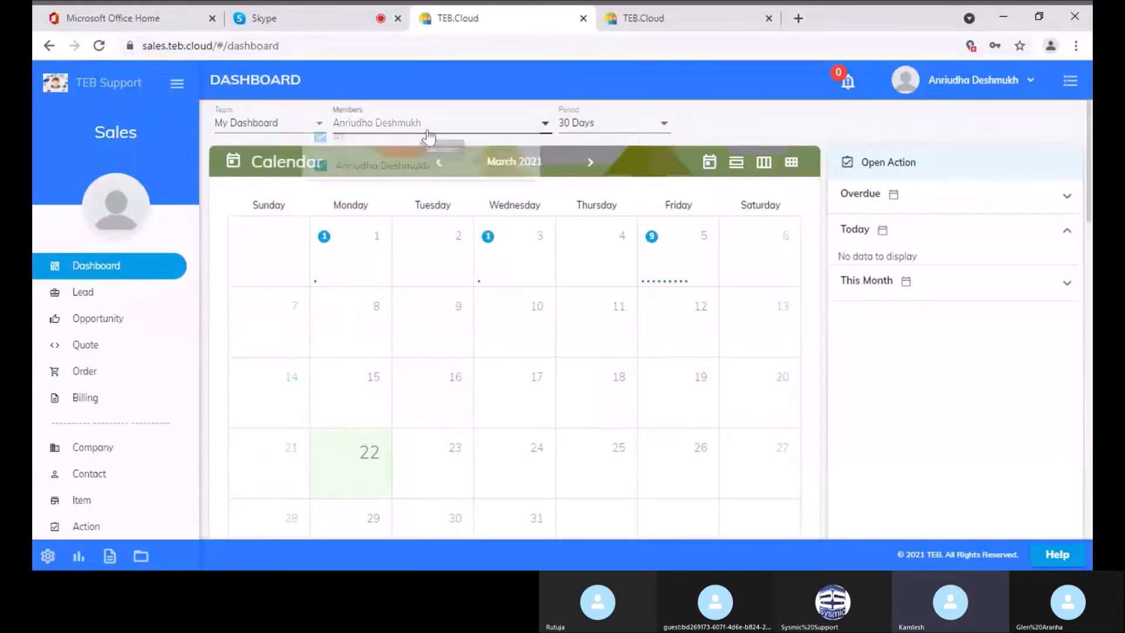
click(770, 111)
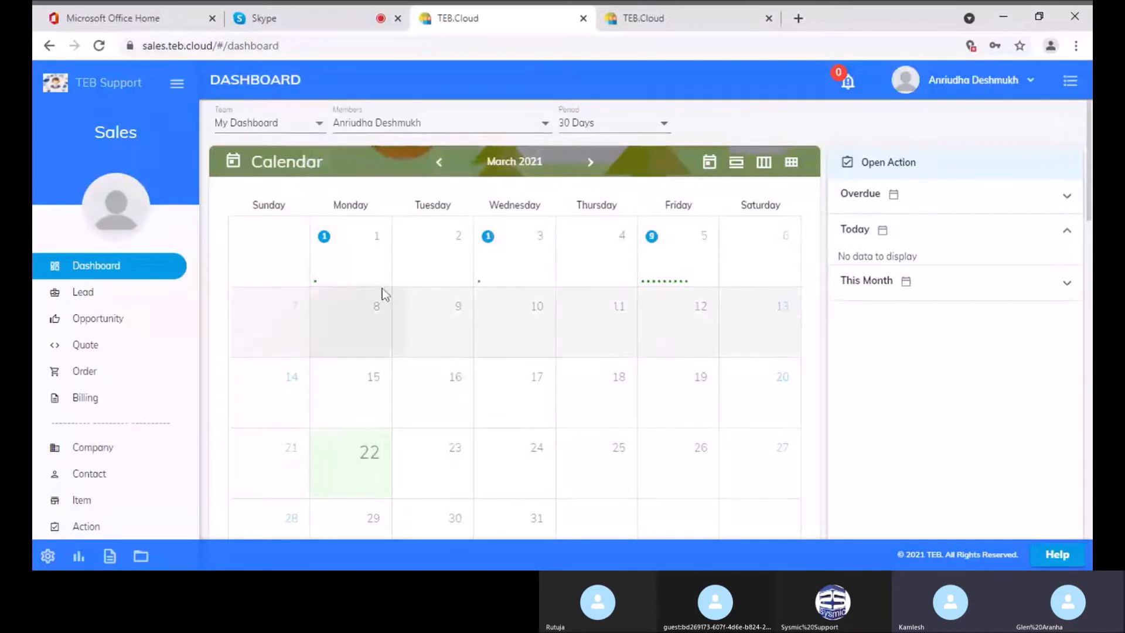
scroll(444, 478, down, 2)
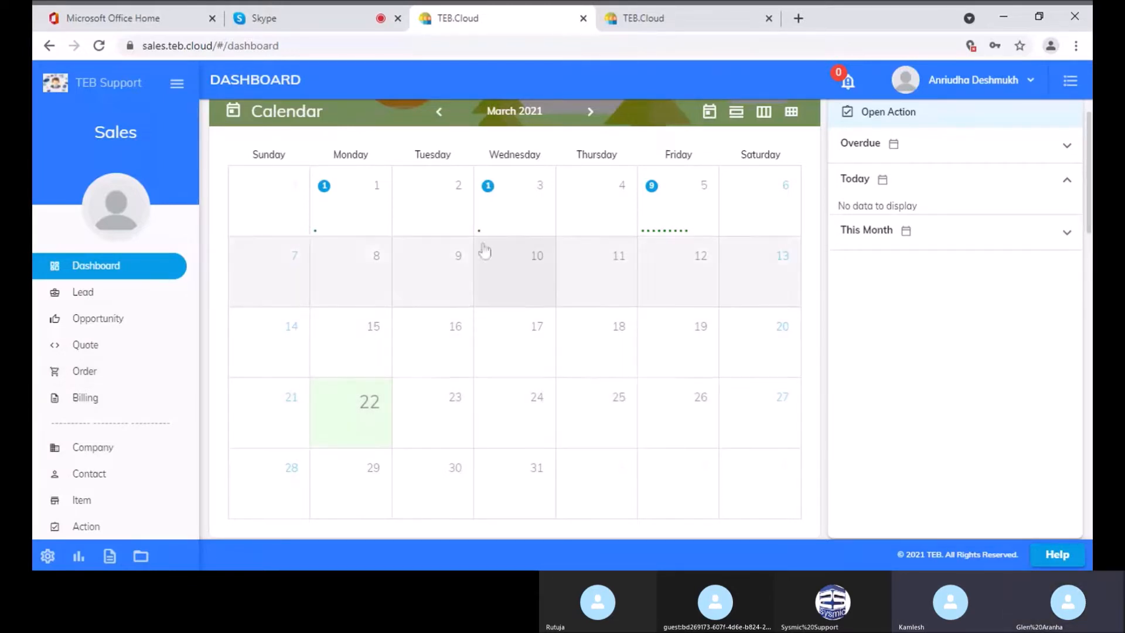
click(89, 527)
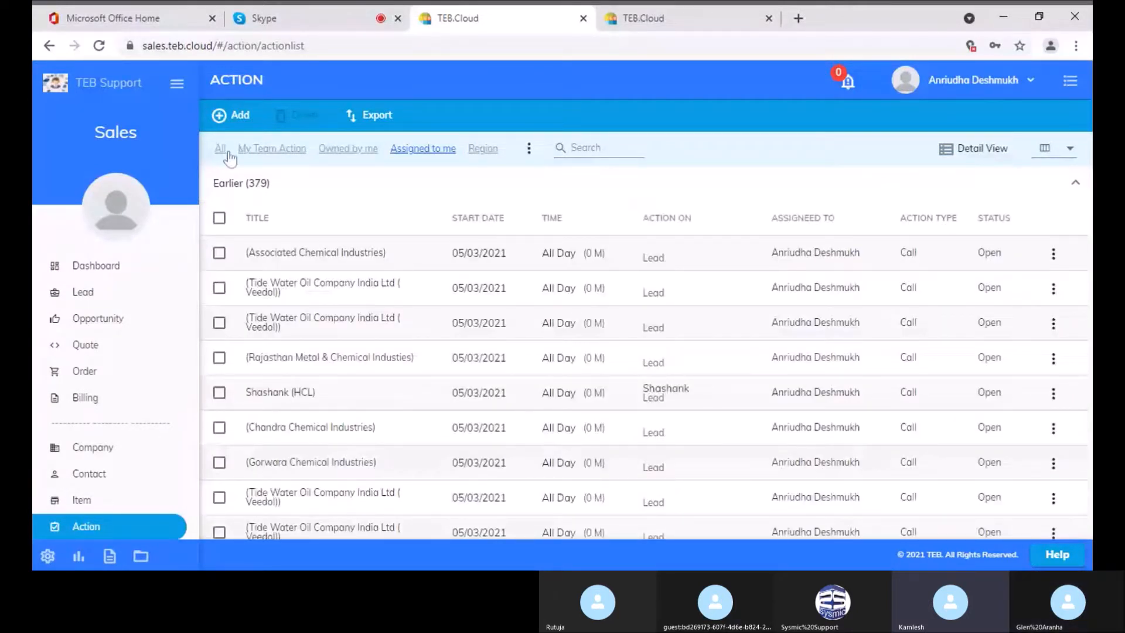
Show the whole team's actions and open the Demo With FBG action's details
click(266, 150)
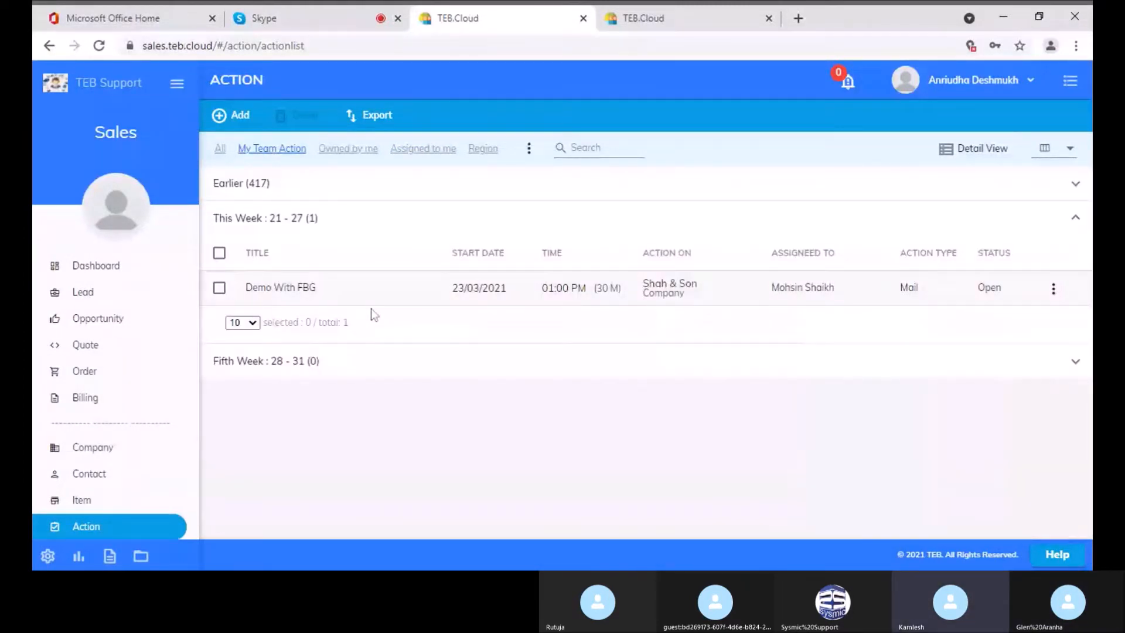
click(1054, 292)
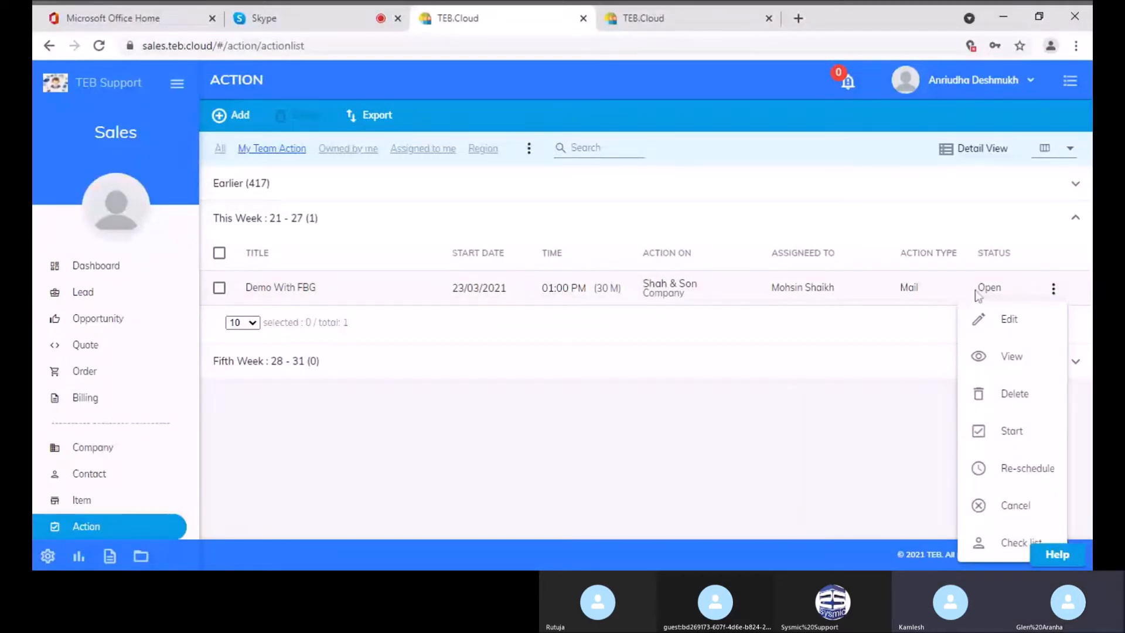
click(657, 299)
click(657, 299)
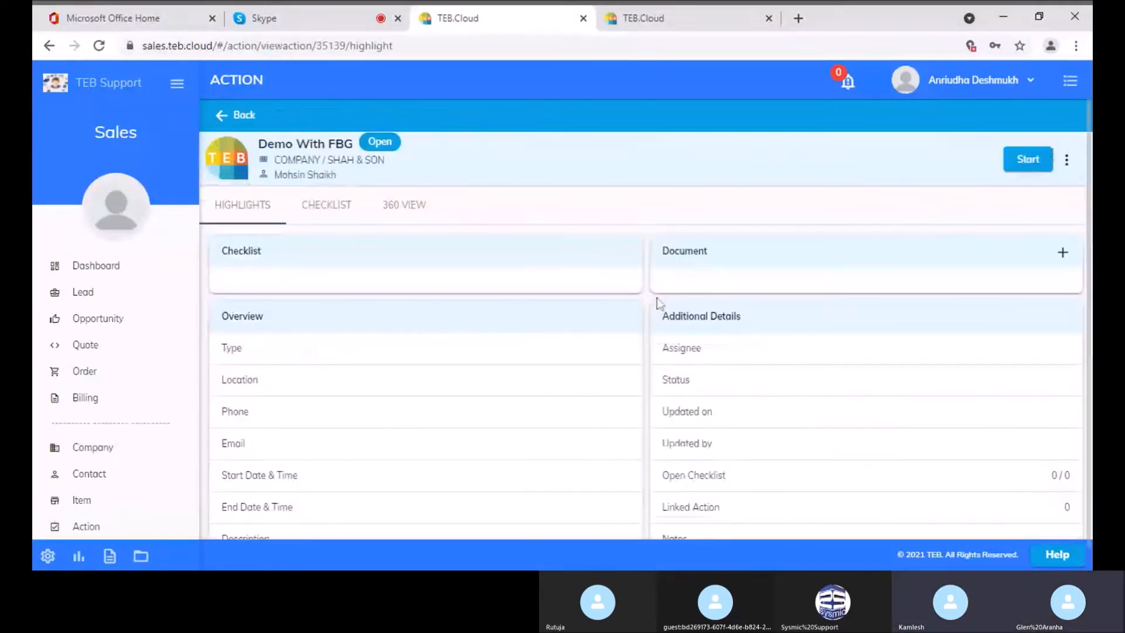
Start Demo With FBG, mark it Complete, and bring up its 360 View
click(1040, 169)
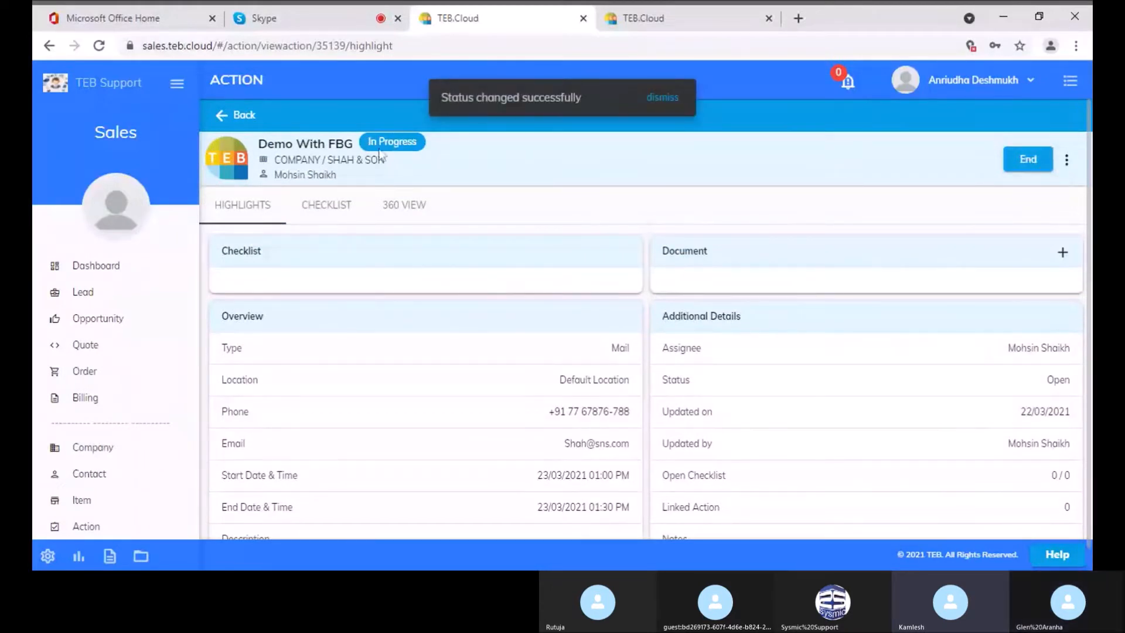
click(1029, 167)
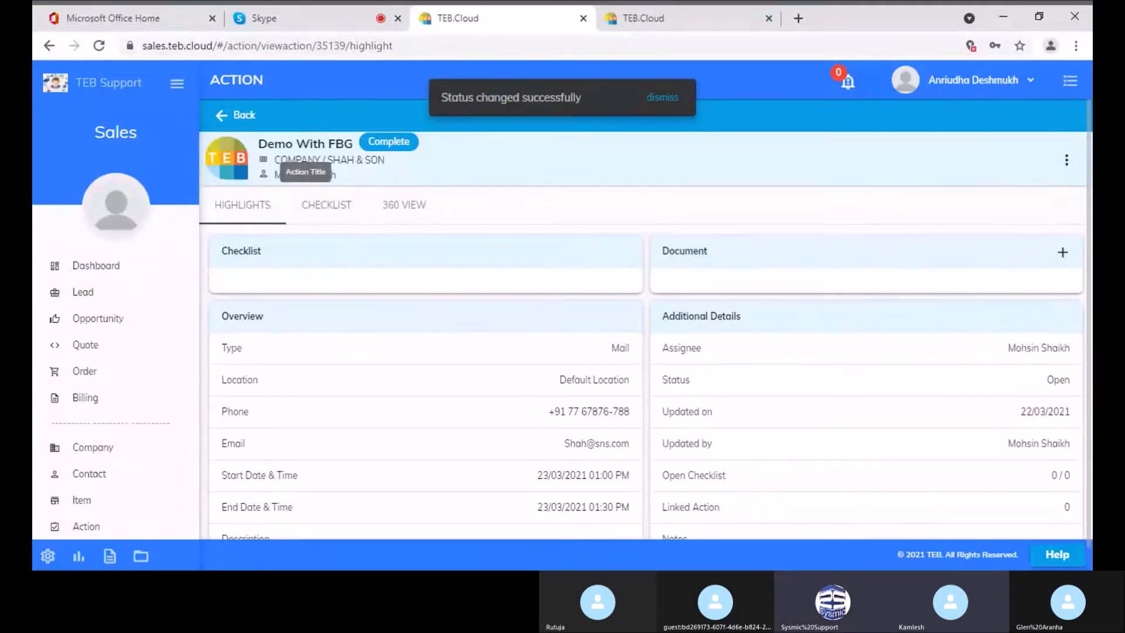
click(407, 213)
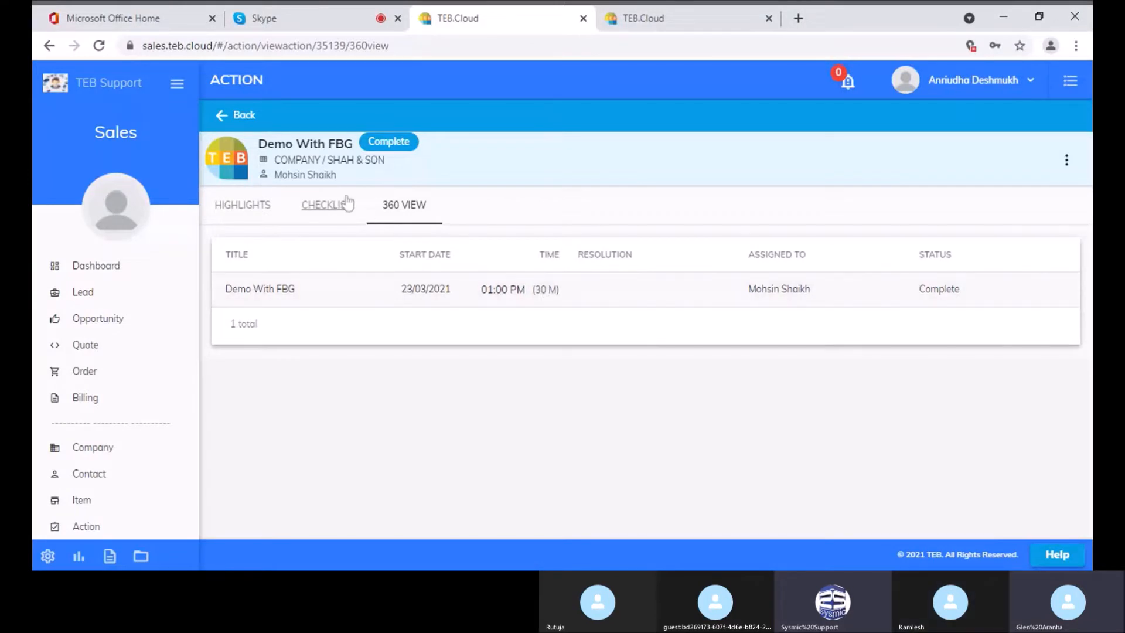
Check the checklist, then open the Action Location View with the Create, Start and Completed events
click(337, 210)
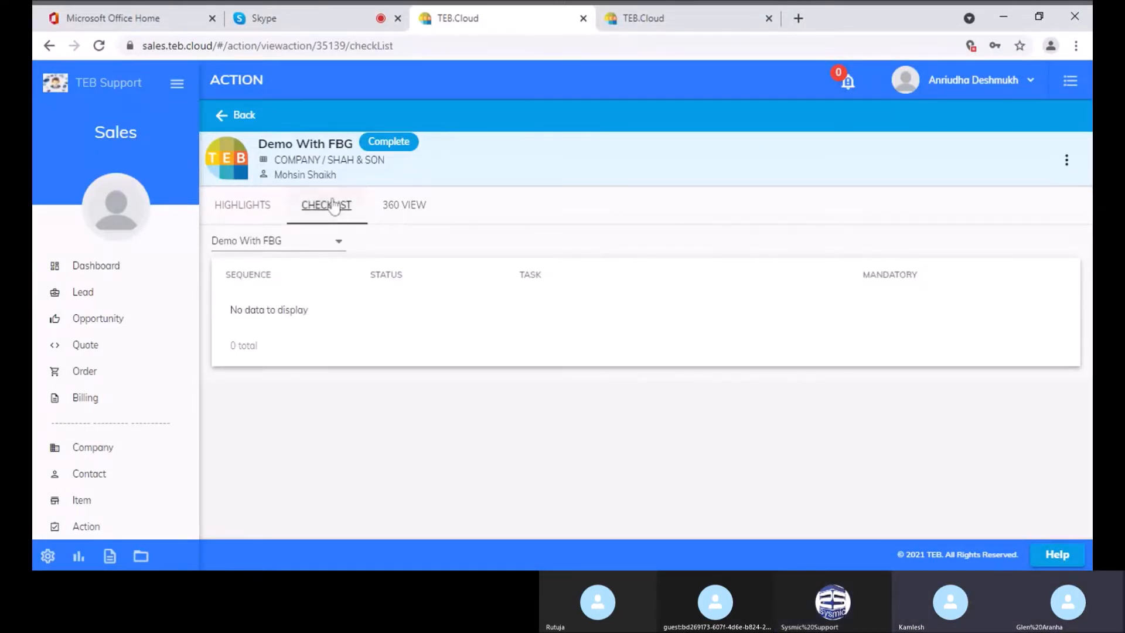
click(402, 206)
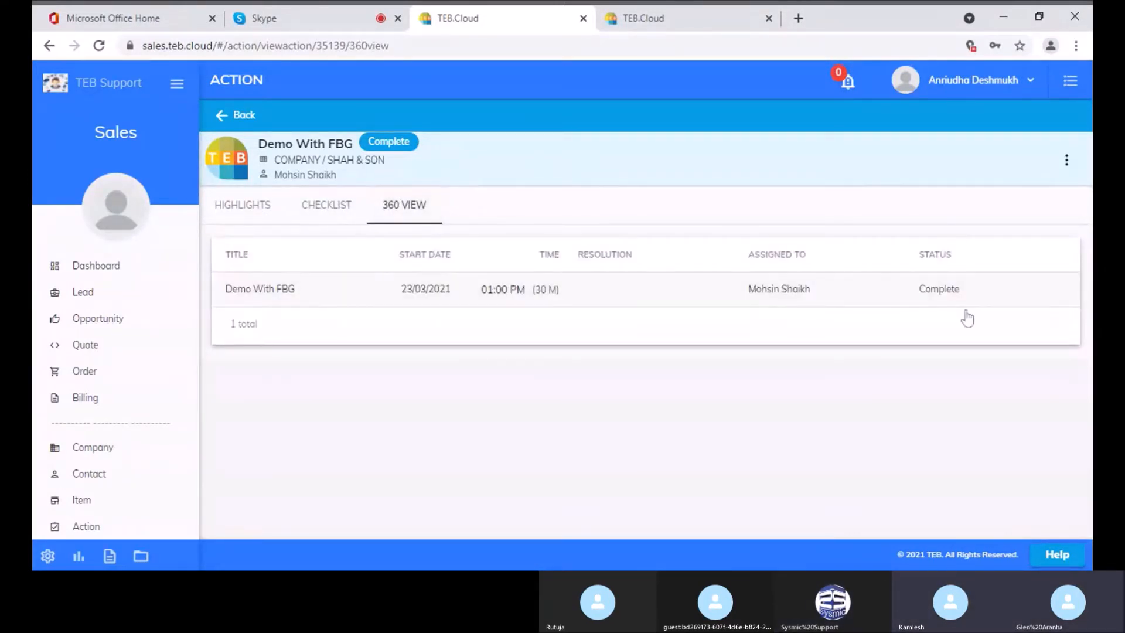
click(437, 298)
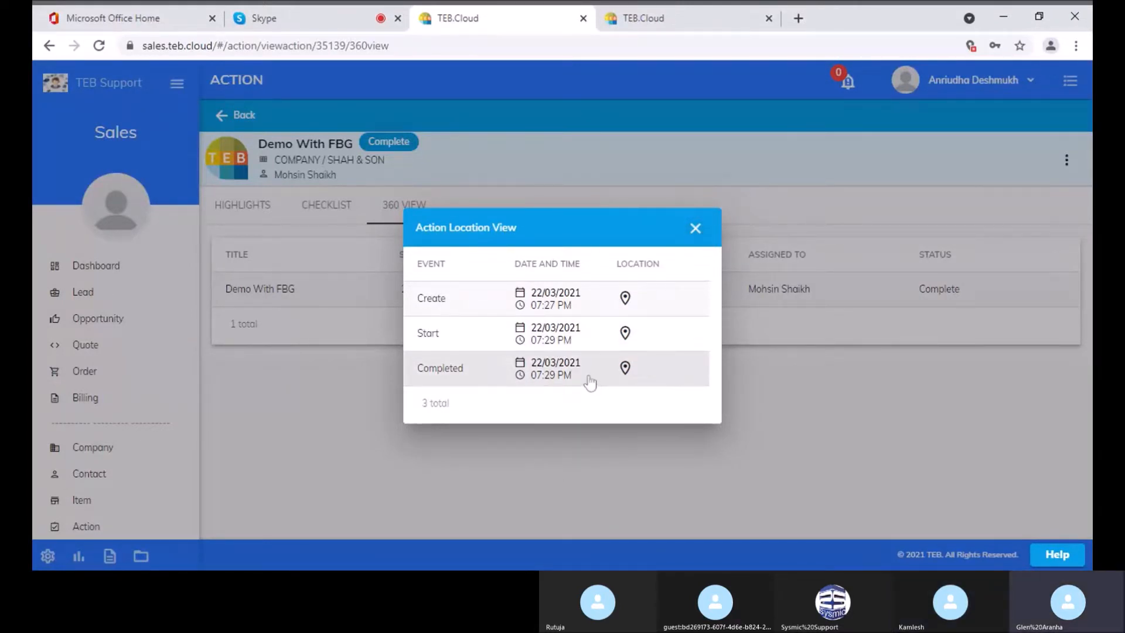
Check the Completed event's map location, close the location history, and go to the Dashboard
click(625, 368)
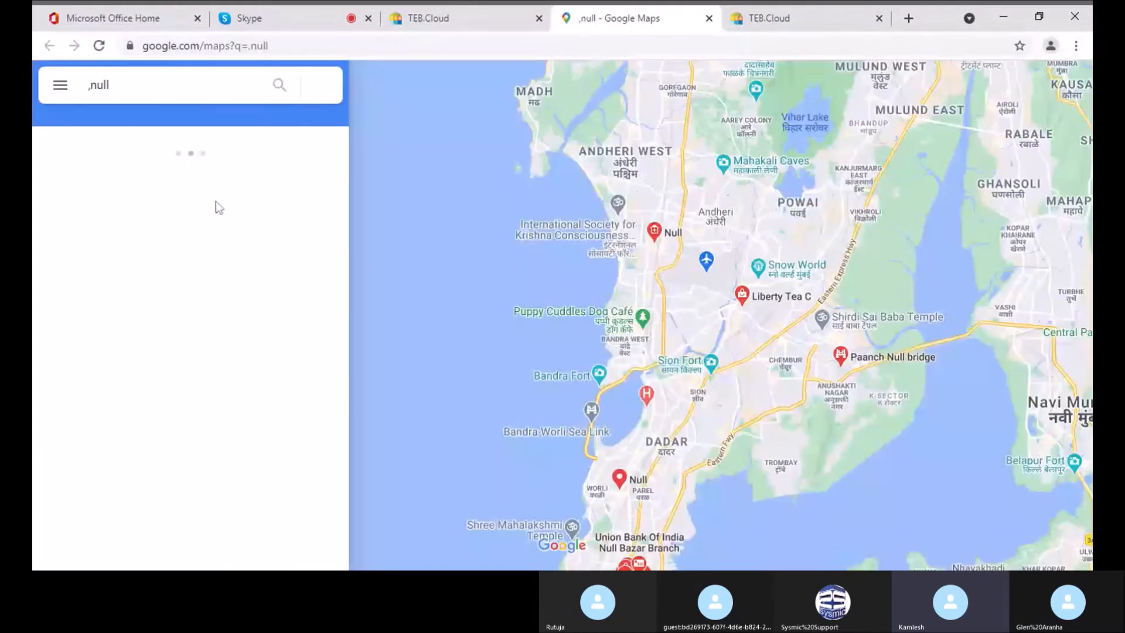
click(708, 18)
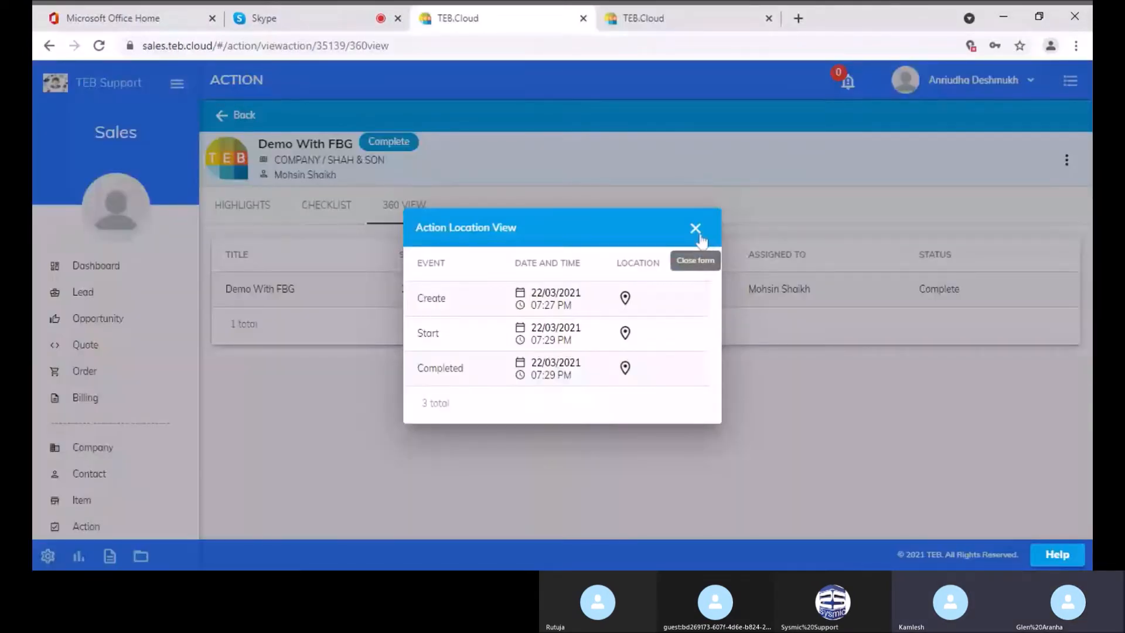
click(697, 232)
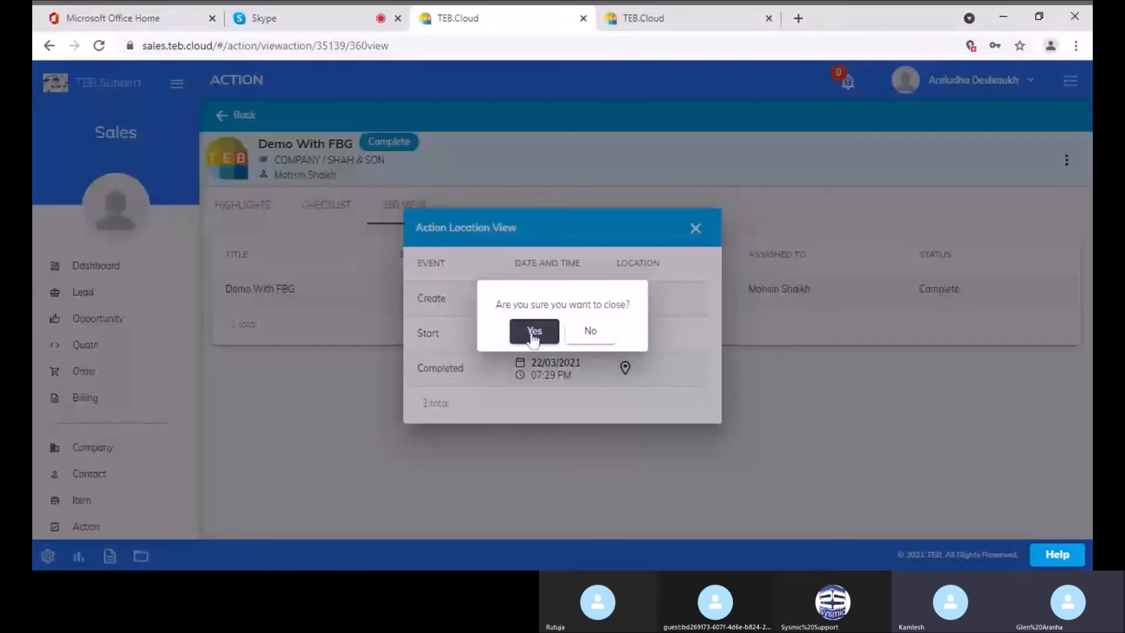
click(533, 334)
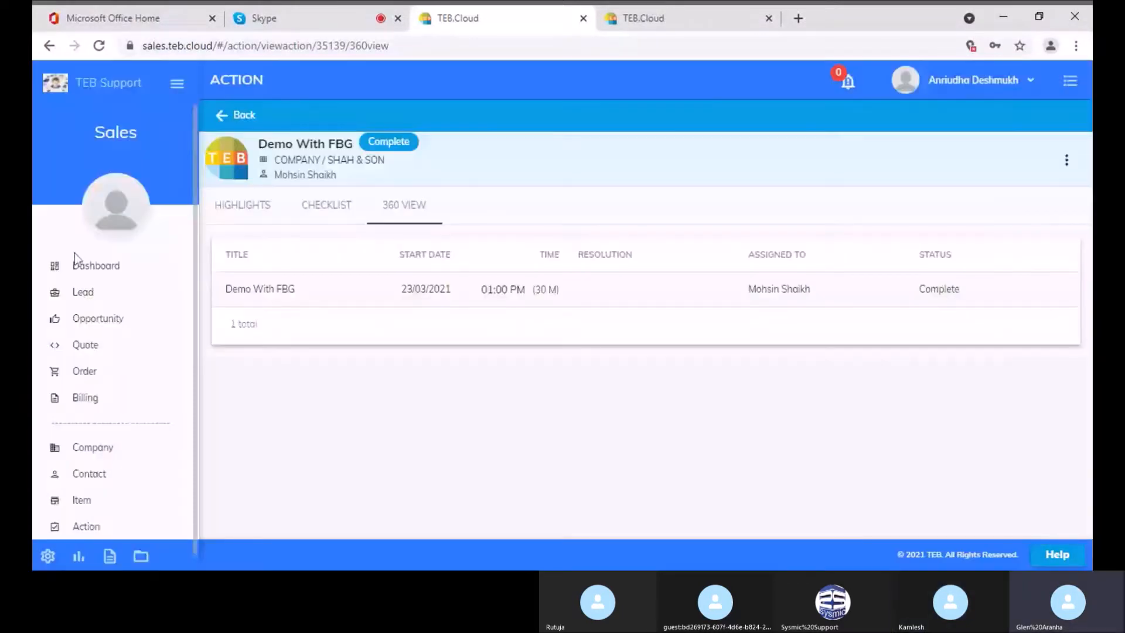
click(75, 266)
scroll(492, 323, down, 6)
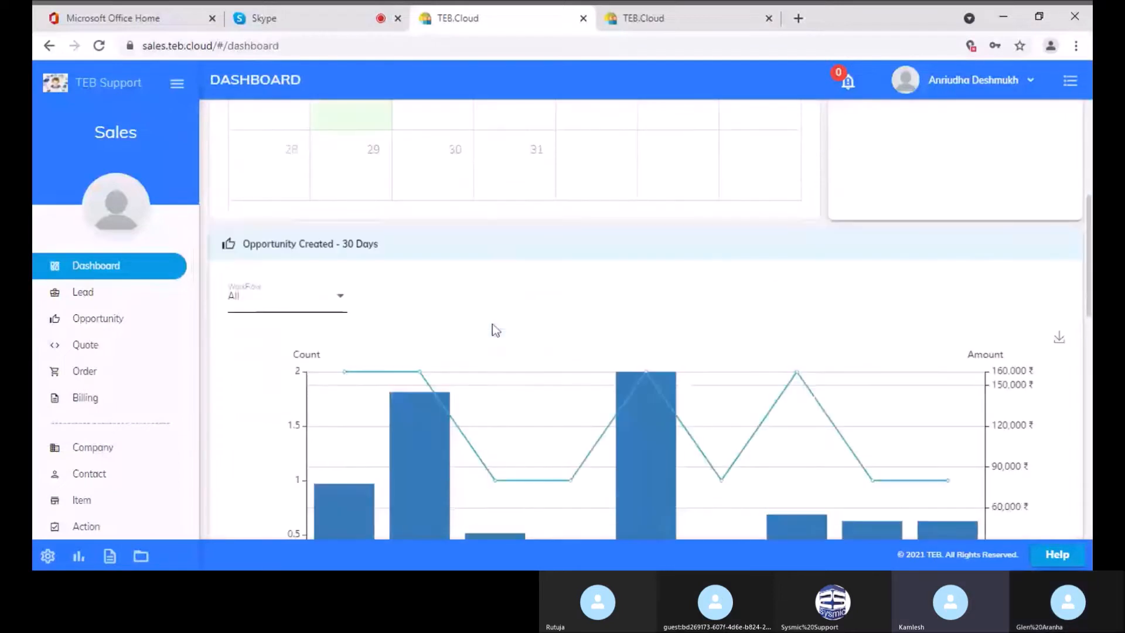
scroll(492, 328, down, 3)
scroll(492, 328, up, 10)
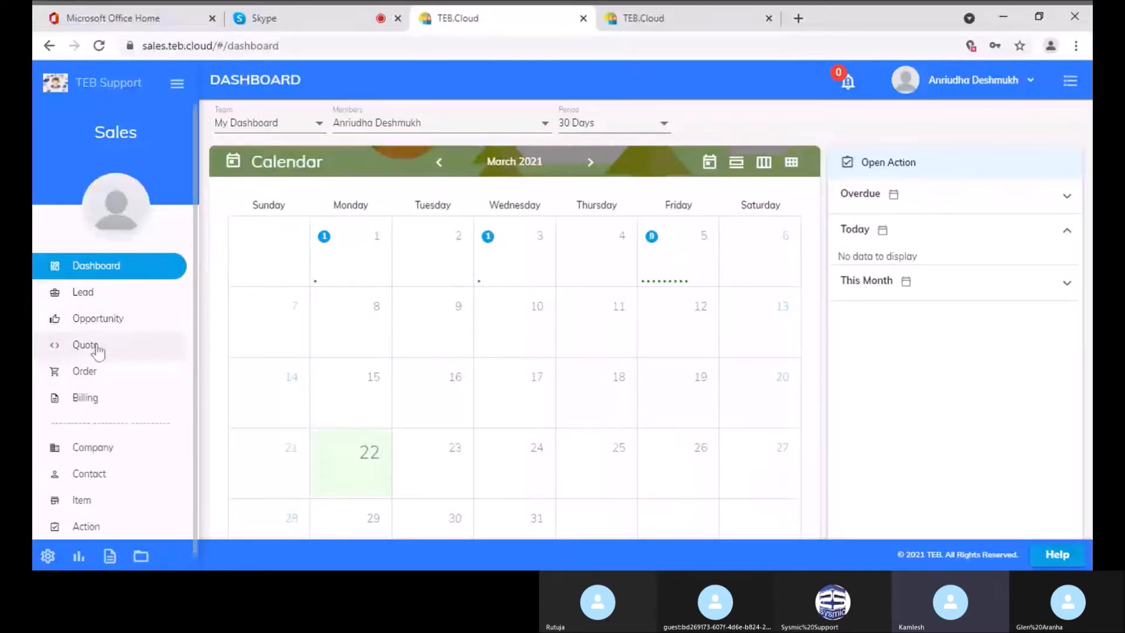
scroll(108, 494, down, 1)
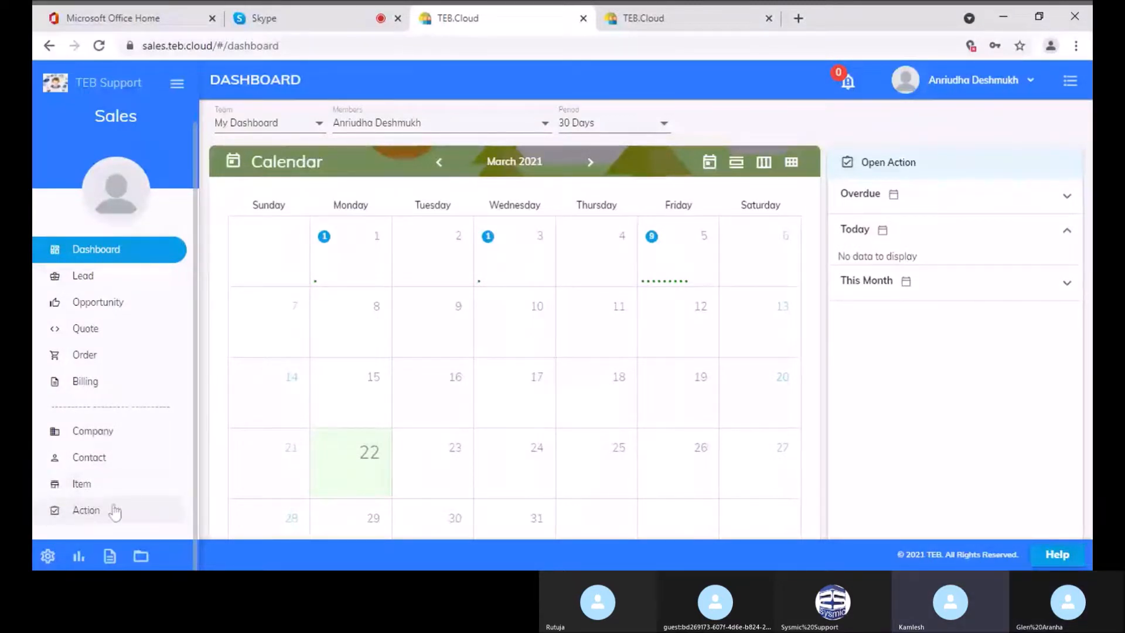
Open the Lead Diary, filtered to Assigned To Me
click(89, 288)
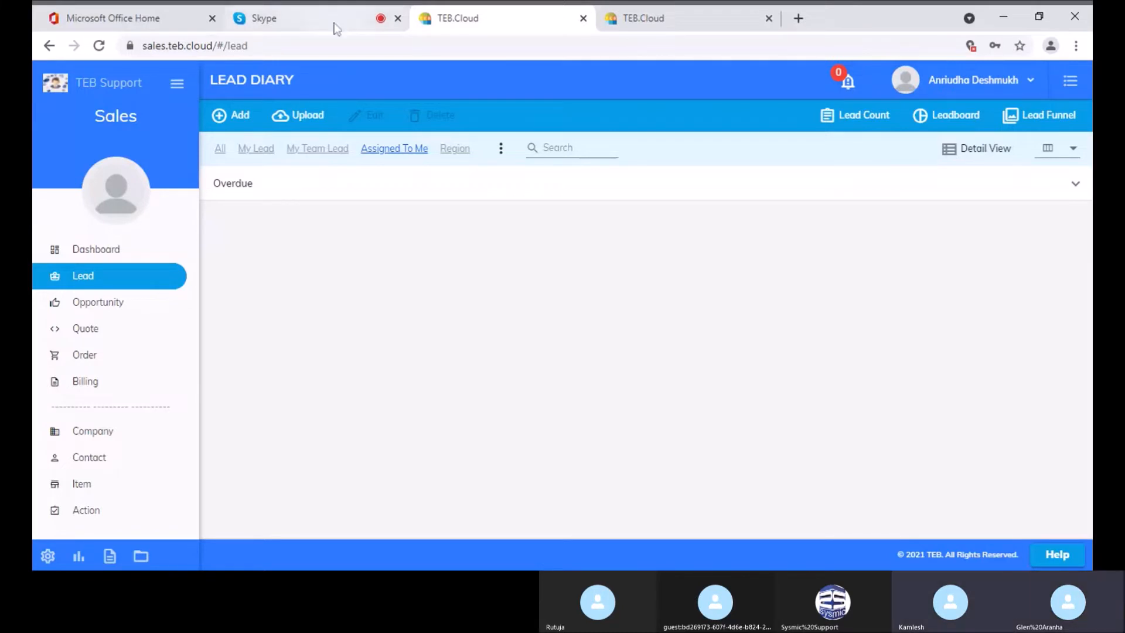
click(250, 122)
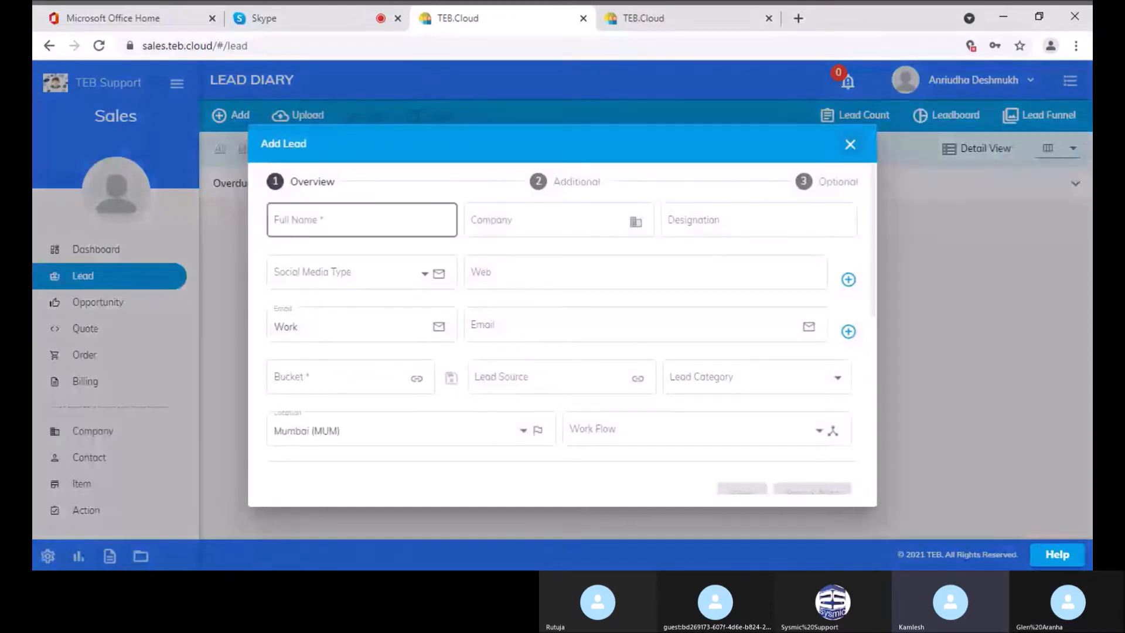
scroll(563, 369, down, 3)
scroll(564, 369, up, 3)
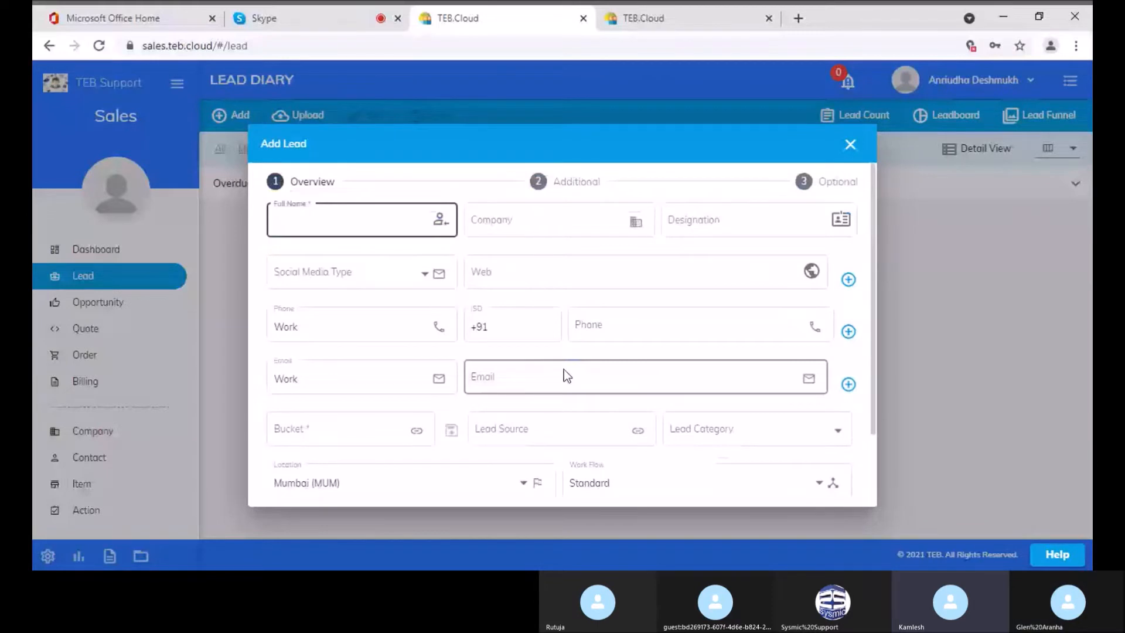
click(850, 144)
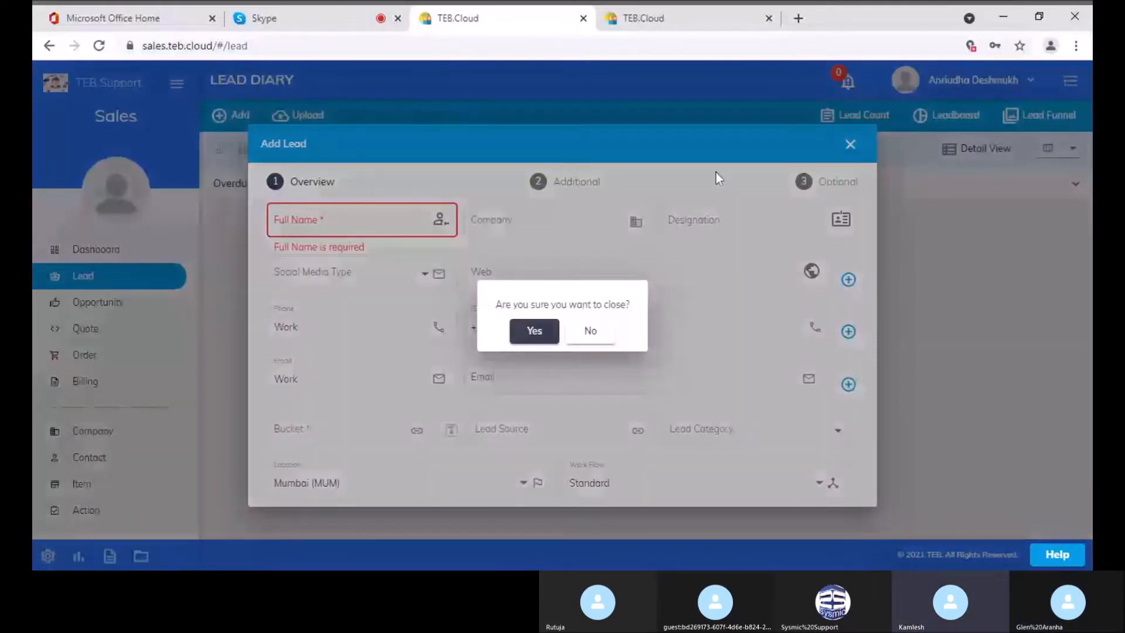
click(534, 331)
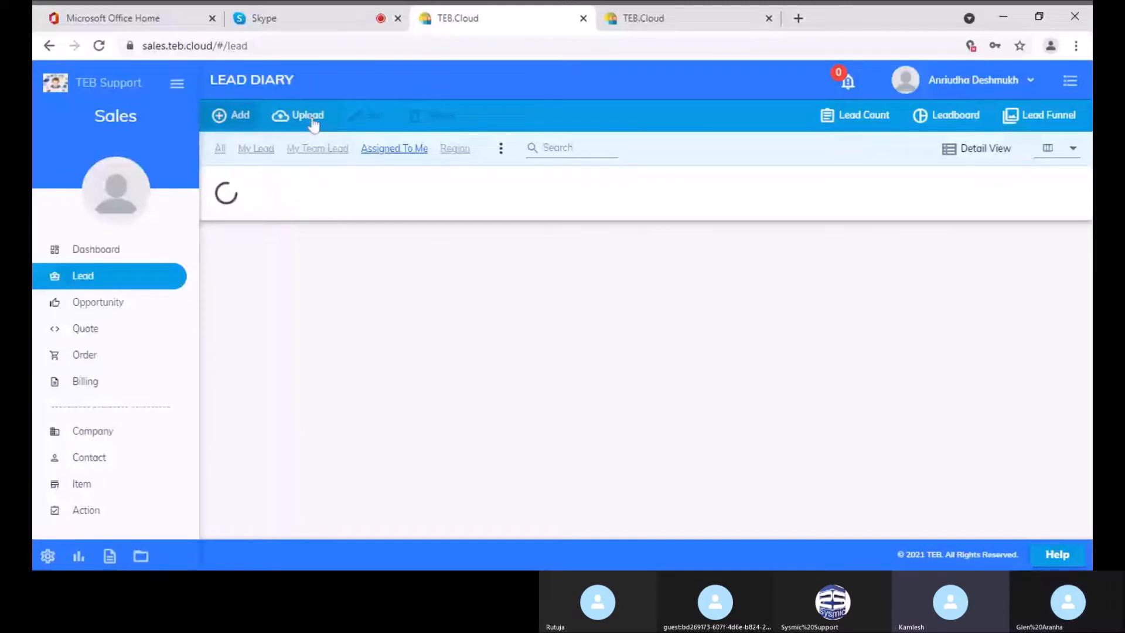
Download the LeadDataFormat.xlsx template from Upload Lead, then switch to the Skype tab
click(310, 116)
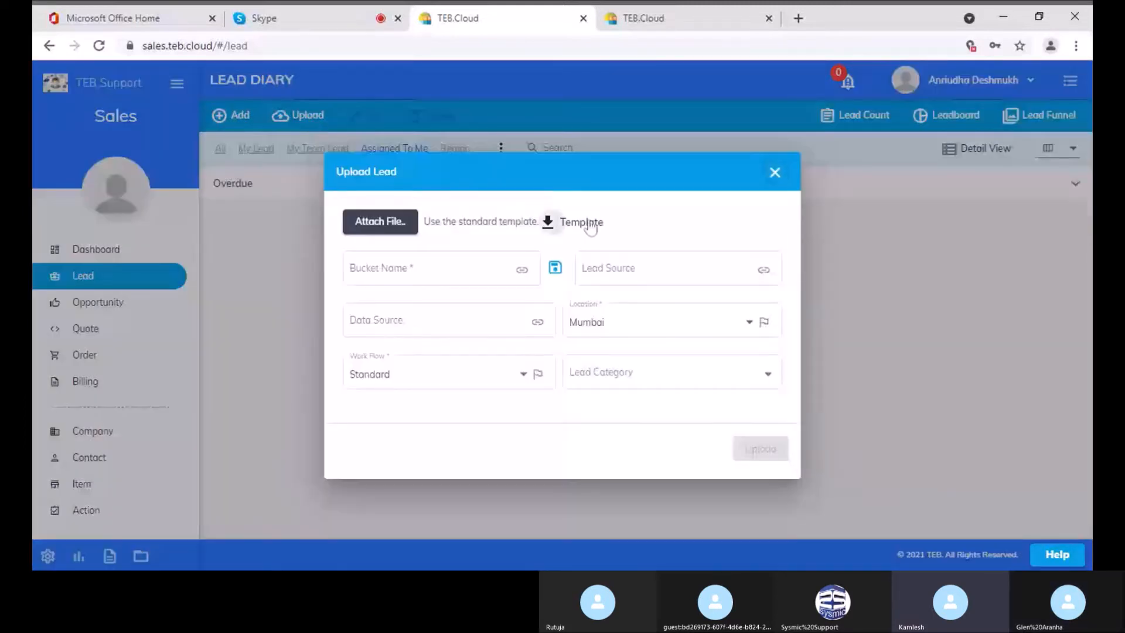
click(548, 200)
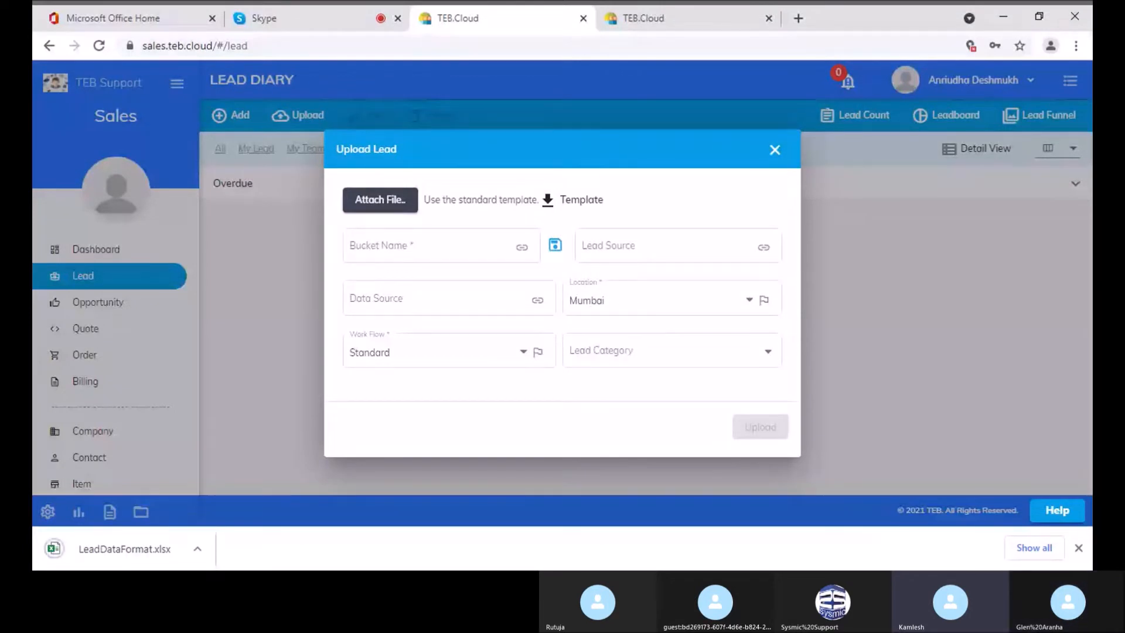
click(119, 552)
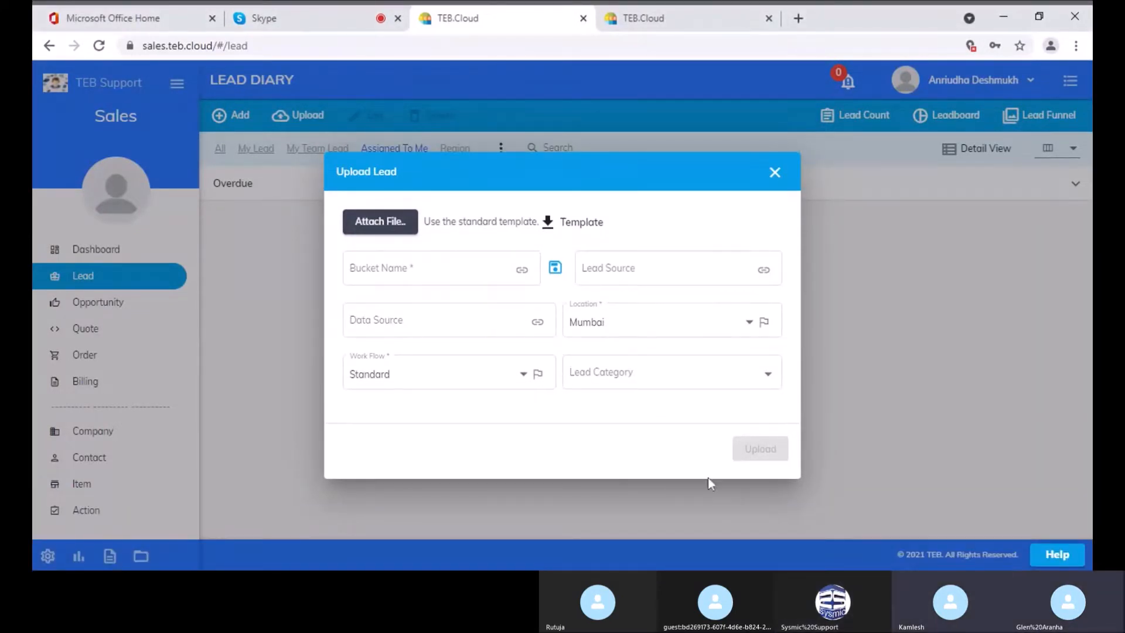
click(293, 24)
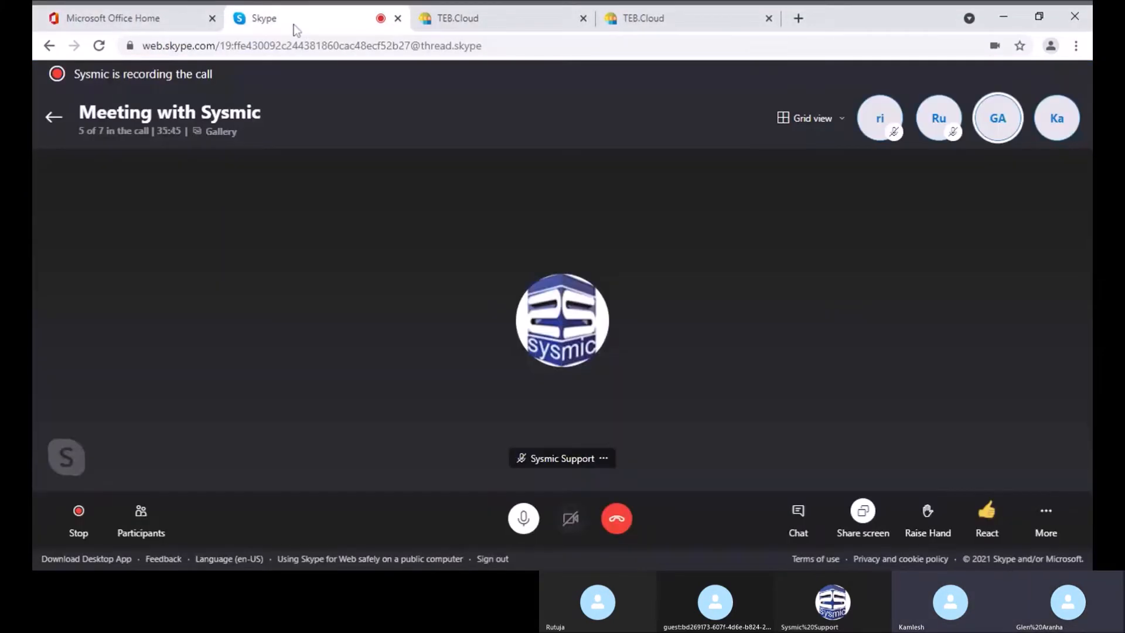
Share the full screen in Skype and select LeadDataFormat in the Downloads folder
click(863, 532)
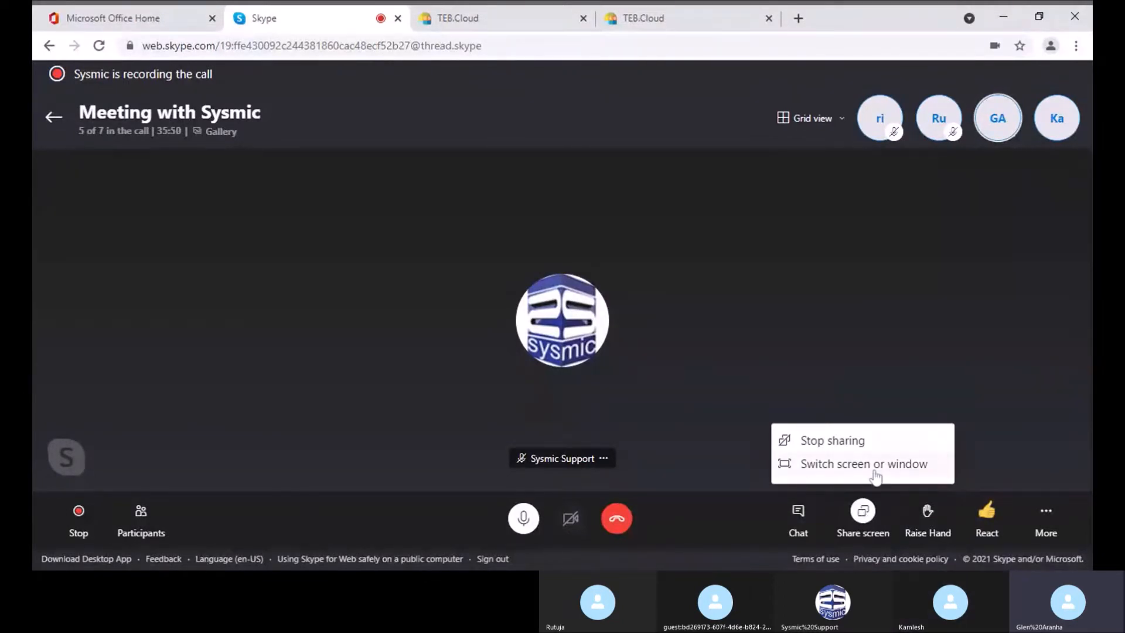
click(857, 446)
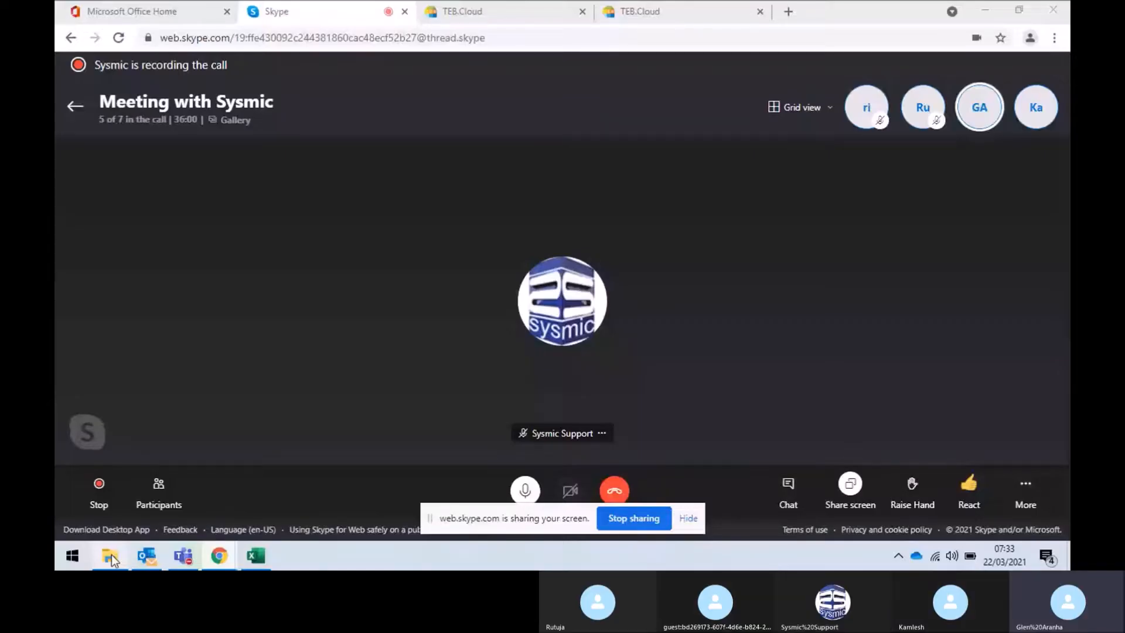
click(111, 554)
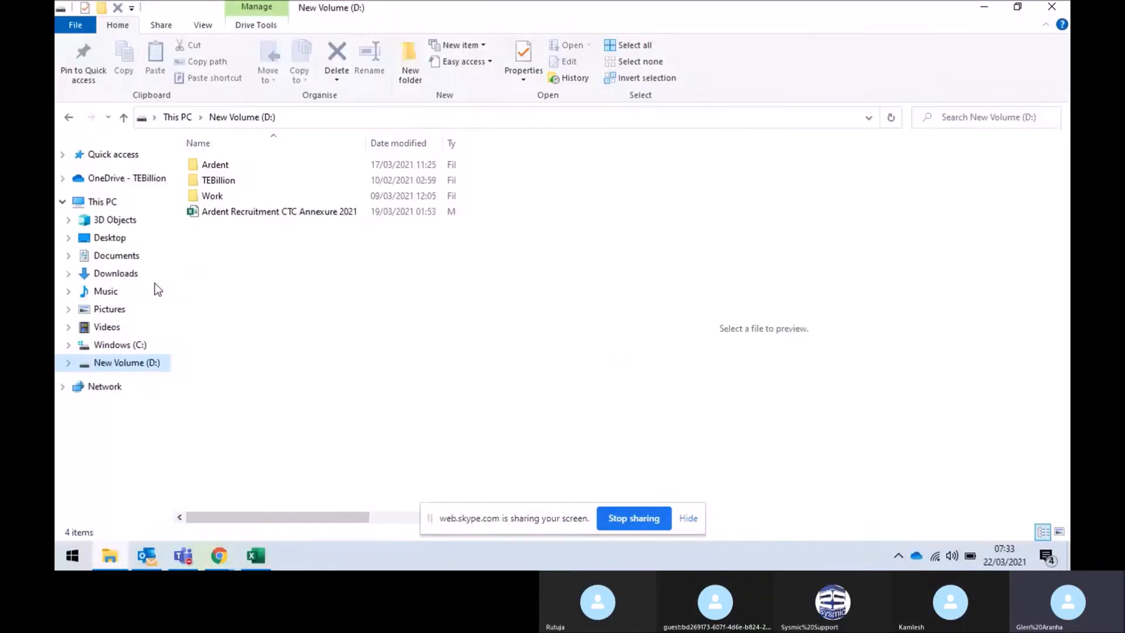
click(115, 274)
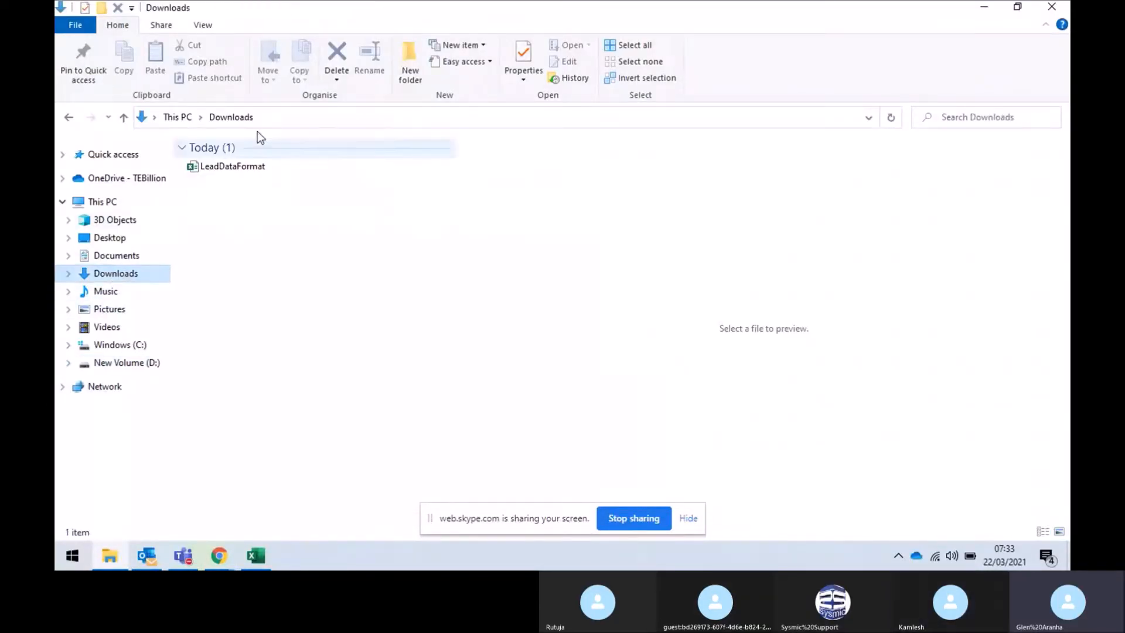
click(251, 164)
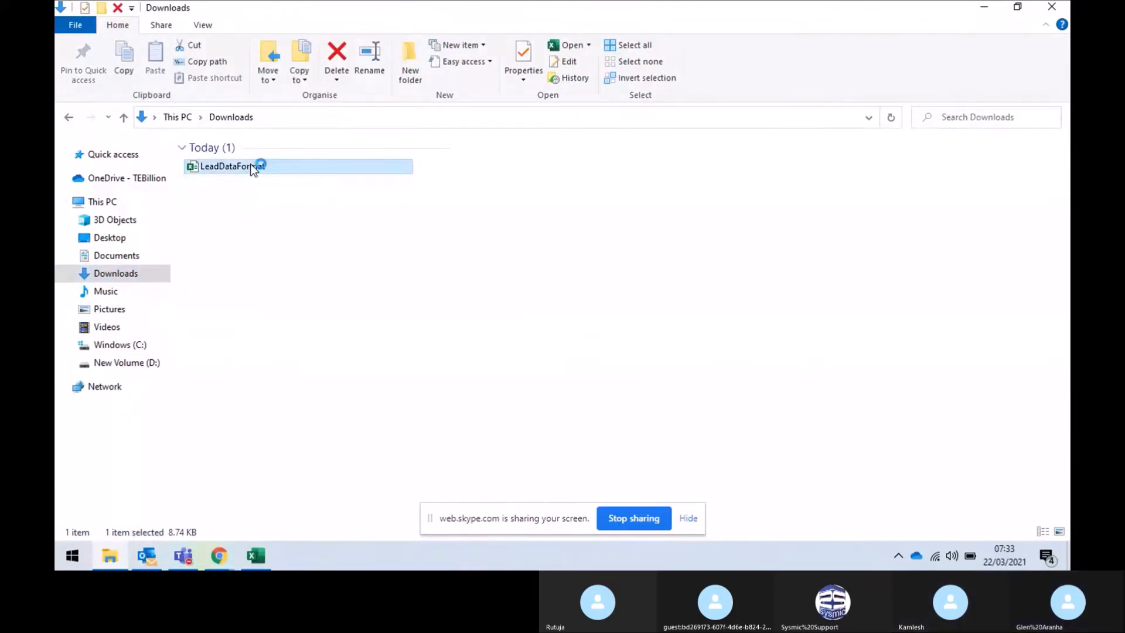
click(326, 303)
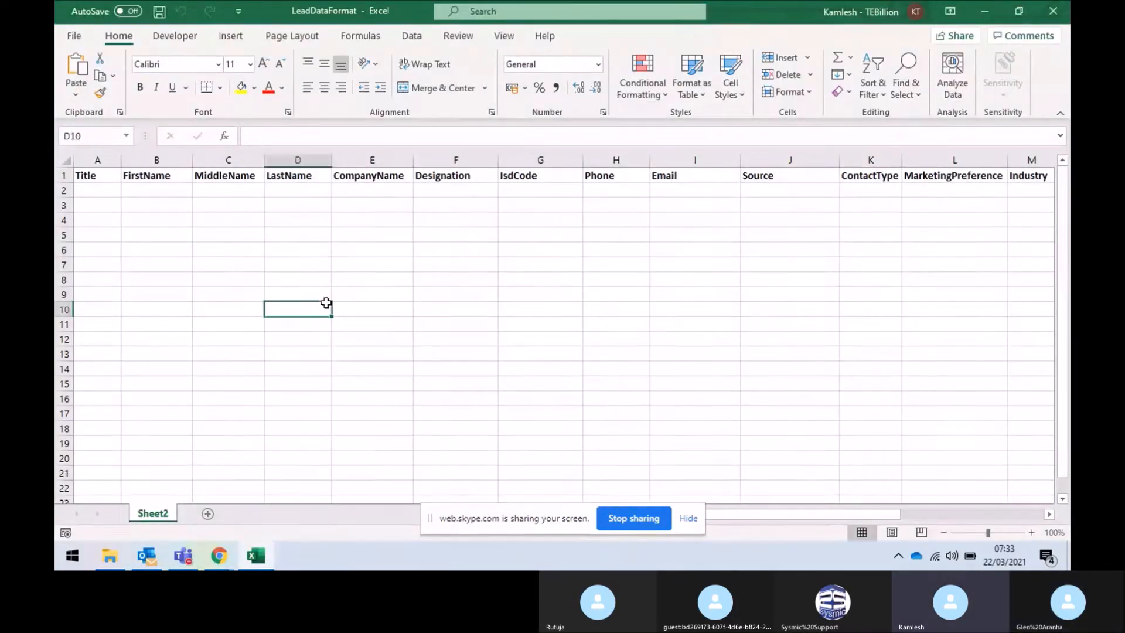
key(Up)
key(Up)
key(Up)
key(Up)
key(Up)
key(Up)
key(Up)
key(Up)
key(Up)
key(Left)
key(Left)
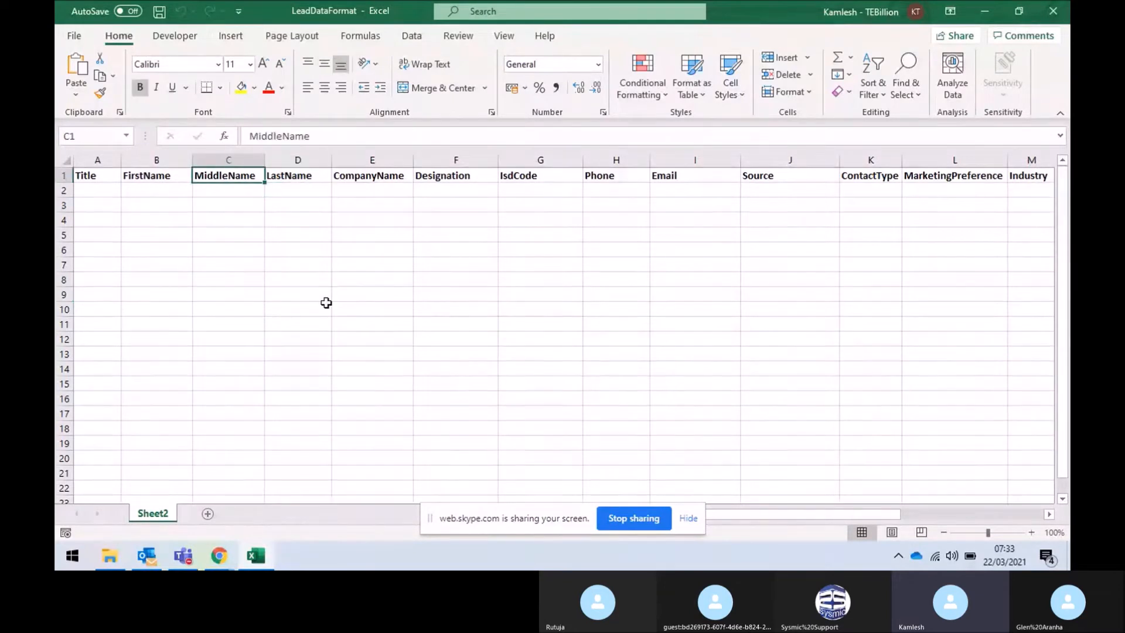
key(Right)
key(Right)
key(Right)
key(Right)
key(Right)
key(Right)
key(Right)
key(Right)
key(Right)
key(Right)
key(Right)
key(Right)
key(Right)
key(Right)
key(Right)
key(Right)
key(Right)
key(Right)
key(Right)
key(Right)
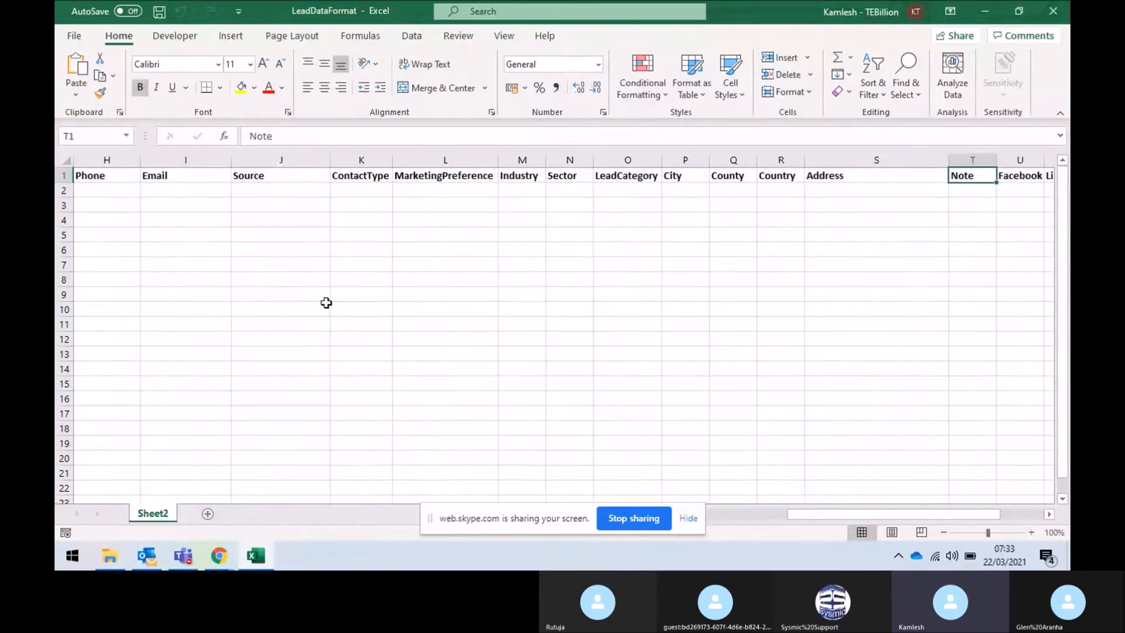
key(Left)
key(Left)
key(Left)
key(Left)
key(Left)
key(Left)
key(Left)
key(Left)
key(Left)
key(Left)
key(Left)
key(Left)
key(Left)
key(Left)
key(Left)
key(Left)
key(Left)
key(Left)
key(Left)
key(Left)
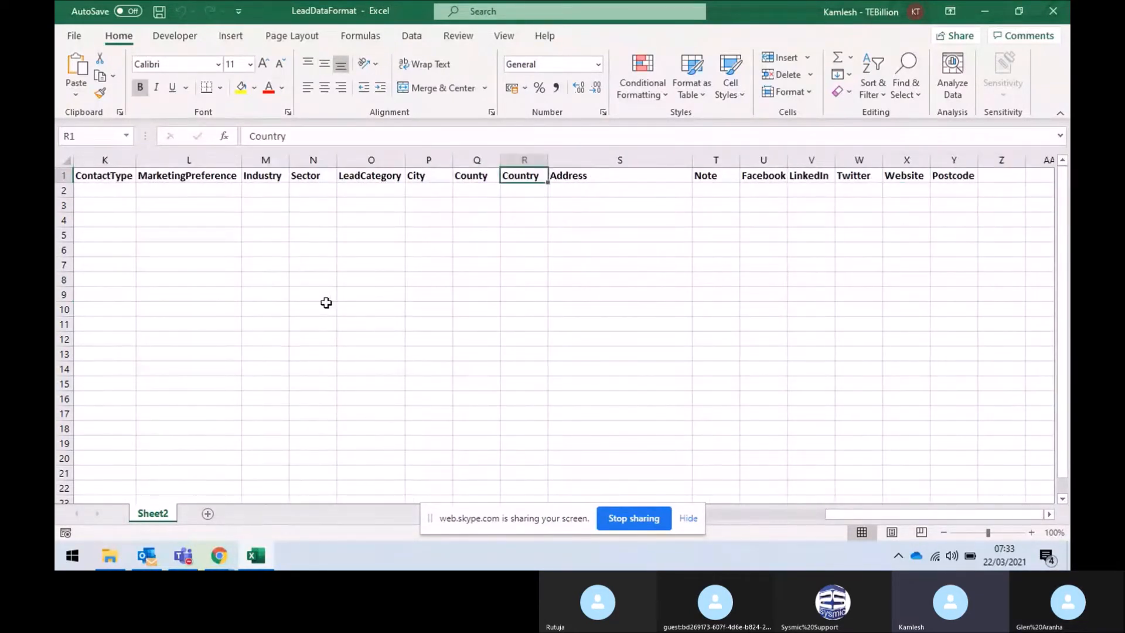
key(Down)
key(Right)
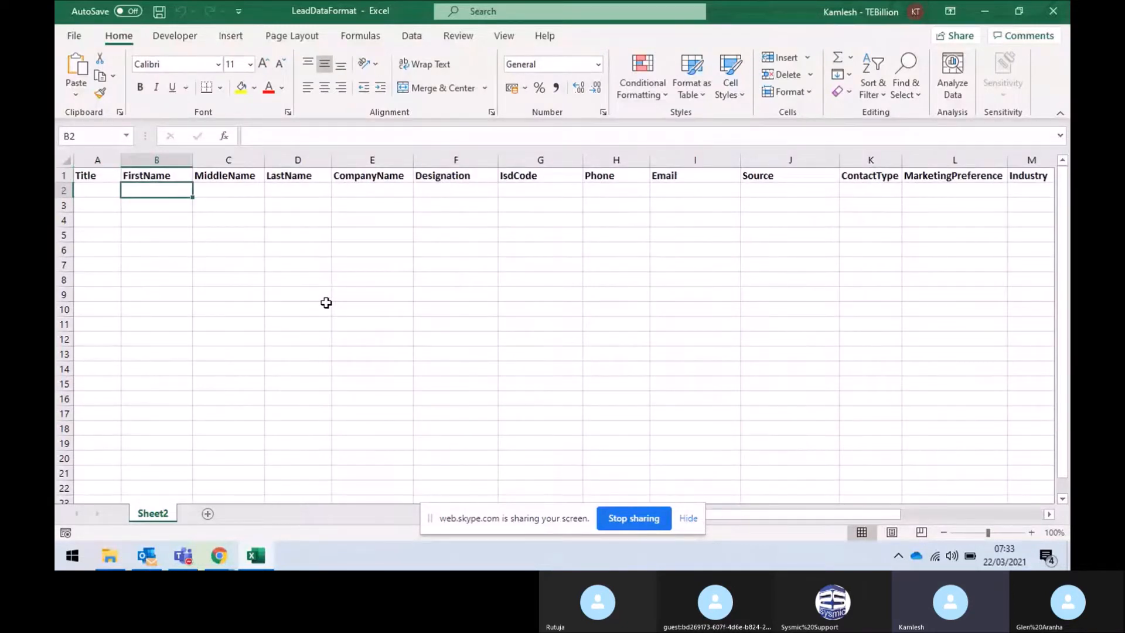
key(Right)
key(Right)
key(Right)
key(Right)
key(Right)
key(Right)
key(Right)
key(Right)
key(Right)
key(Right)
key(Right)
key(Right)
key(Right)
key(Right)
key(Right)
key(Right)
key(Right)
key(Left)
key(Left)
key(Left)
key(Left)
key(Left)
key(Left)
key(Left)
key(Left)
key(Left)
key(Left)
key(Left)
key(Left)
key(Left)
key(Left)
key(Left)
key(Left)
key(Left)
key(Left)
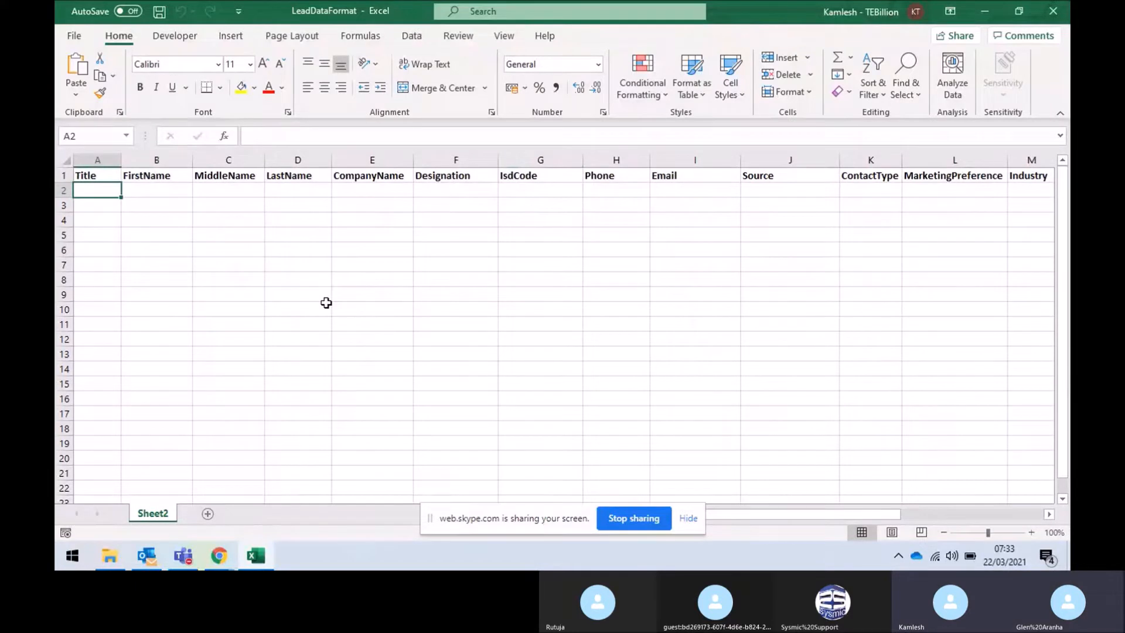
Enter title Mr, the lead's first and last name, and phone number in row 2
text(mr)
key(BackSpace)
key(BackSpace)
text(Mr)
key(Tab)
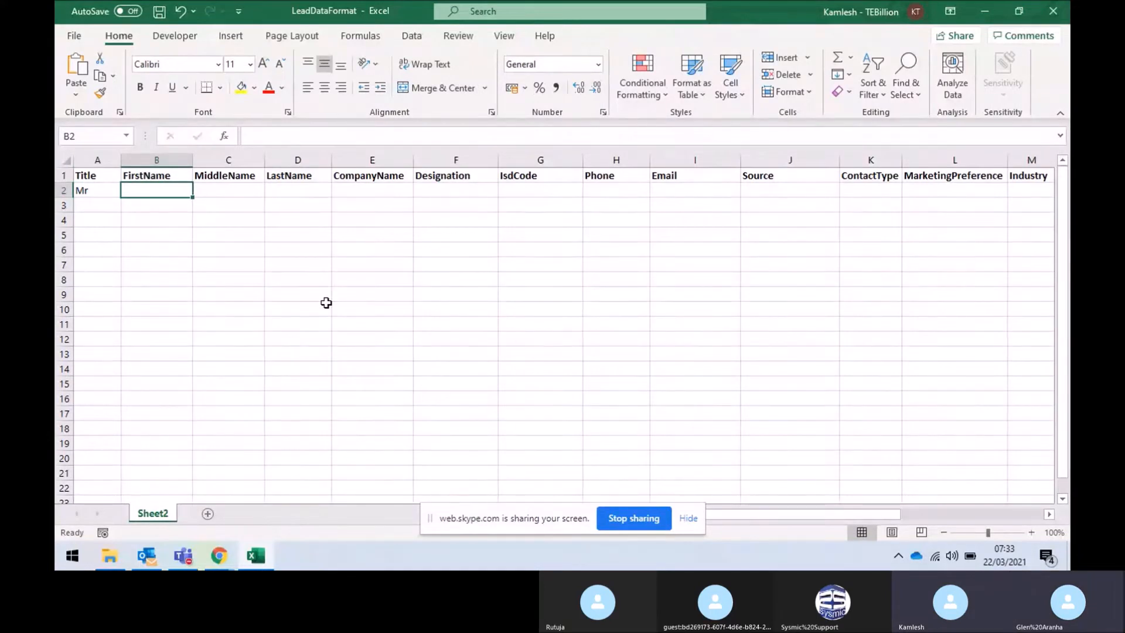
key(Tab)
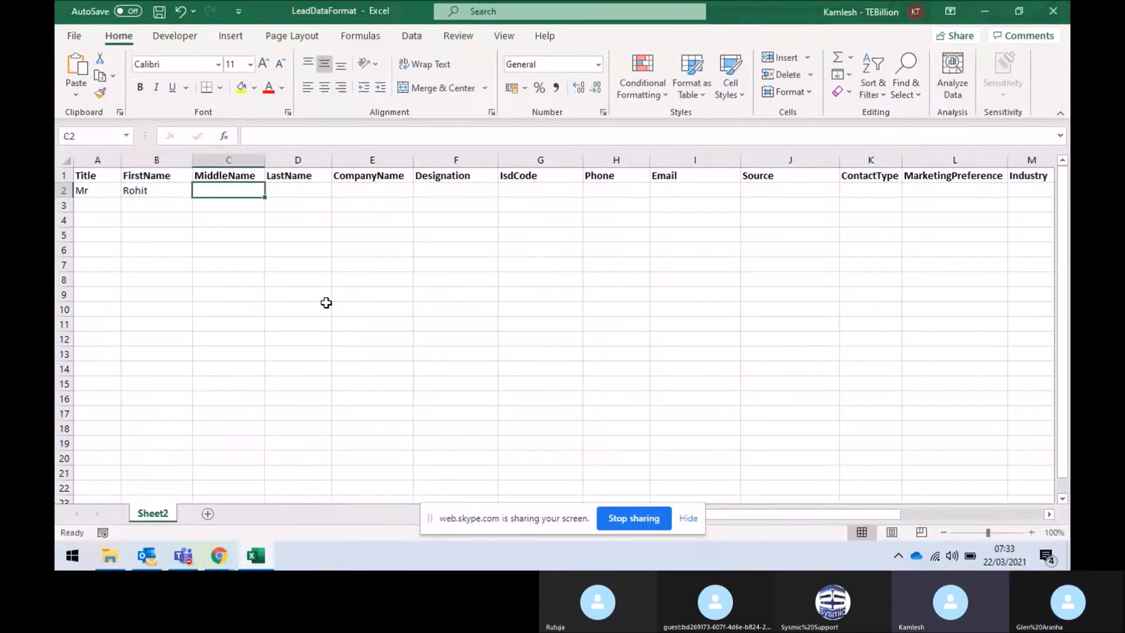
key(Tab)
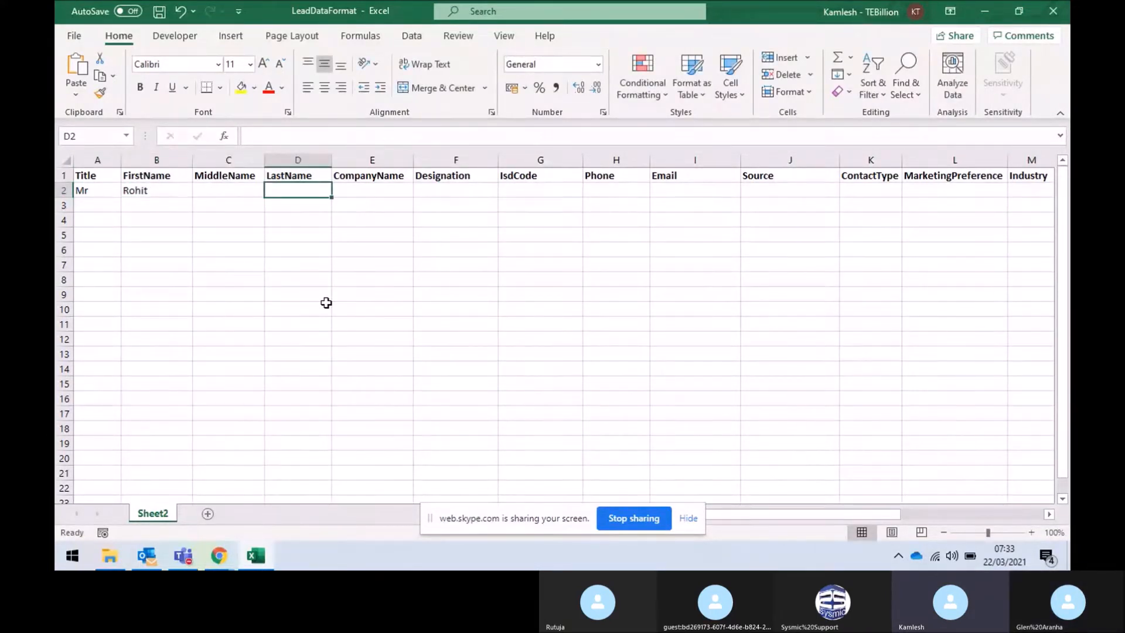
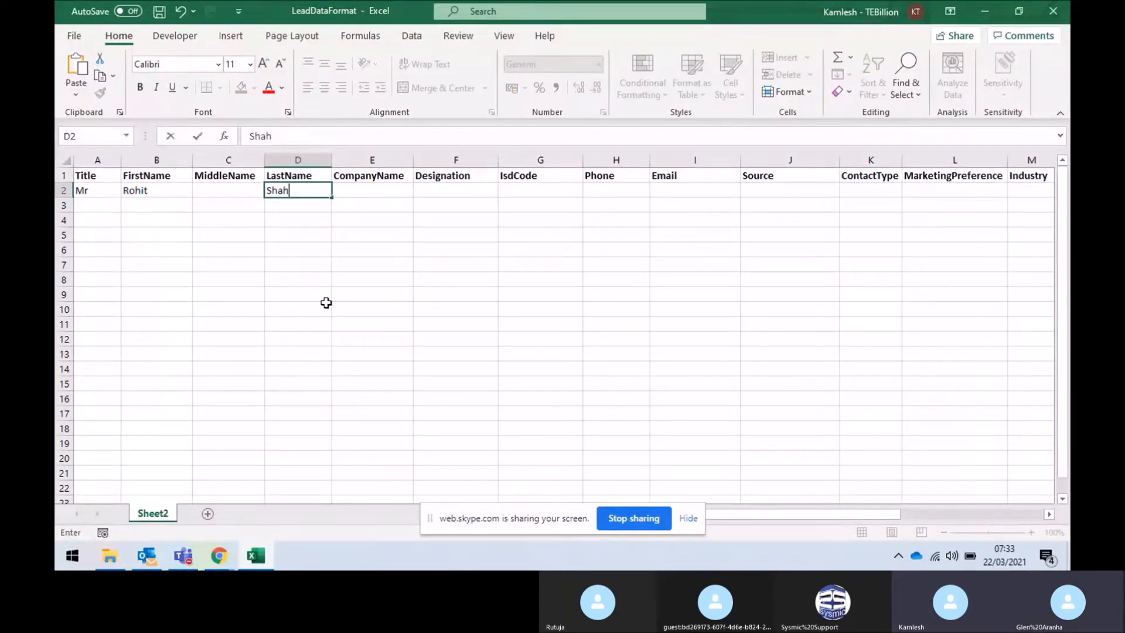
key(Tab)
key(Tab)
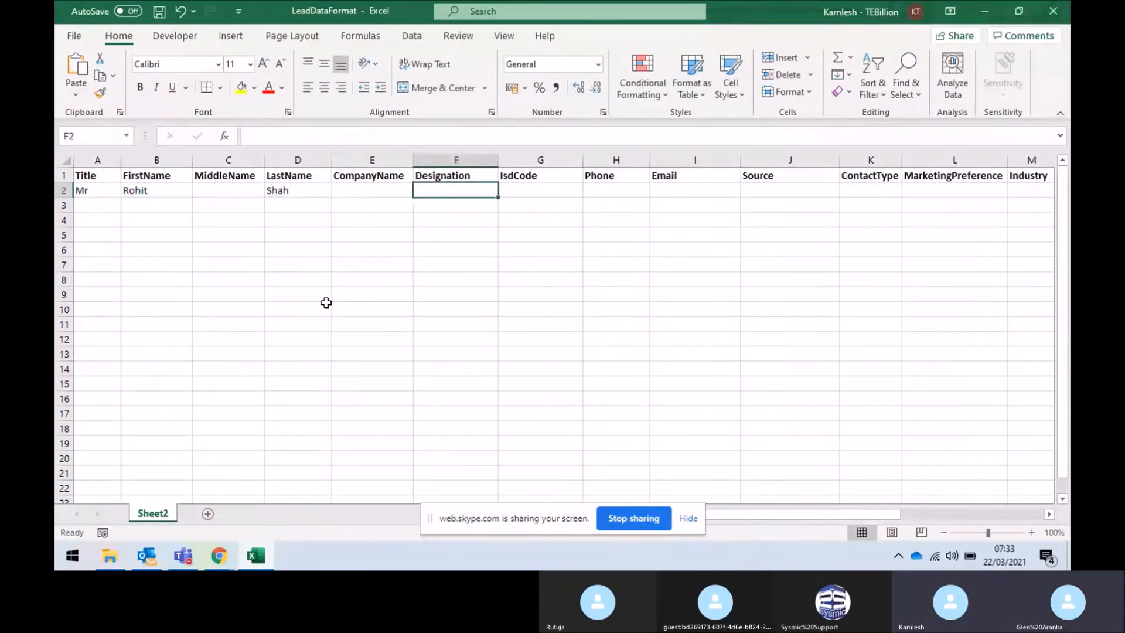
key(Tab)
key(Tab)
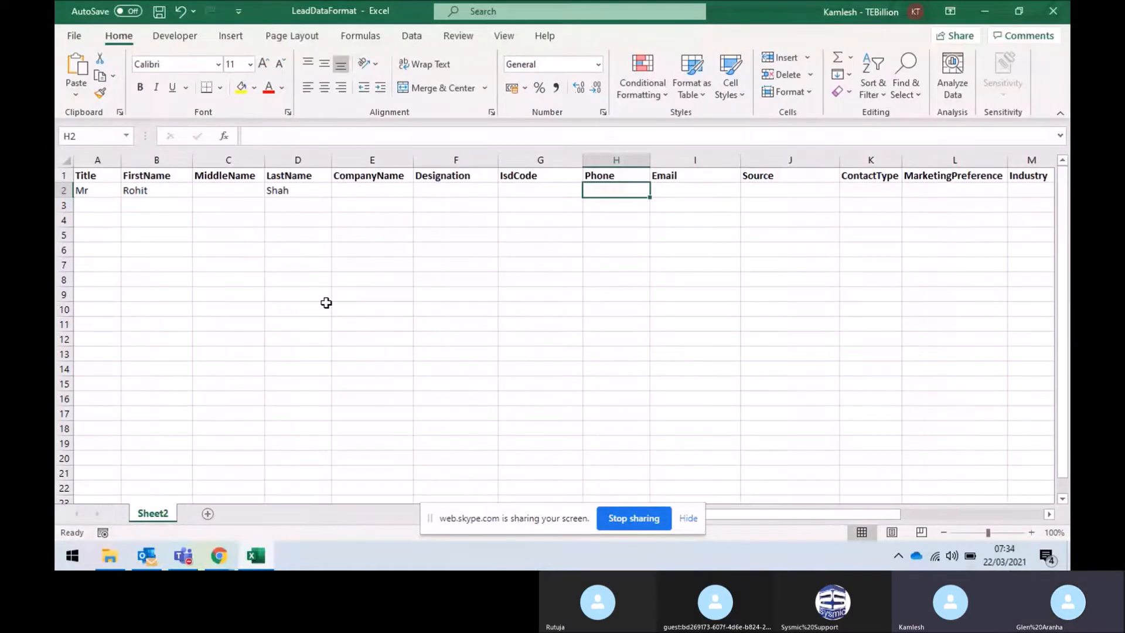
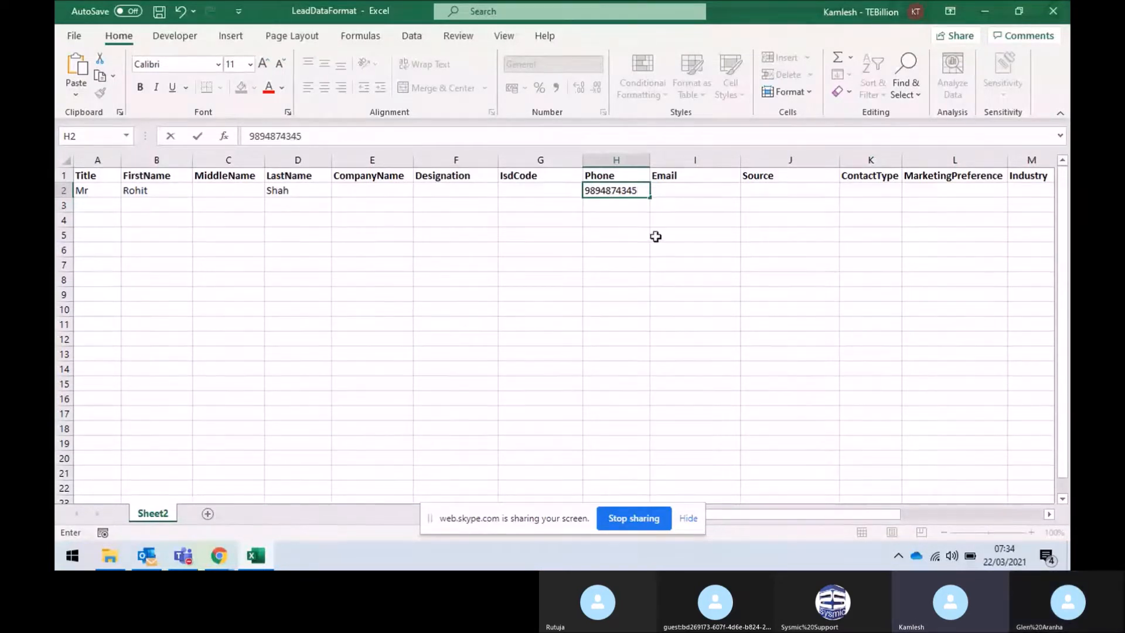
click(727, 190)
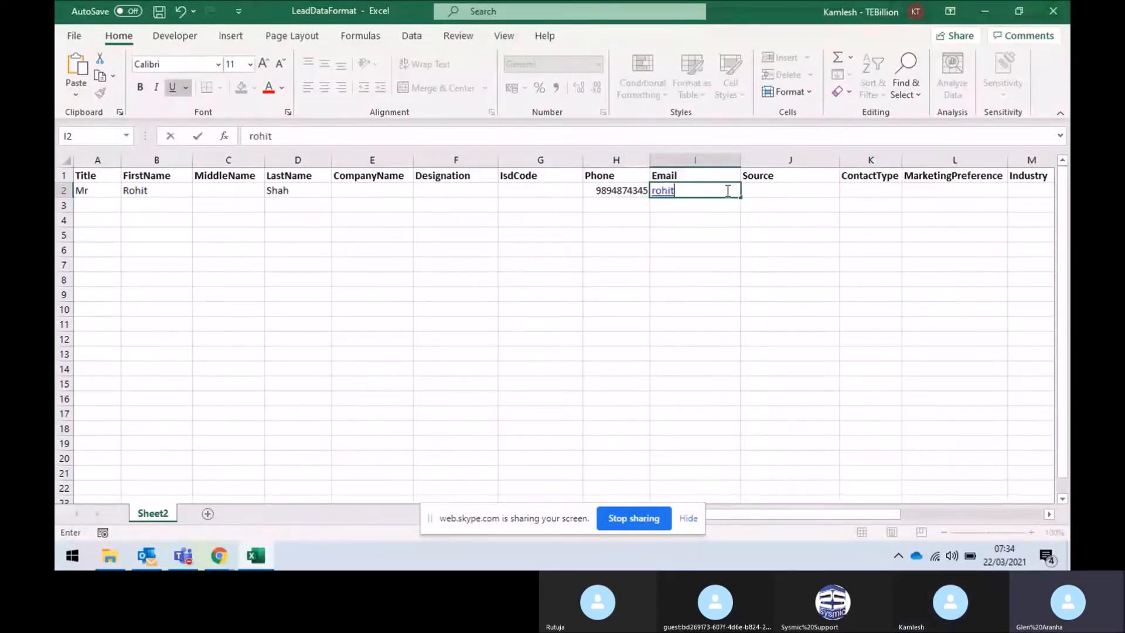
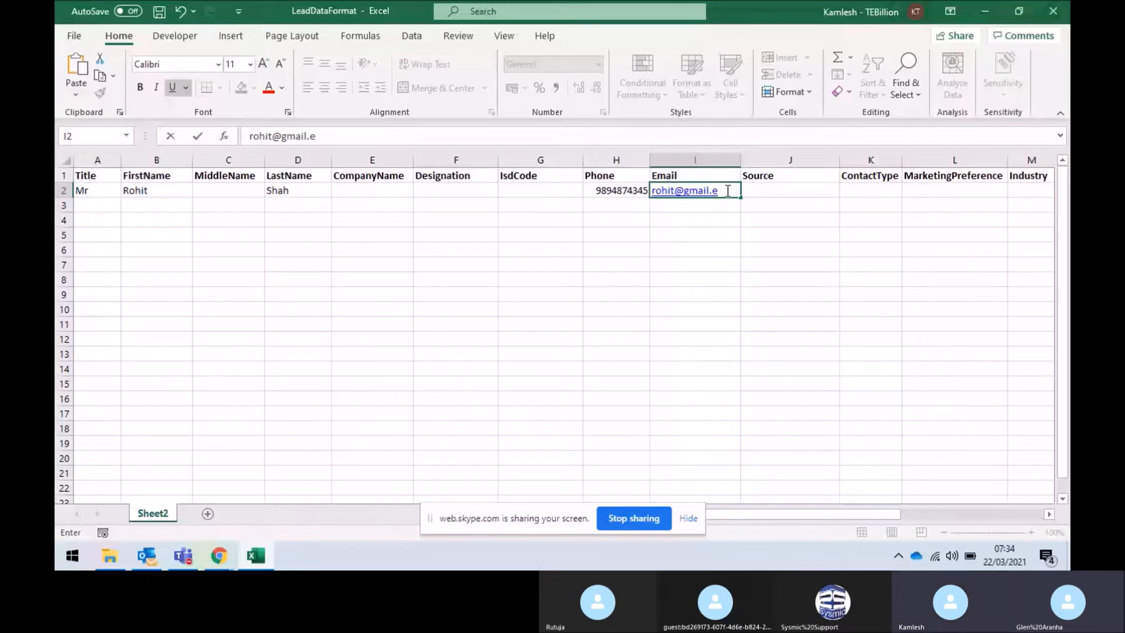
Enter the lead's e-mail address, review the remaining columns, and close Excel
click(732, 226)
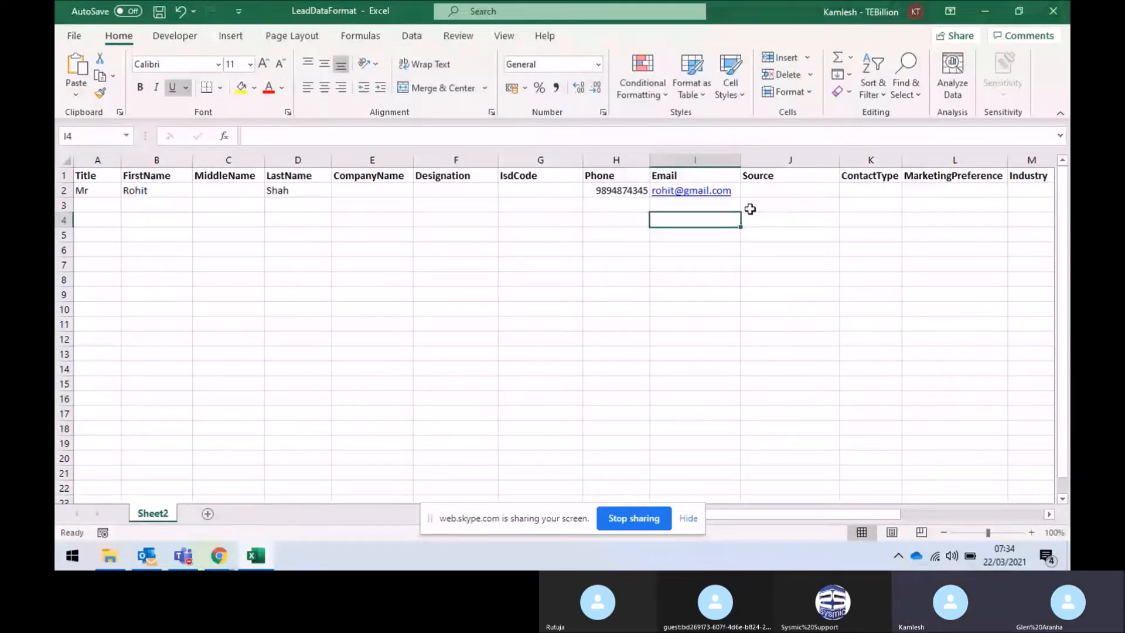
click(771, 194)
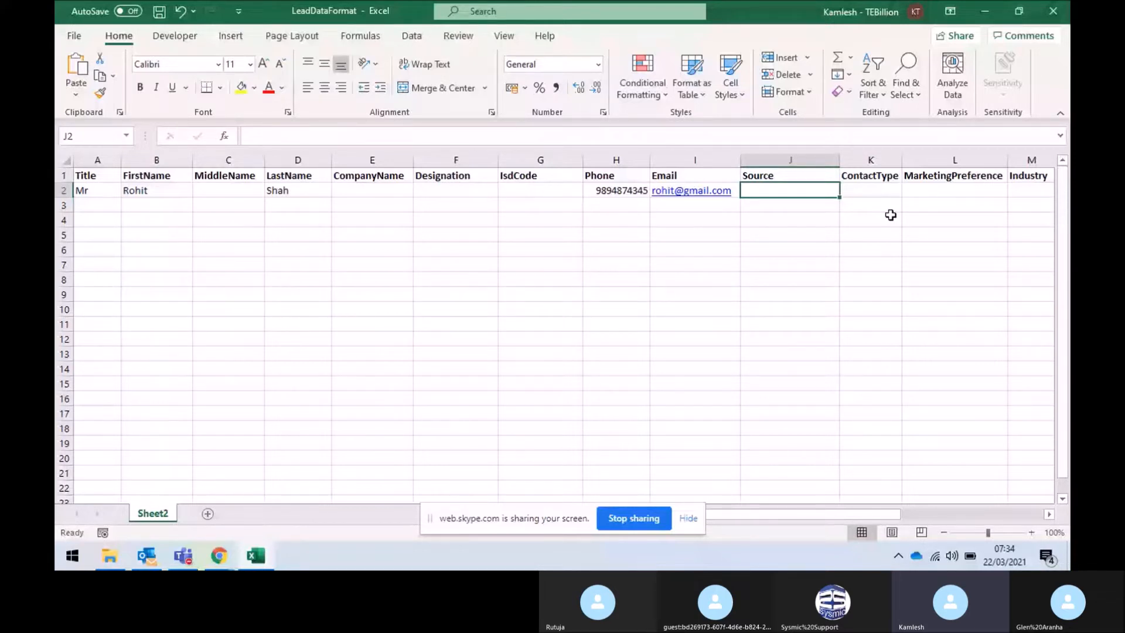
click(873, 199)
key(Right)
key(Right)
key(Right)
key(Right)
key(Right)
key(Right)
key(Right)
key(Right)
key(Right)
key(Right)
key(Right)
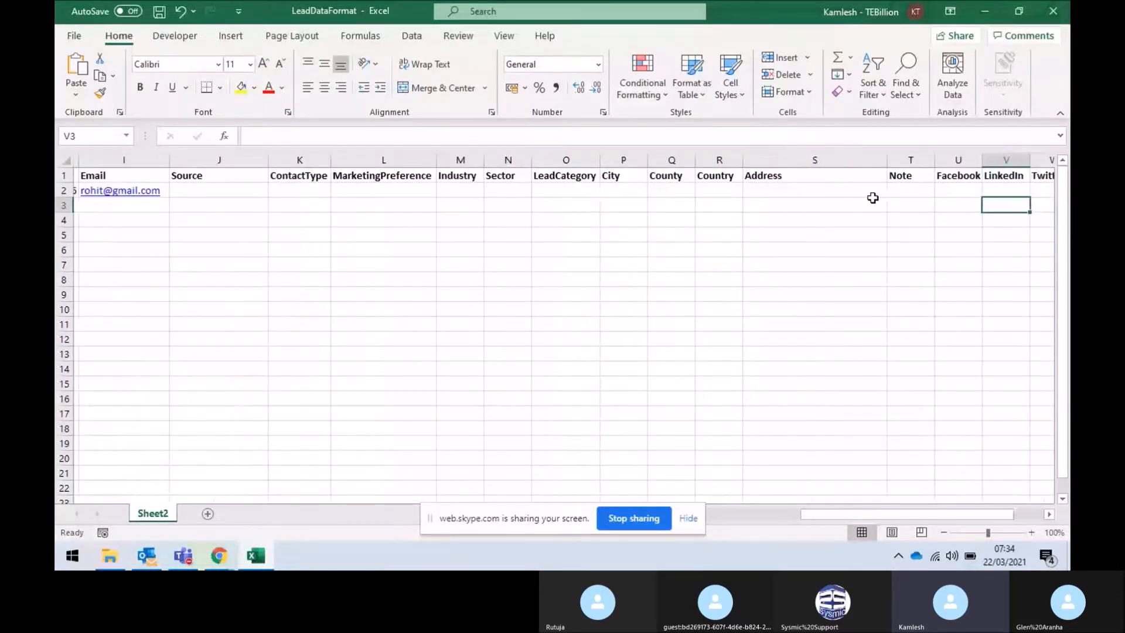
scroll(873, 198, right, 1)
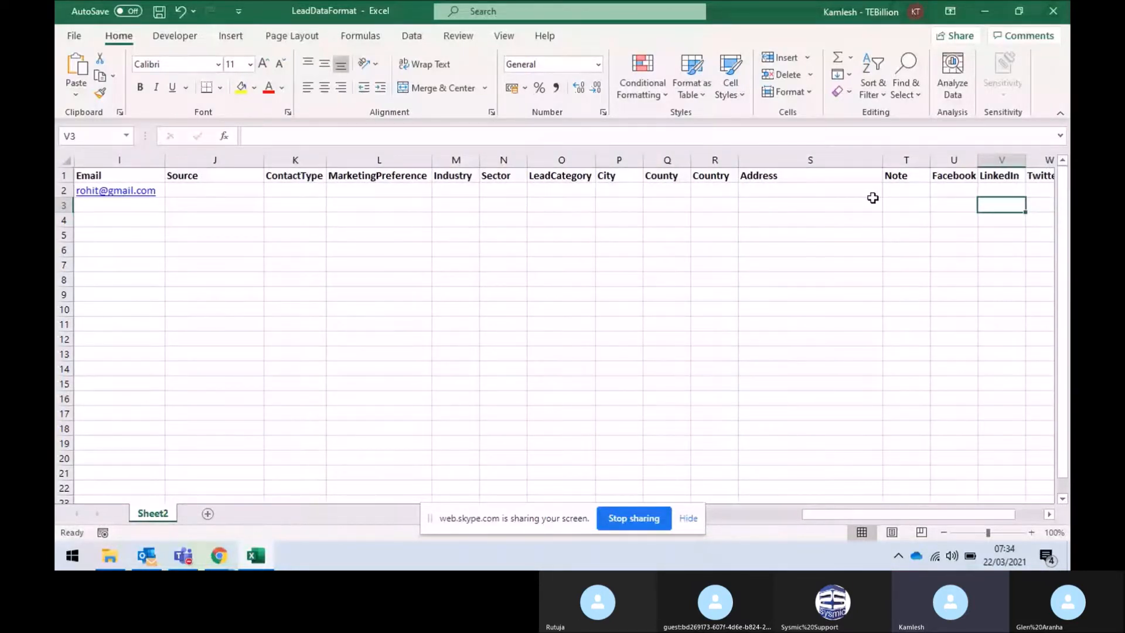
key(ctrl+Home)
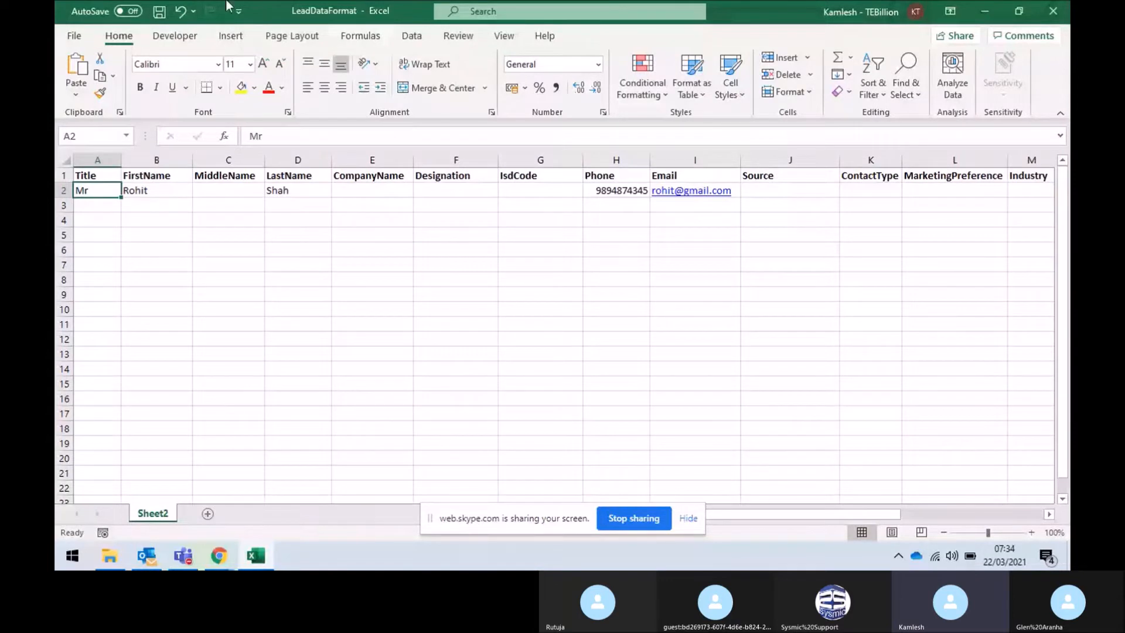
scroll(250, 294, down, 1)
scroll(249, 294, down, 3)
scroll(249, 294, up, 3)
click(1053, 11)
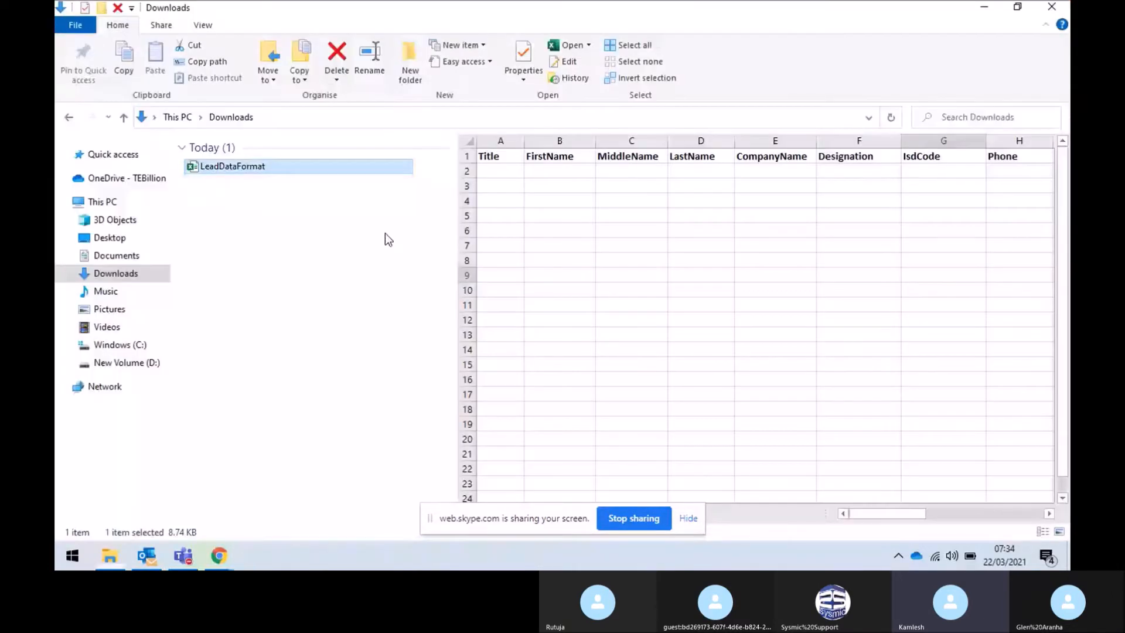
Switch back to the Chrome window with the Skype meeting using Alt+Tab
key(alt+Tab)
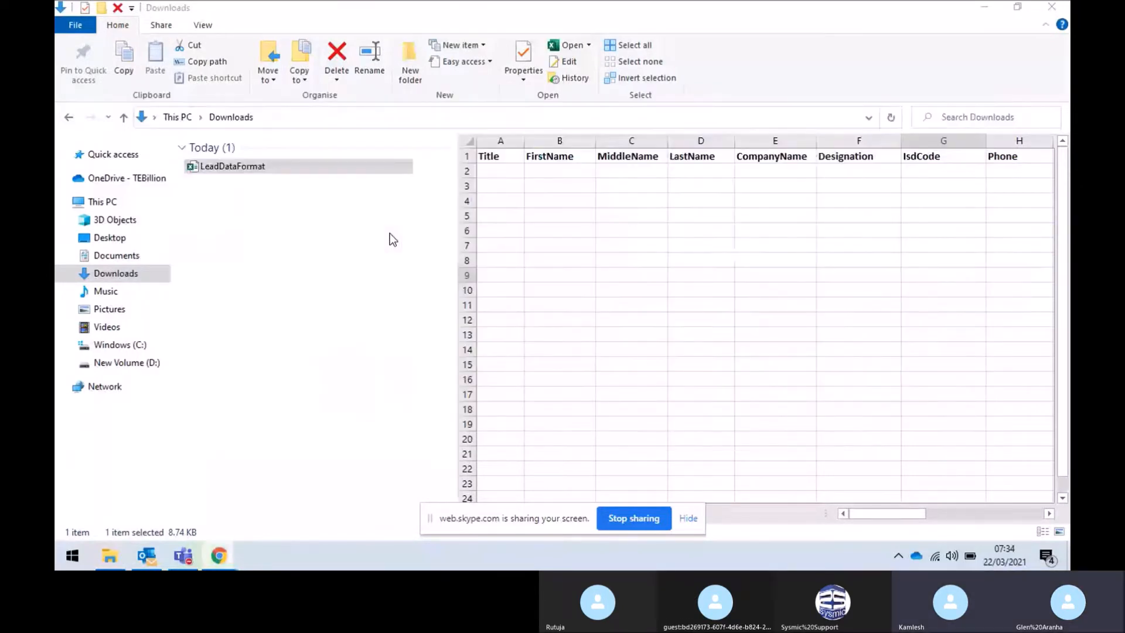
key(alt+Tab)
key(alt+Tab)
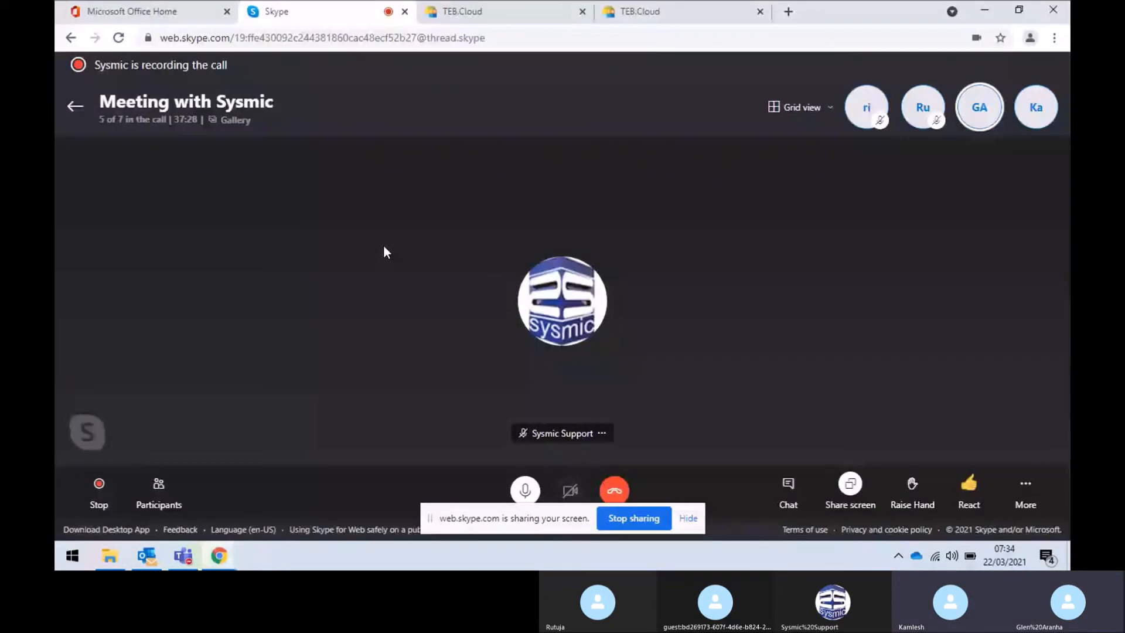
Attach LeadDataFormat.xlsx from Downloads to the Upload Lead form
click(472, 11)
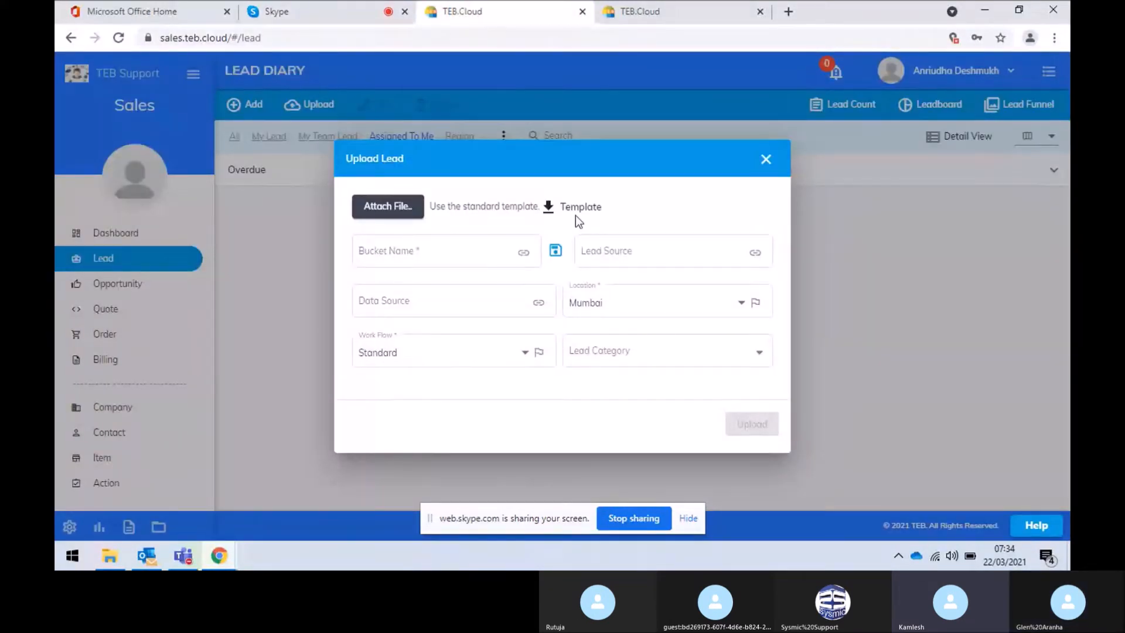
click(396, 205)
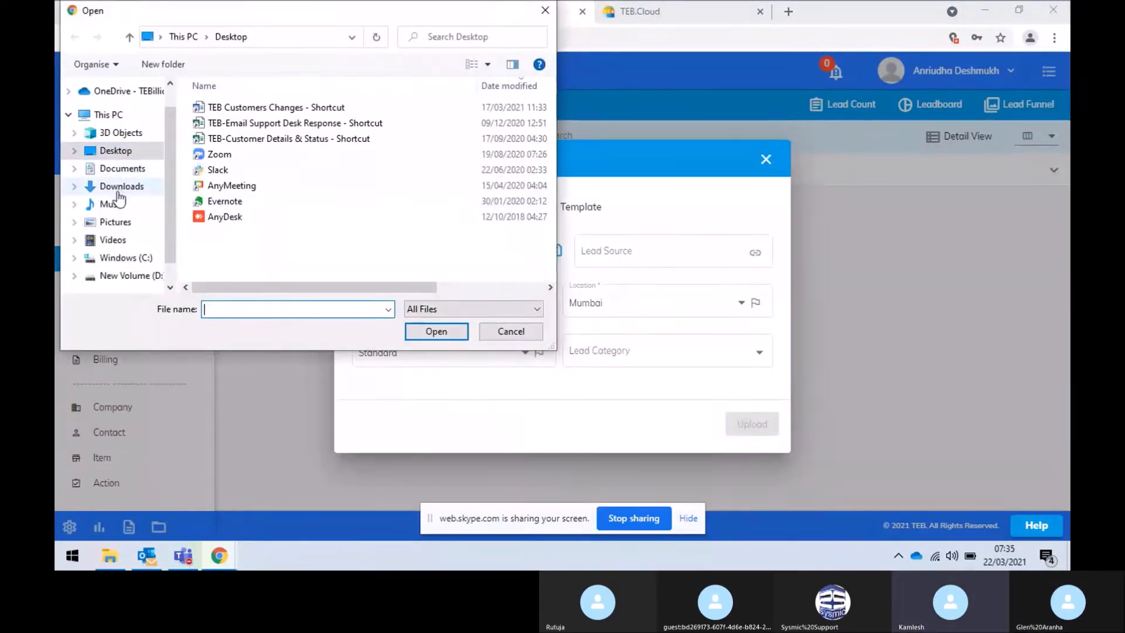
click(120, 186)
click(241, 133)
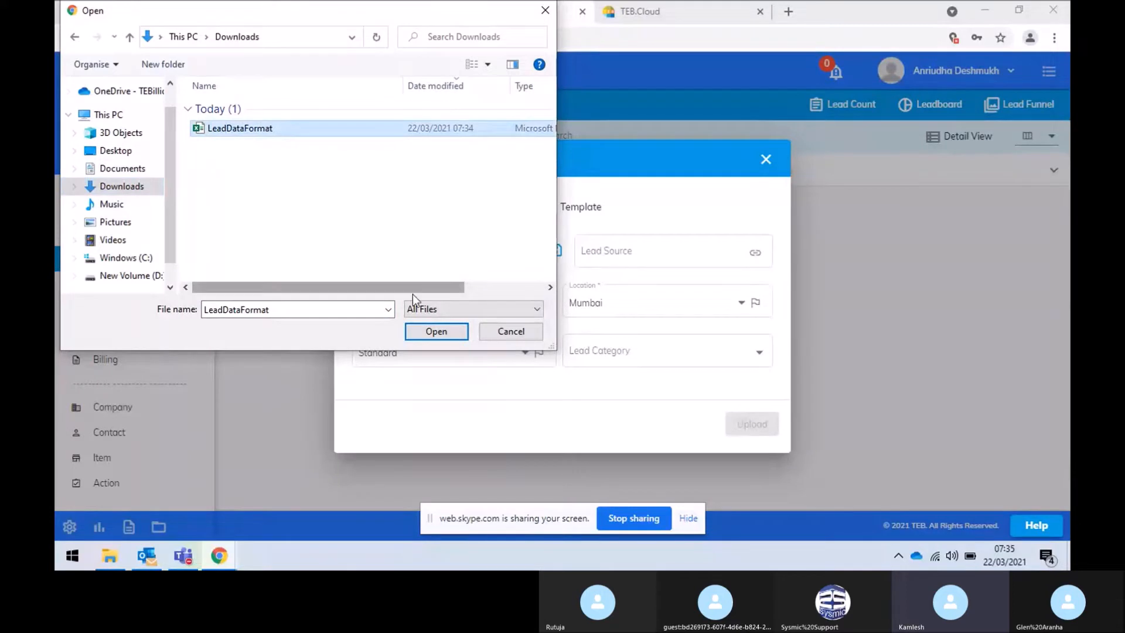
click(437, 332)
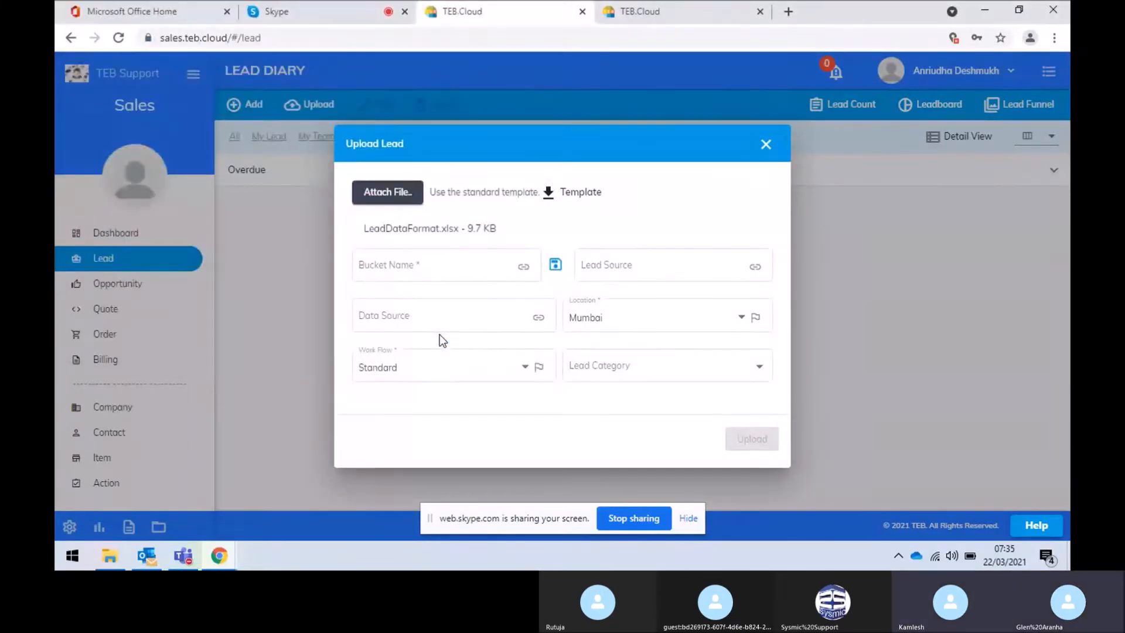
Enter 'Home Cleaning' as the Bucket Name, then reselect that bucket name text
click(419, 269)
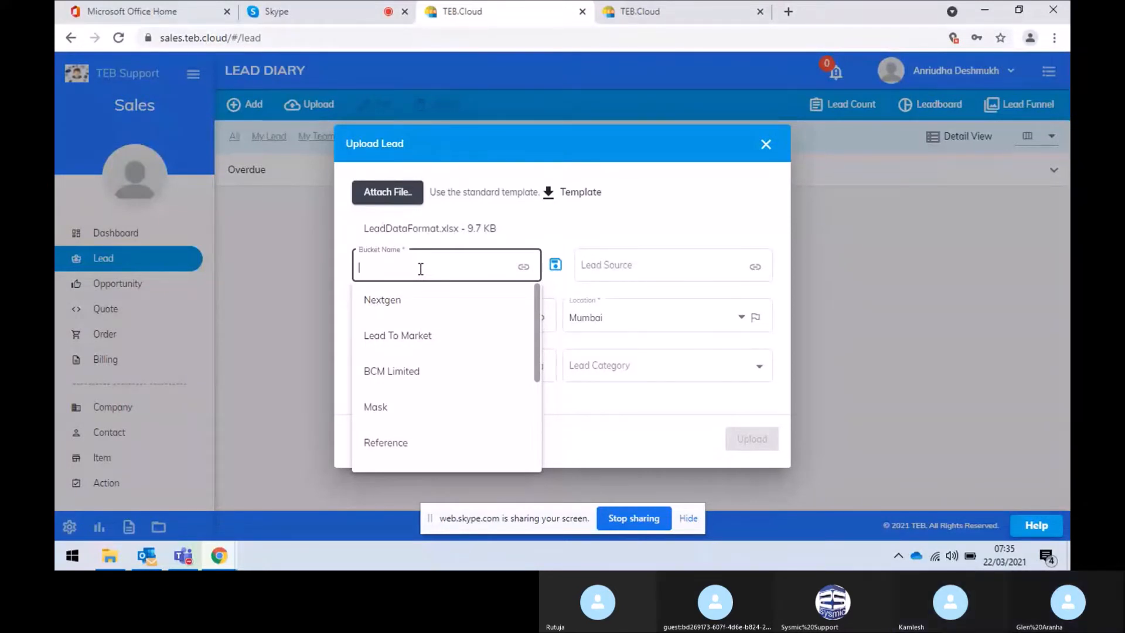
text(Home )
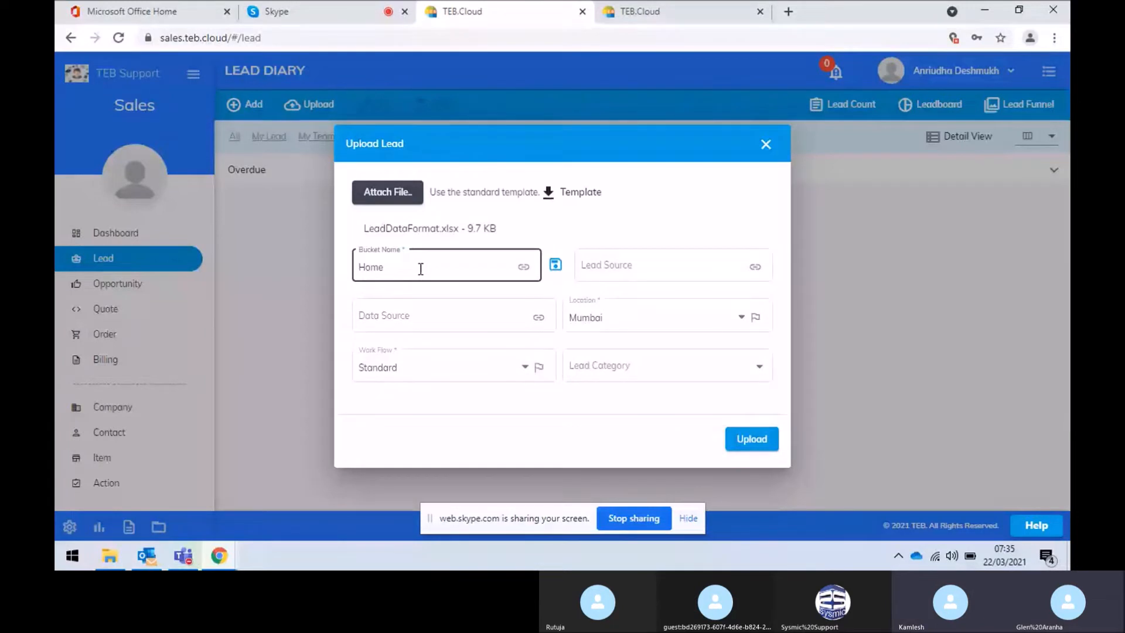
text(Clea)
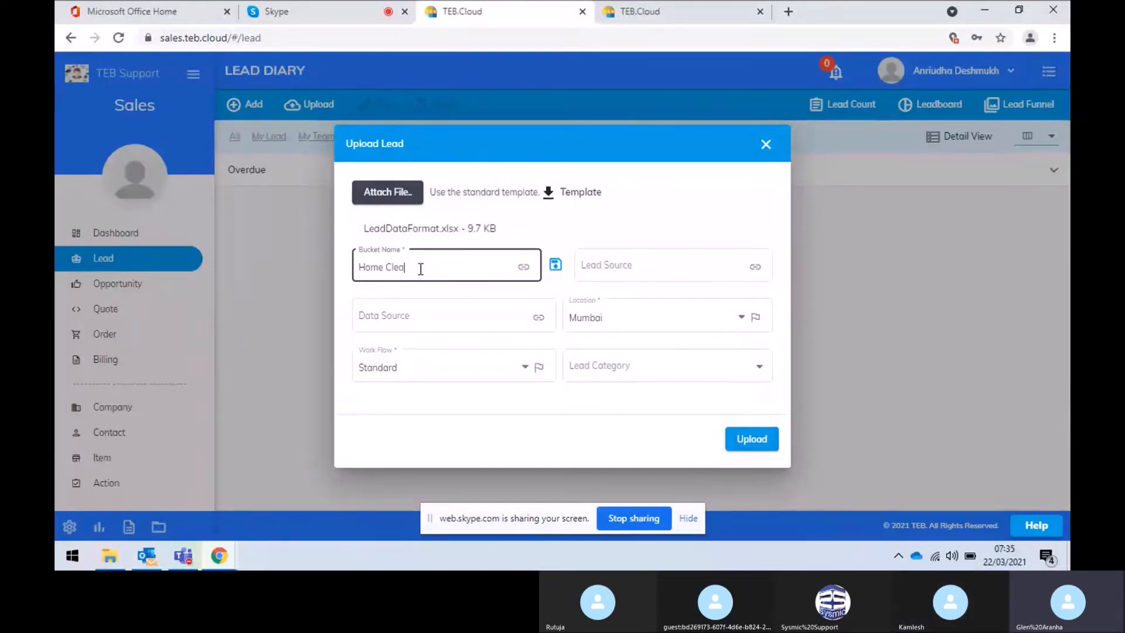
text(ning)
click(681, 211)
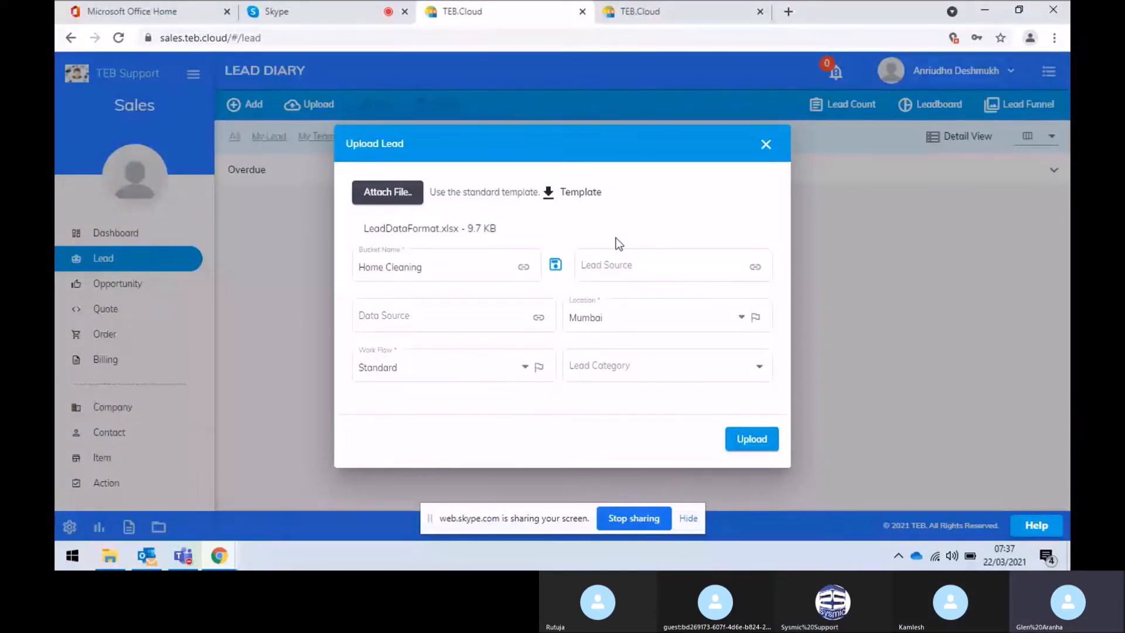
click(532, 313)
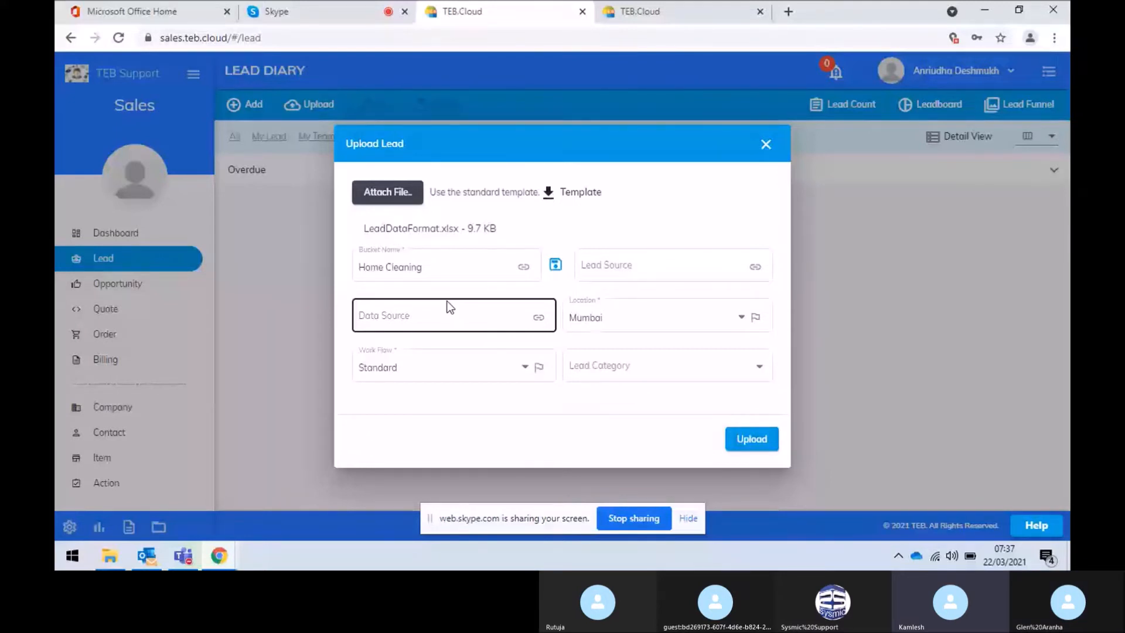
click(387, 267)
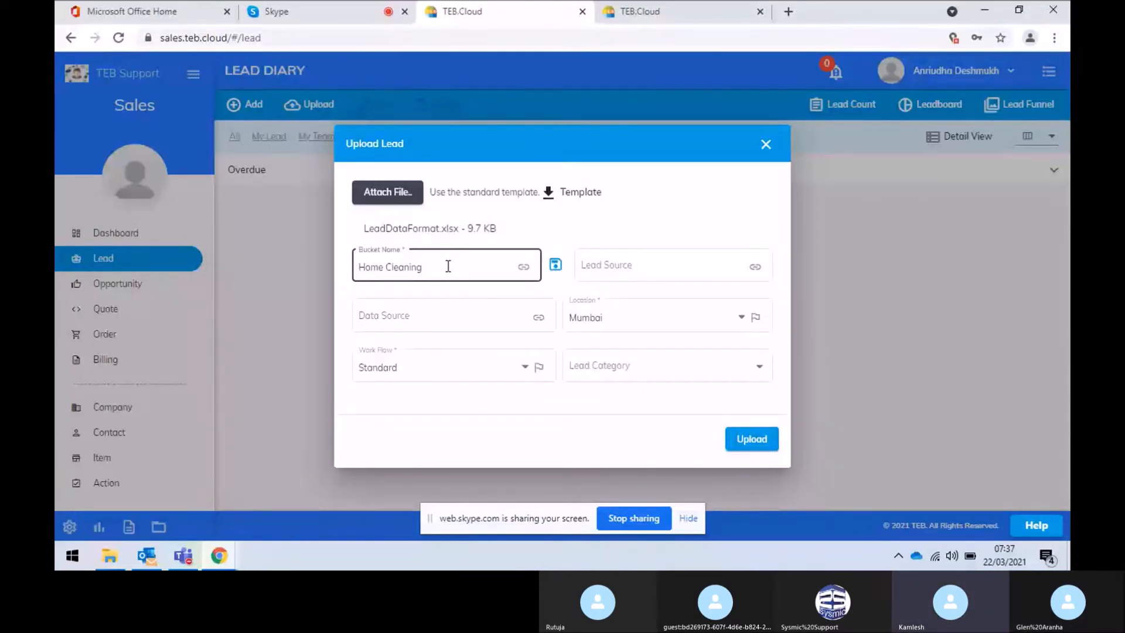
drag(448, 267, 357, 271)
key(ctrl+c)
key(BackSpace)
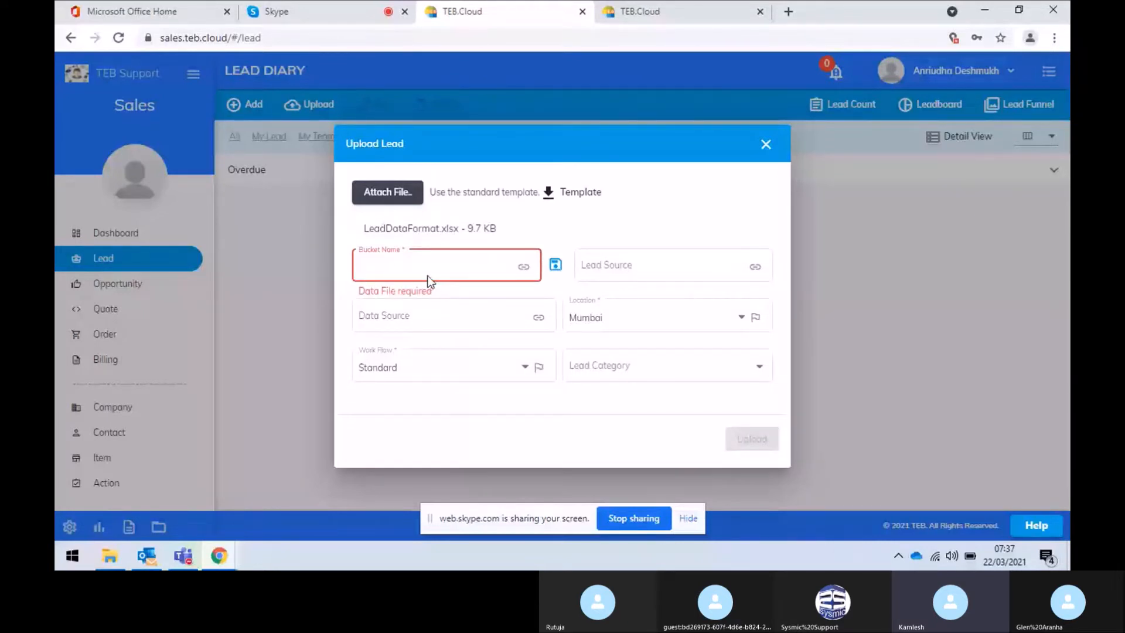
key(Tab)
click(487, 267)
text(n)
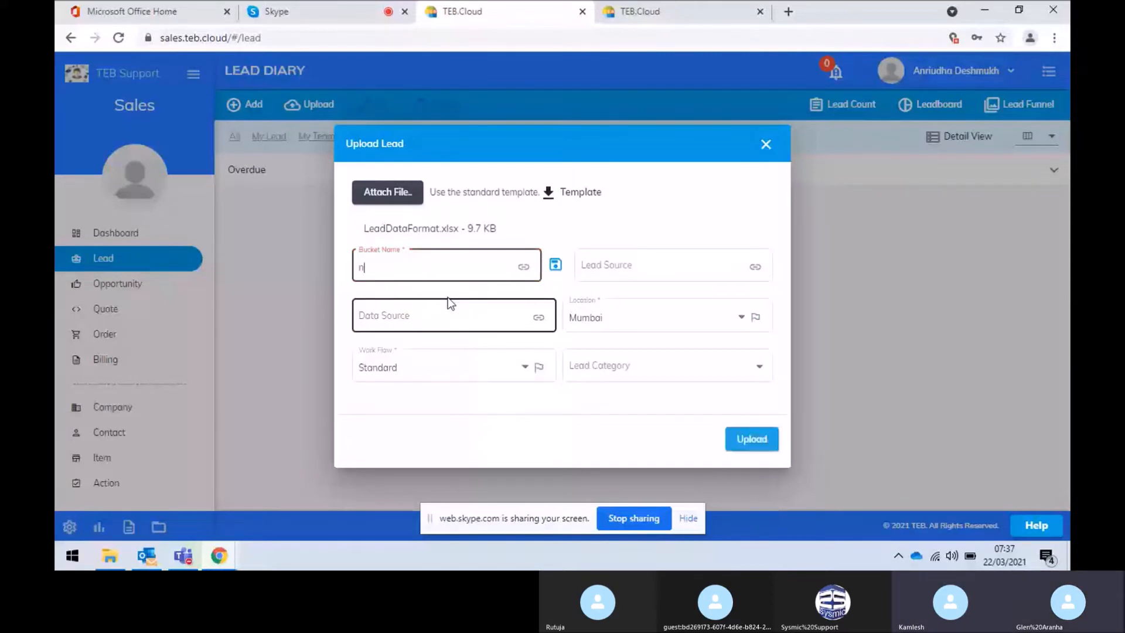
text(ex)
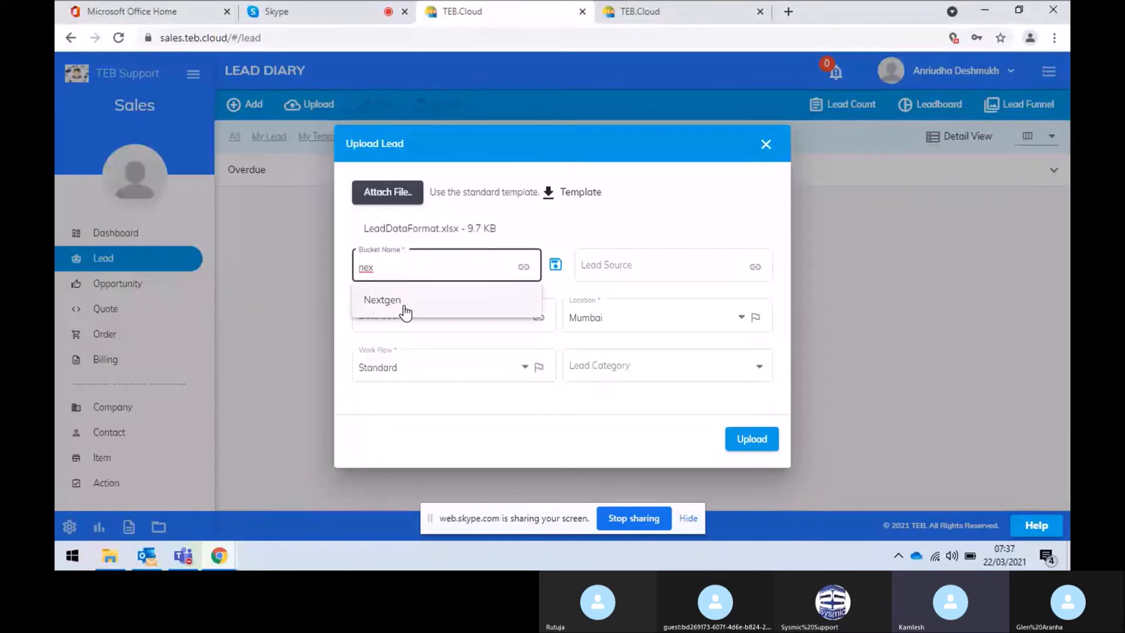
key(BackSpace)
key(BackSpace)
key(BackSpace)
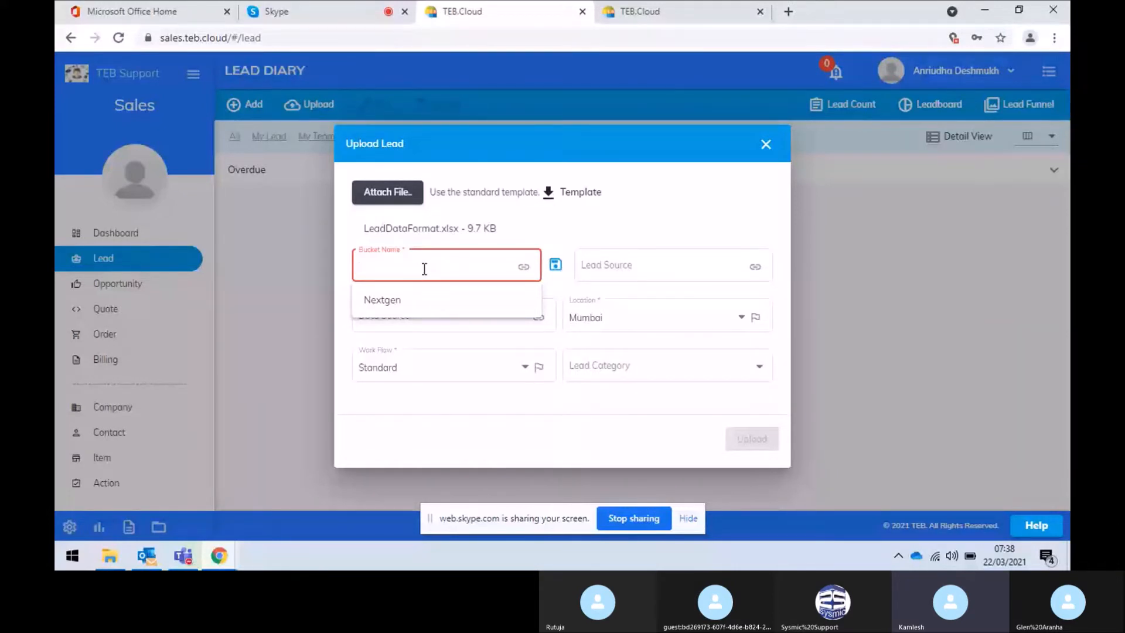
key(ctrl+v)
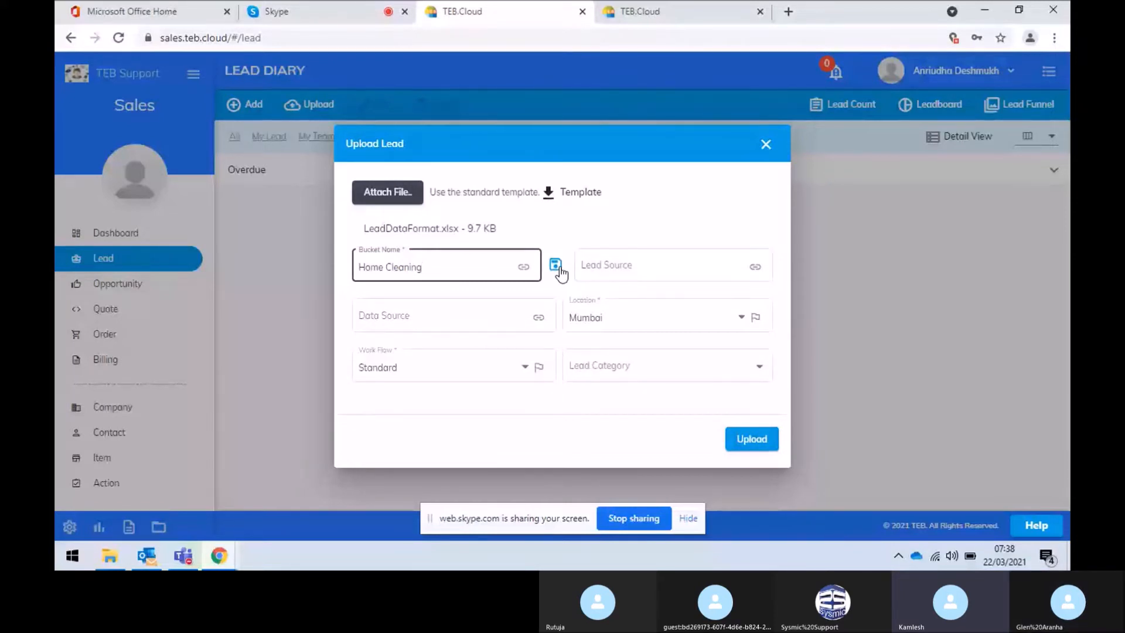
Upload the lead file with source LinkedIn, data source Marketing, Mumbai, Standard workflow and SME category
click(620, 277)
click(615, 375)
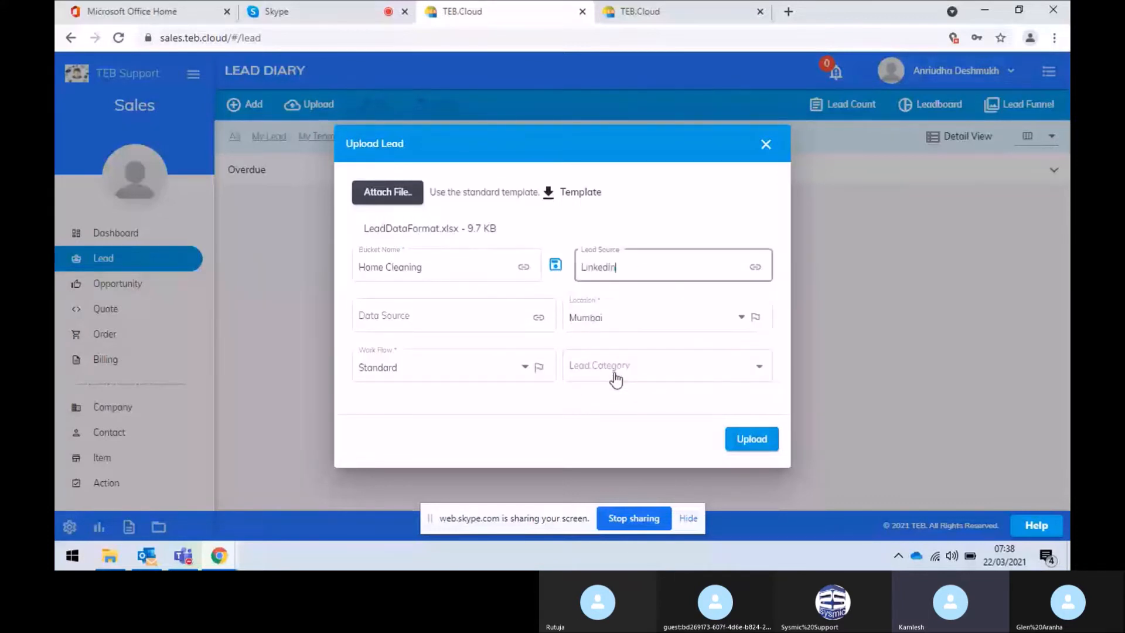
click(497, 317)
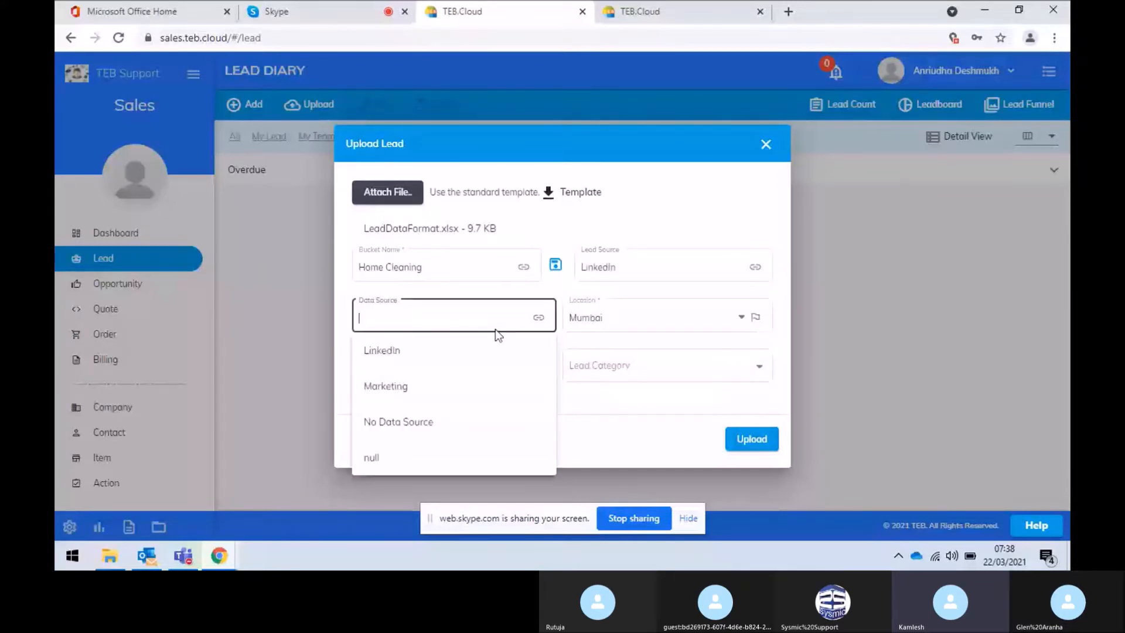
click(443, 391)
click(633, 329)
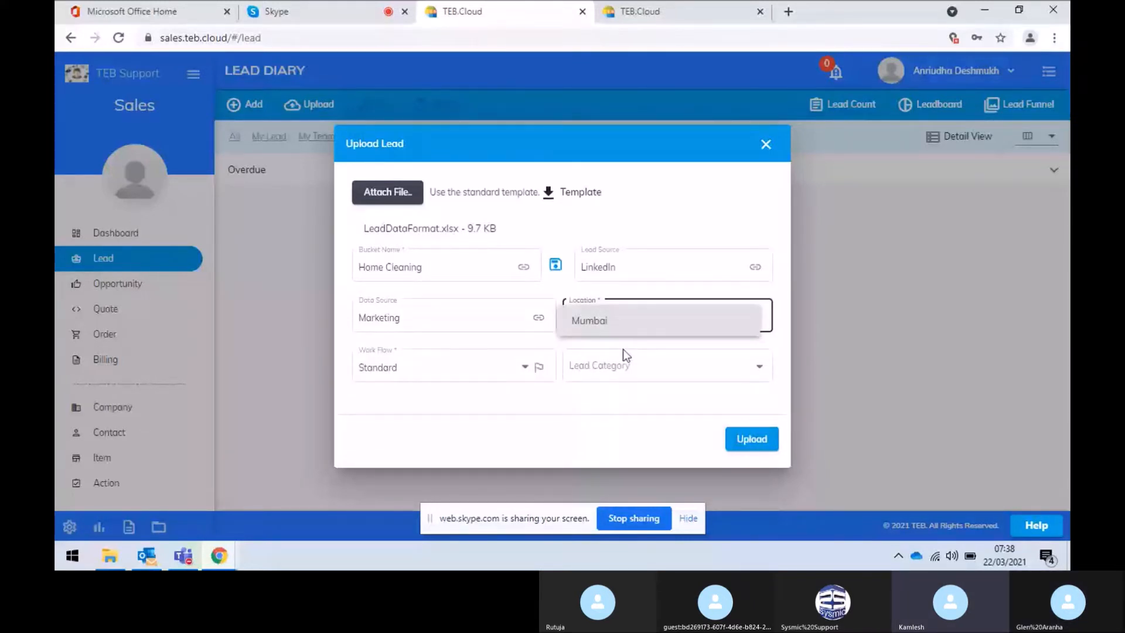
click(446, 374)
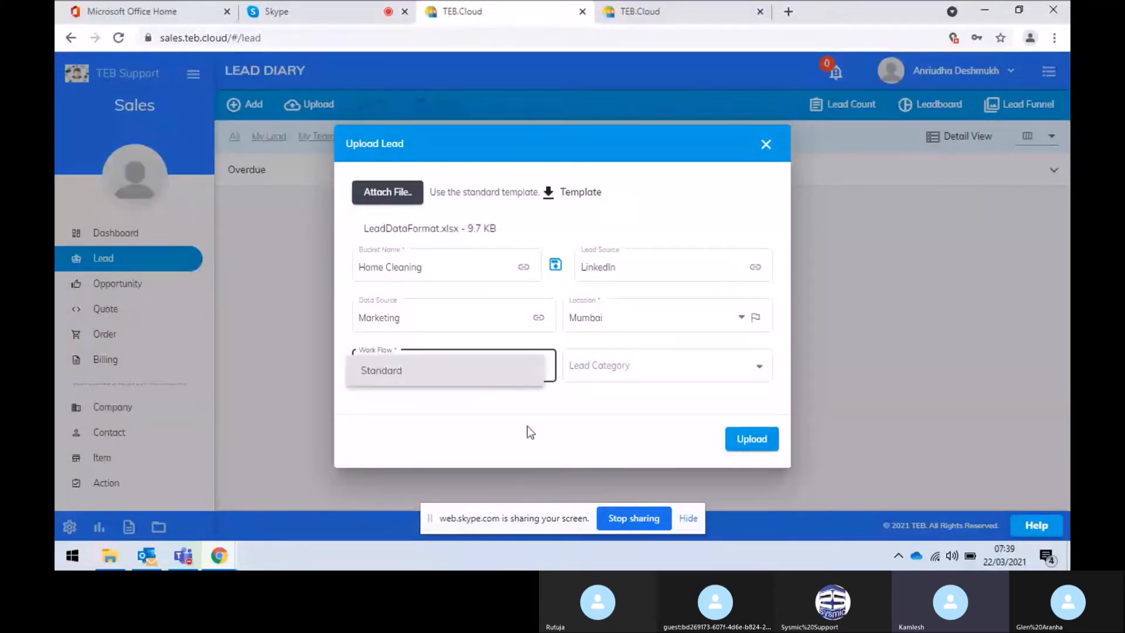
click(625, 368)
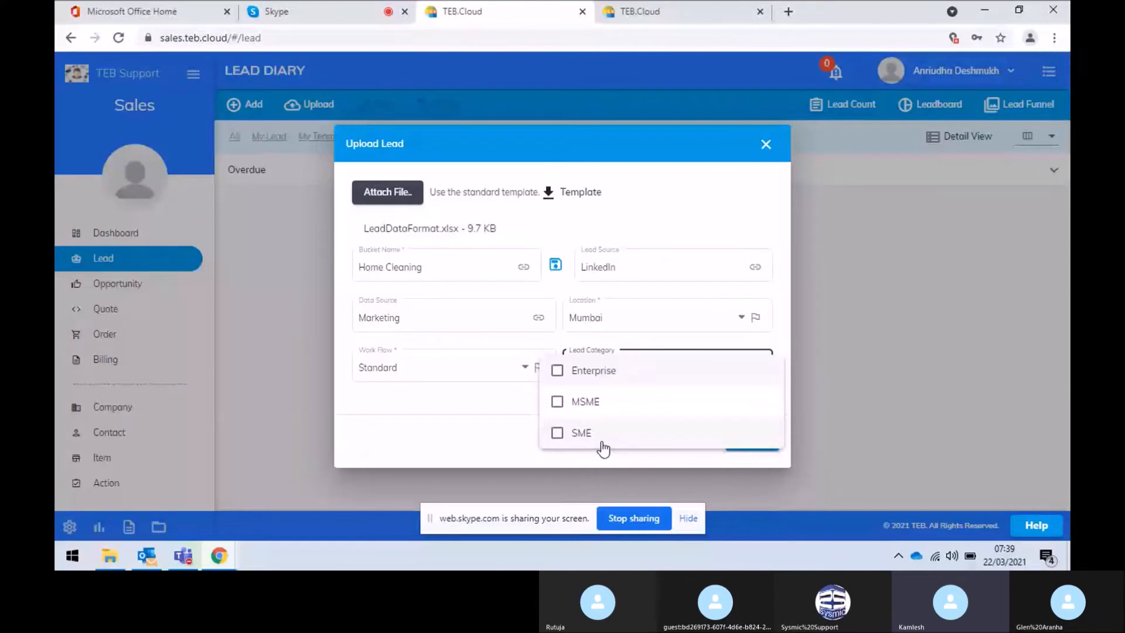
click(602, 446)
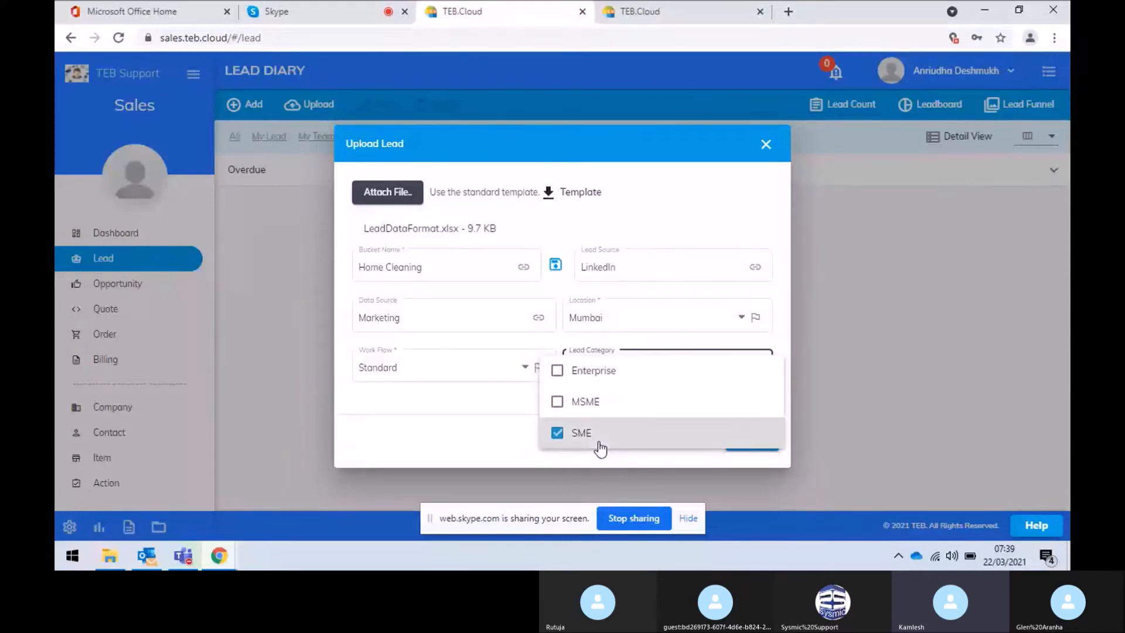
click(497, 421)
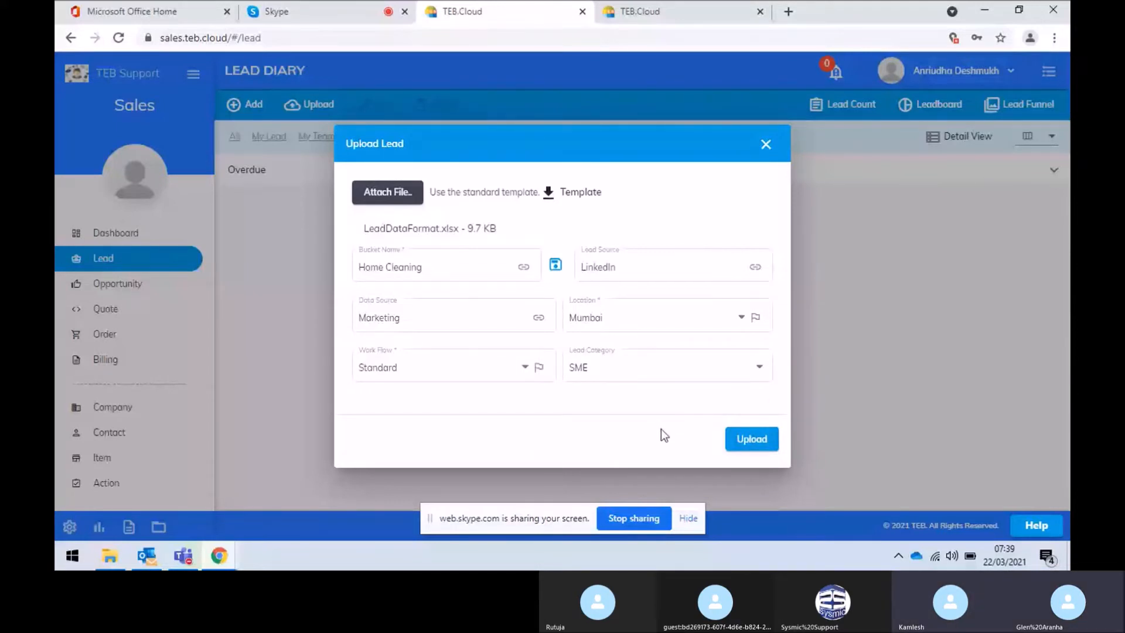
click(757, 447)
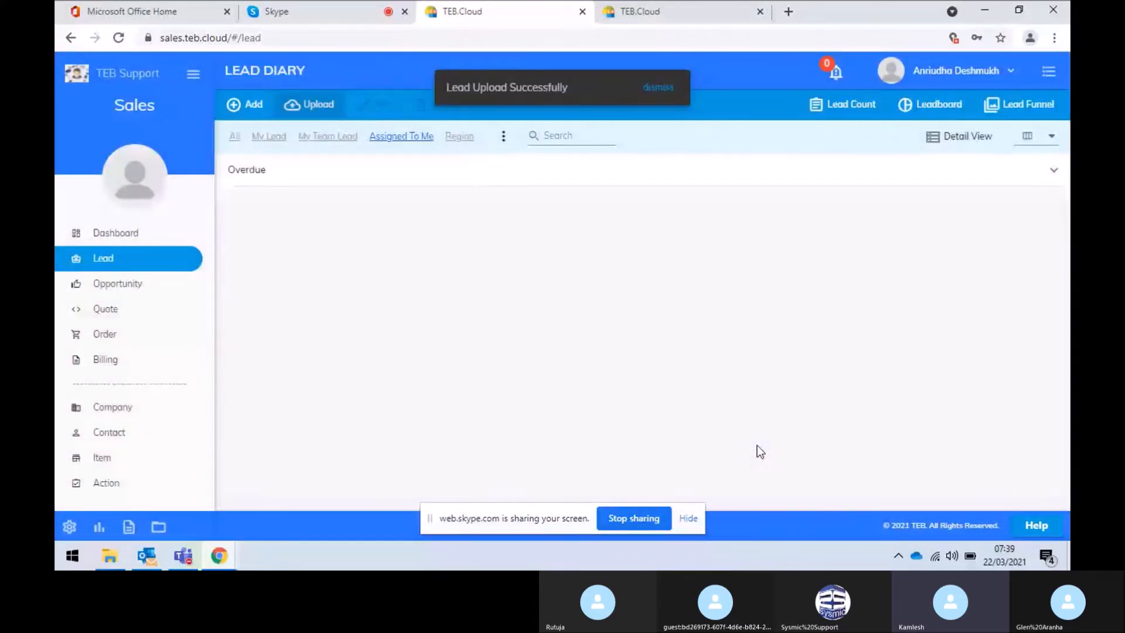
click(373, 181)
scroll(387, 340, up, 2)
click(234, 136)
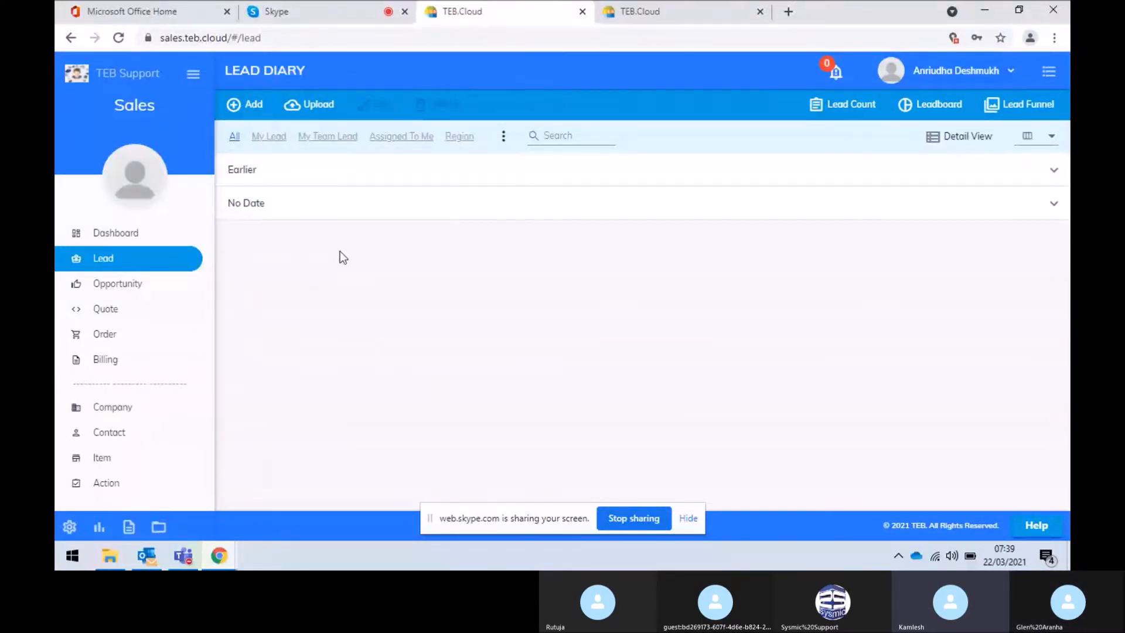
click(234, 137)
click(503, 137)
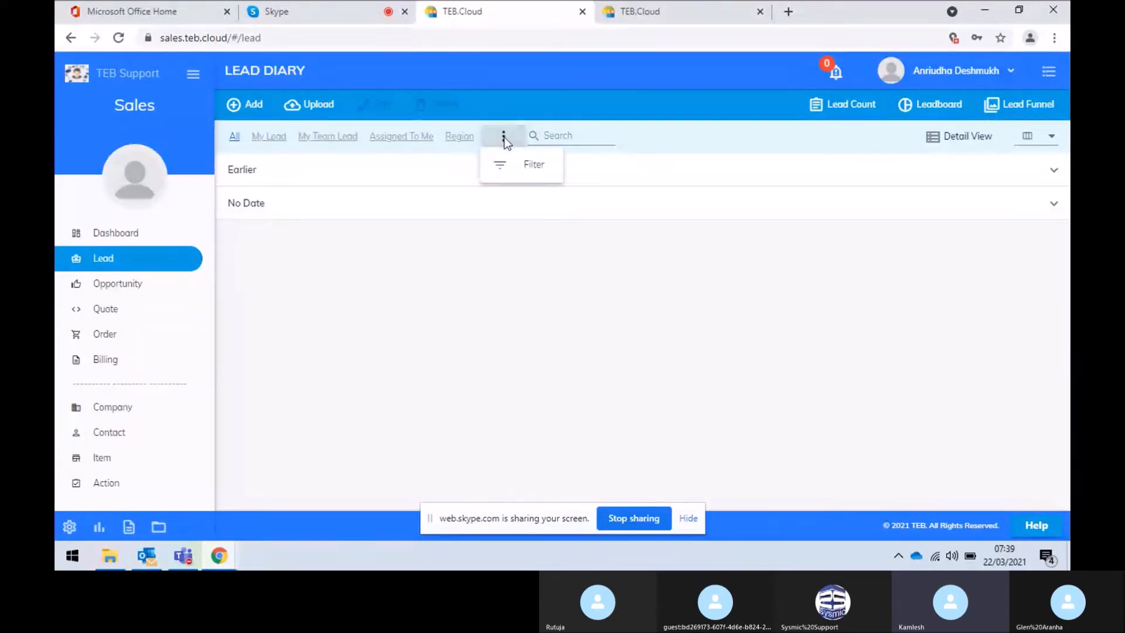
click(523, 176)
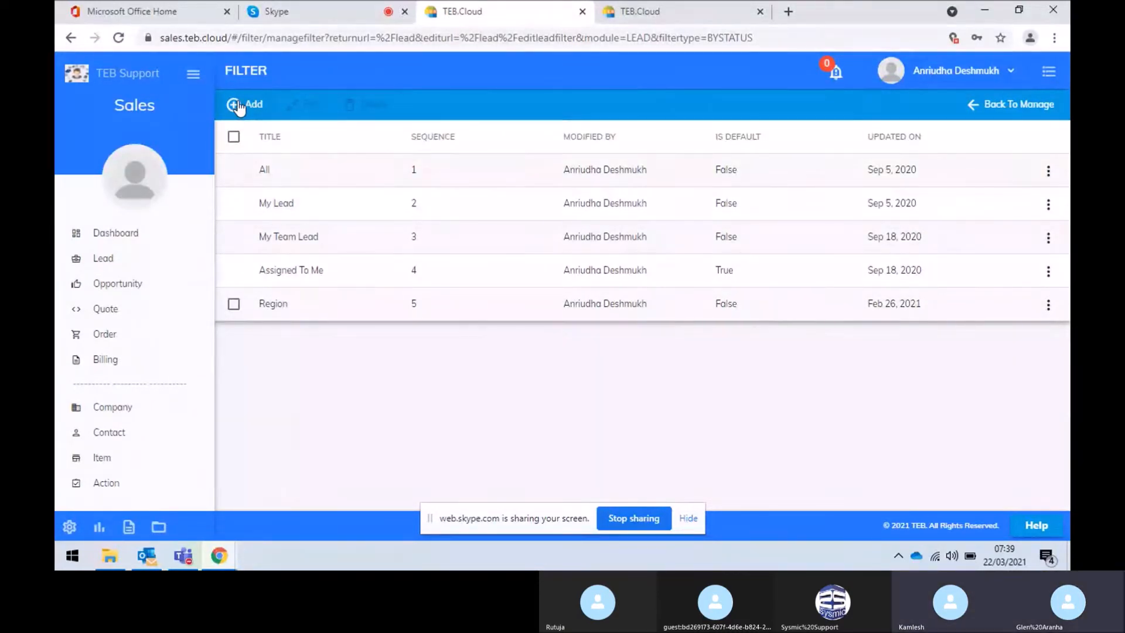
click(989, 113)
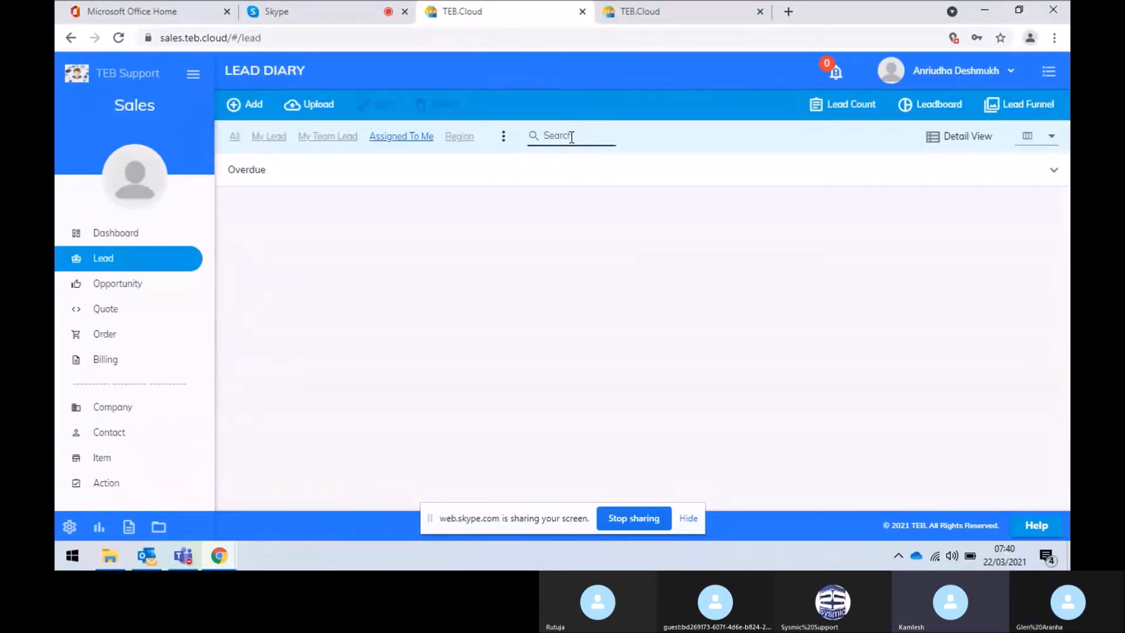
Search 'rohit' and expand Overdue, then clear the search and browse the full overdue lead table
text(rohit)
click(555, 171)
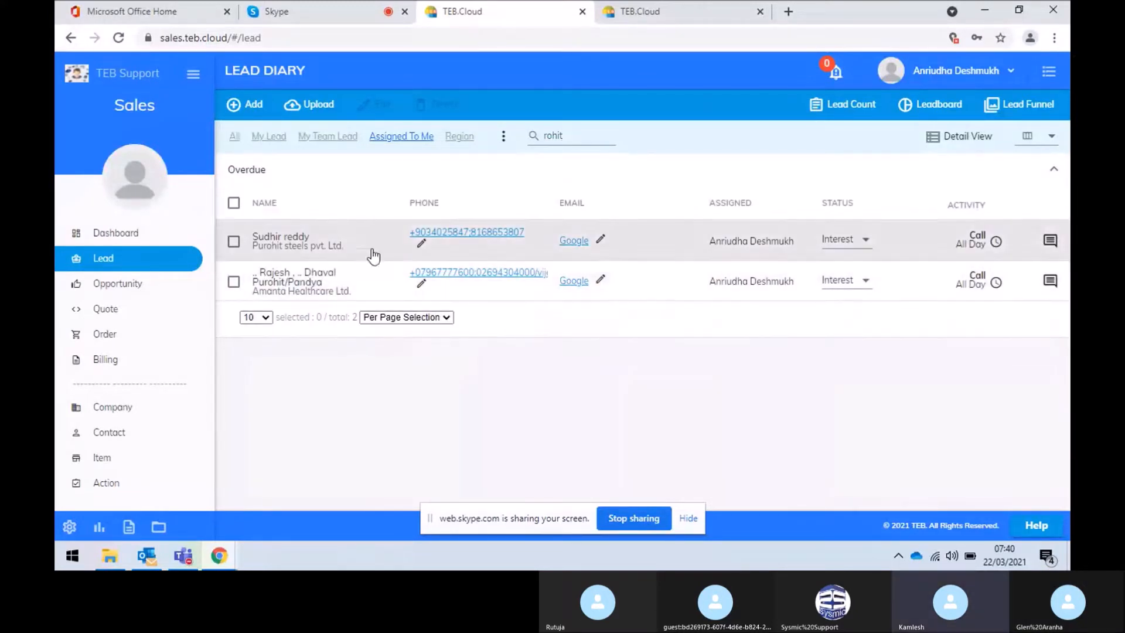
click(570, 132)
key(BackSpace)
key(BackSpace)
key(BackSpace)
key(BackSpace)
key(BackSpace)
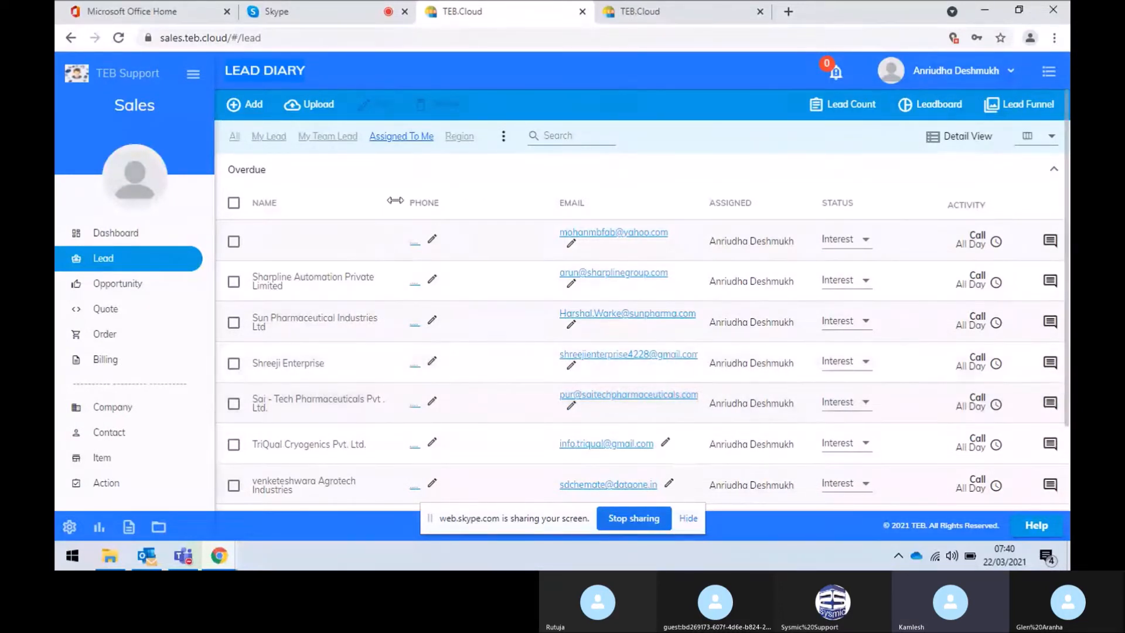
scroll(404, 181, down, 3)
scroll(404, 182, up, 3)
Filter the Lead Count leadboard to 30 Days, Mumbai (MUM) and the first listed owner
click(819, 106)
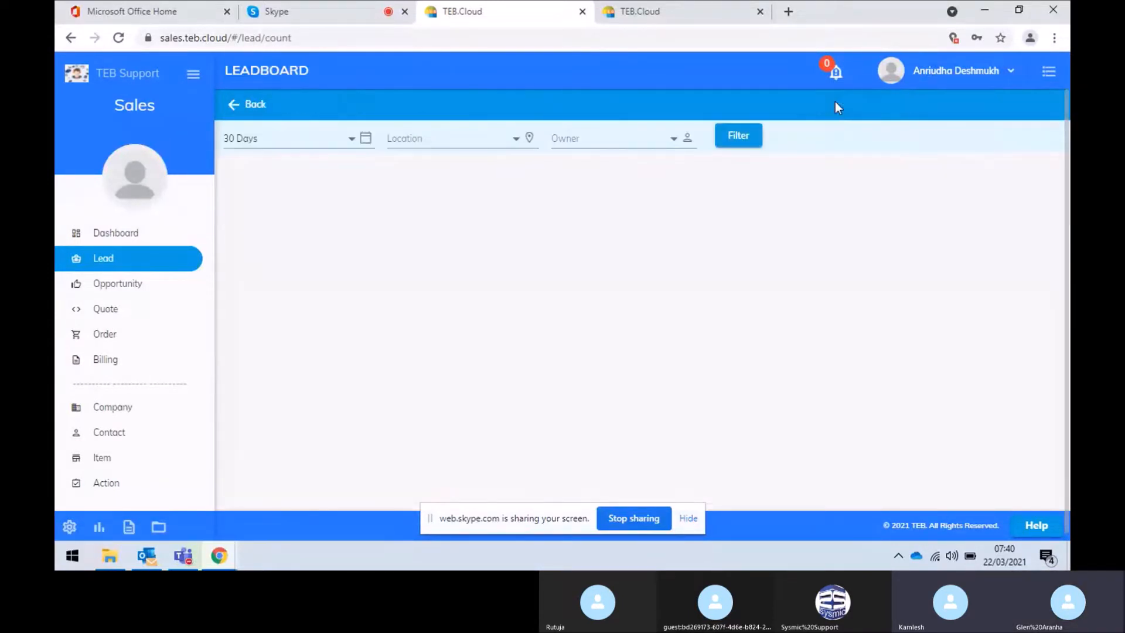
click(328, 146)
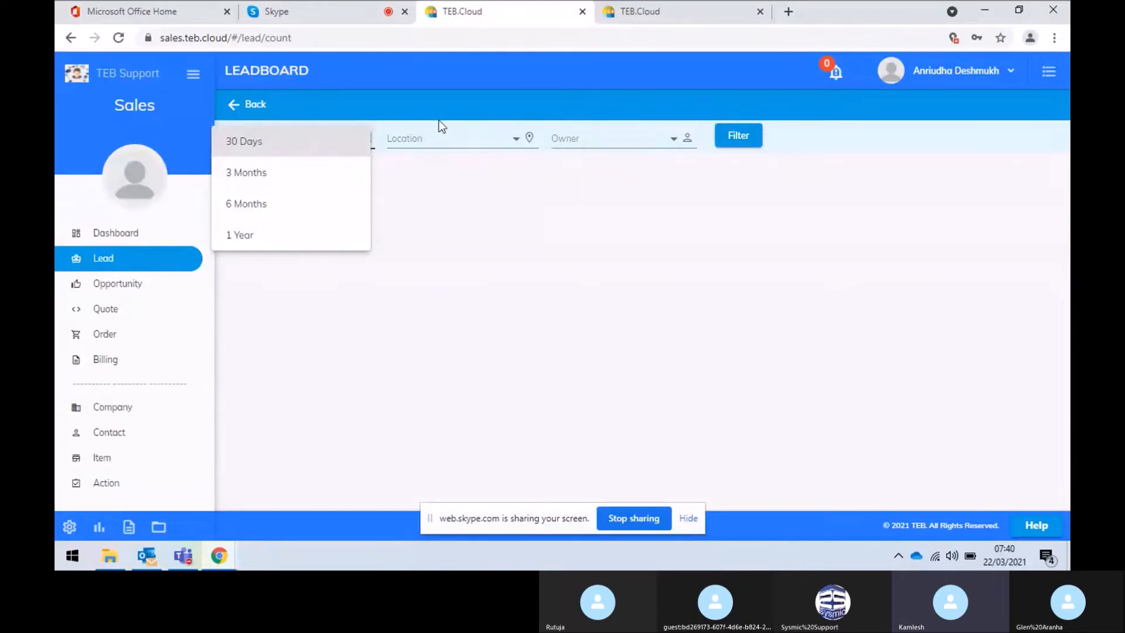
click(439, 138)
click(440, 142)
click(440, 141)
click(603, 140)
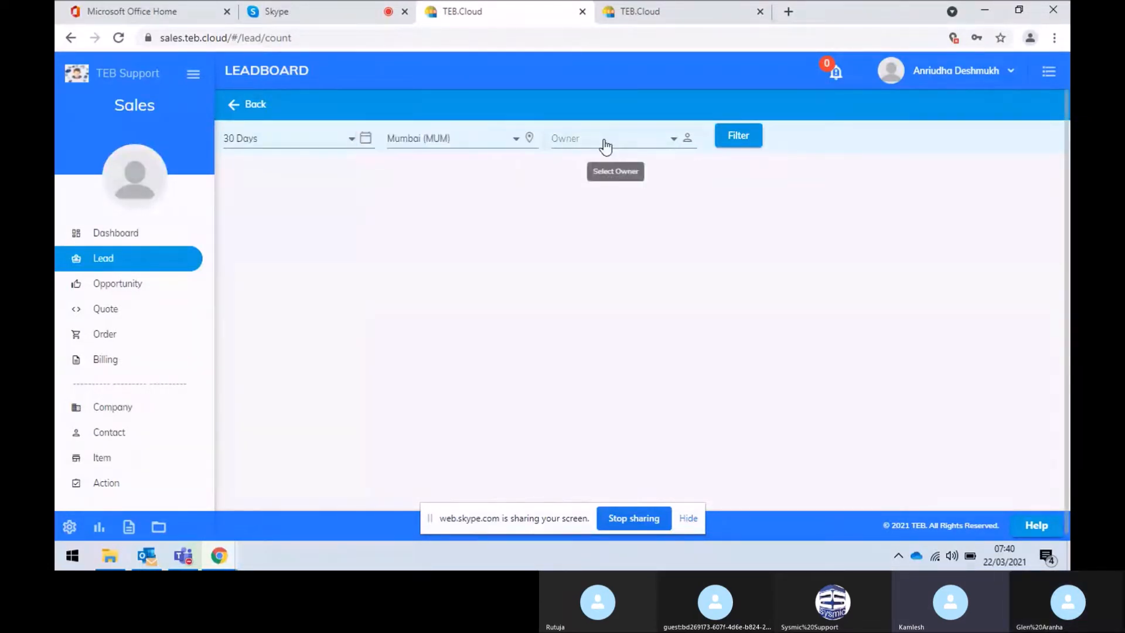
click(603, 140)
click(605, 193)
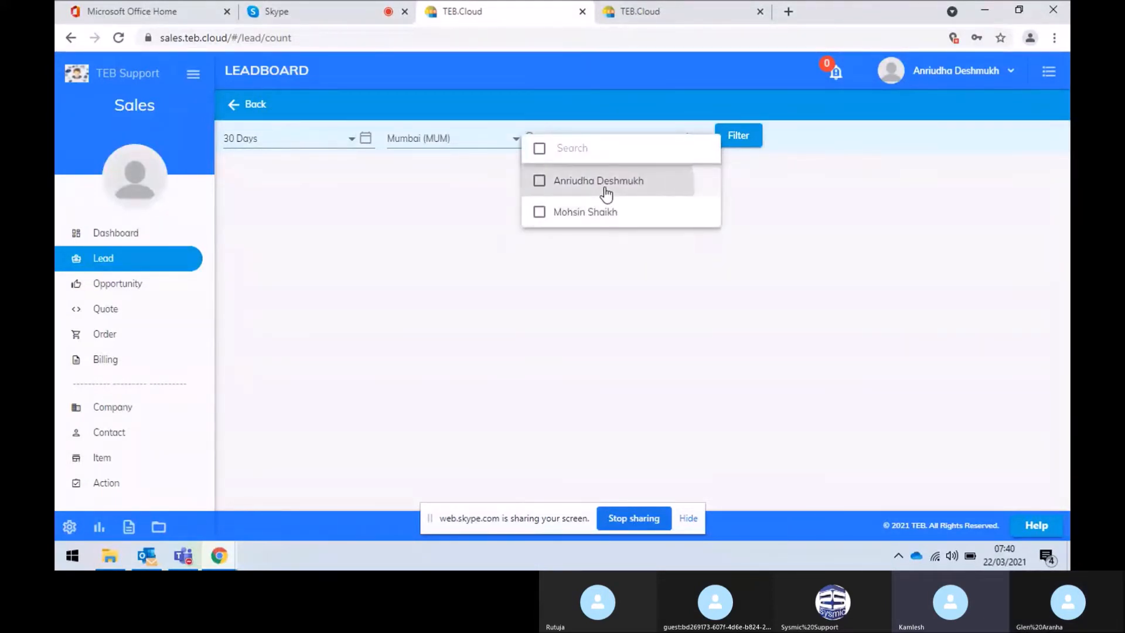
click(749, 136)
click(750, 138)
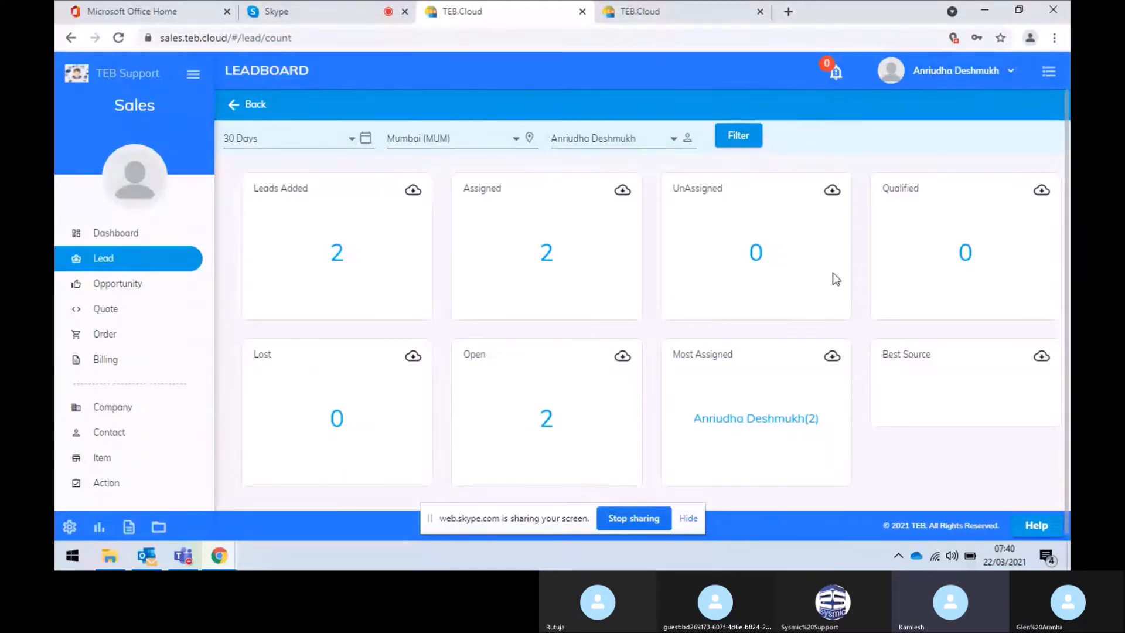
Download the Assigned leads card as a spreadsheet and open Assigned.xlsx
scroll(836, 281, down, 1)
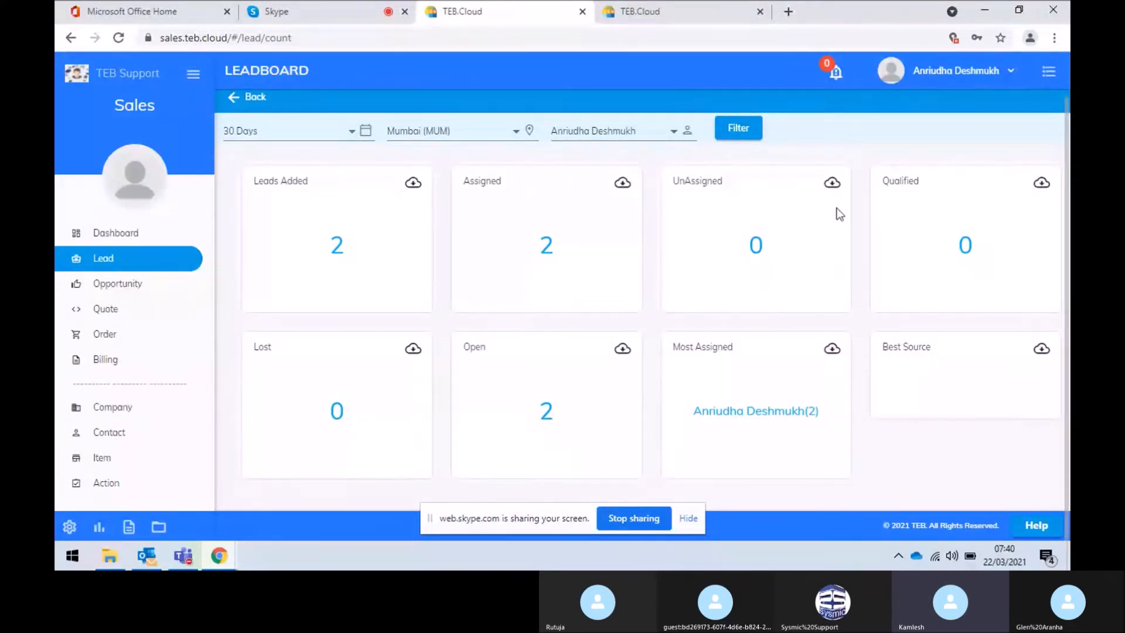
click(623, 183)
click(127, 519)
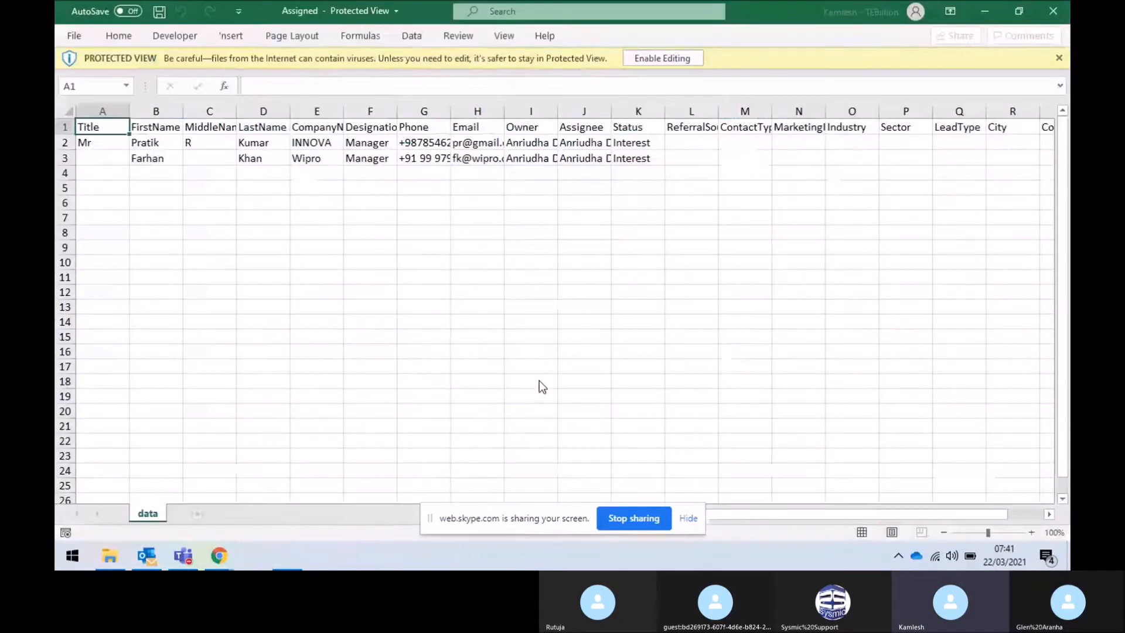
Enable editing and autofit the Assigned.xlsx columns, then close the workbook without saving
click(680, 59)
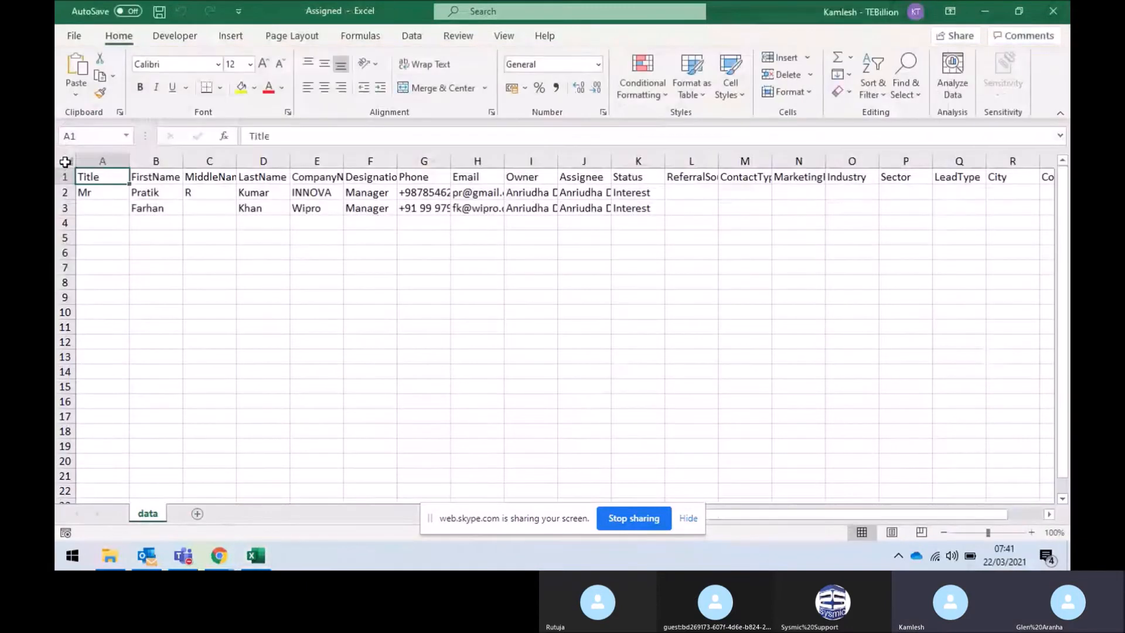
key(ctrl+a)
double_click(185, 163)
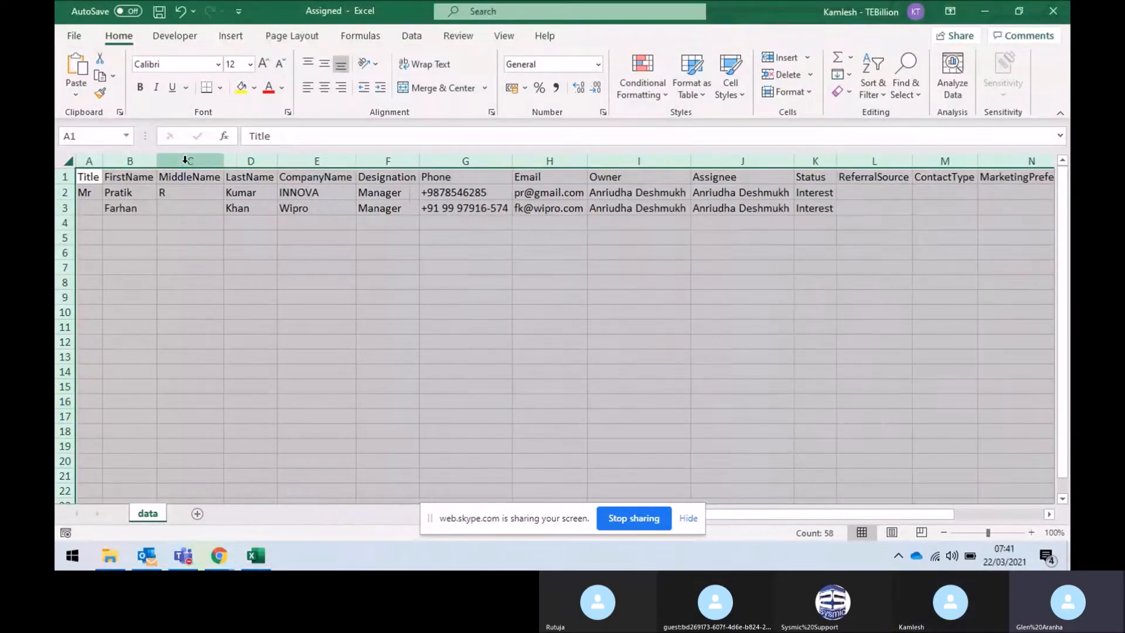
click(401, 326)
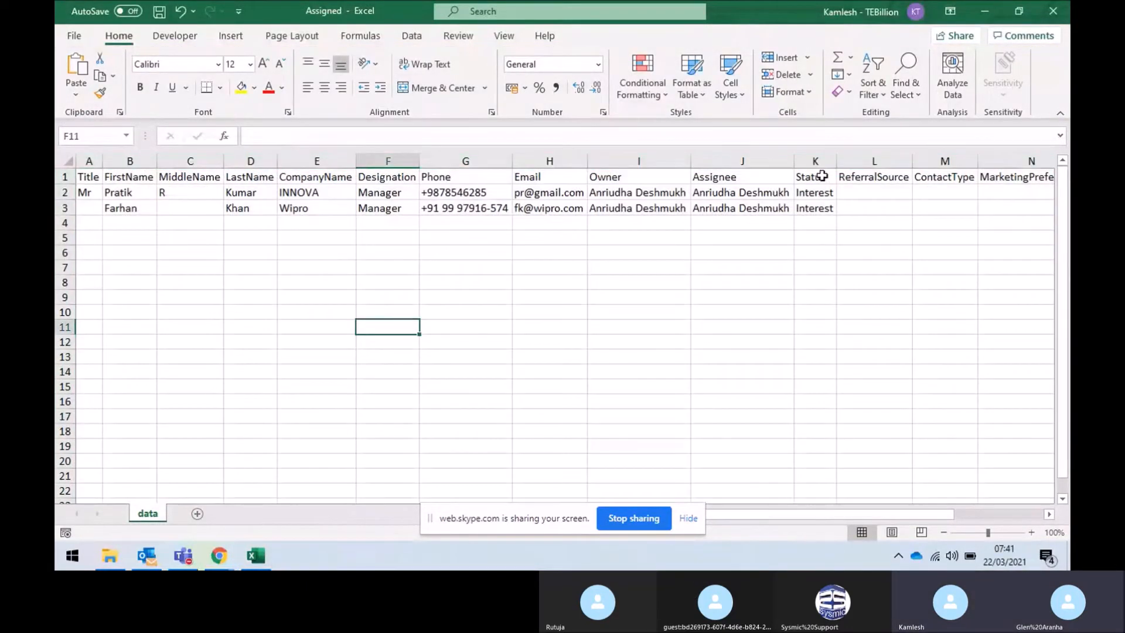
click(1053, 10)
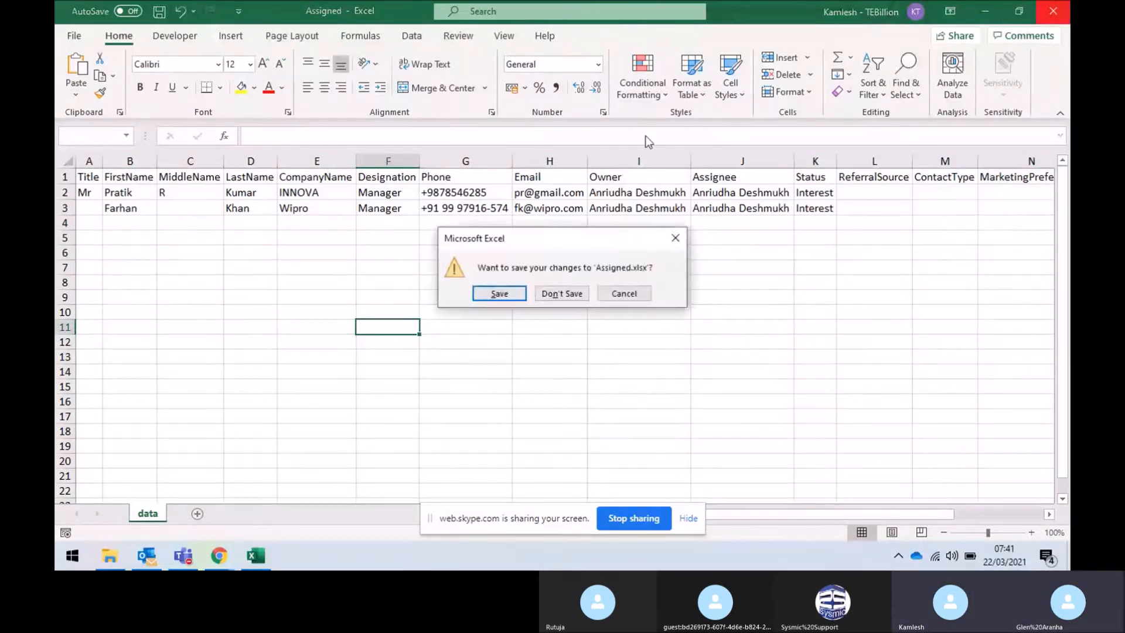
click(568, 294)
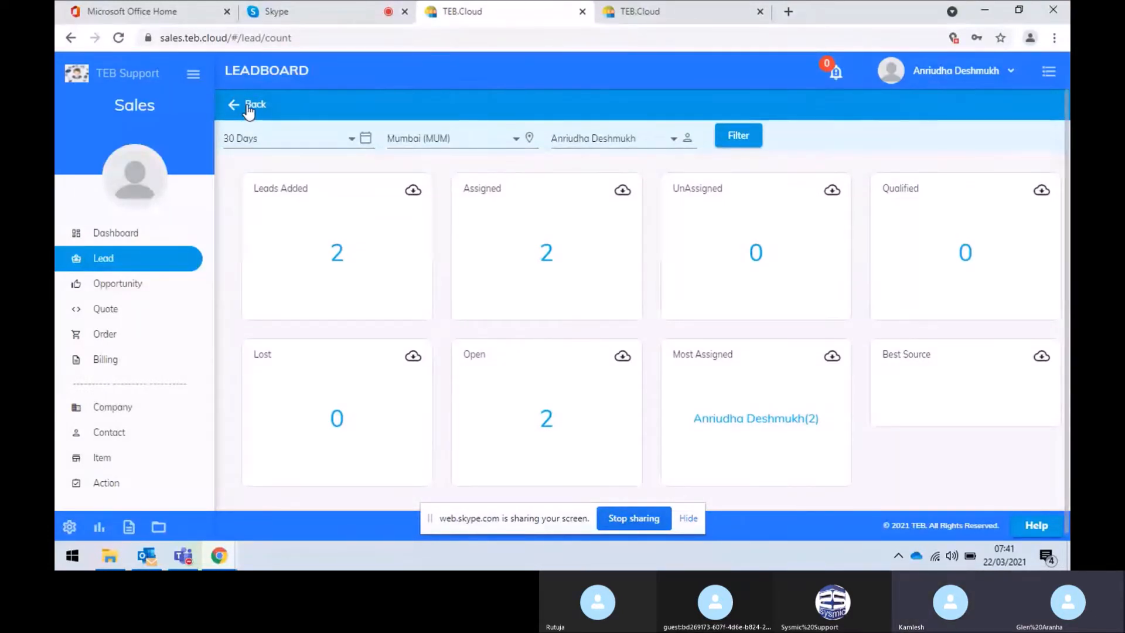
Go back from the lead count summary, open the Leadboard and browse its bucket cards and grouping choices
click(252, 105)
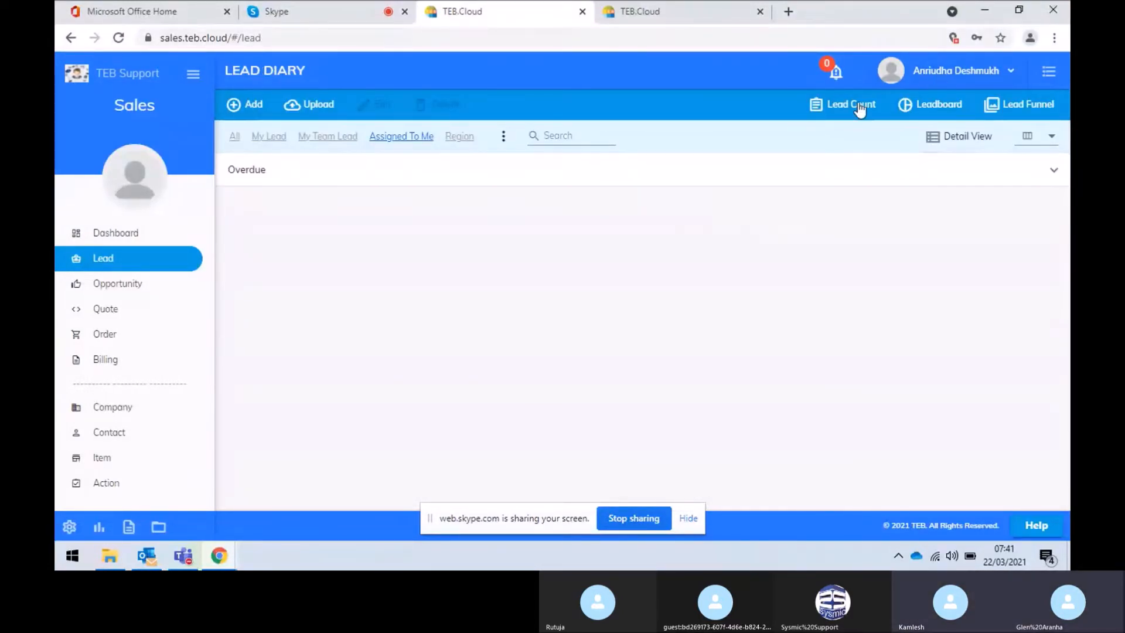
click(951, 111)
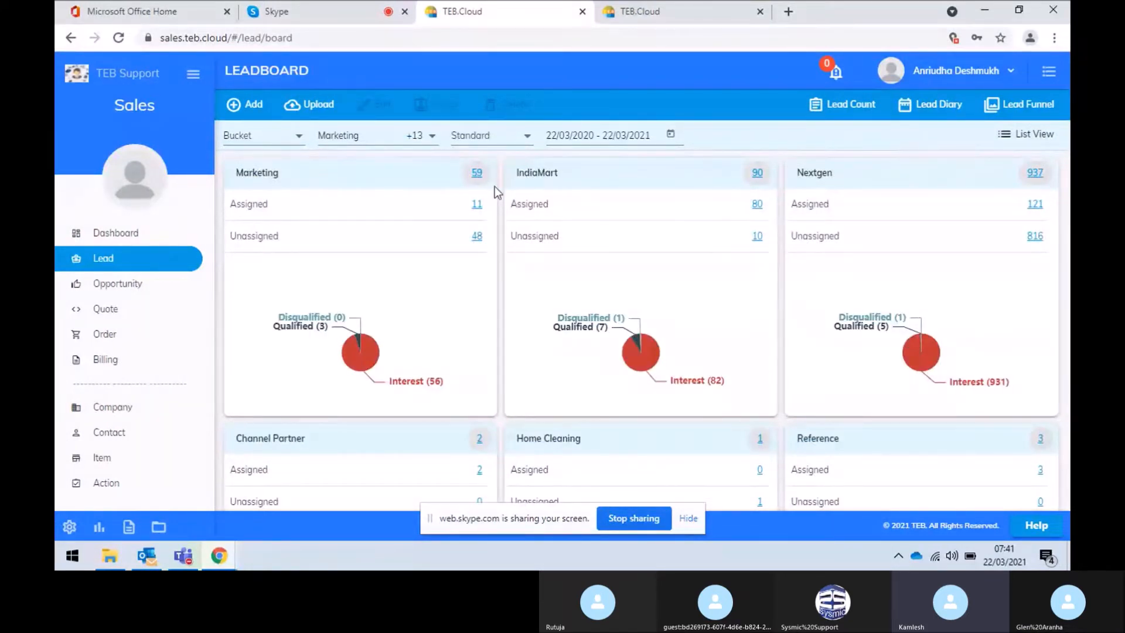
scroll(525, 277, down, 1)
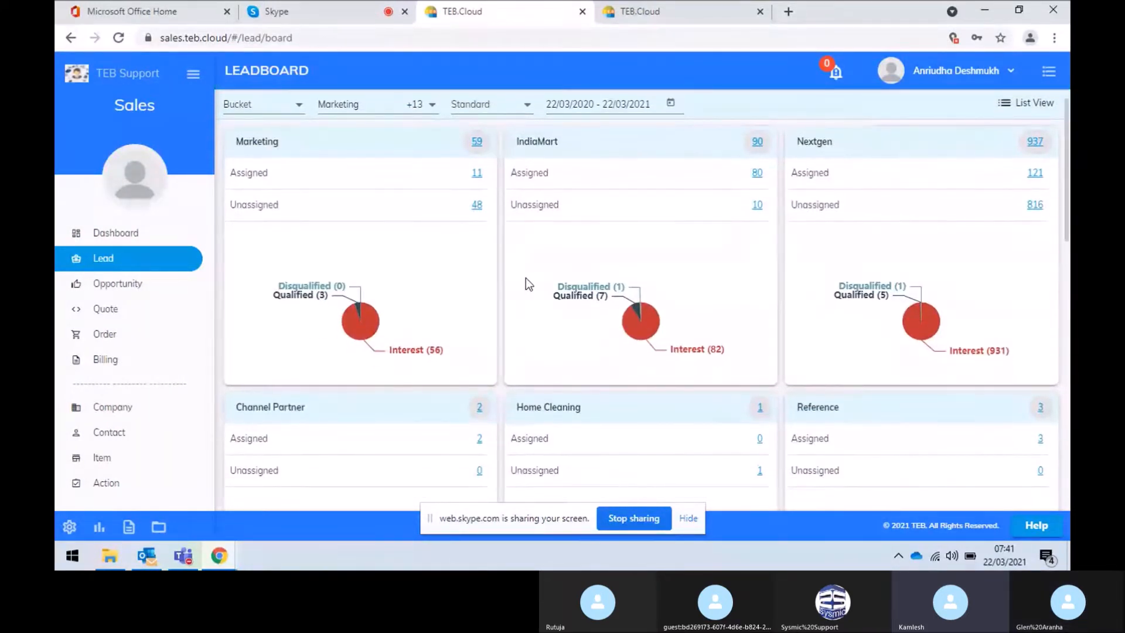
scroll(525, 278, down, 3)
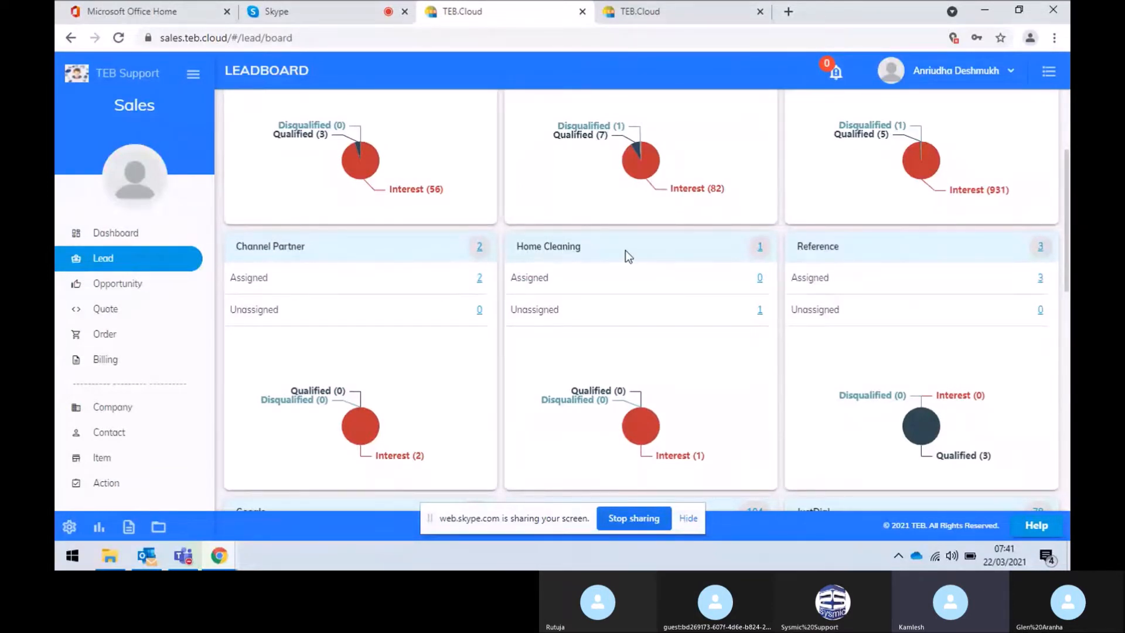
scroll(624, 251, up, 4)
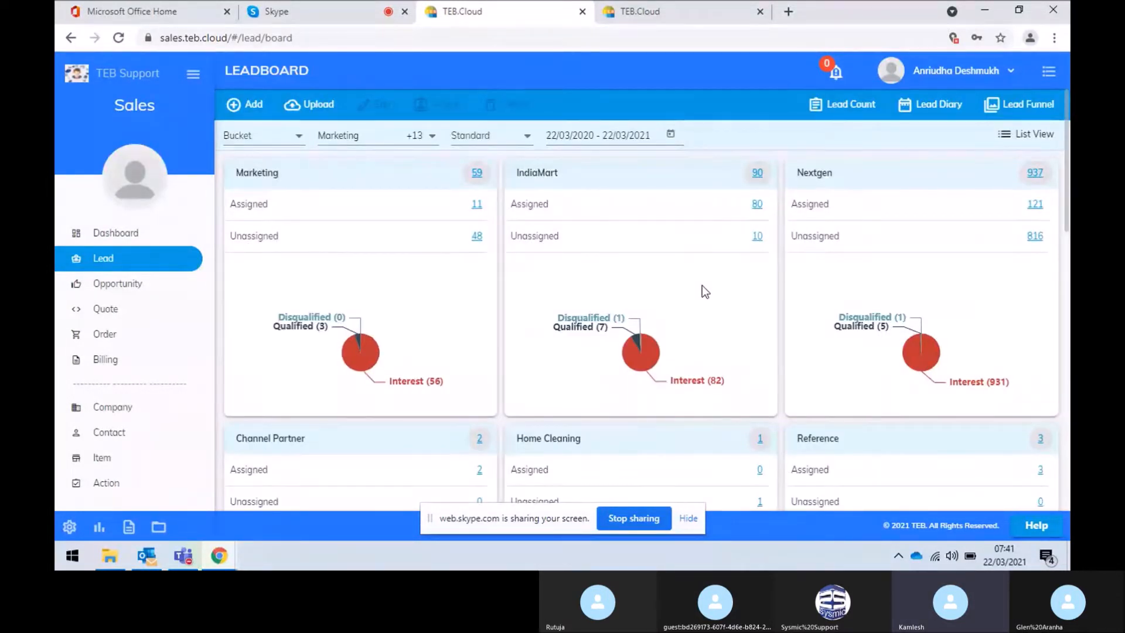
scroll(808, 327, down, 17)
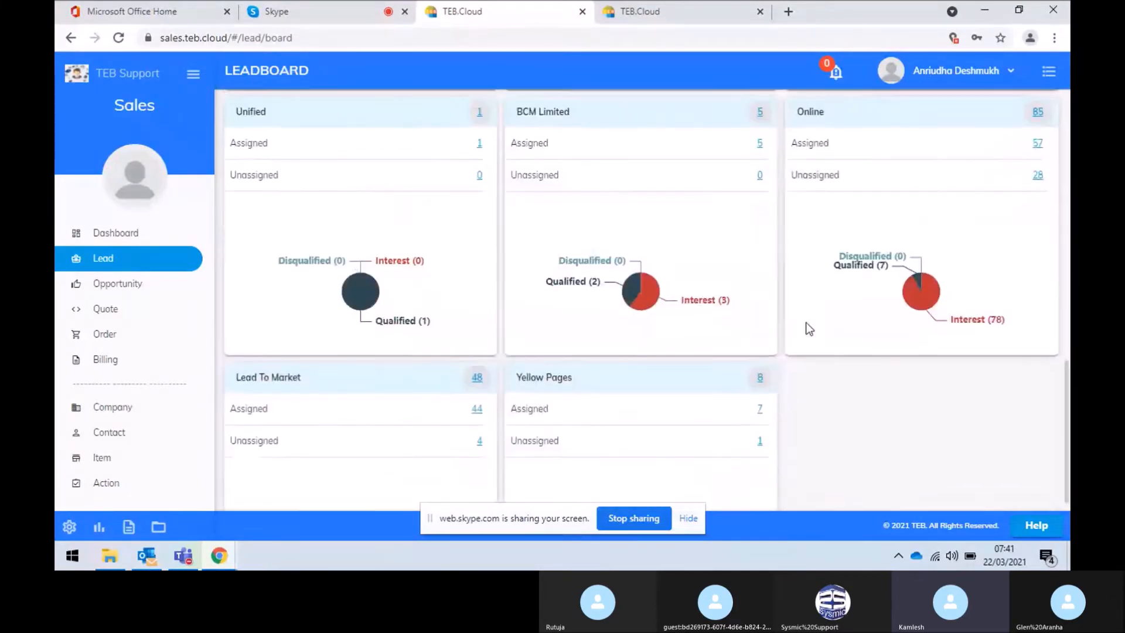
scroll(809, 328, up, 17)
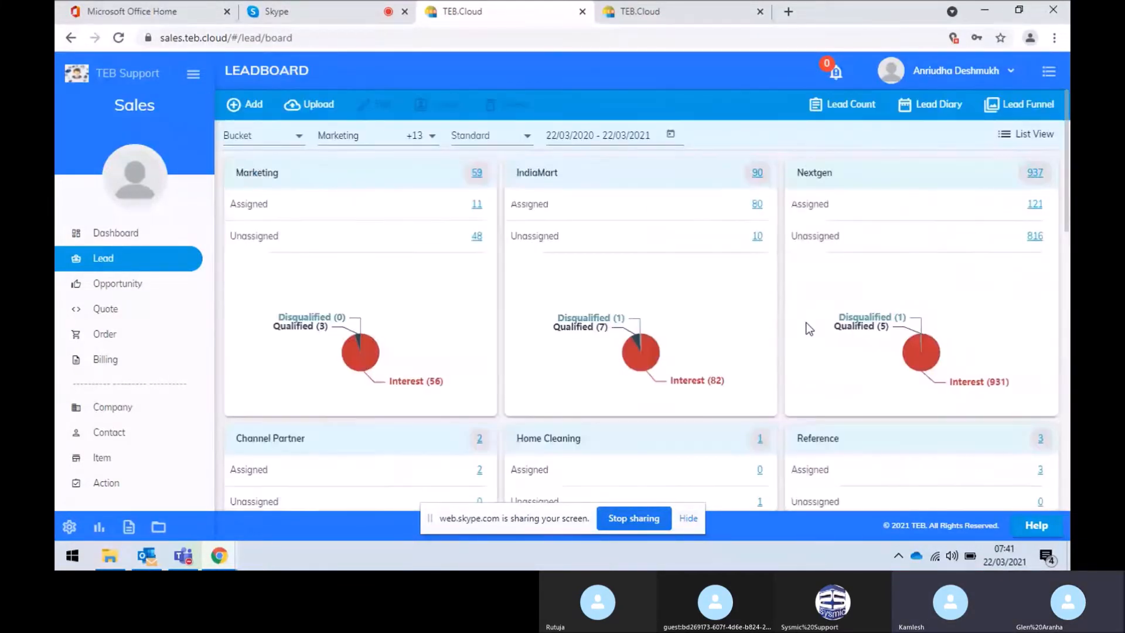
click(297, 145)
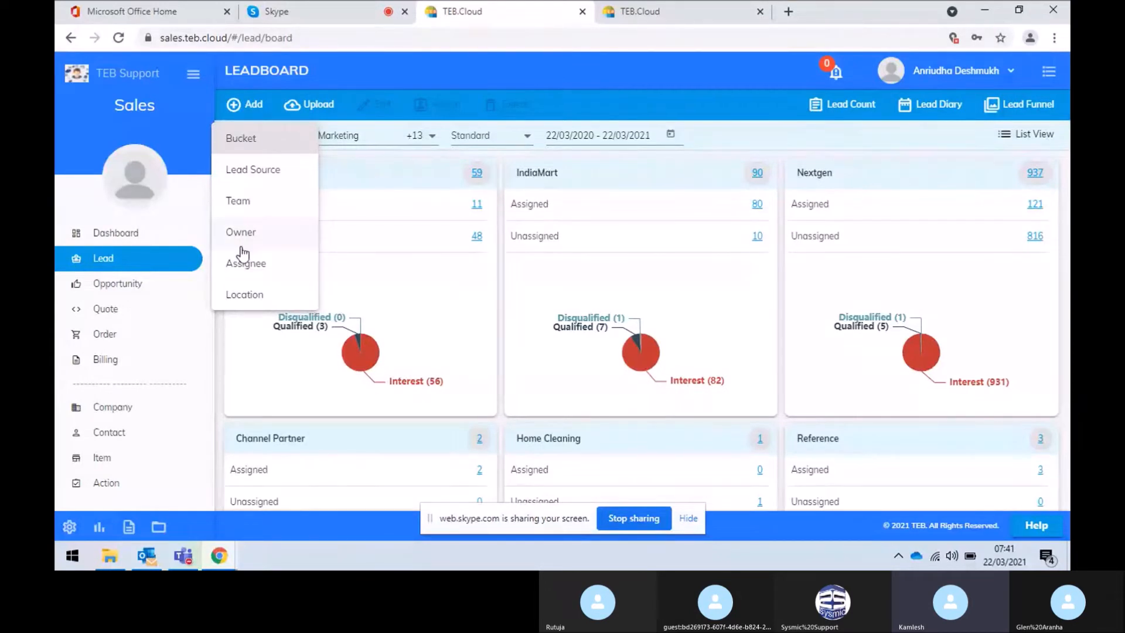
Group the leadboard by Location, then by Assignee, toggling between List and Chart View
click(252, 298)
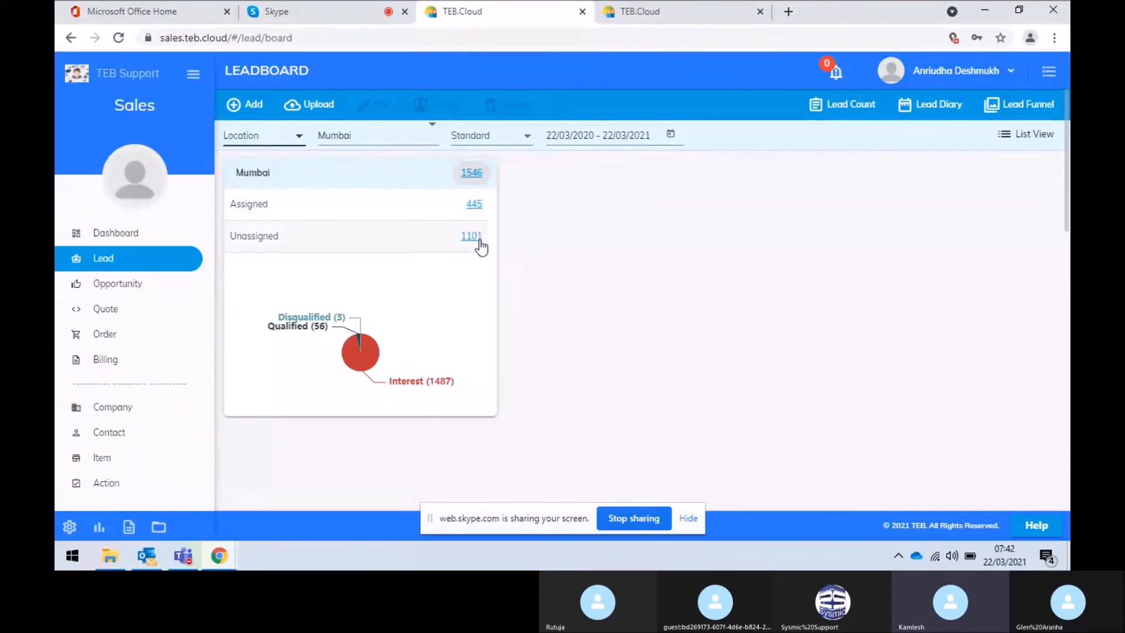
click(293, 136)
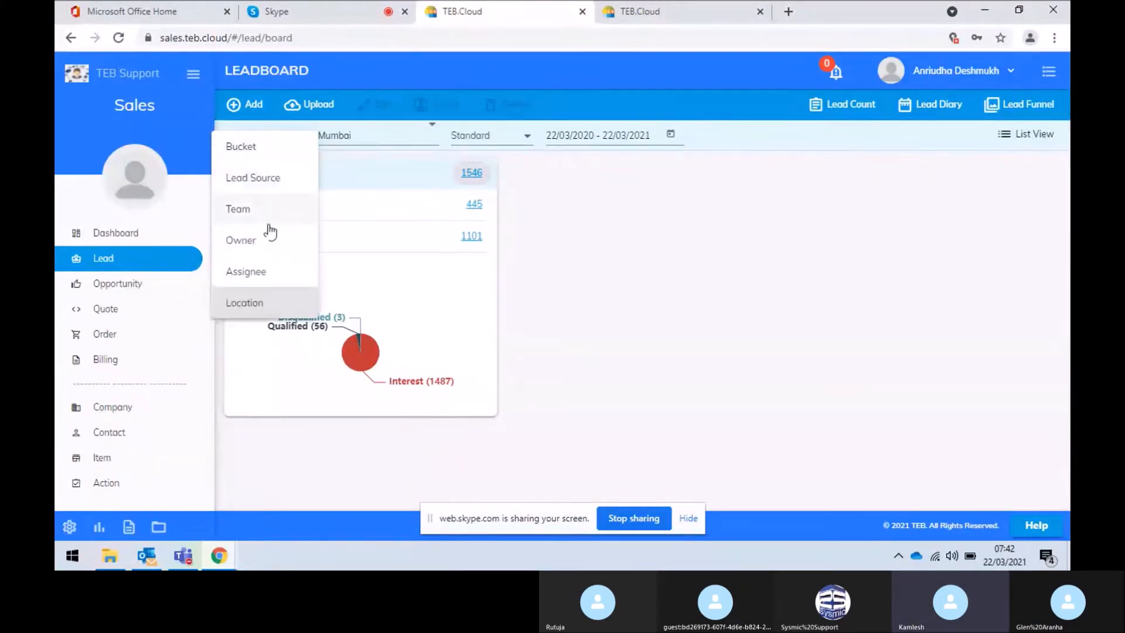
click(262, 275)
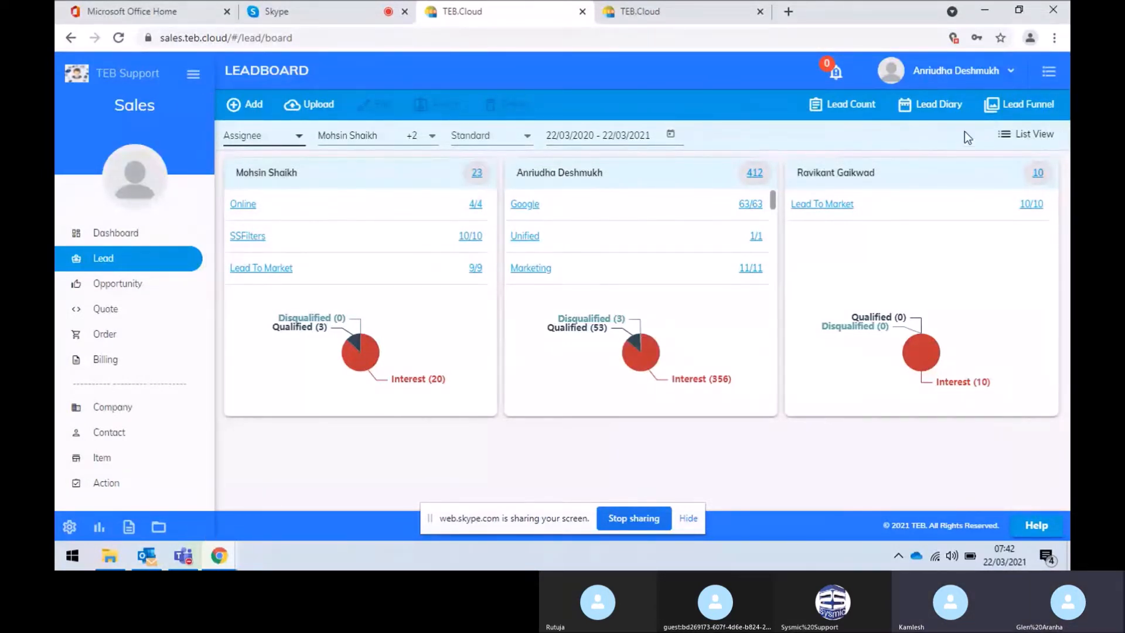
click(1052, 134)
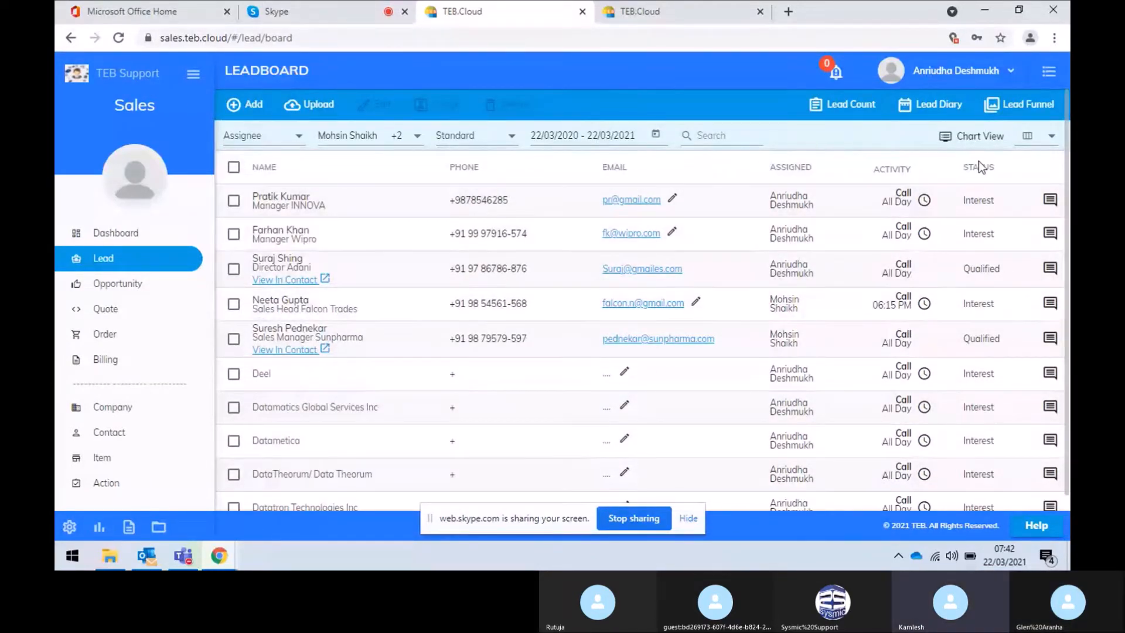
click(977, 137)
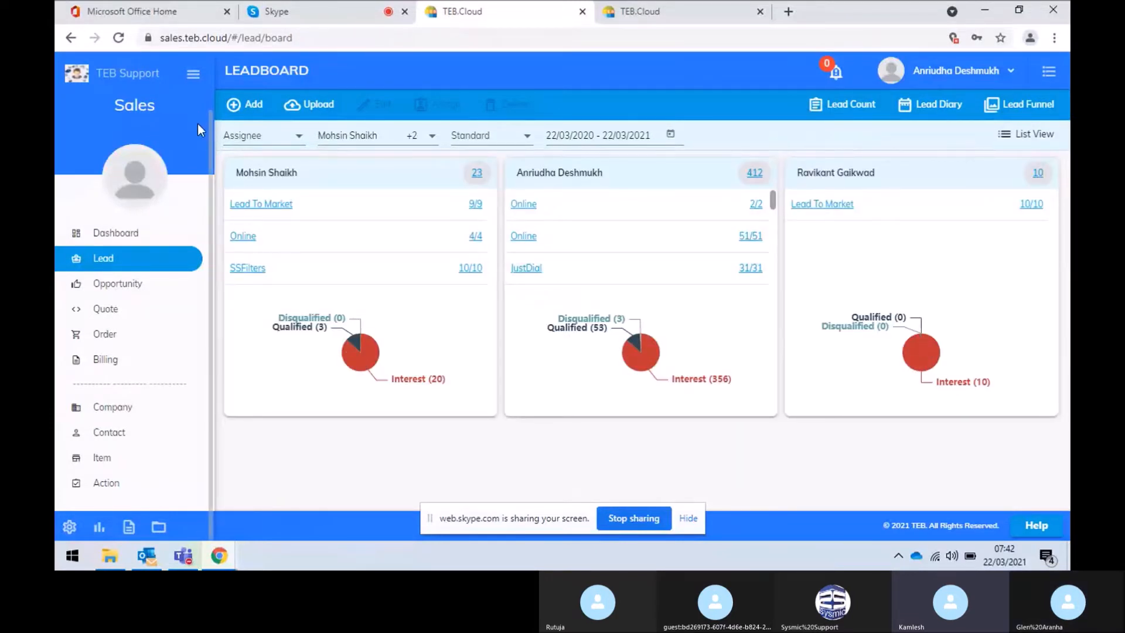
Regroup the leadboard by Bucket and switch to the Lead Funnel view
click(238, 135)
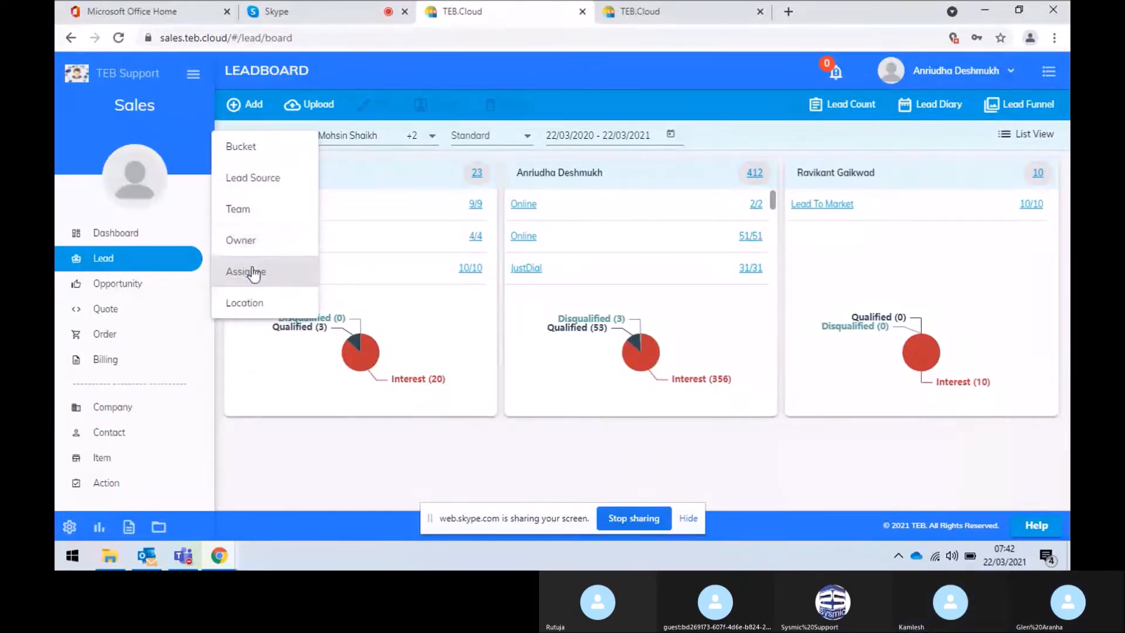
click(252, 151)
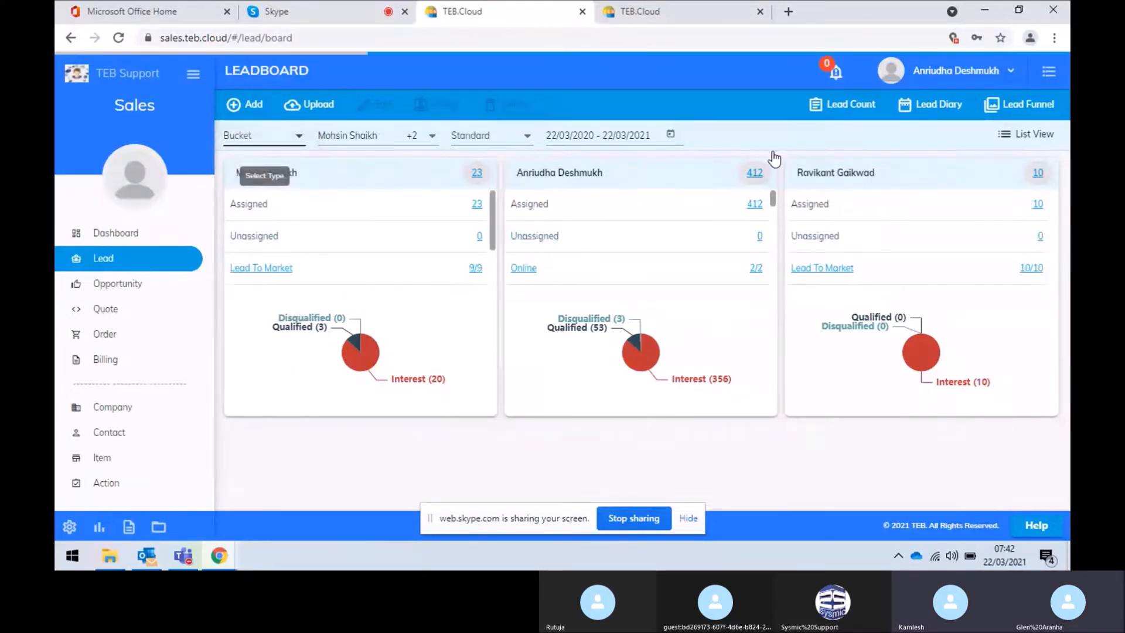
scroll(688, 430, down, 3)
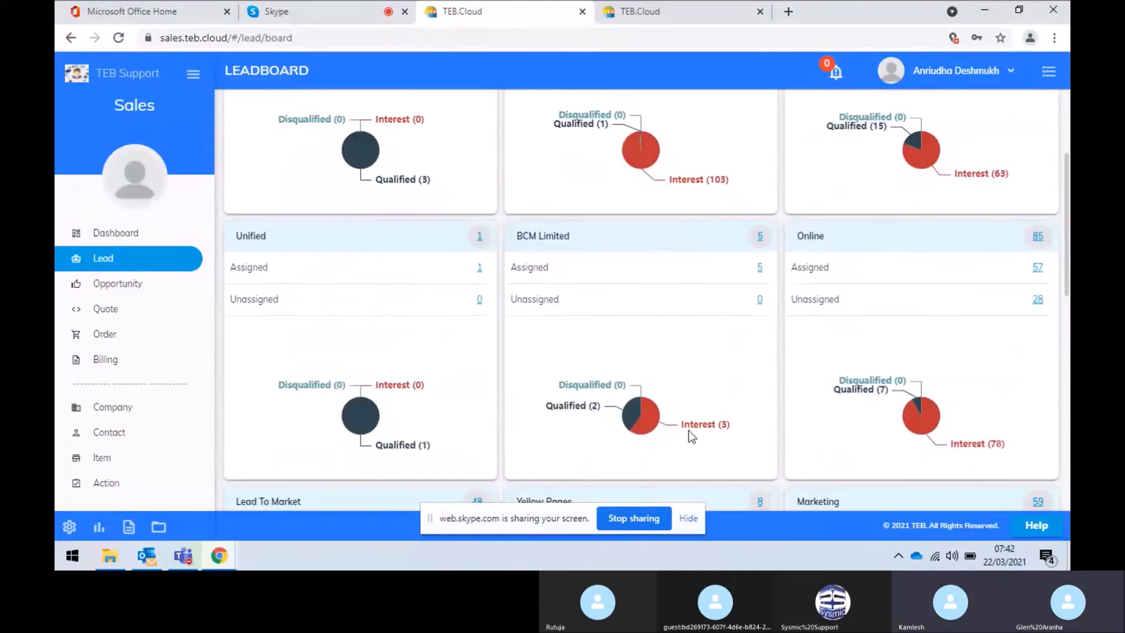
scroll(688, 430, up, 2)
scroll(691, 437, up, 1)
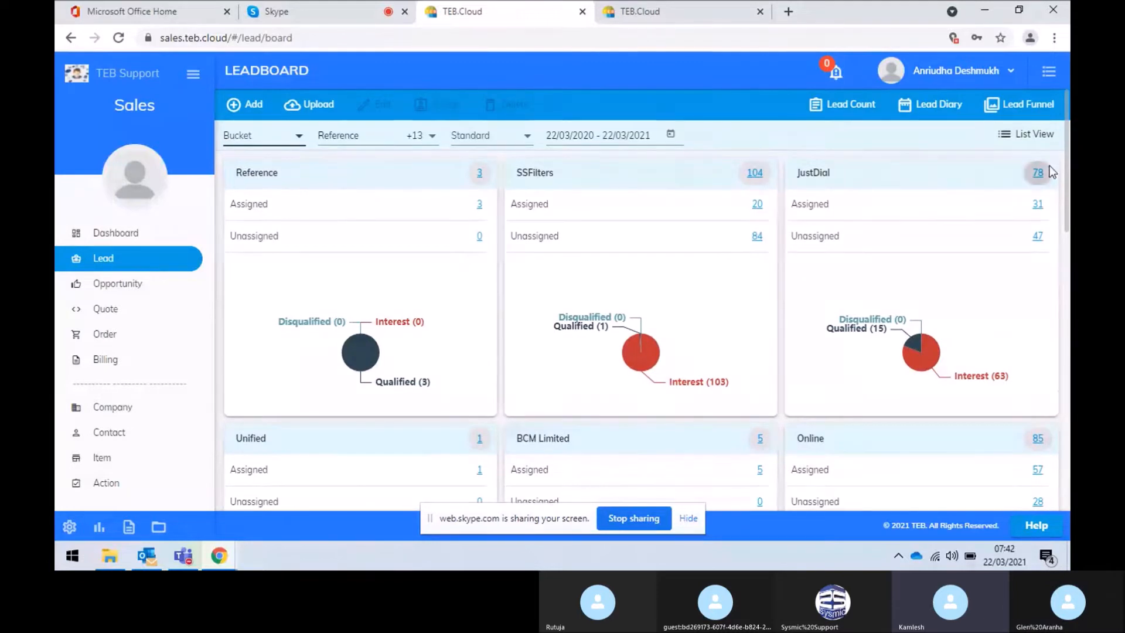
click(1028, 115)
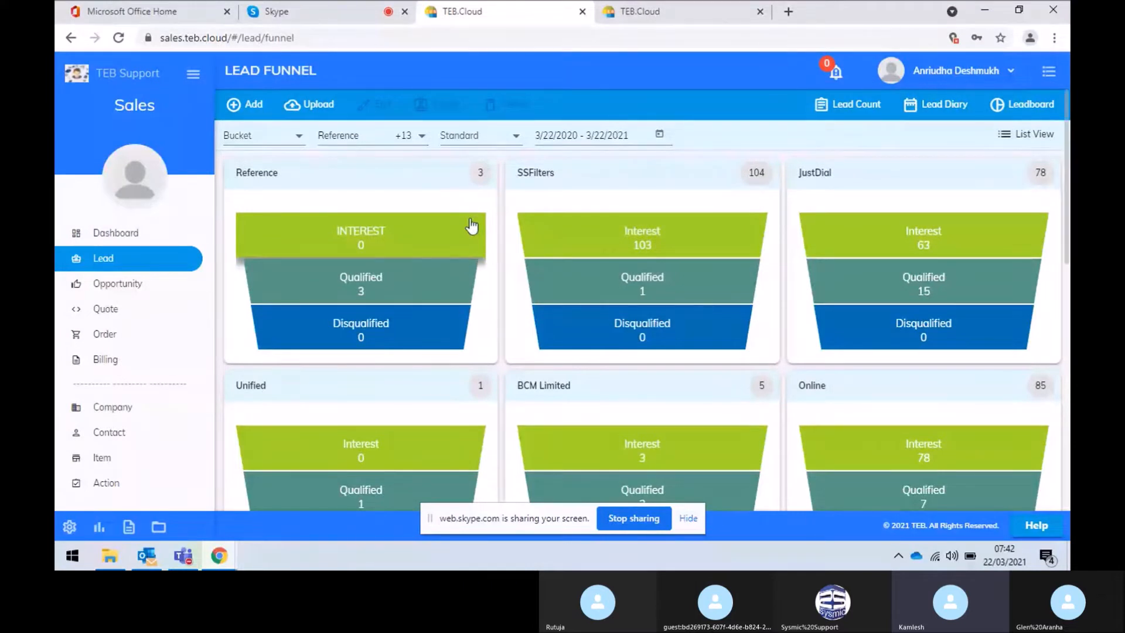
List the three qualified Reference leads from the funnels, then return to the Reference-only funnel
scroll(471, 225, down, 3)
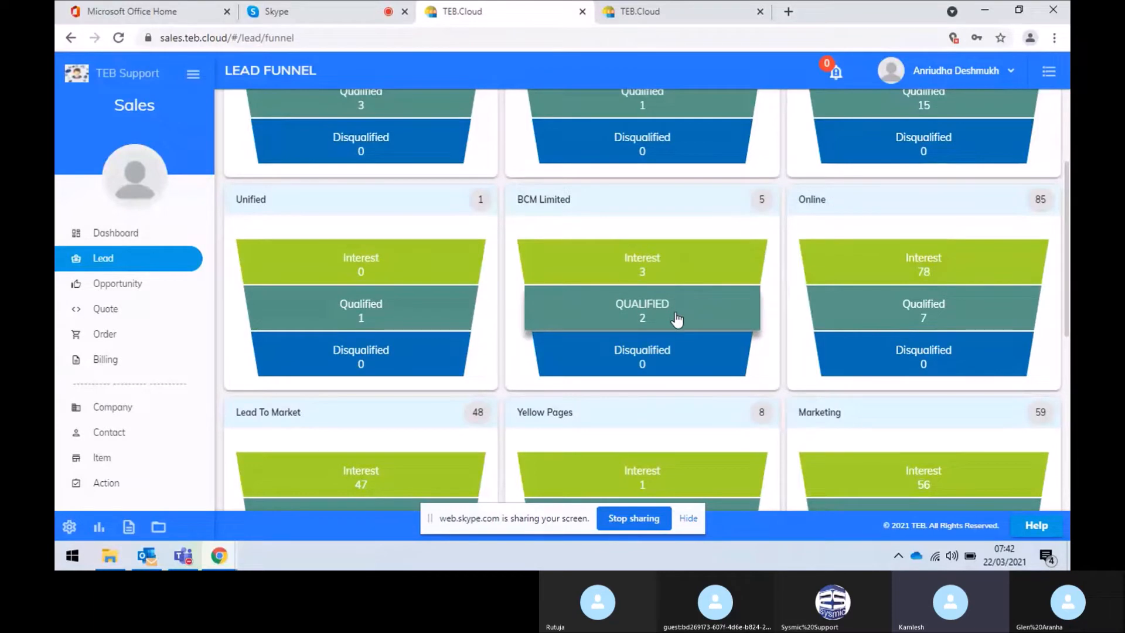
scroll(673, 347, down, 10)
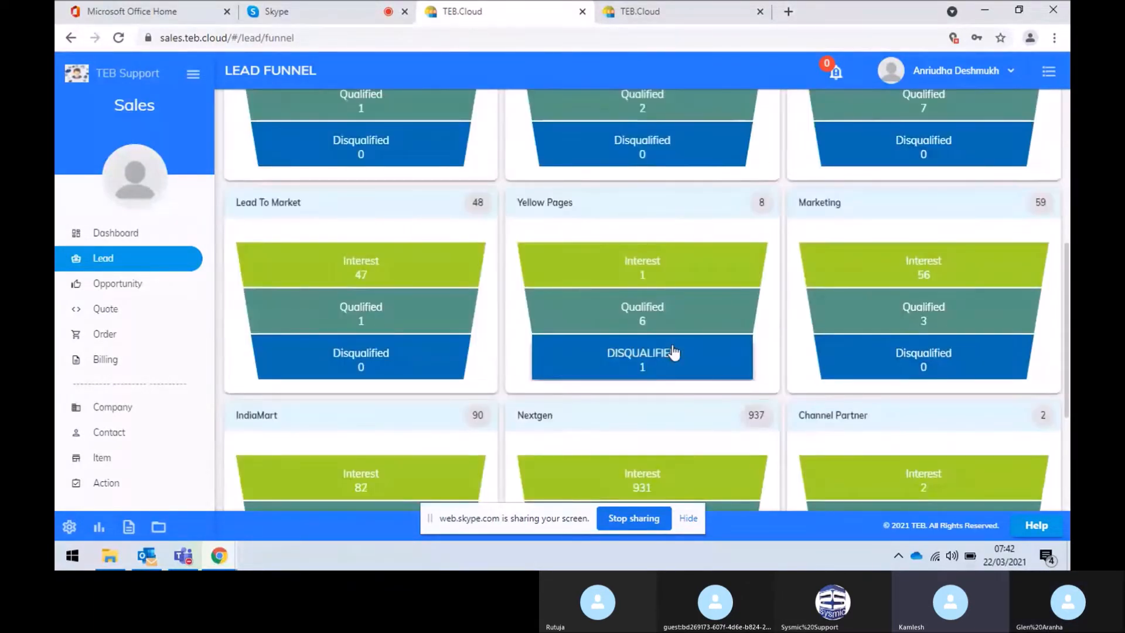
scroll(672, 350, down, 1)
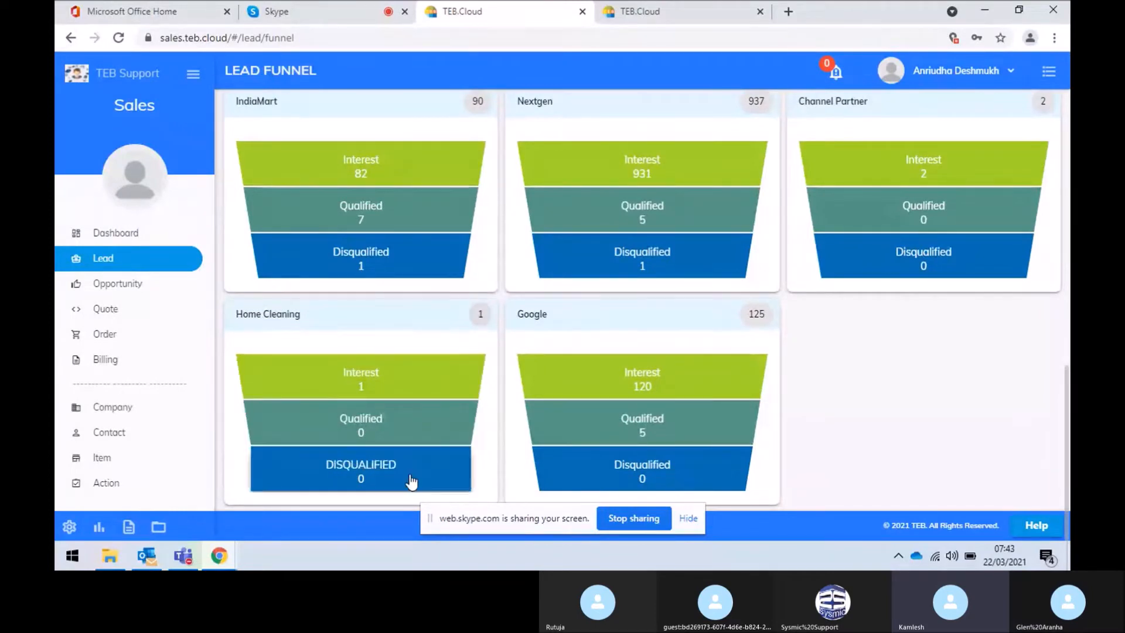
scroll(415, 361, up, 10)
scroll(417, 369, up, 3)
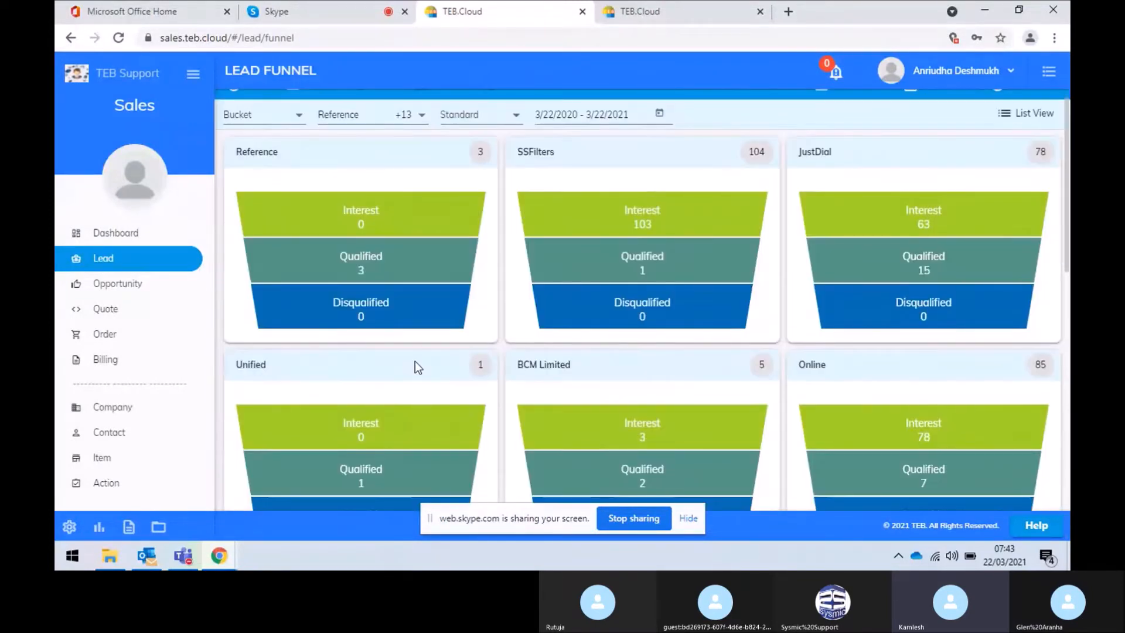
click(413, 258)
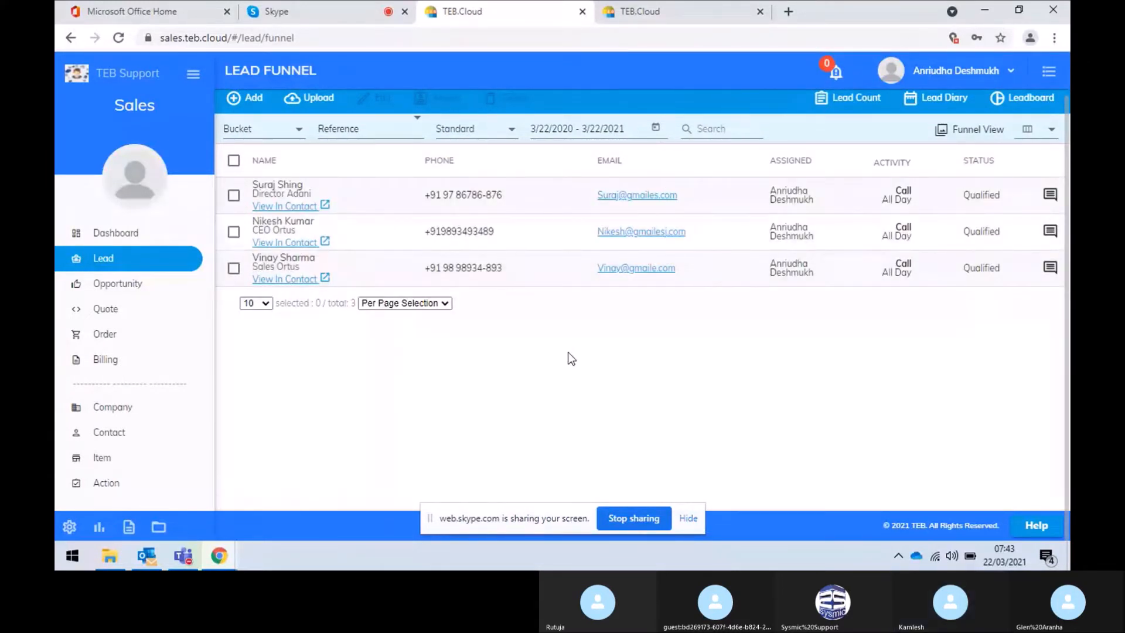
click(972, 129)
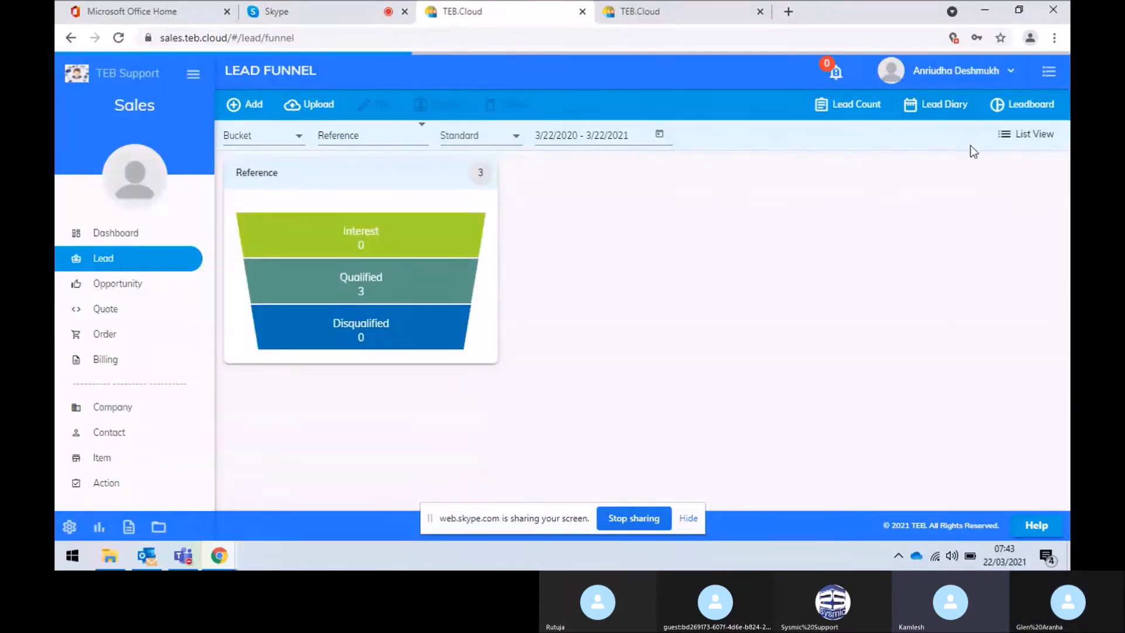
In the Leadboard's Home Cleaning list, show 100 rows per page and select the single lead
click(1022, 117)
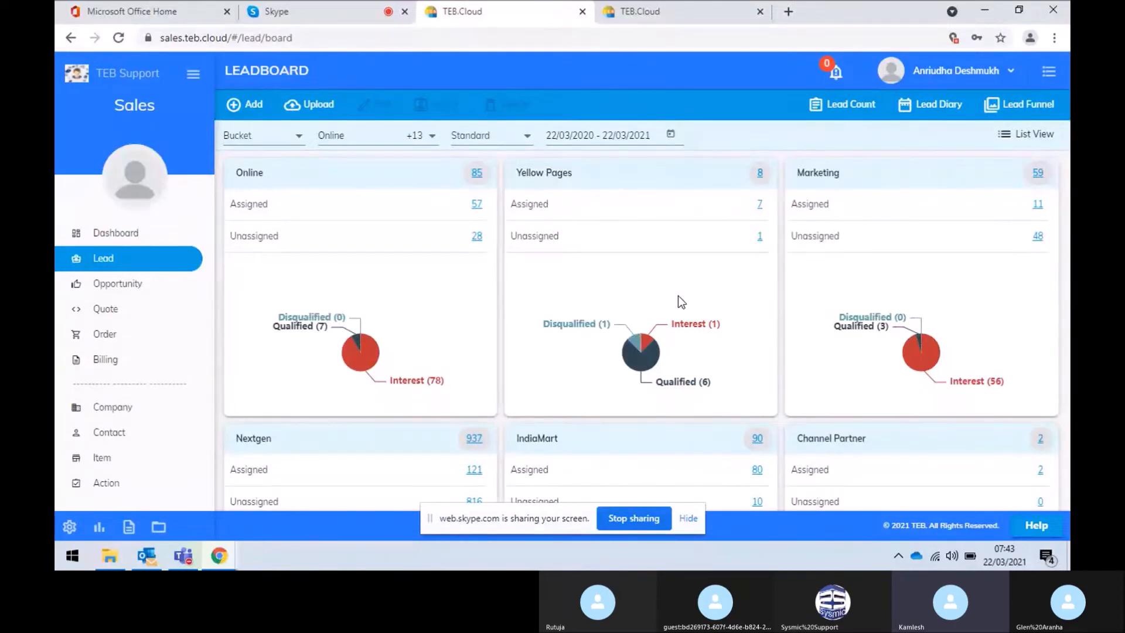
scroll(678, 295, down, 8)
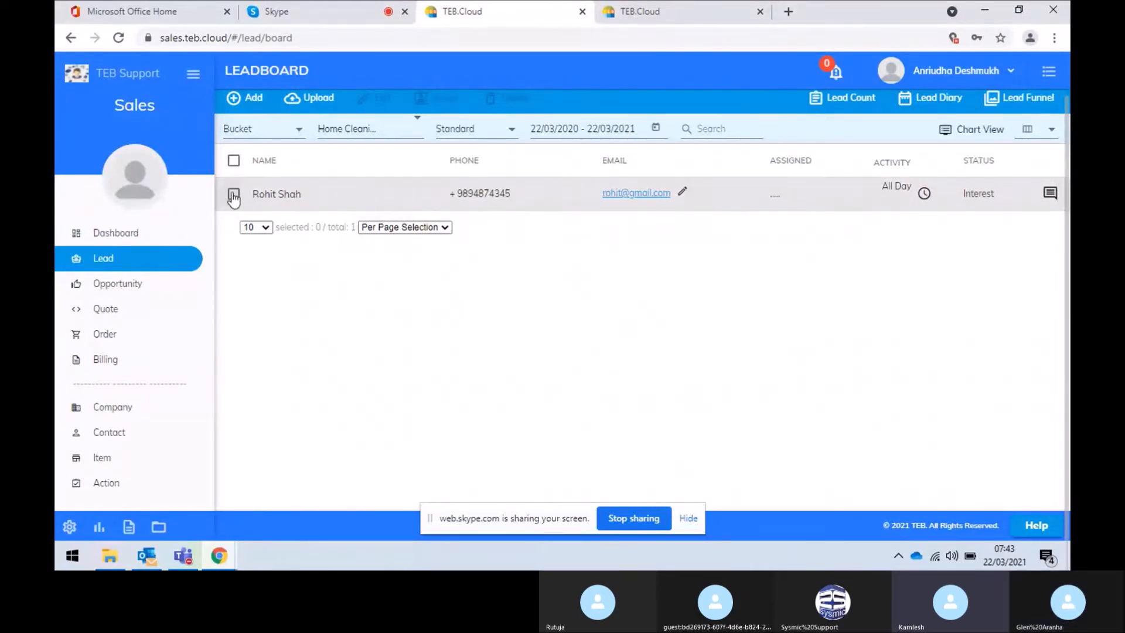
click(233, 194)
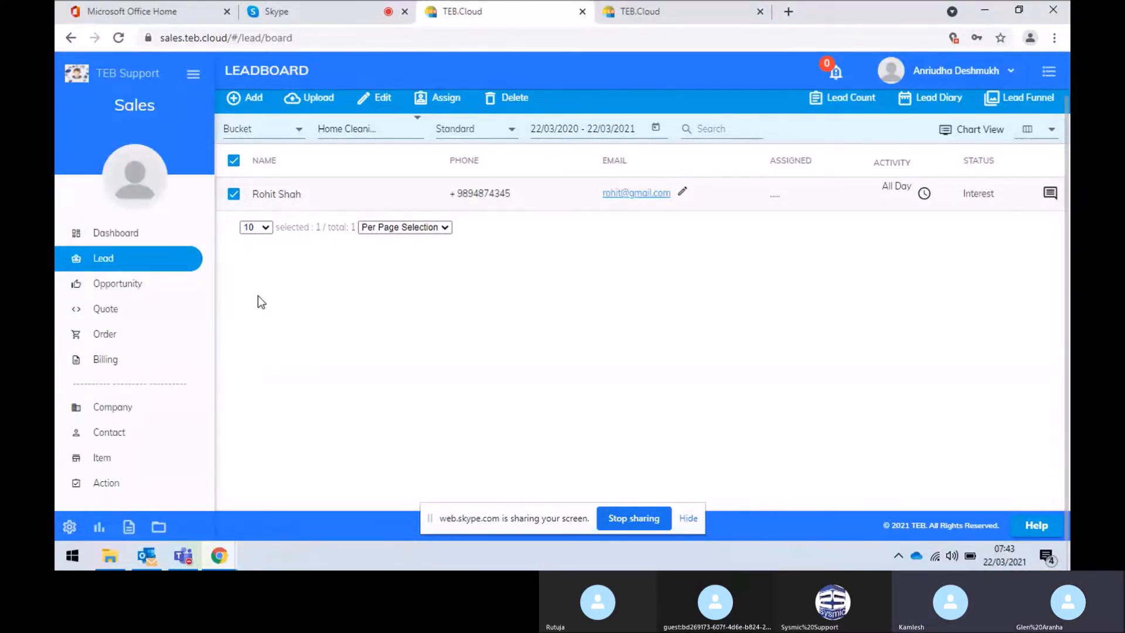
click(266, 228)
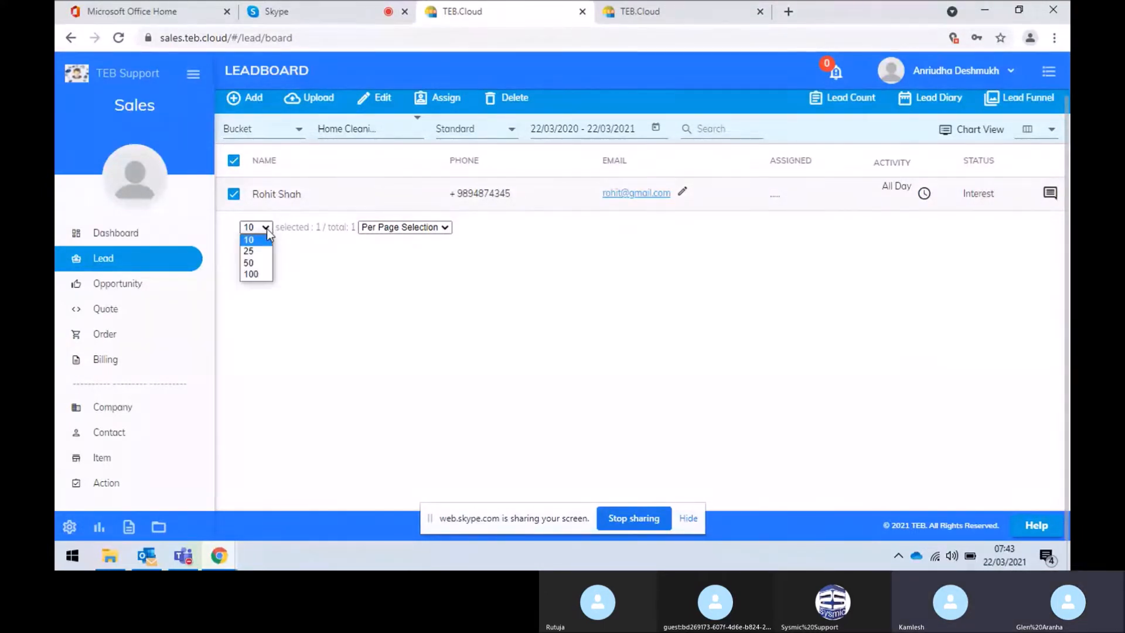
click(261, 274)
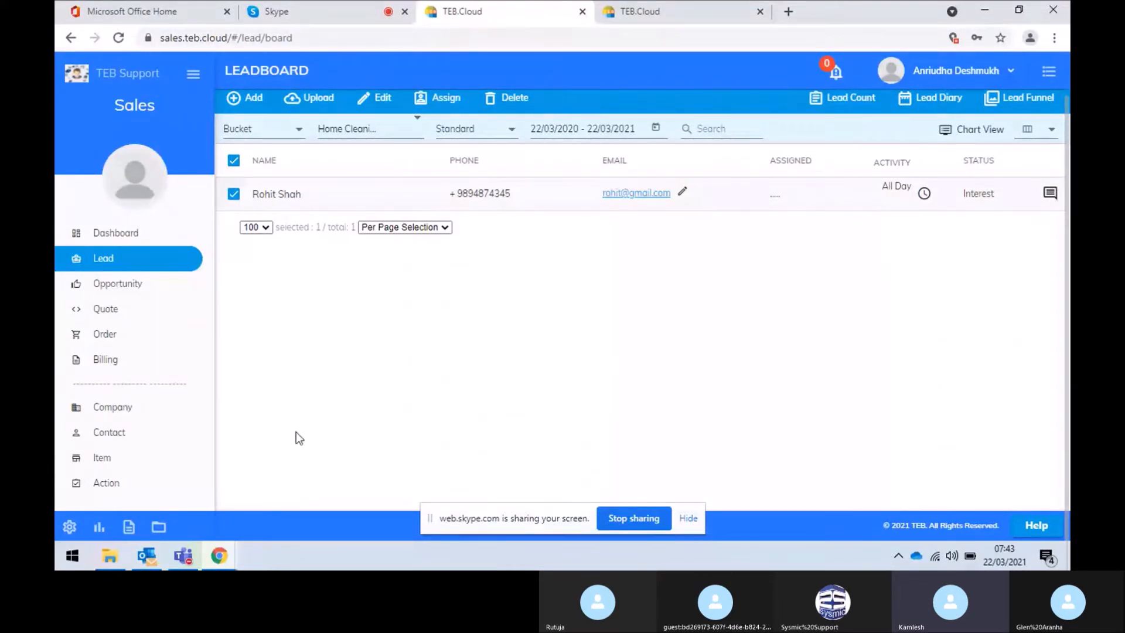
click(234, 162)
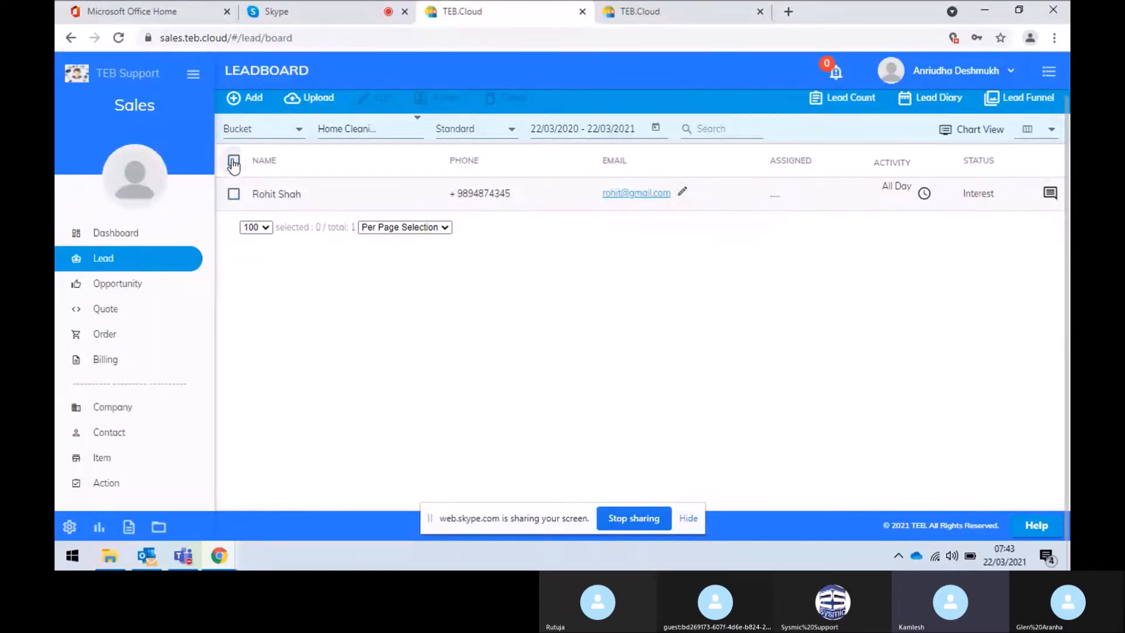
click(234, 161)
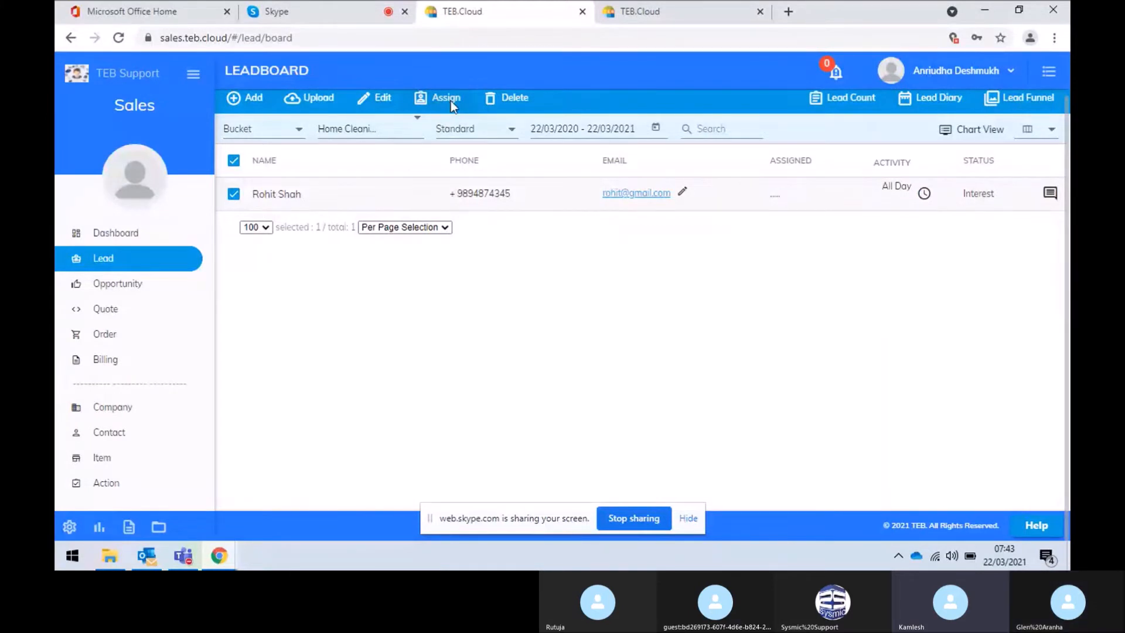
click(451, 101)
click(417, 263)
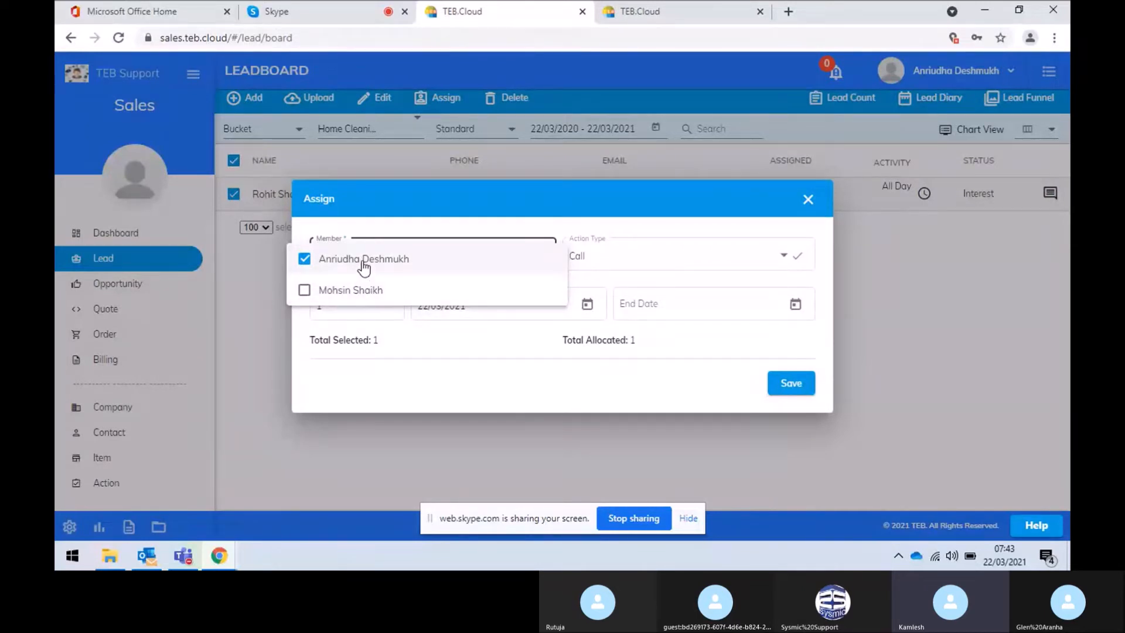
click(410, 384)
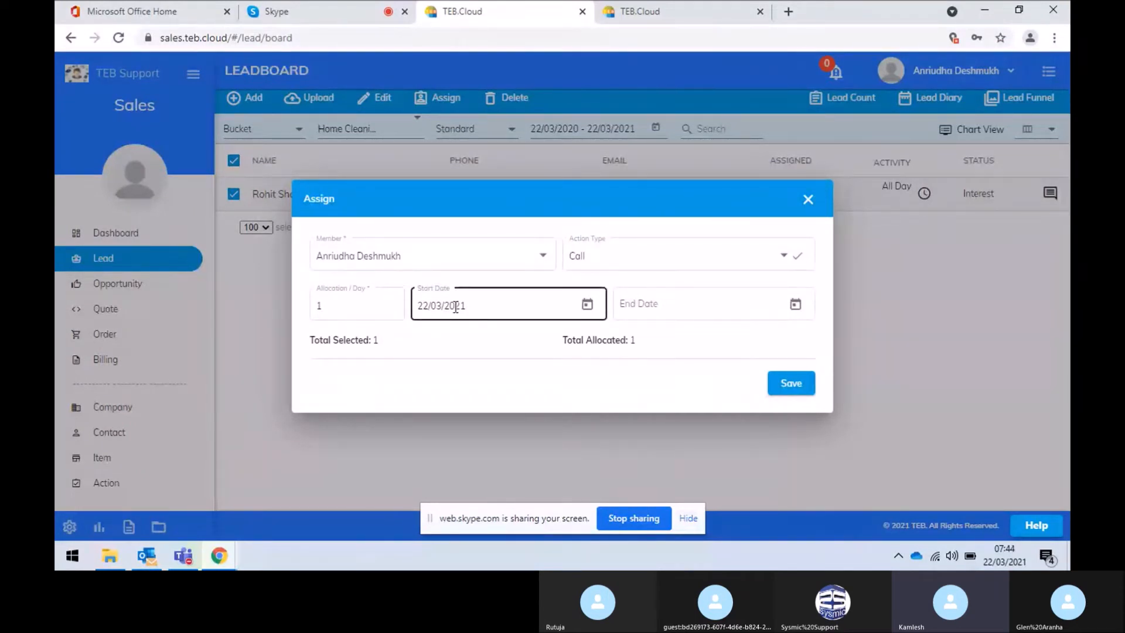
click(587, 305)
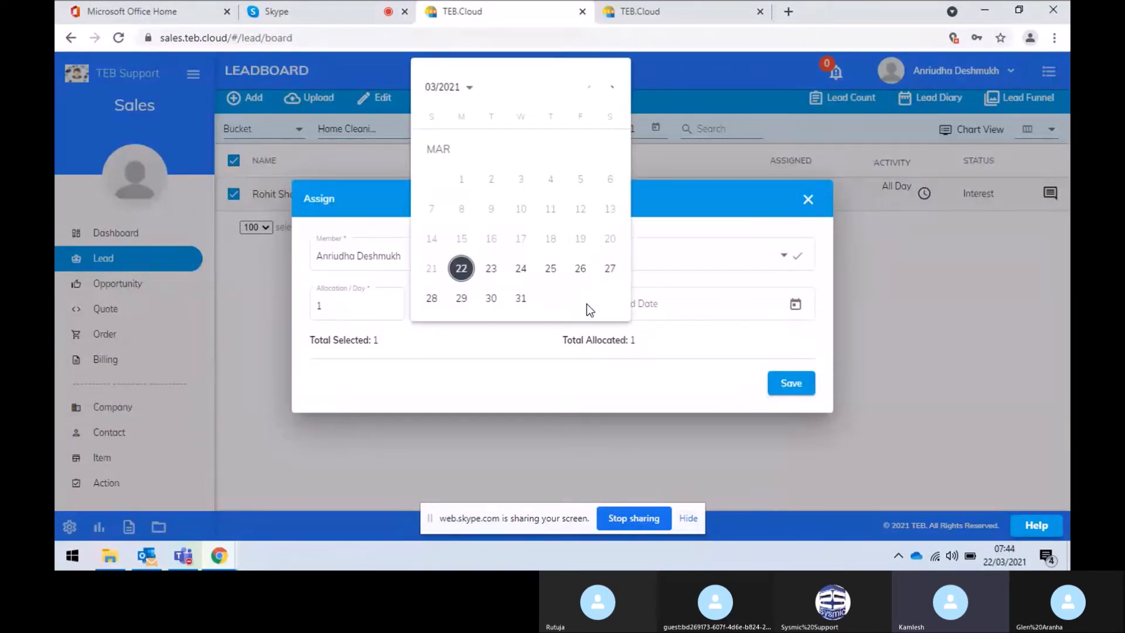
click(490, 273)
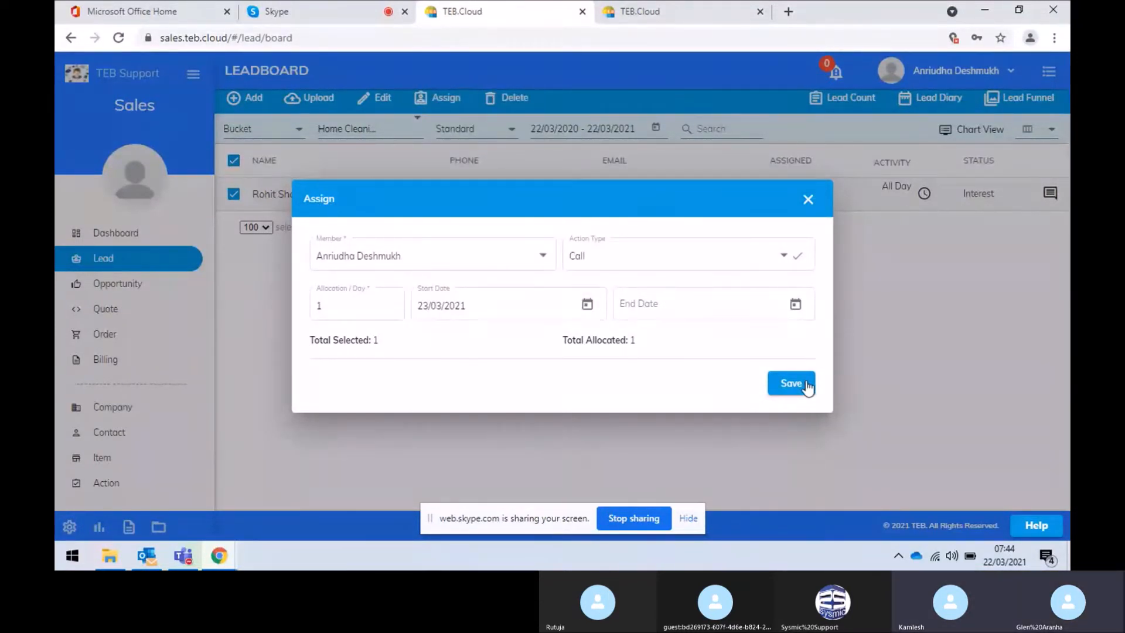
click(353, 306)
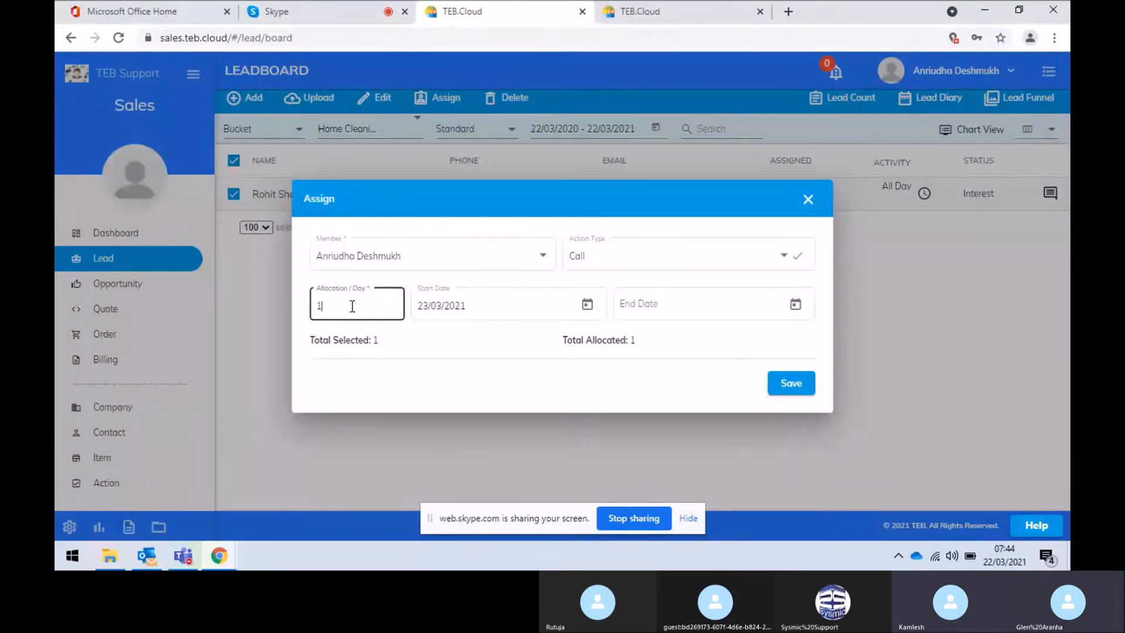
text(0)
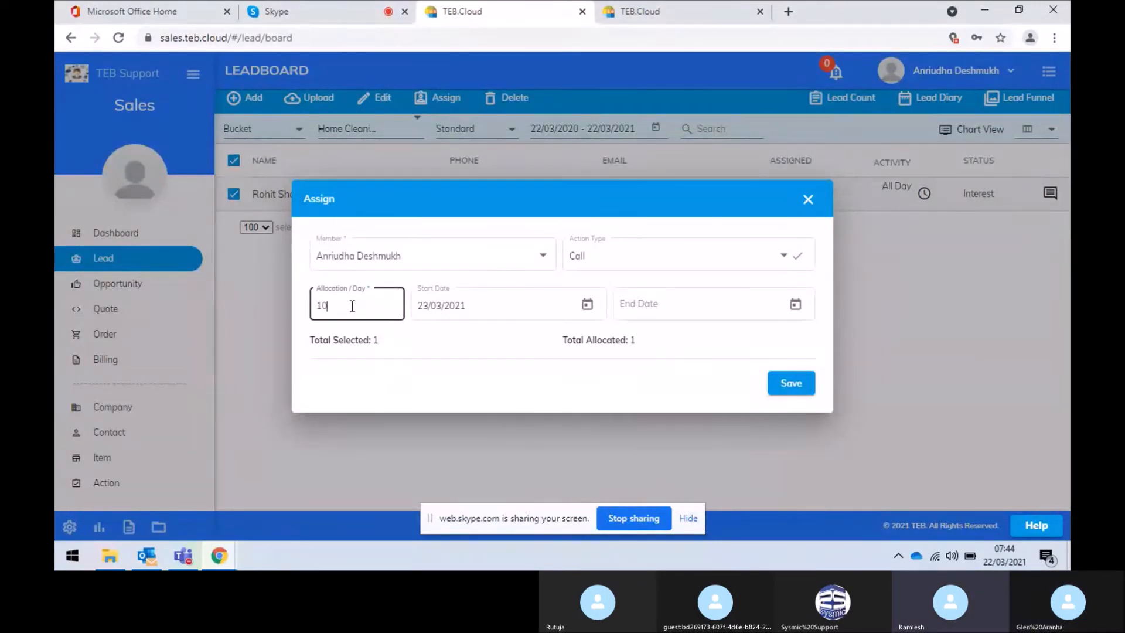
click(808, 200)
click(533, 319)
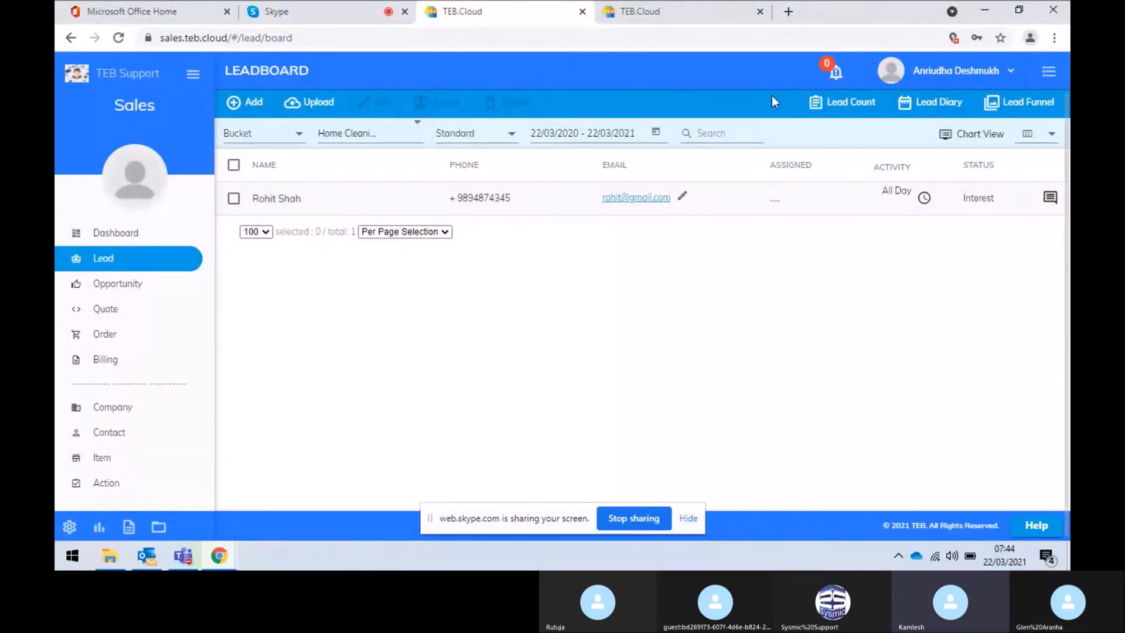
Return to the Leadboard overview via Chart View and Lead Diary, and list the 28 unassigned Online leads
click(975, 140)
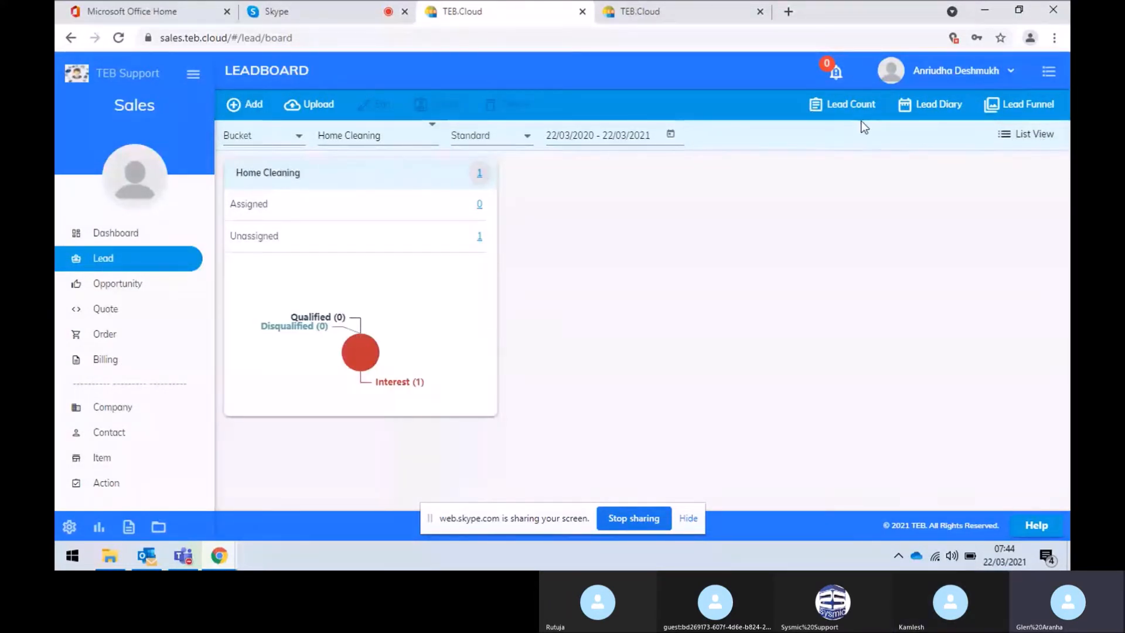
click(925, 109)
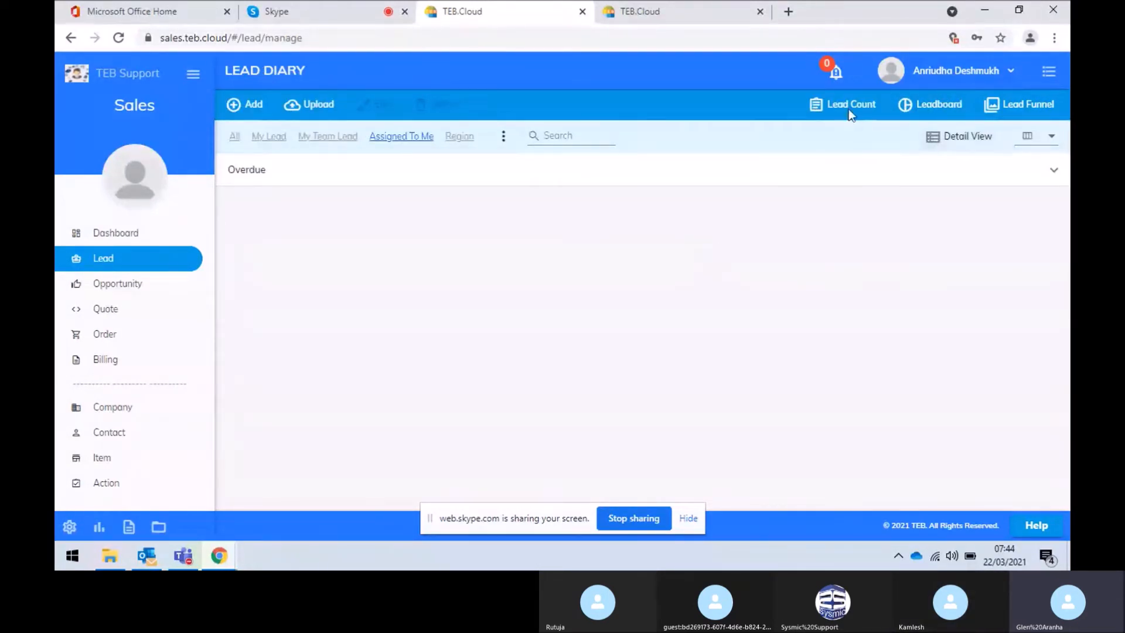
click(931, 111)
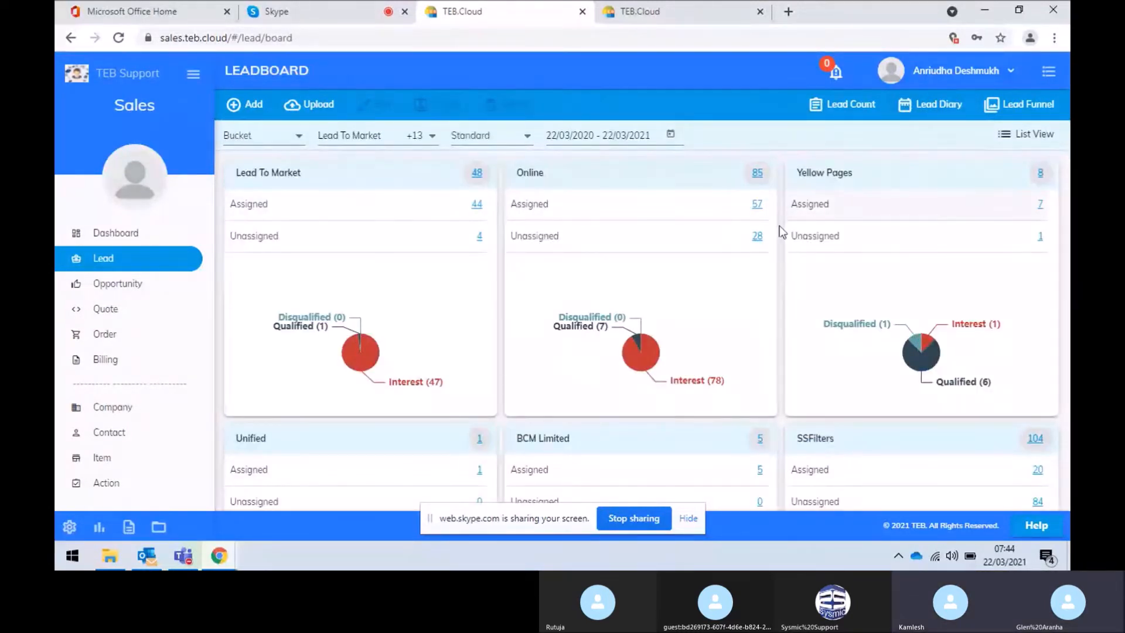
click(759, 236)
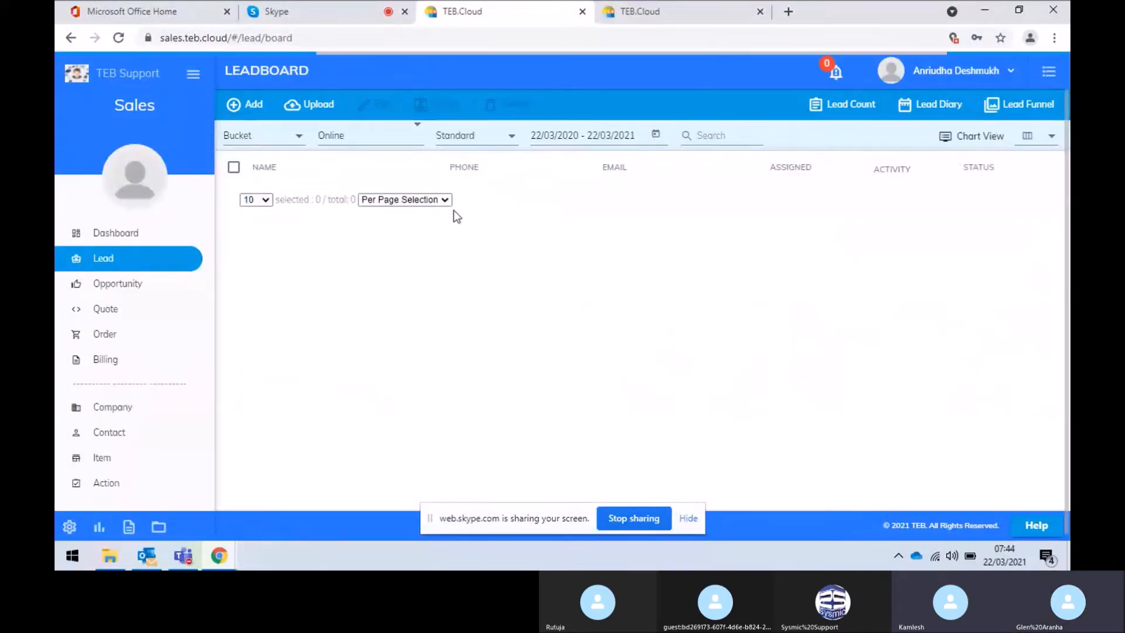
Raise the page size so all 28 Online leads appear on one page
scroll(378, 350, down, 1)
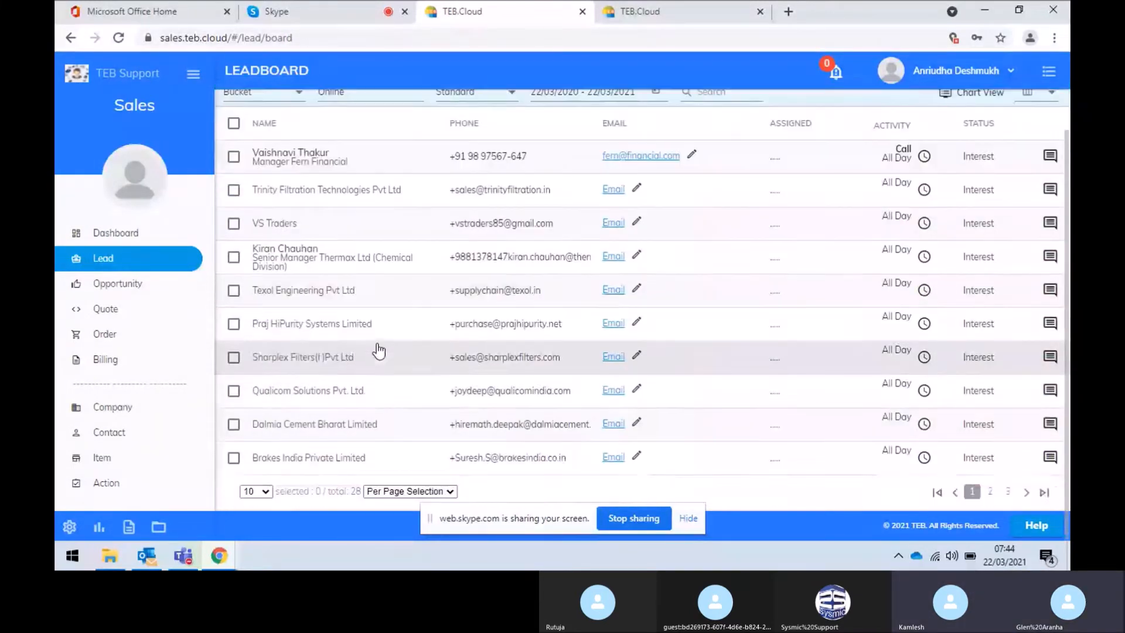
scroll(376, 347, up, 1)
scroll(376, 346, down, 1)
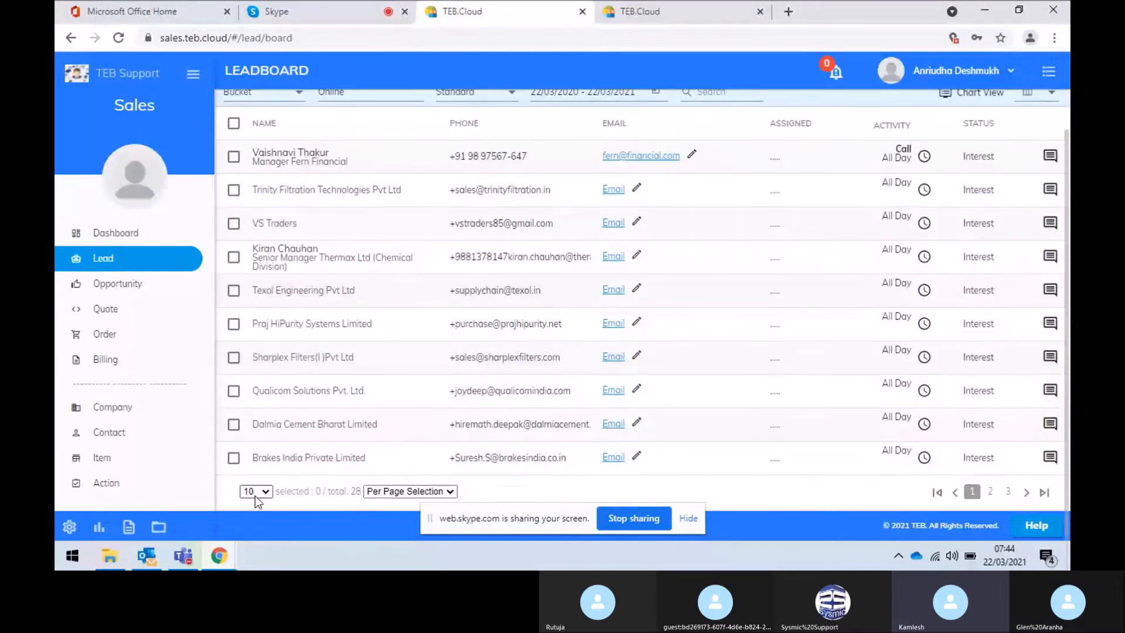
click(262, 493)
click(258, 474)
scroll(354, 377, down, 6)
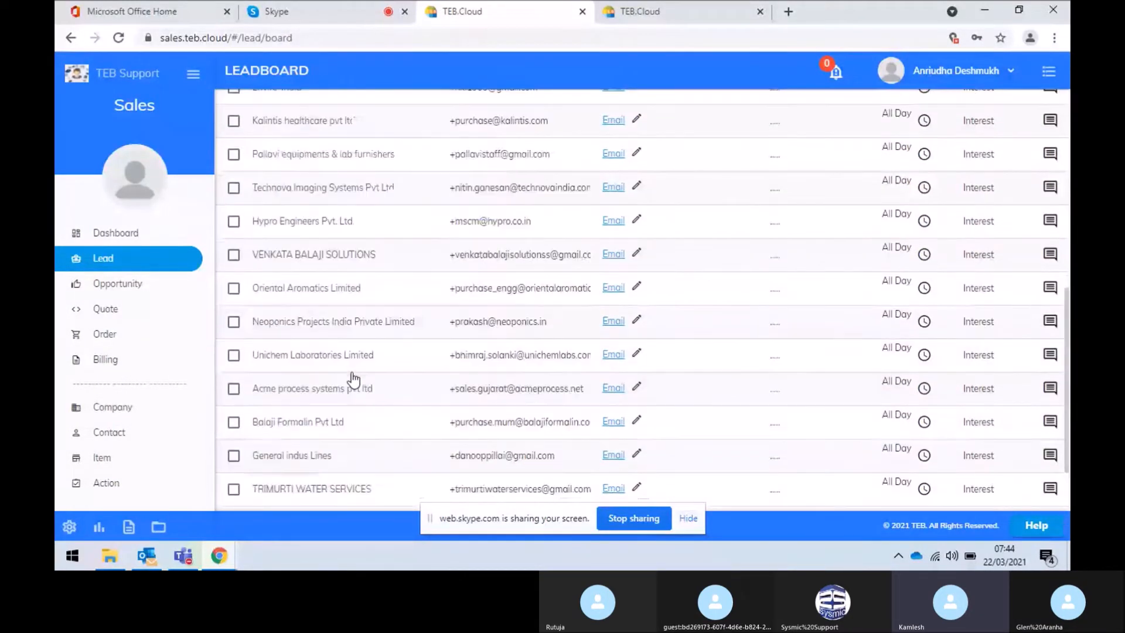
scroll(354, 377, up, 7)
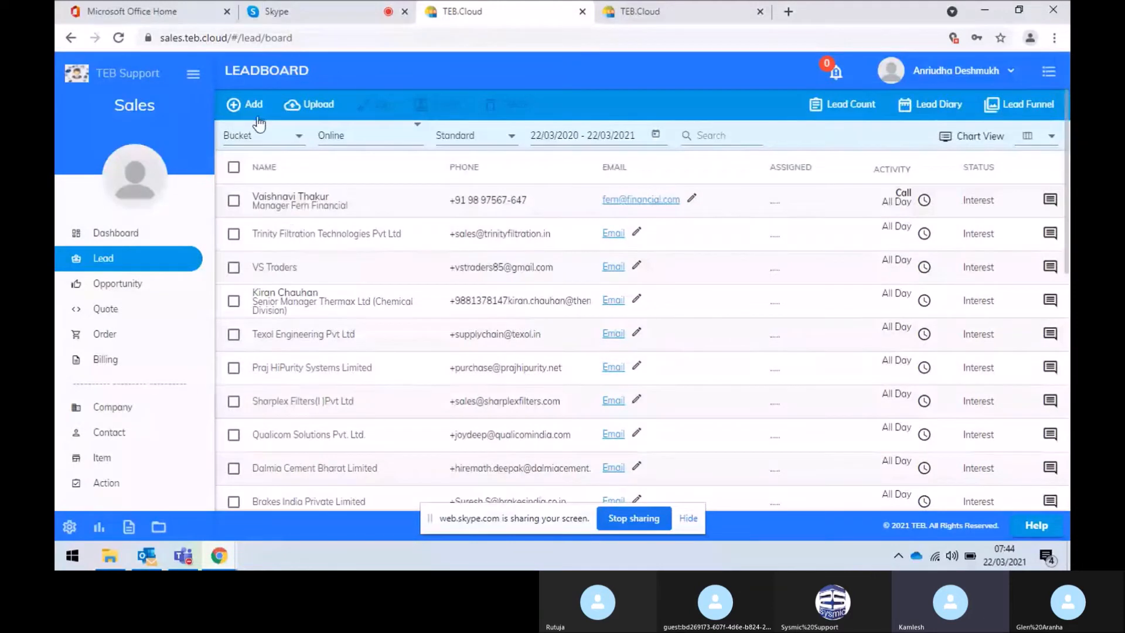
Select all 28 Online leads for assignment and set the start date to 23/03/2021
click(233, 169)
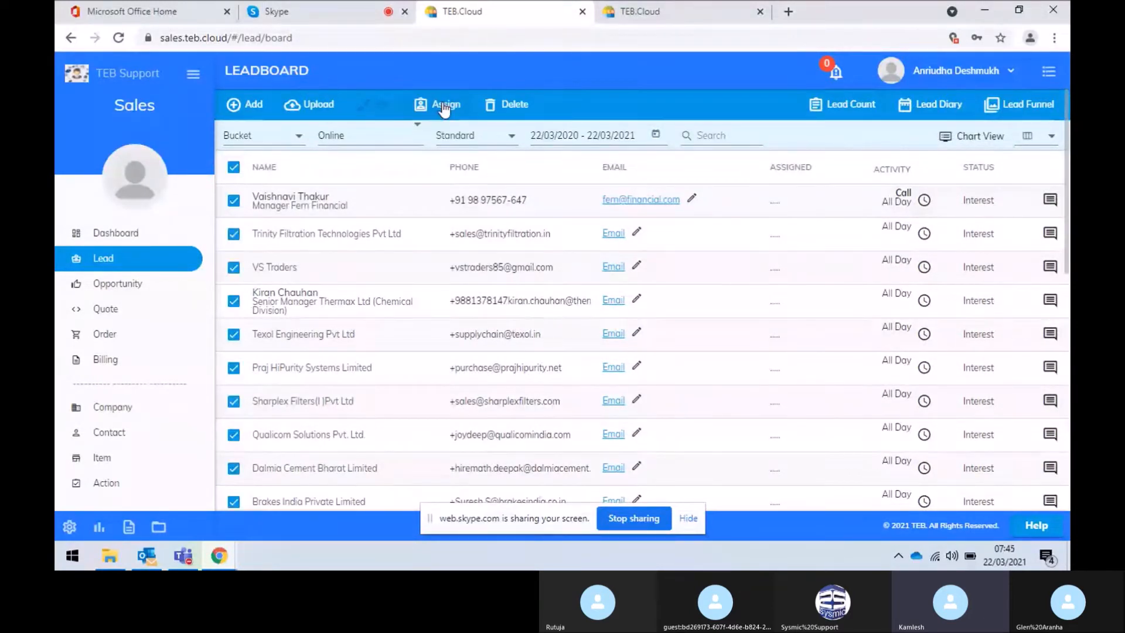
click(442, 102)
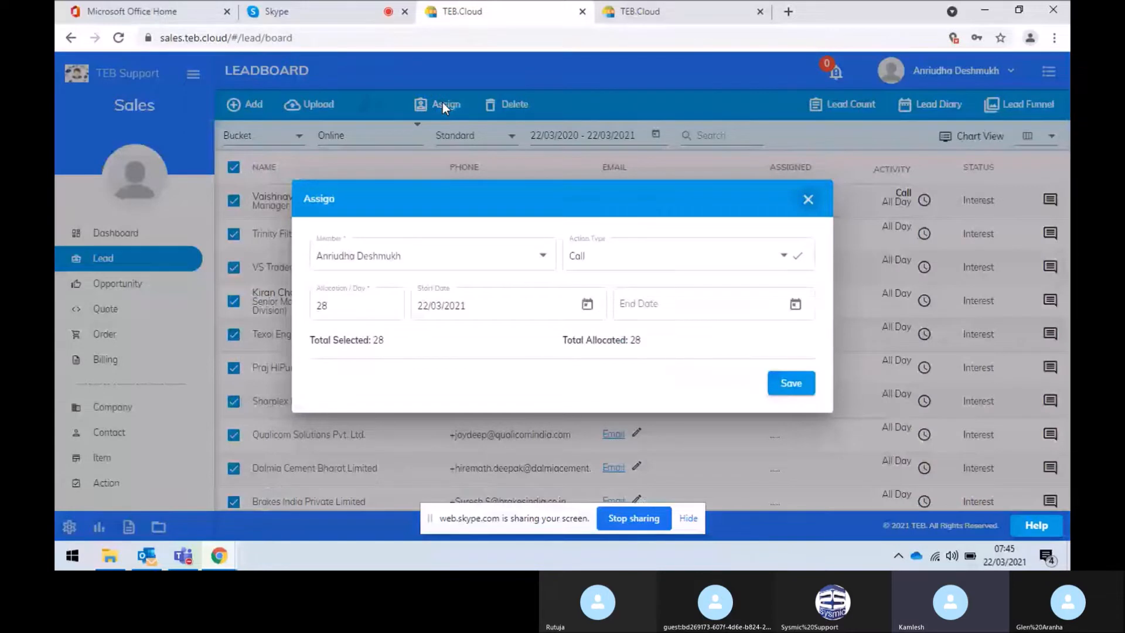
click(351, 305)
click(492, 304)
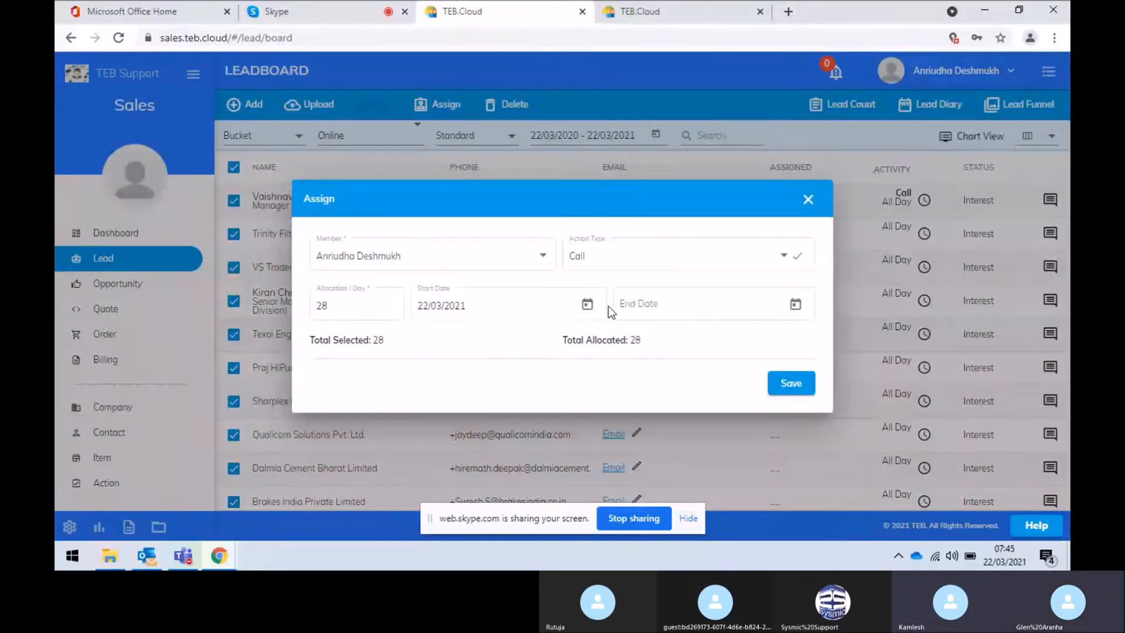
click(587, 305)
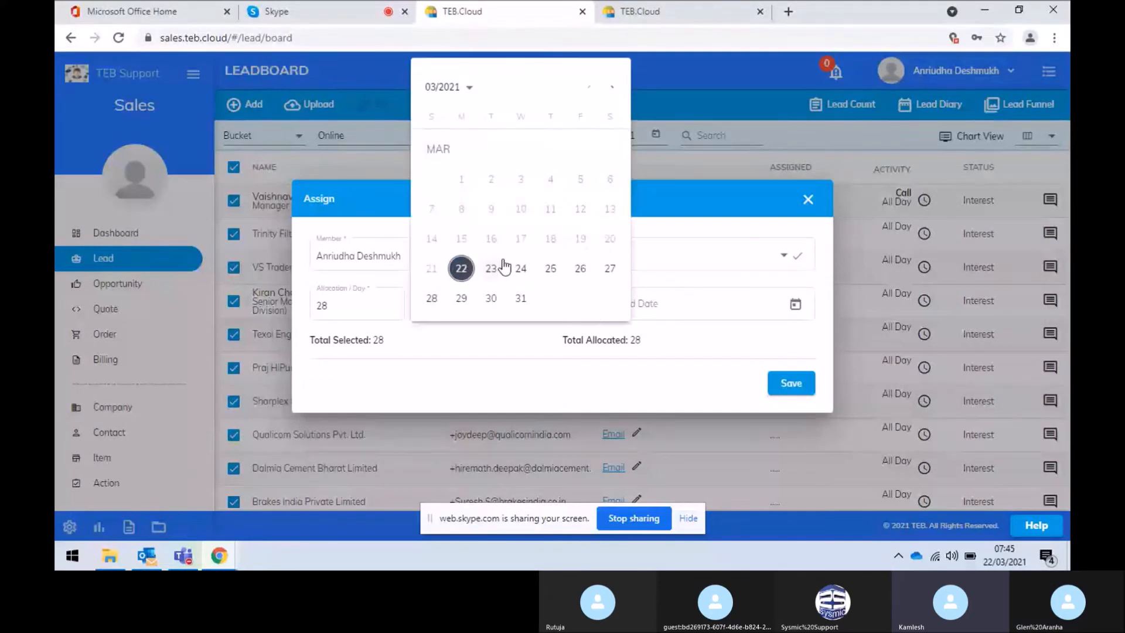
click(501, 268)
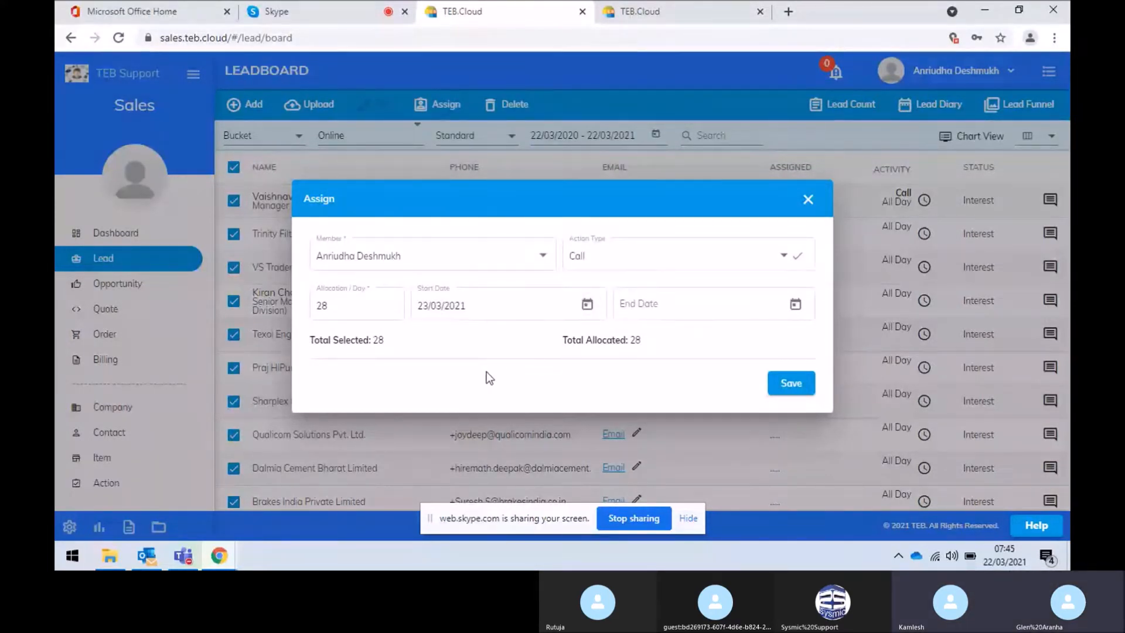
Change Allocation / Day from 28 to 5 and save the assignment
click(354, 304)
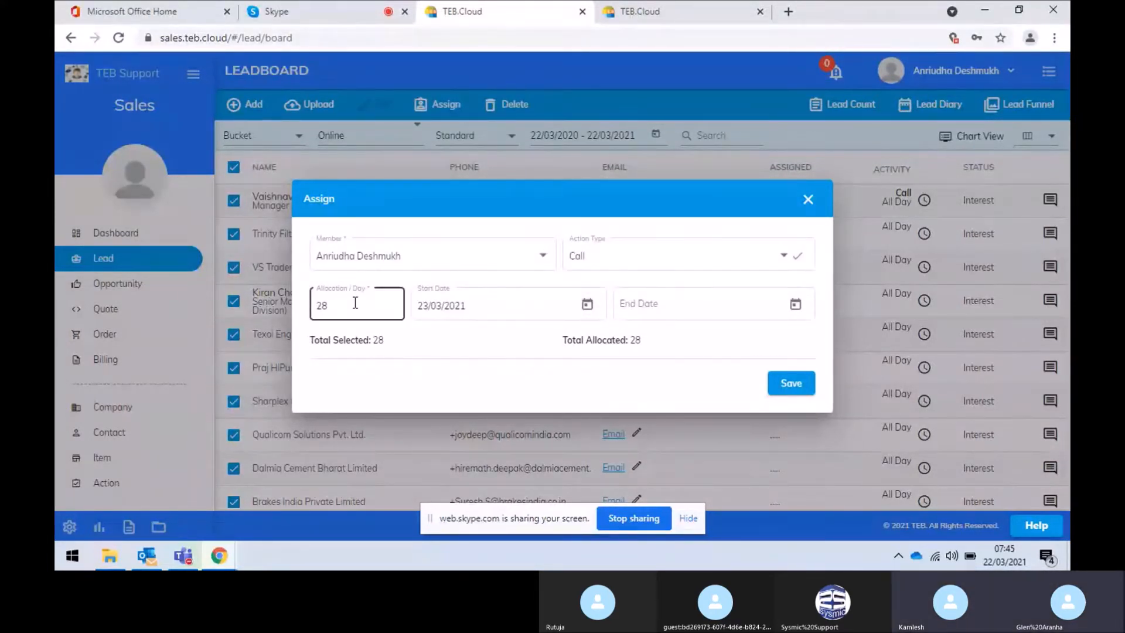
click(355, 309)
key(BackSpace)
key(BackSpace)
text(5)
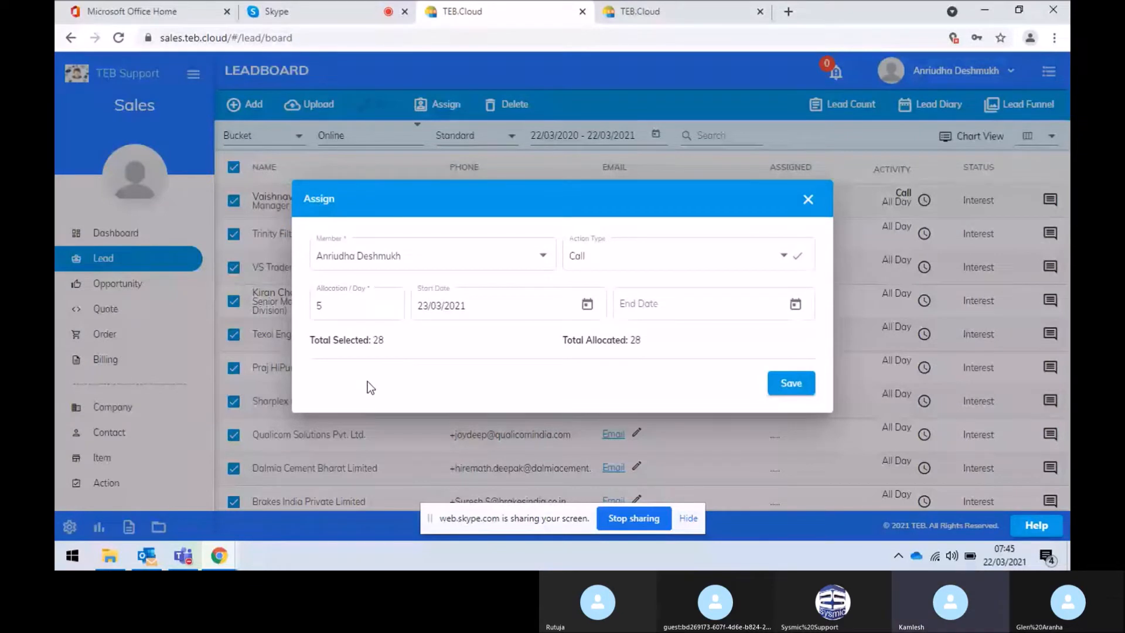
click(426, 318)
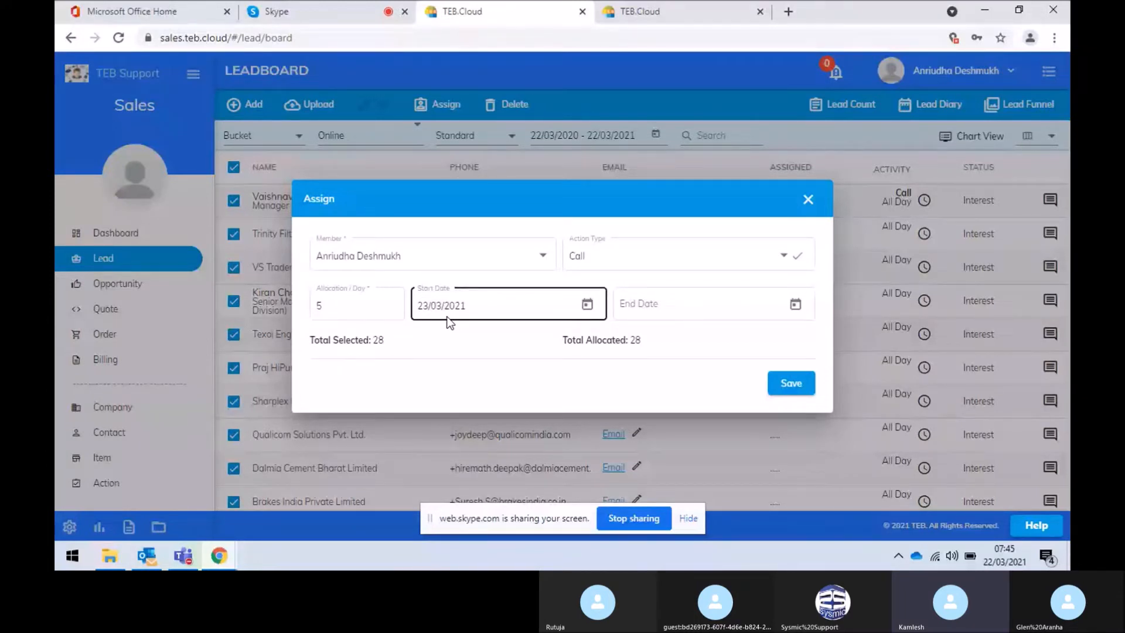
click(791, 385)
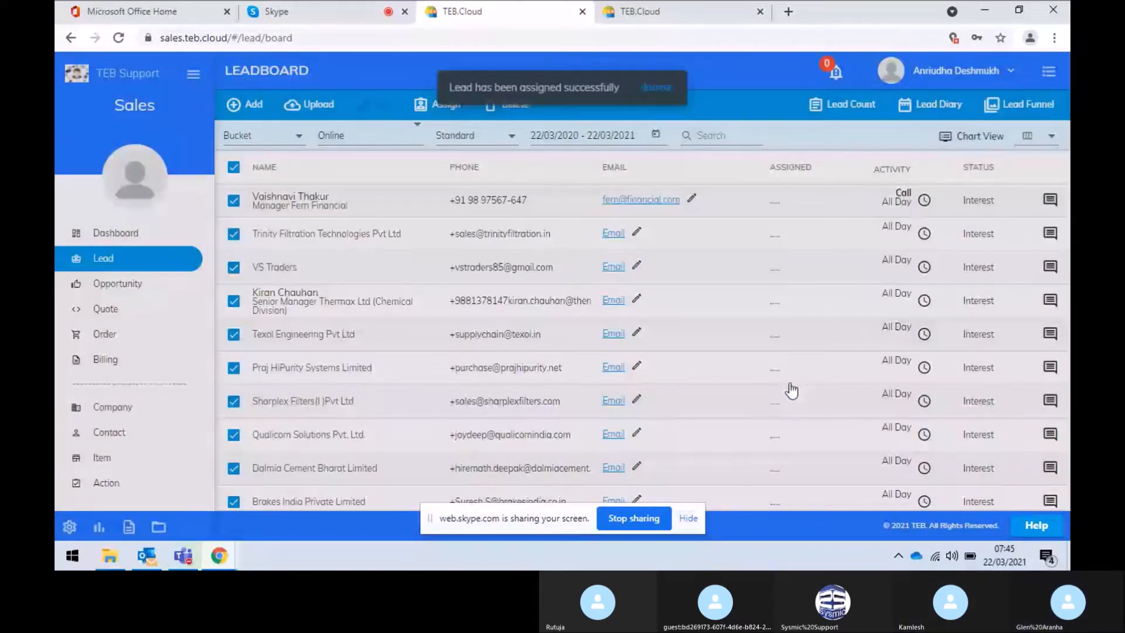
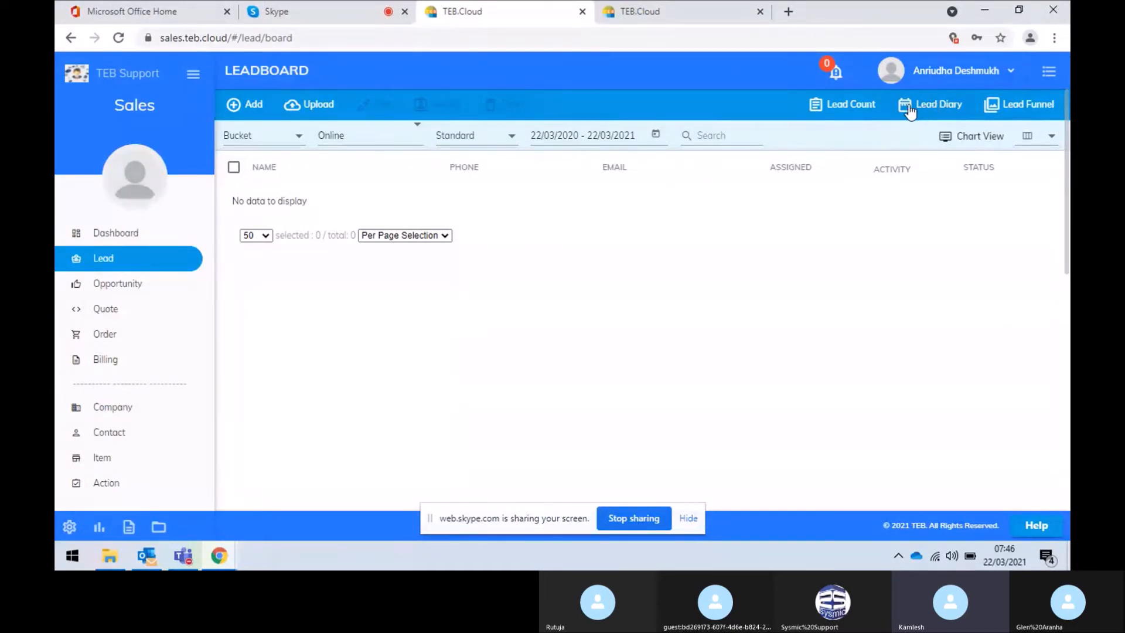
Open the Lead Diary, check the 23 and 24 Mar 2021 leads, then switch to the Administration site
click(942, 111)
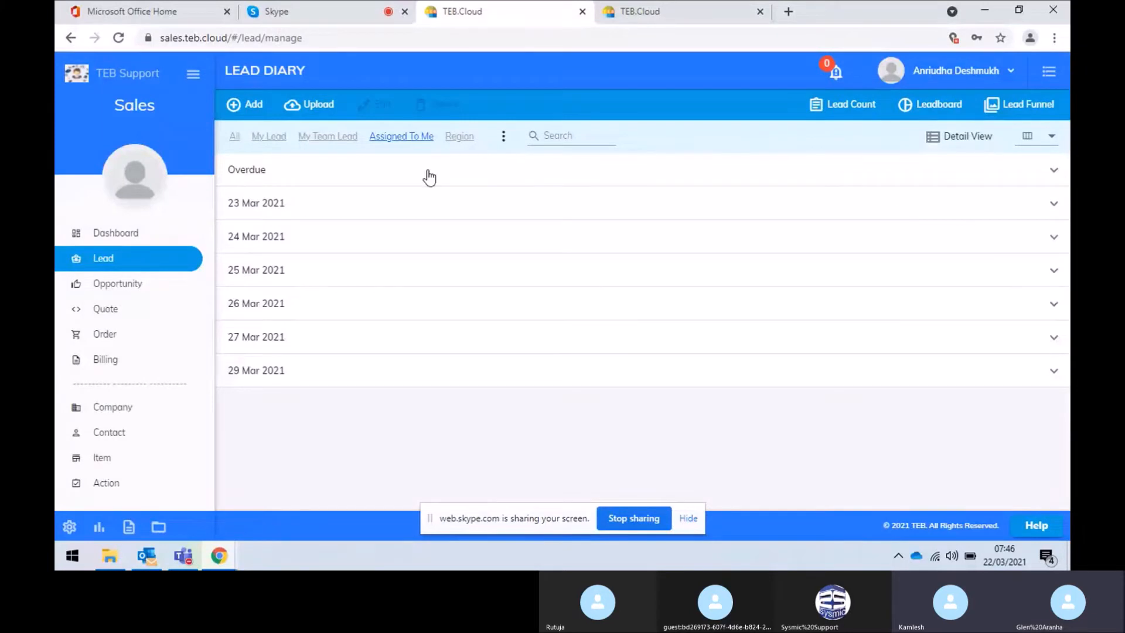
click(304, 213)
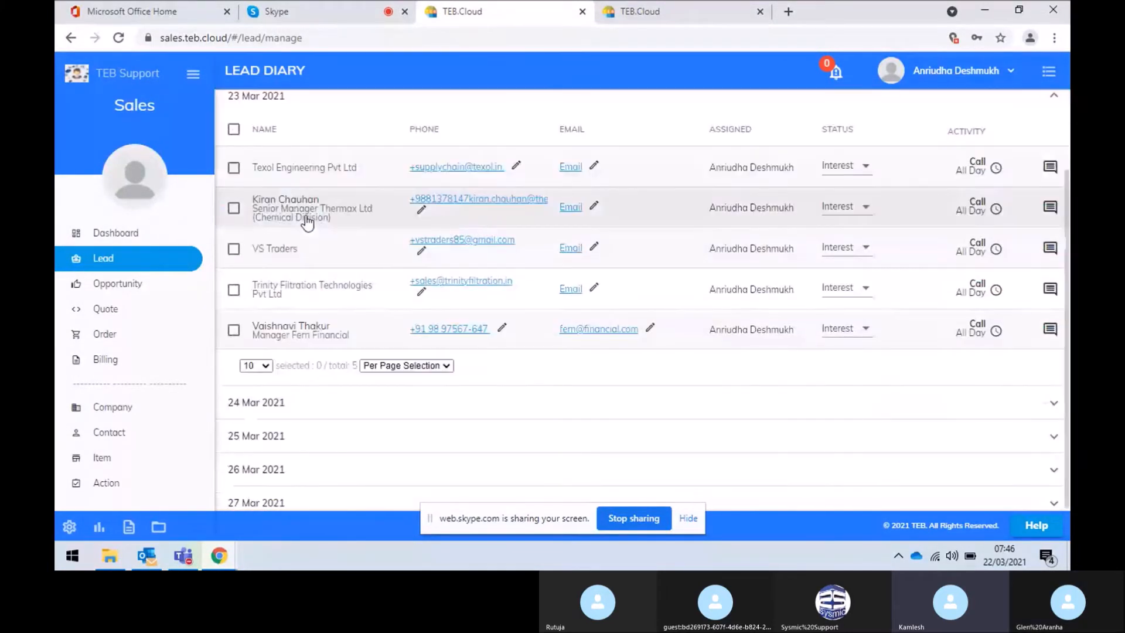
click(304, 405)
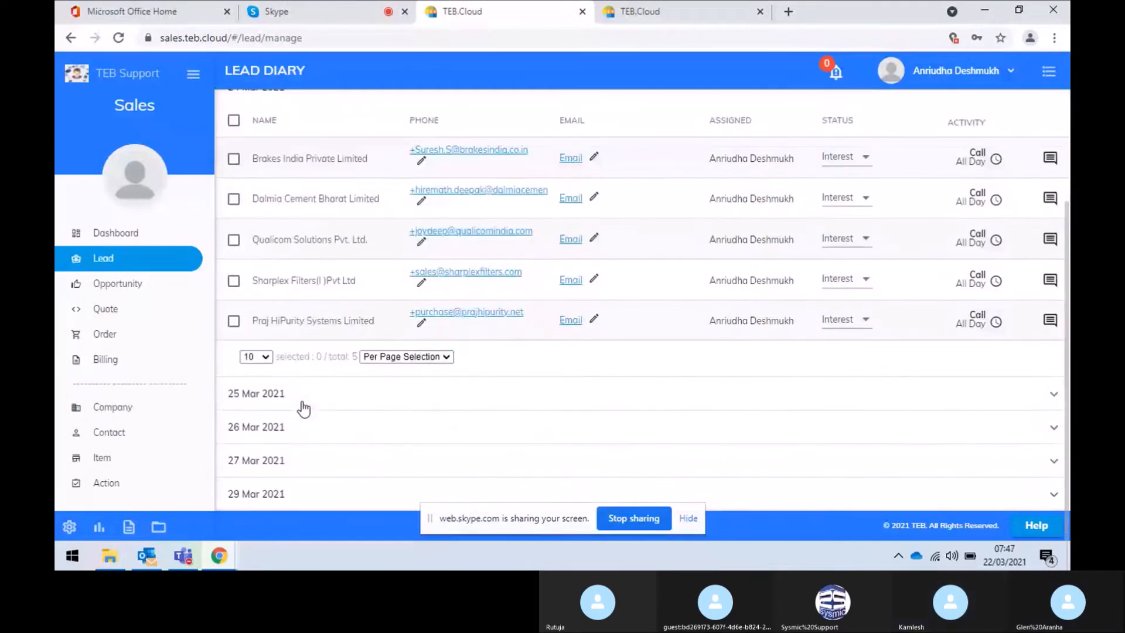
click(322, 498)
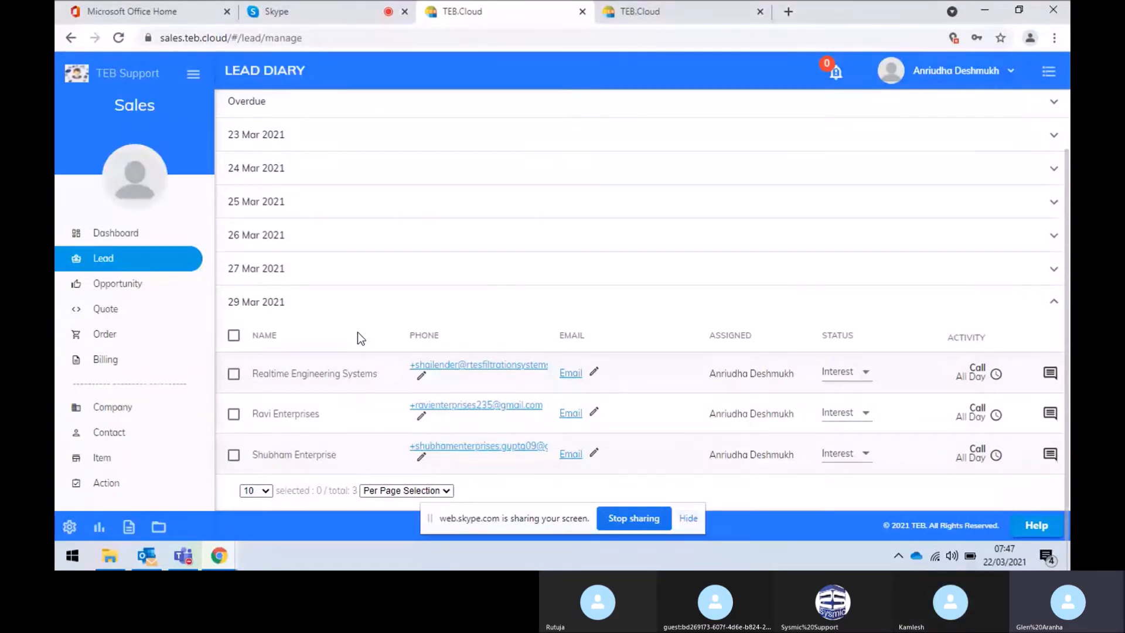
mouse_move(1003, 563)
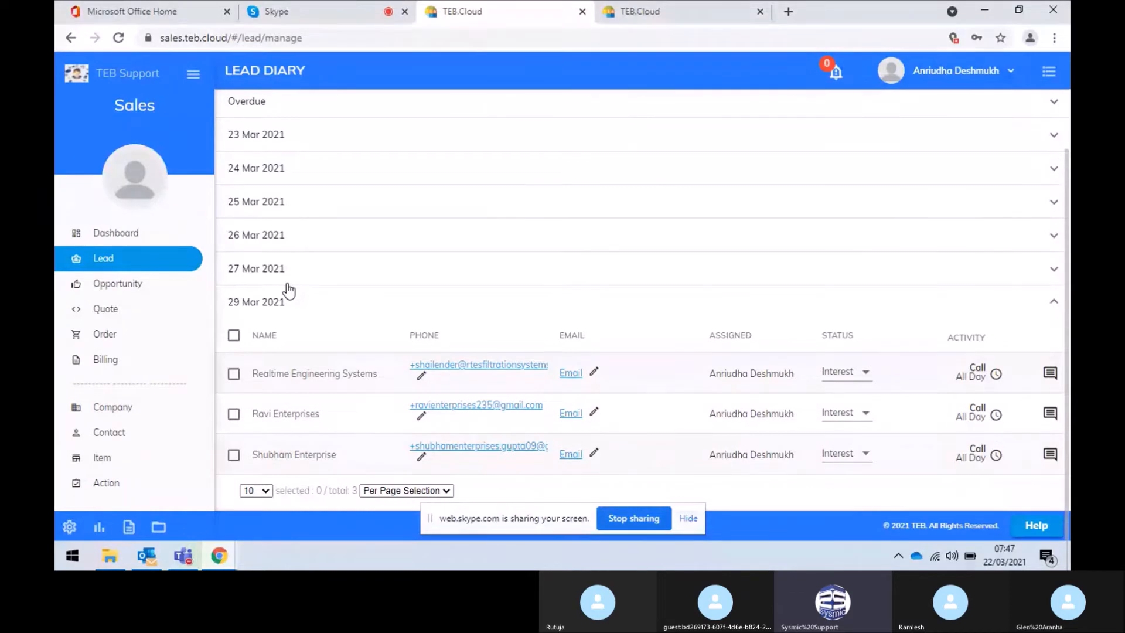
click(708, 9)
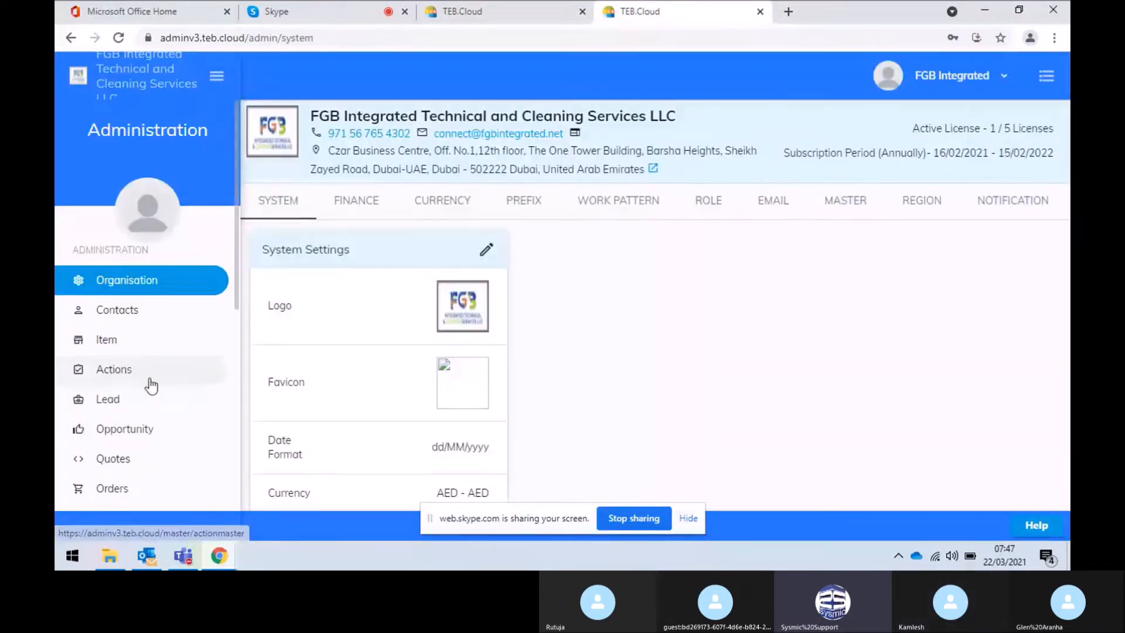
View the organisation's WORK PATTERN settings in admin, then go back to the sales Lead Diary
scroll(151, 387, down, 2)
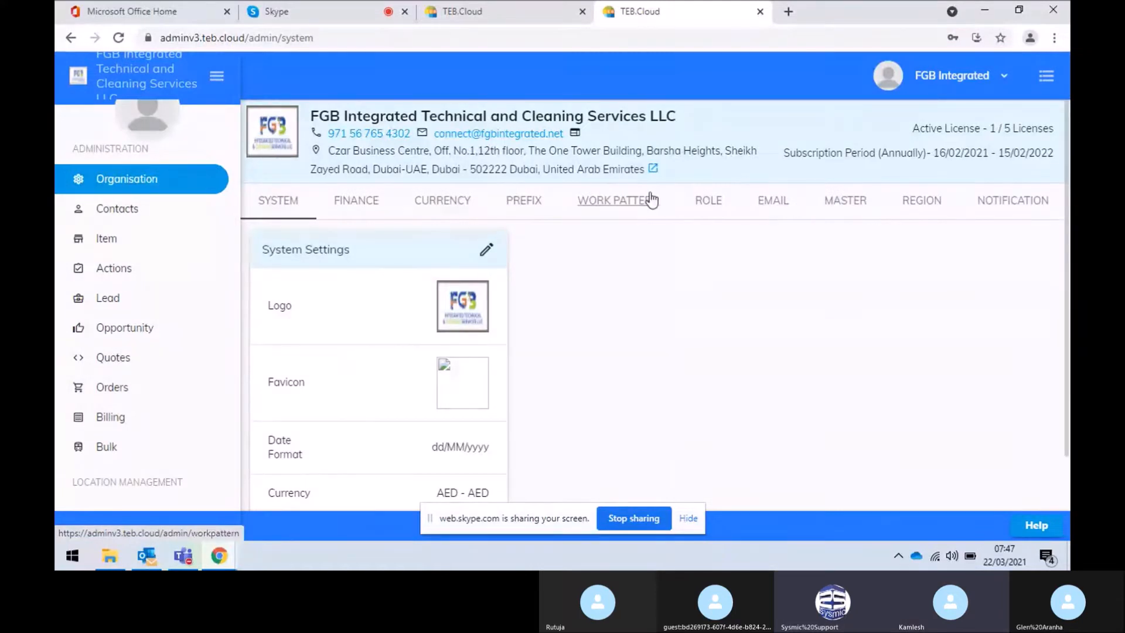
click(650, 201)
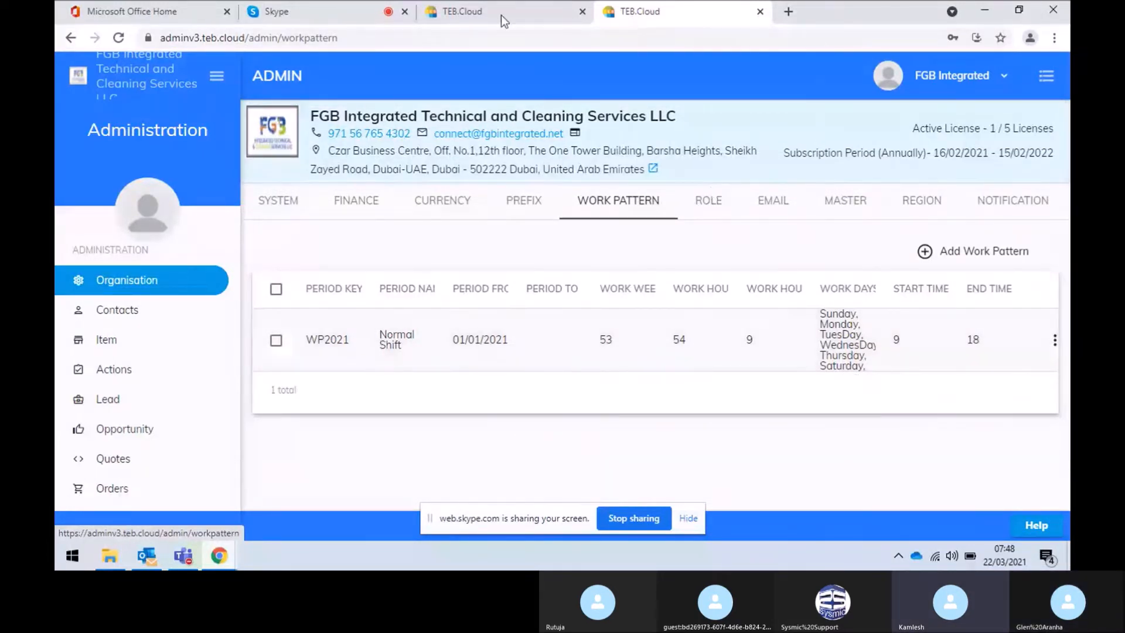
click(471, 12)
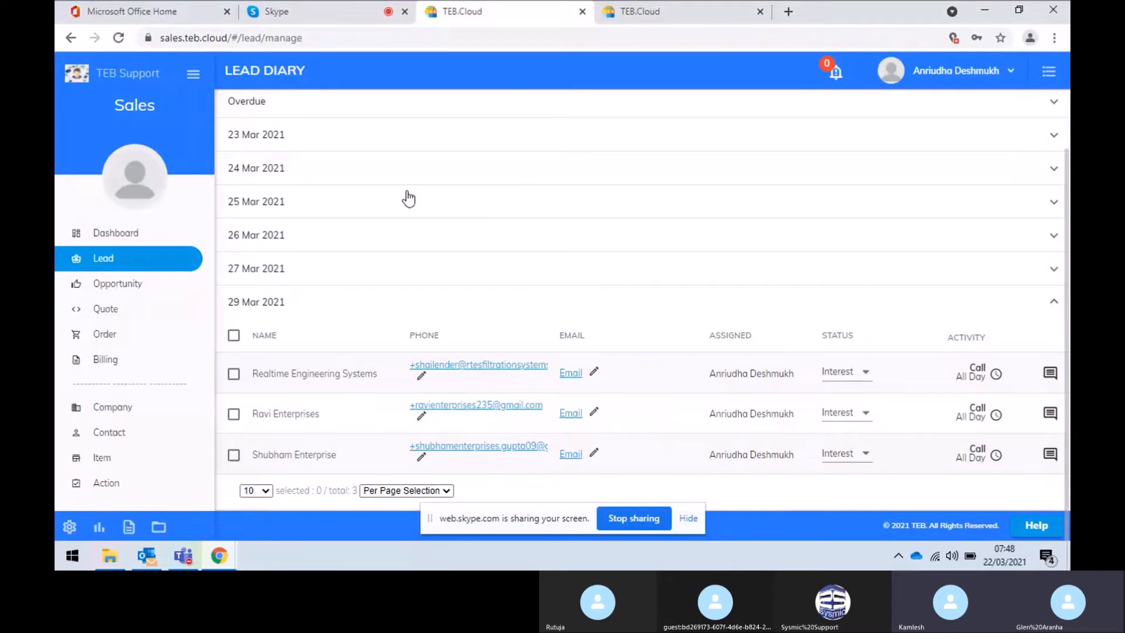
Browse the March 2021 Dashboard calendar and Open Action panel, then return to the Lead Diary
scroll(407, 197, up, 2)
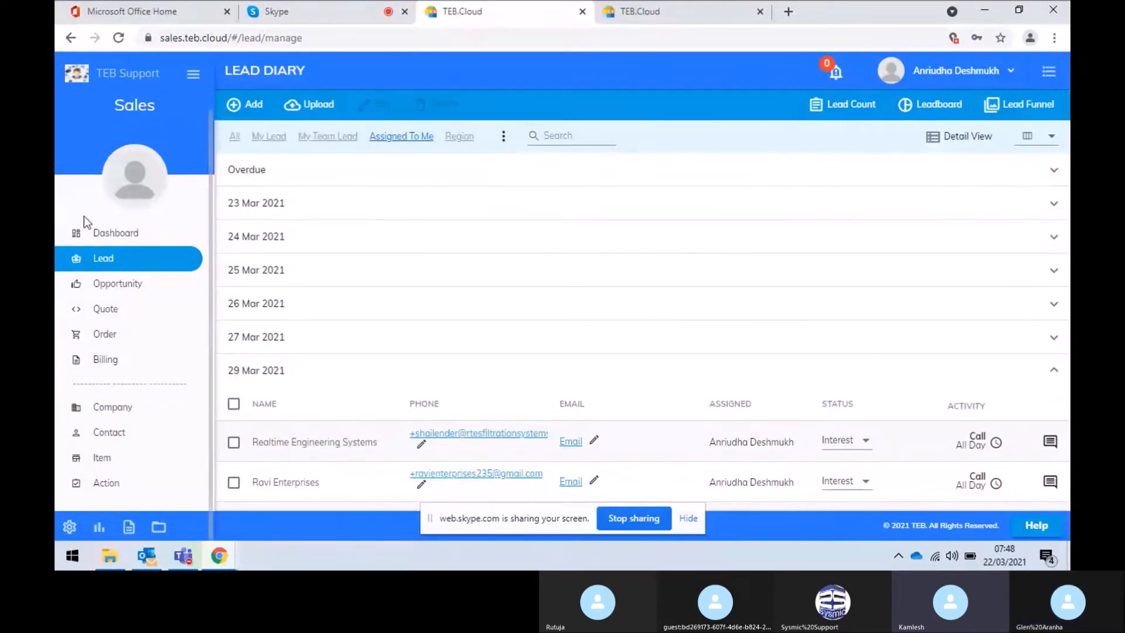
click(108, 233)
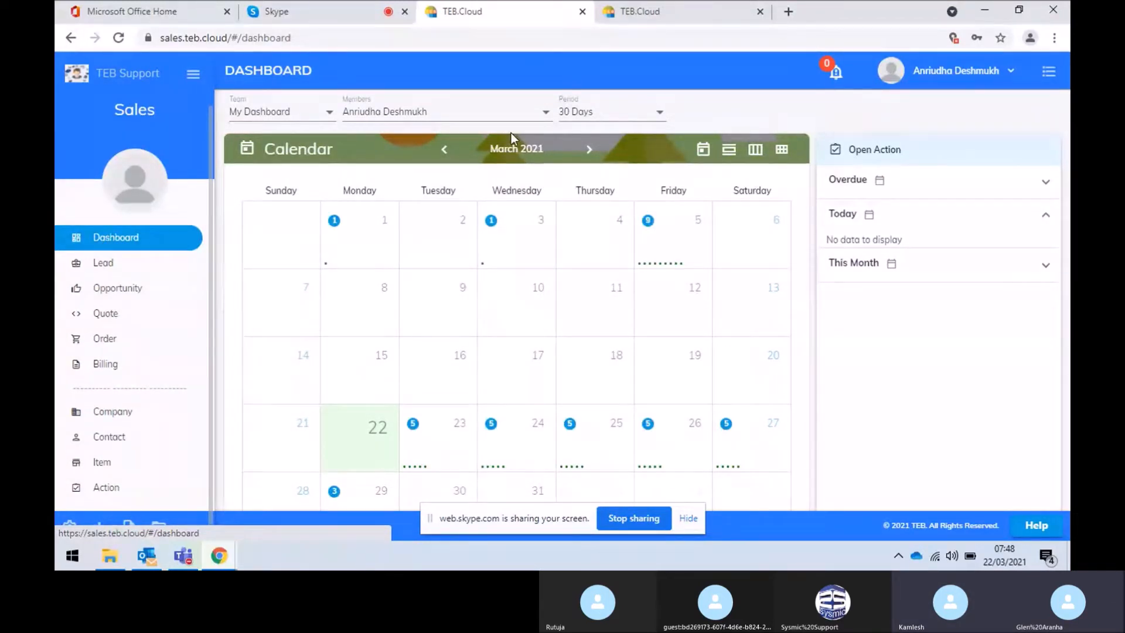
scroll(475, 200, down, 3)
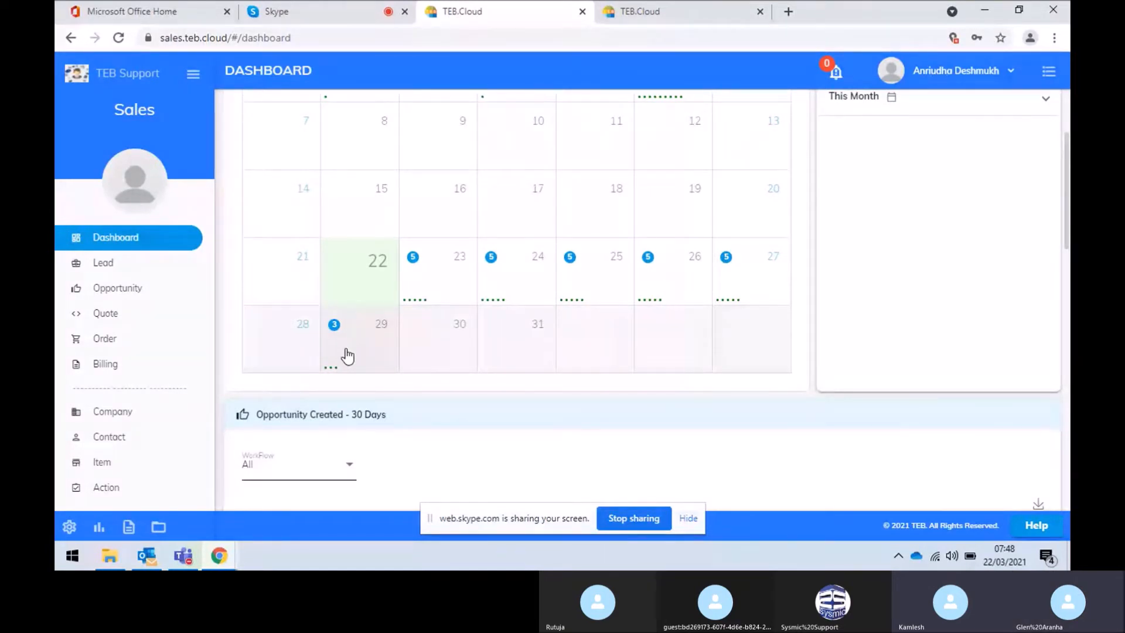
scroll(347, 355, up, 3)
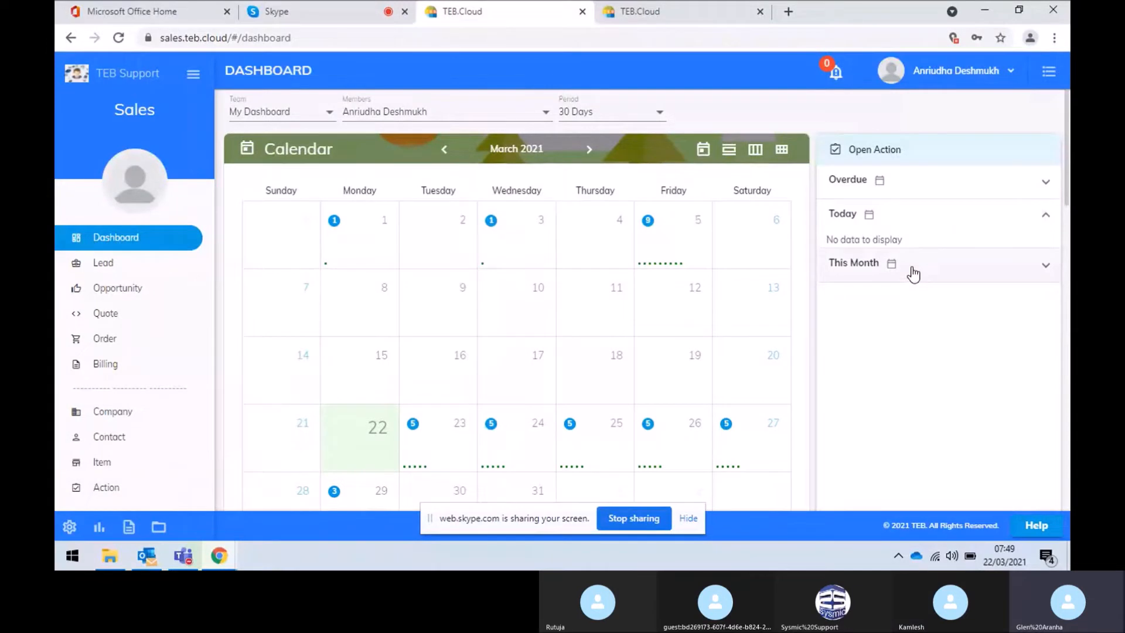
scroll(564, 272, down, 1)
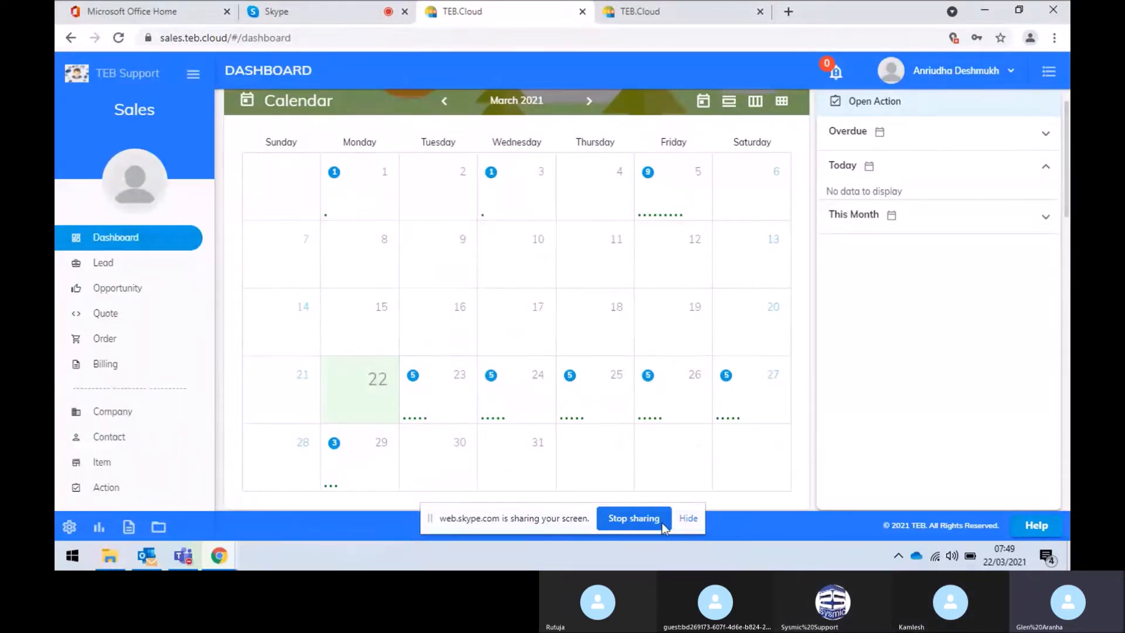
click(694, 519)
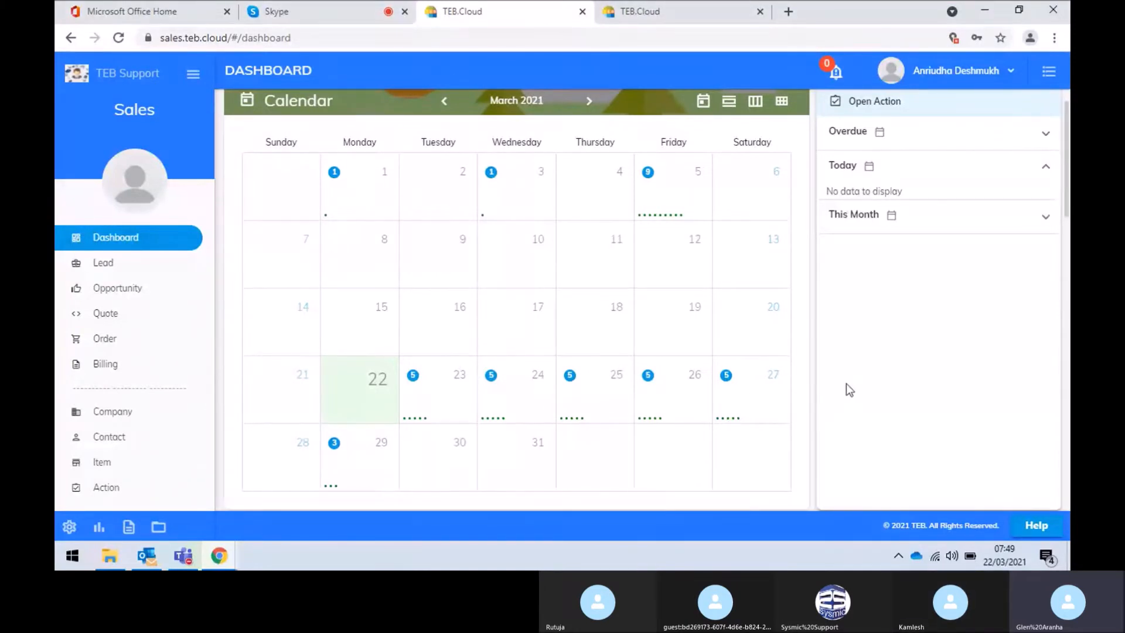
scroll(846, 383, down, 2)
scroll(846, 383, up, 1)
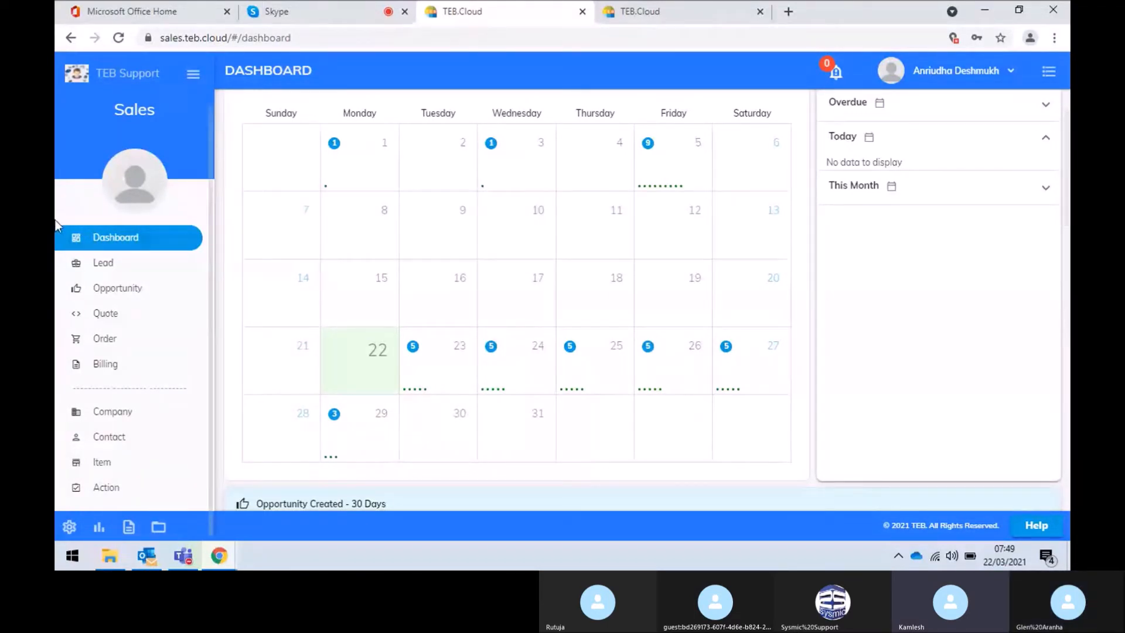
click(106, 267)
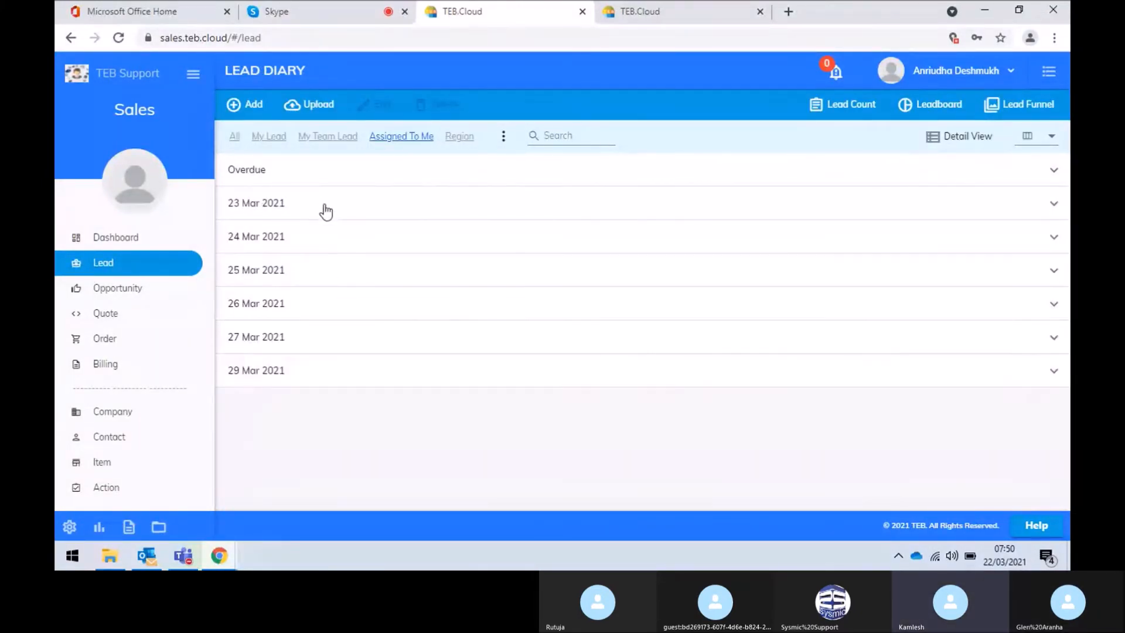
Expand the 23 Mar 2021 leads and set the Thermax Ltd lead's status to Qualified
click(326, 211)
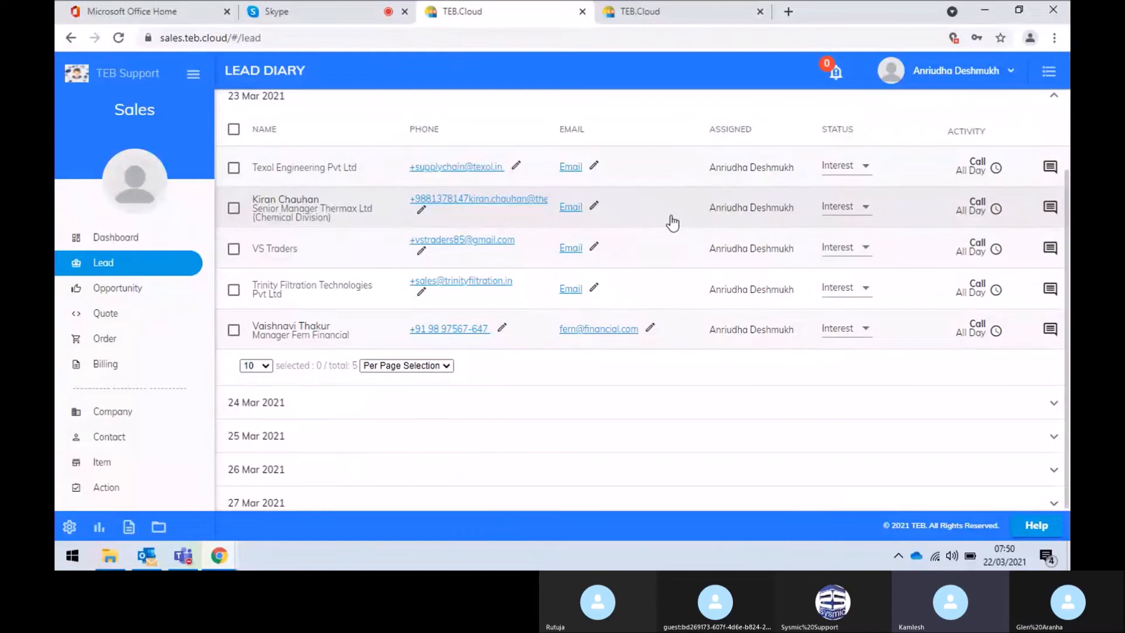
click(866, 211)
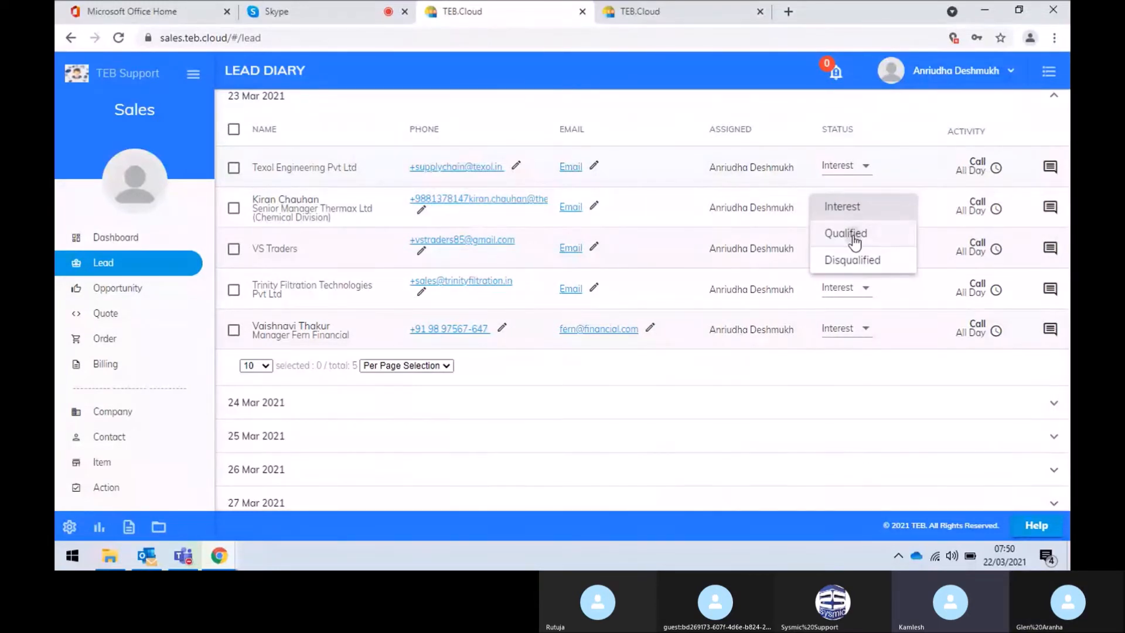
click(854, 234)
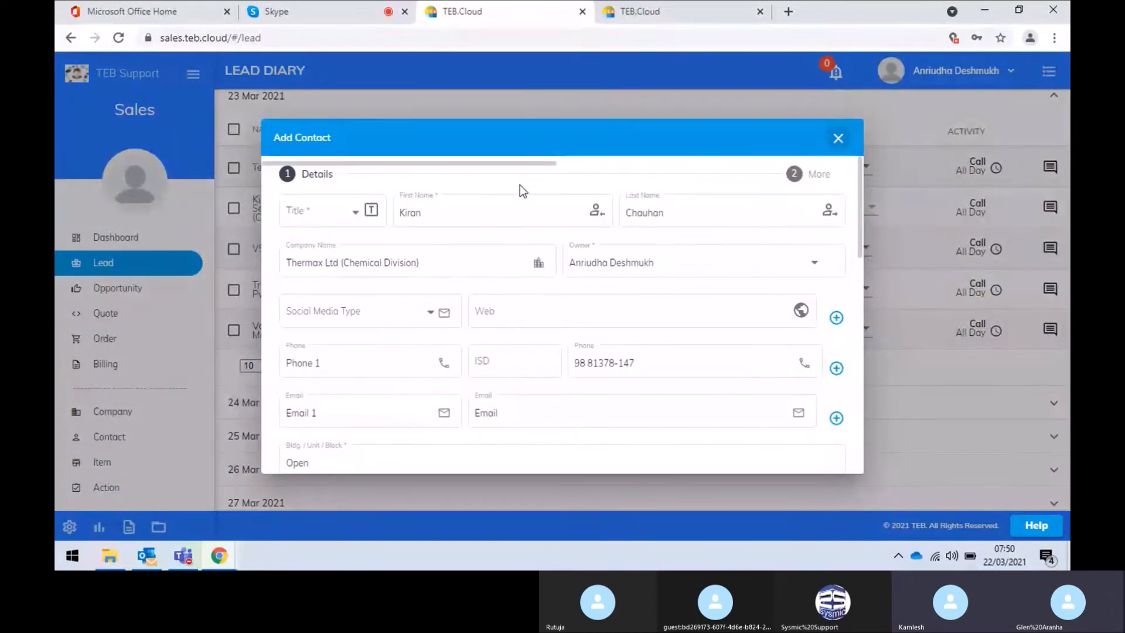
Set the contact's title to Mr and fill in the contact's e-mail address
click(323, 214)
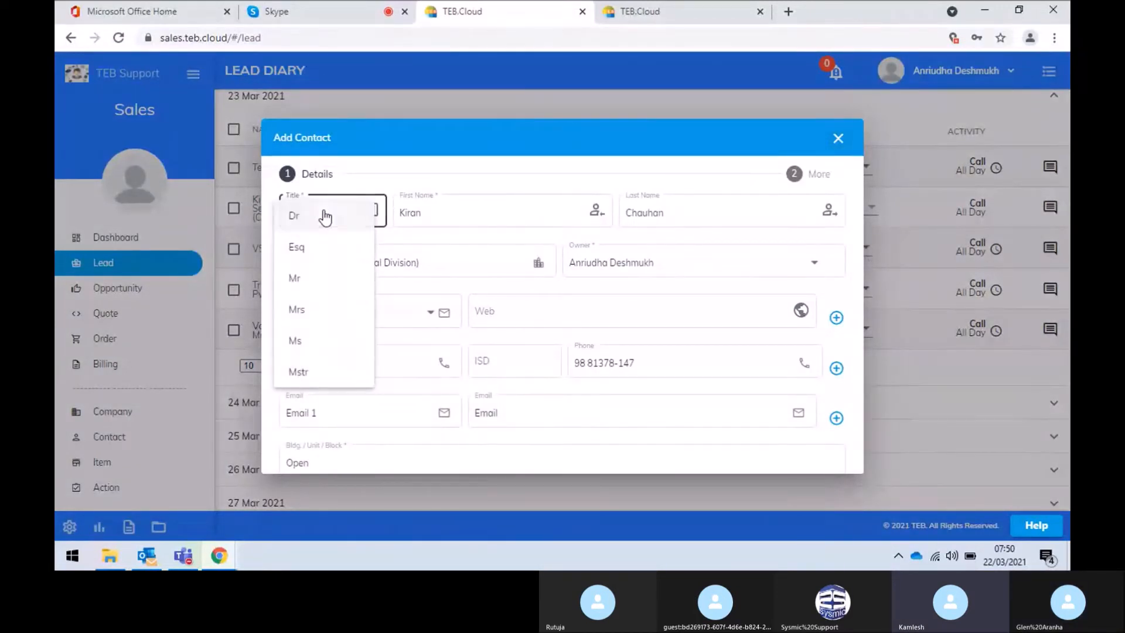
click(308, 282)
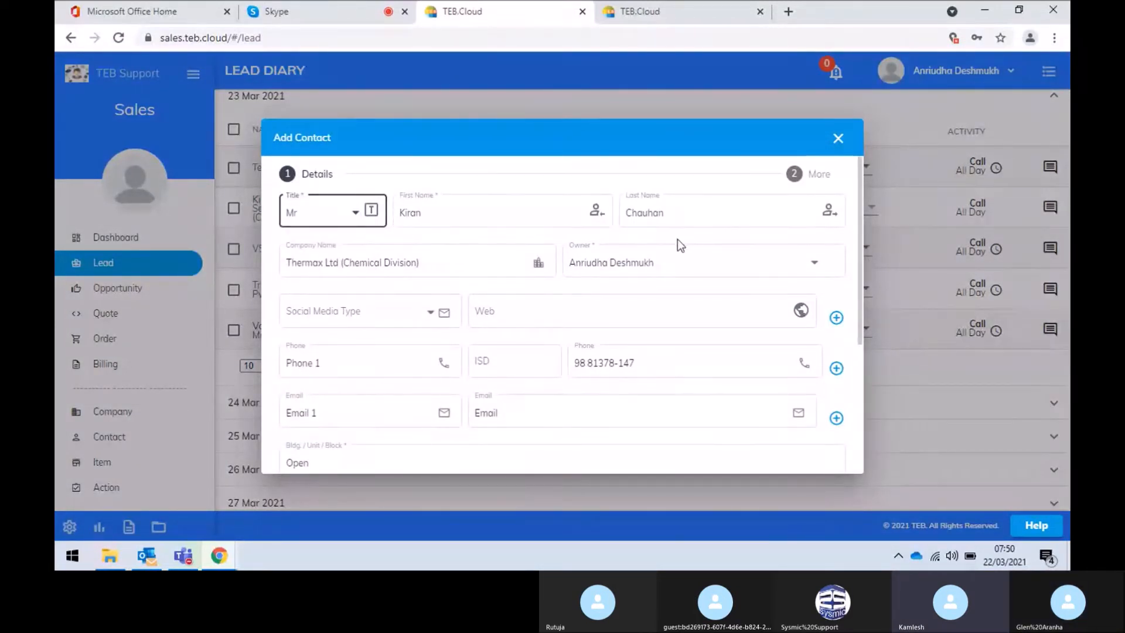
scroll(564, 267, down, 2)
click(568, 284)
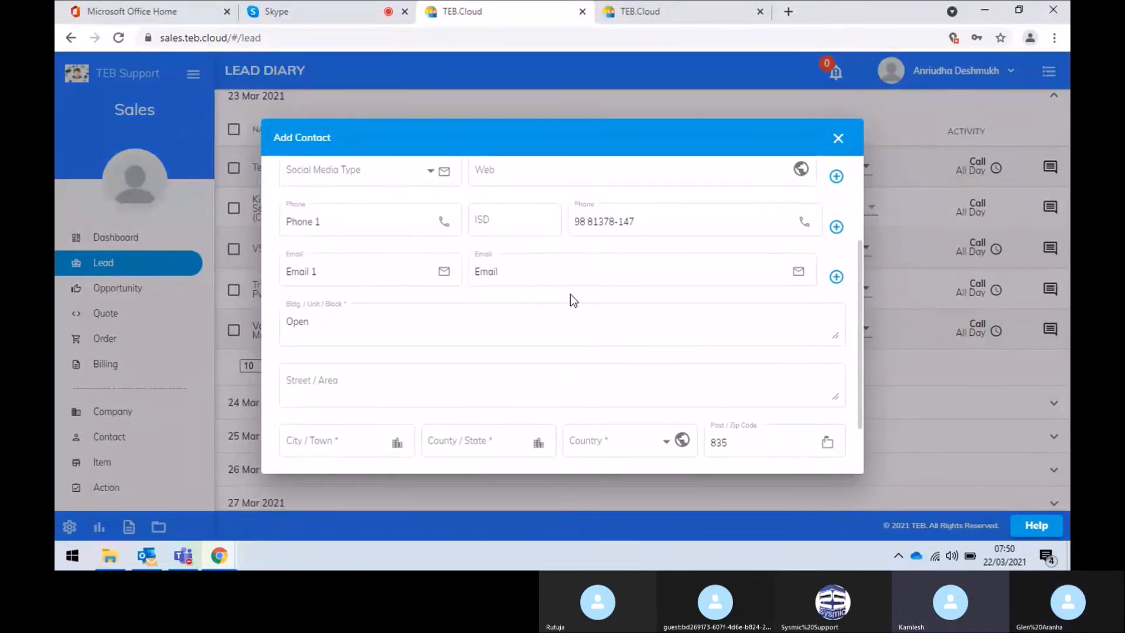
click(570, 276)
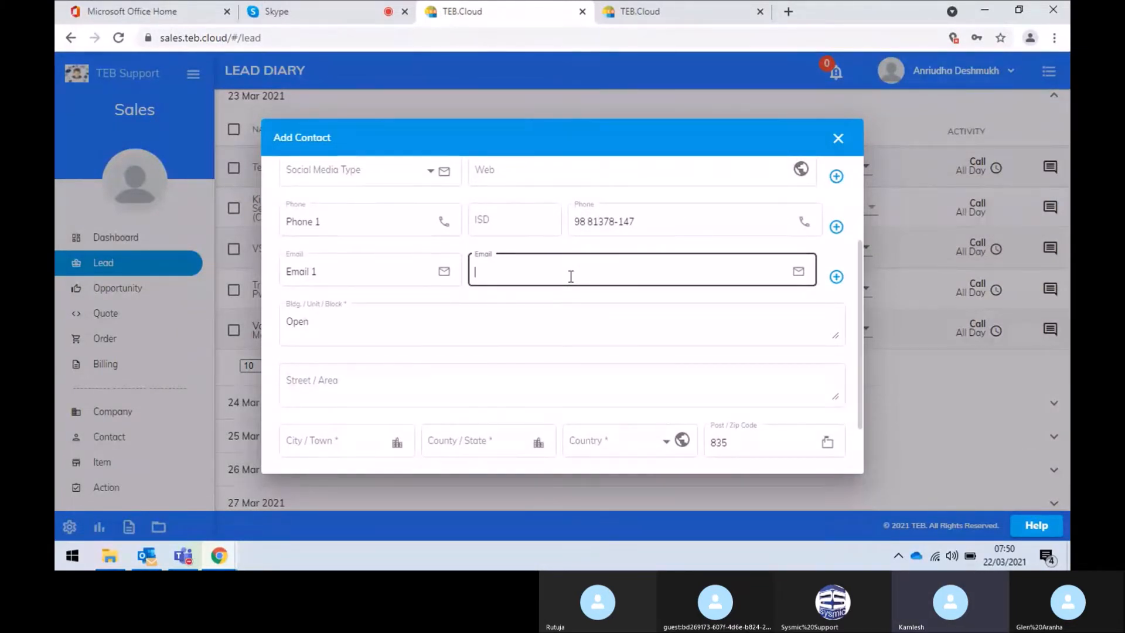
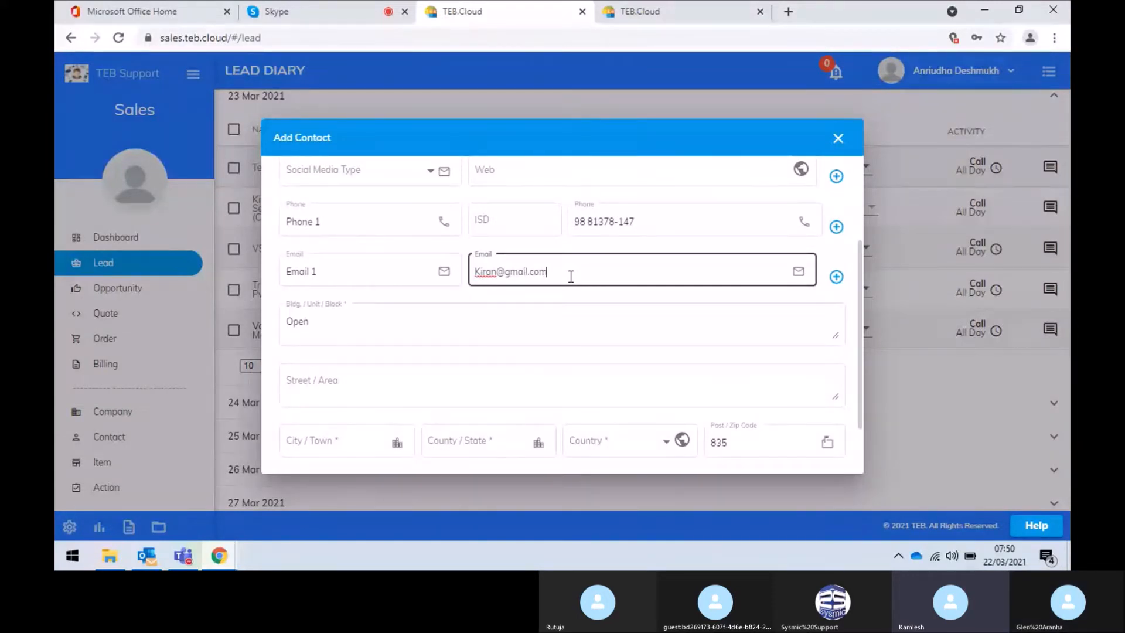
Enter the address Andhri East, city Mumbai, and replace post code 835 with 500005
scroll(569, 276, down, 2)
click(380, 306)
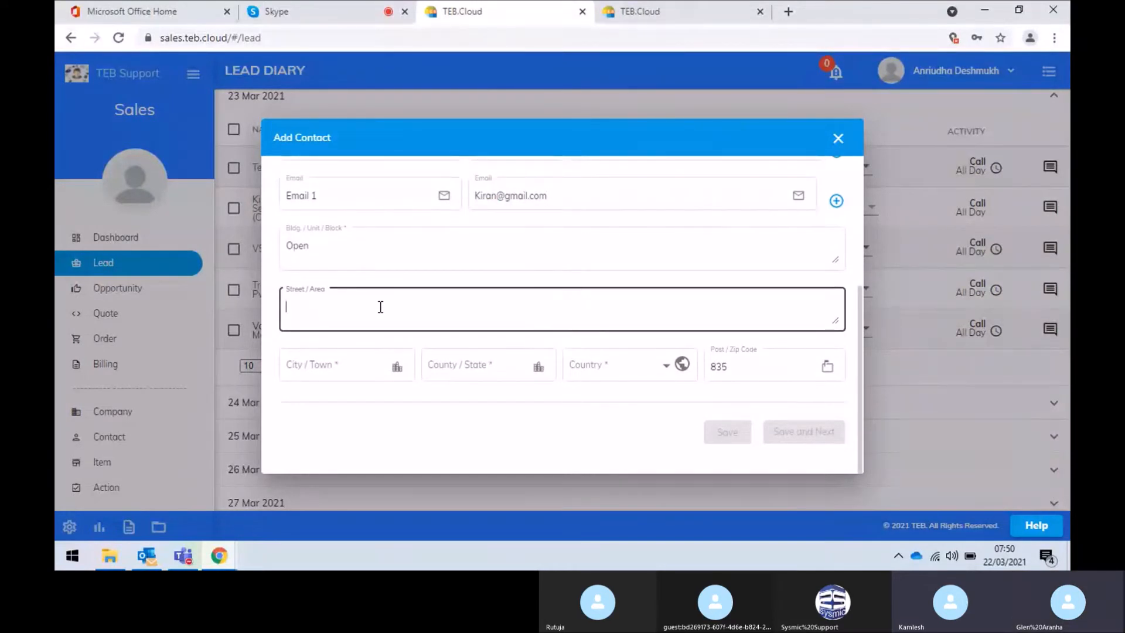
text(Andhri East)
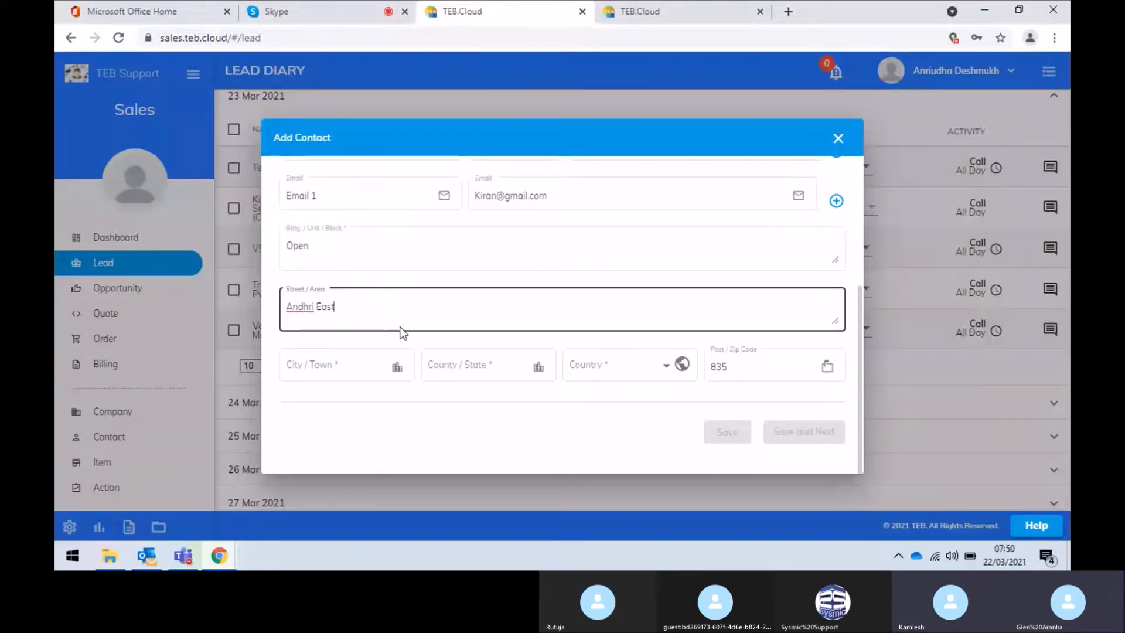
click(327, 368)
text(mumbai)
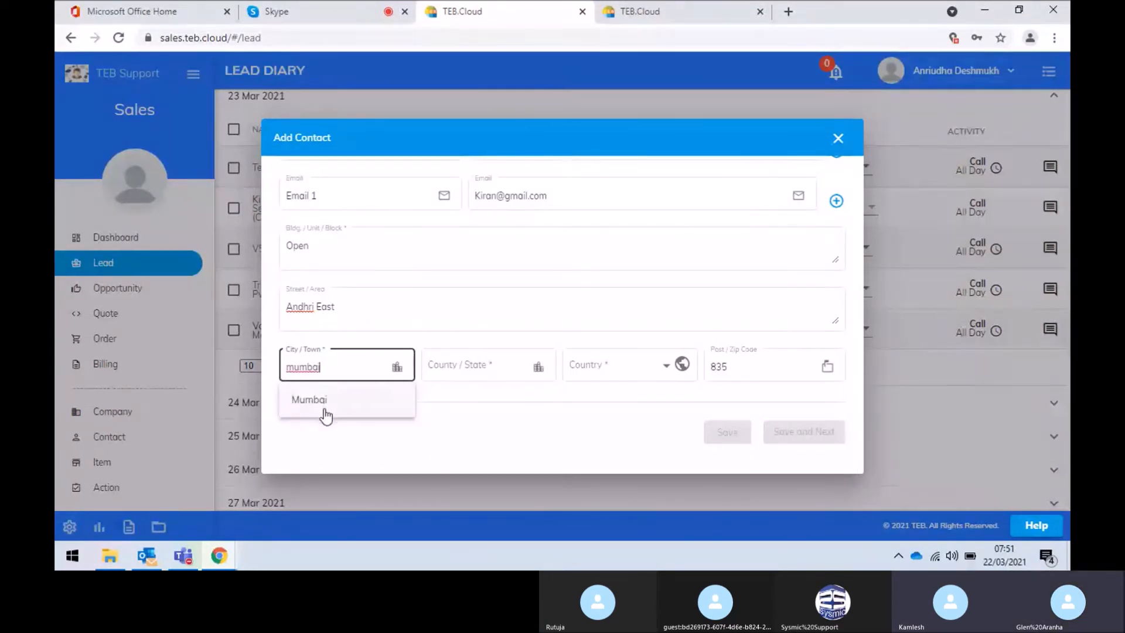
click(325, 404)
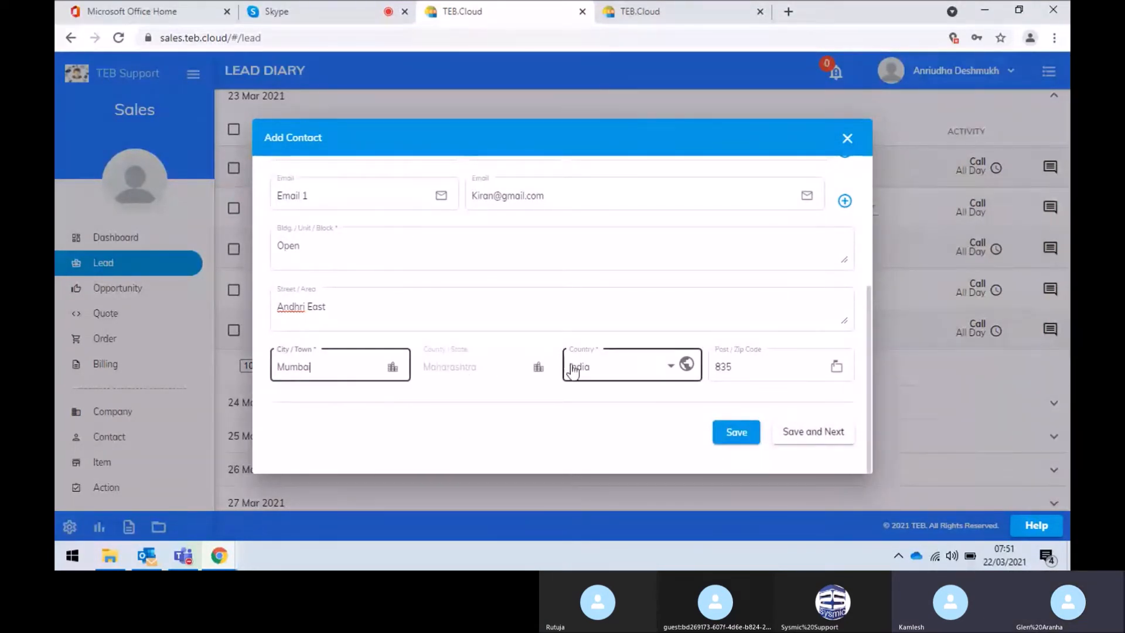
click(760, 367)
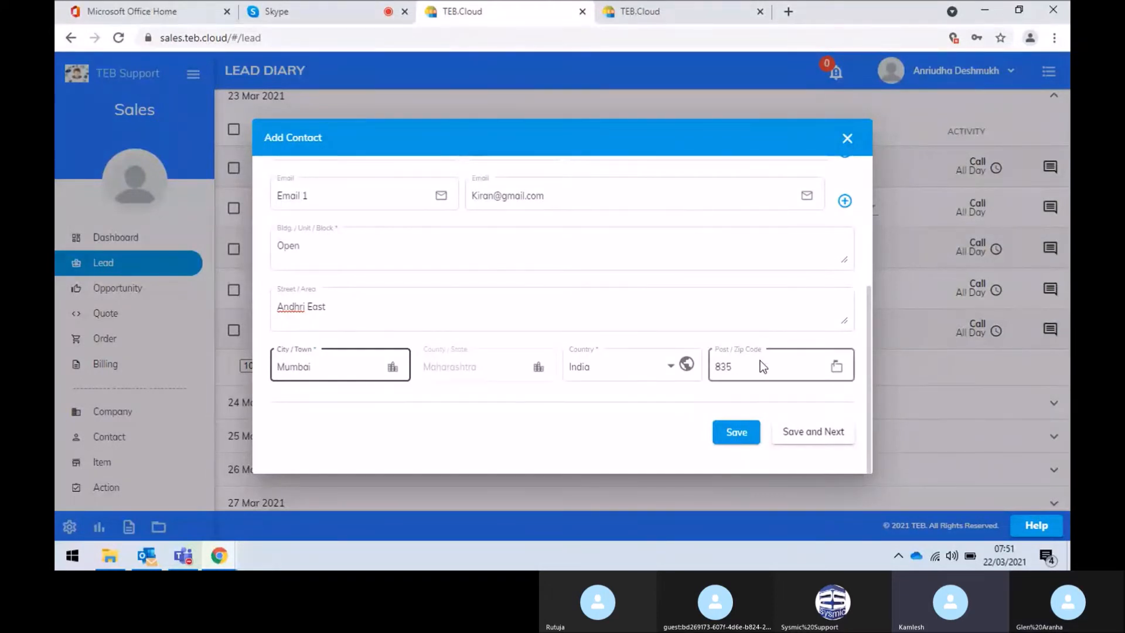
key(BackSpace)
key(BackSpace)
key(BackSpace)
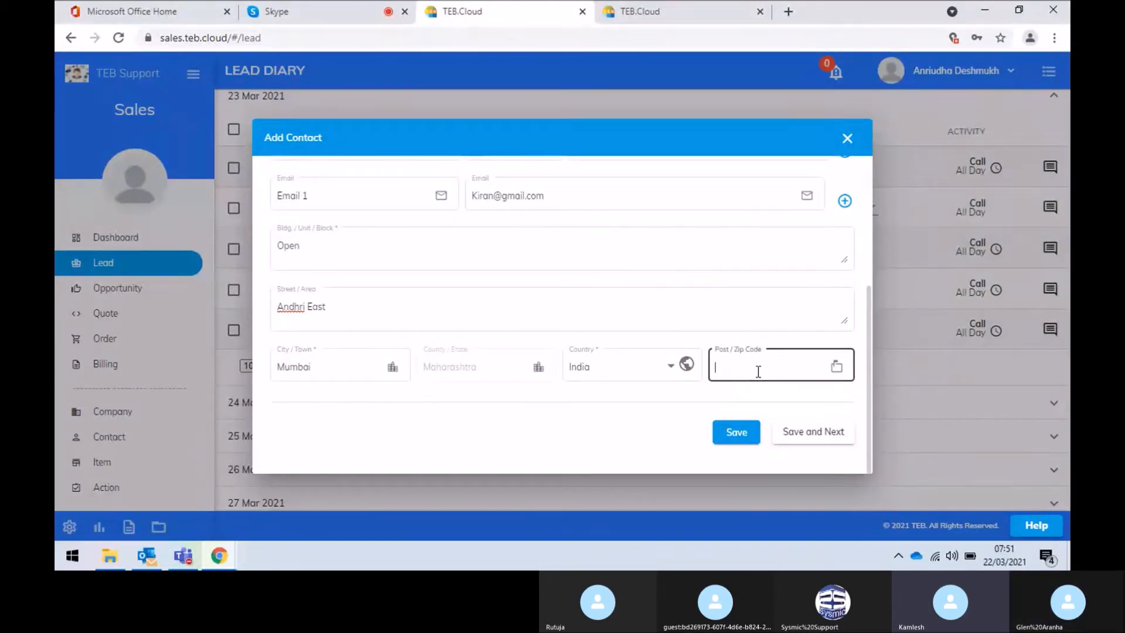
text(50000)
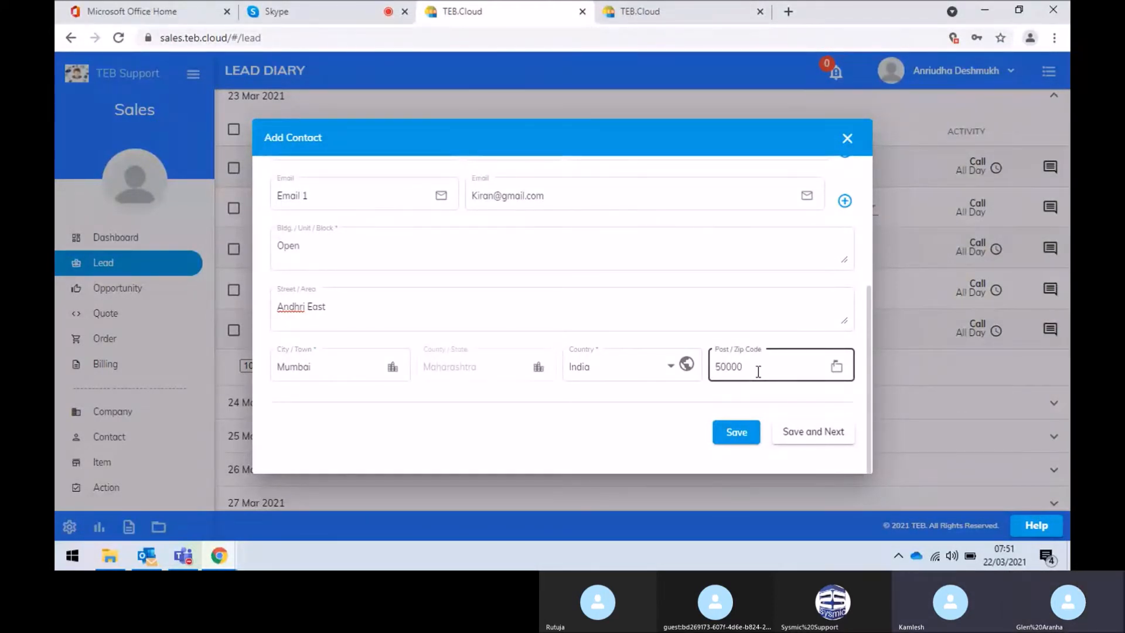
text(5)
Add extra phone and e-mail rows, remove them again, and save the contact
scroll(751, 298, up, 1)
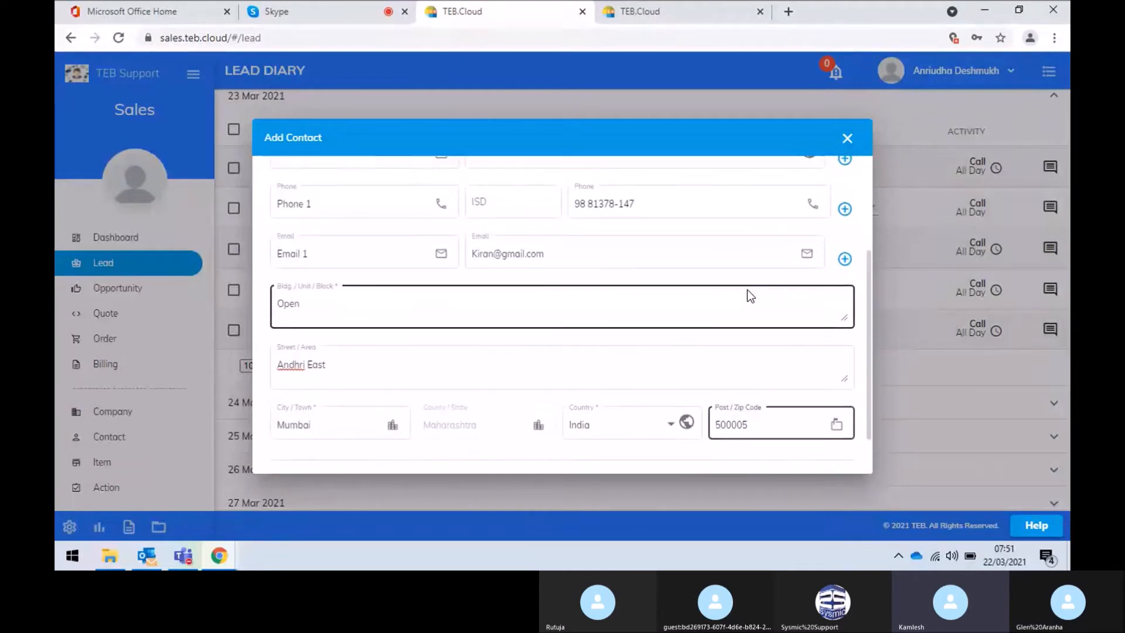
scroll(812, 228, up, 1)
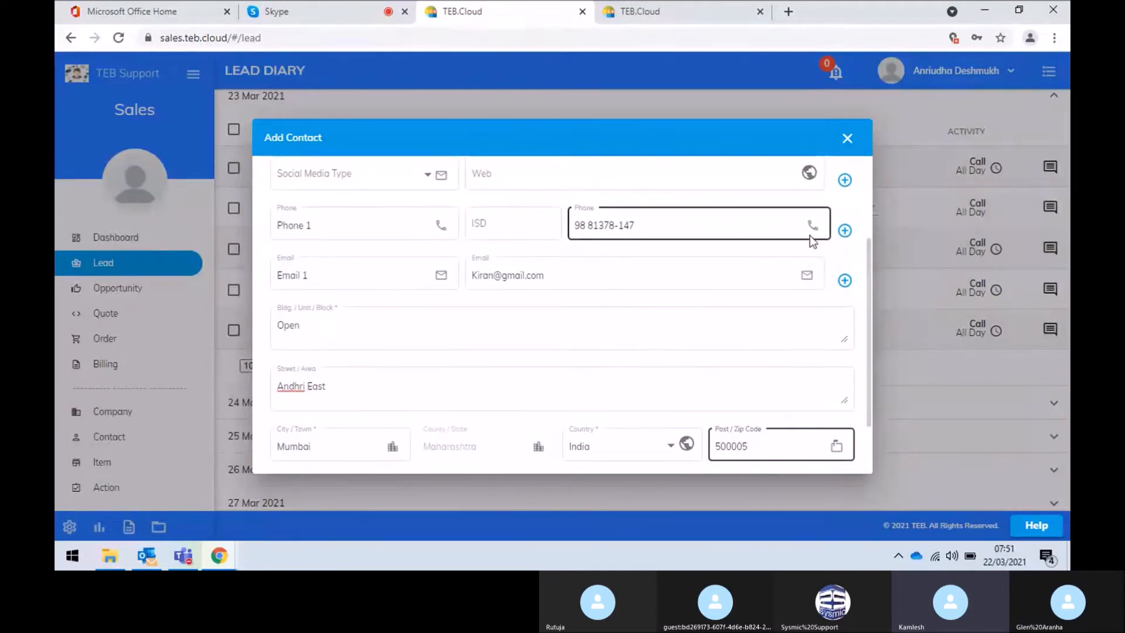
click(843, 237)
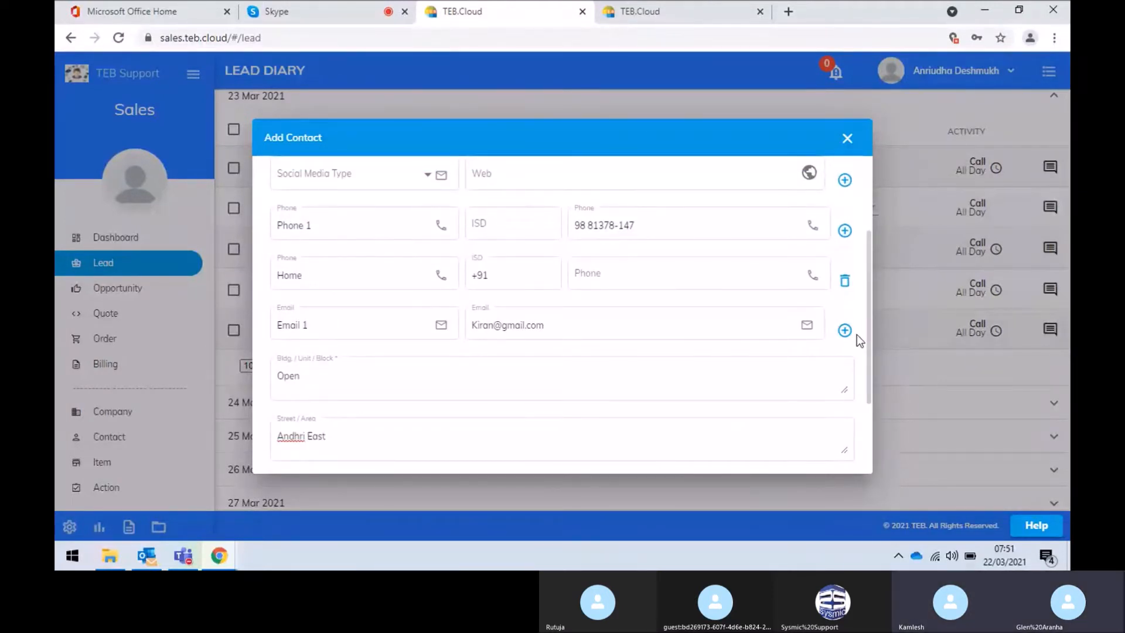
click(843, 334)
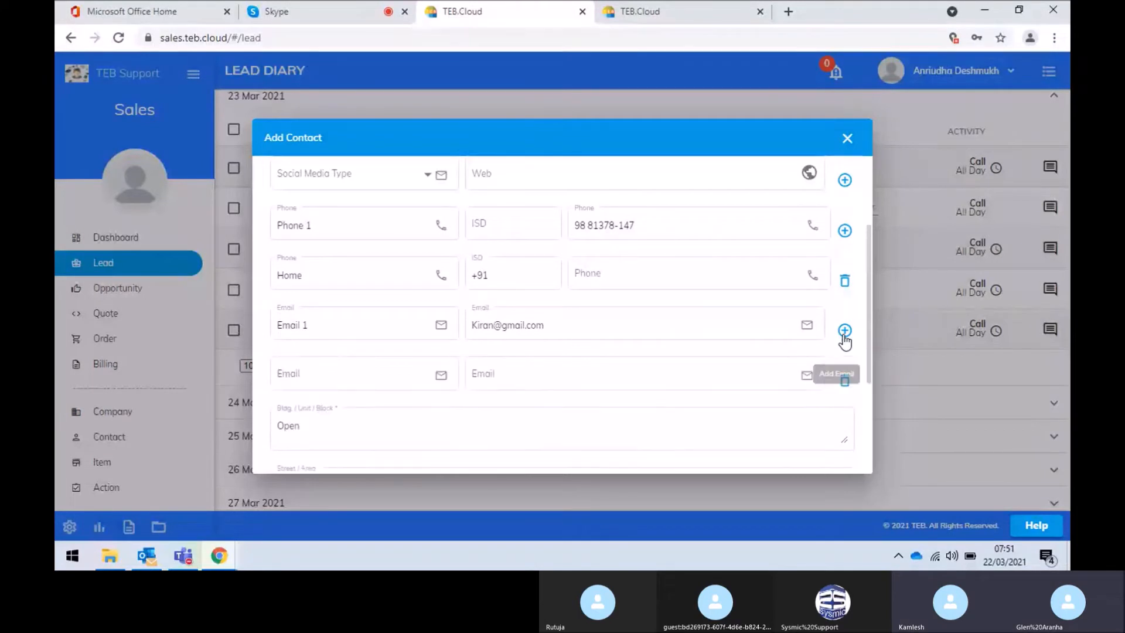
click(844, 281)
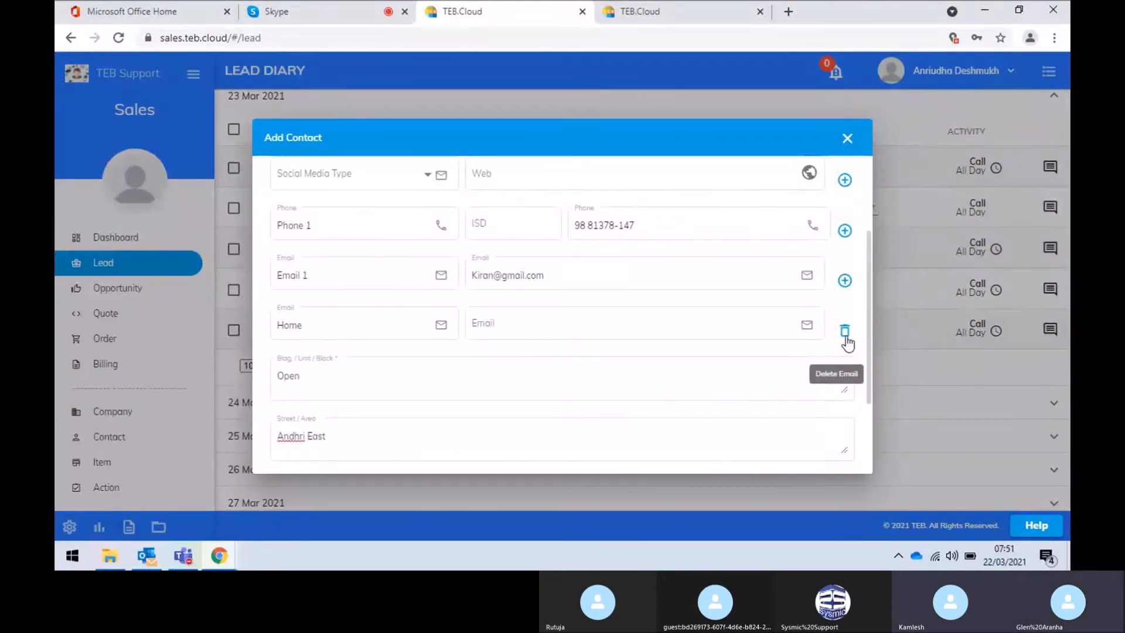
click(844, 335)
scroll(655, 311, down, 2)
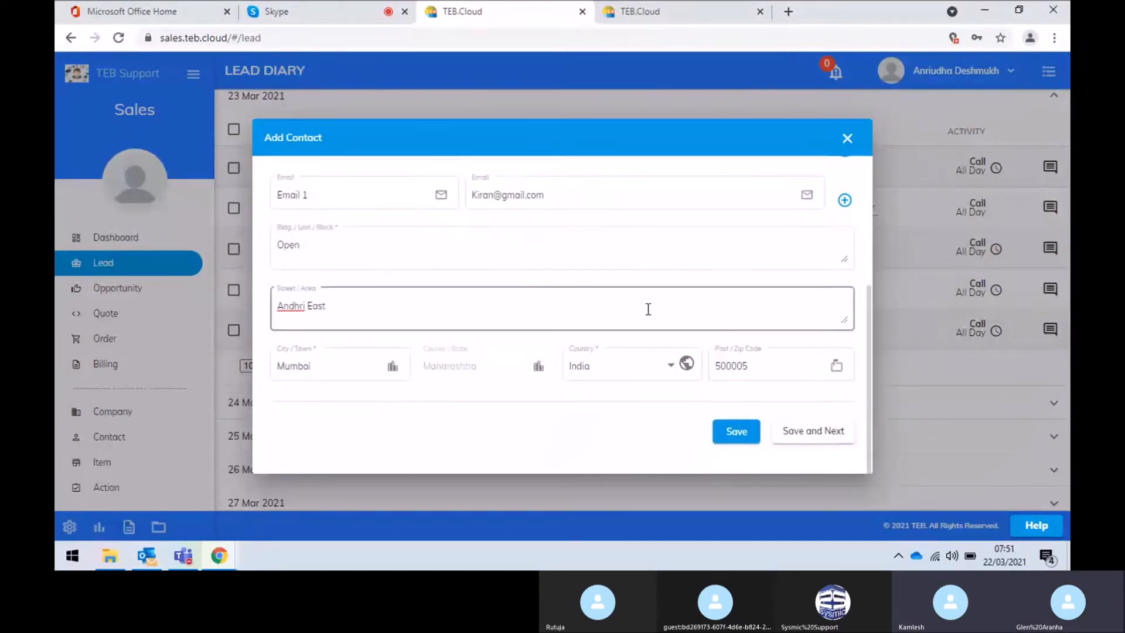
click(731, 432)
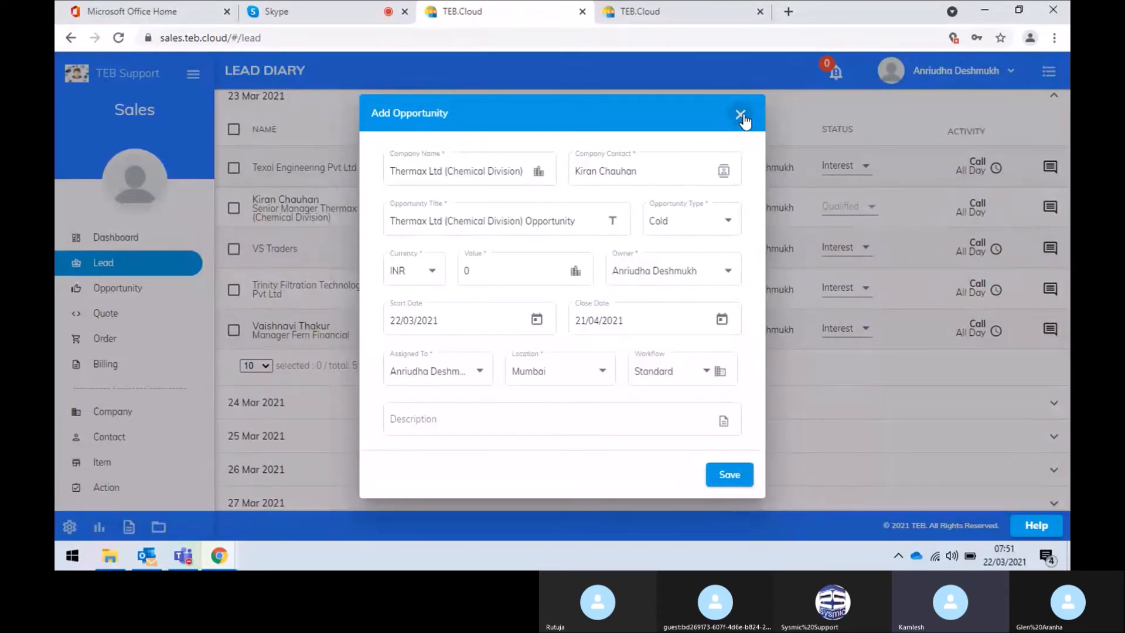
Set the opportunity type to Hot, value 500 and currency AED
click(701, 232)
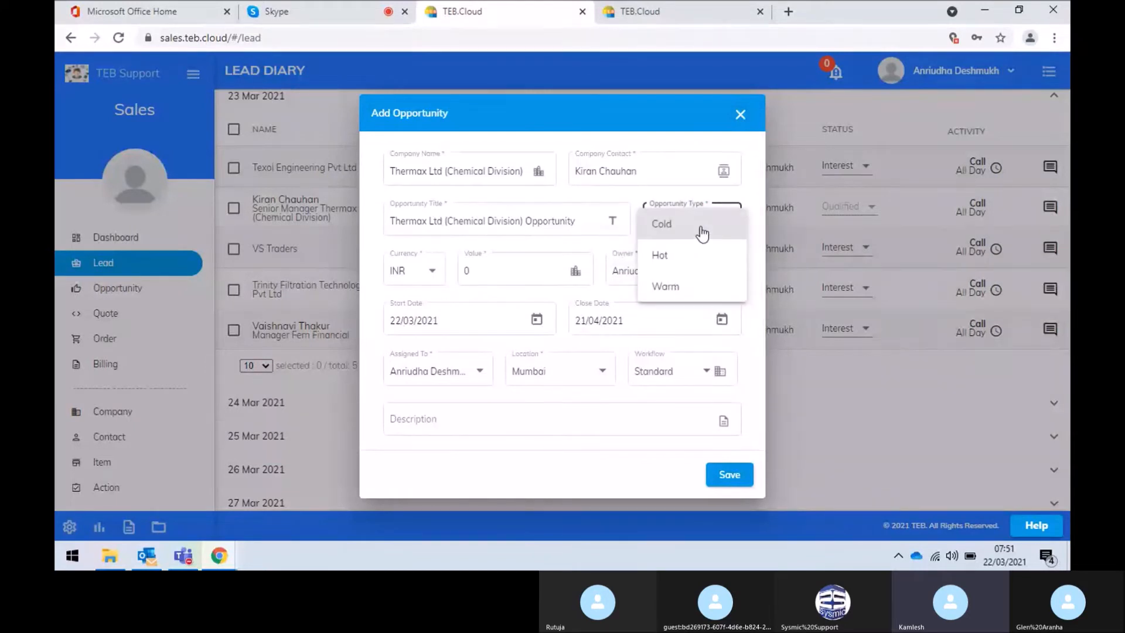
click(692, 269)
click(503, 270)
key(BackSpace)
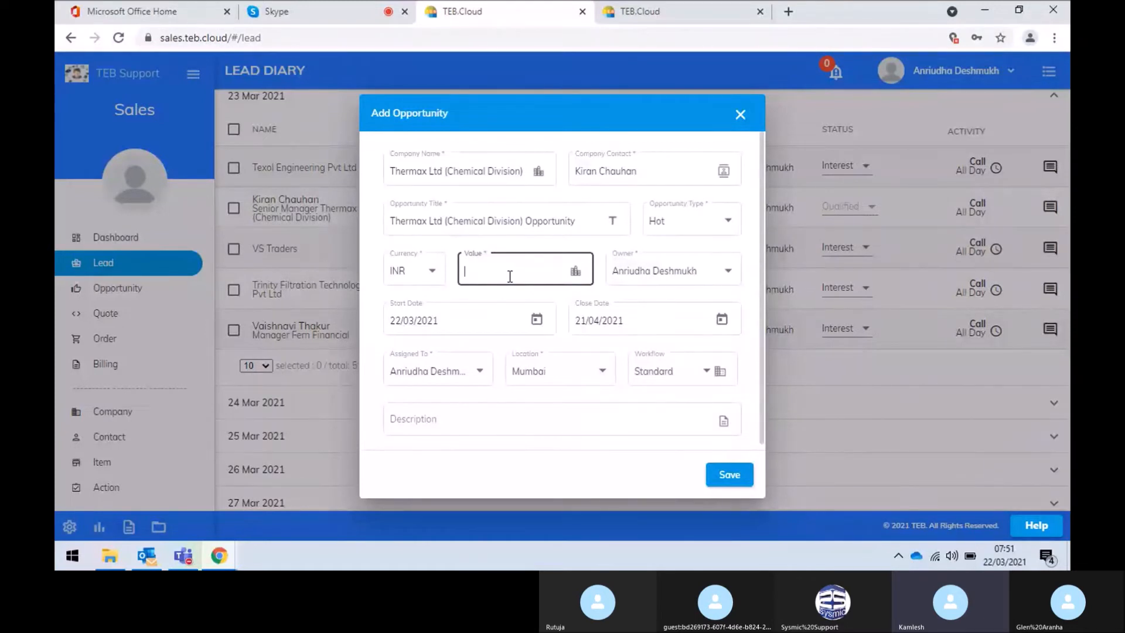
text(5000)
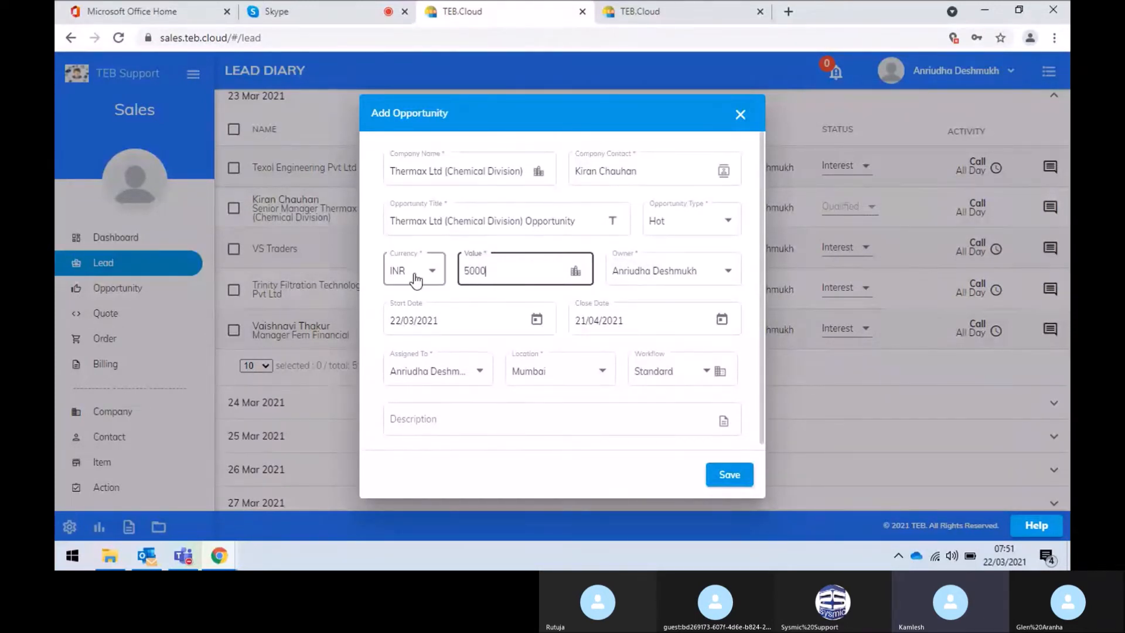
click(433, 280)
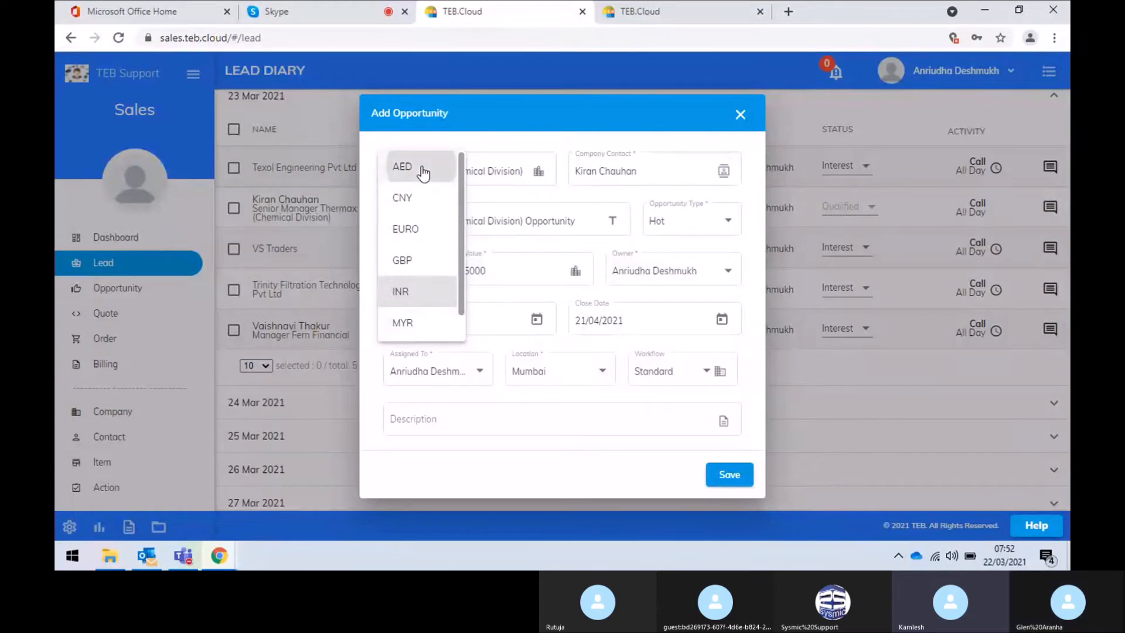
click(421, 169)
click(513, 270)
key(BackSpace)
click(656, 297)
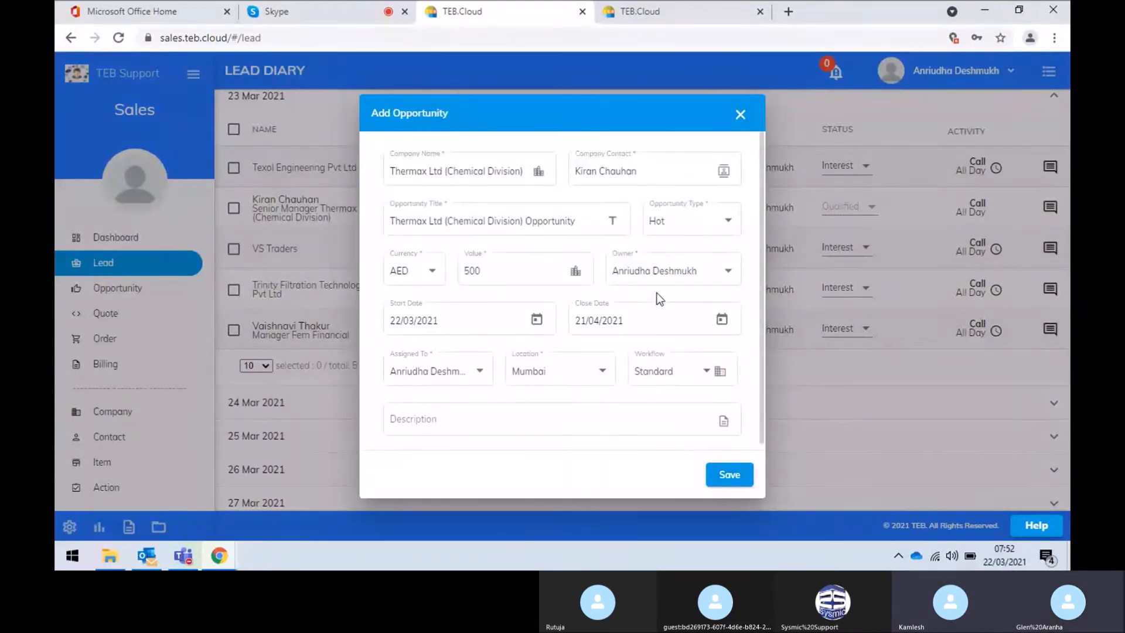
Keep the current assignee and save the Thermax opportunity
scroll(656, 274, down, 1)
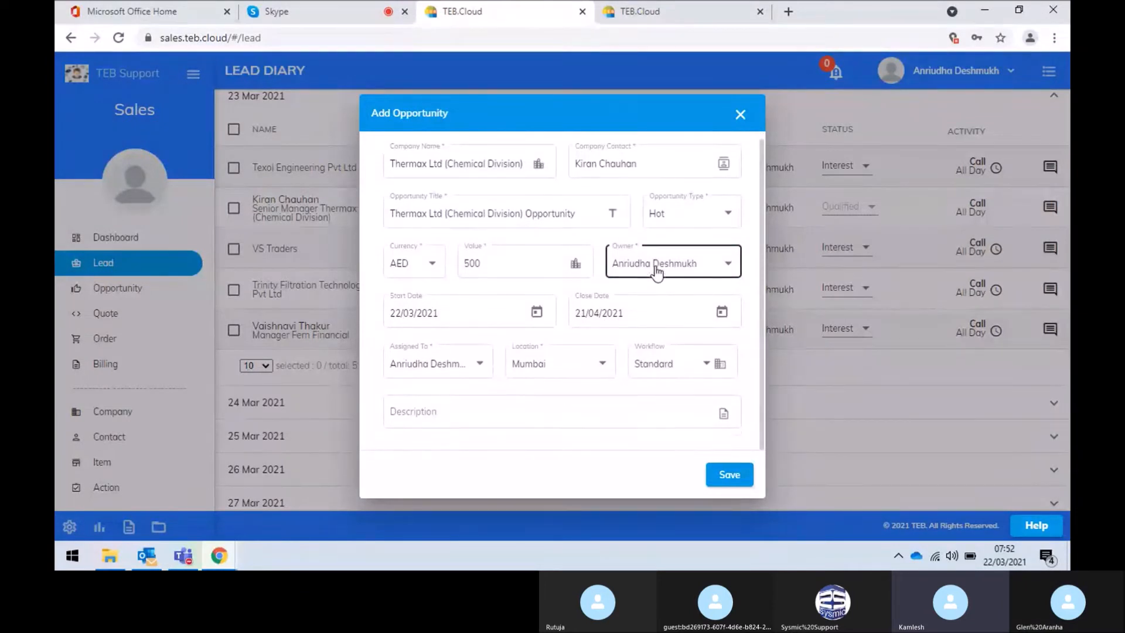
click(471, 370)
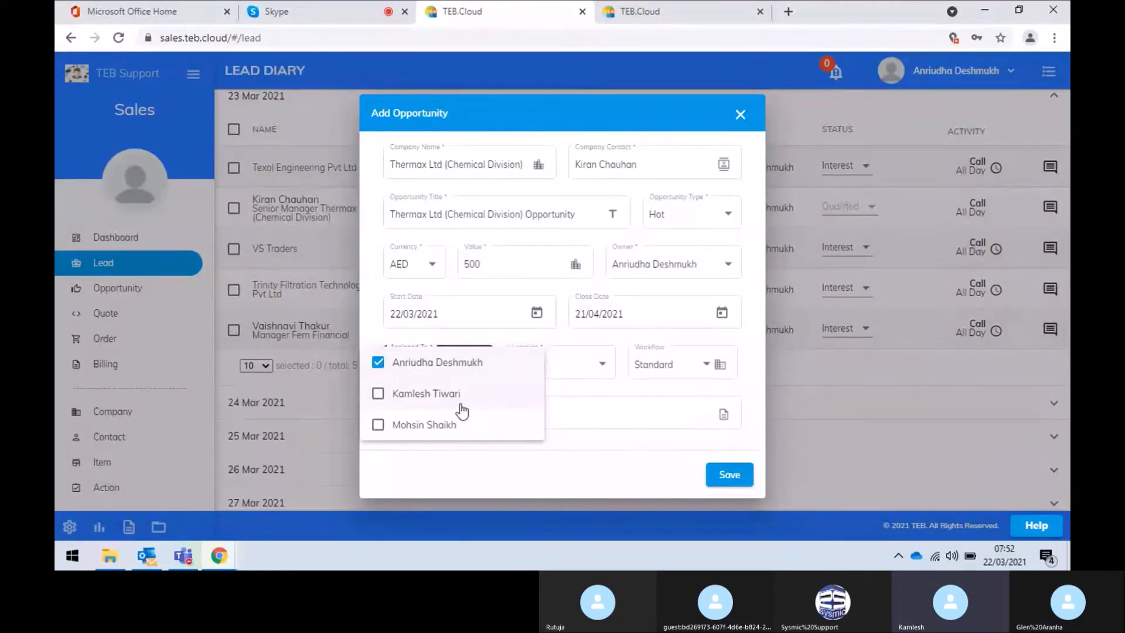
click(630, 386)
click(519, 406)
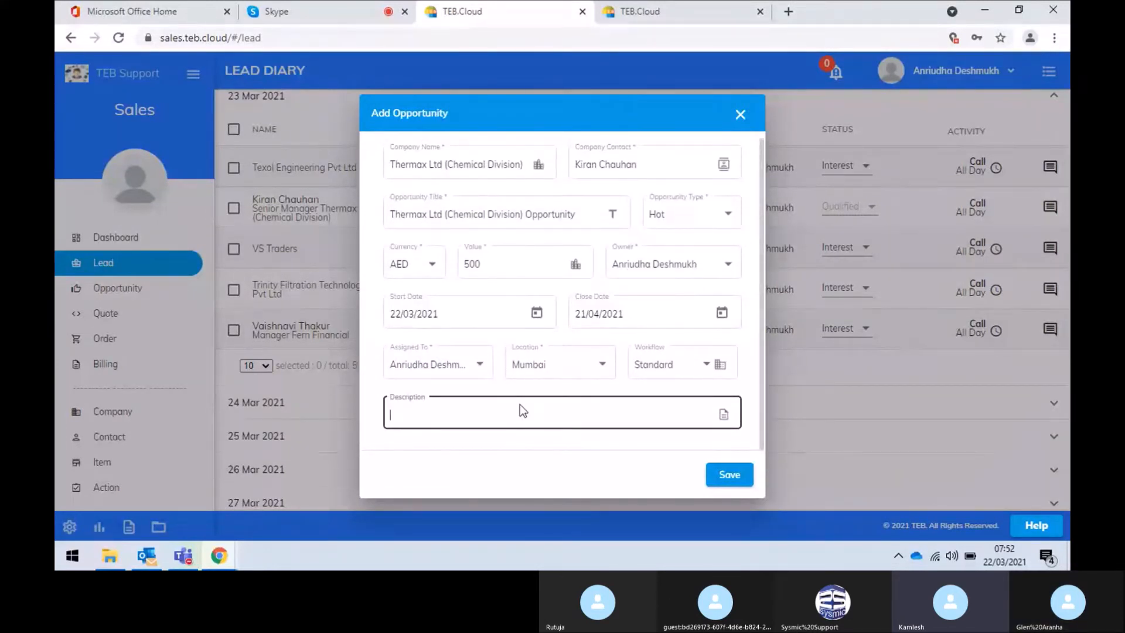
click(743, 488)
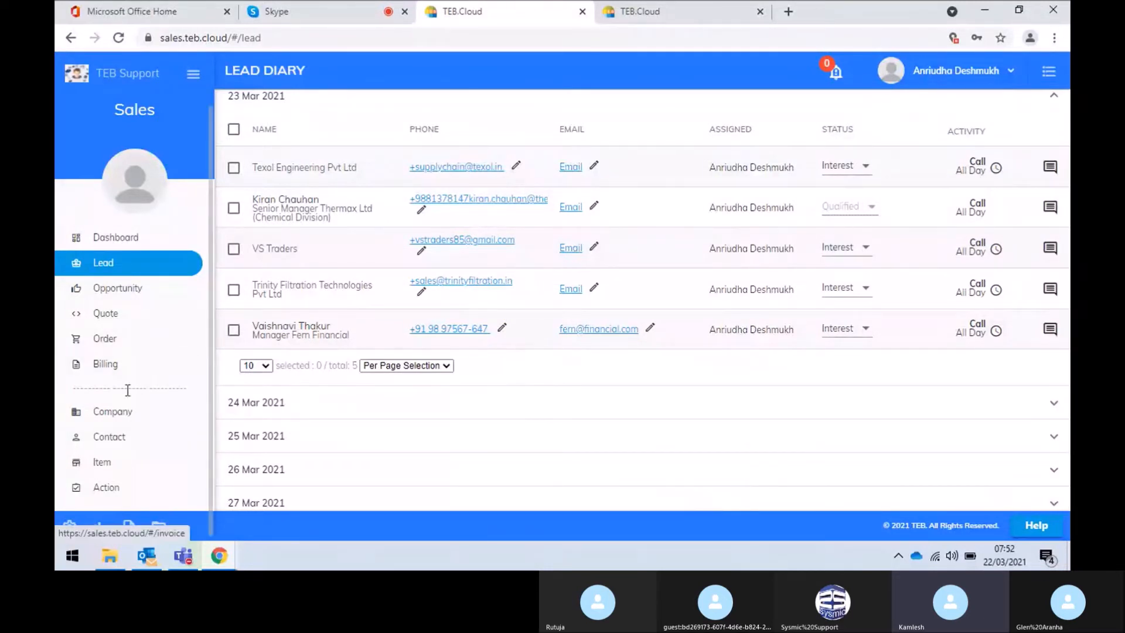
Search companies for 'kir', visit Contacts and the Lead Diary, then open the Opportunity list
click(123, 421)
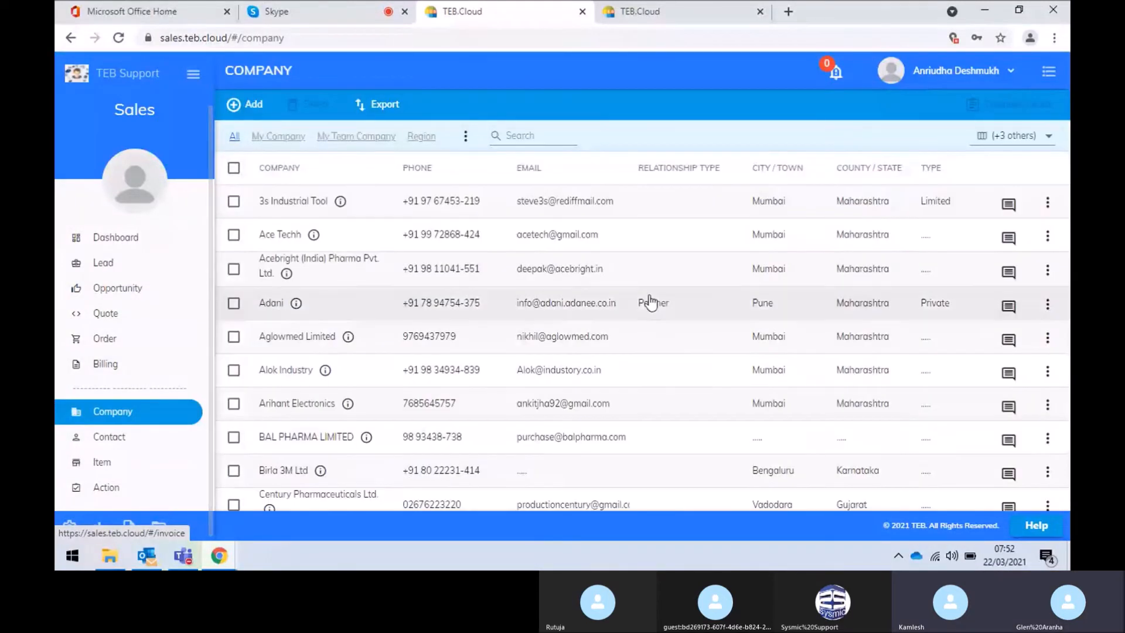
click(531, 136)
text(kir)
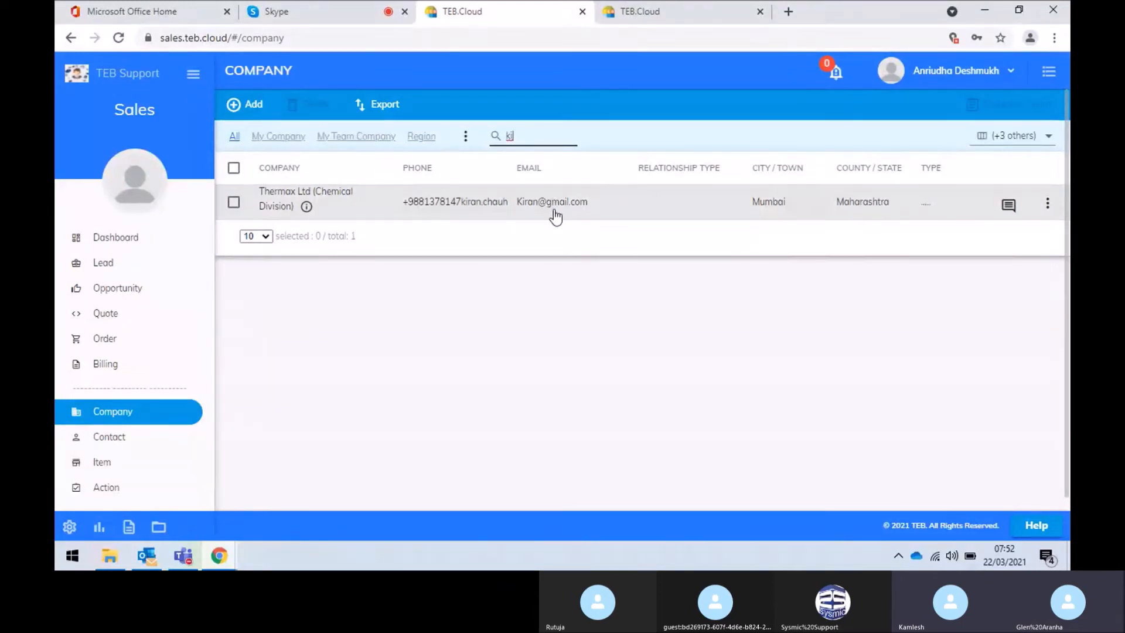
click(113, 443)
click(583, 132)
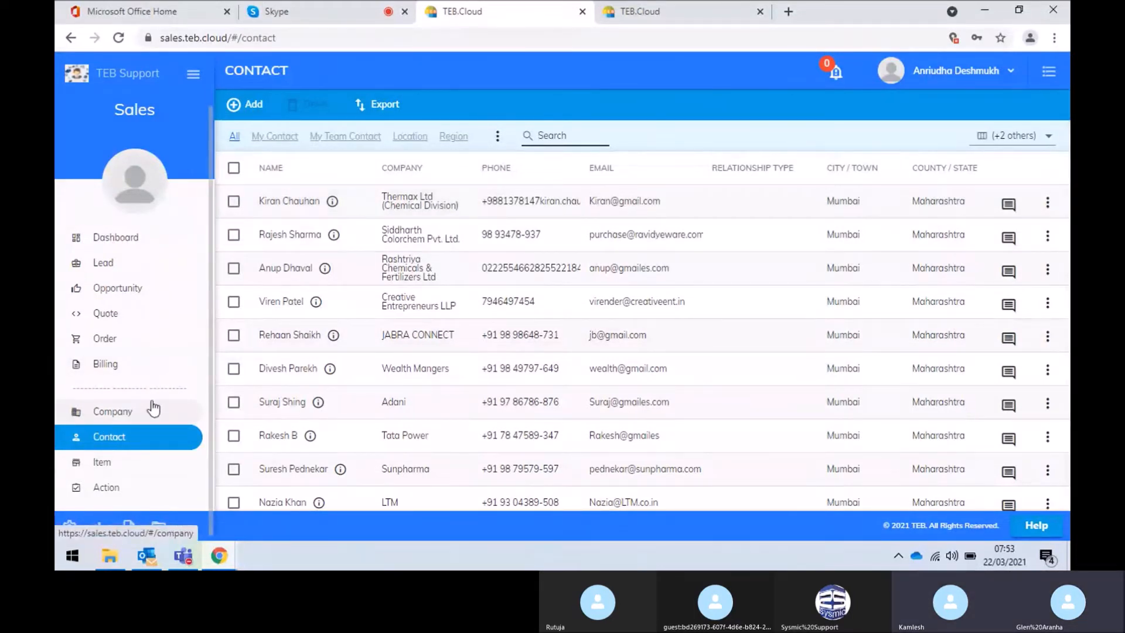
click(116, 264)
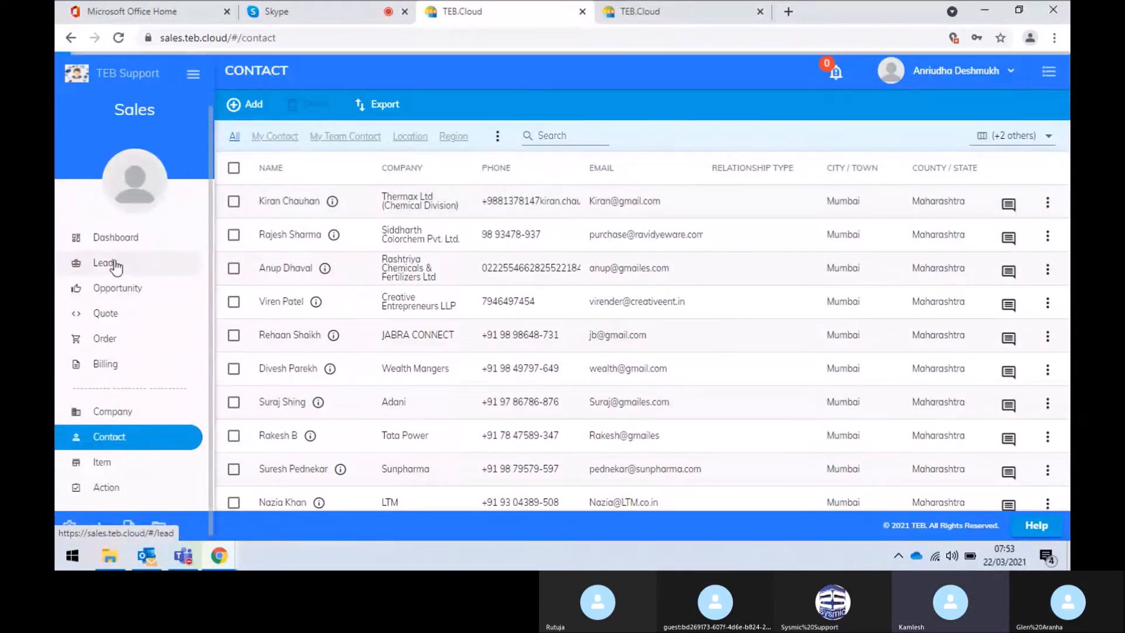
click(130, 295)
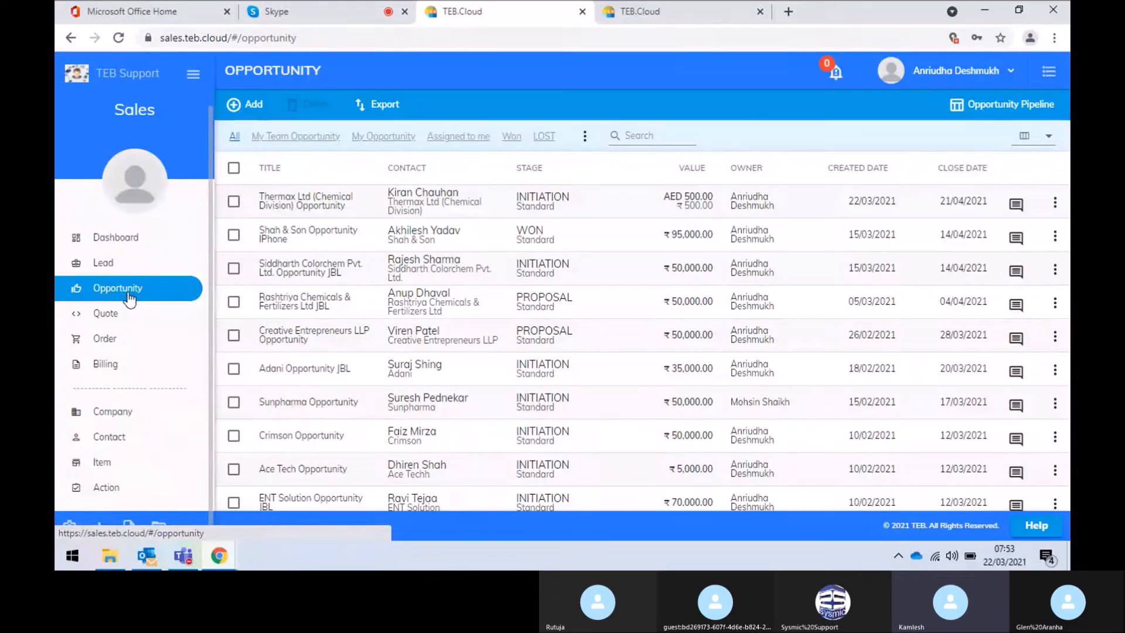
Start a new opportunity for Arihant Electronics with its contact, titled with 'JBL Speker'
click(252, 105)
click(461, 177)
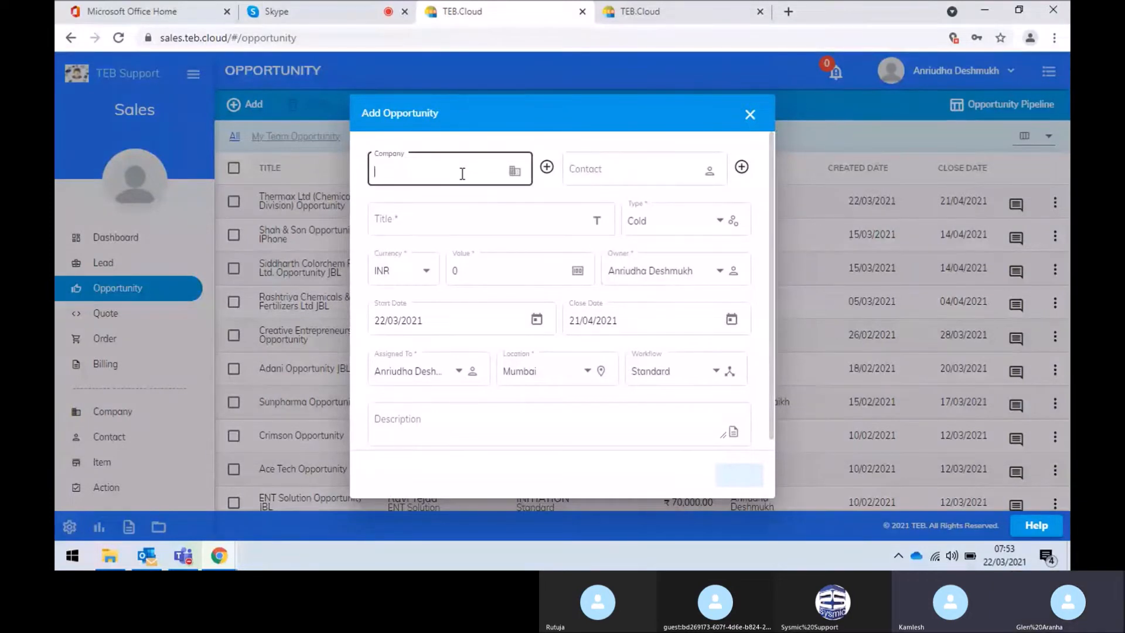
text(ar)
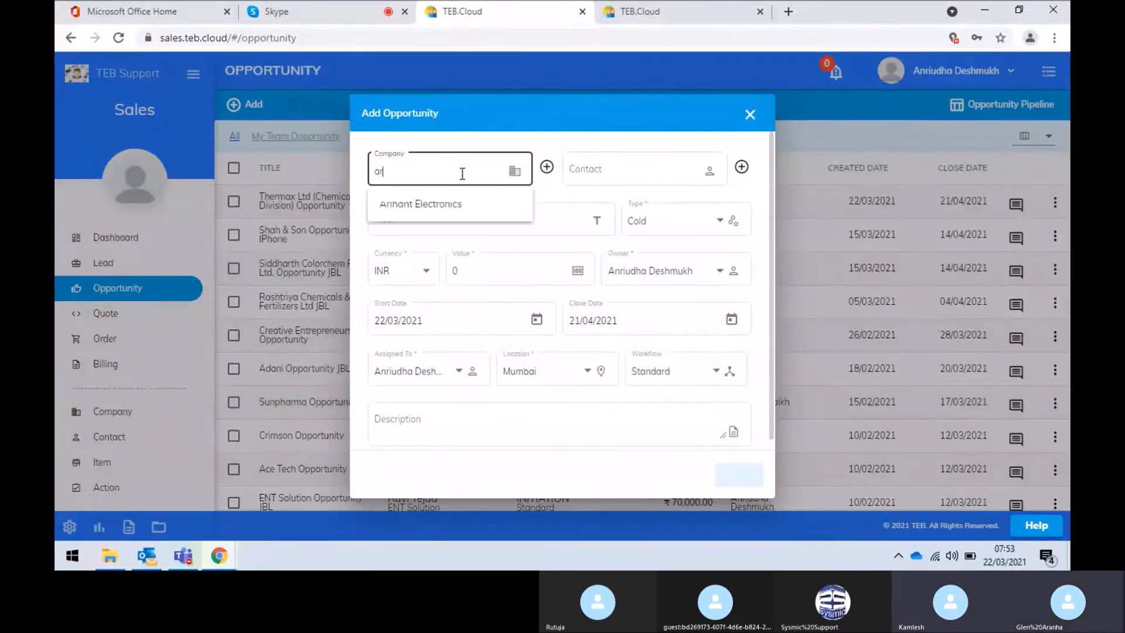
click(459, 206)
click(601, 160)
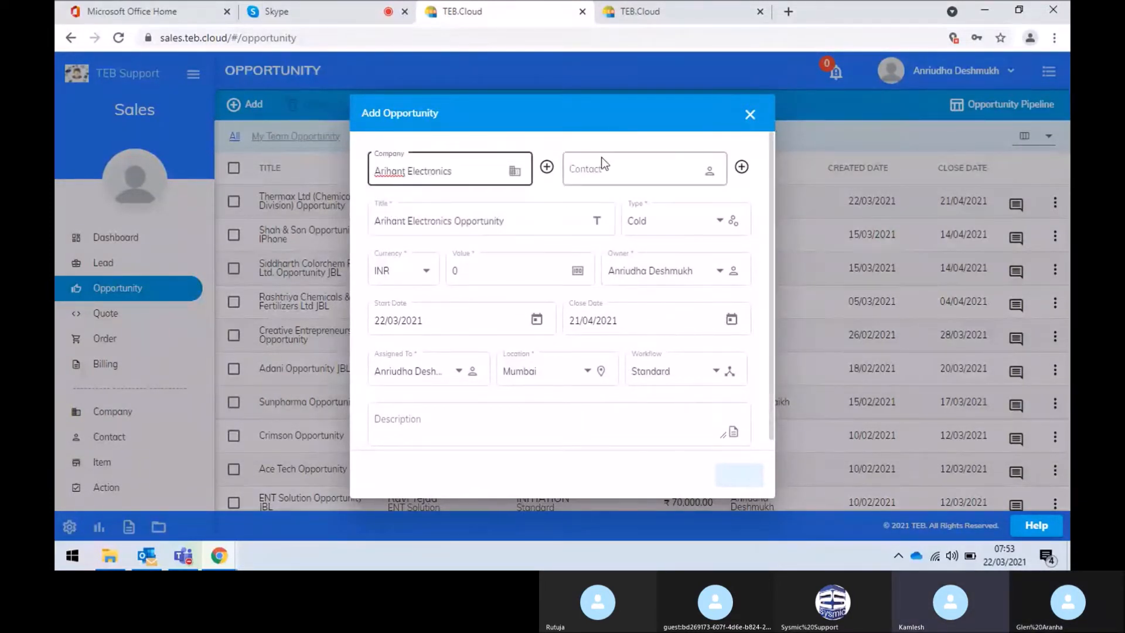
click(600, 169)
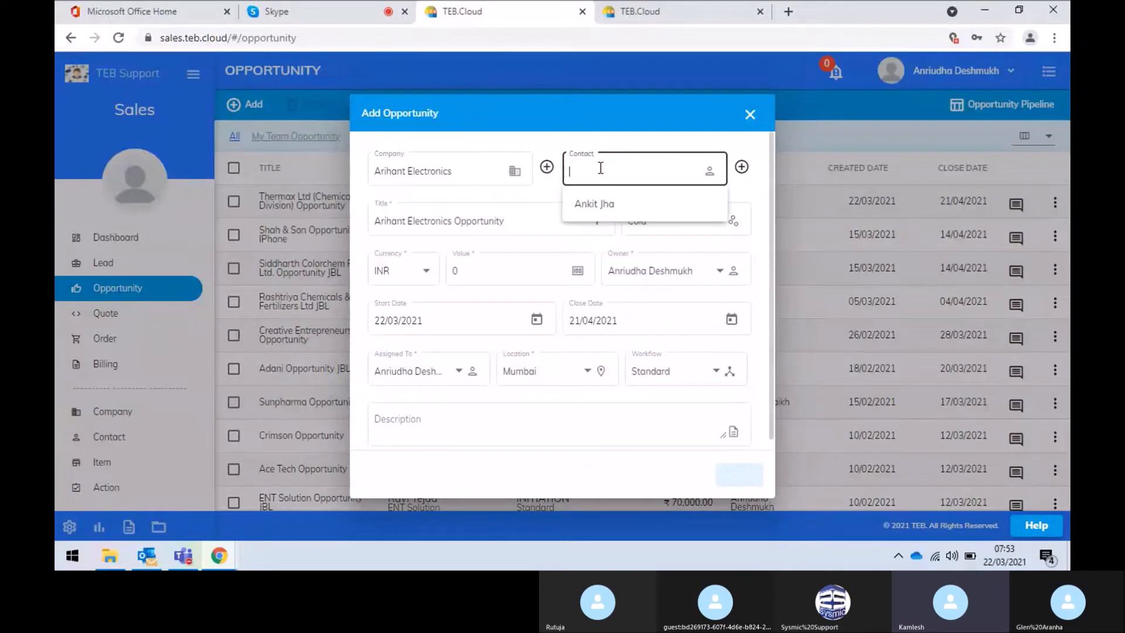
click(601, 206)
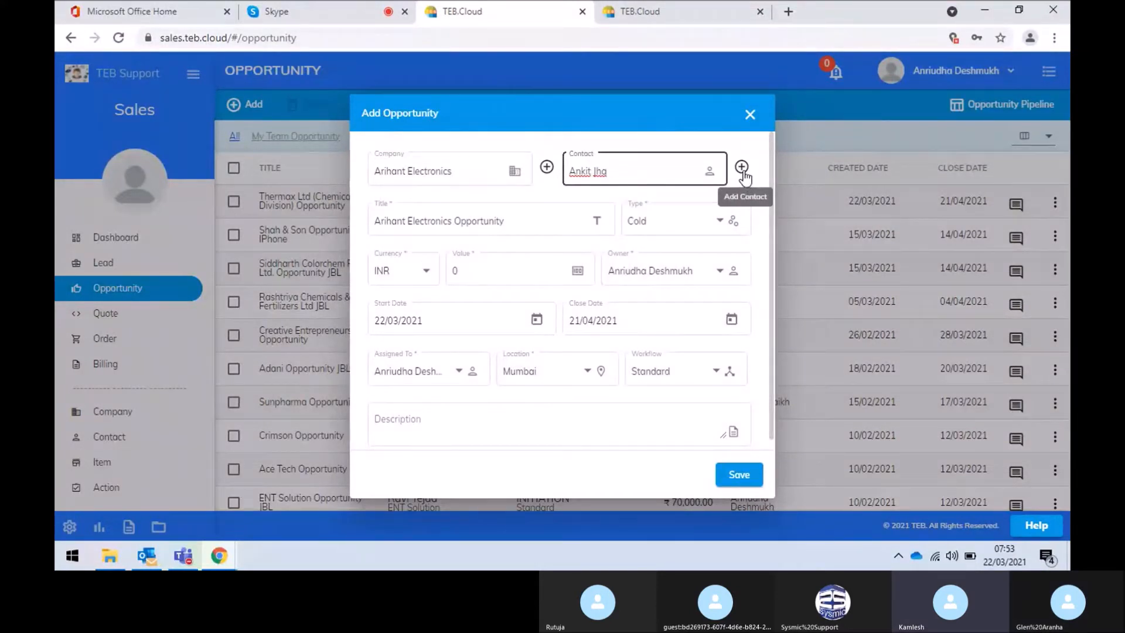
click(539, 220)
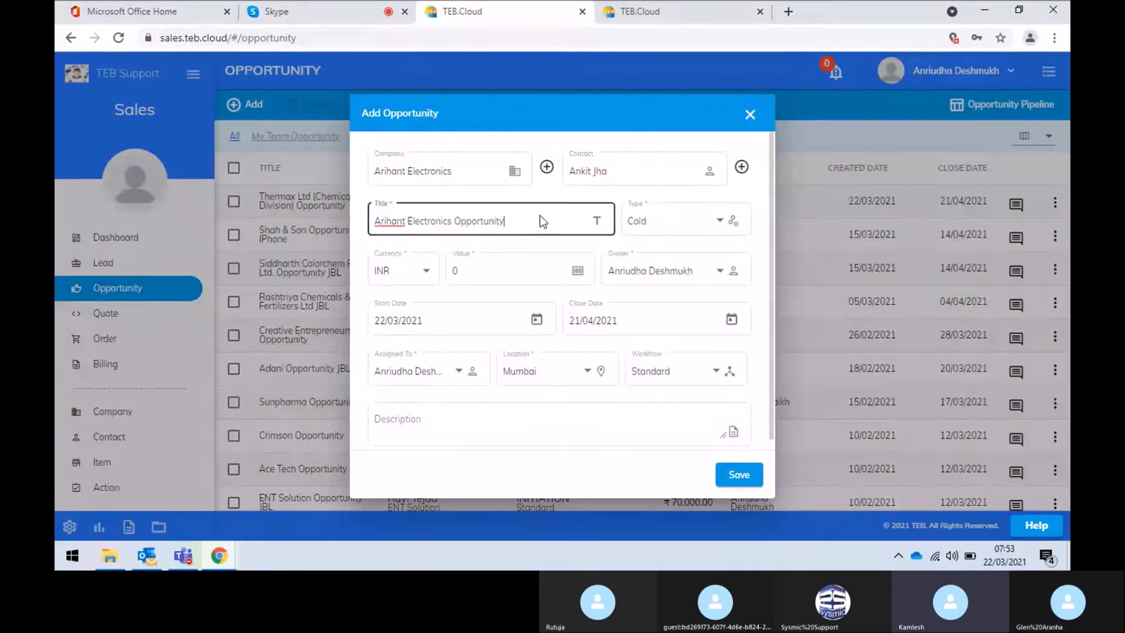
text(JBL Spe)
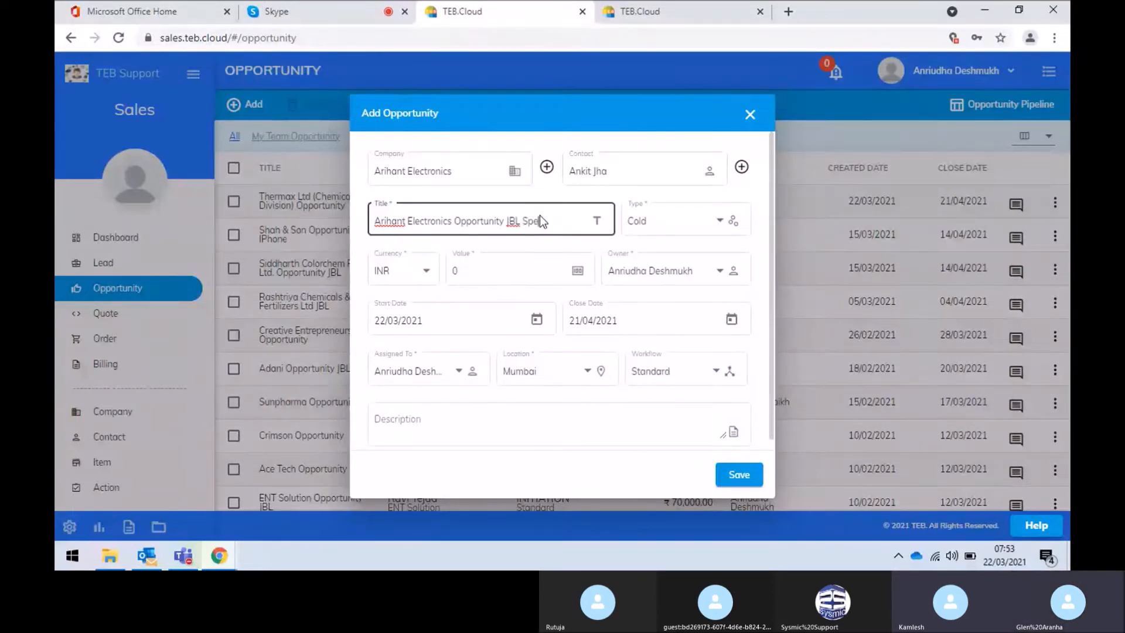
text(ker)
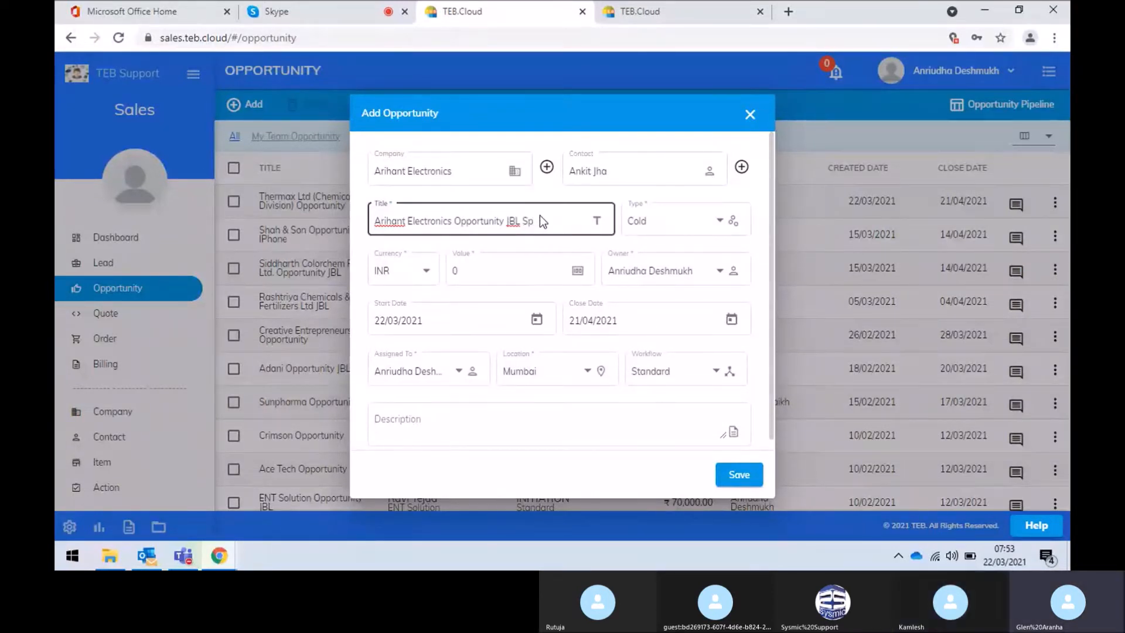
Mark the opportunity Hot, set its value to 50000, and save it
click(659, 221)
click(662, 268)
click(497, 273)
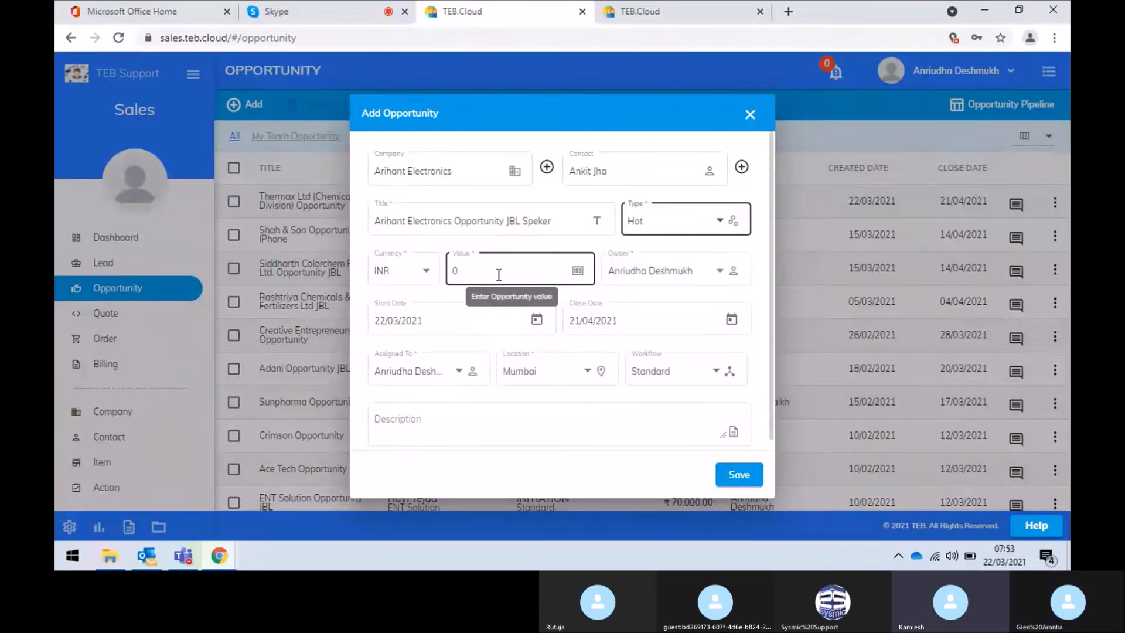
key(BackSpace)
text(5000)
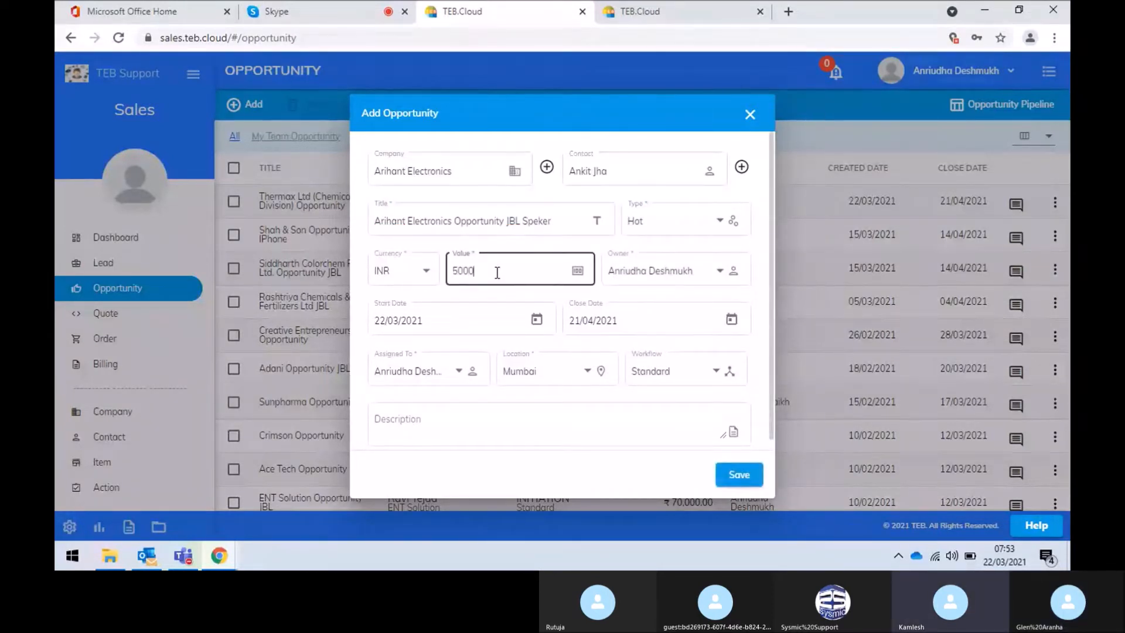
text(0)
scroll(520, 300, down, 1)
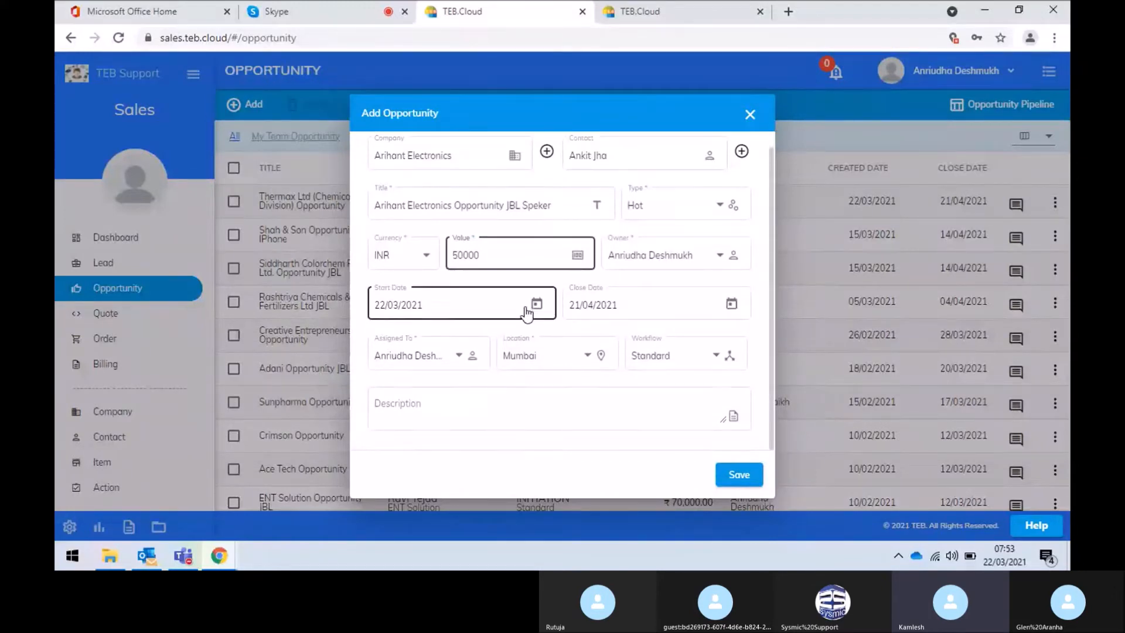
click(751, 474)
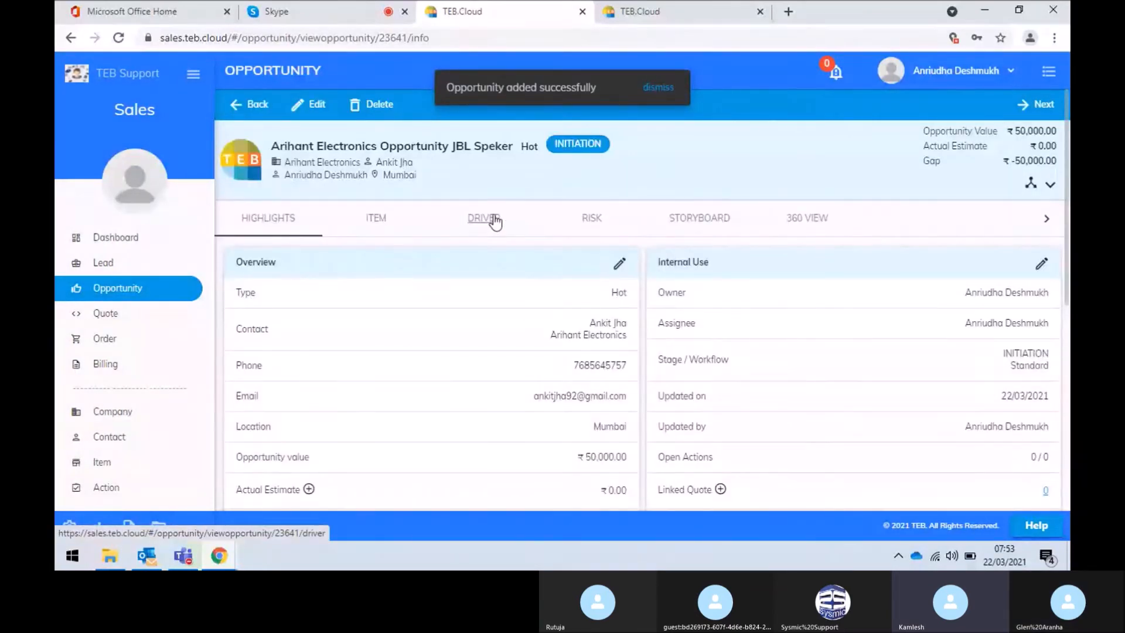
Expand the stage timeline, scroll through the Highlights, and open the empty ITEM list
click(1051, 188)
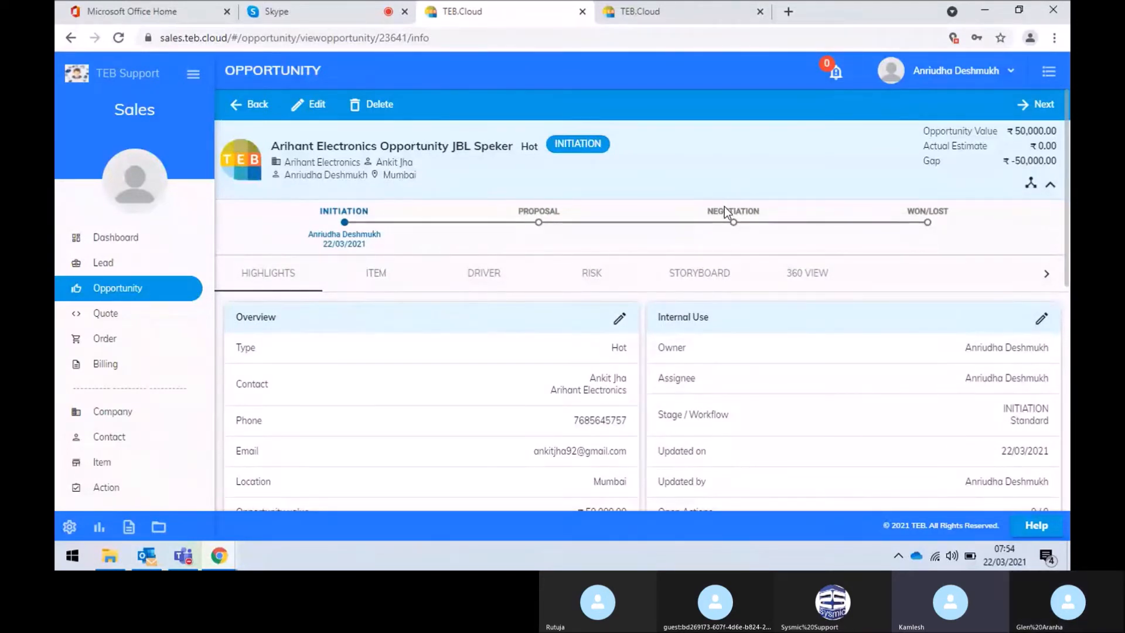
scroll(451, 299, down, 5)
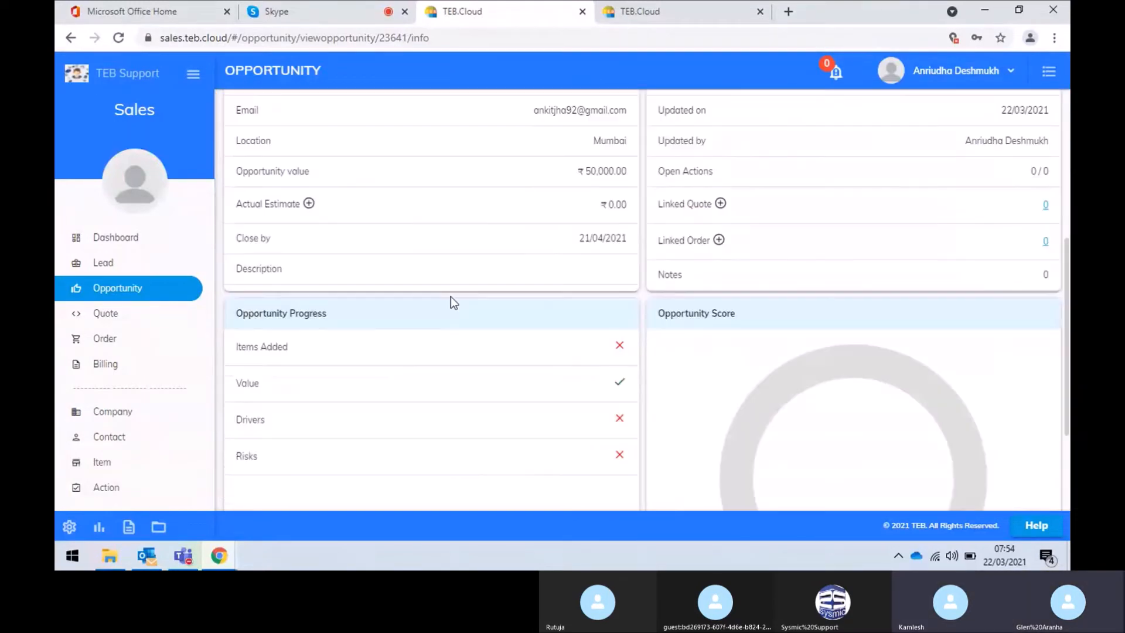
scroll(451, 297, down, 4)
scroll(451, 296, up, 9)
scroll(451, 297, down, 3)
scroll(451, 299, up, 1)
scroll(452, 302, down, 1)
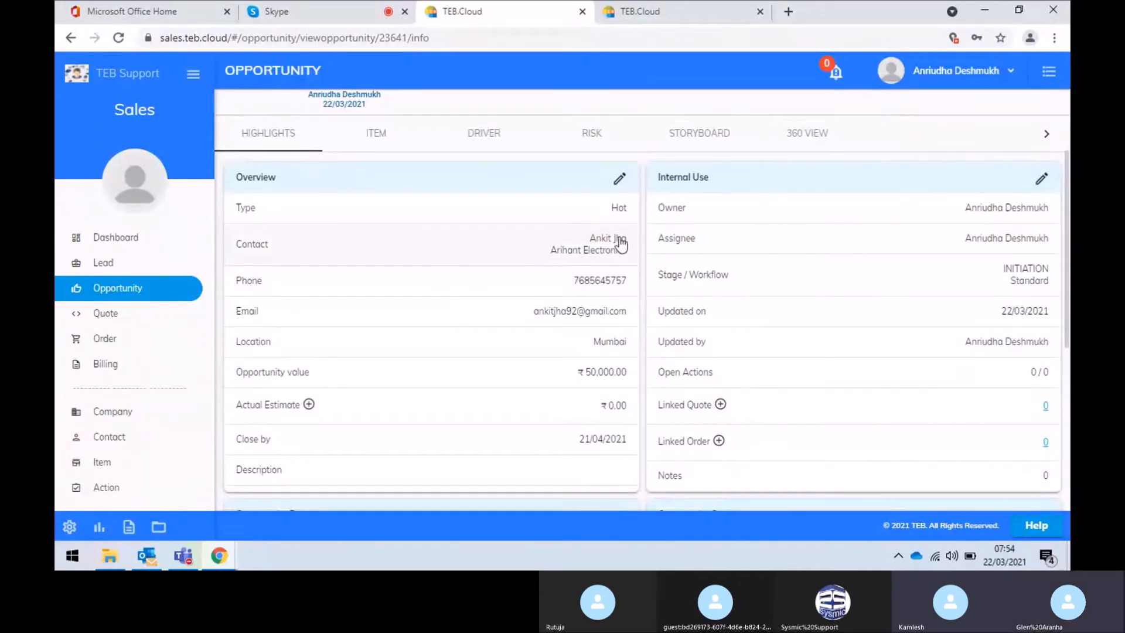
scroll(599, 447, up, 3)
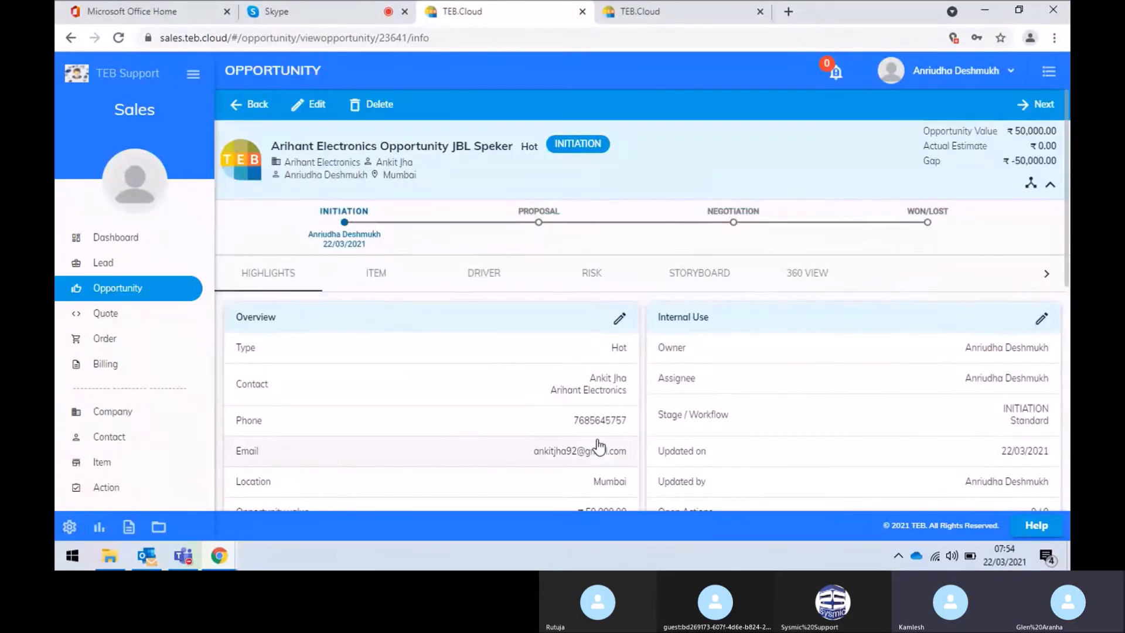
click(377, 279)
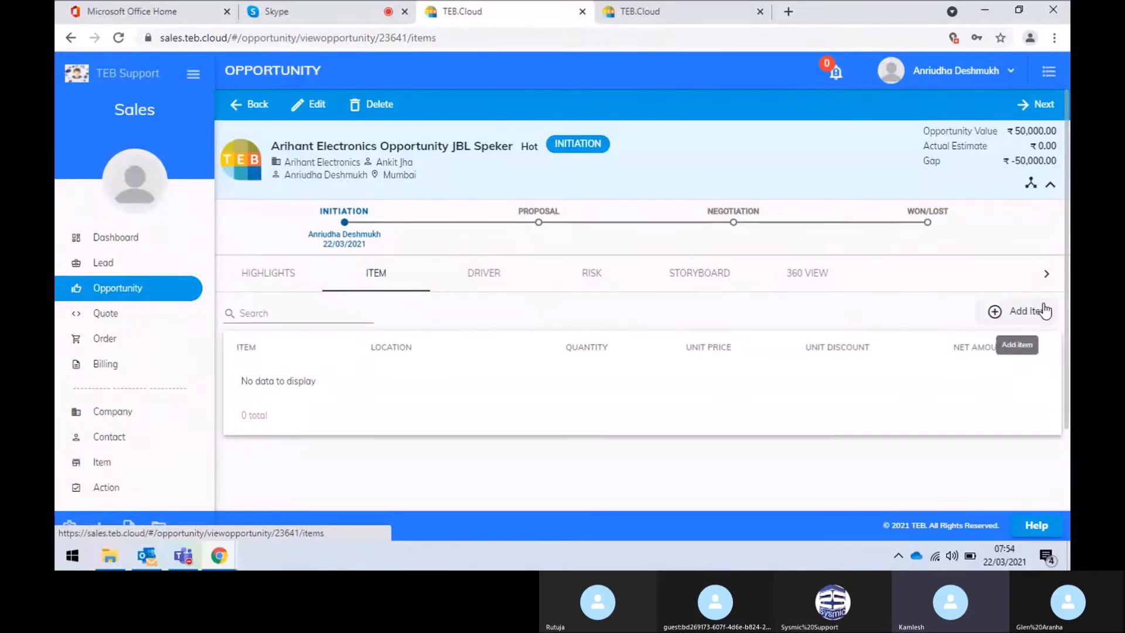
Add 10 units of JB01 - JBL Speaker from Mumbai (MUM), then start editing its unit discount
click(1044, 310)
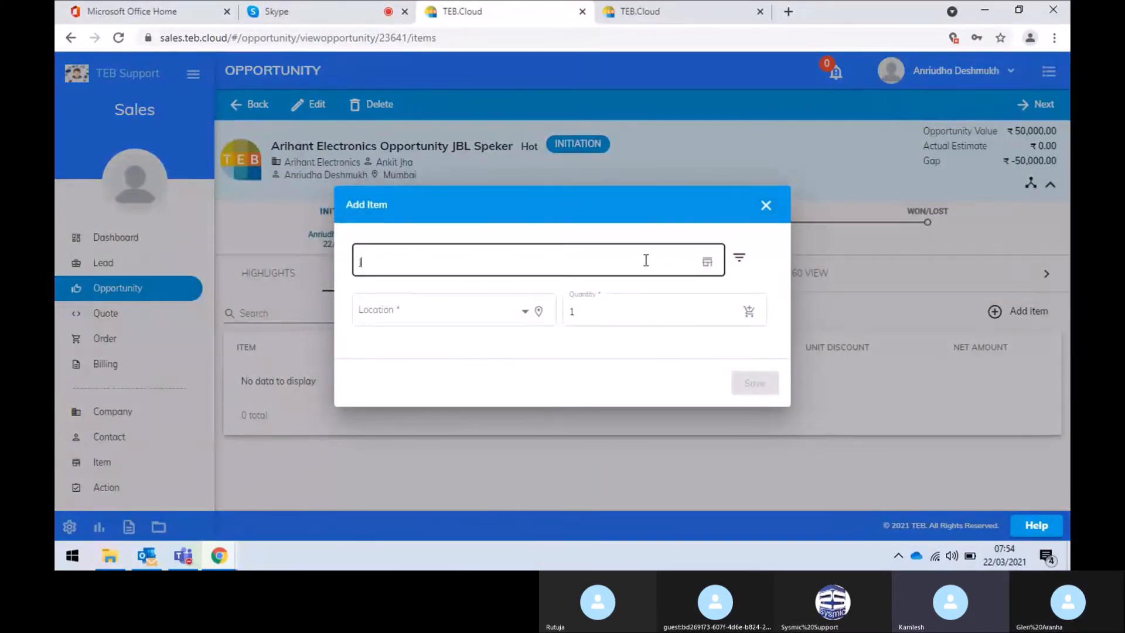
text(JBL)
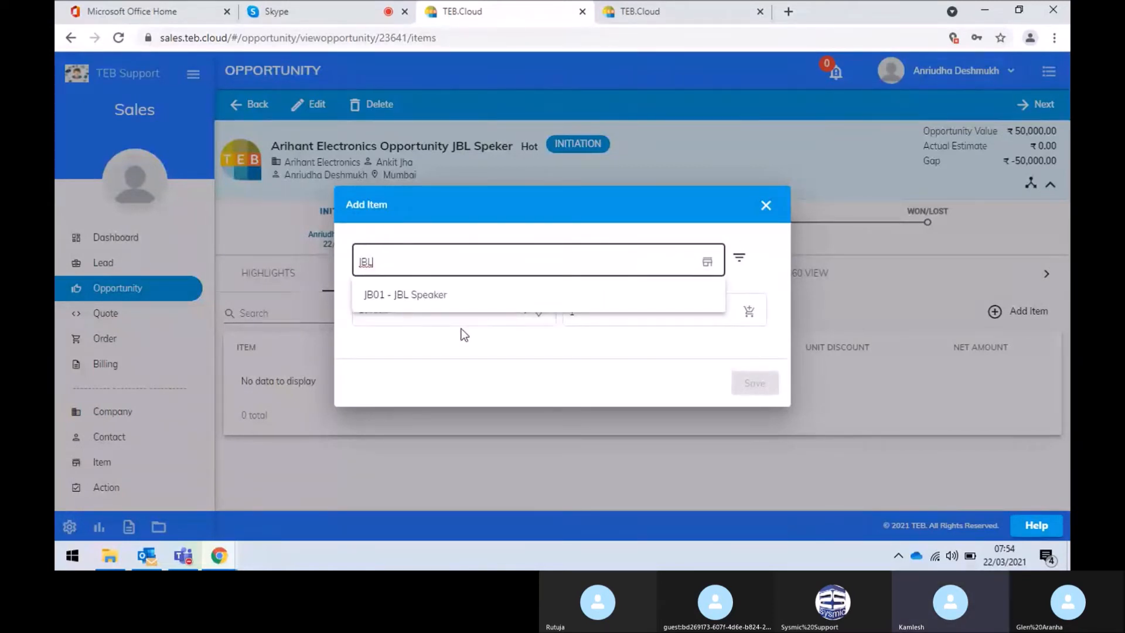
click(470, 298)
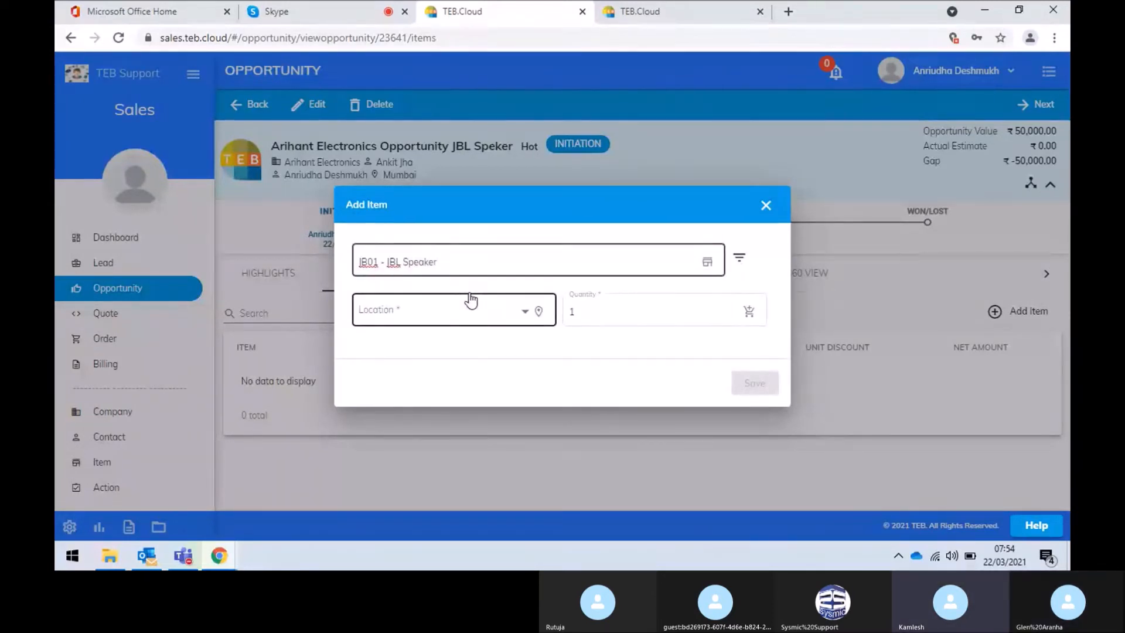
click(459, 311)
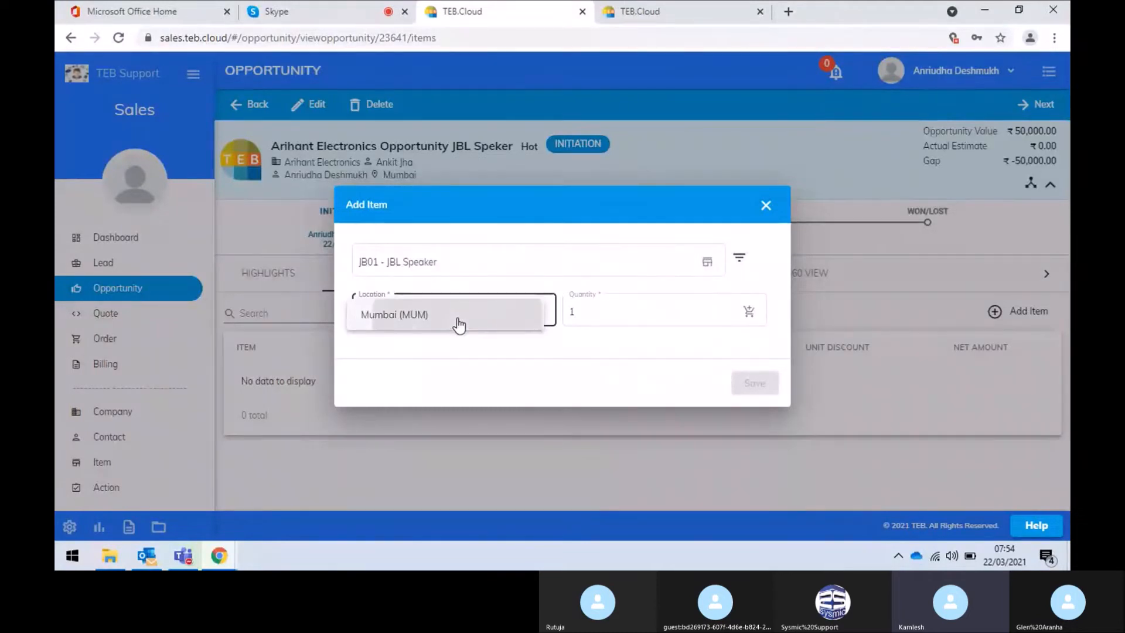
click(459, 324)
click(610, 313)
key(BackSpace)
text(10)
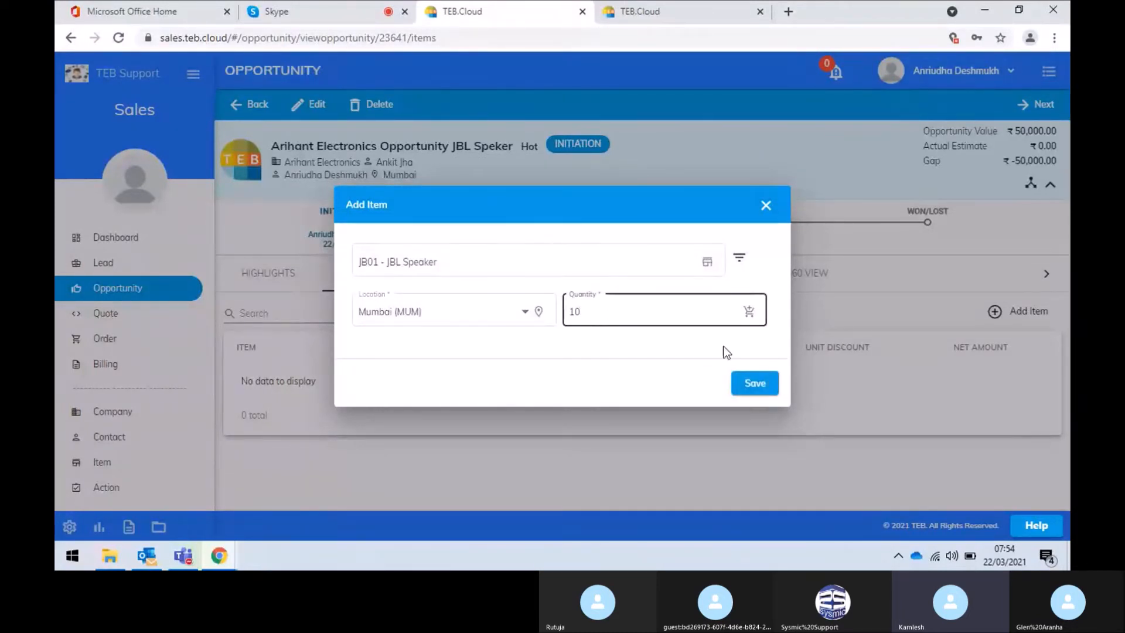
click(756, 383)
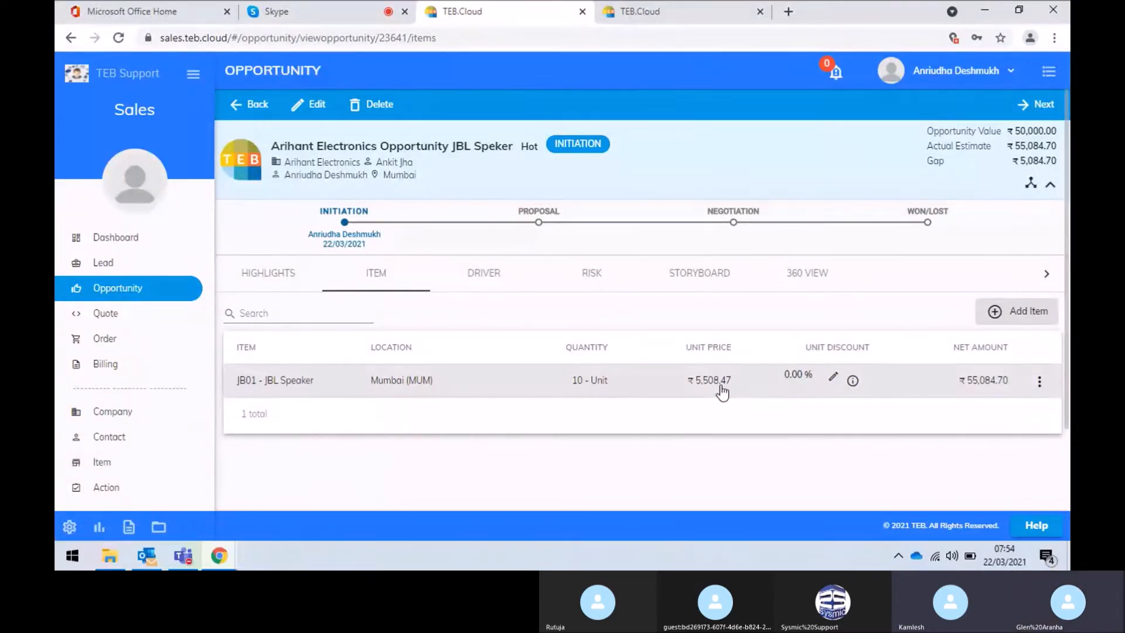
click(833, 380)
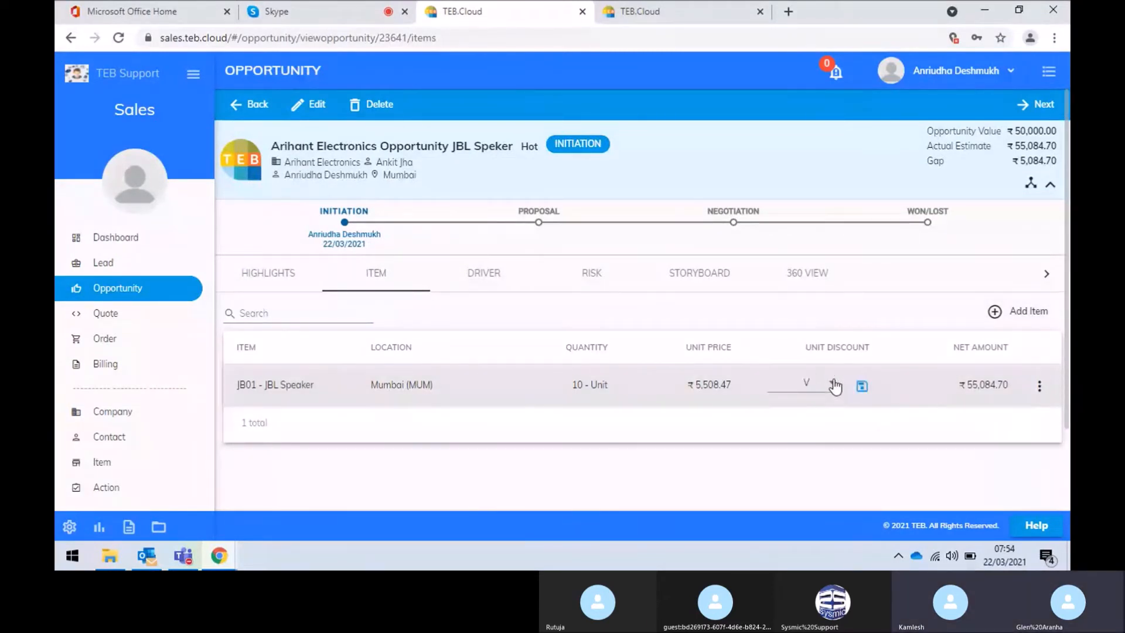
Move the Arihant Electronics Opportunity JBL Speker to the PROPOSAL stage and return to the opportunity list
click(1044, 111)
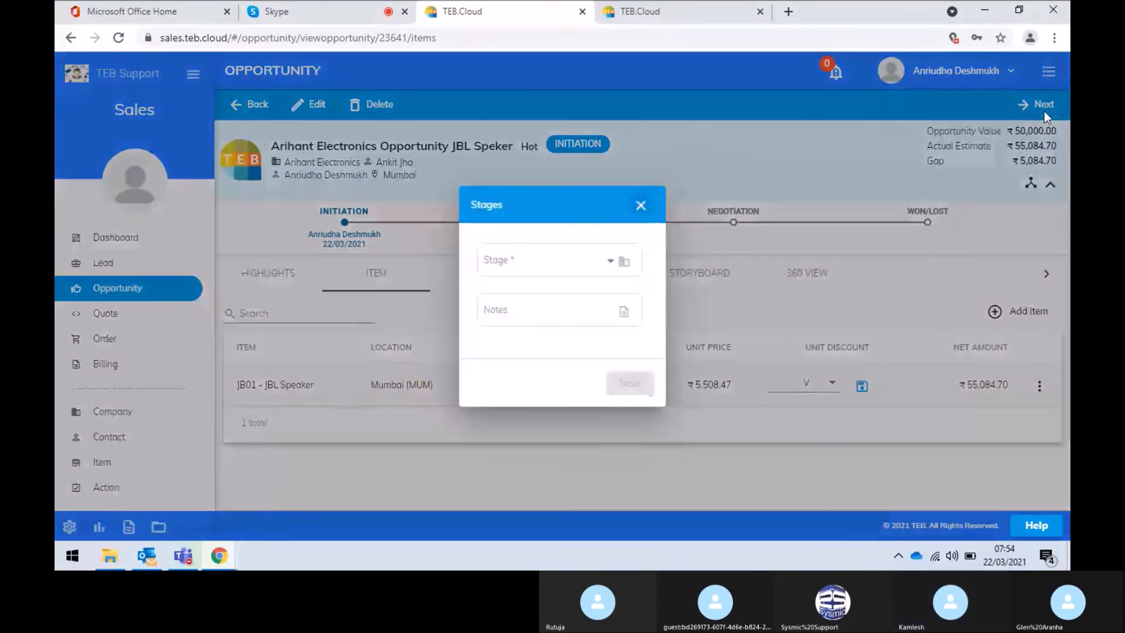
click(553, 268)
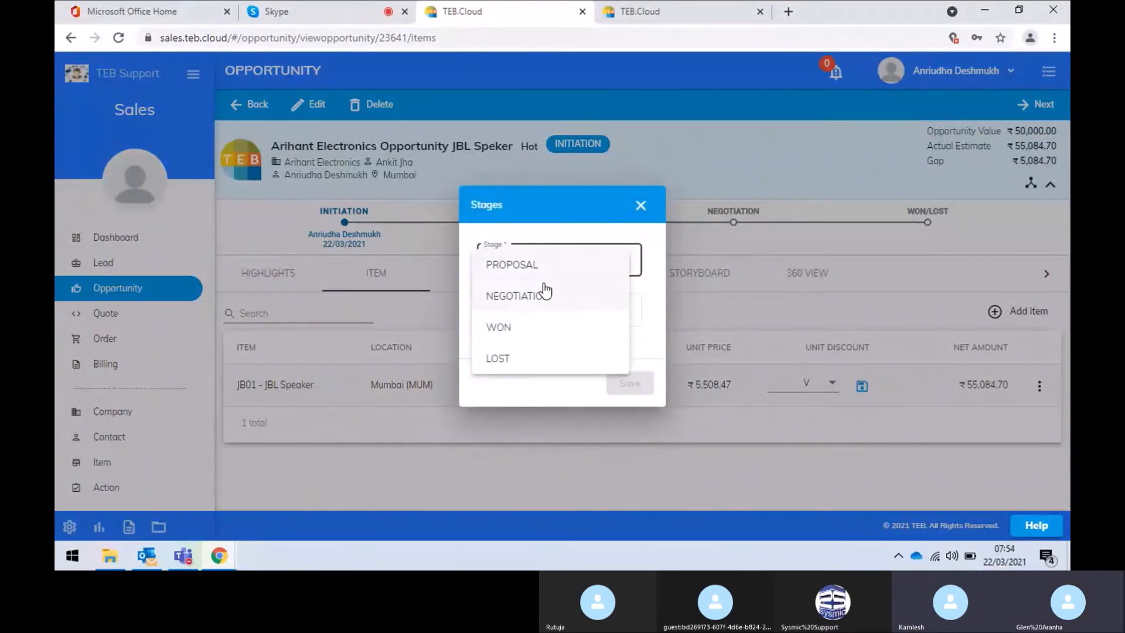
click(548, 271)
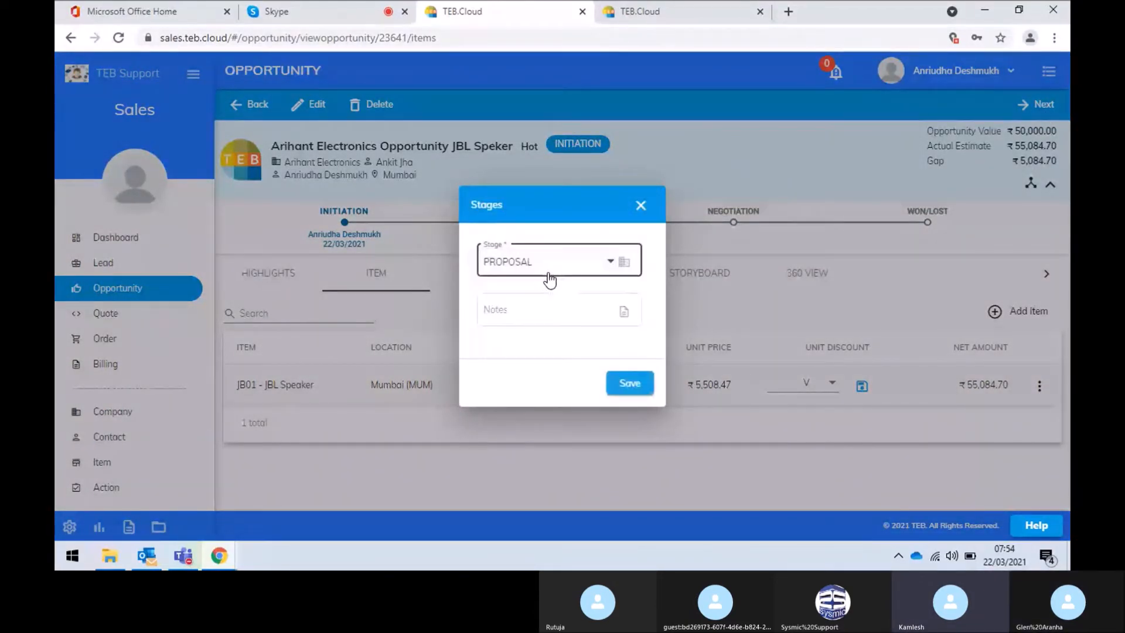
click(624, 383)
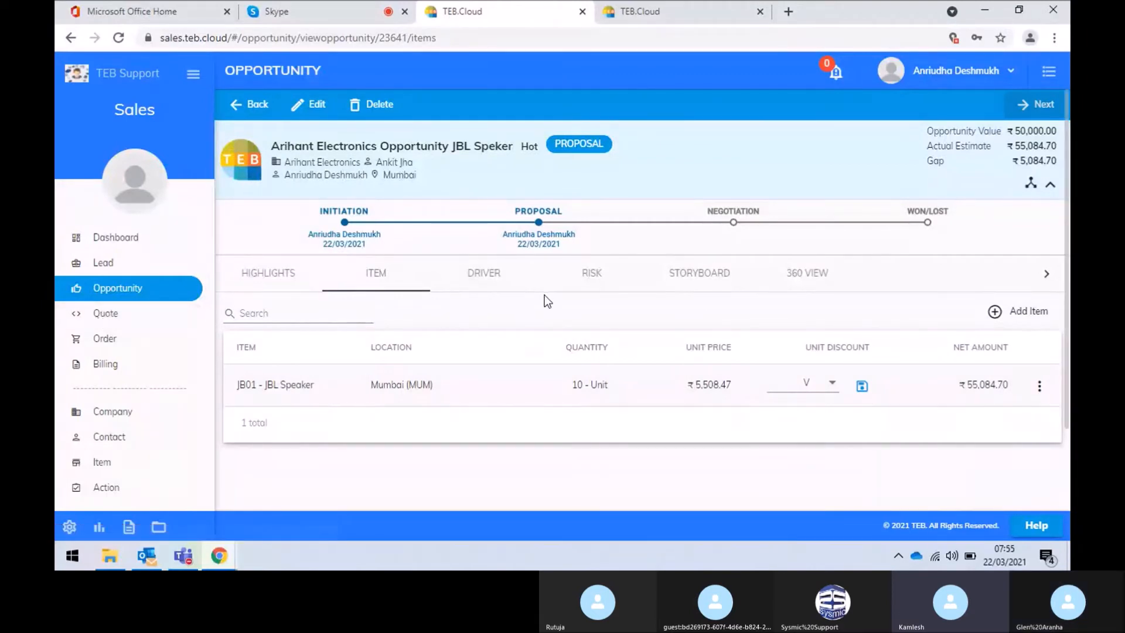
click(256, 106)
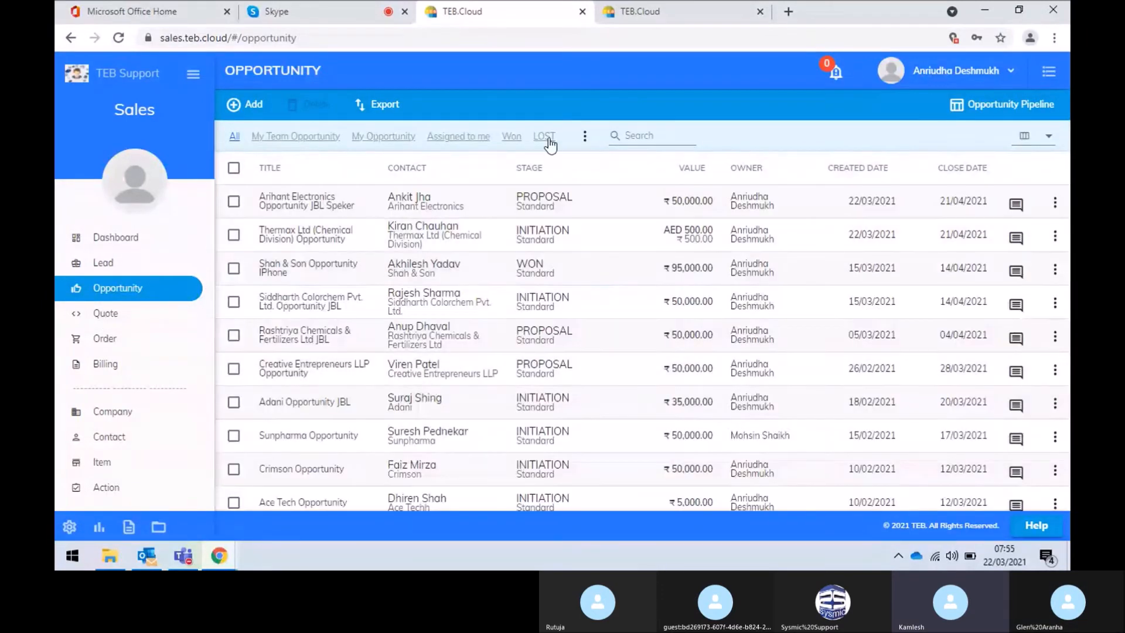
Browse the opportunity list, leaving rows-per-page unchanged, and switch to the Opportunity Pipeline board
scroll(479, 408, down, 2)
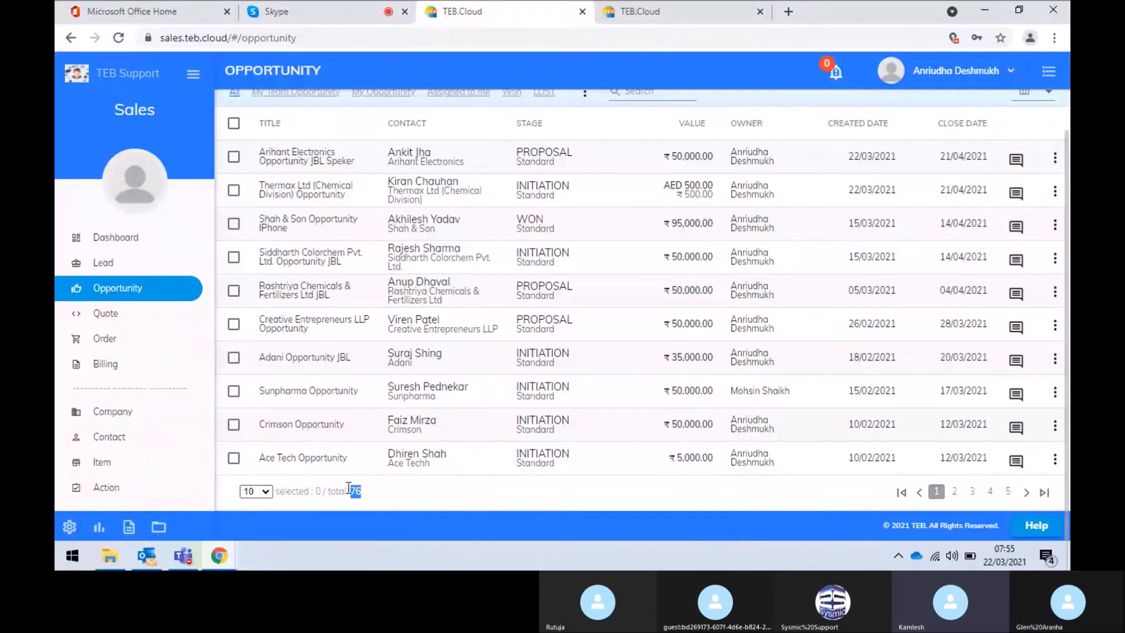
click(267, 493)
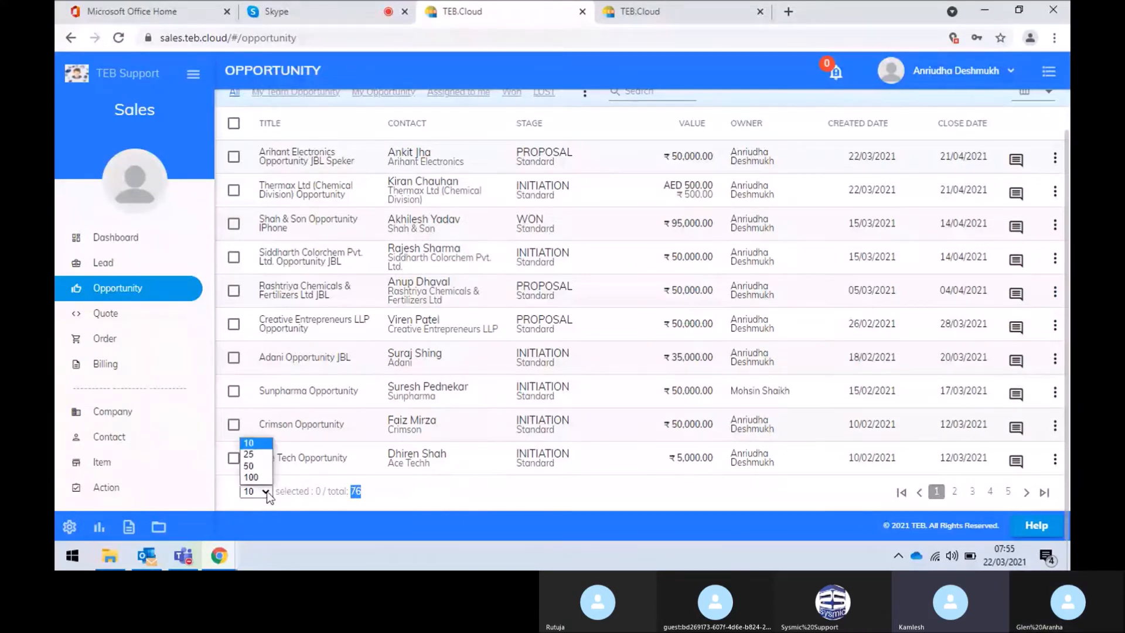
click(507, 497)
scroll(508, 497, up, 1)
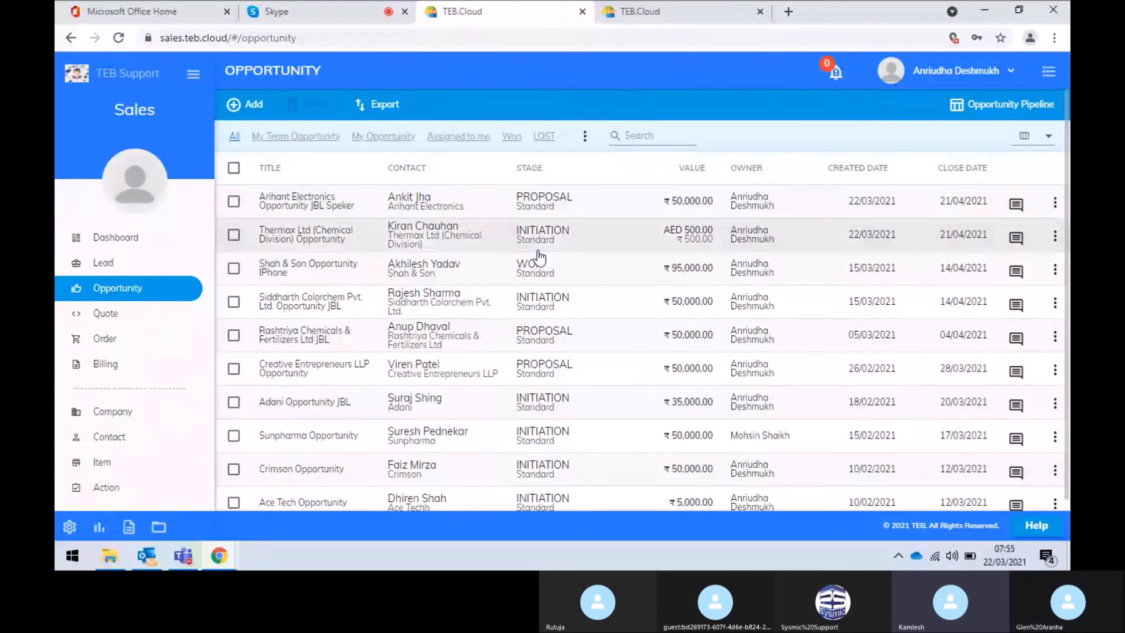
scroll(538, 256, down, 1)
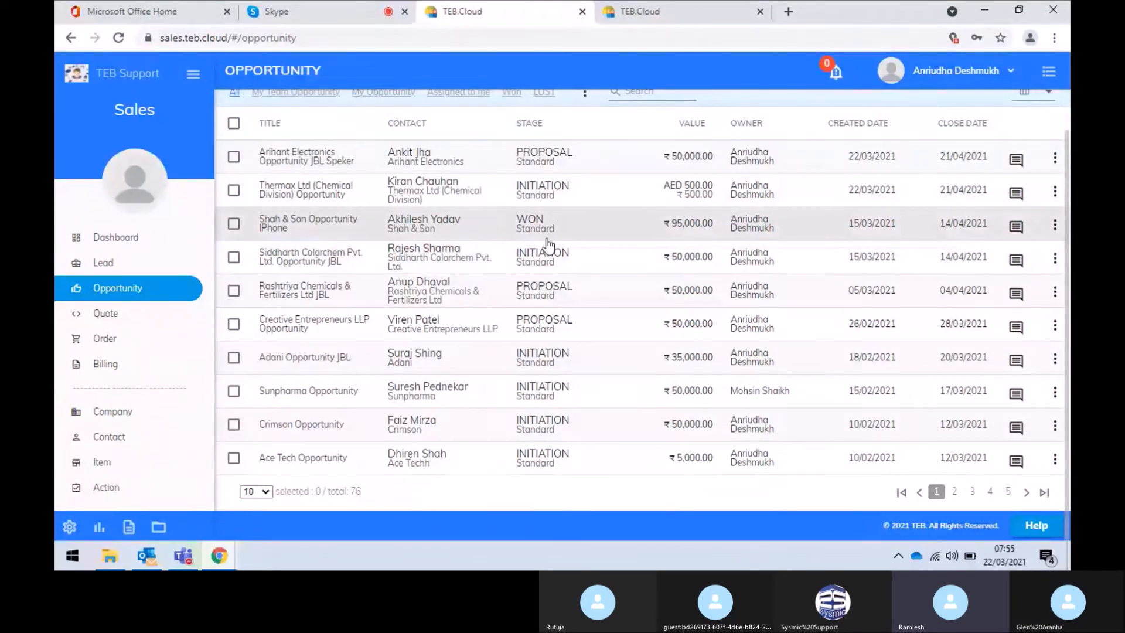
scroll(545, 382, up, 1)
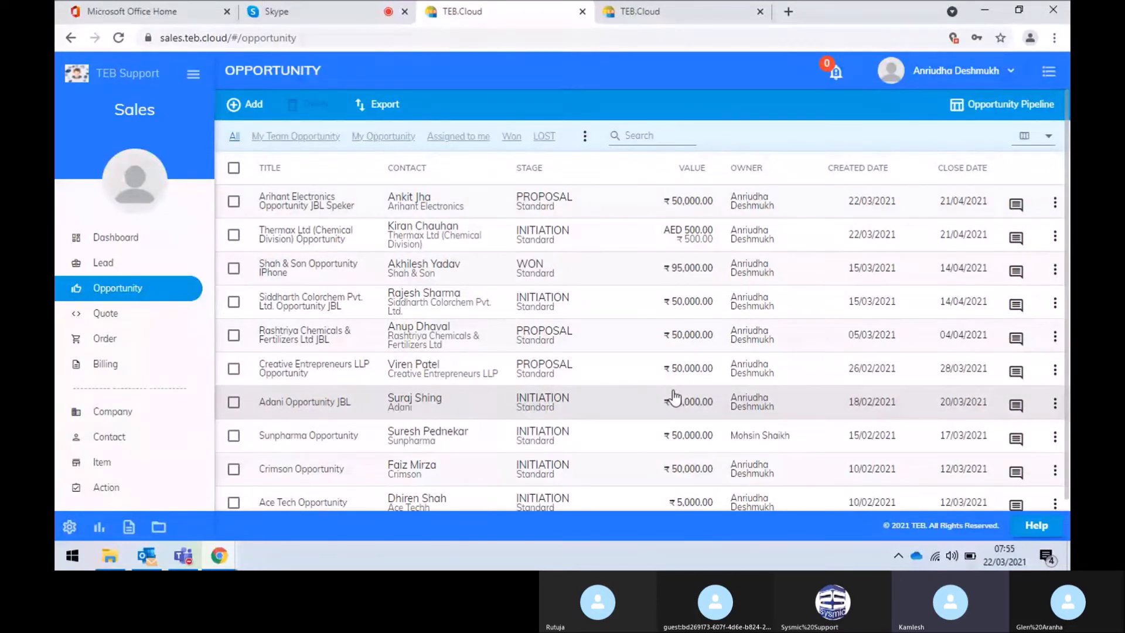
click(1025, 105)
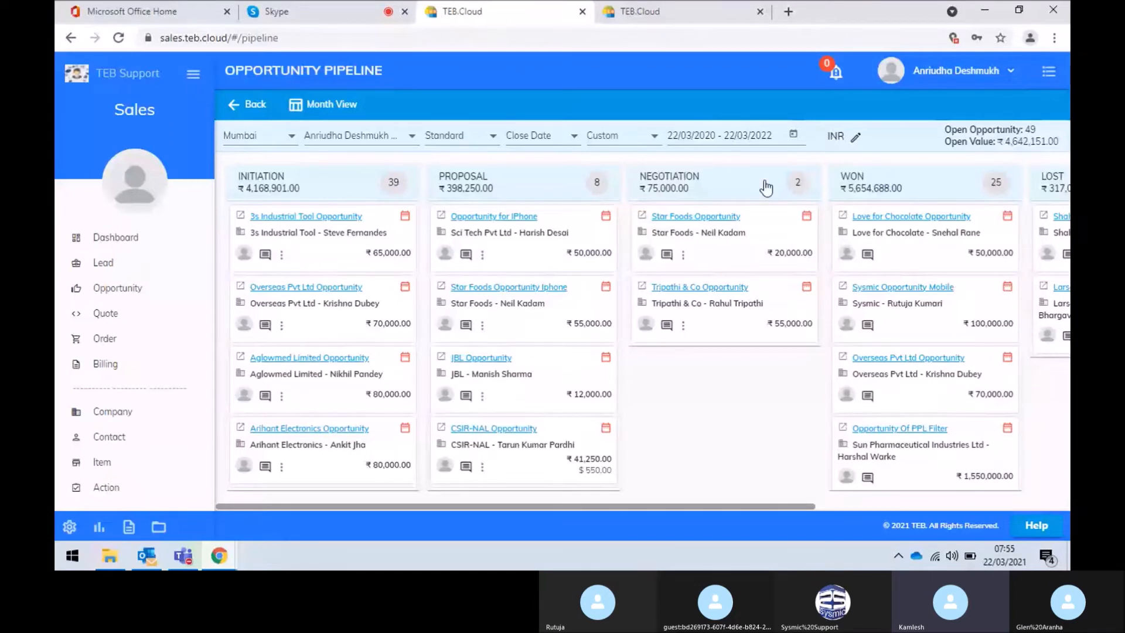
Review the pipeline's 49 open opportunities worth ₹4,642,151.00 in Month View, then go to the Quote list
drag(811, 505, 562, 470)
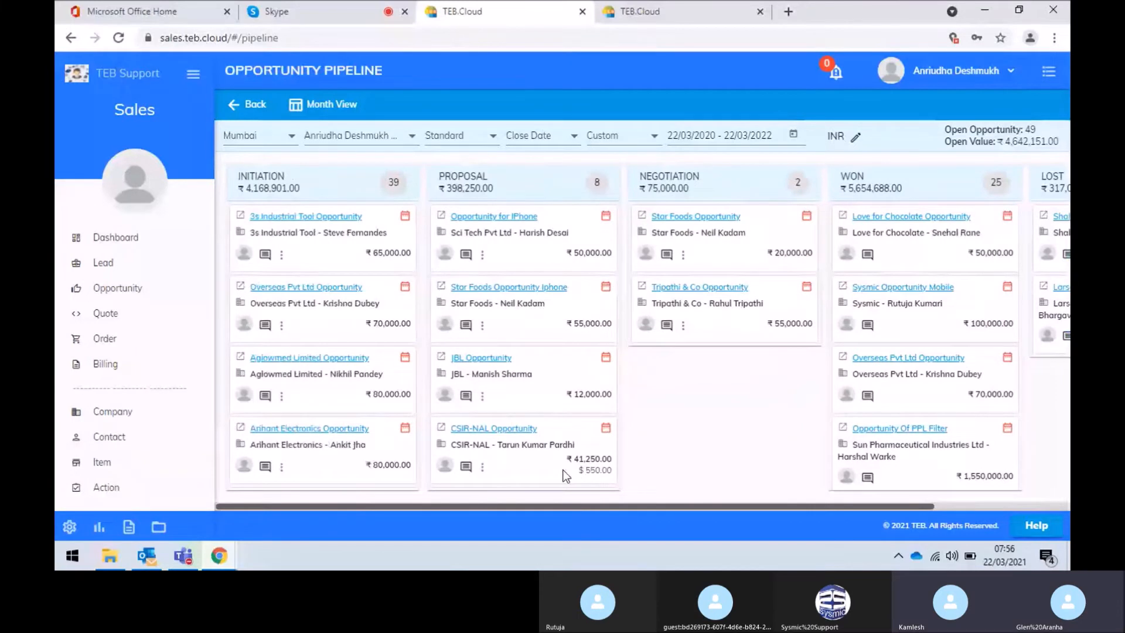
click(340, 140)
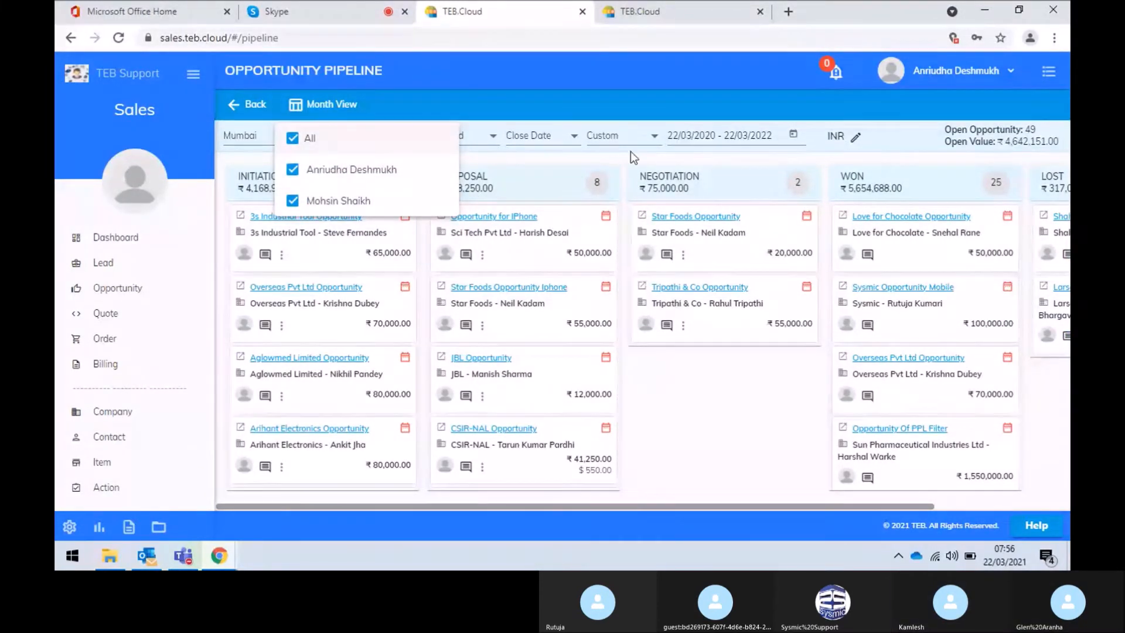
click(632, 113)
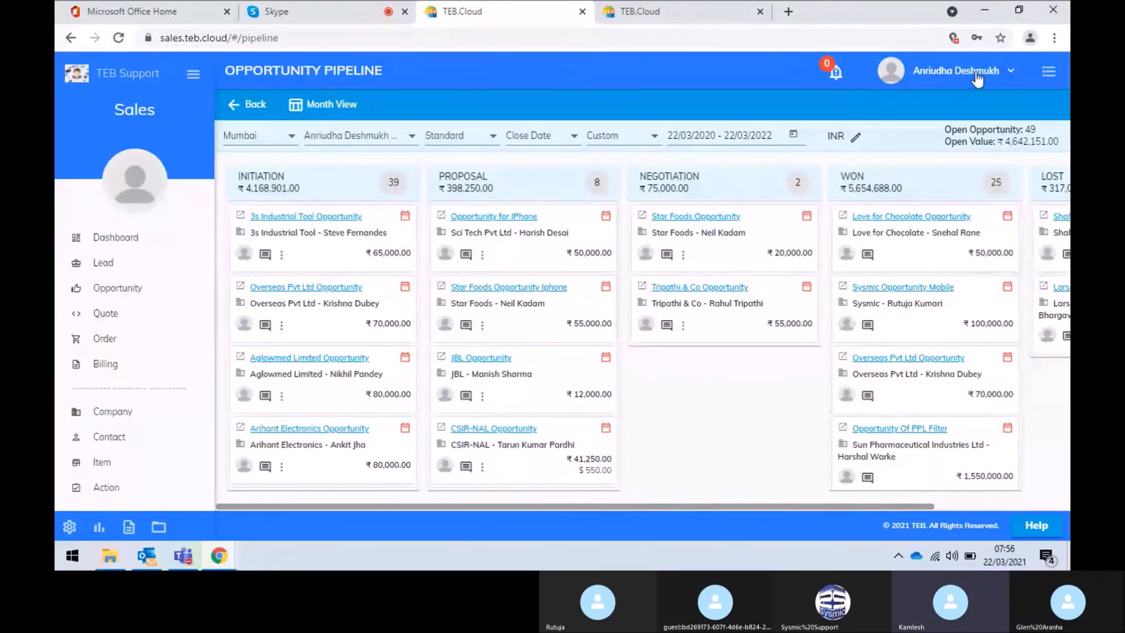
double_click(1033, 129)
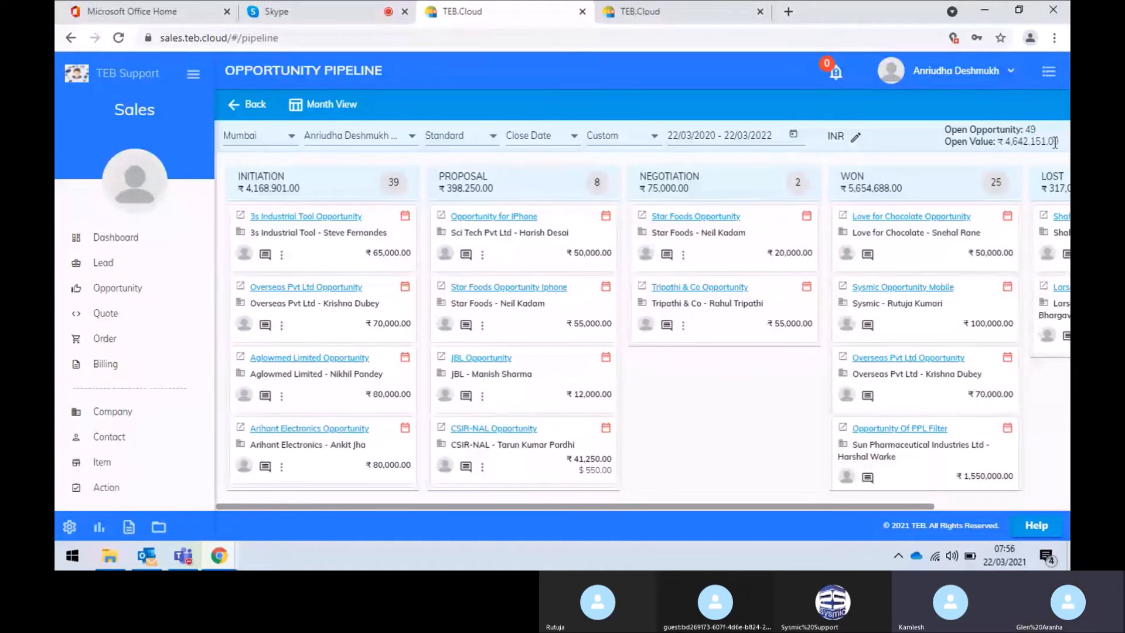
drag(1060, 143, 961, 143)
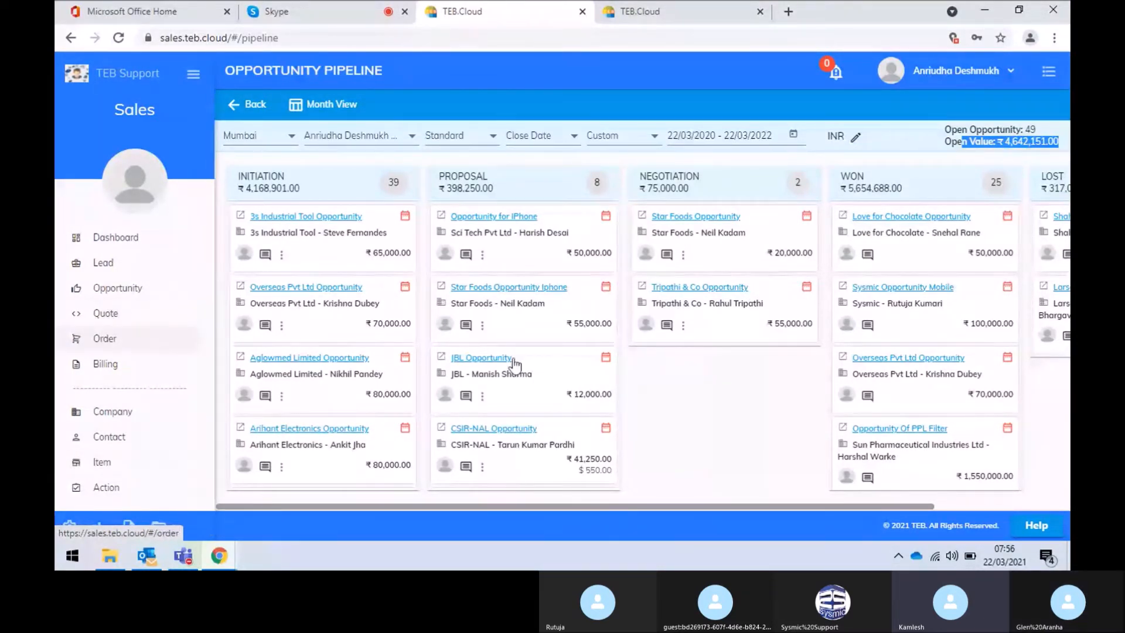
click(349, 109)
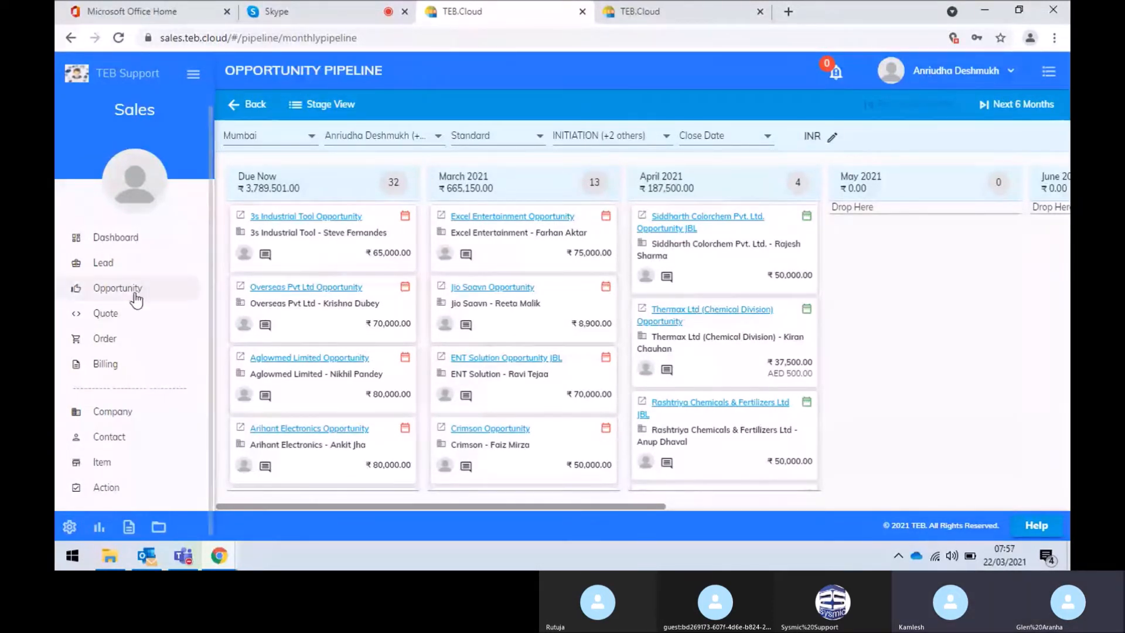
click(106, 320)
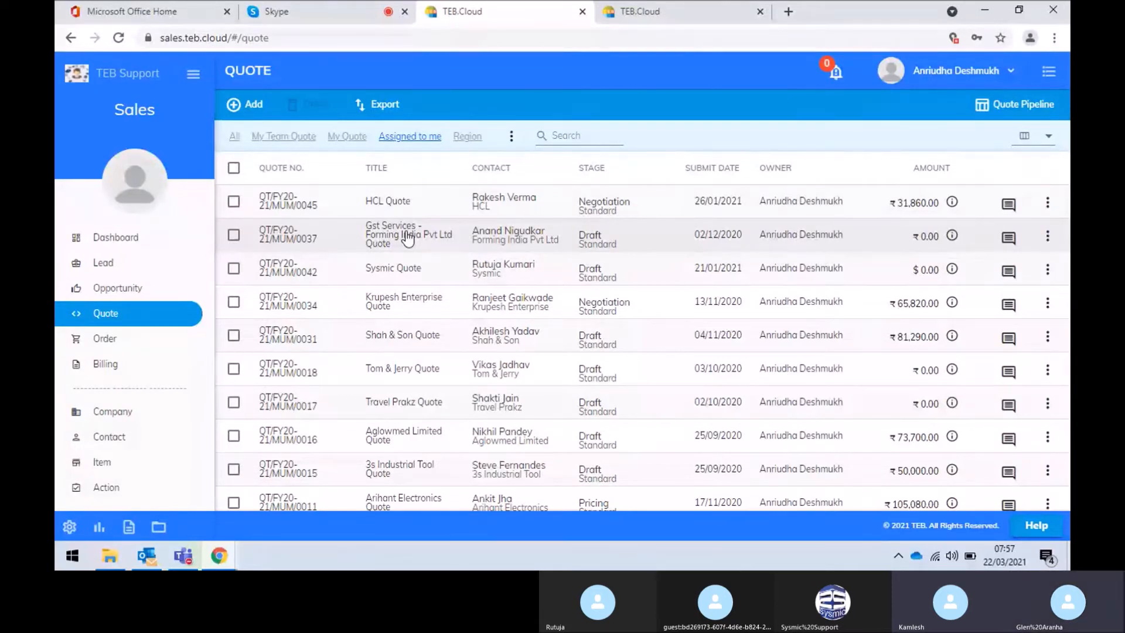
Show the Add menu on the Quote list with New Quote and Quote From Opportunity
click(254, 105)
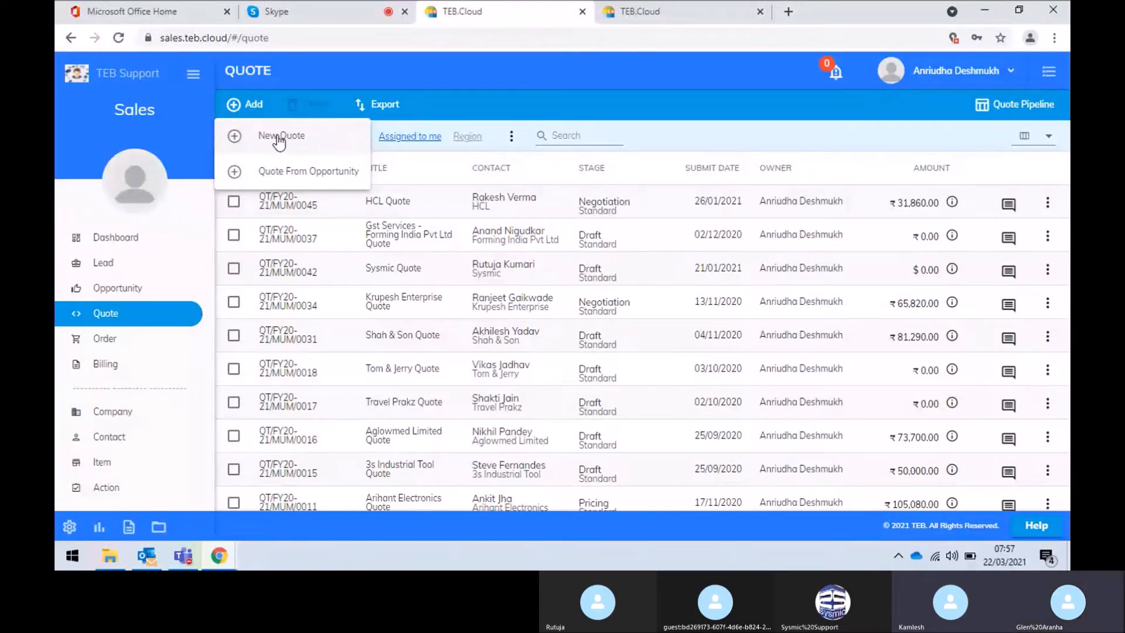
Start a quote from an opportunity for Arihant Electronics, linked to the JBL Speker opportunity
click(289, 172)
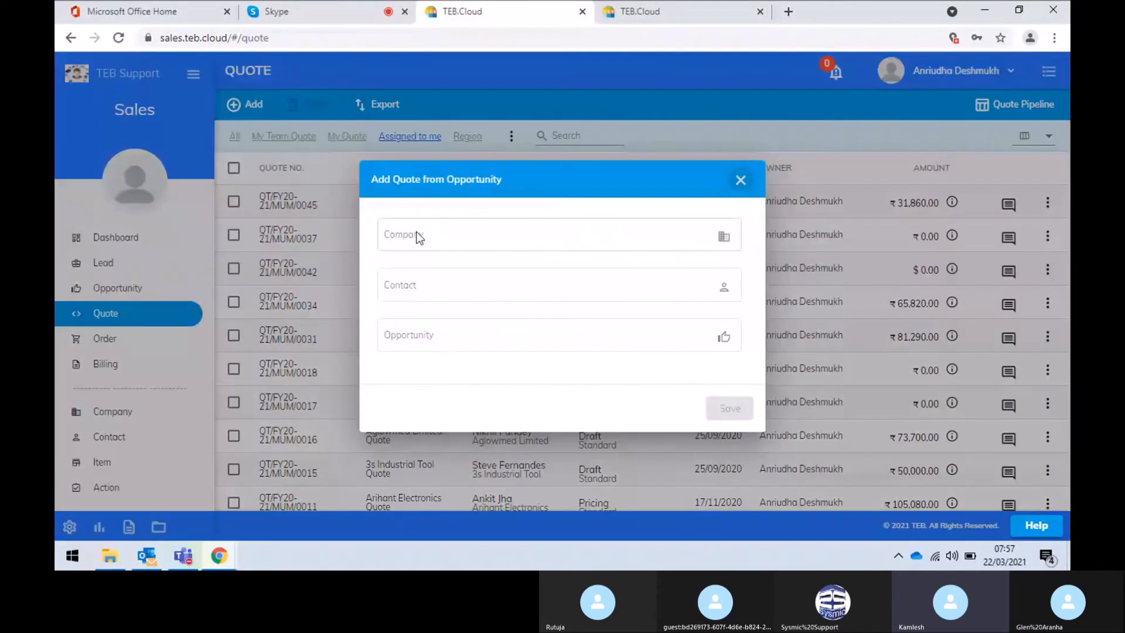
click(432, 241)
text(a)
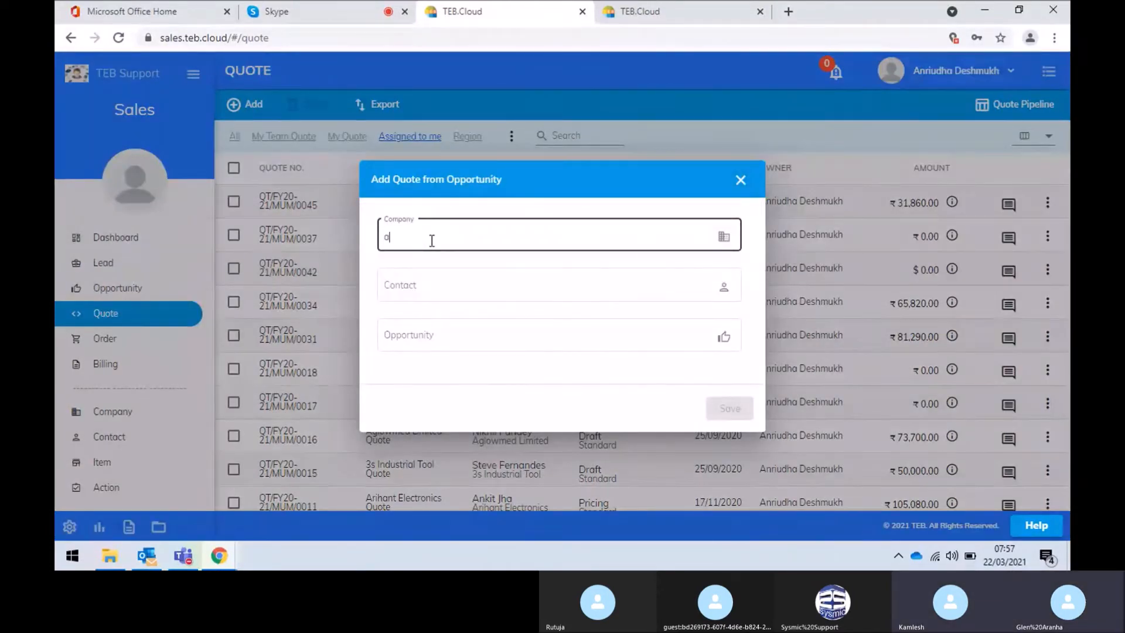
text(ri)
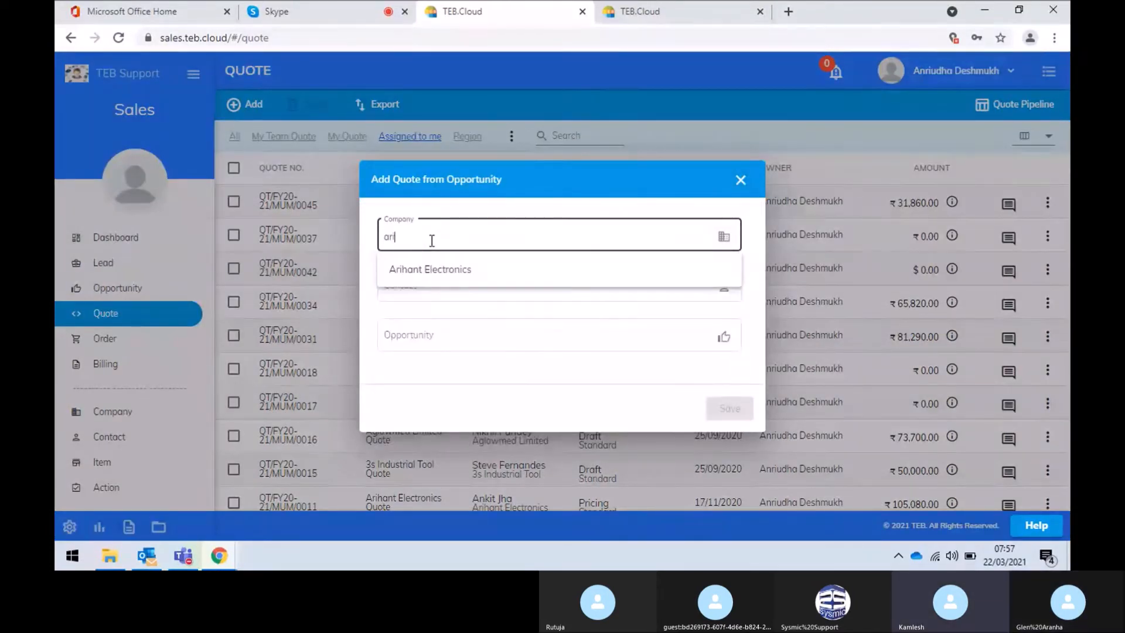
click(441, 278)
click(451, 335)
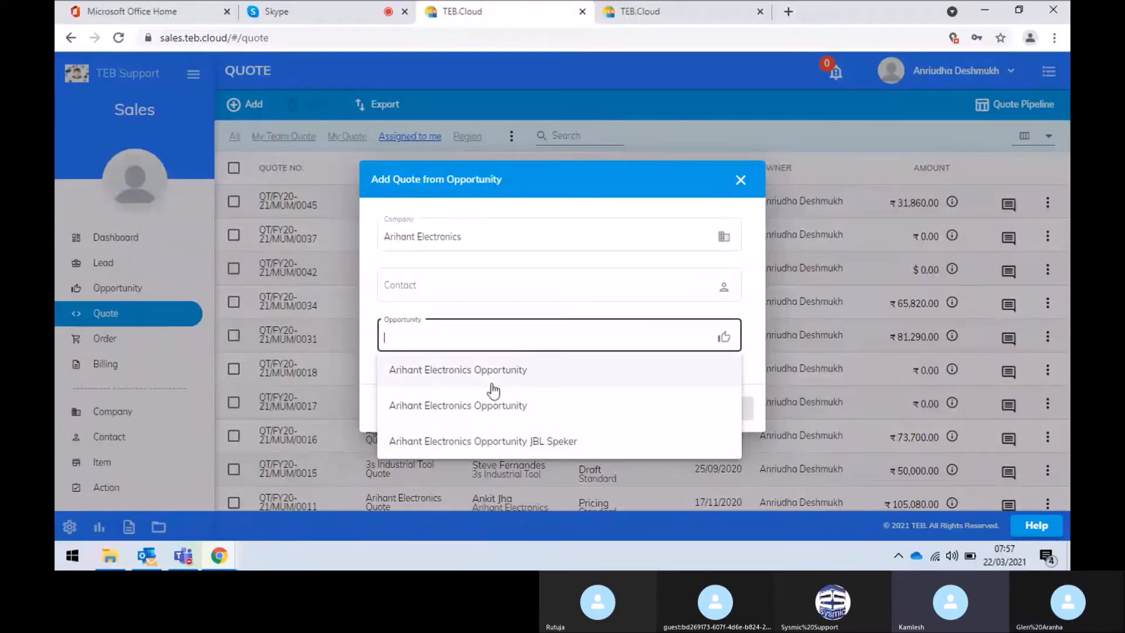
click(511, 448)
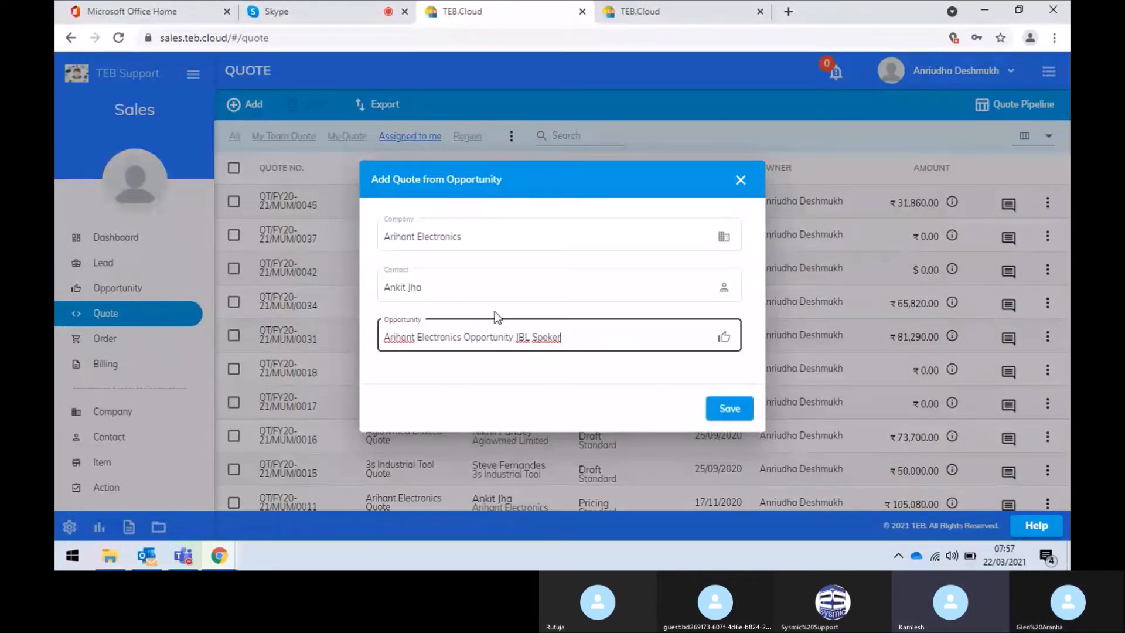
Make the new quote a Review type valid for 10 days instead of 7, and save it
click(729, 412)
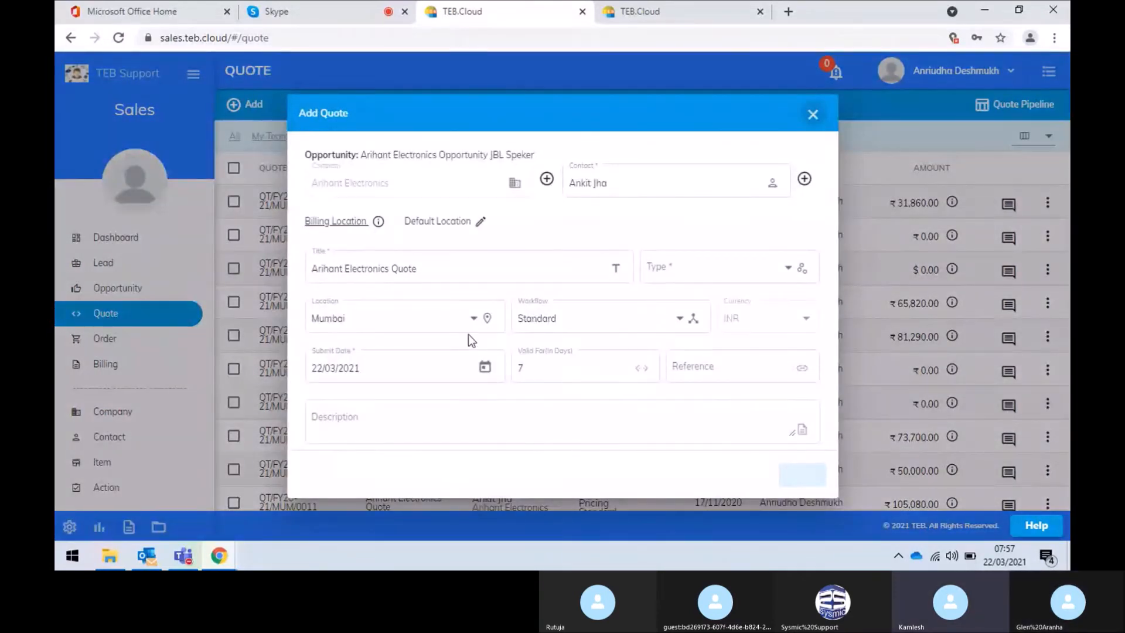
click(690, 270)
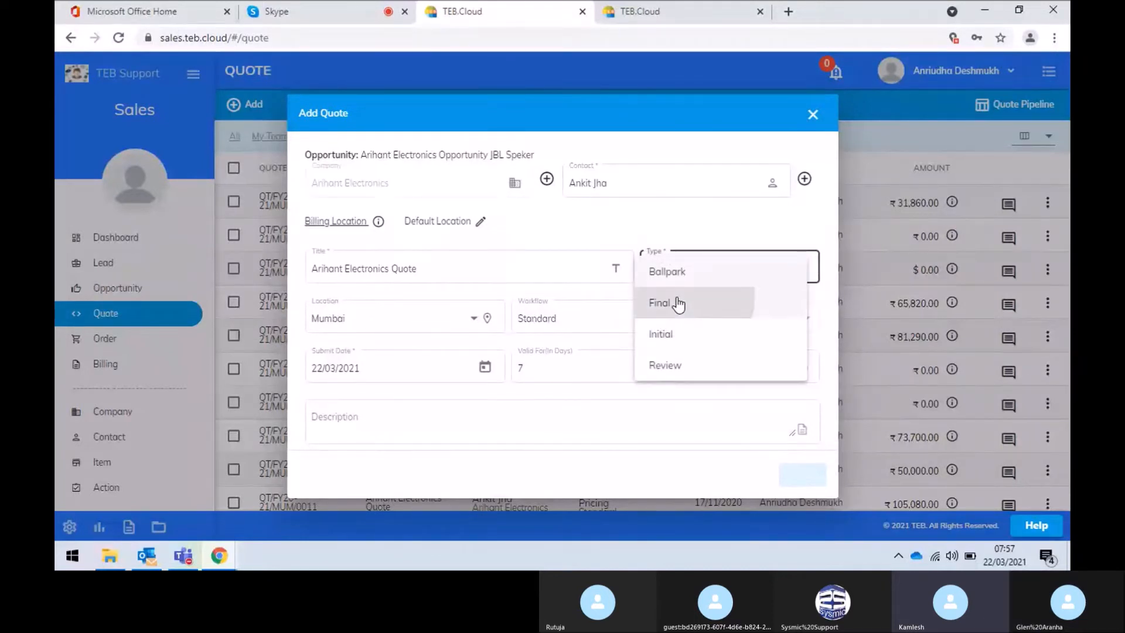
click(677, 302)
click(690, 280)
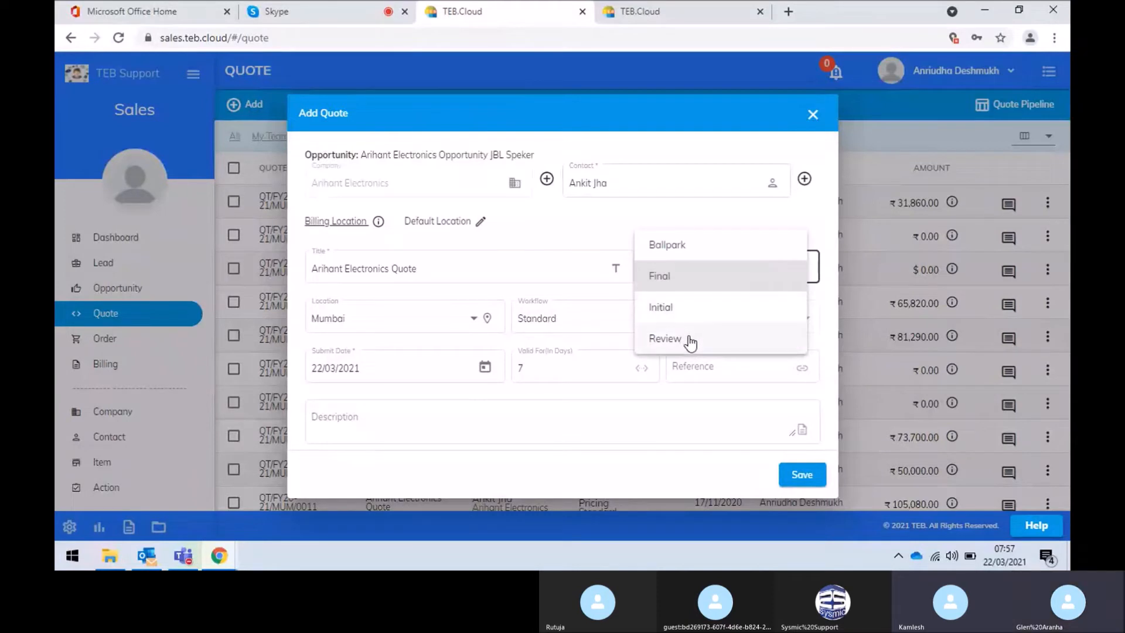
click(689, 339)
scroll(530, 414, down, 1)
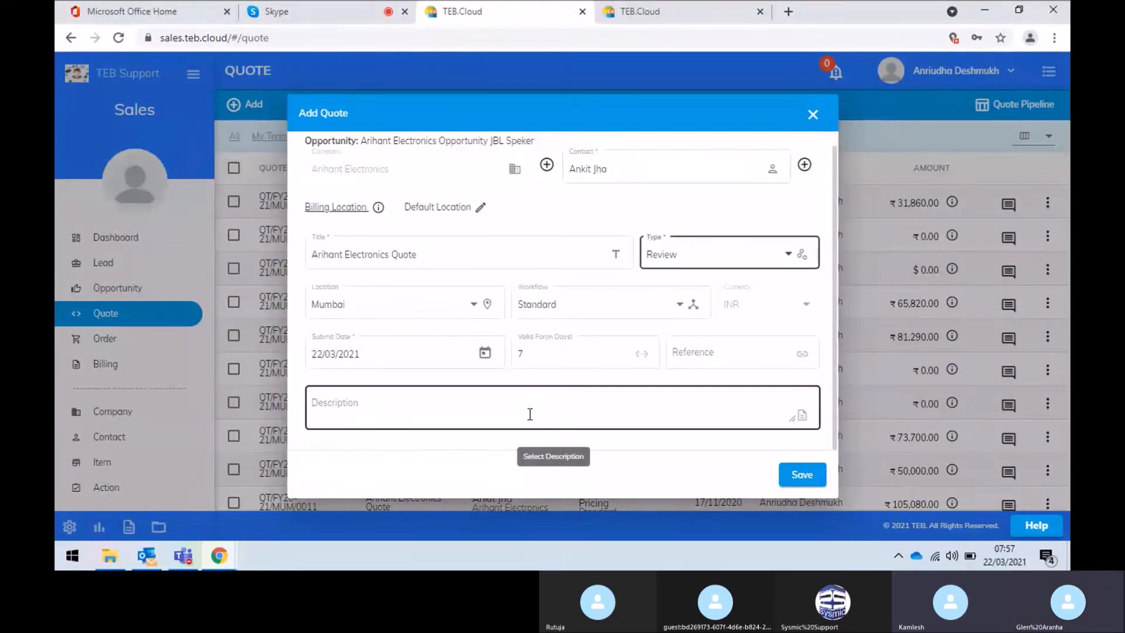
click(538, 356)
key(BackSpace)
text(10)
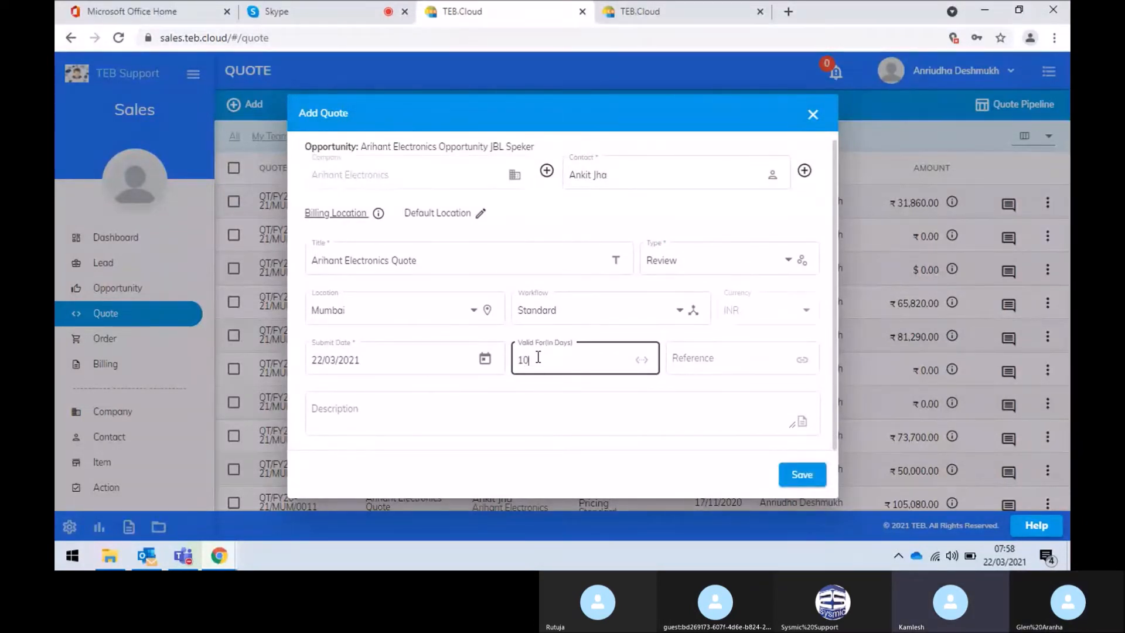
click(812, 486)
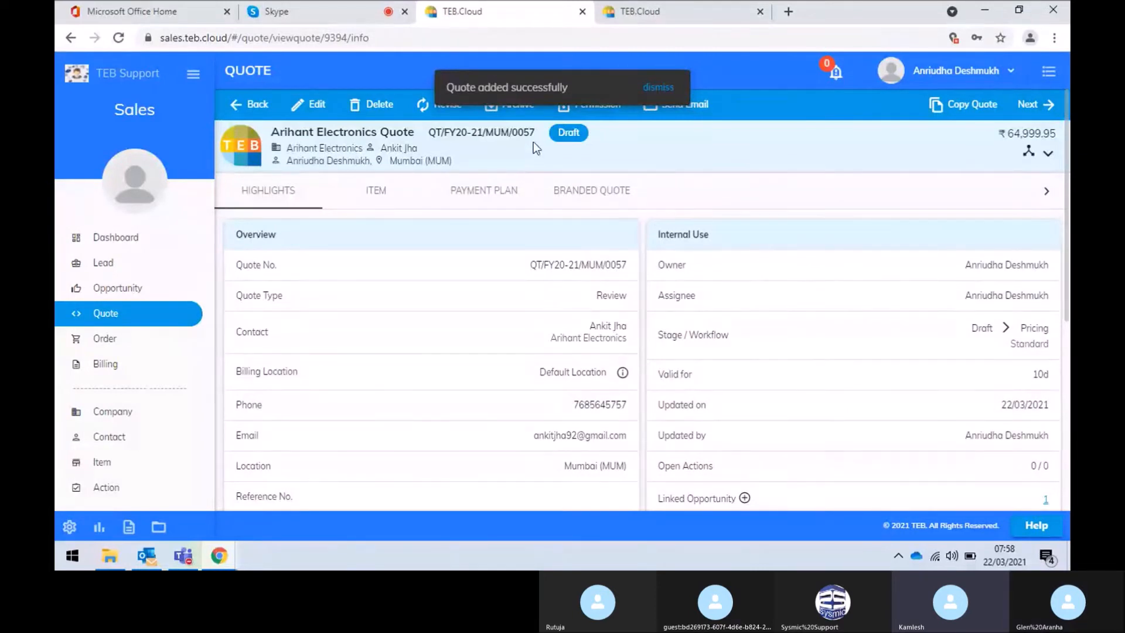
Point out the FY20-21, MUM and 0057 parts of quote number QT/FY20-21/MUM/0057, then view its items
drag(536, 130, 432, 131)
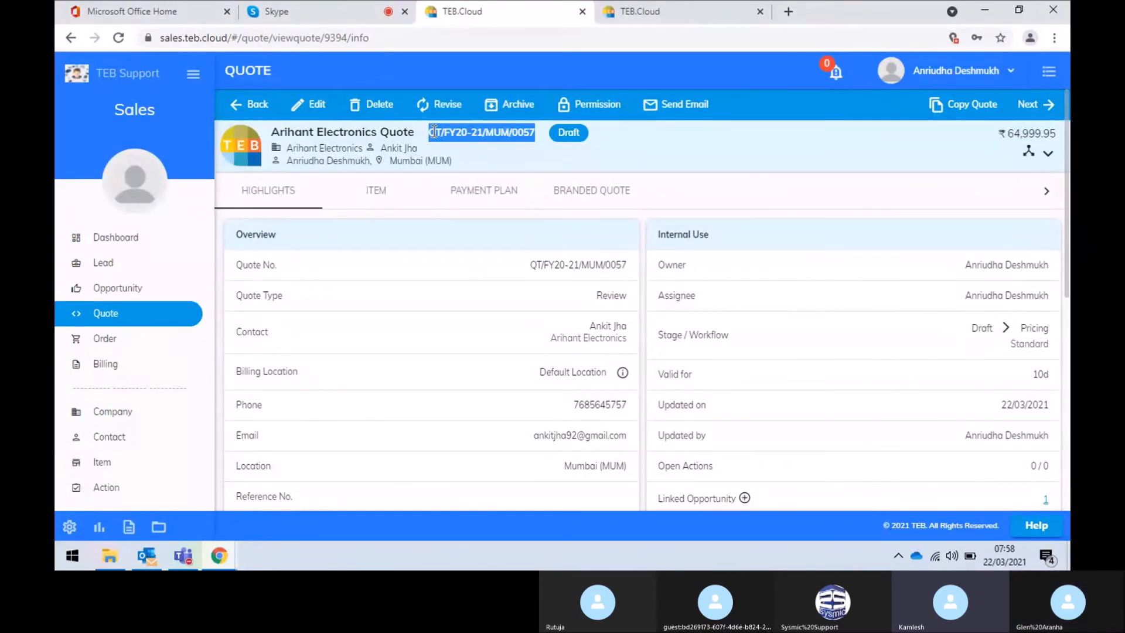
click(477, 130)
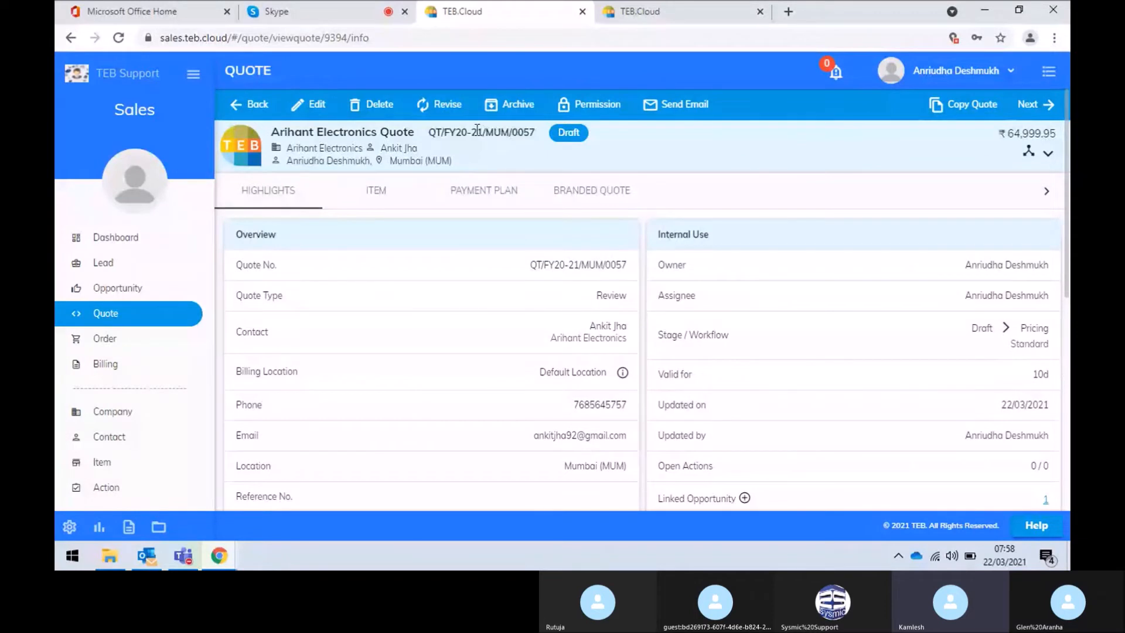
drag(482, 130, 435, 135)
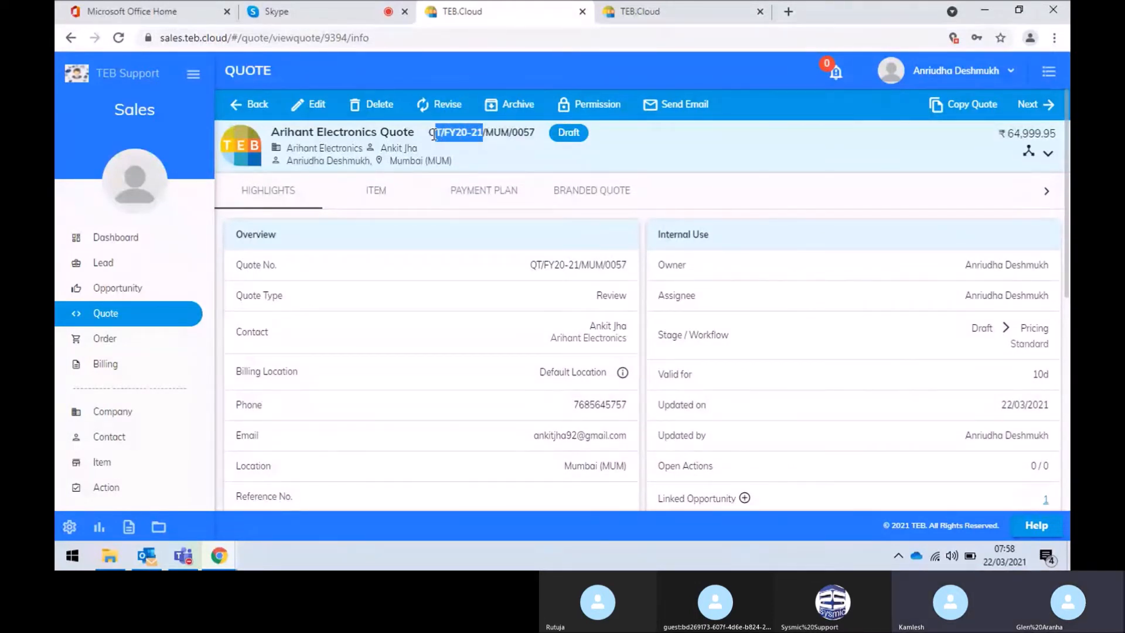
click(495, 137)
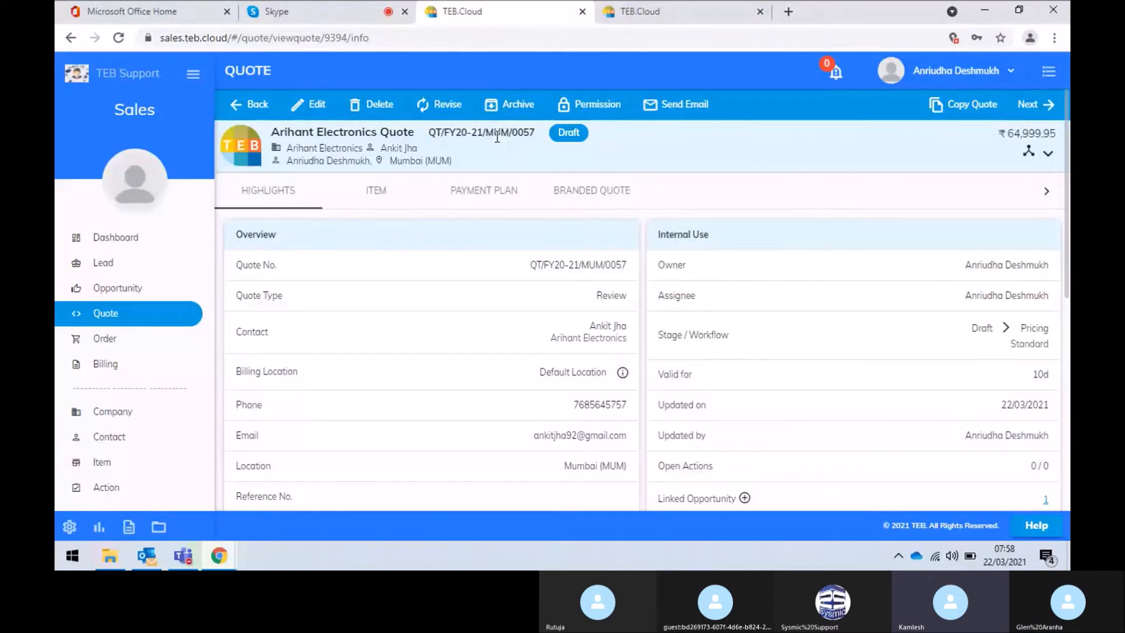
double_click(498, 135)
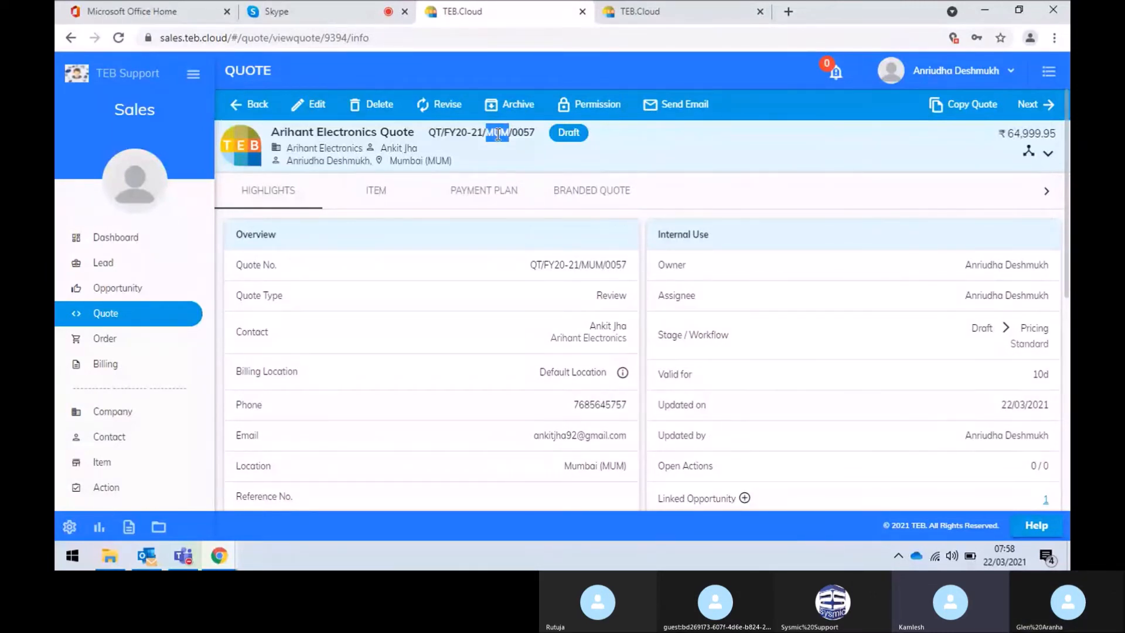
click(525, 134)
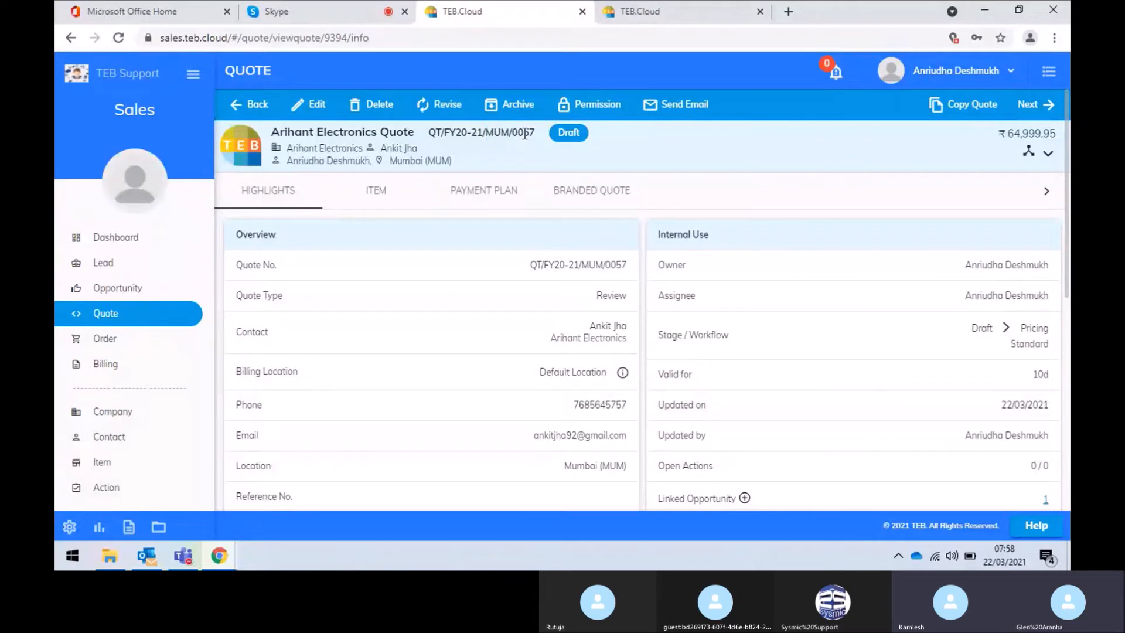
drag(537, 134, 514, 131)
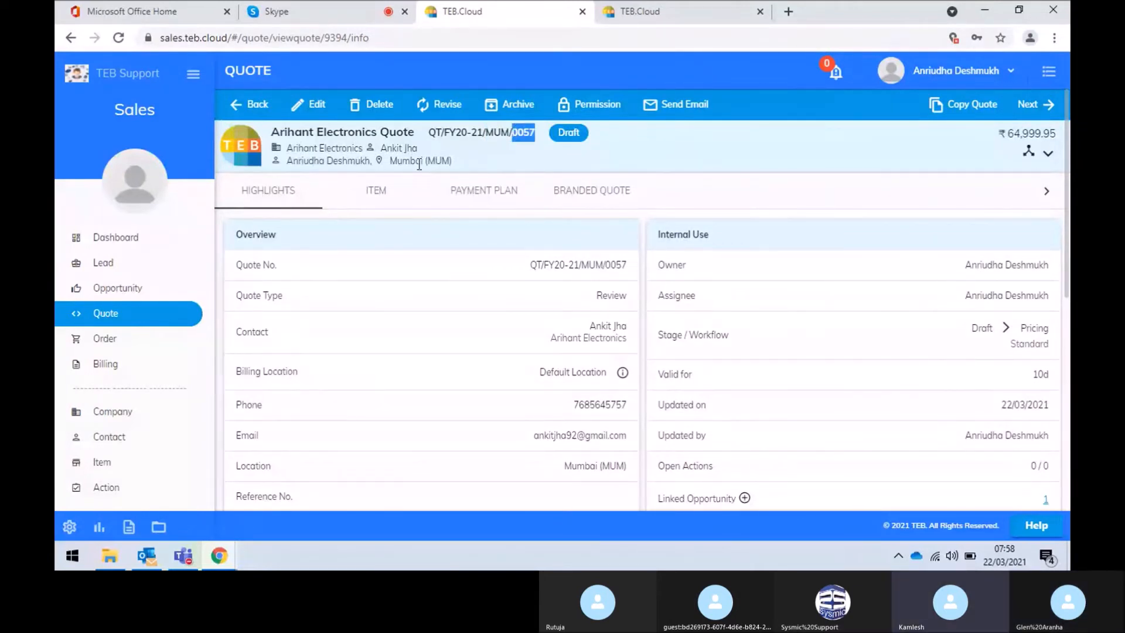
click(376, 202)
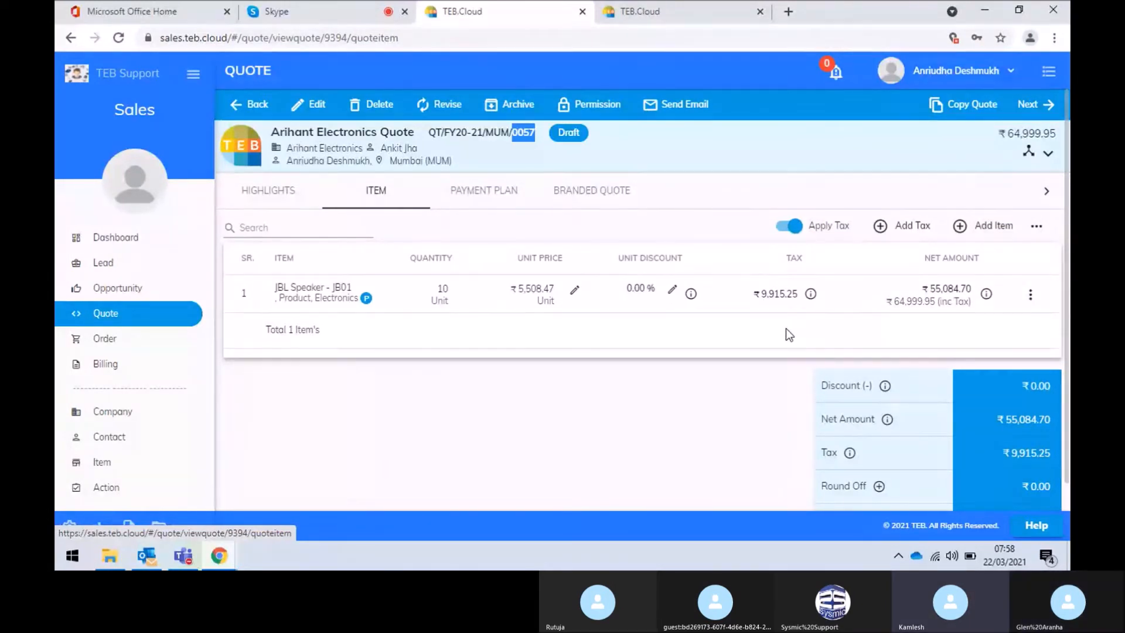
Check the JBL Speaker line's SGST/CGST tax breakdown, then begin adding another item
click(812, 293)
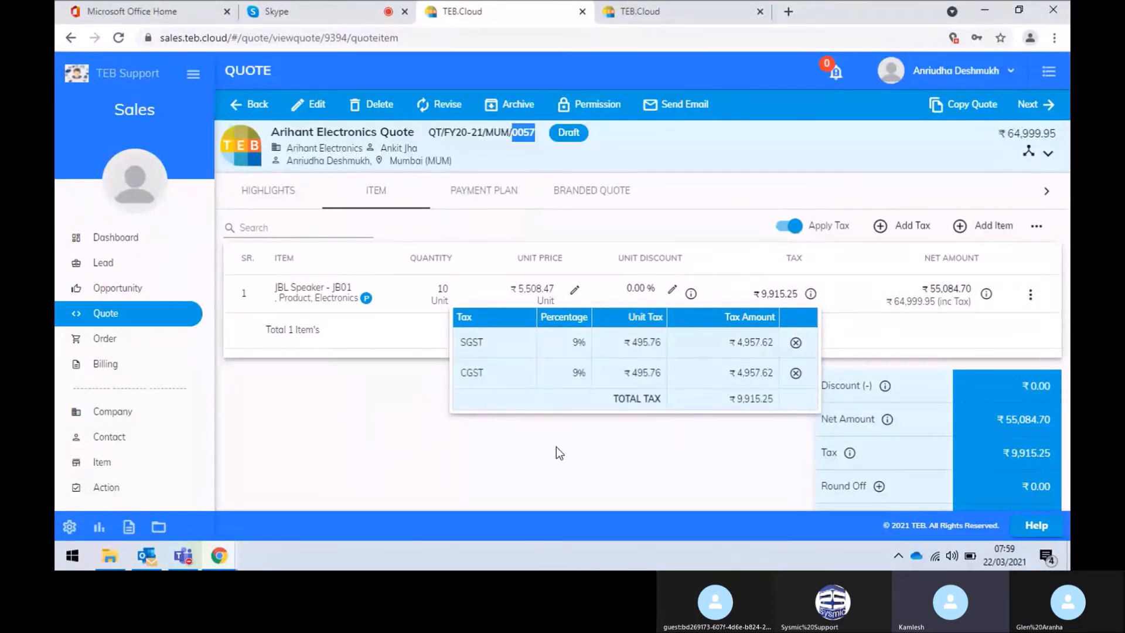
click(435, 425)
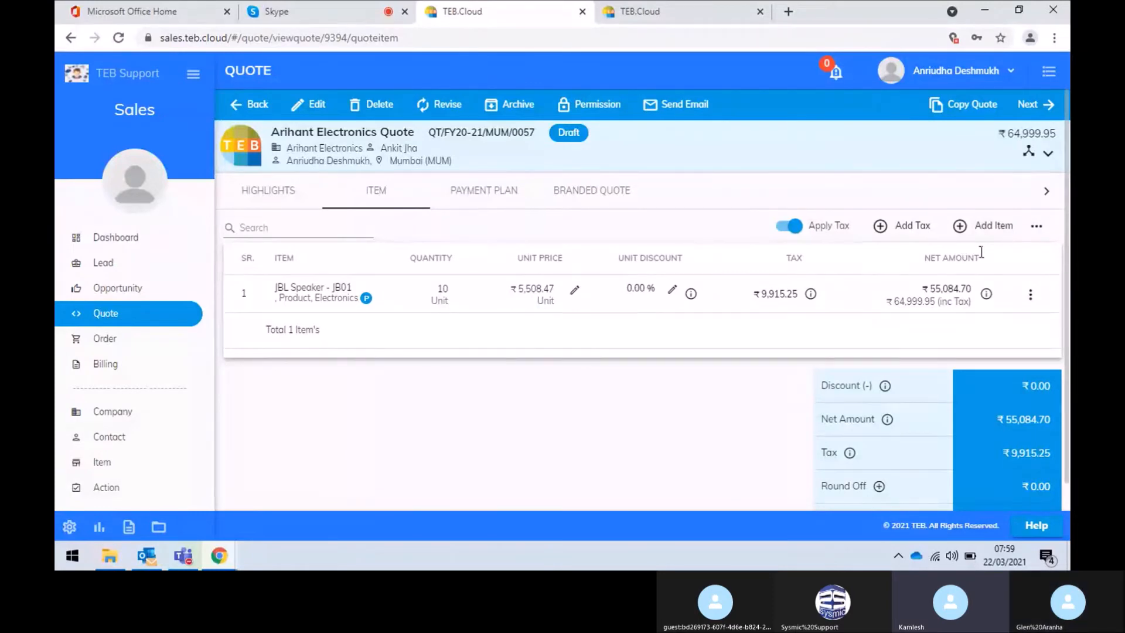
click(1003, 234)
Add 1 unit of IPSE20 - IPhone SE from Mumbai (MUM) to the quote
click(605, 257)
text(ipho)
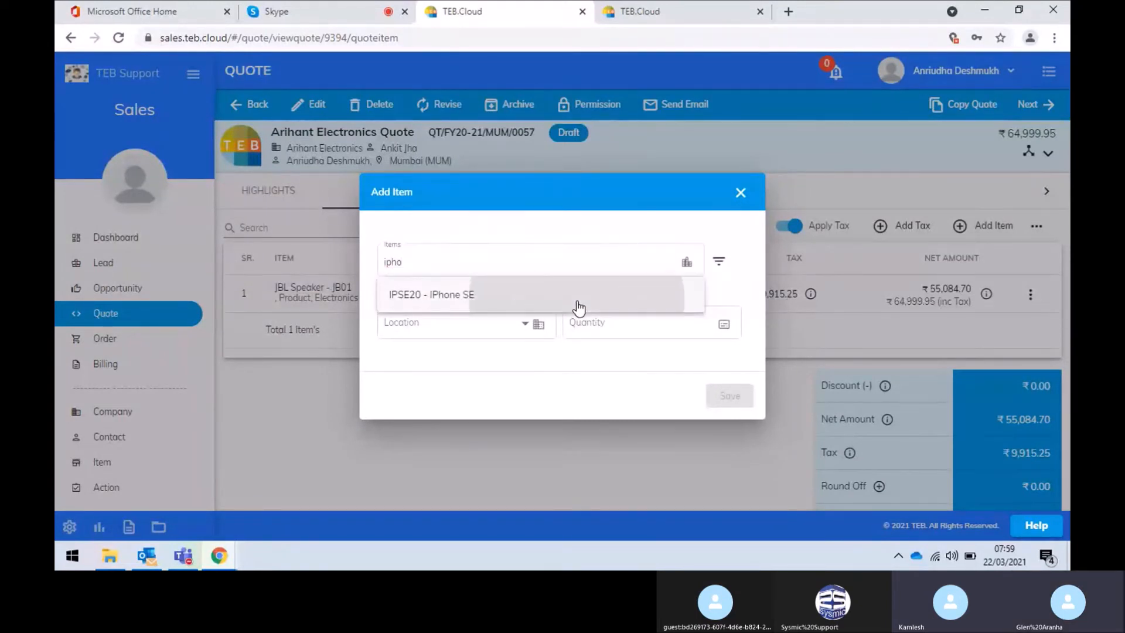
click(579, 308)
click(493, 322)
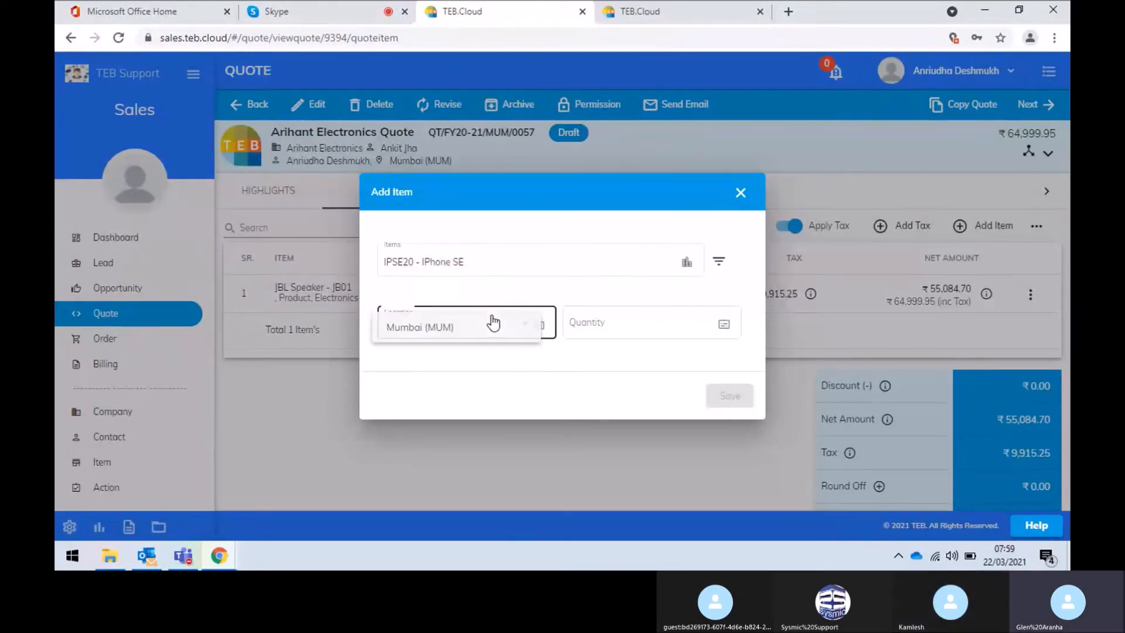
click(477, 334)
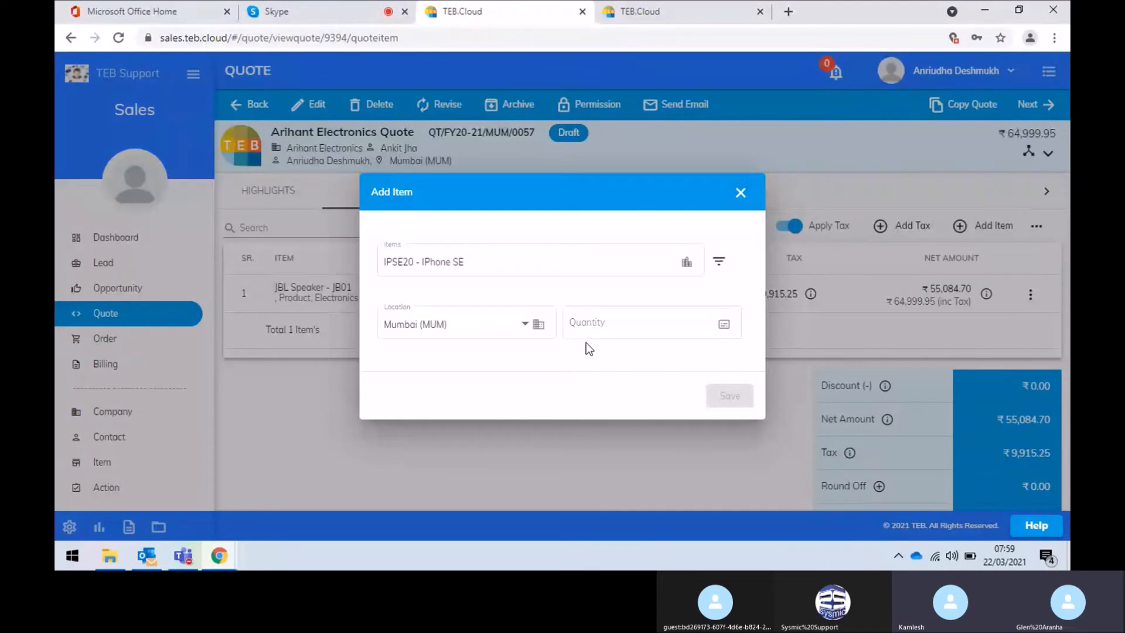
click(630, 349)
text(1)
click(726, 398)
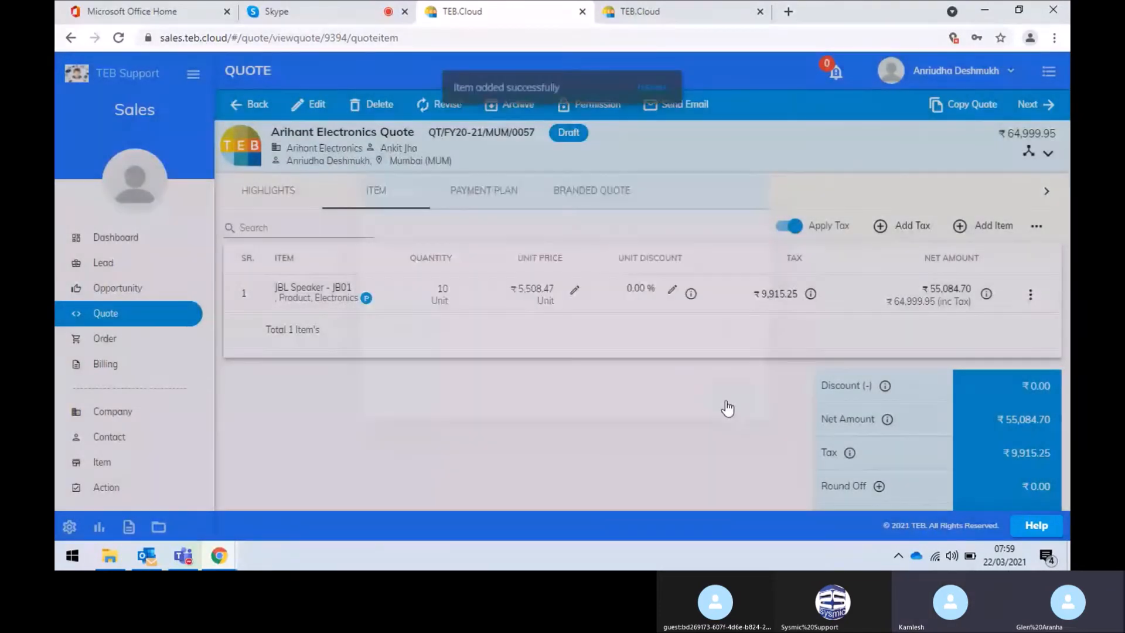
scroll(625, 468, down, 2)
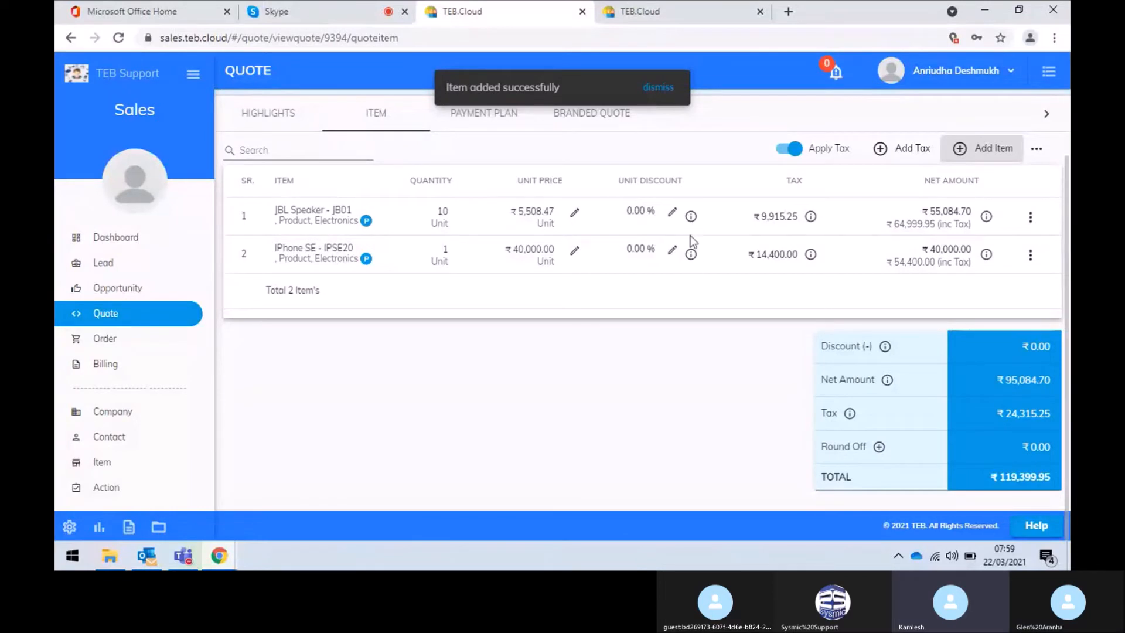
Give the JBL Speaker line a ₹500 unit discount
click(671, 216)
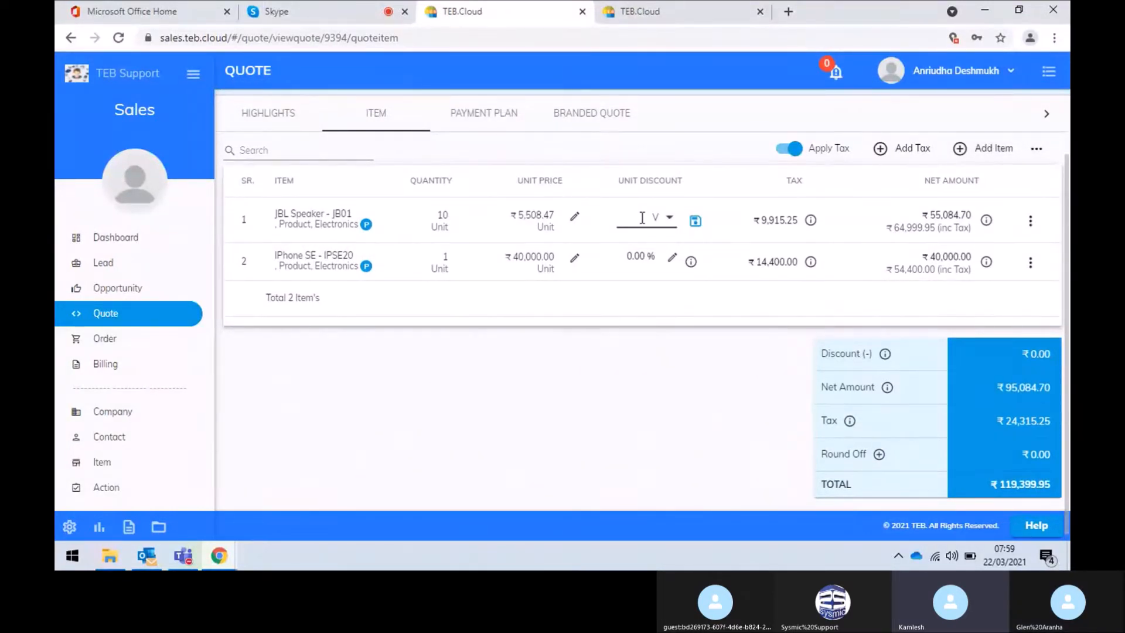
text(500)
click(696, 221)
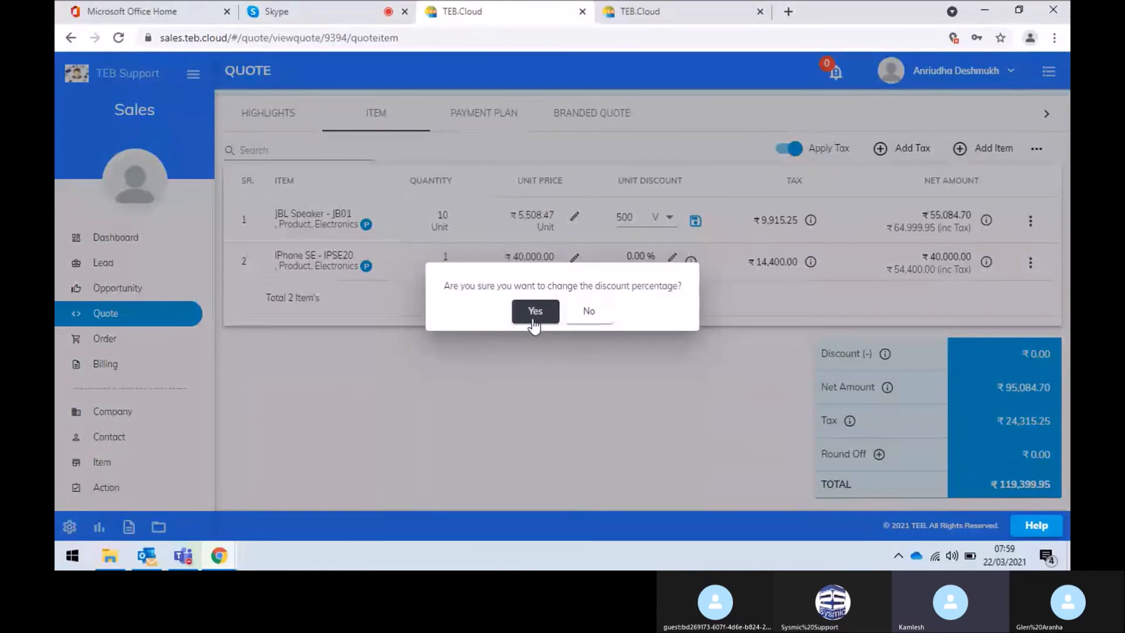
click(535, 311)
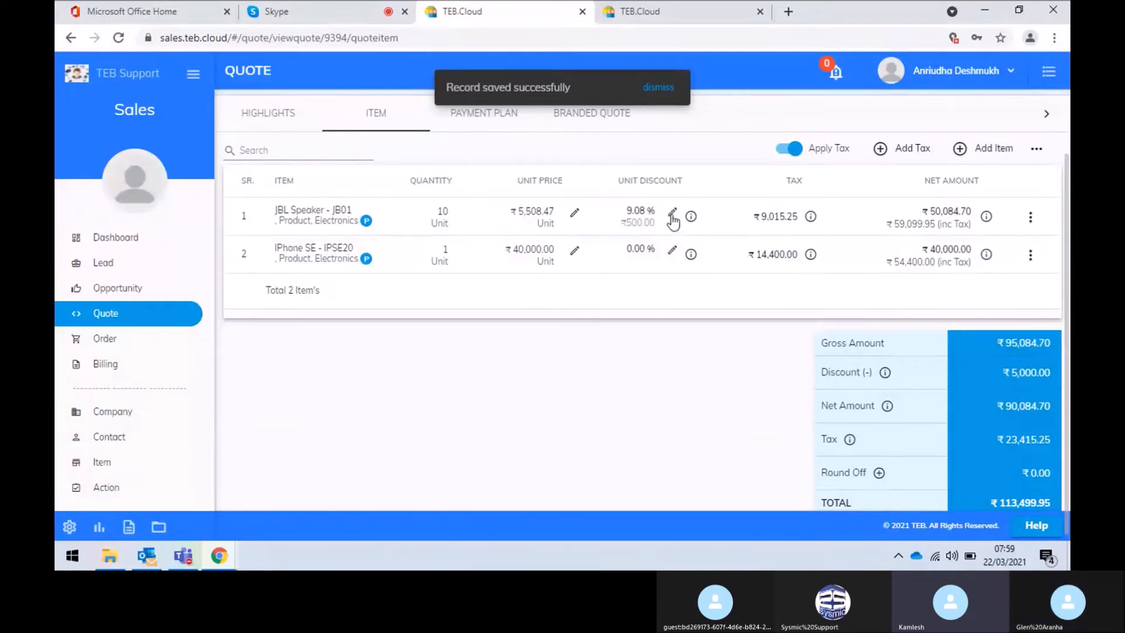
Give the iPhone SE line a 10% unit discount, bringing the total to ₹108,059.95
click(671, 252)
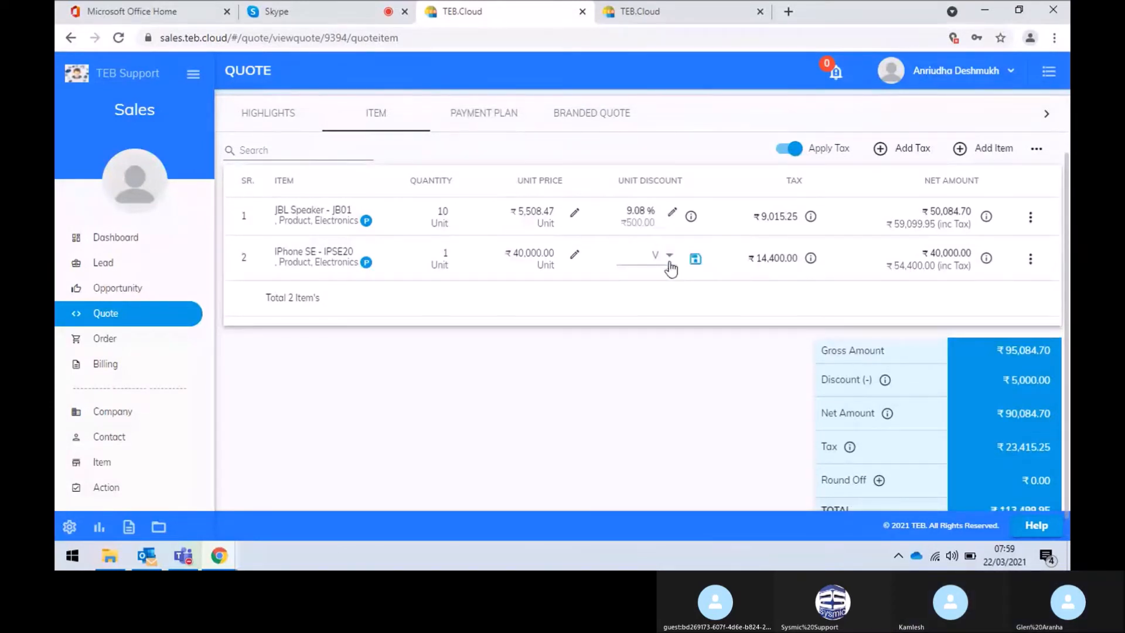
click(671, 262)
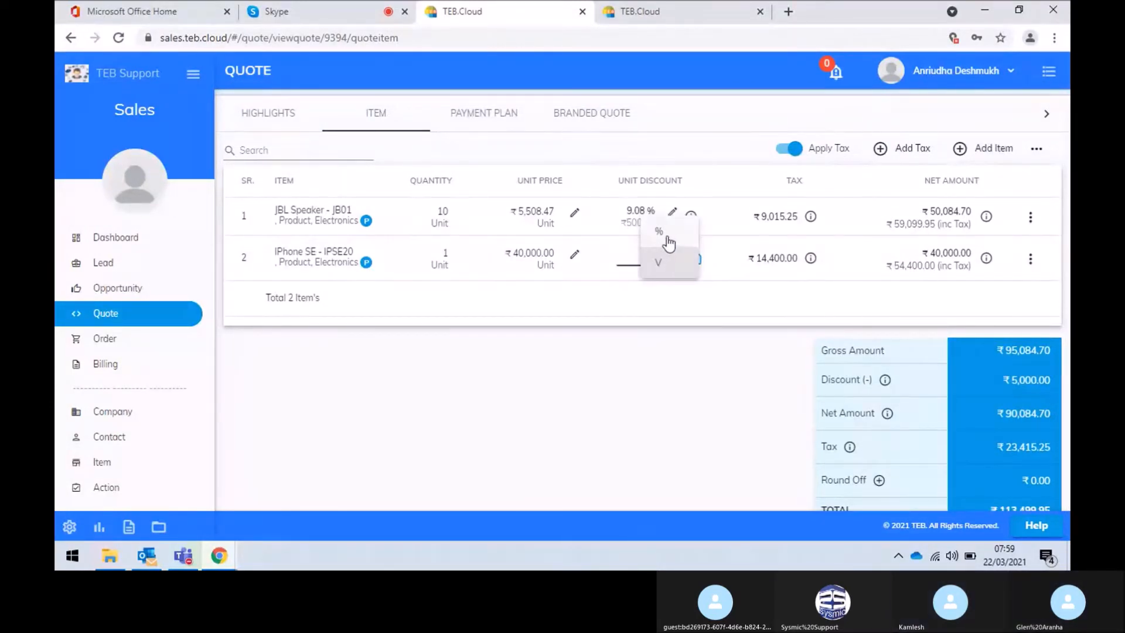
click(659, 231)
click(642, 255)
text(10)
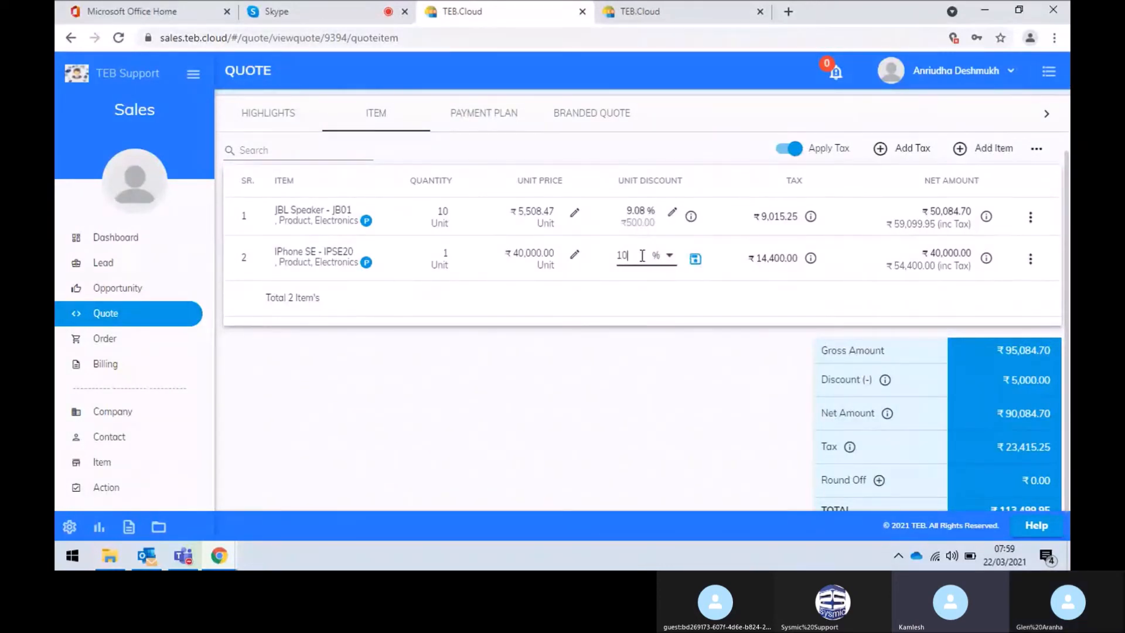
click(696, 262)
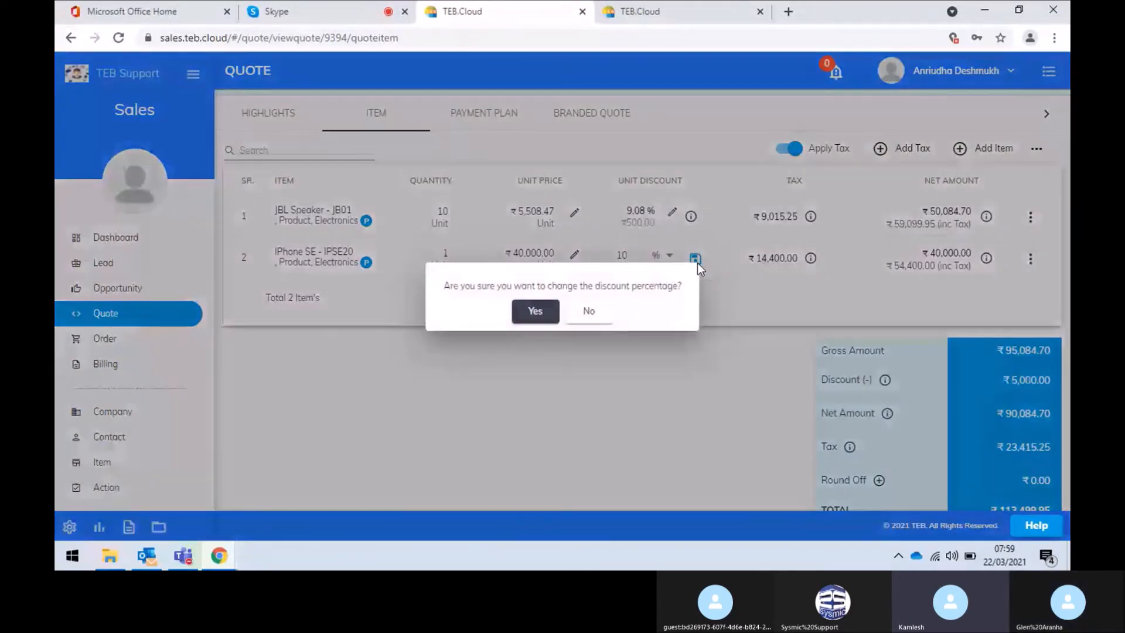
click(536, 311)
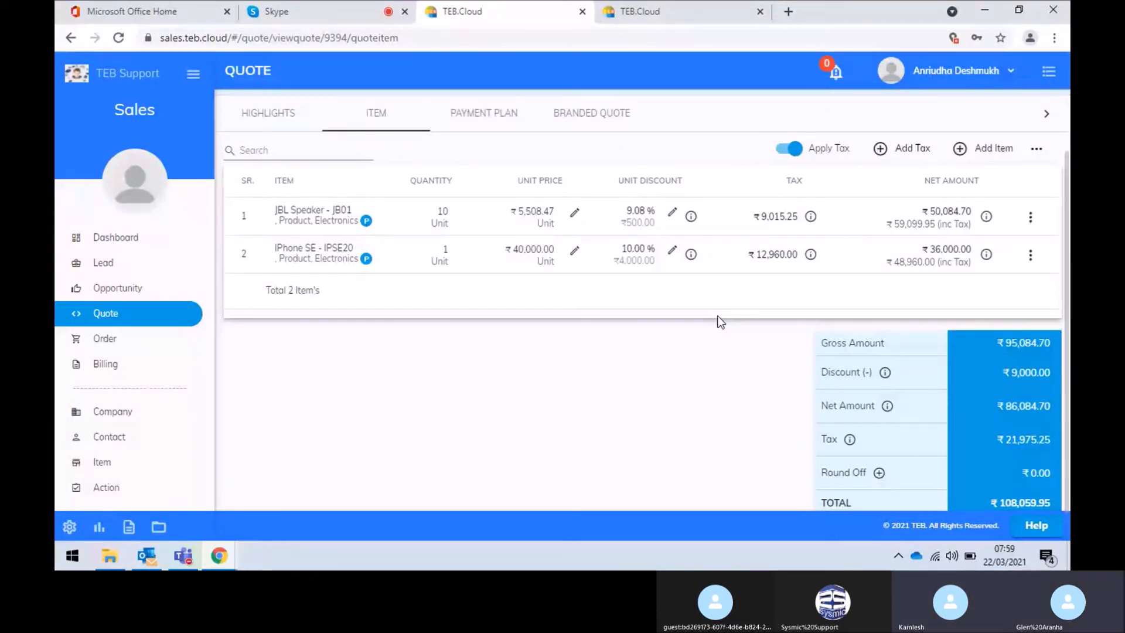
scroll(721, 321, down, 1)
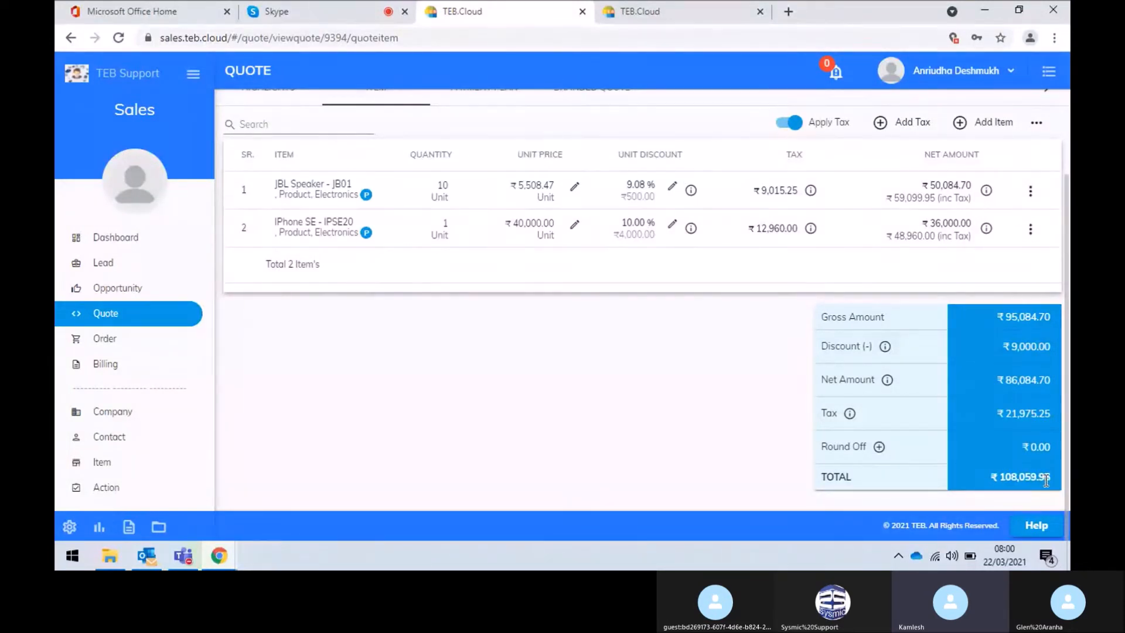
Apply a +ve round-off of ₹0.05 so the quote total becomes ₹108,060.00
click(878, 447)
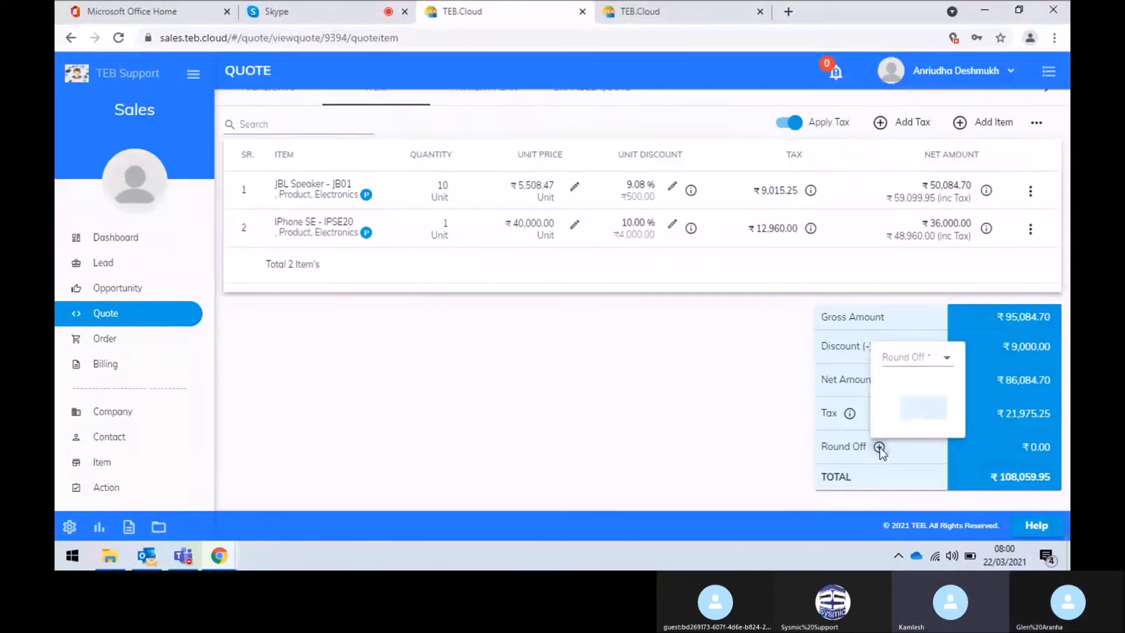
click(909, 358)
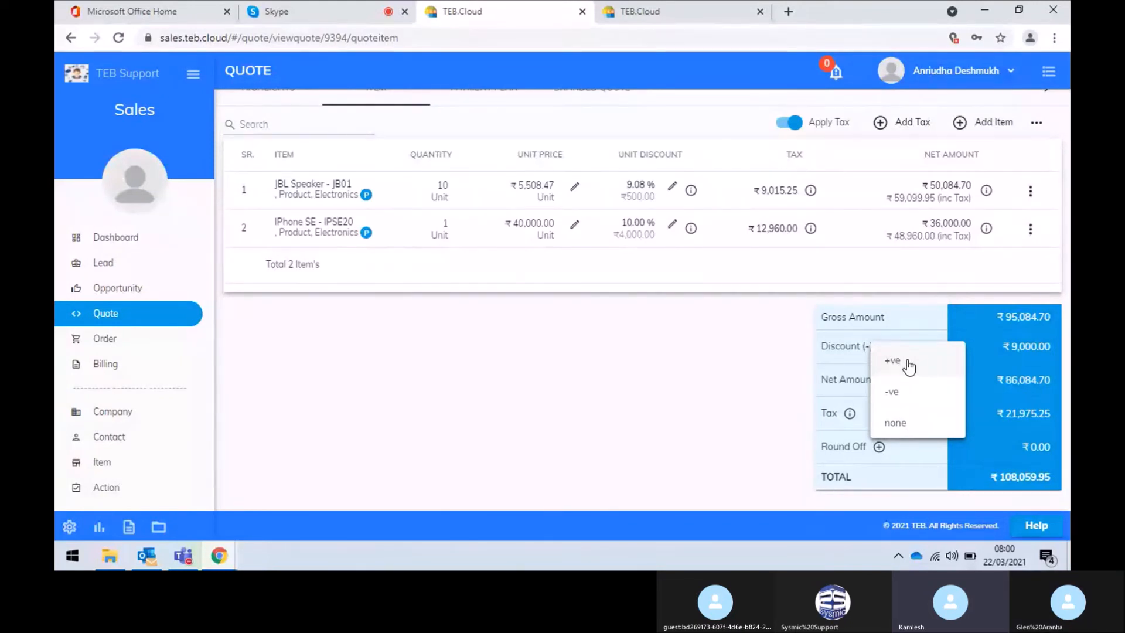
click(909, 362)
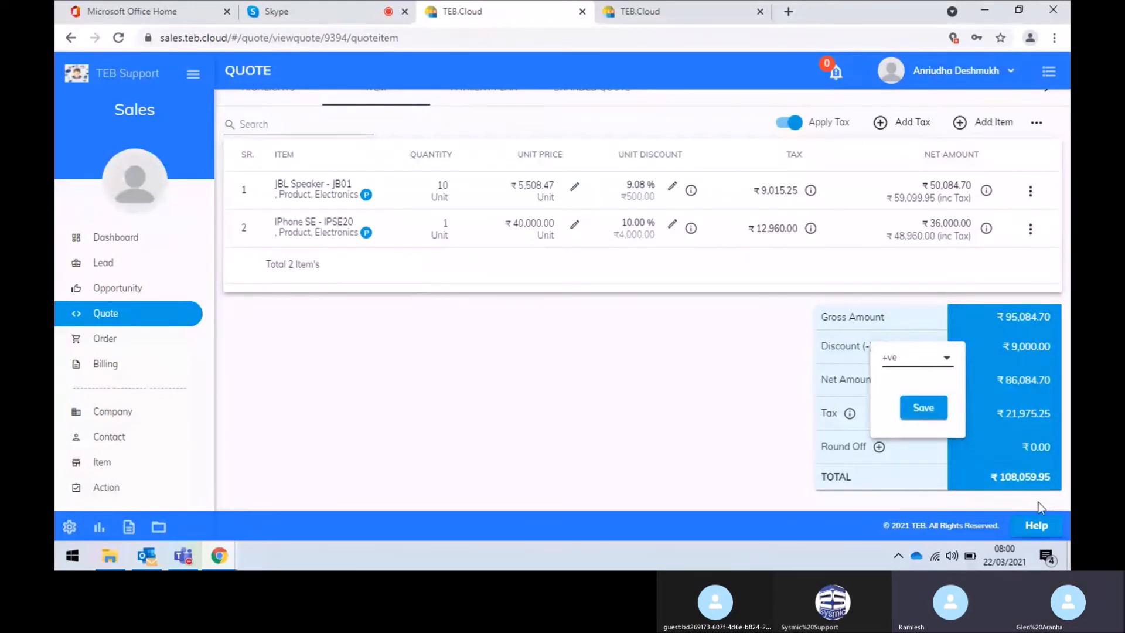
click(931, 417)
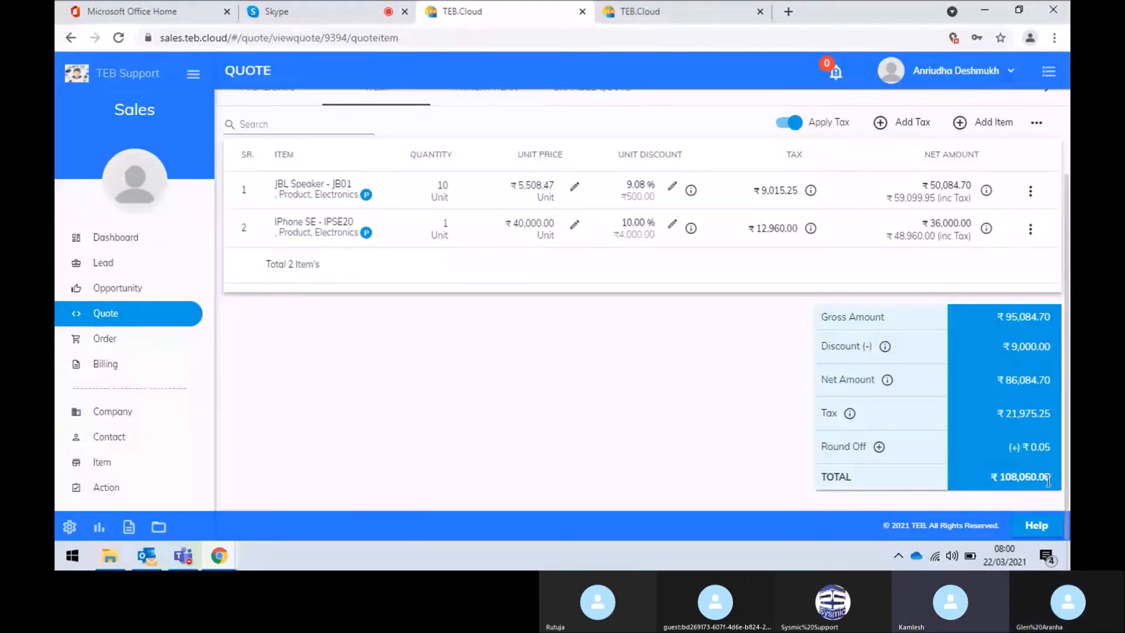
scroll(723, 415, up, 2)
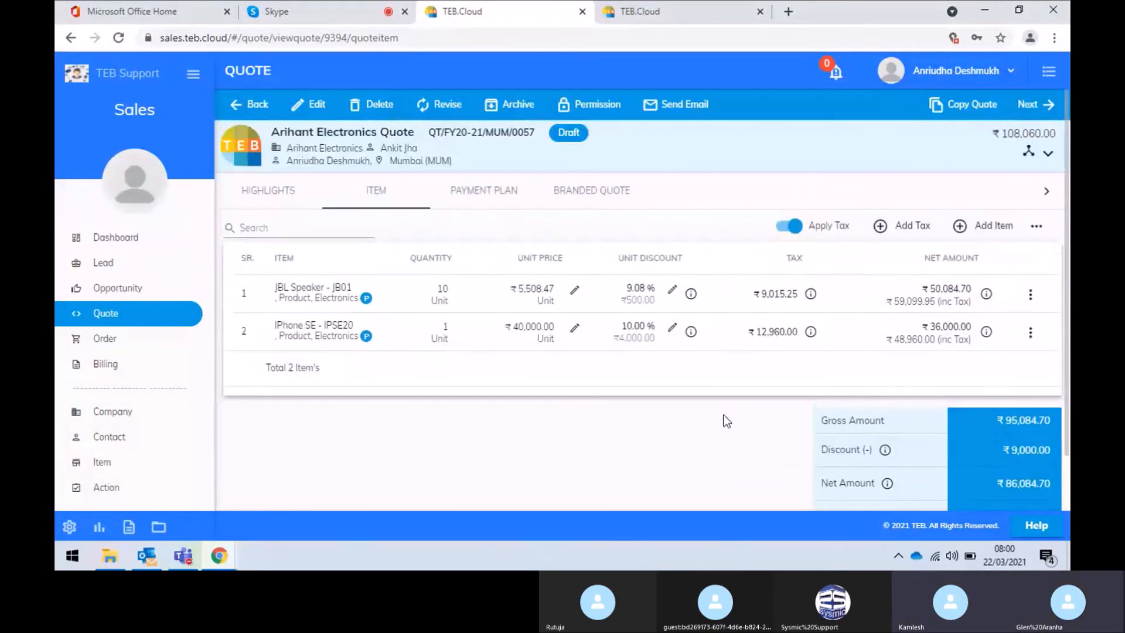
Advance the Arihant Electronics Quote from Draft to Pricing with an assignee selected
click(1047, 153)
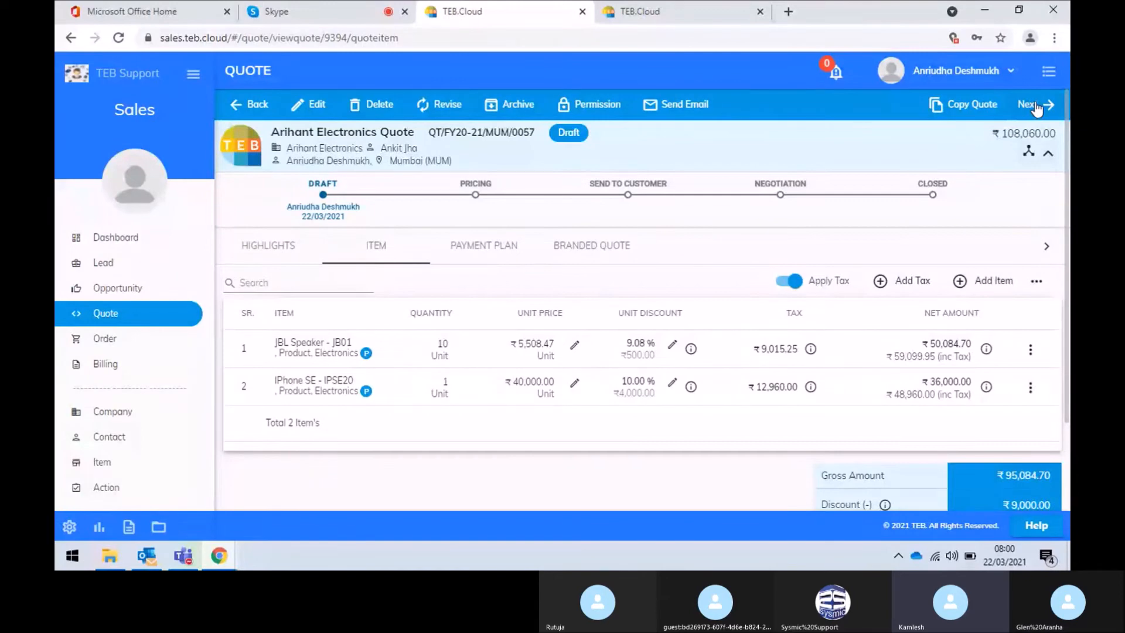
click(1033, 104)
click(599, 293)
click(599, 297)
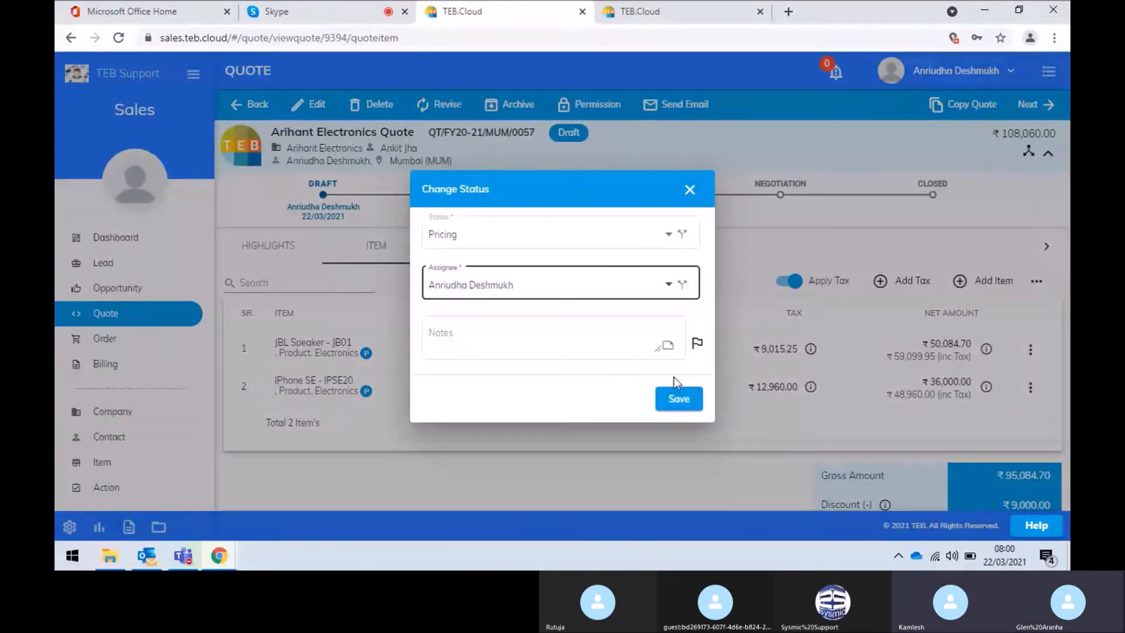
click(680, 400)
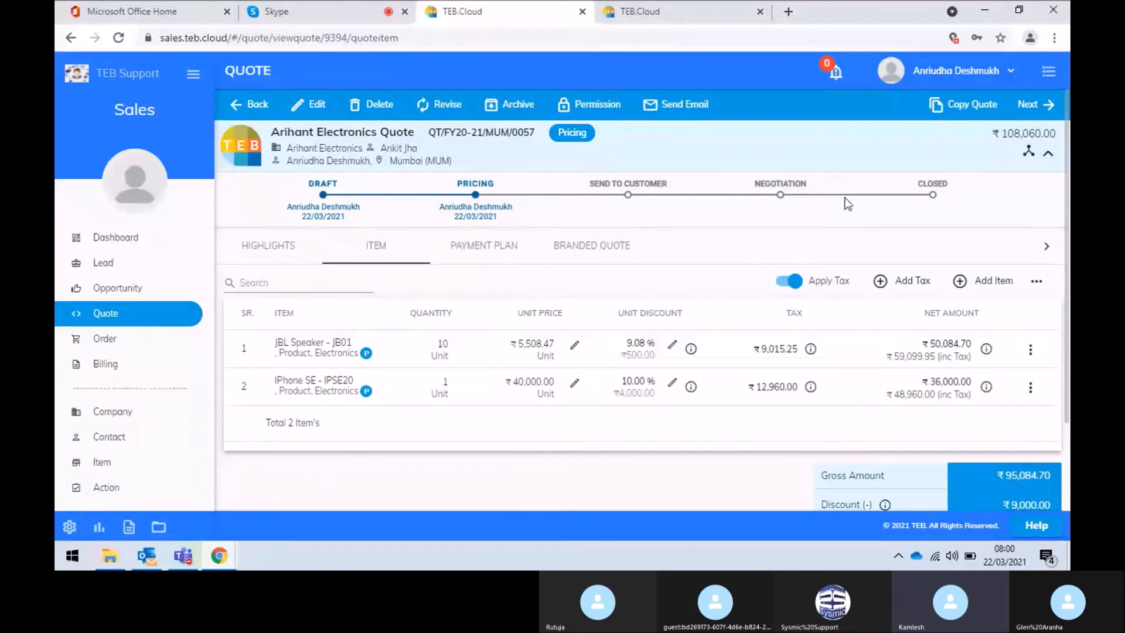
Preview the branded quotation with the Quote 1 template and review its items and ₹108,060.00 total
click(619, 257)
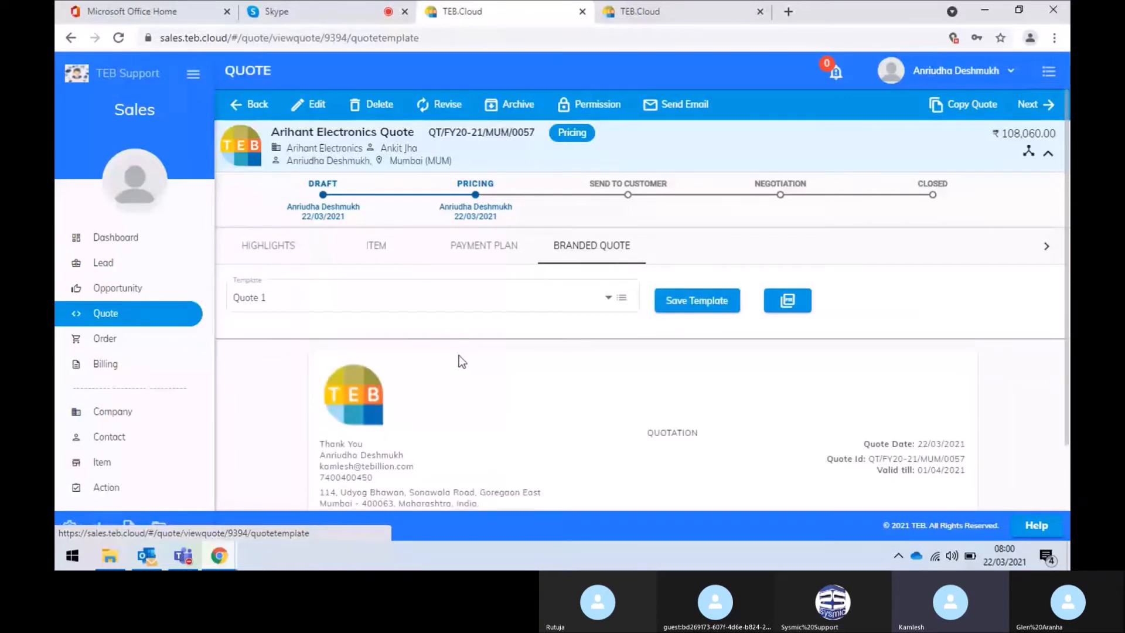
scroll(459, 355, down, 5)
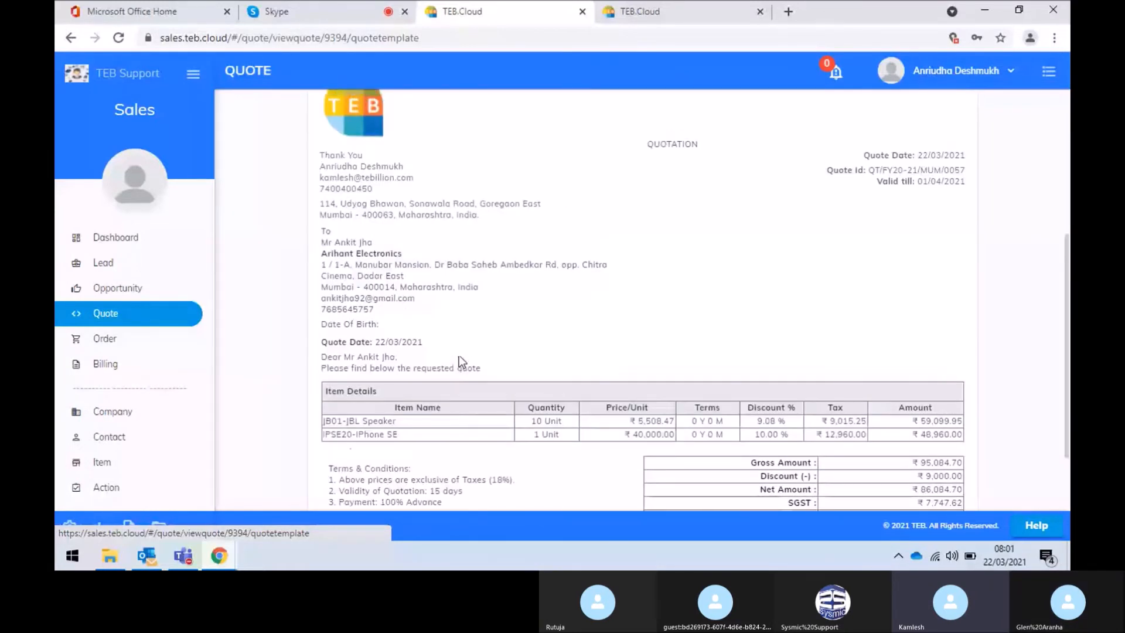
scroll(458, 356, up, 4)
click(421, 211)
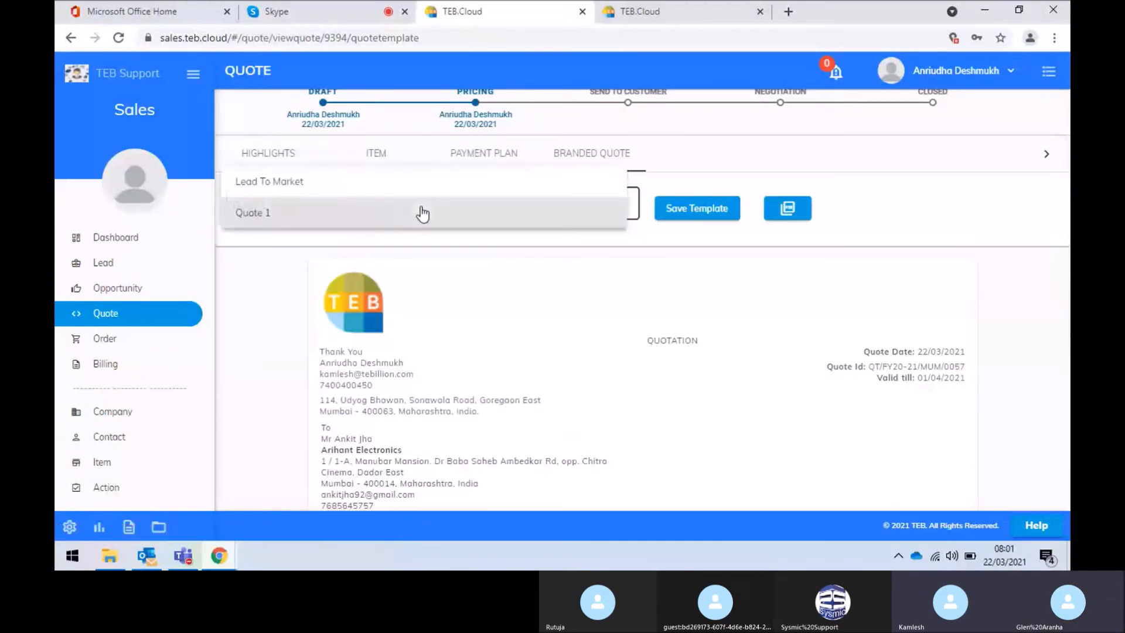
click(290, 294)
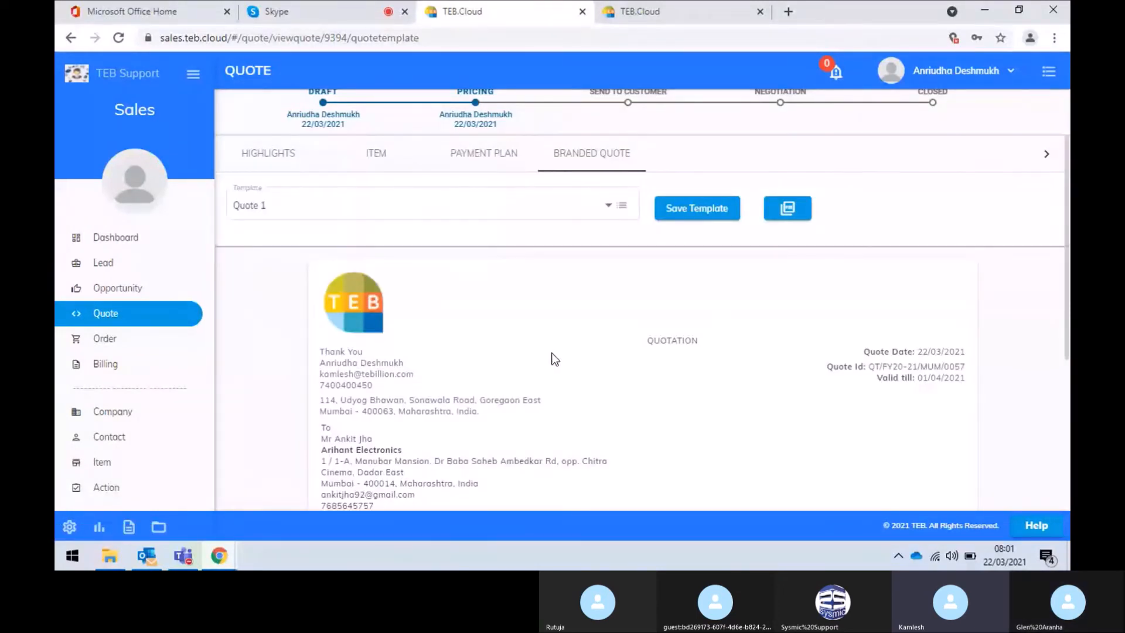
scroll(555, 359, down, 4)
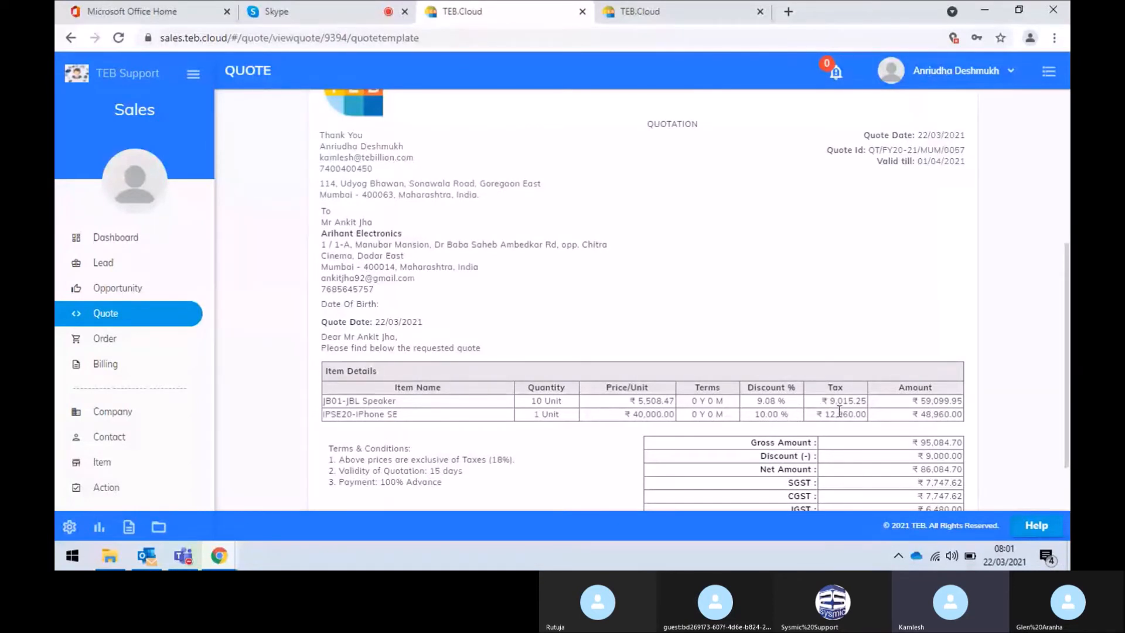
scroll(962, 396, down, 3)
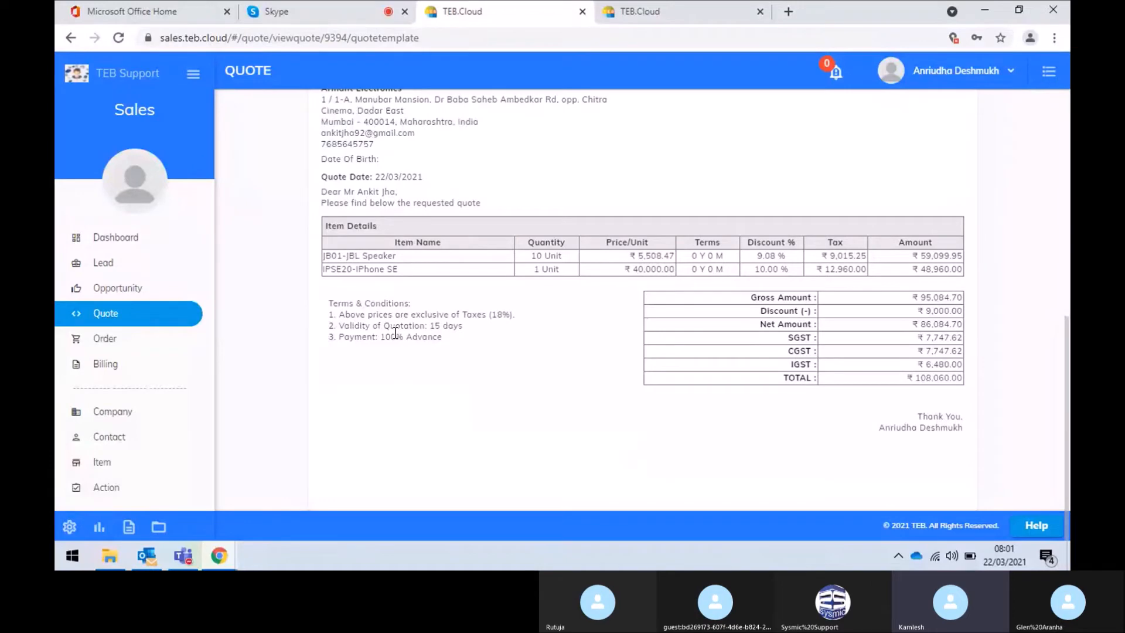
scroll(396, 332, up, 5)
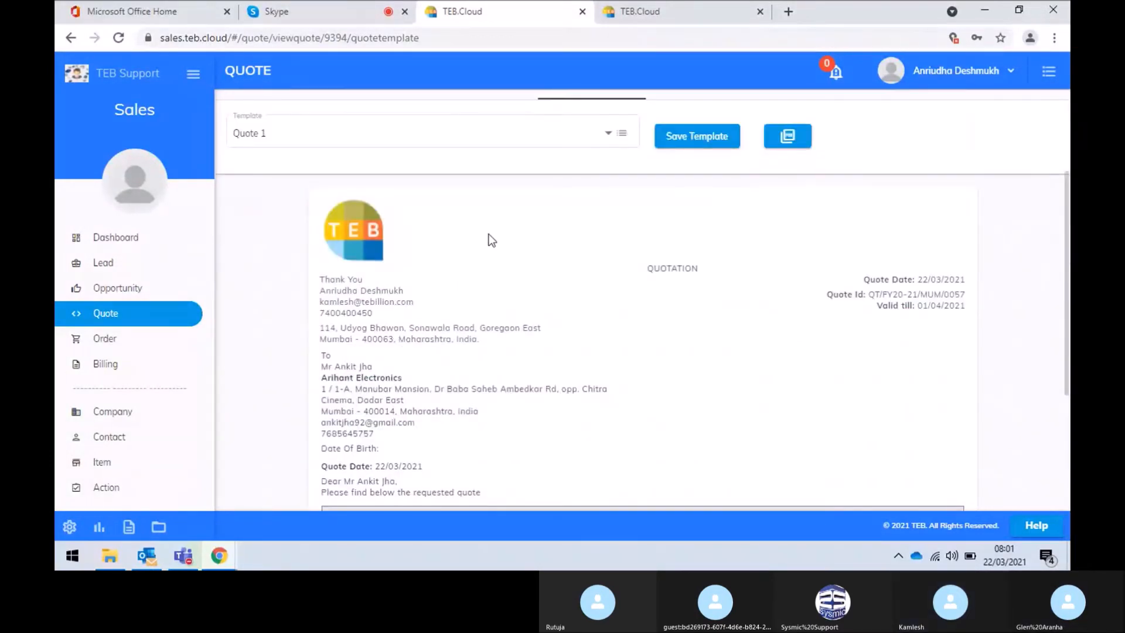
scroll(489, 234, up, 3)
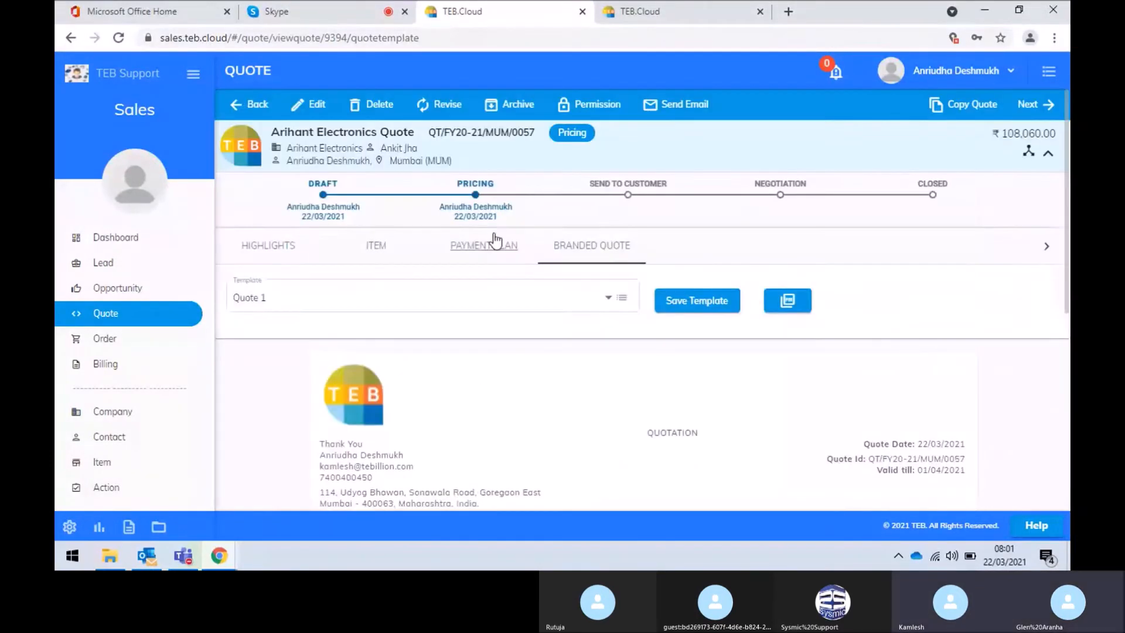
Save Quote 1 as the quote's template, then move the quote from Pricing to Send To Customer with an assignee
click(718, 309)
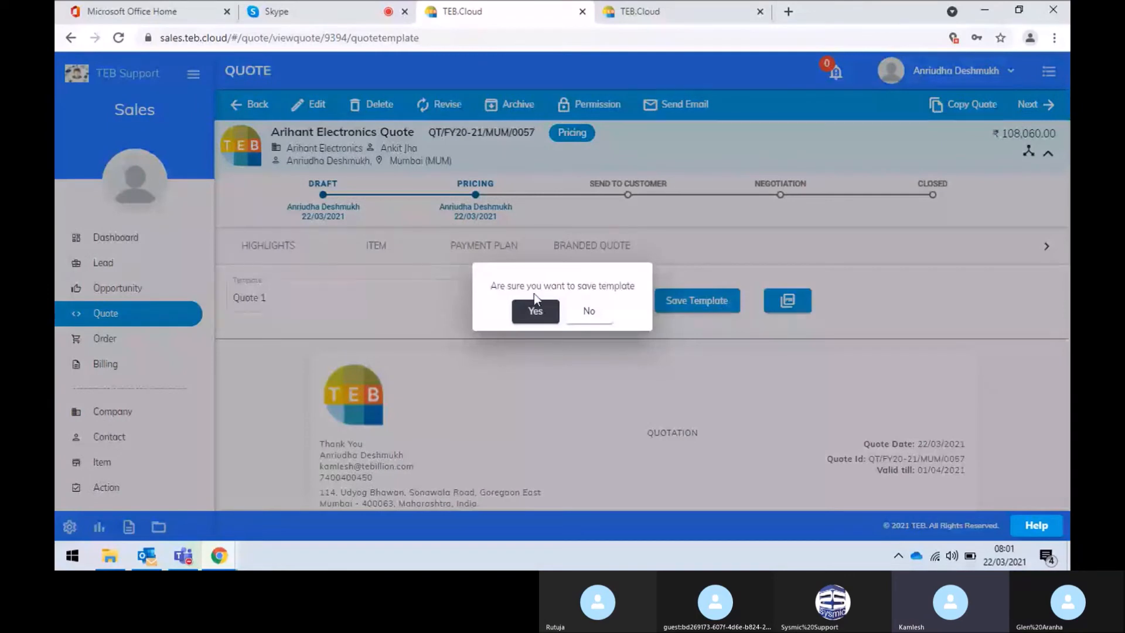
click(532, 315)
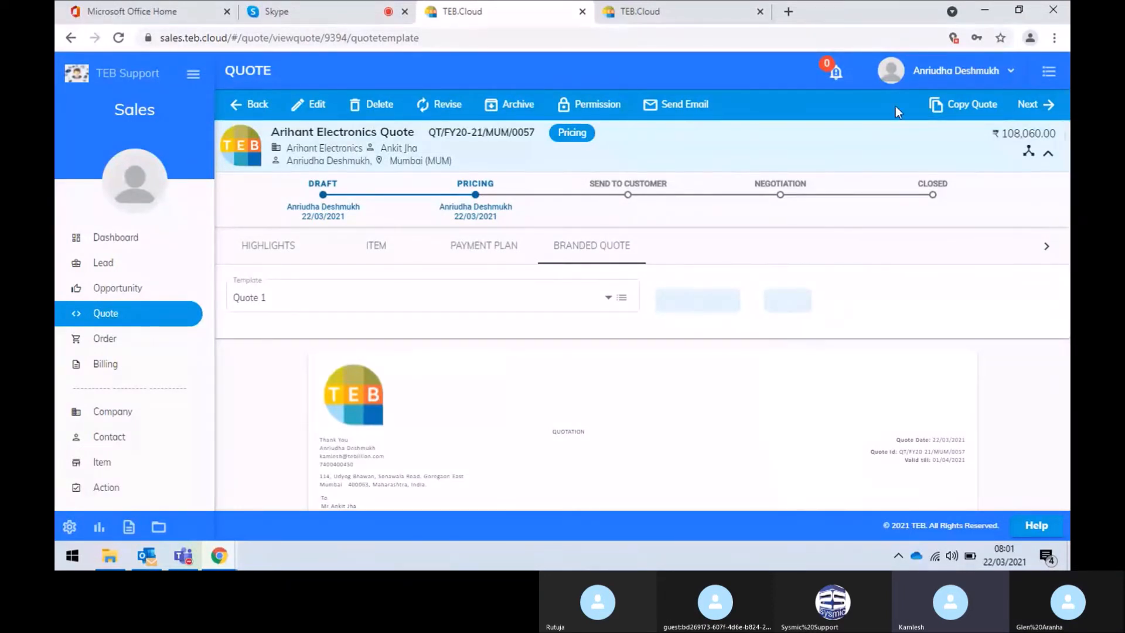
click(1031, 106)
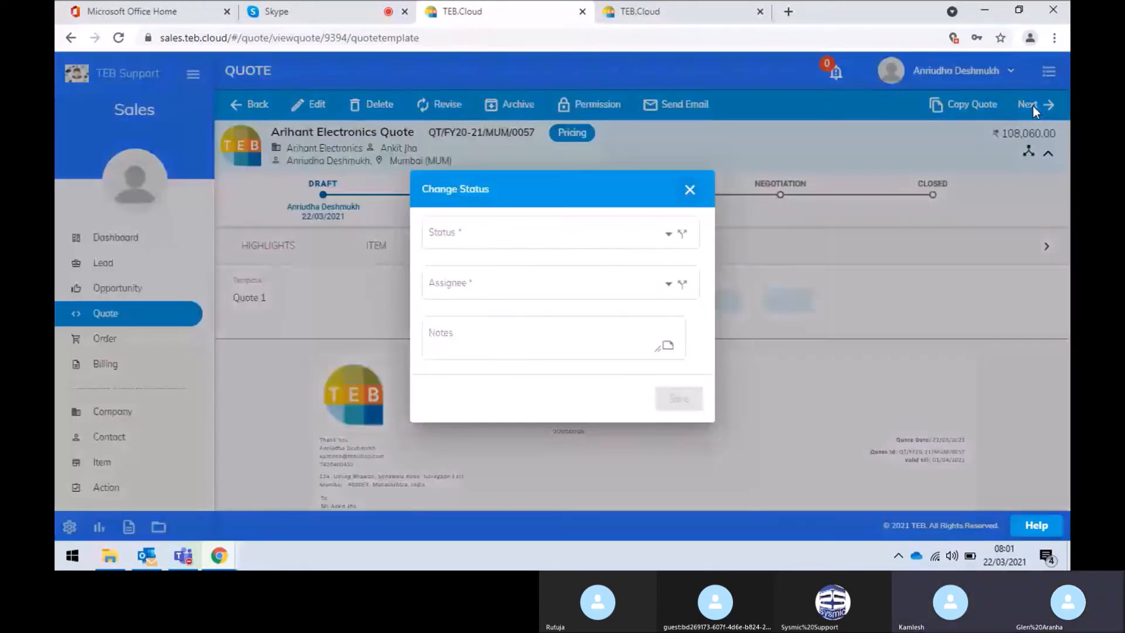
click(571, 234)
click(568, 253)
click(574, 291)
click(572, 289)
click(667, 401)
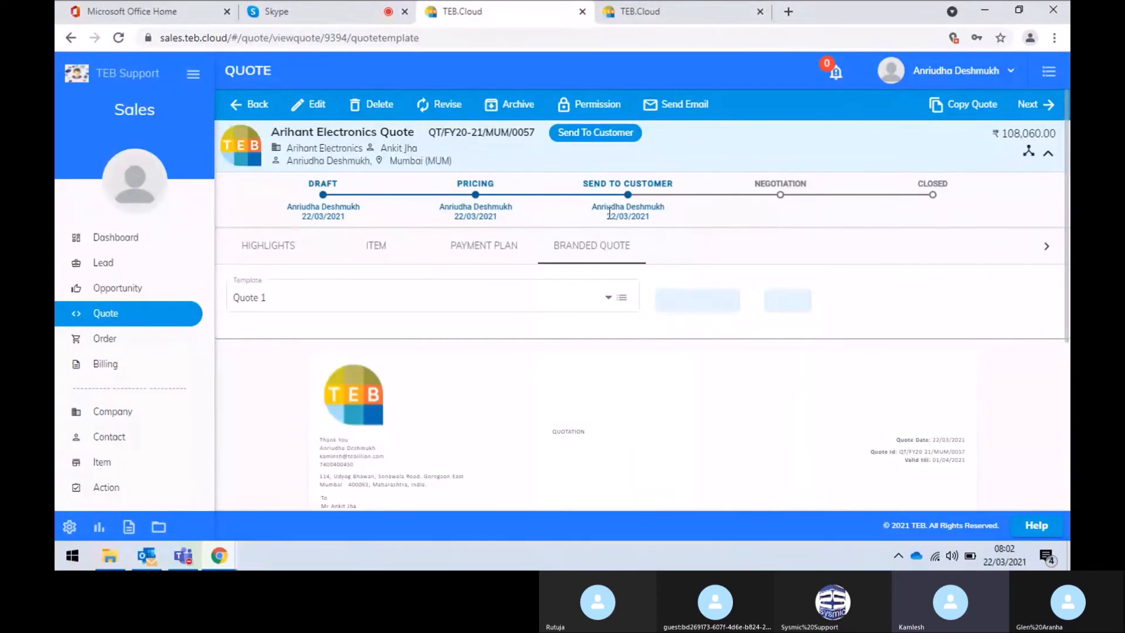
Move the quote from Send To Customer to Negotiation, assigning it and saving the change
click(1036, 106)
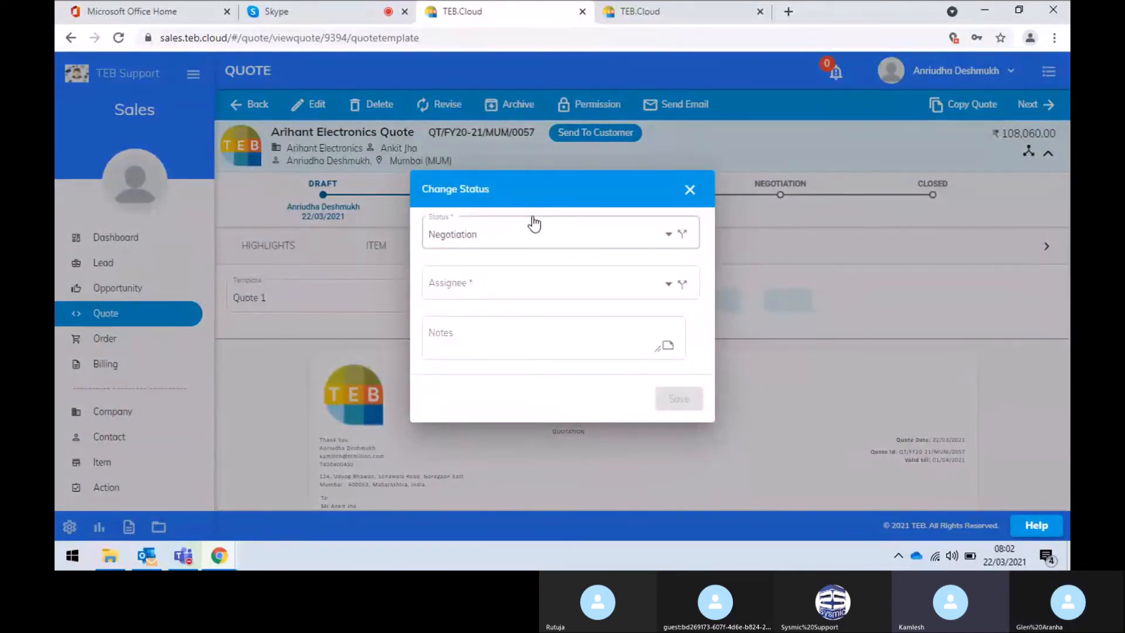
click(547, 290)
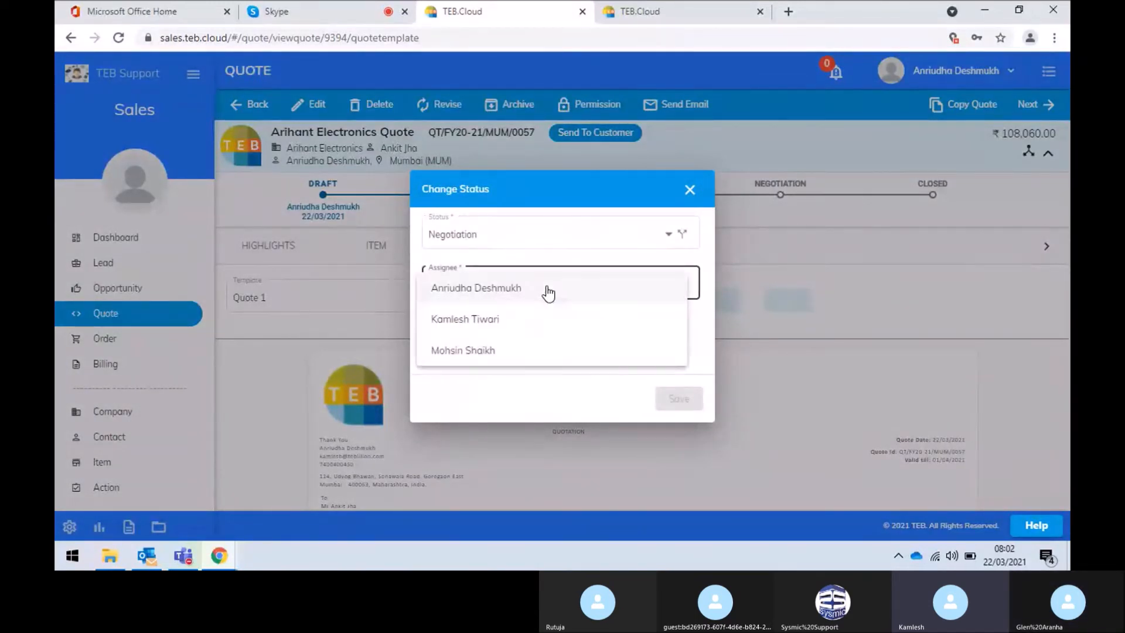
click(547, 290)
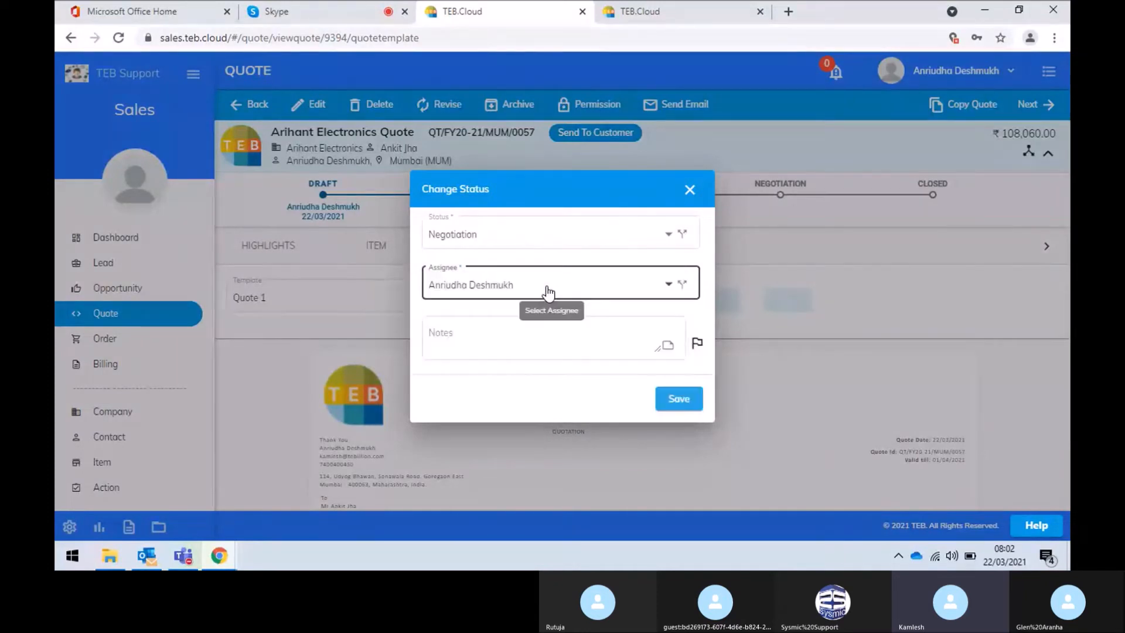
click(562, 240)
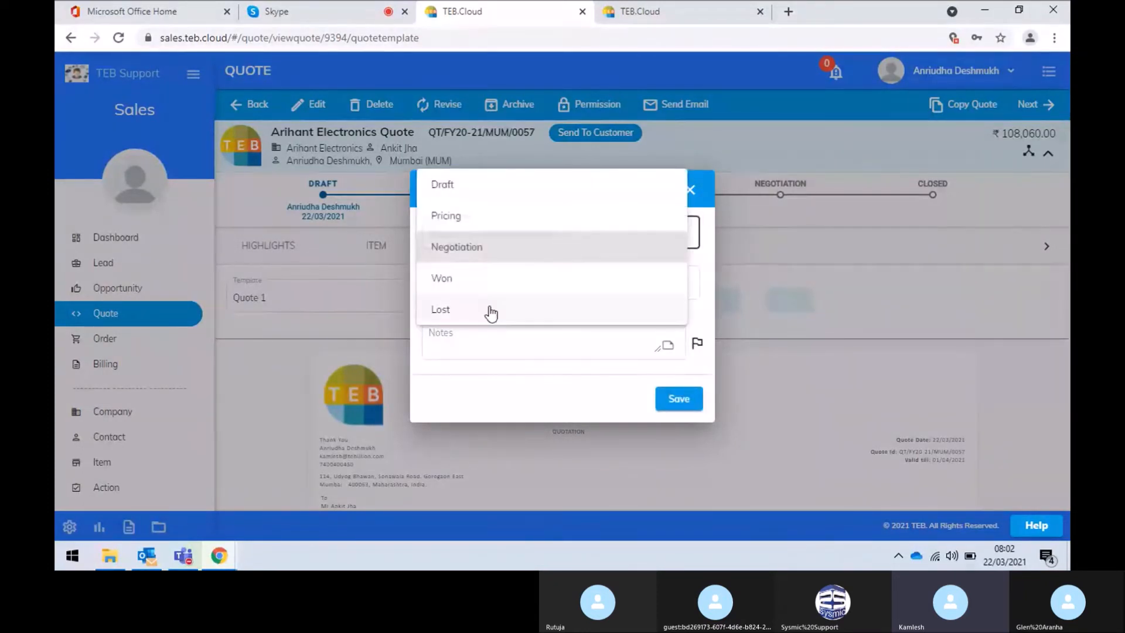
click(485, 387)
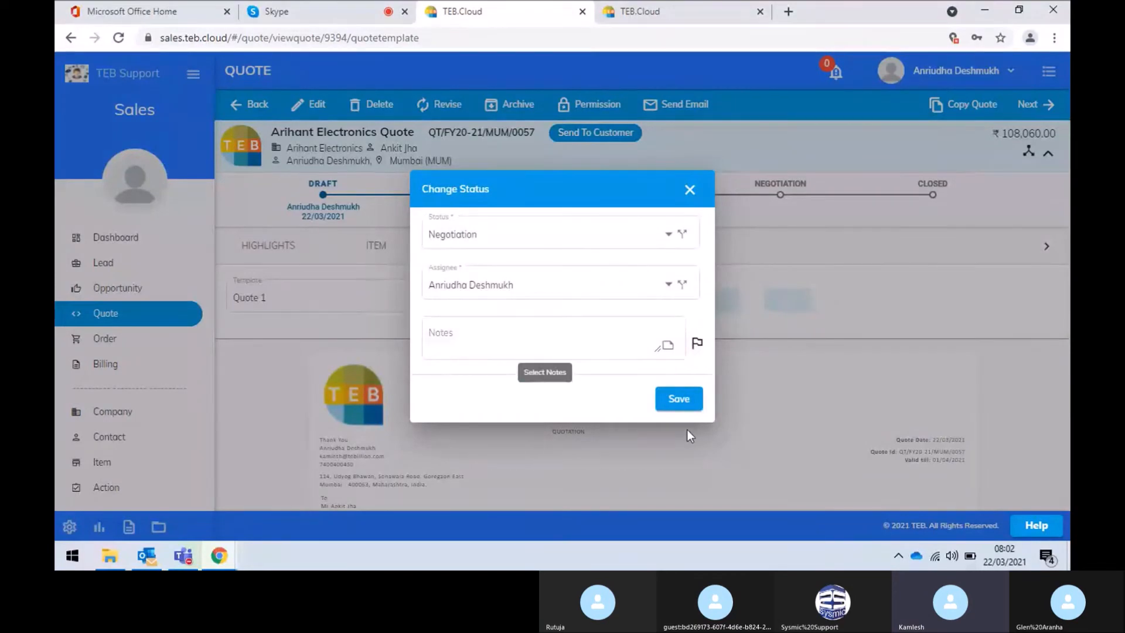
click(688, 405)
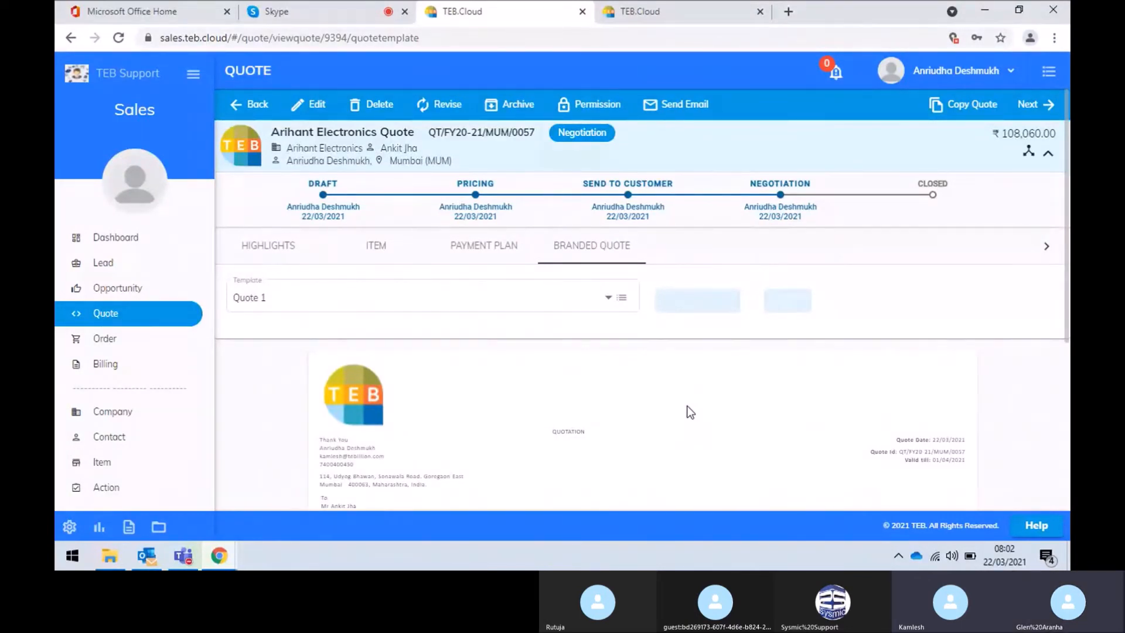
Change the Arihant Electronics JBL Speker opportunity's stage from Proposal to NEGOTIATION, then show the Quote list
click(116, 293)
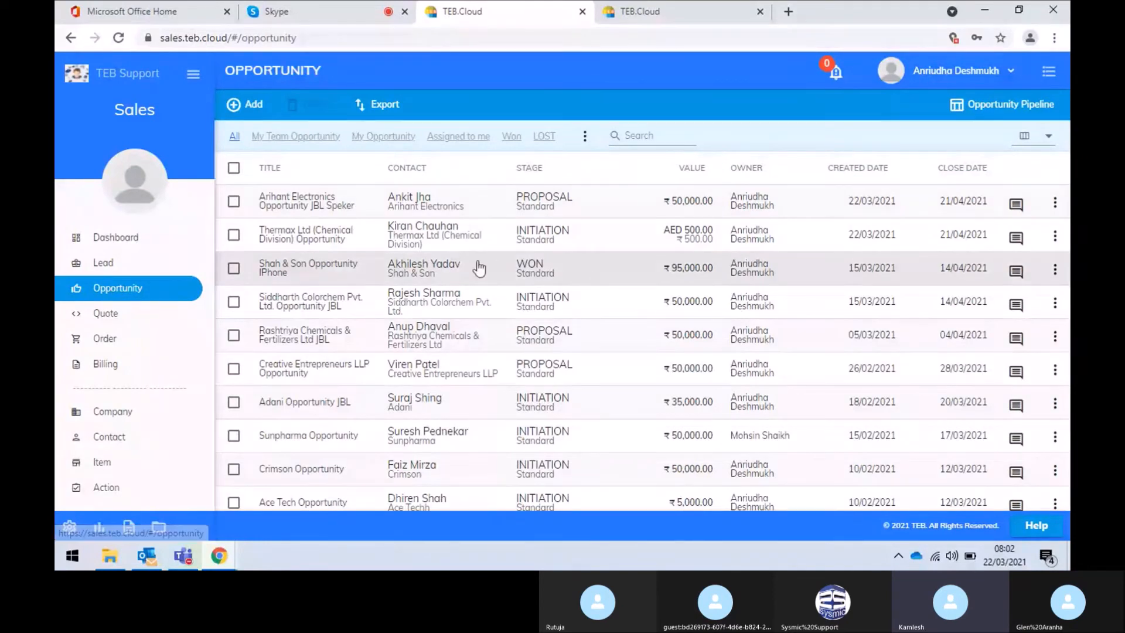
click(598, 214)
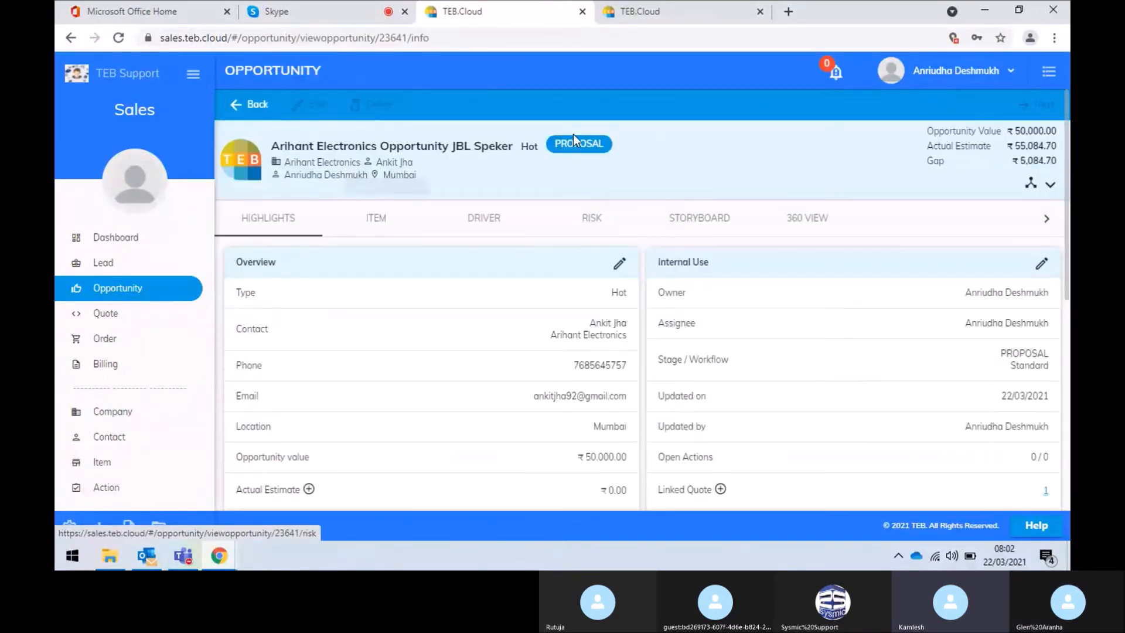
click(1051, 184)
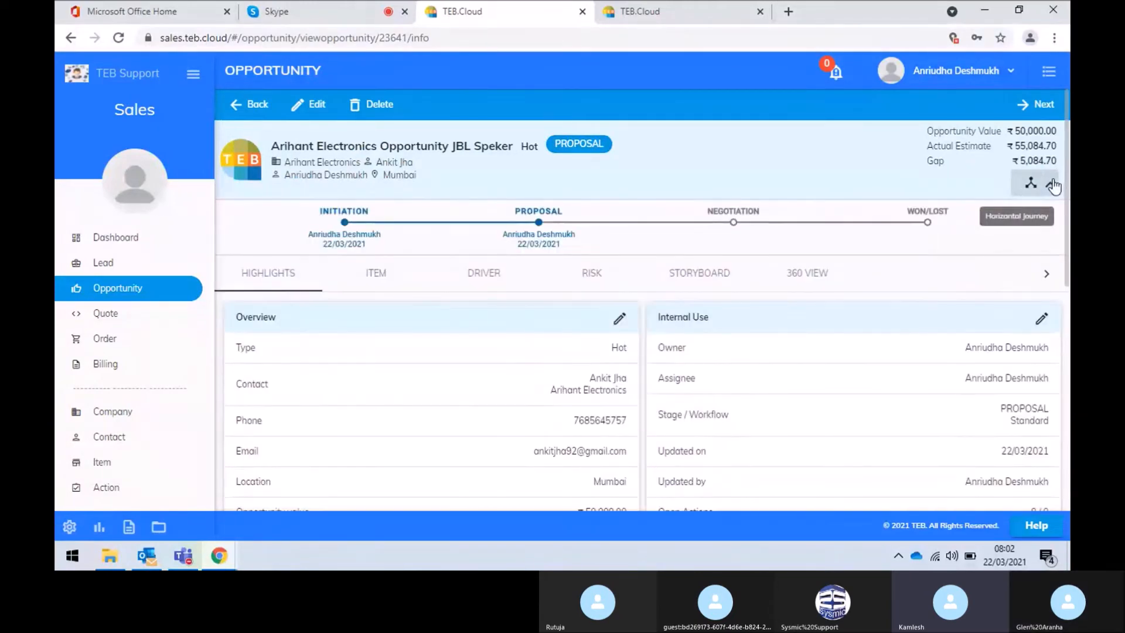
click(1046, 108)
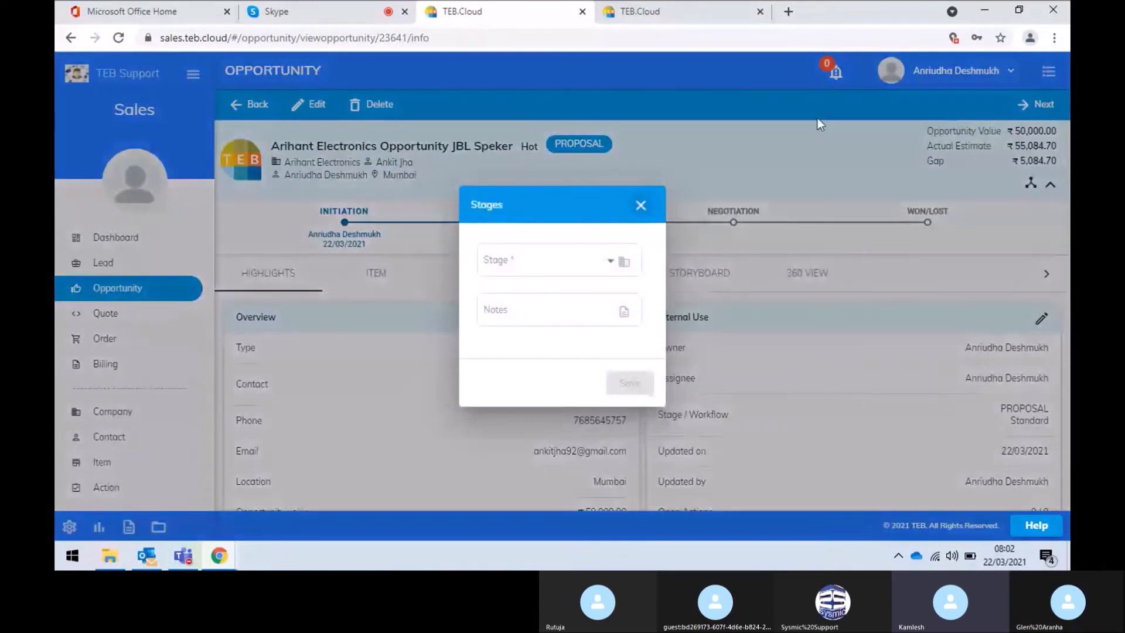
click(584, 259)
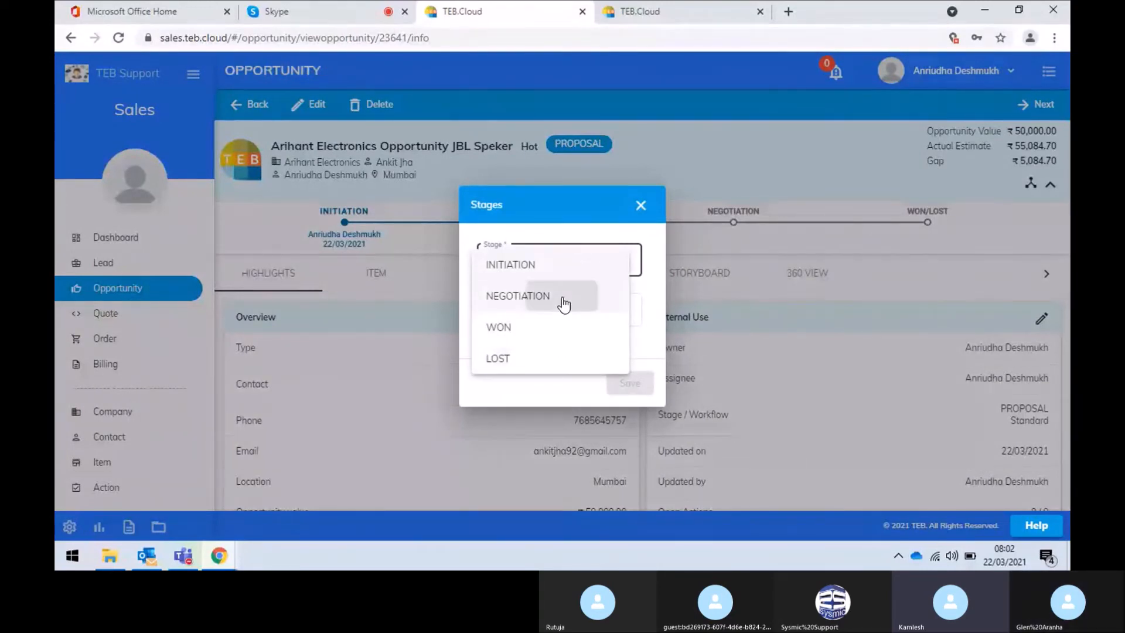
click(561, 304)
click(626, 382)
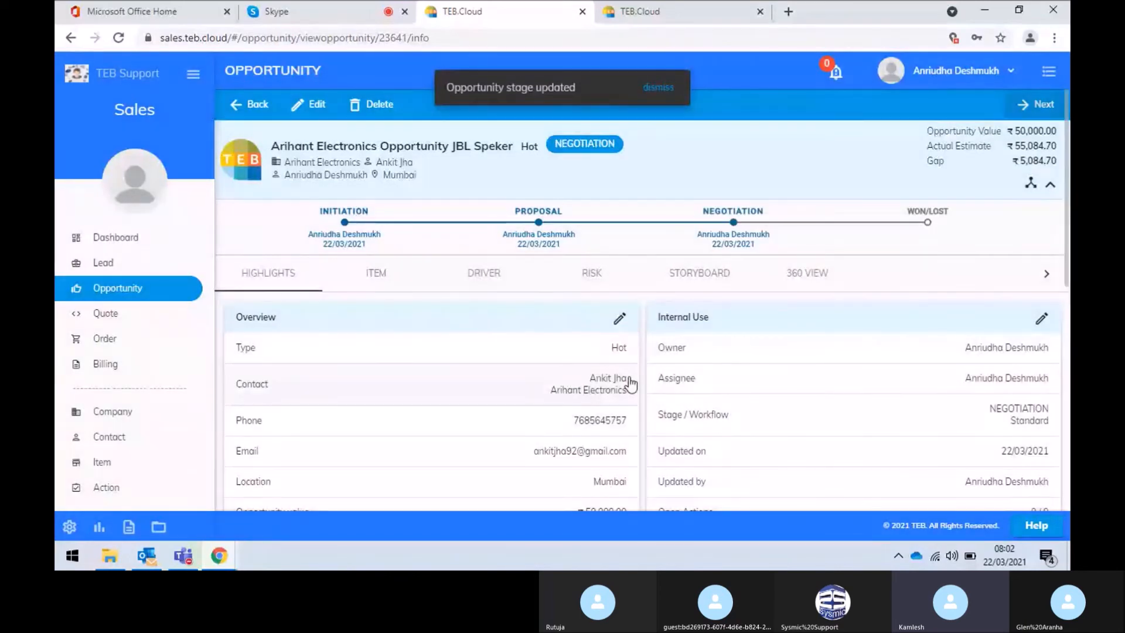
click(103, 314)
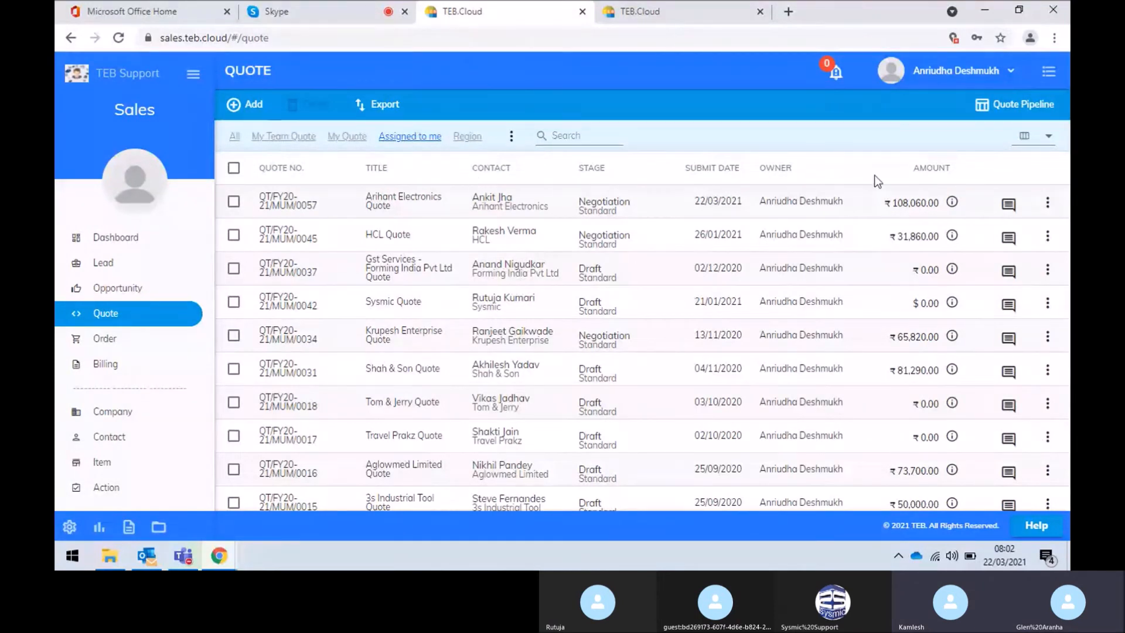
Open the Arihant Electronics quote, expand its stage timeline, and discard a started Send Email form
click(563, 210)
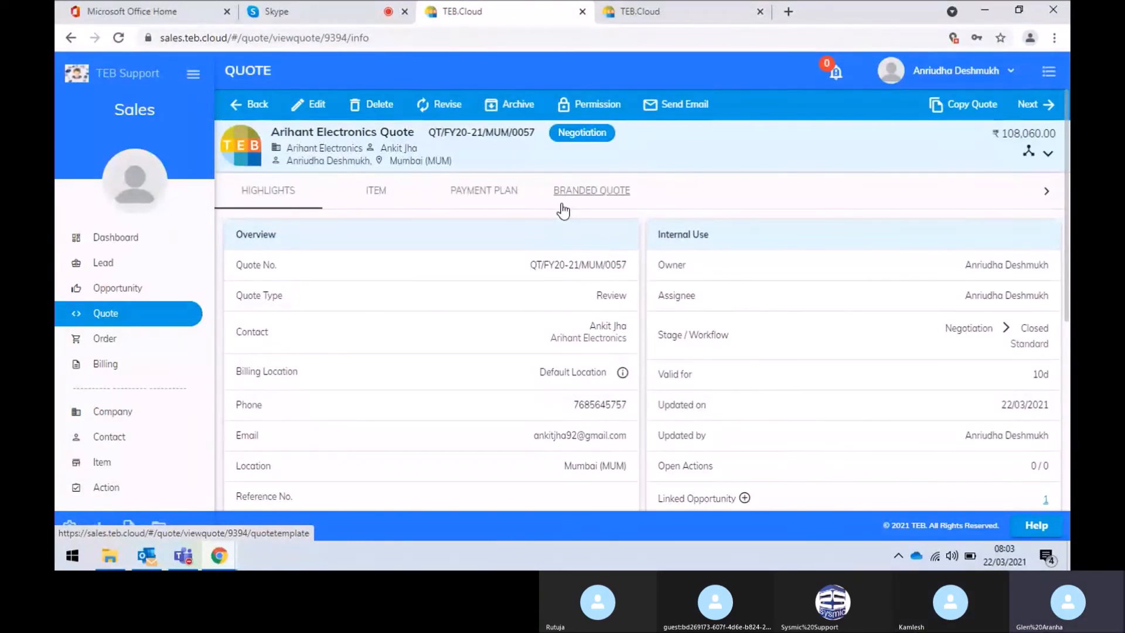
click(1047, 153)
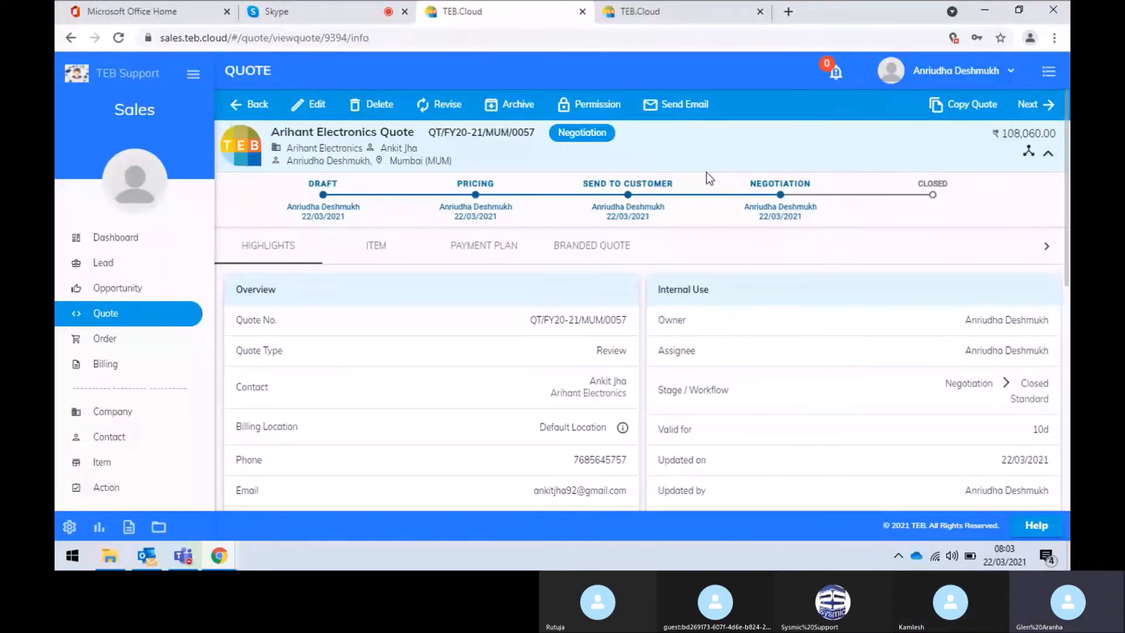
click(697, 107)
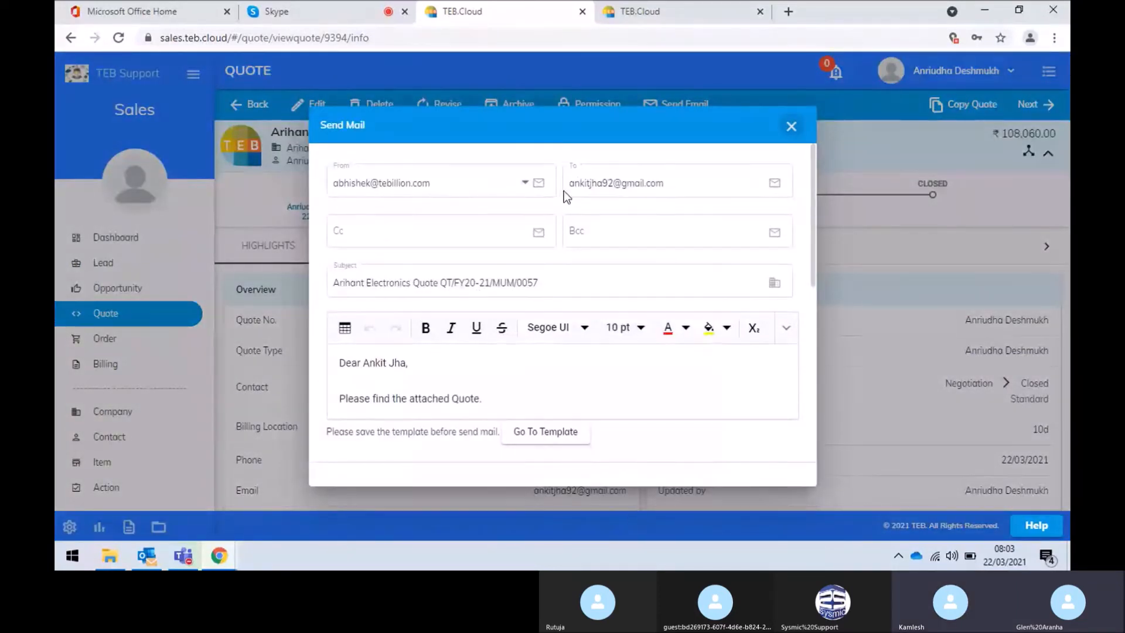
click(791, 127)
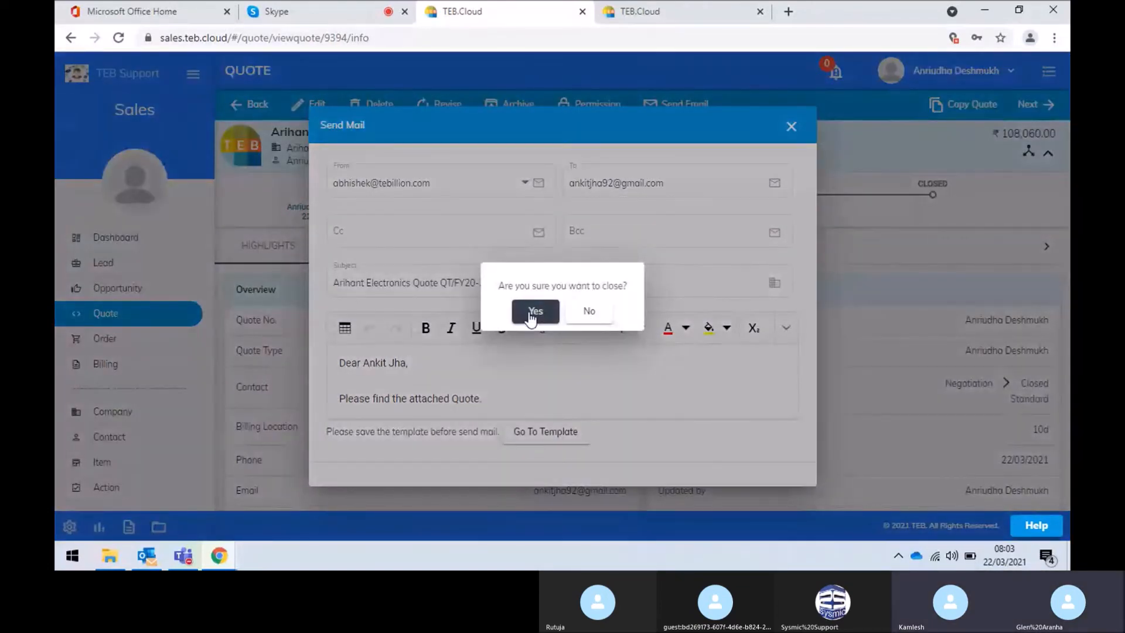
click(523, 324)
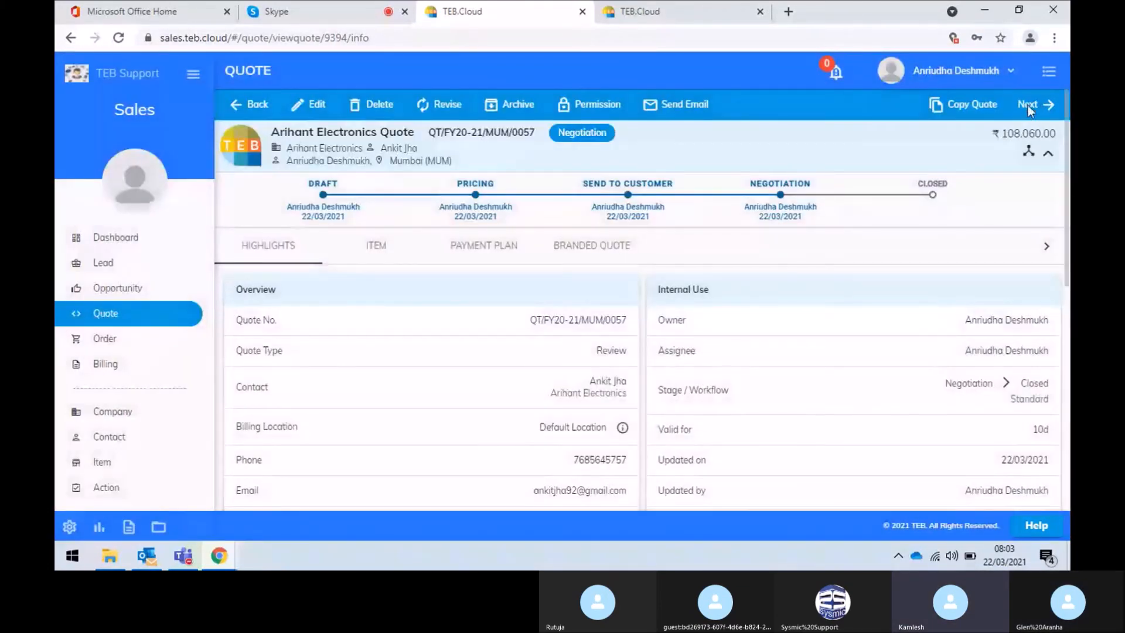
Cancel the Change Status form and return to the admin console's Work Pattern settings
click(1028, 151)
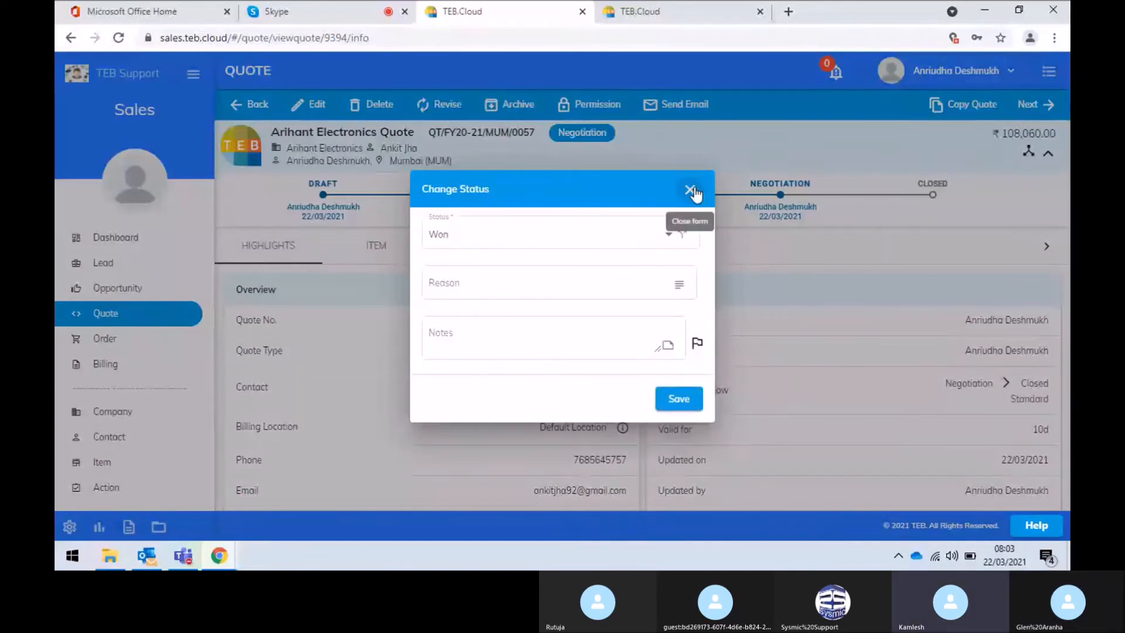
click(690, 189)
click(524, 324)
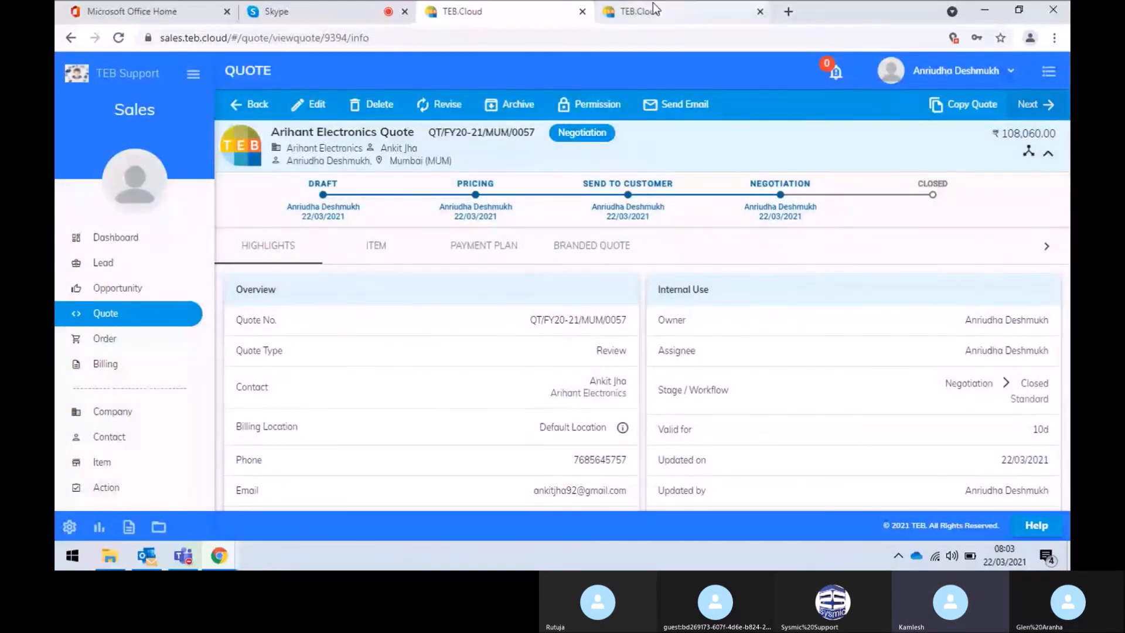
click(653, 2)
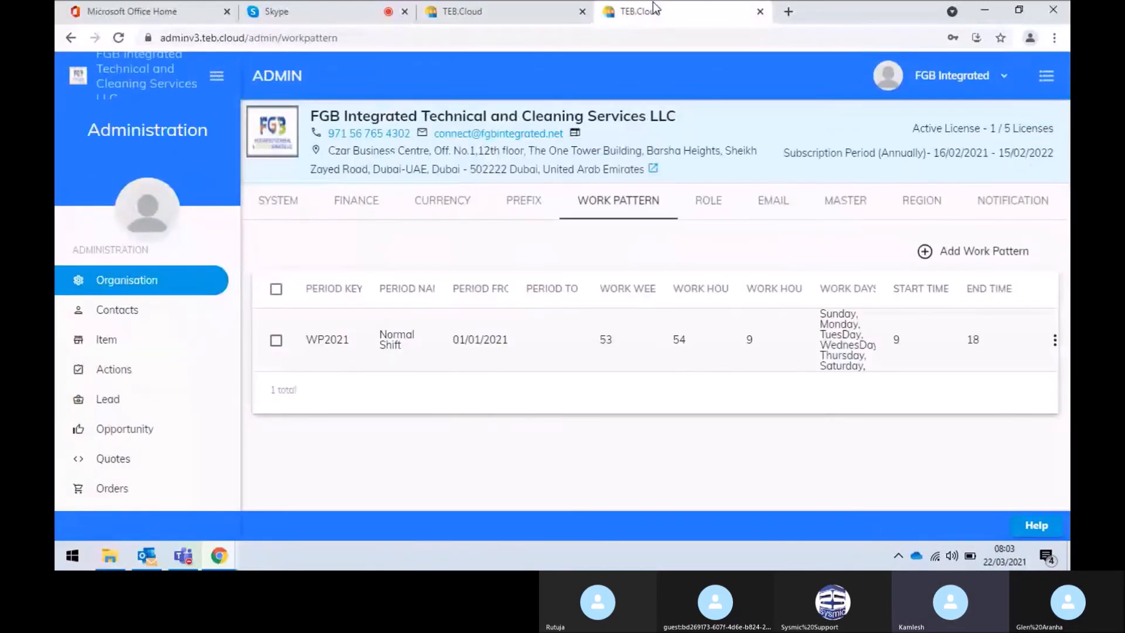
Open the Standard quote workflow and inspect, then close, its Edit WorkFlow editor
click(120, 460)
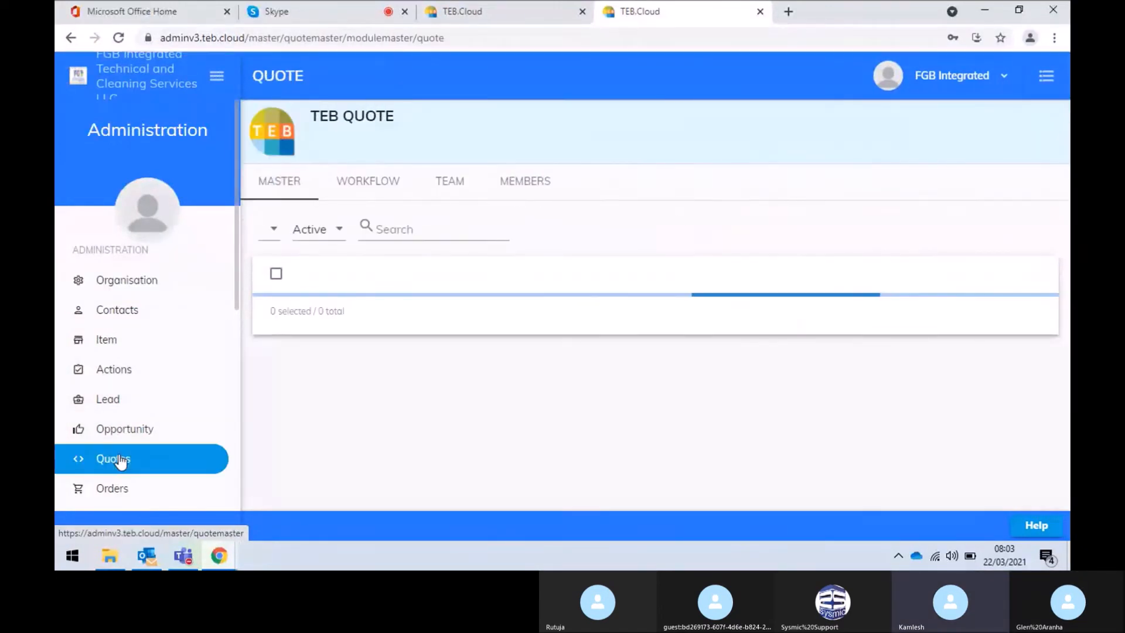
click(384, 192)
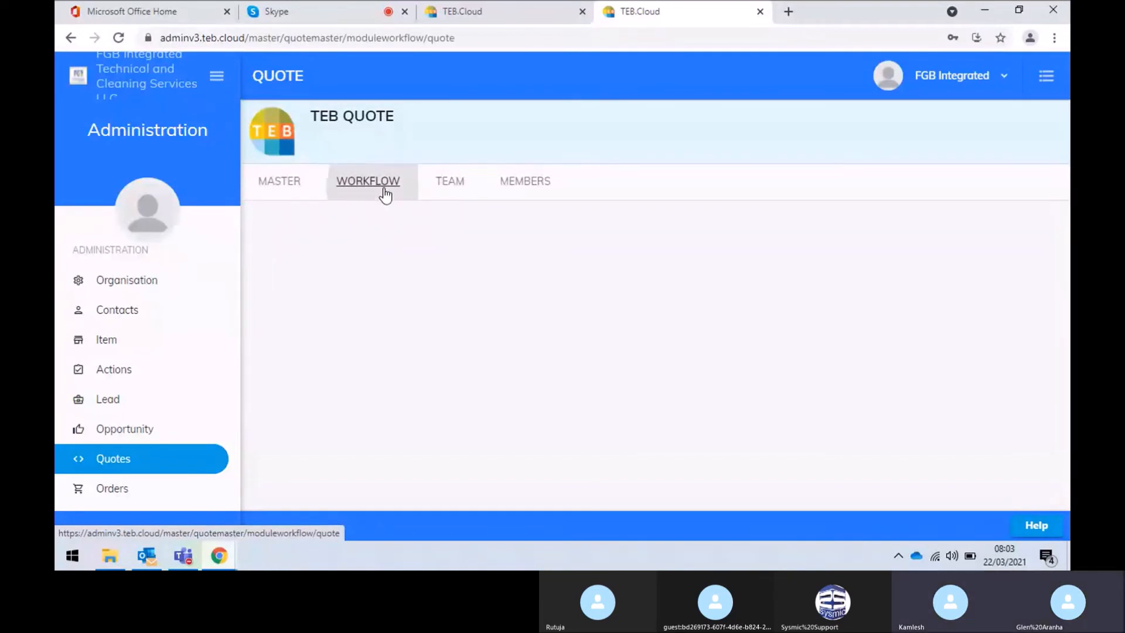
click(565, 315)
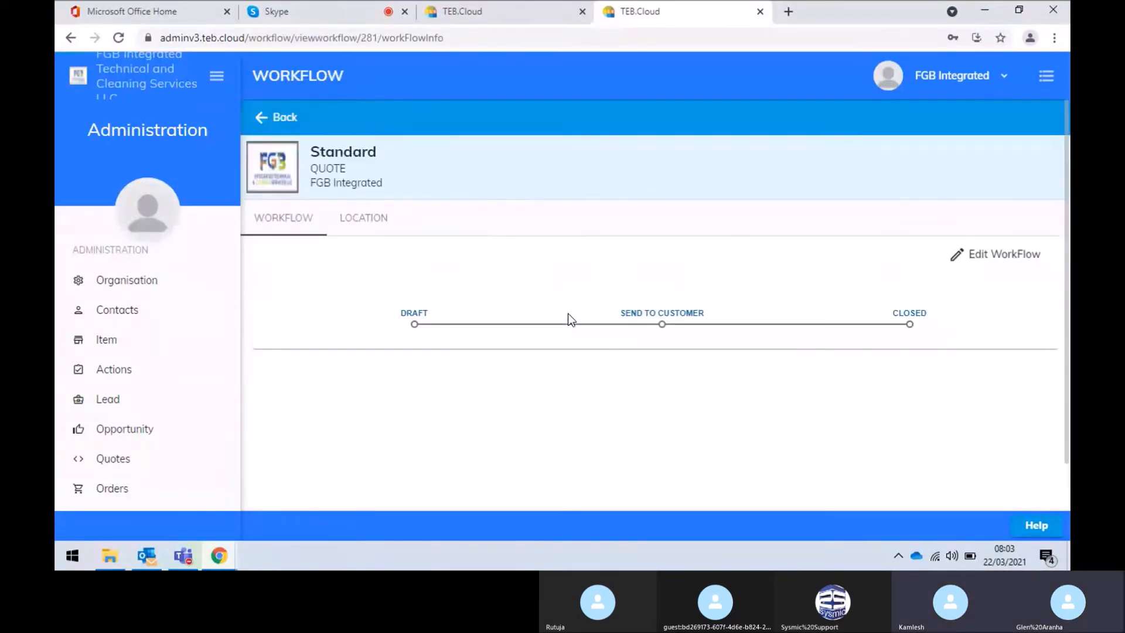
click(984, 254)
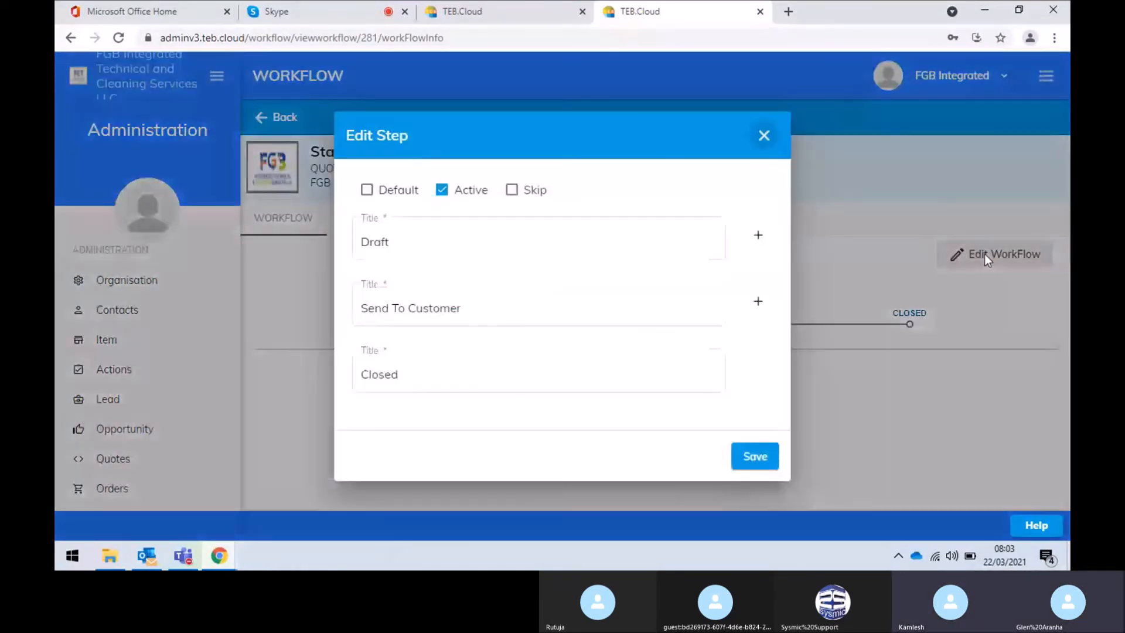
click(764, 135)
click(529, 314)
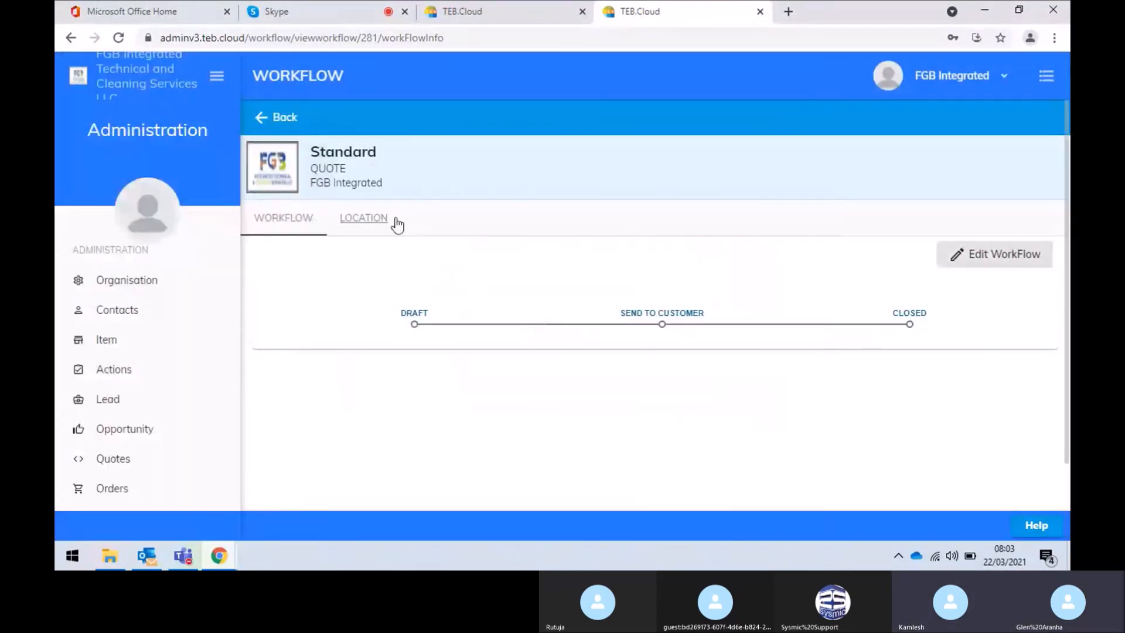
View the DUB location workflow's allowed actions at Send To Customer, then return to the quote
click(378, 219)
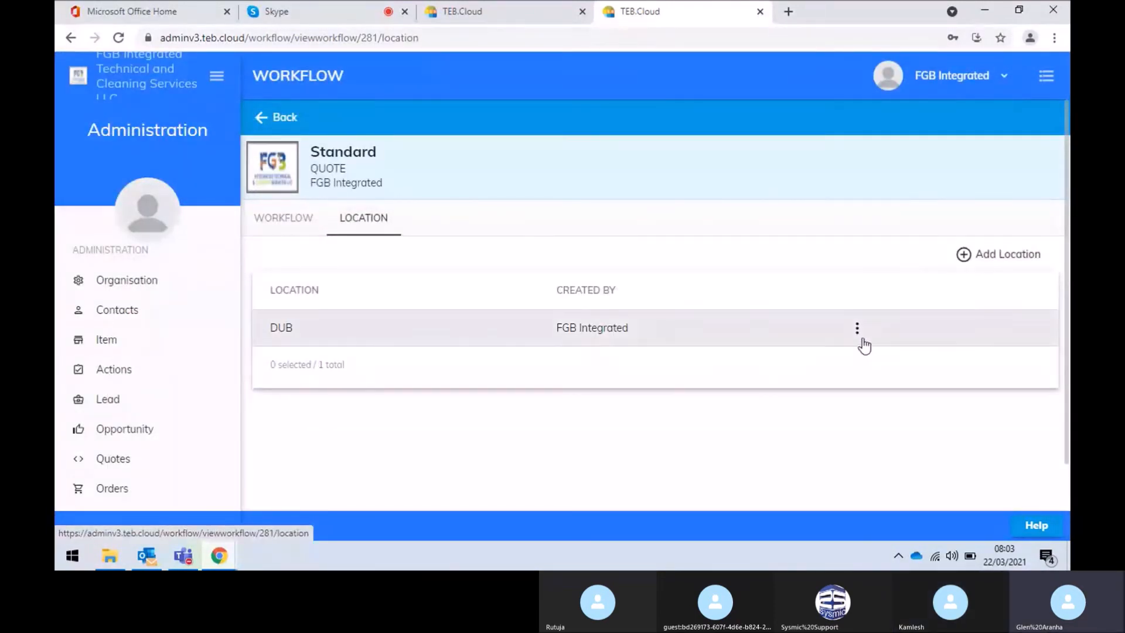
click(858, 330)
click(883, 354)
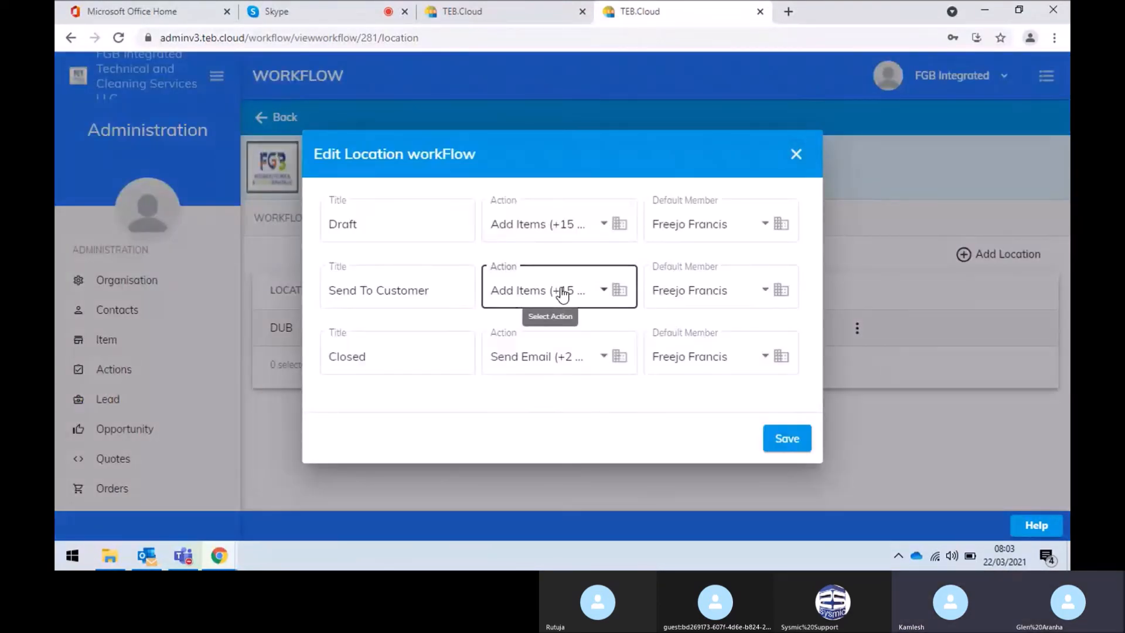
click(559, 292)
drag(694, 272, 691, 326)
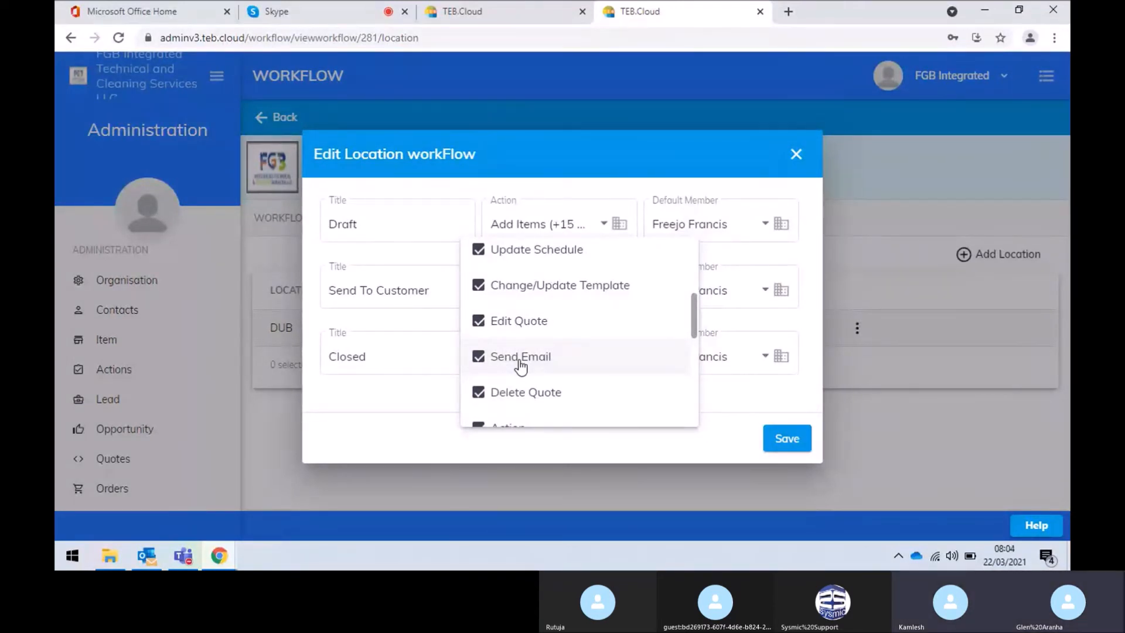
click(502, 12)
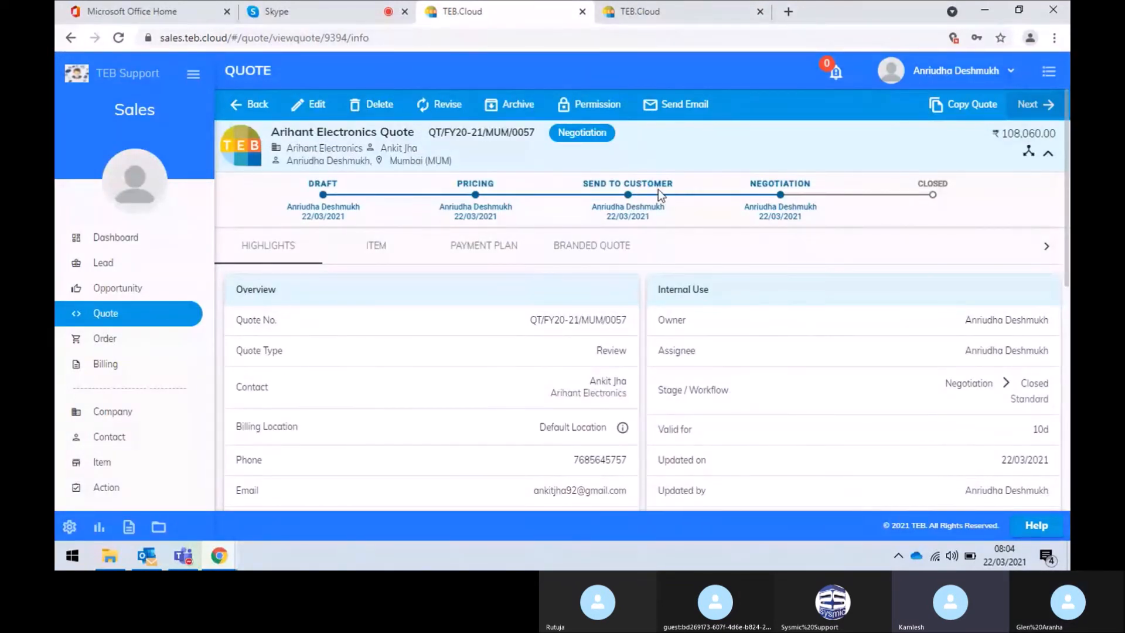
Check the quote email's available From addresses, then close the DUB workflow editor and open Organisation settings
click(683, 105)
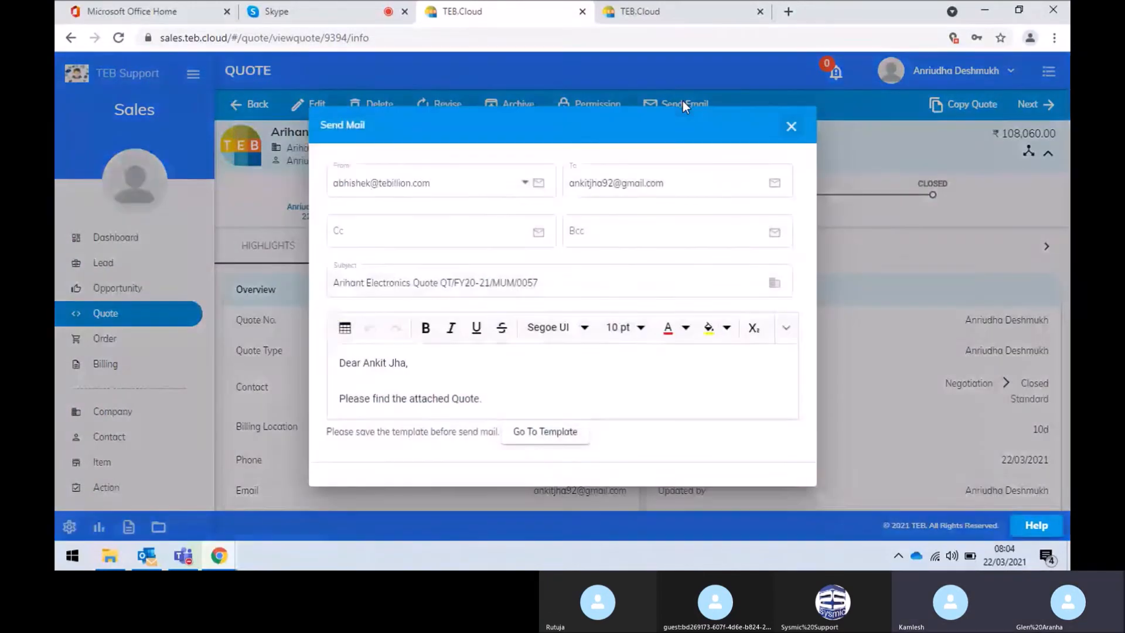
click(432, 189)
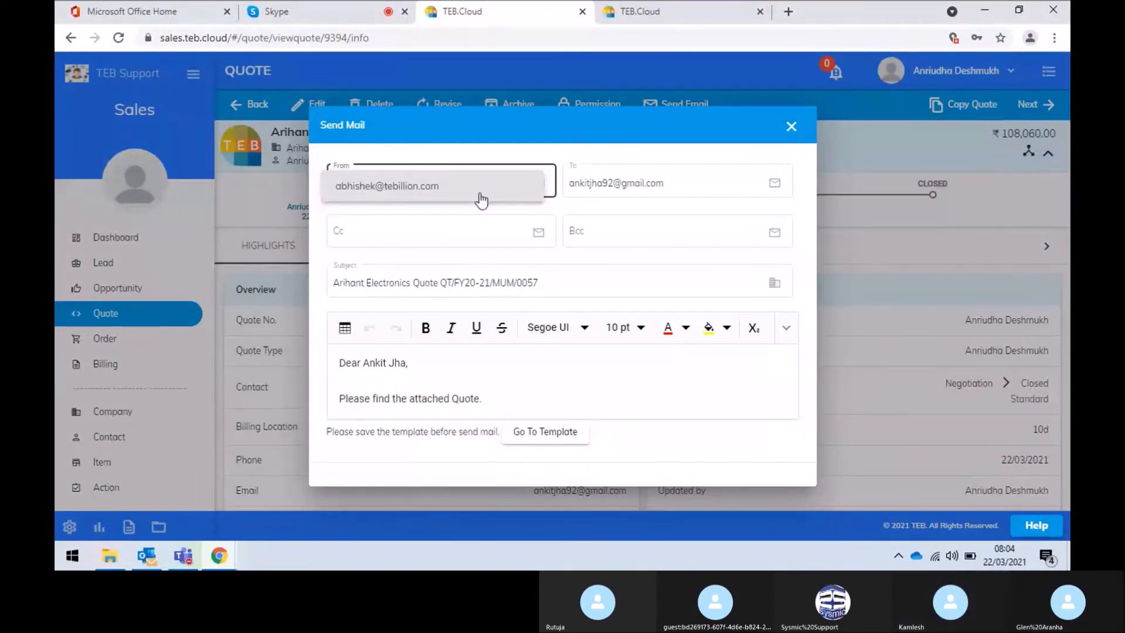
click(706, 10)
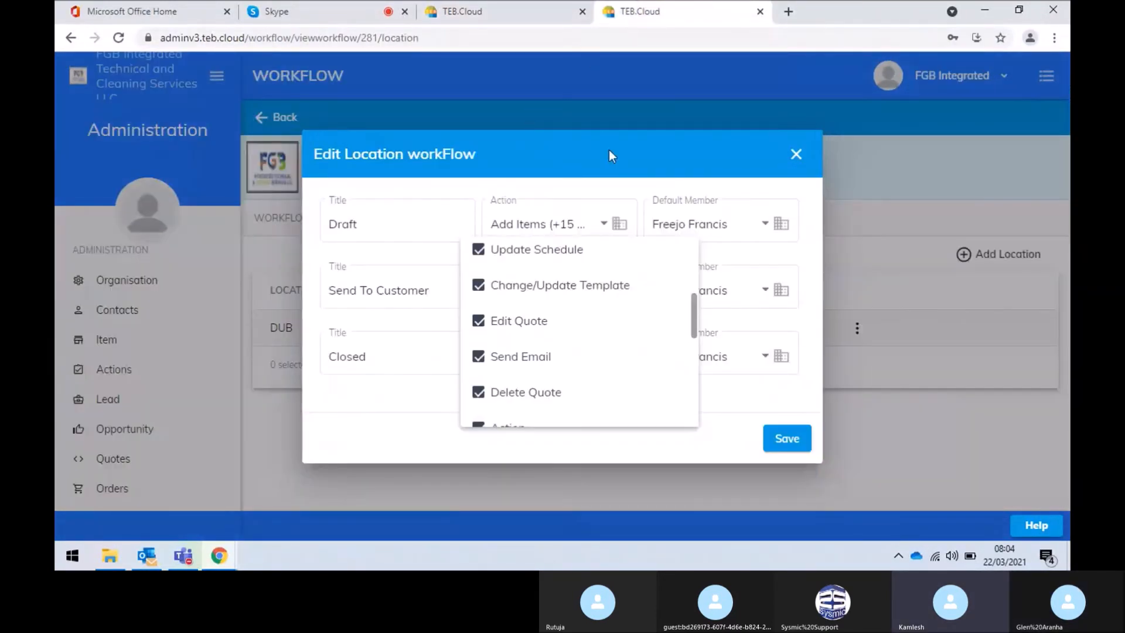
click(796, 164)
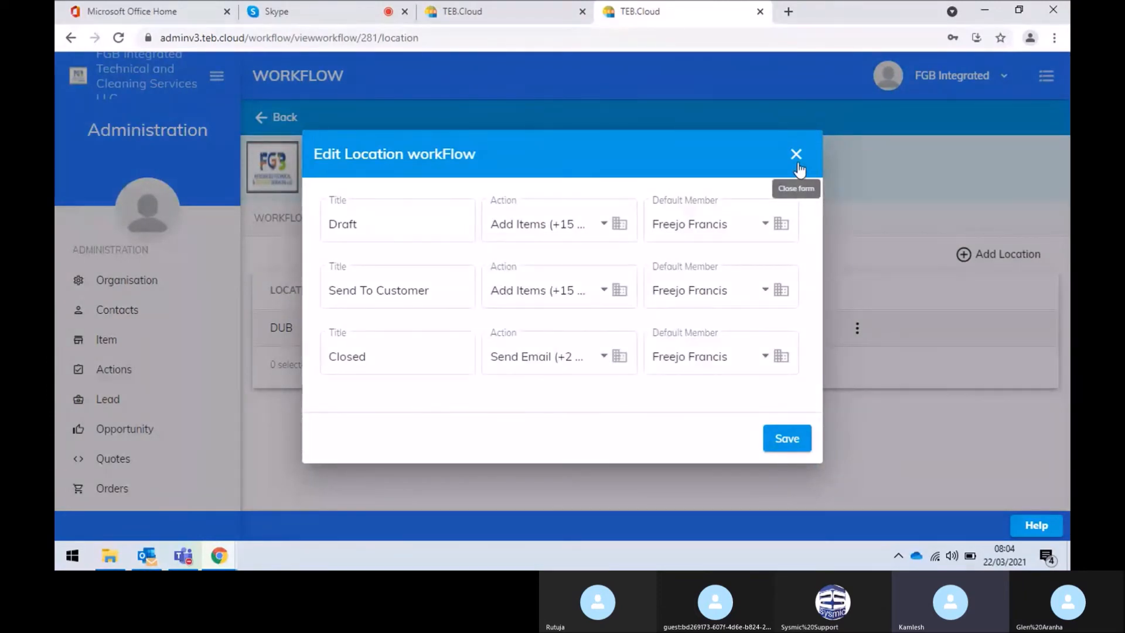
click(796, 162)
click(534, 312)
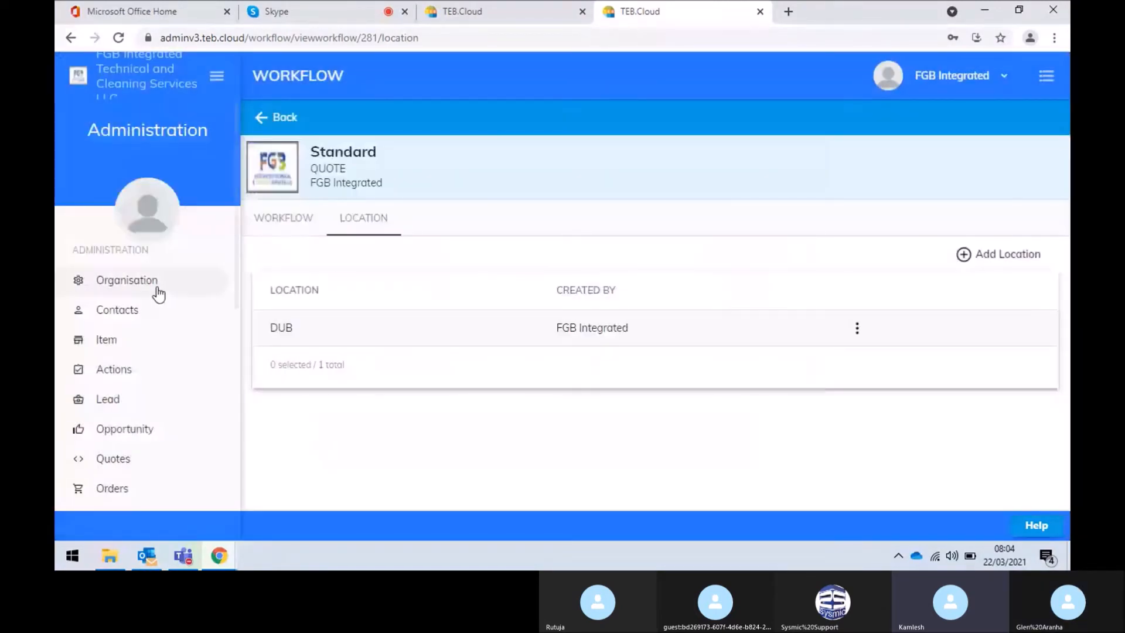
click(155, 288)
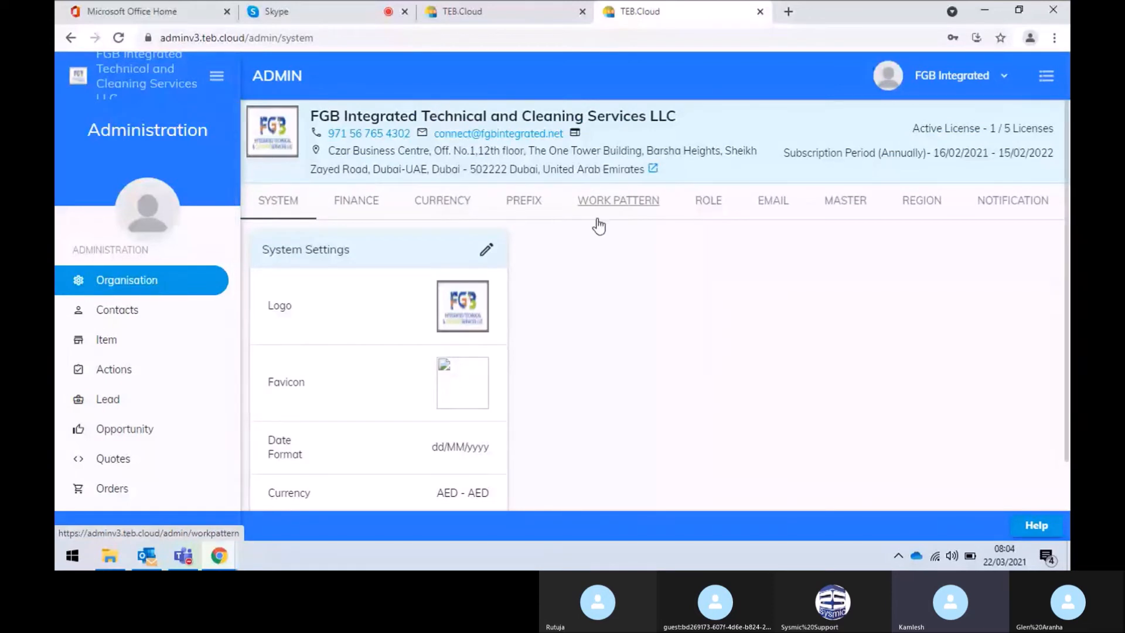
Open and cancel verification of the organisation's sender address, then return to the quote's Send Mail form
click(780, 203)
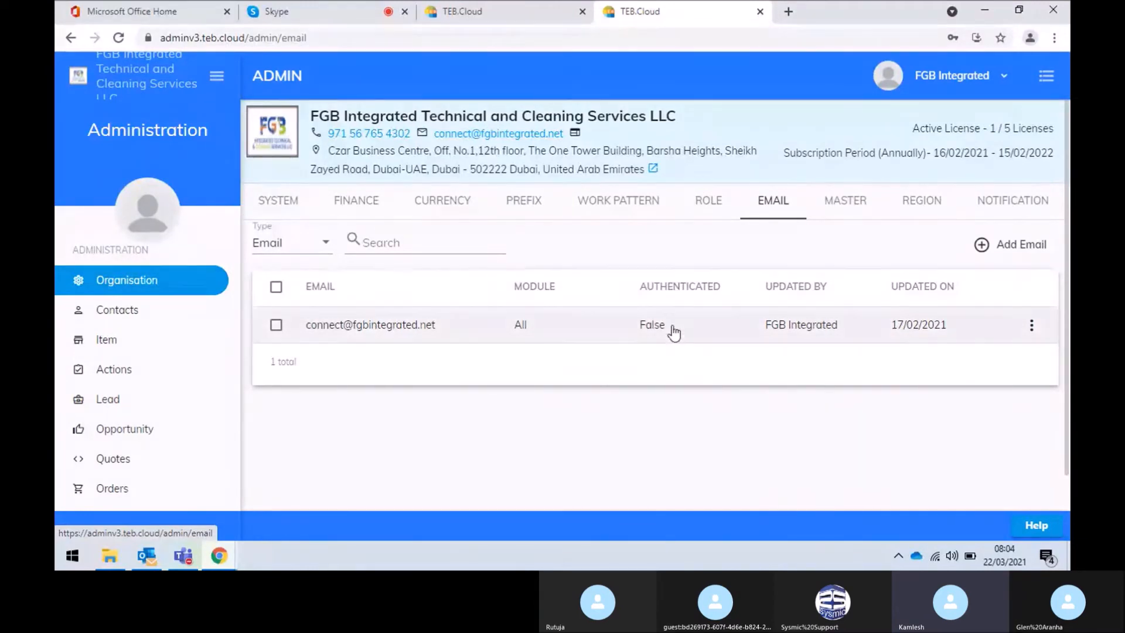
click(1032, 326)
click(1018, 357)
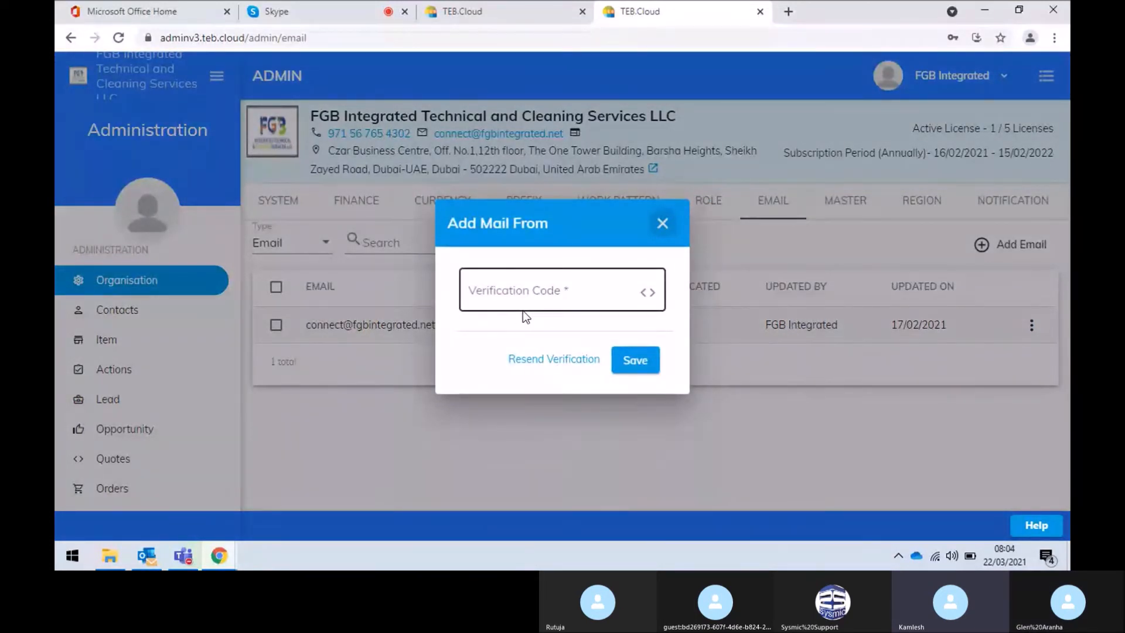
click(662, 224)
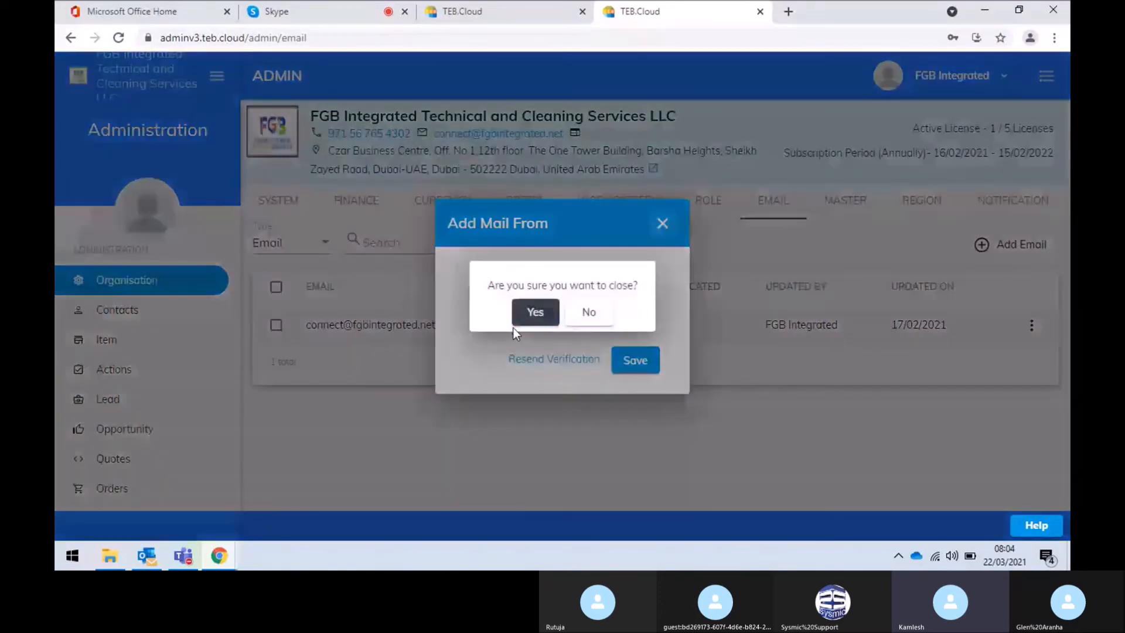
click(517, 321)
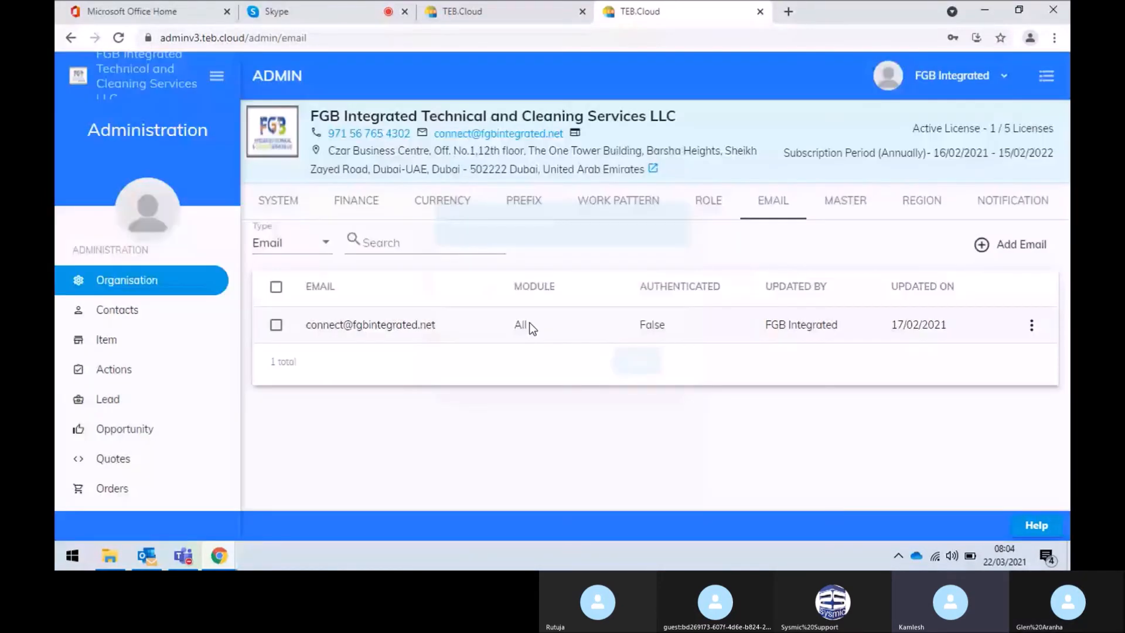
click(516, 12)
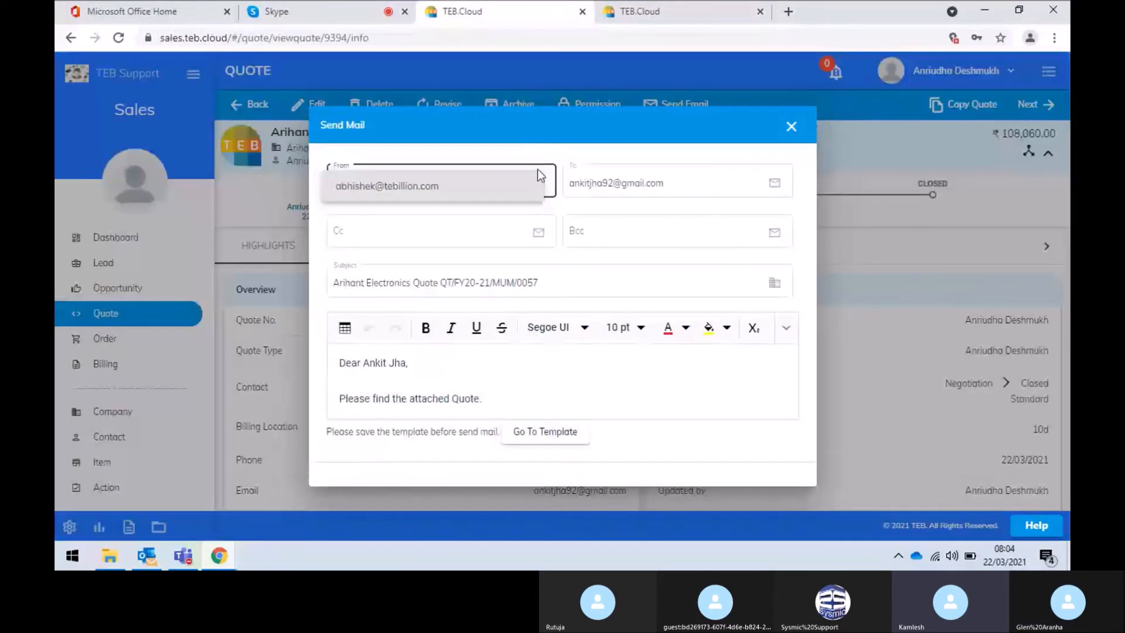
Check the From, To and Cc fields, then close Send Mail without sending
click(685, 207)
click(683, 182)
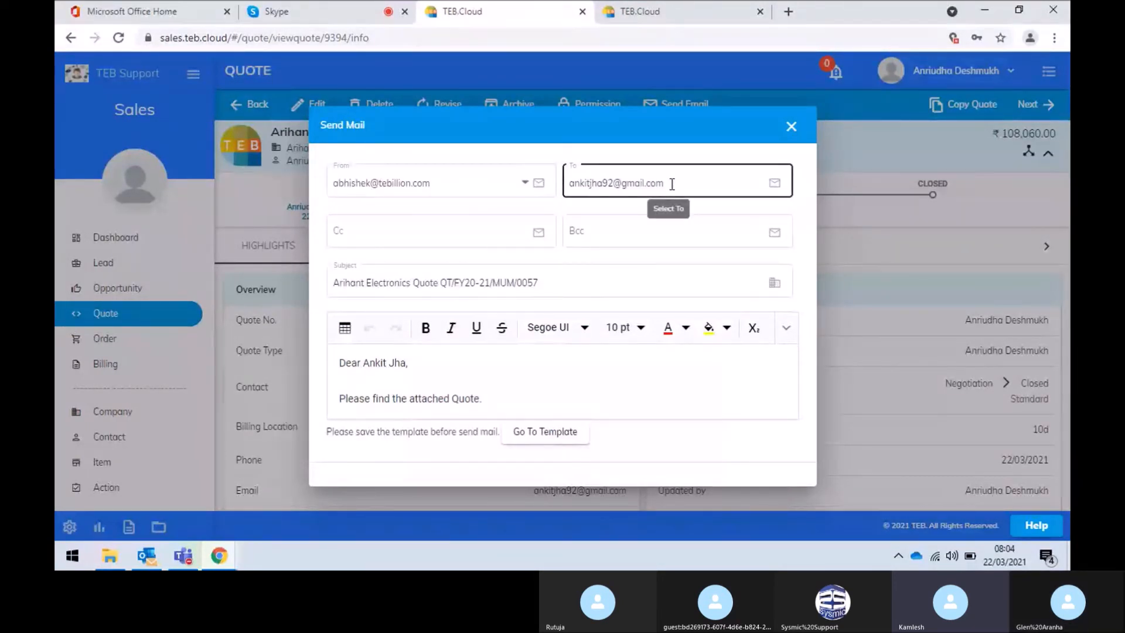
click(476, 222)
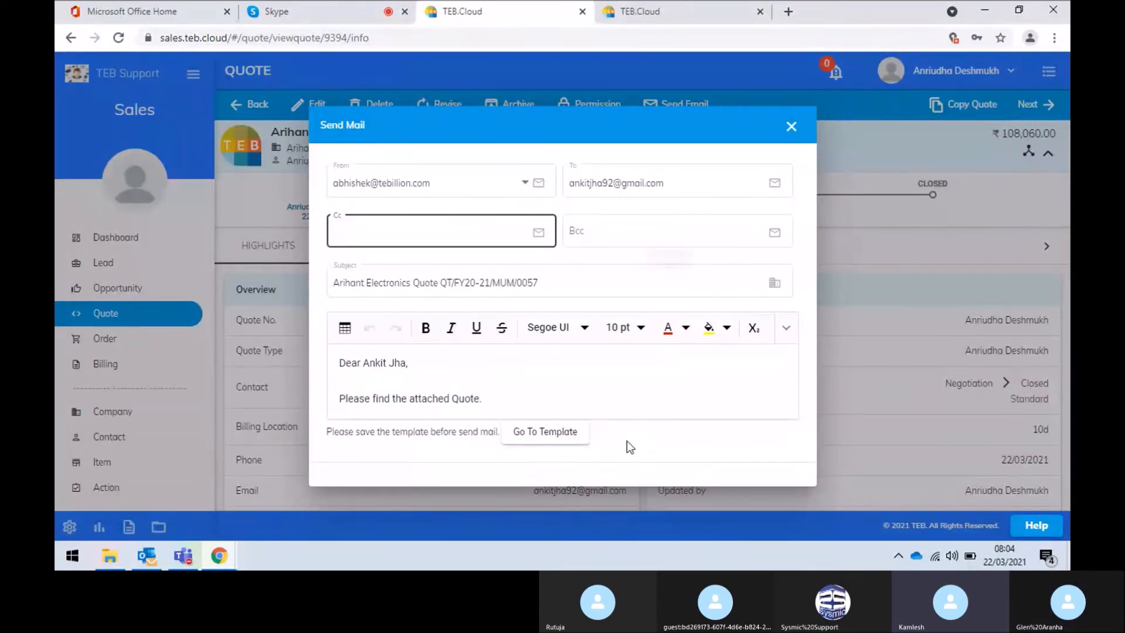
click(793, 127)
click(538, 311)
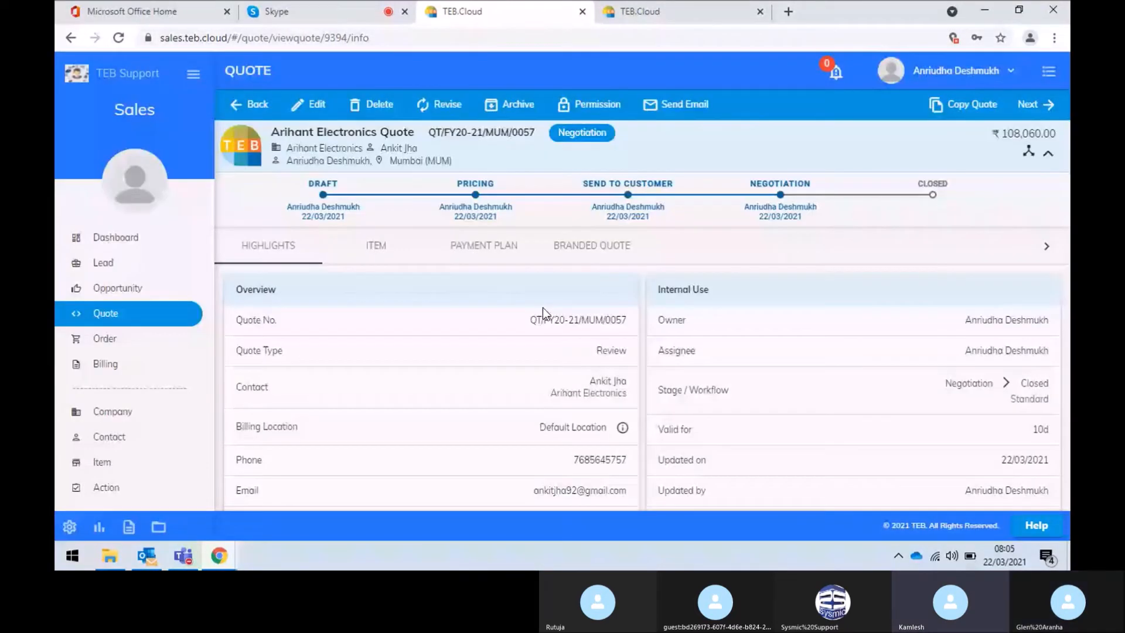
Download the Branded Quote as a PDF, review the preview, and return to Highlights
click(631, 245)
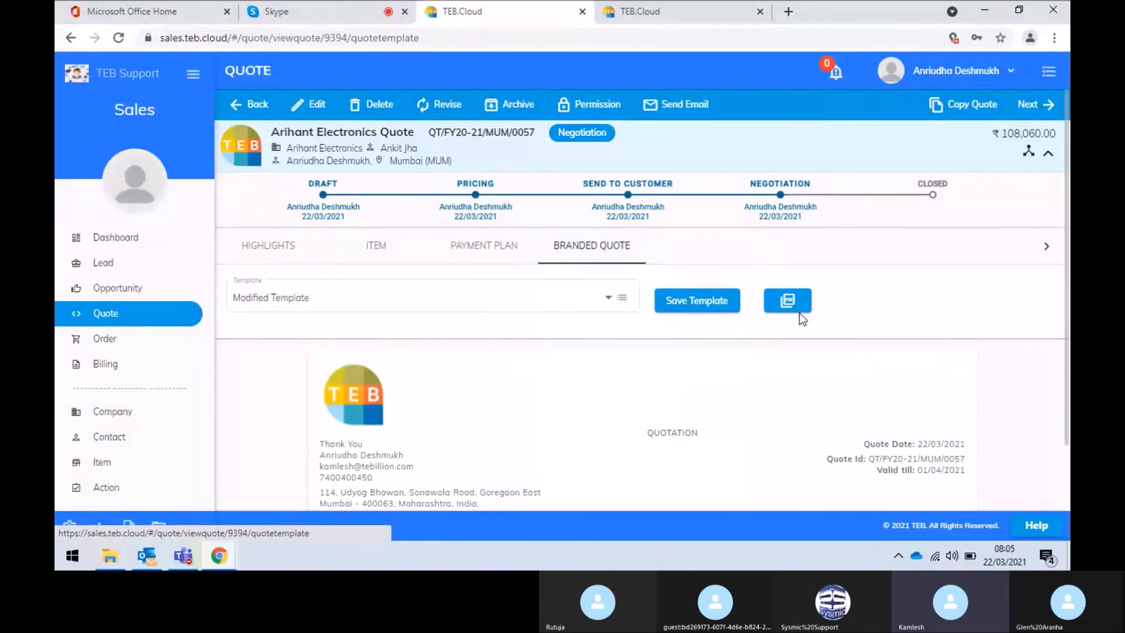
scroll(799, 313, down, 1)
click(795, 271)
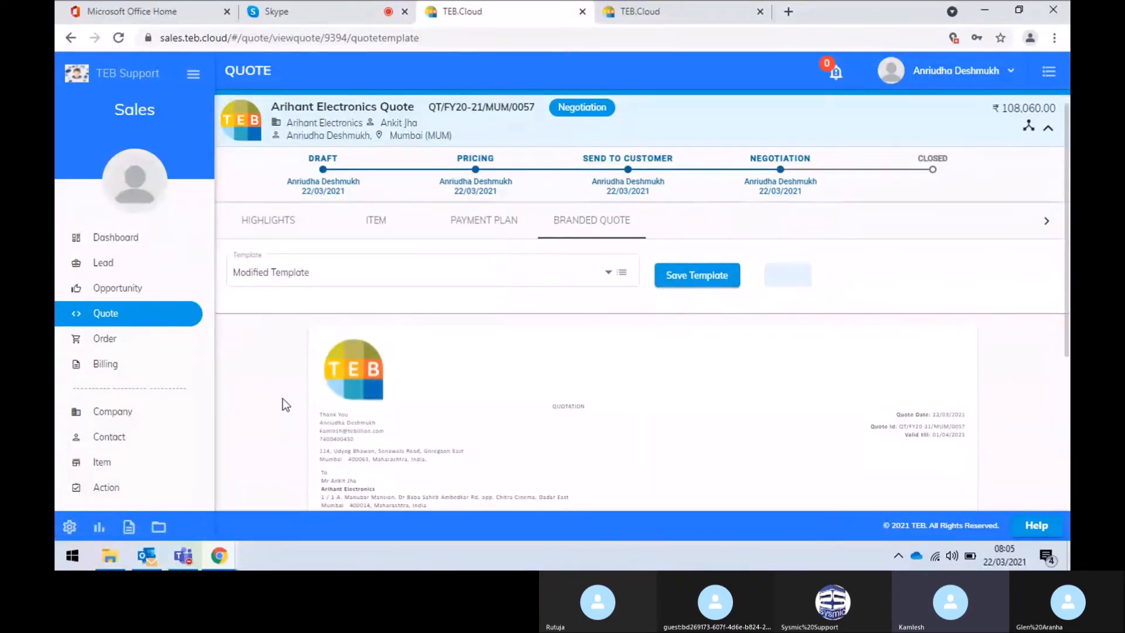
scroll(282, 404, down, 2)
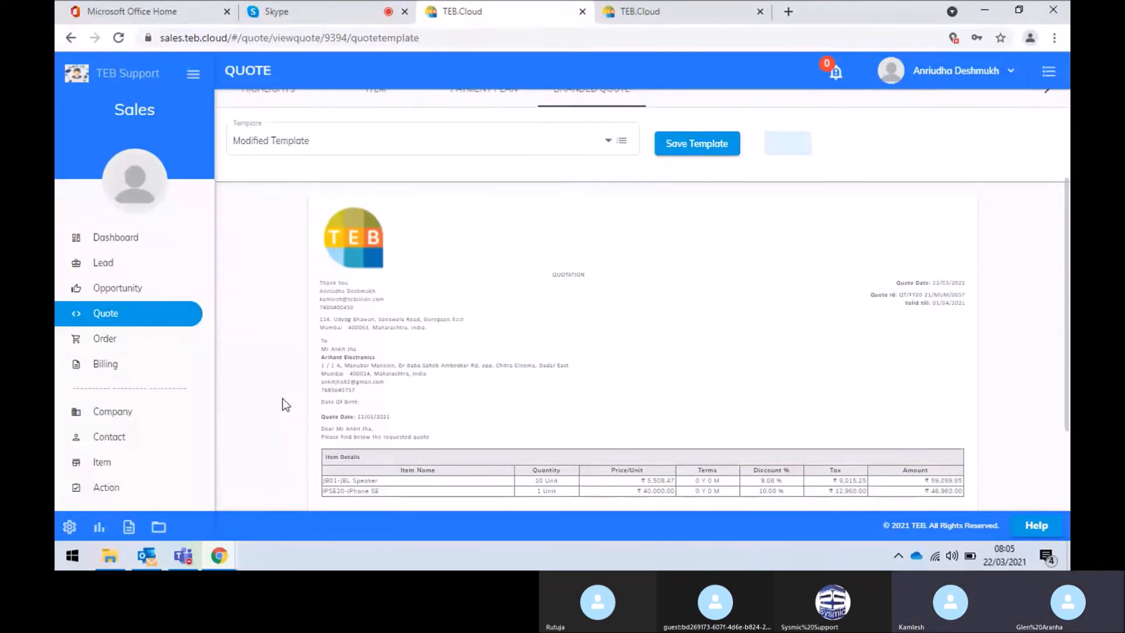
scroll(282, 398, up, 2)
scroll(282, 404, up, 1)
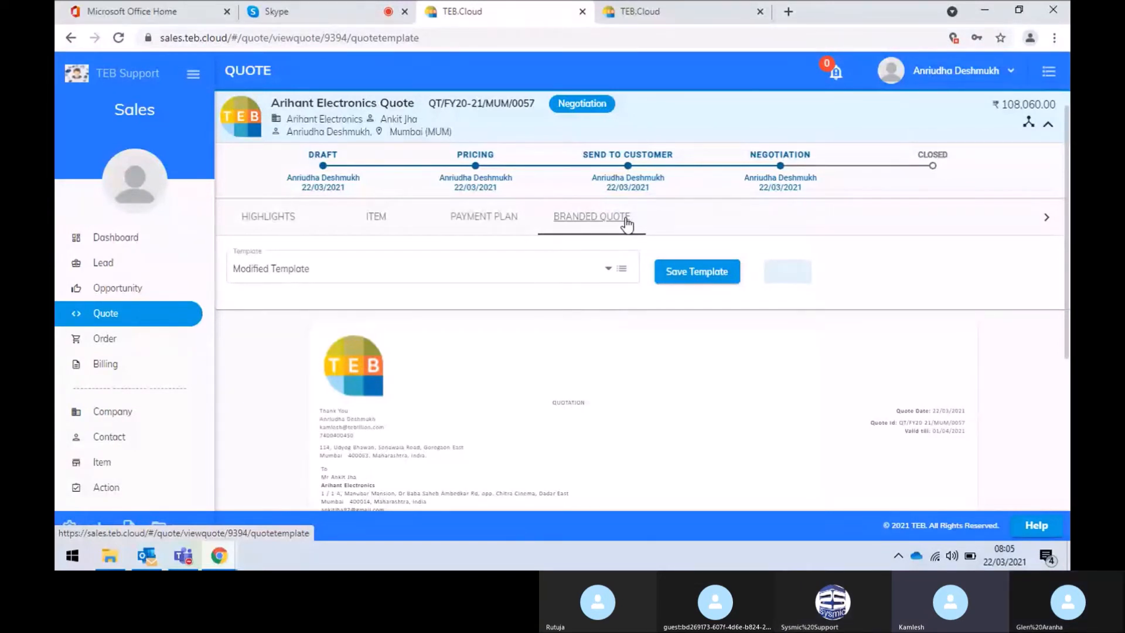
scroll(627, 224, down, 1)
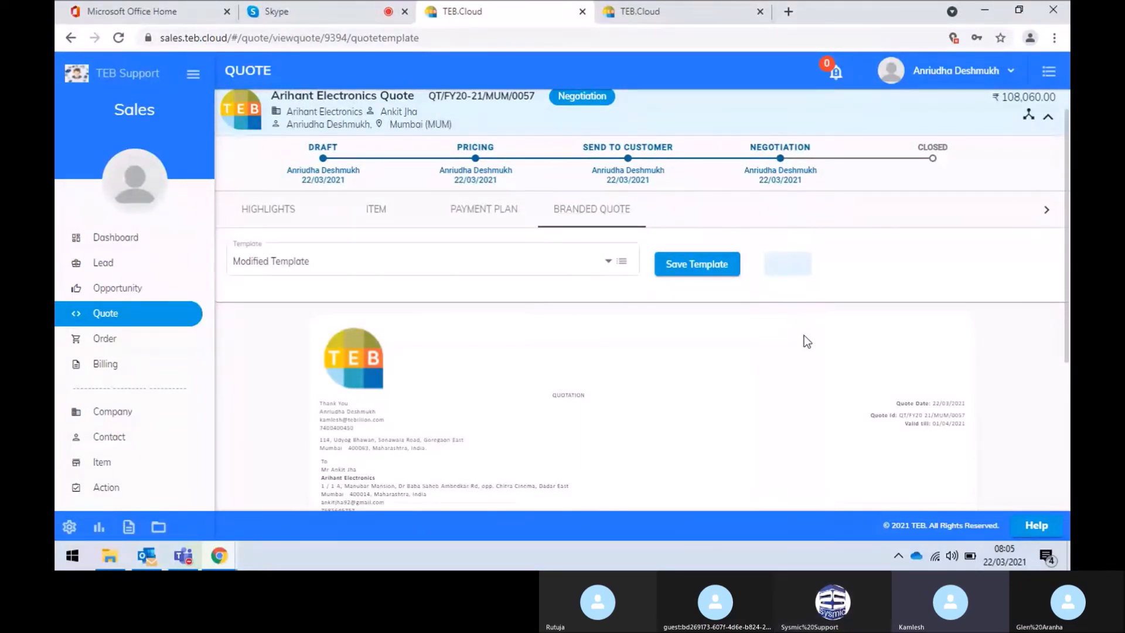
scroll(807, 341, up, 2)
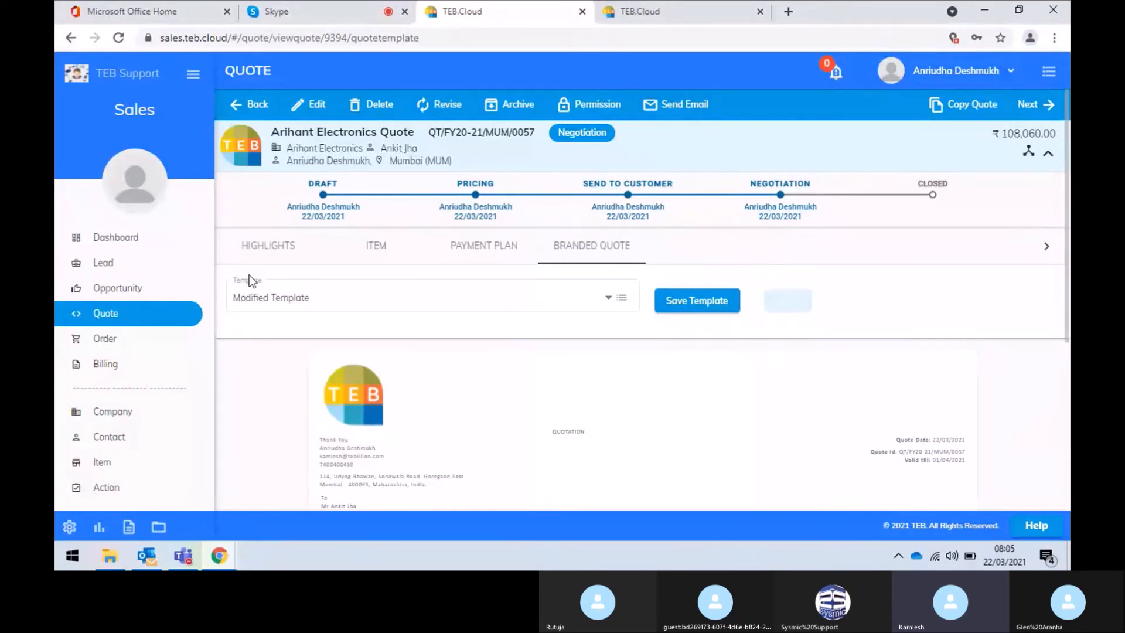
click(261, 245)
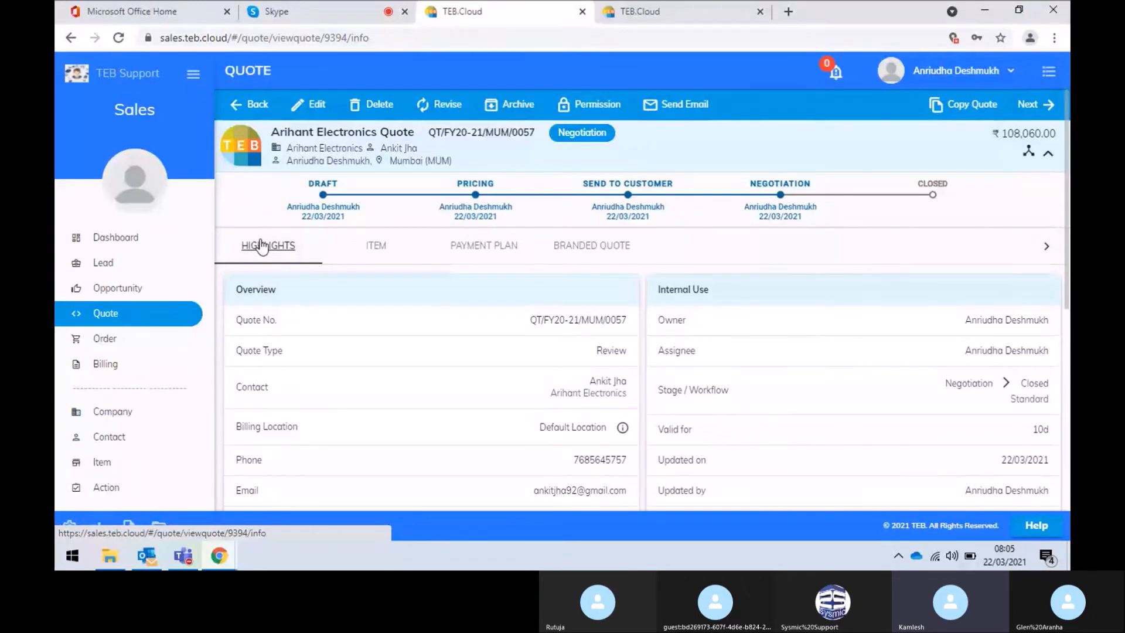
Set the quote status to Won with reason 'Discount', then go to the Opportunity list
click(1045, 105)
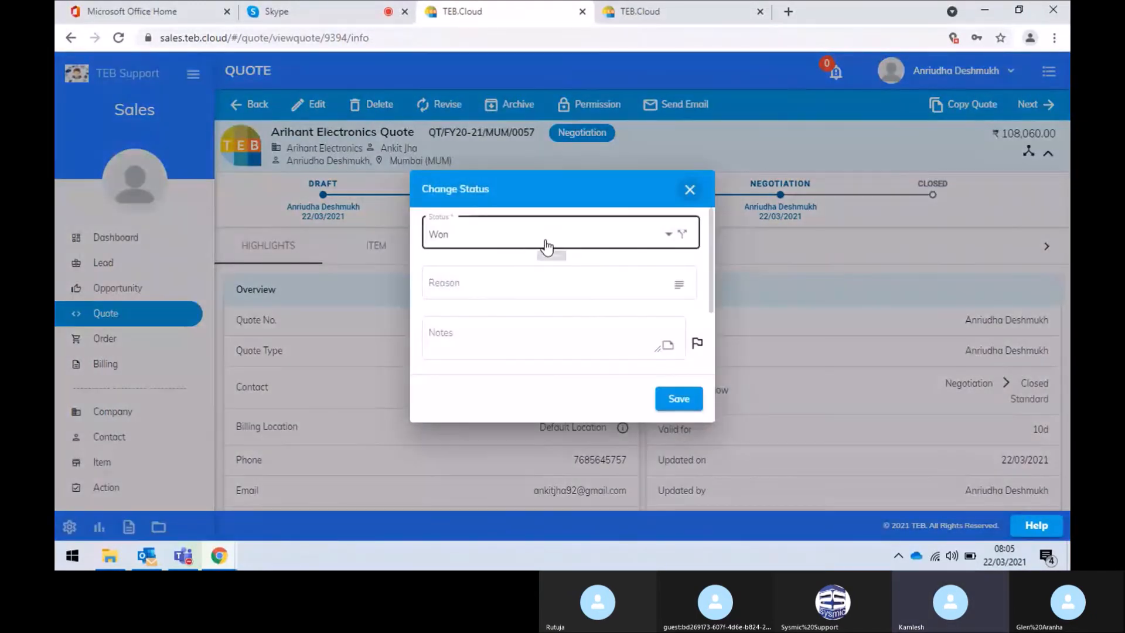
click(545, 241)
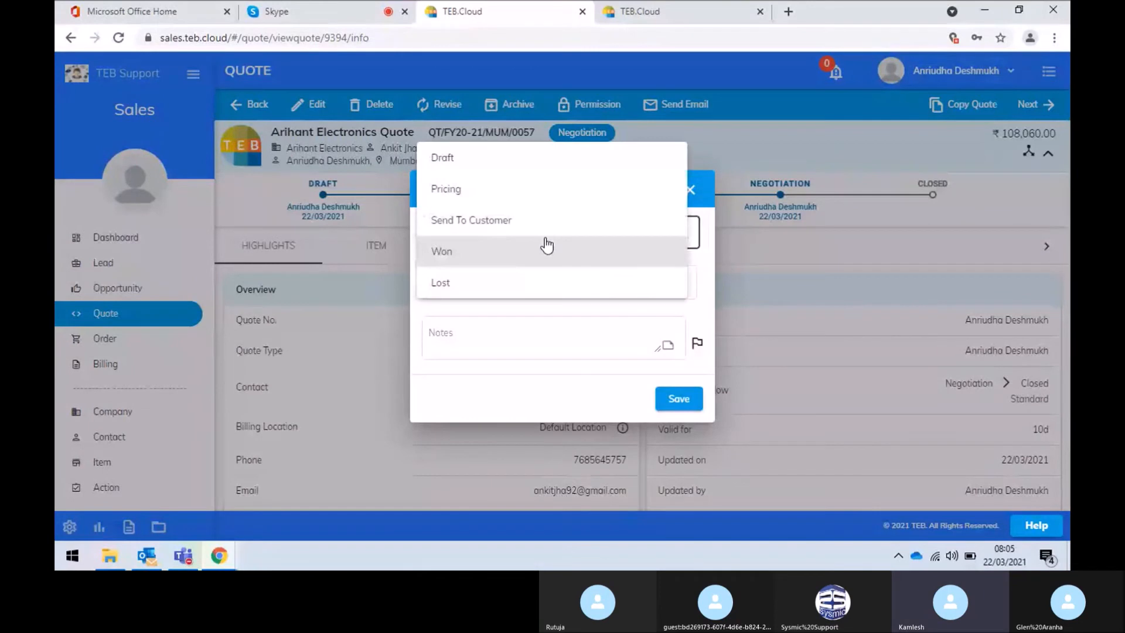
click(507, 254)
click(581, 287)
text(Discount)
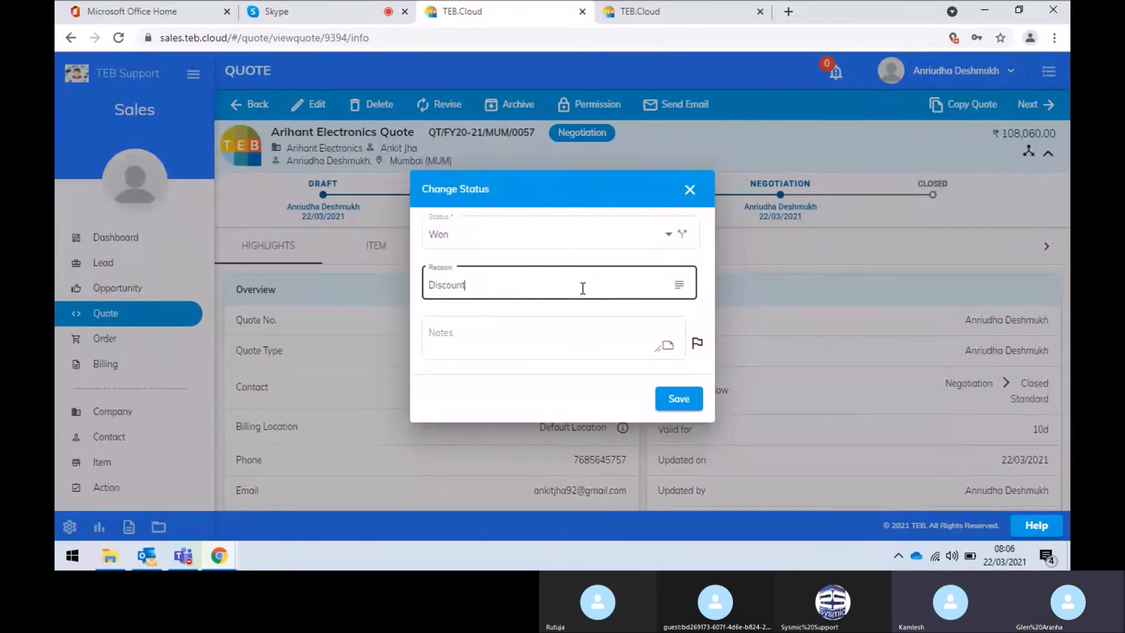
click(671, 400)
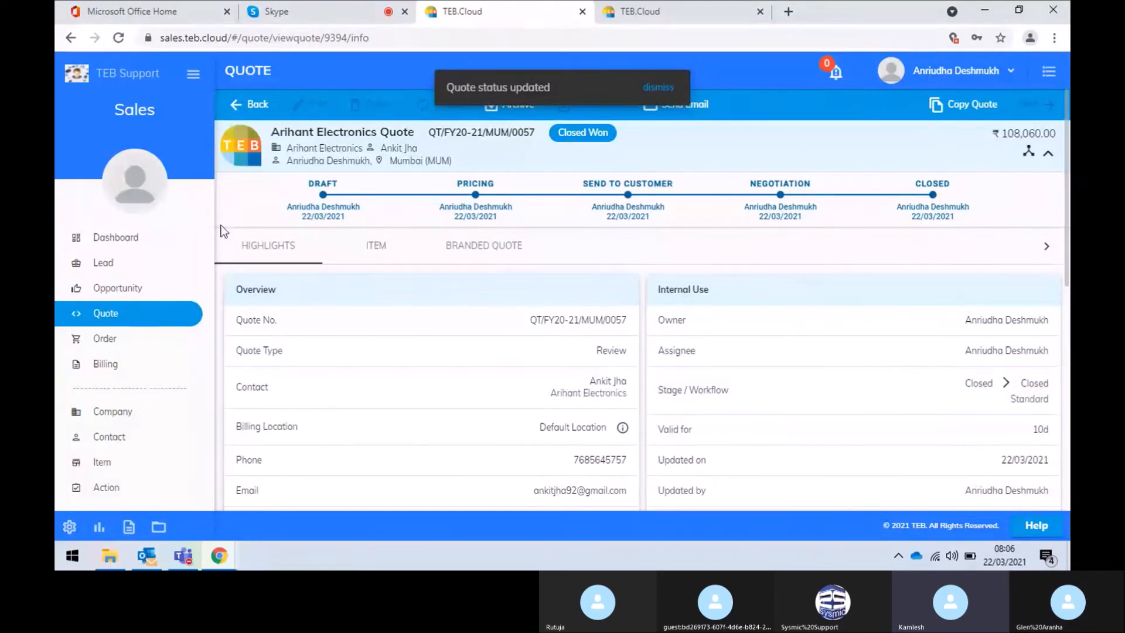
click(119, 288)
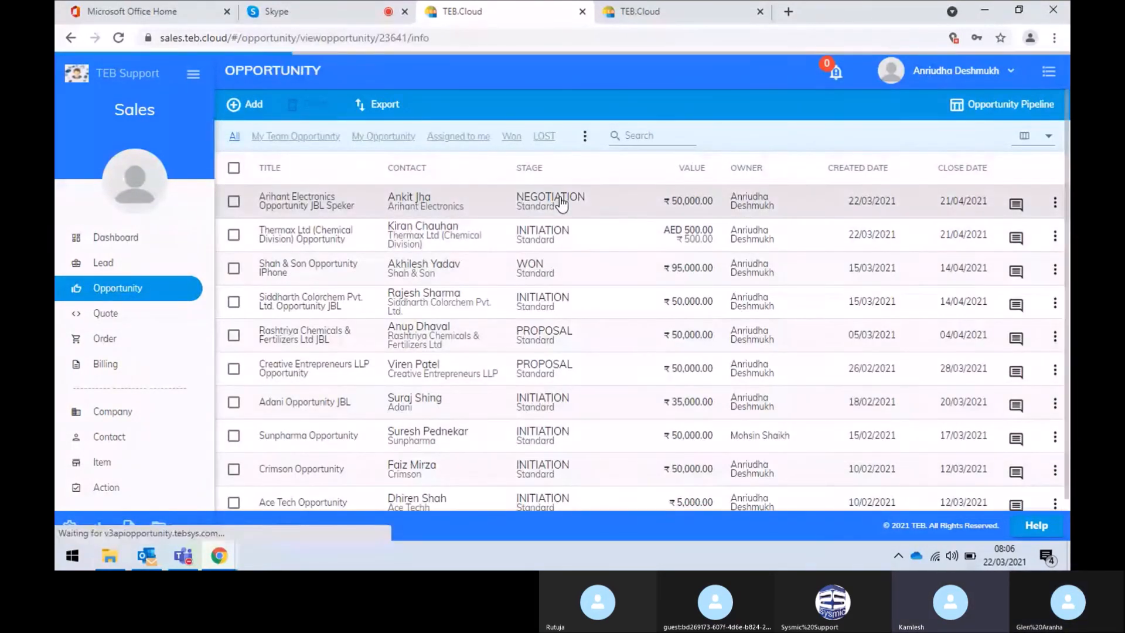
Move the JBL Speker opportunity to WON with value 100000, confirming open items, then go back
click(560, 198)
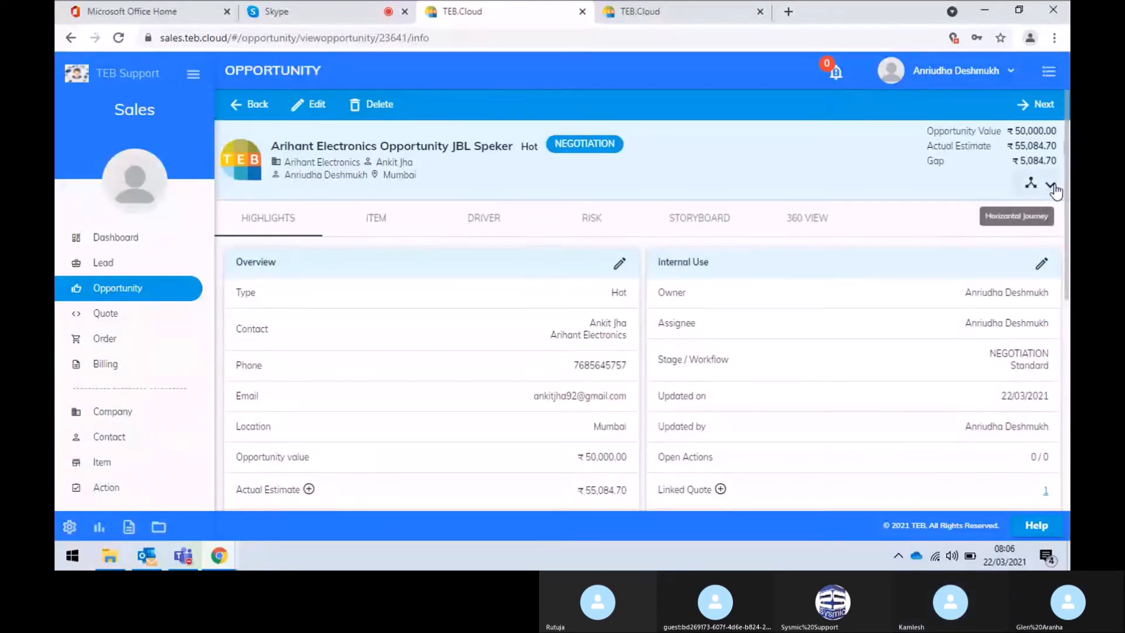
click(1050, 184)
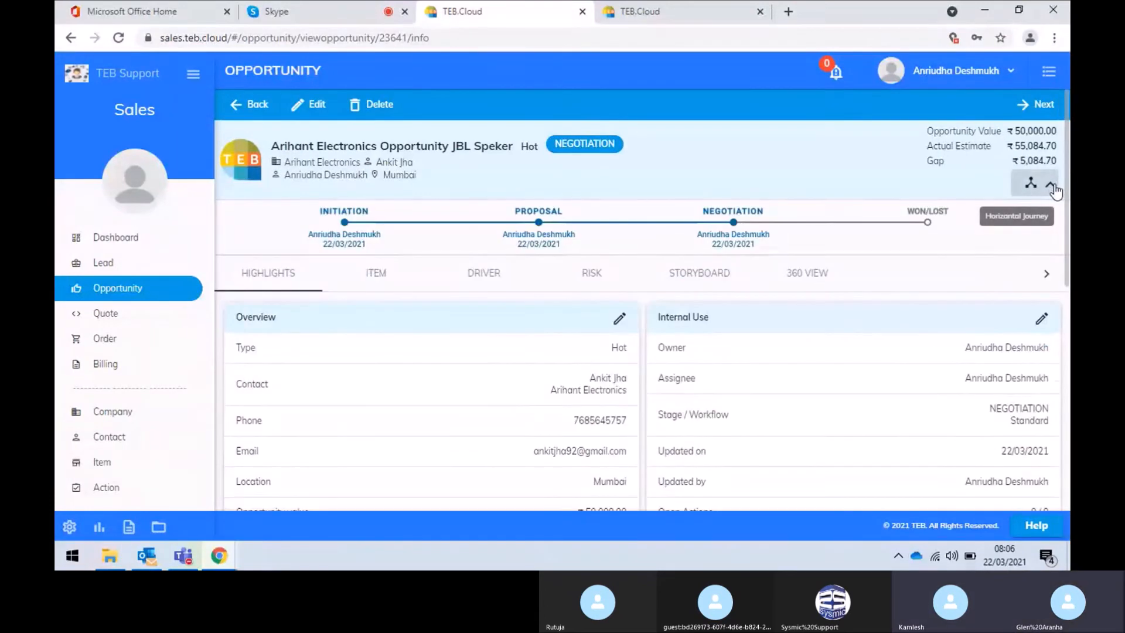
click(1036, 110)
click(535, 259)
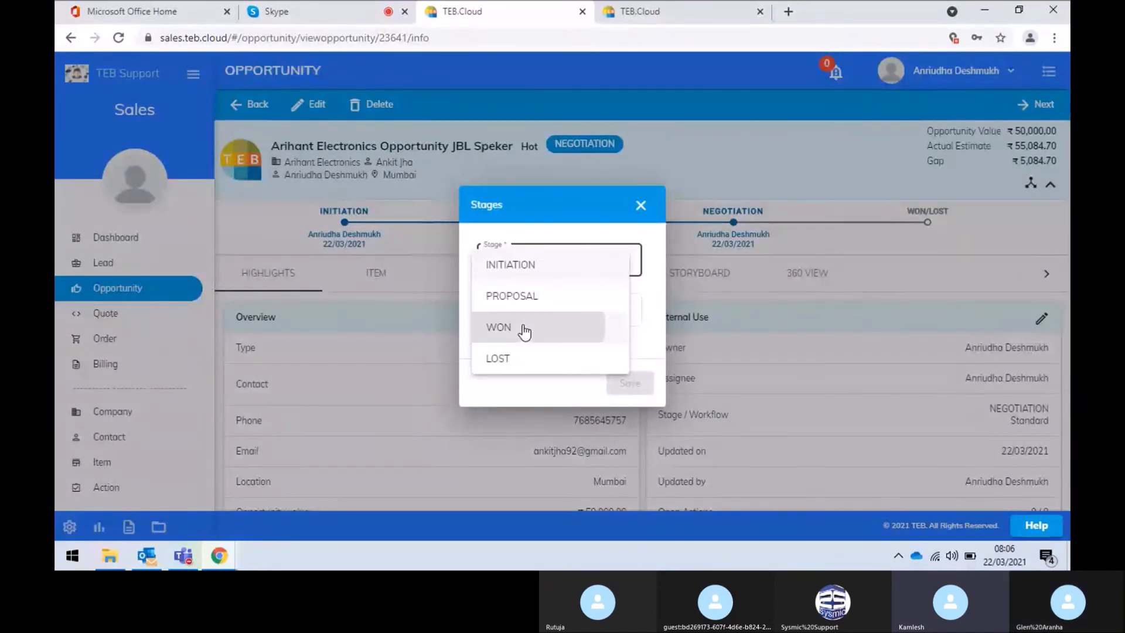
click(524, 332)
click(462, 261)
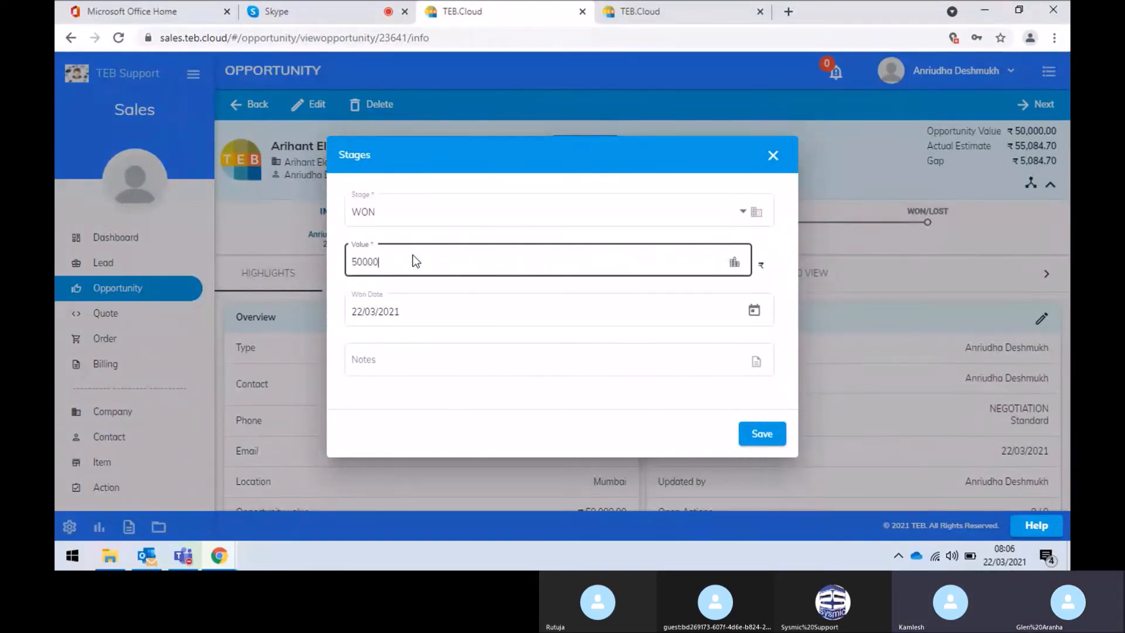
key(Left)
key(Left)
key(Left)
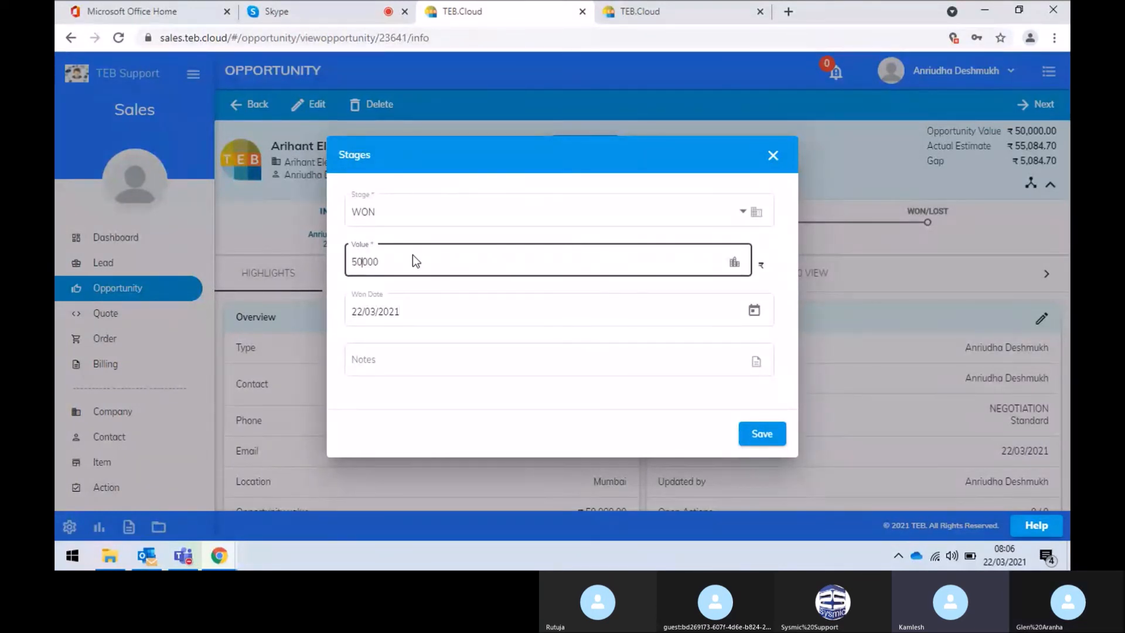
key(BackSpace)
key(BackSpace)
text(100)
click(757, 438)
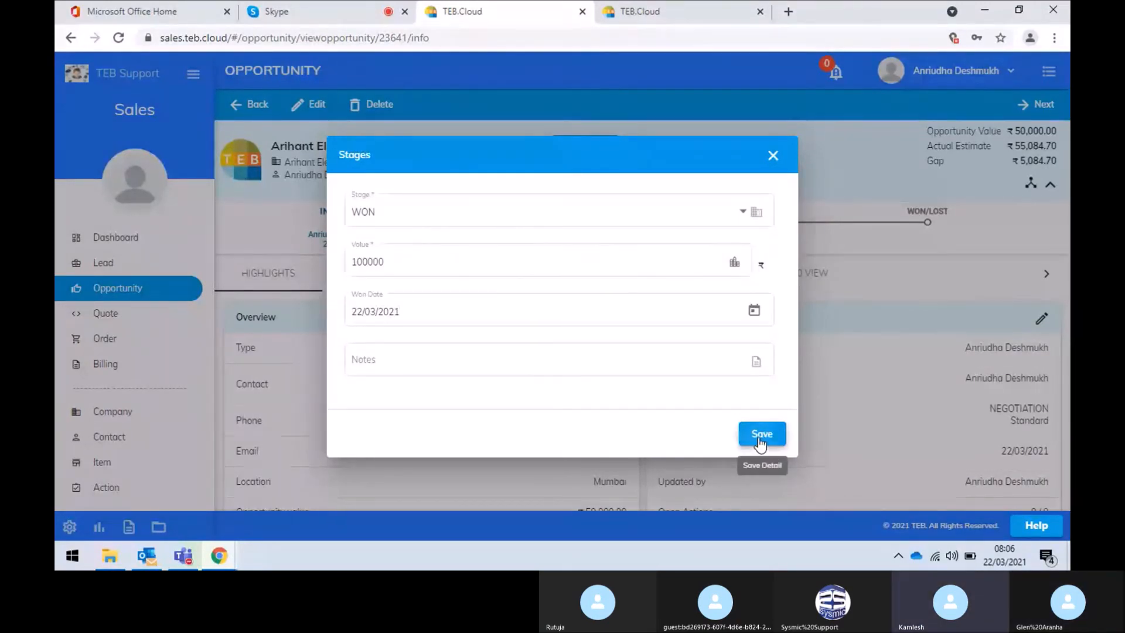
click(543, 316)
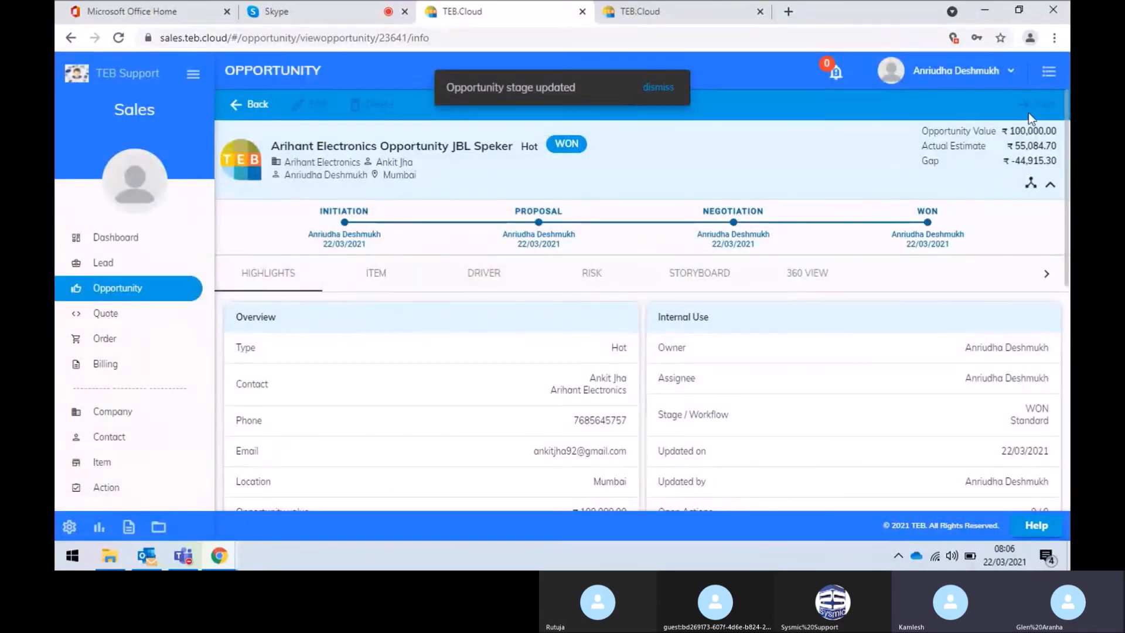
click(258, 113)
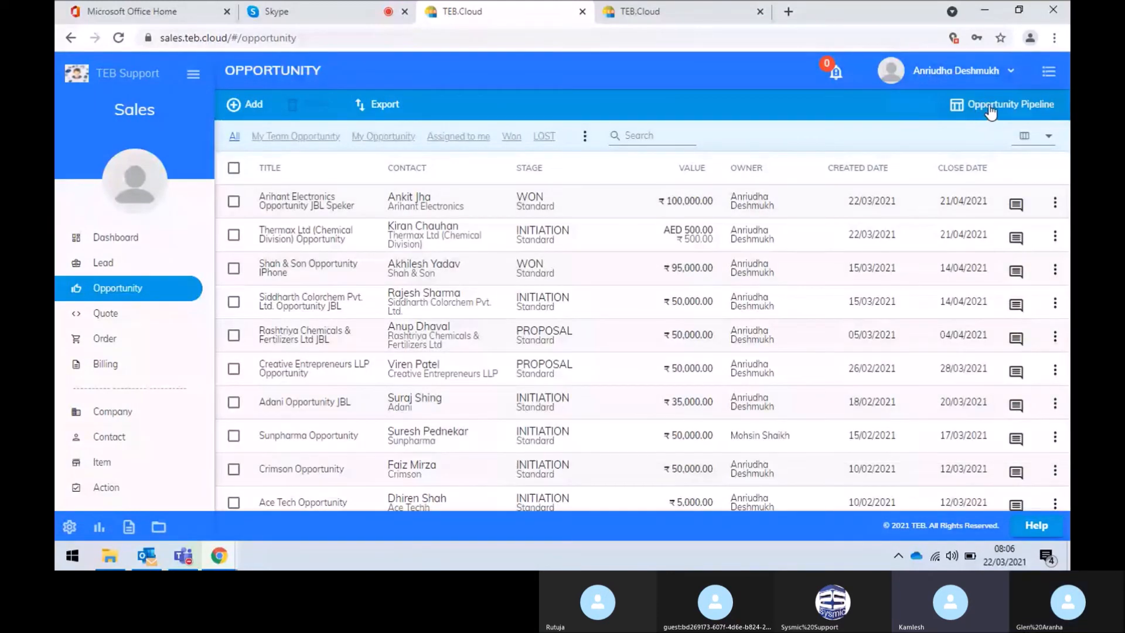
Open the opportunity pipeline board and scroll down the Won column
click(990, 108)
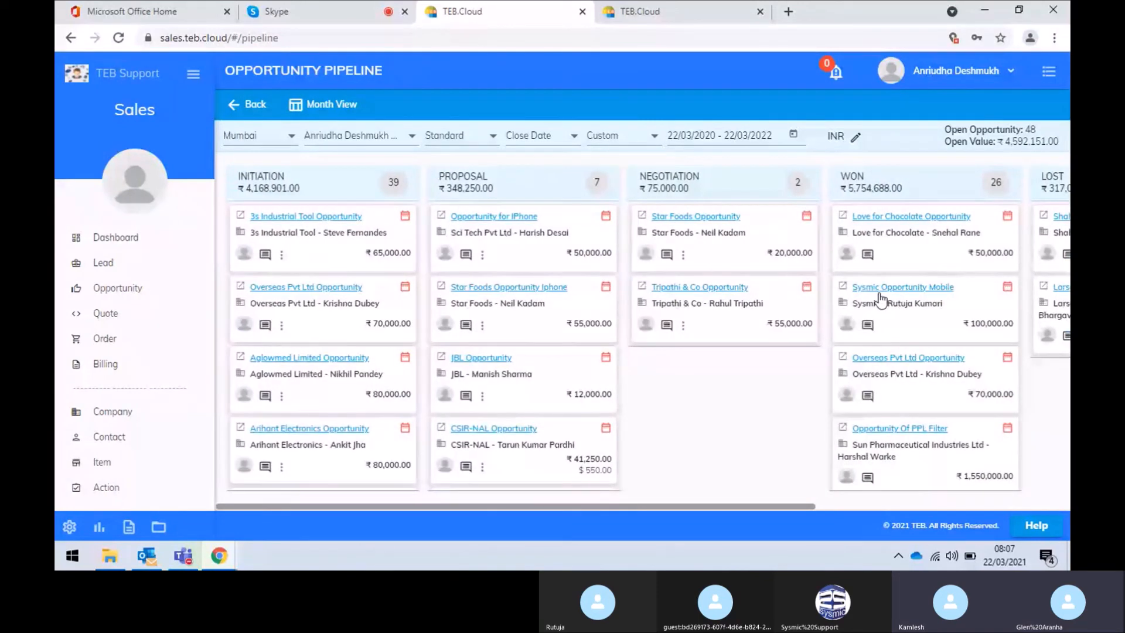
scroll(901, 343, down, 5)
scroll(899, 351, down, 5)
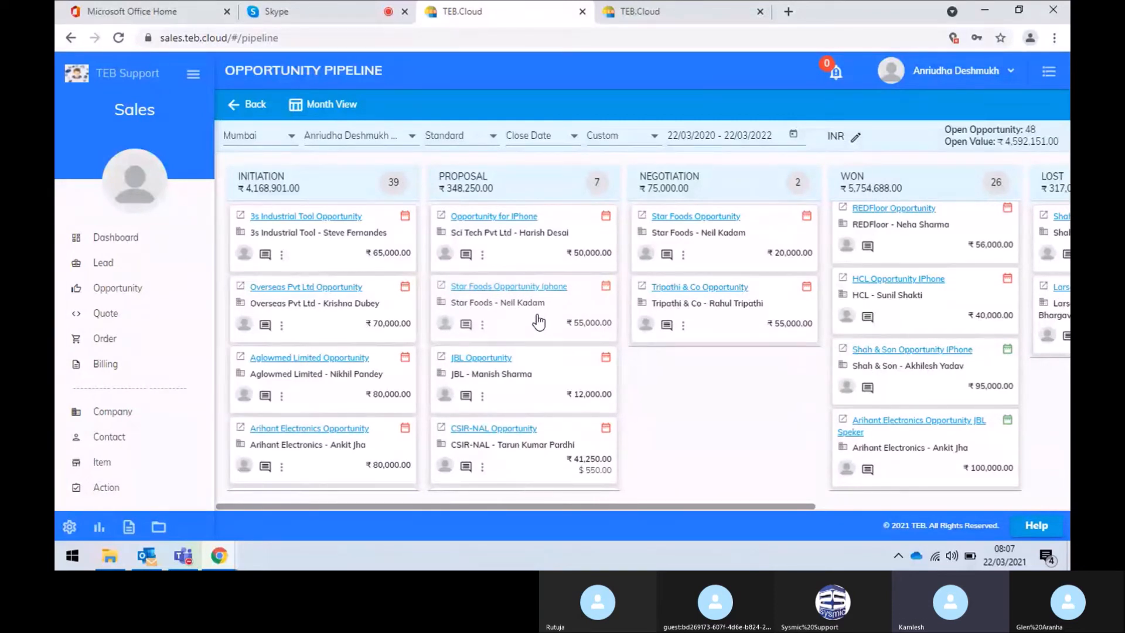
Try dragging the Star Foods Opportunity Iphone card across stages, then open its record
drag(538, 323, 726, 349)
drag(740, 391, 1069, 408)
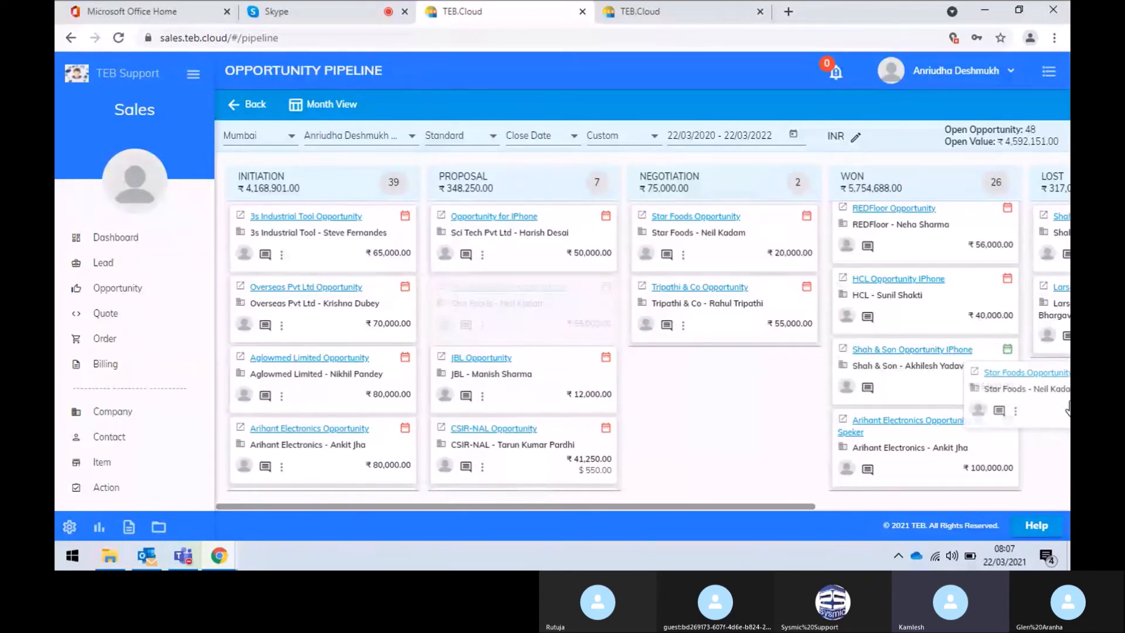
drag(1069, 408, 1069, 408)
drag(1069, 409, 1068, 408)
drag(1068, 408, 1061, 406)
drag(726, 506, 924, 508)
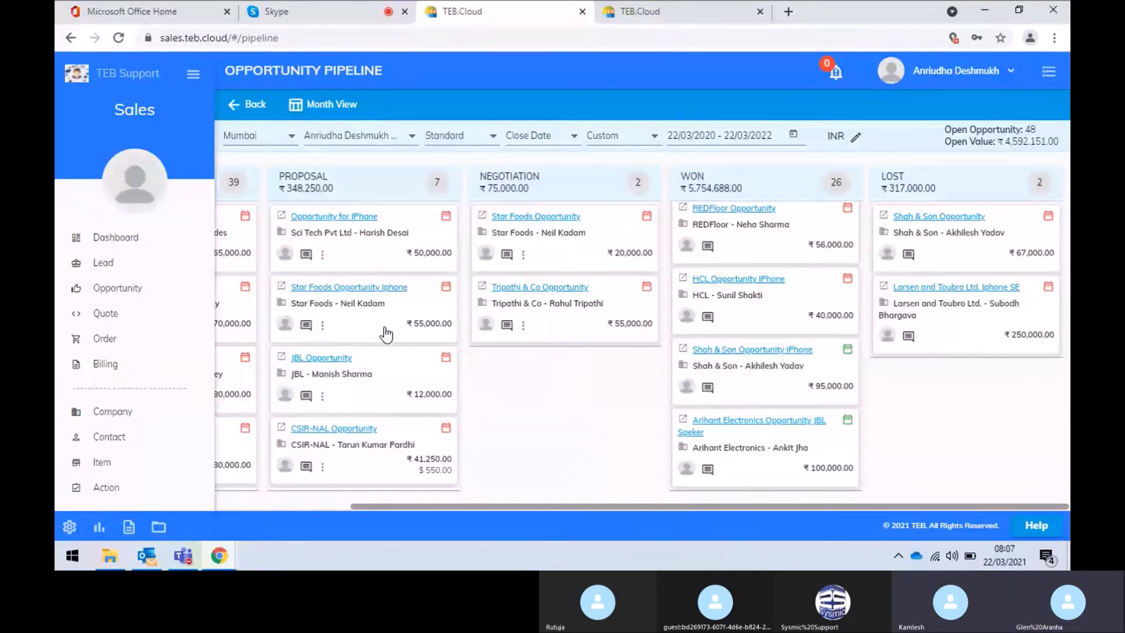
drag(385, 335, 354, 298)
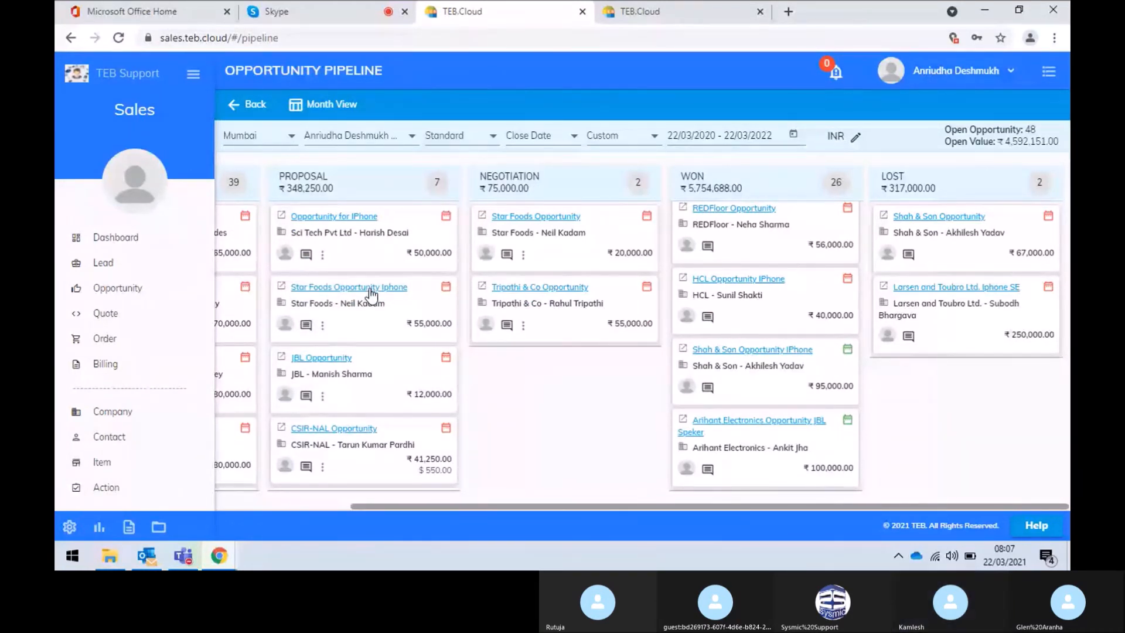
click(370, 288)
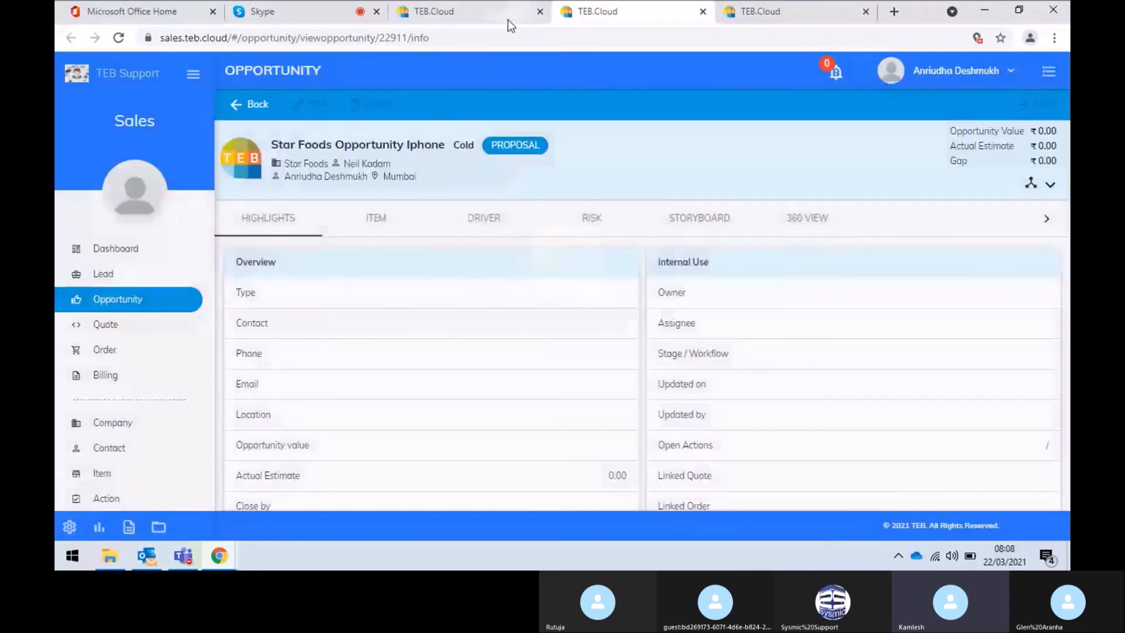
Set the Star Foods Opportunity Iphone's stage to LOST and save
click(504, 6)
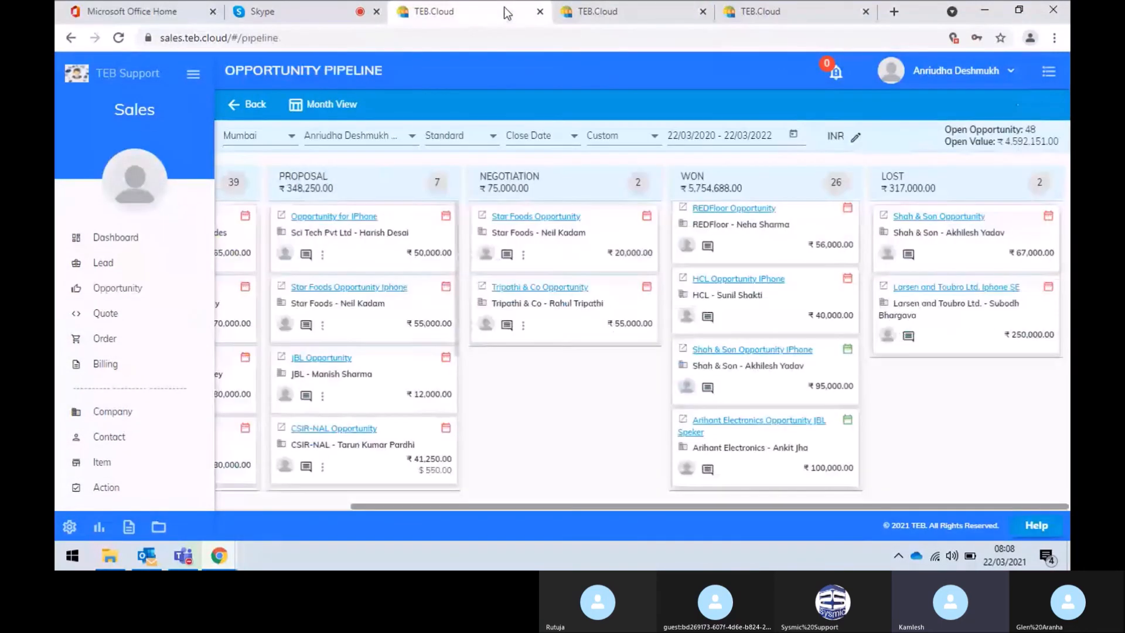
click(649, 6)
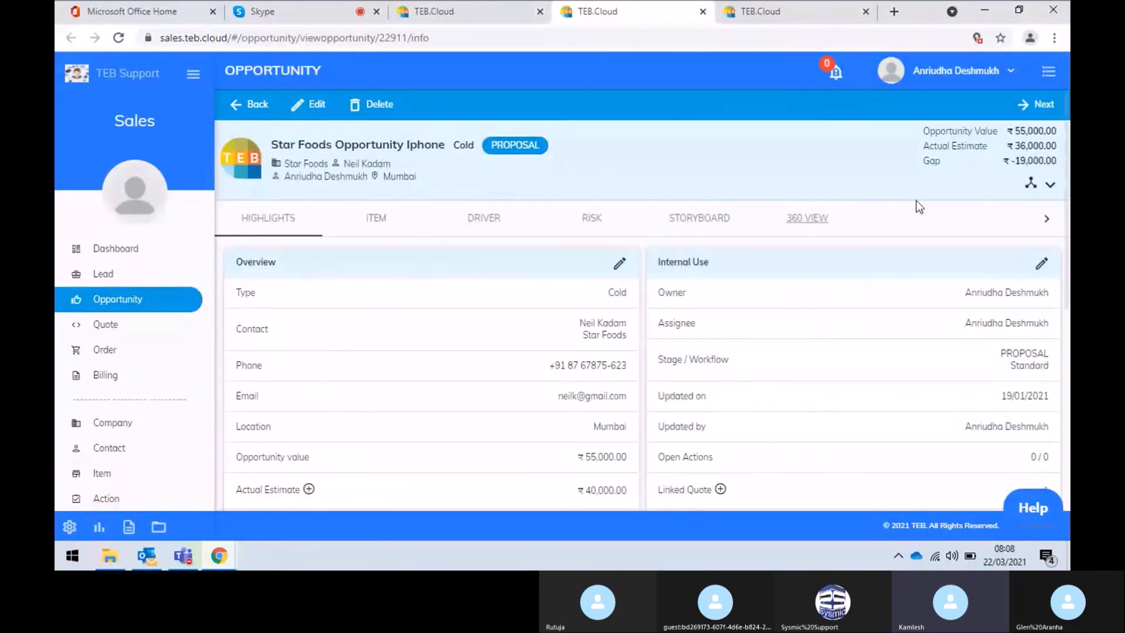
click(1039, 116)
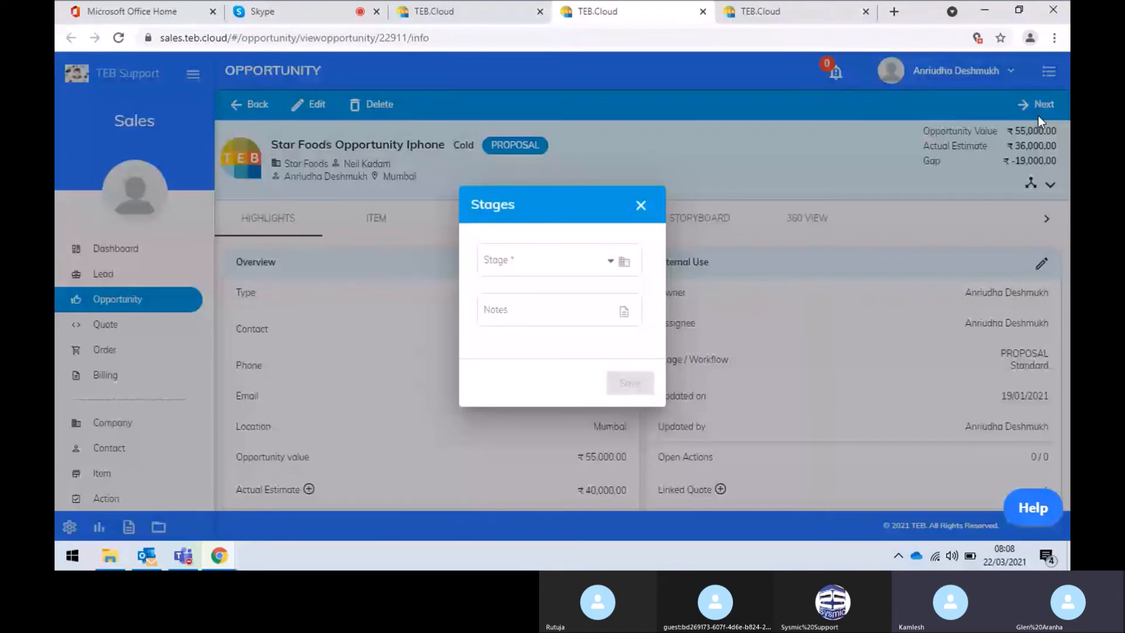
click(545, 263)
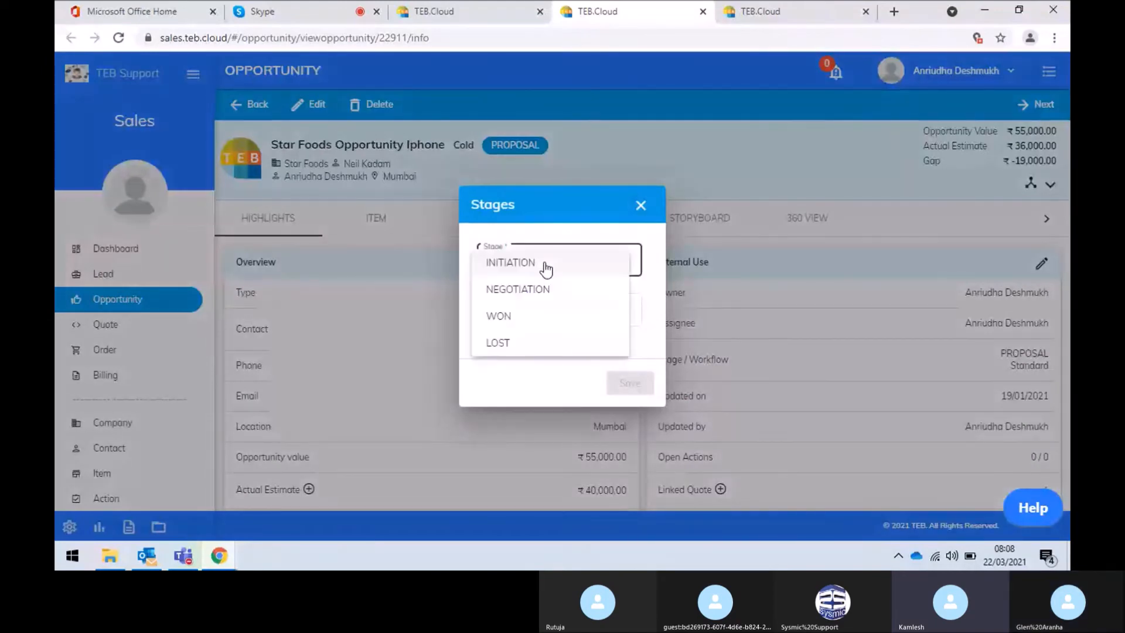
click(531, 344)
click(618, 381)
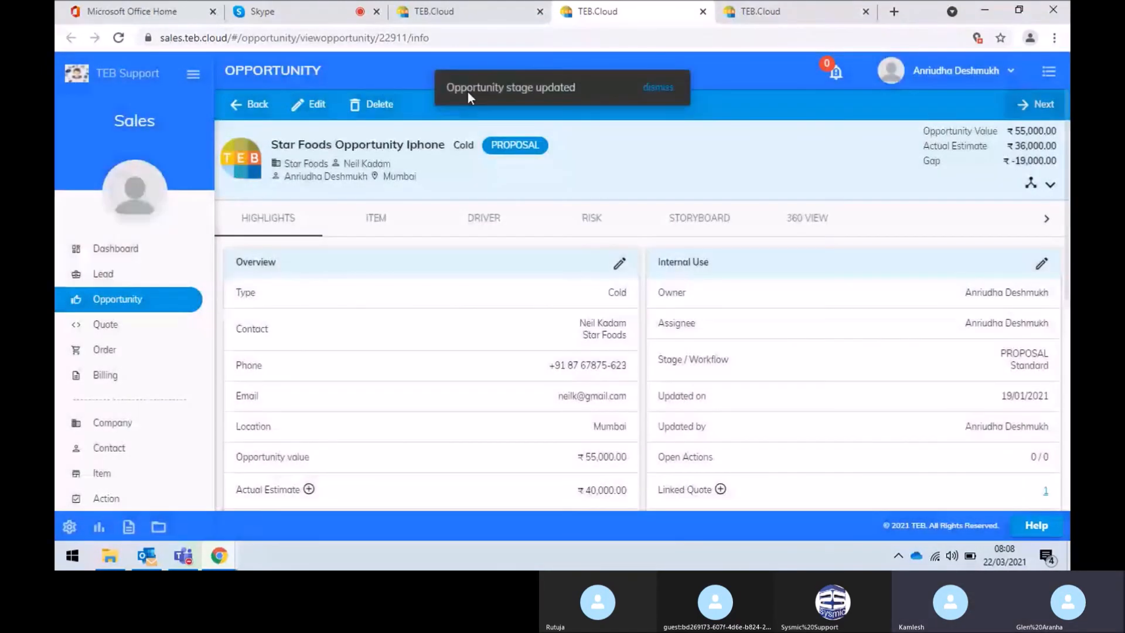
Reload the opportunity pipeline to confirm the card under LOST, then open the Quote list
click(433, 13)
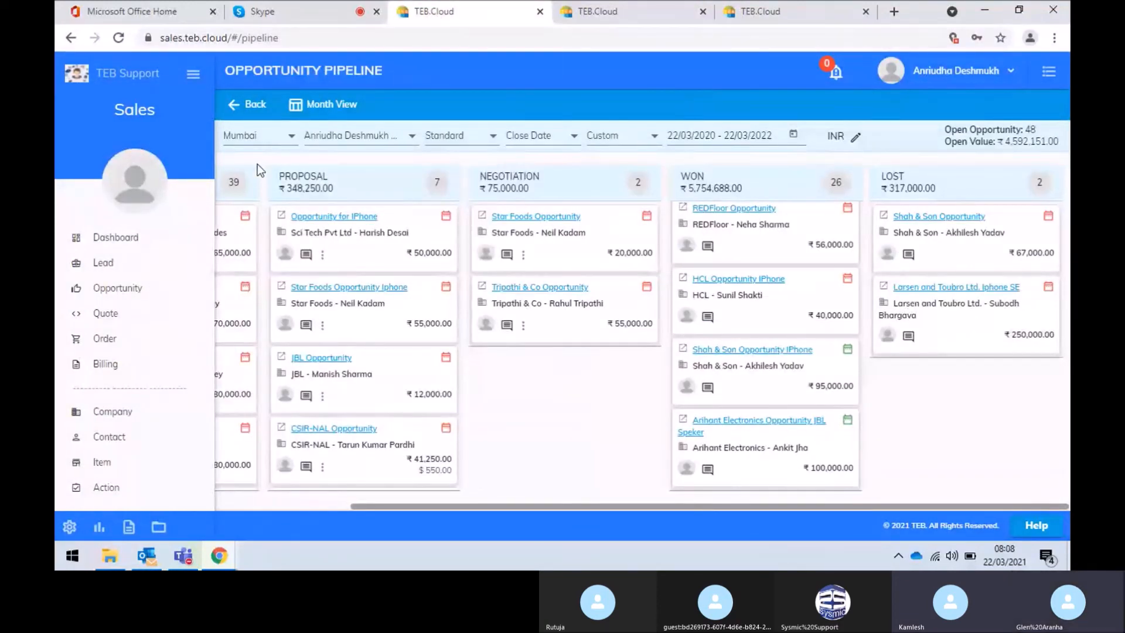
click(235, 110)
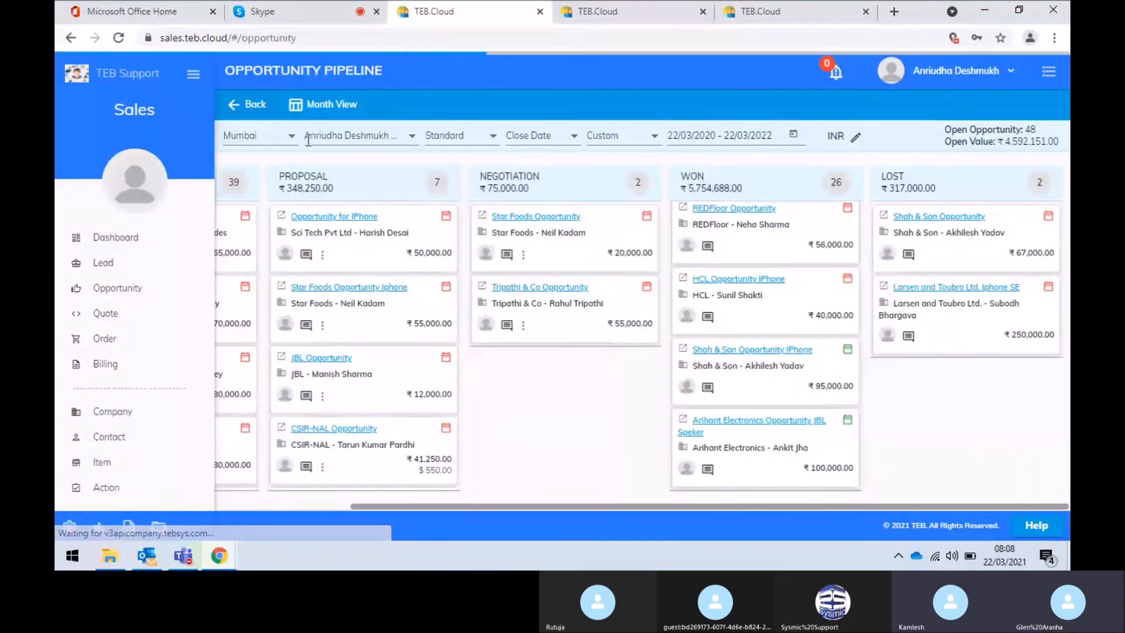
click(975, 106)
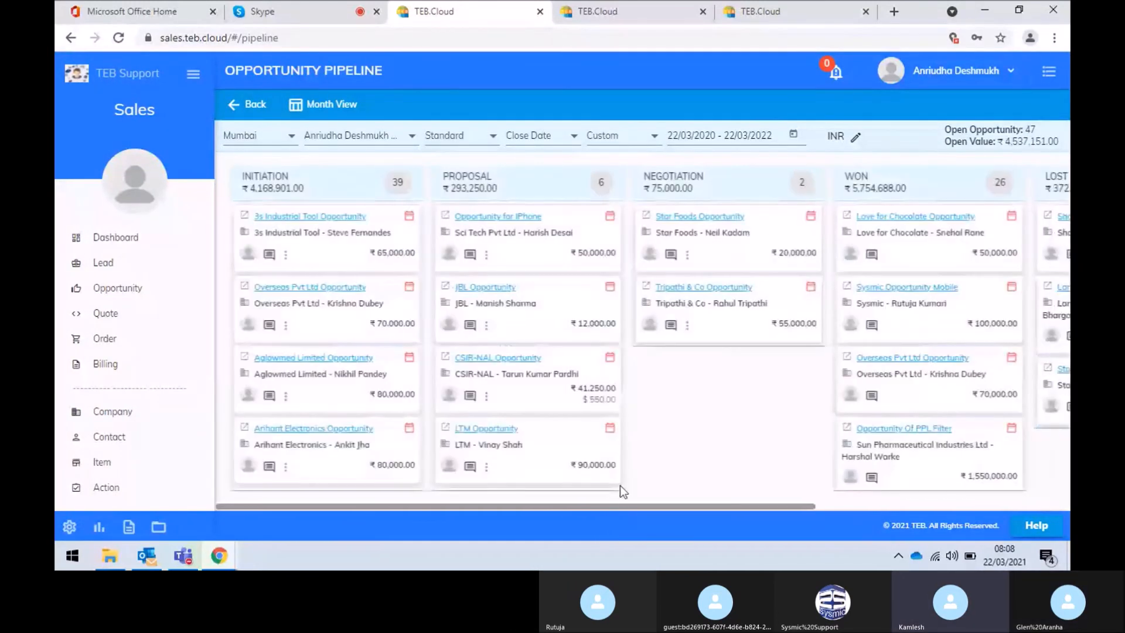
drag(638, 509, 970, 478)
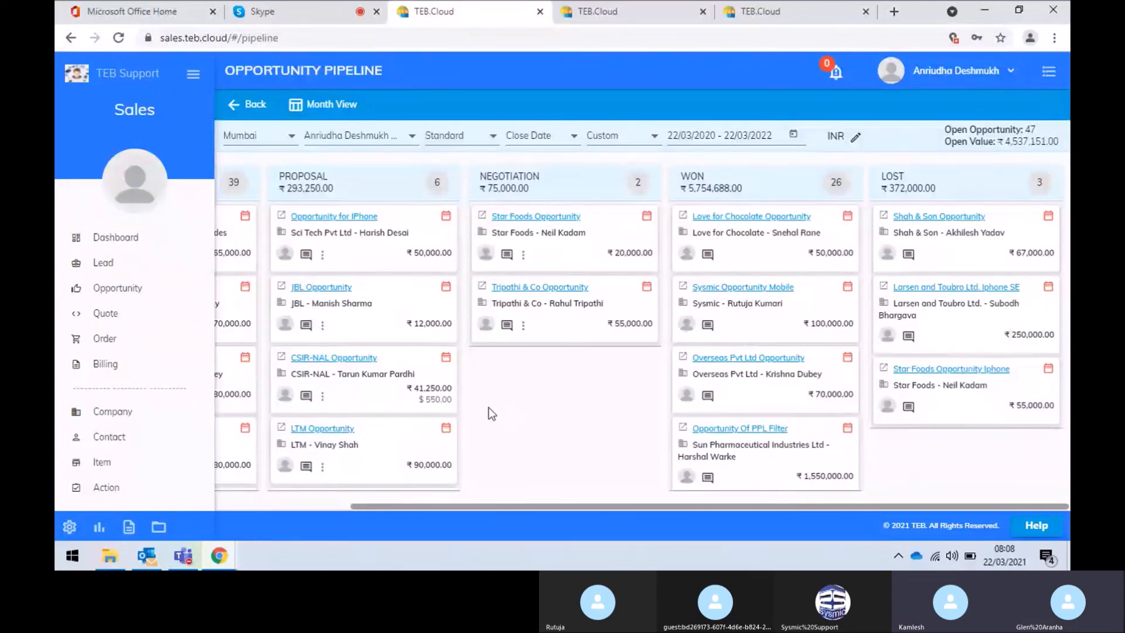
click(100, 313)
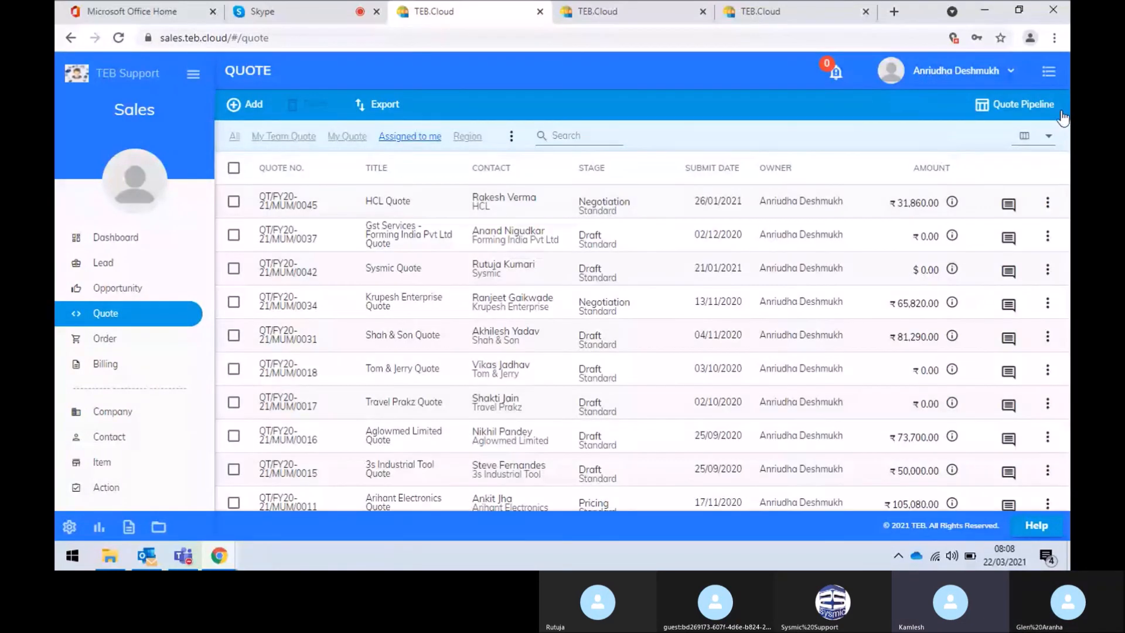
Scroll the quote pipeline board across to Won/Lost and back, then open the Order list
click(1027, 104)
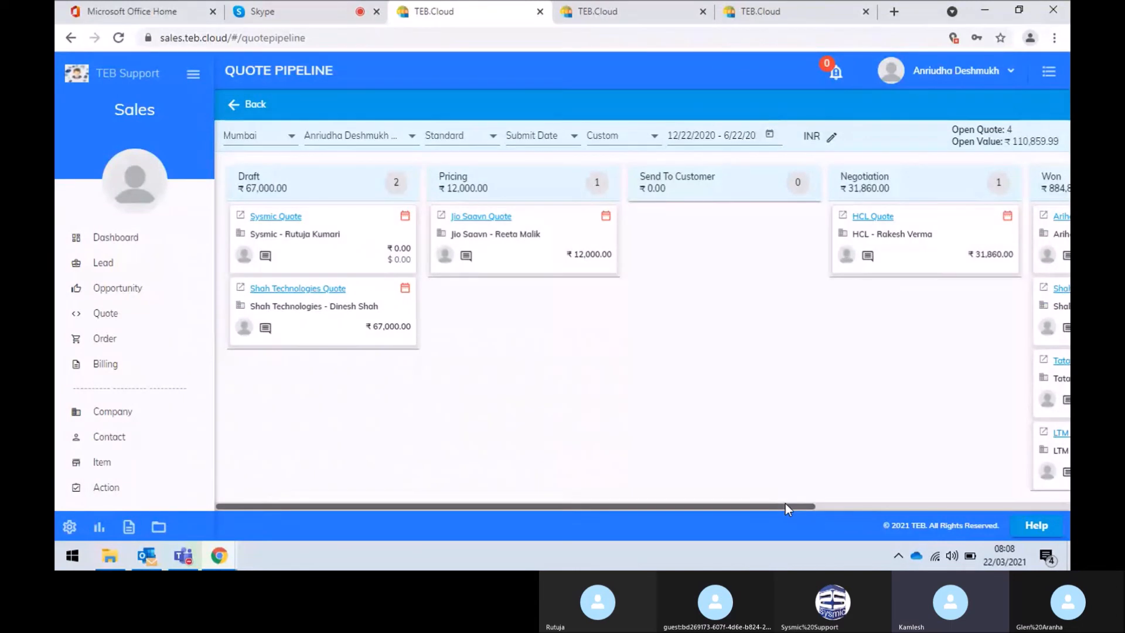
click(835, 504)
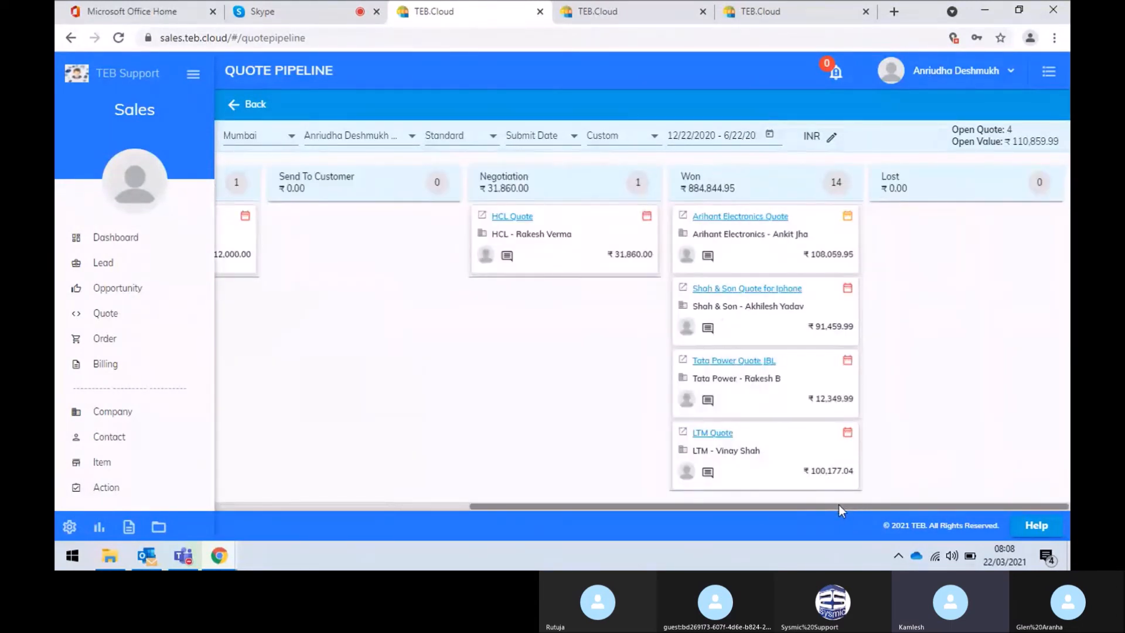
click(307, 504)
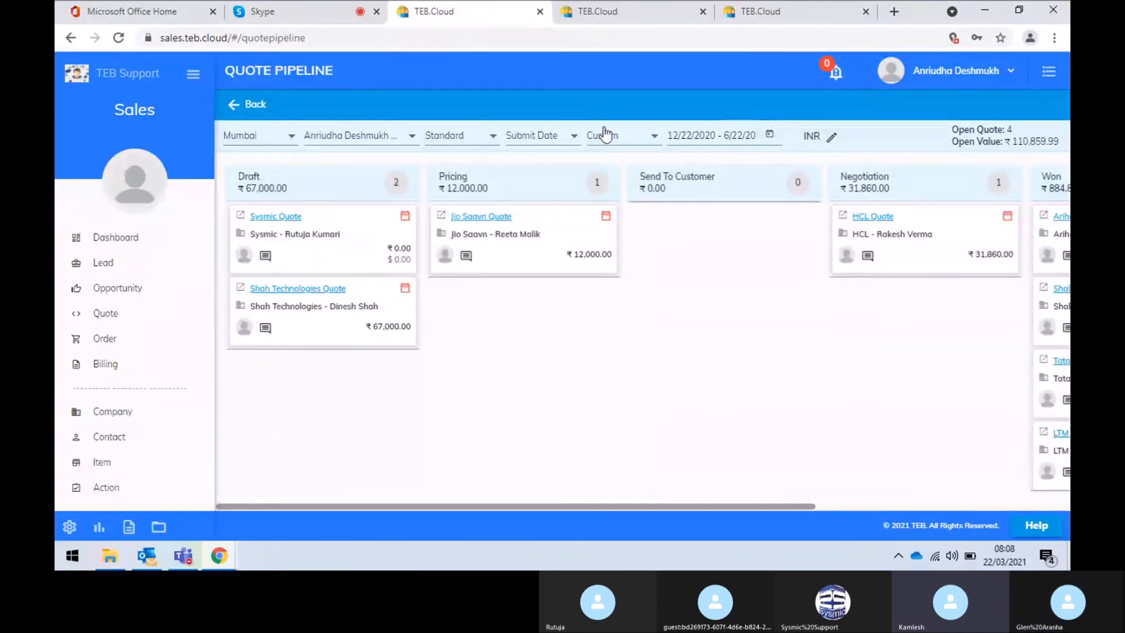
click(113, 348)
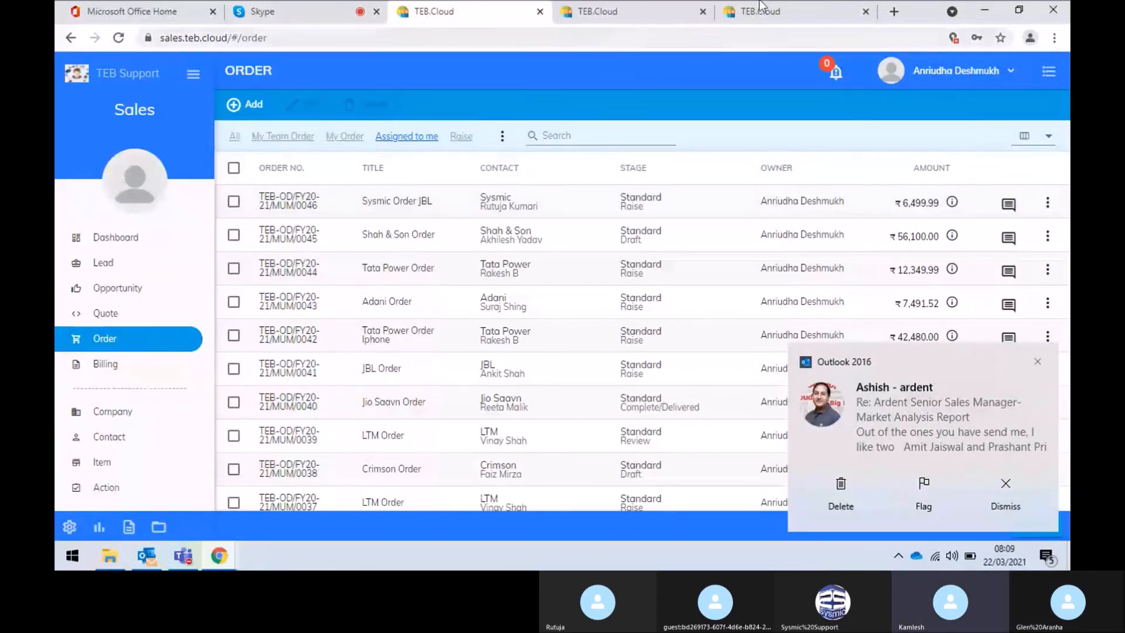
Dismiss the Outlook notification and choose Order From Quote from the Add options
click(1039, 362)
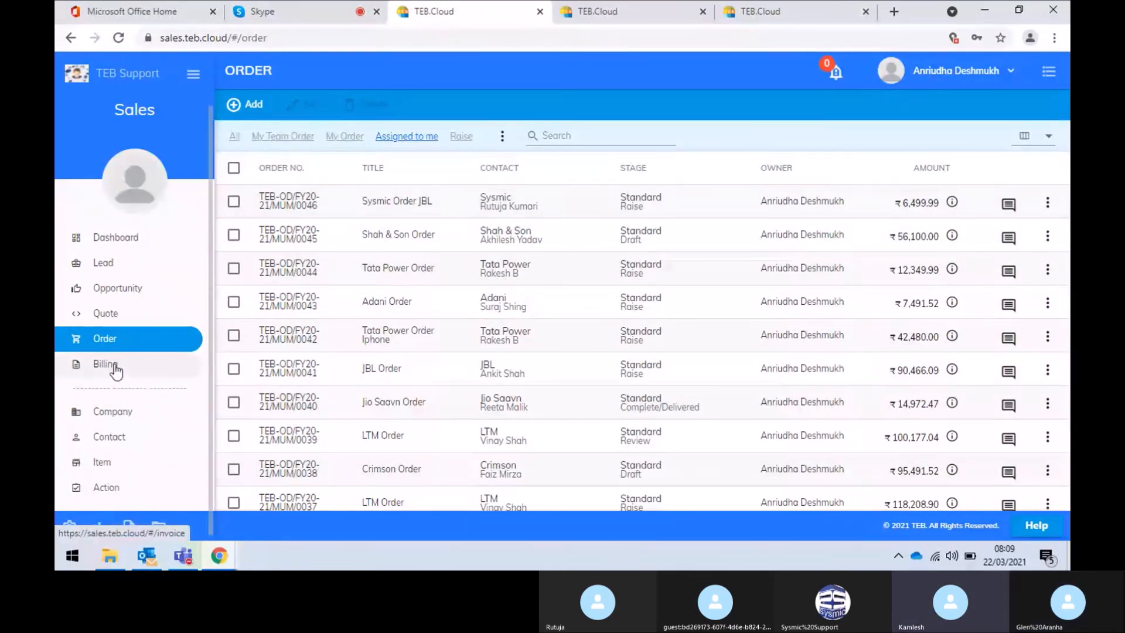
click(250, 108)
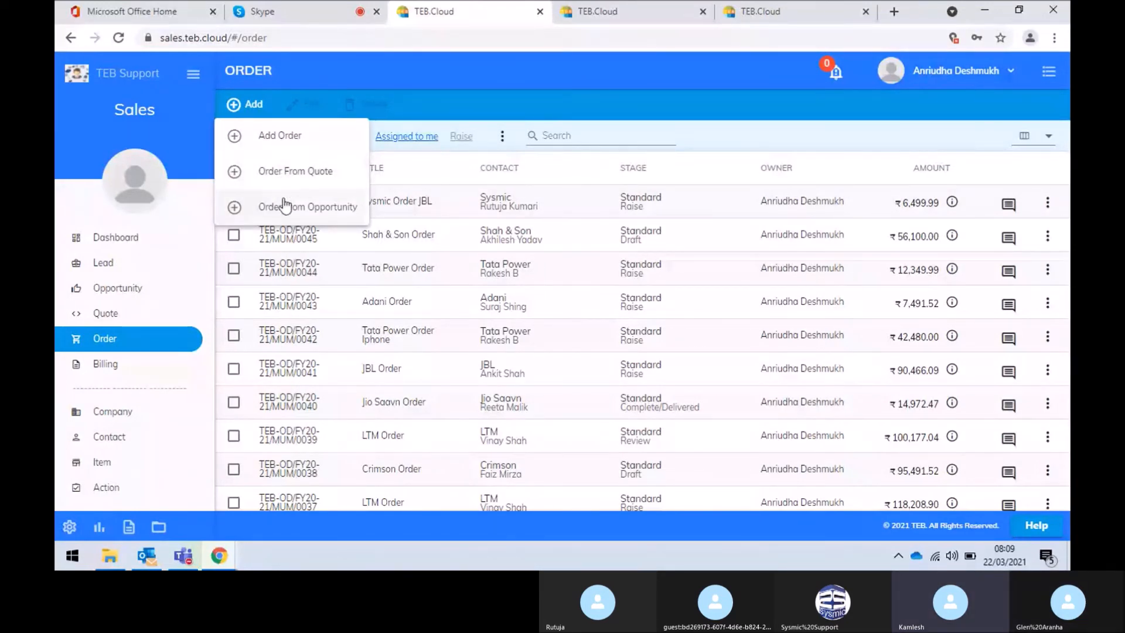
click(303, 176)
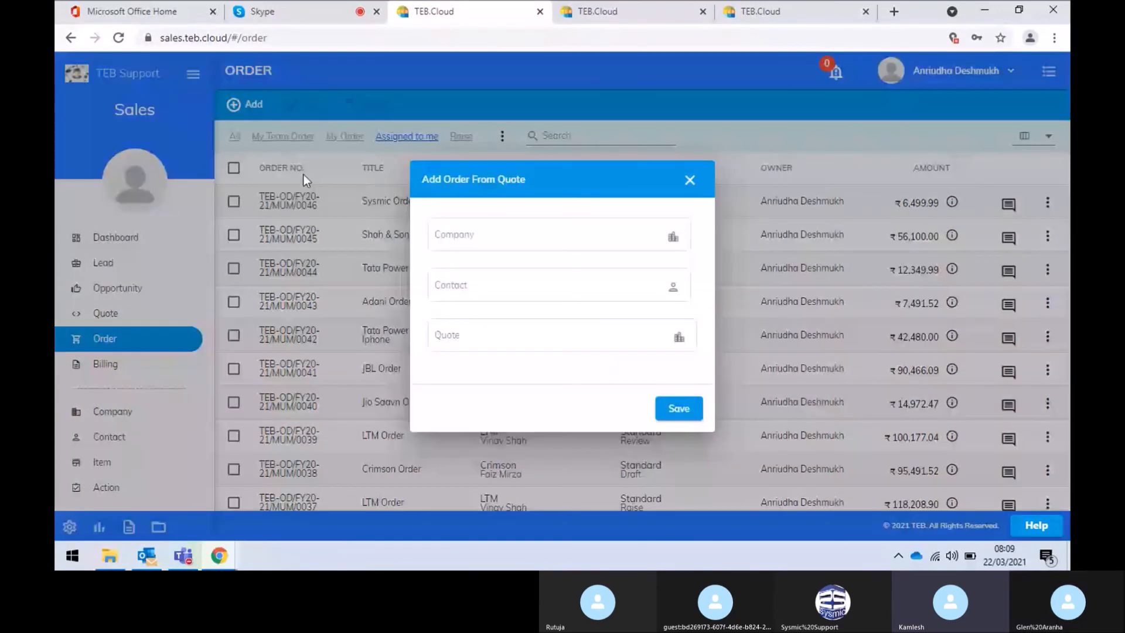
Search 'ari' and select Arihant Electronics with its Arihant Electronics Quote as the order source
click(464, 235)
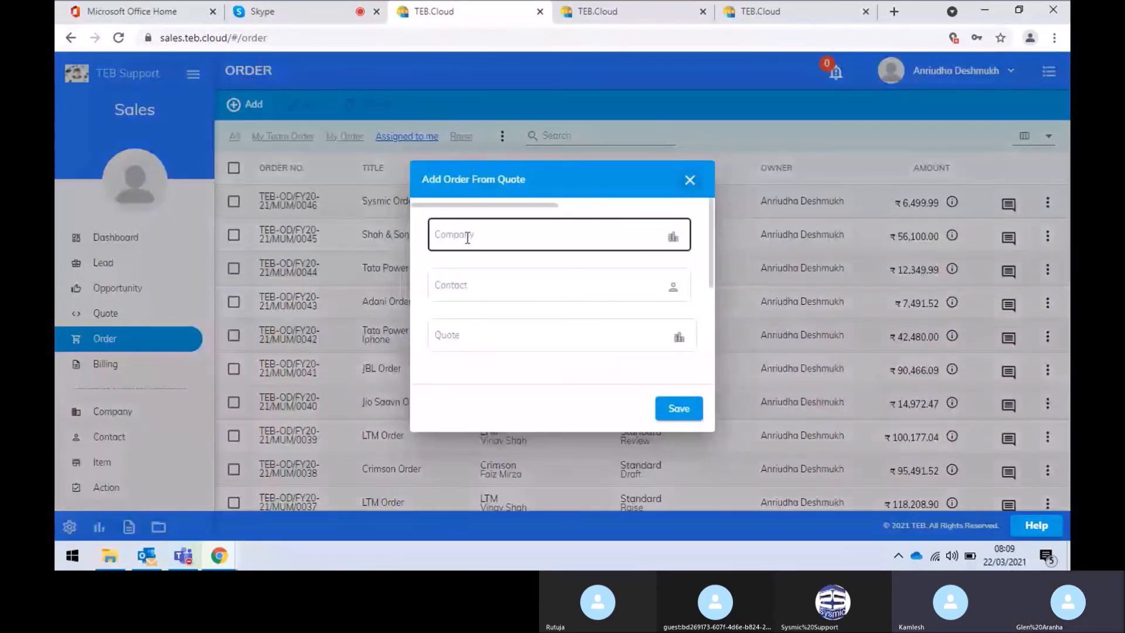
text(ari)
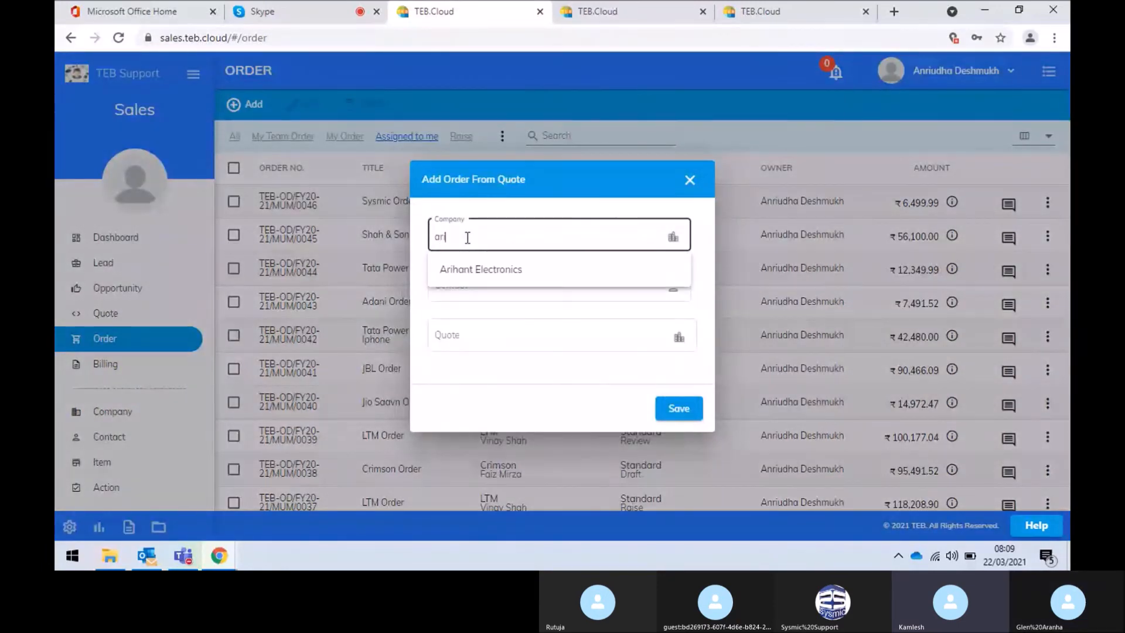
click(480, 272)
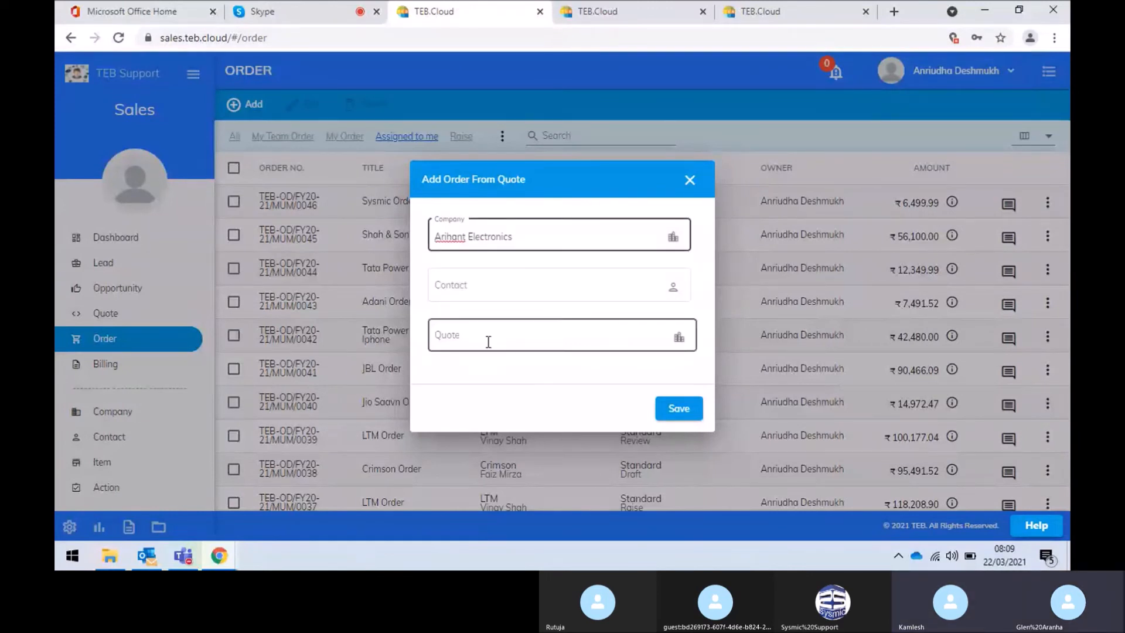
click(488, 338)
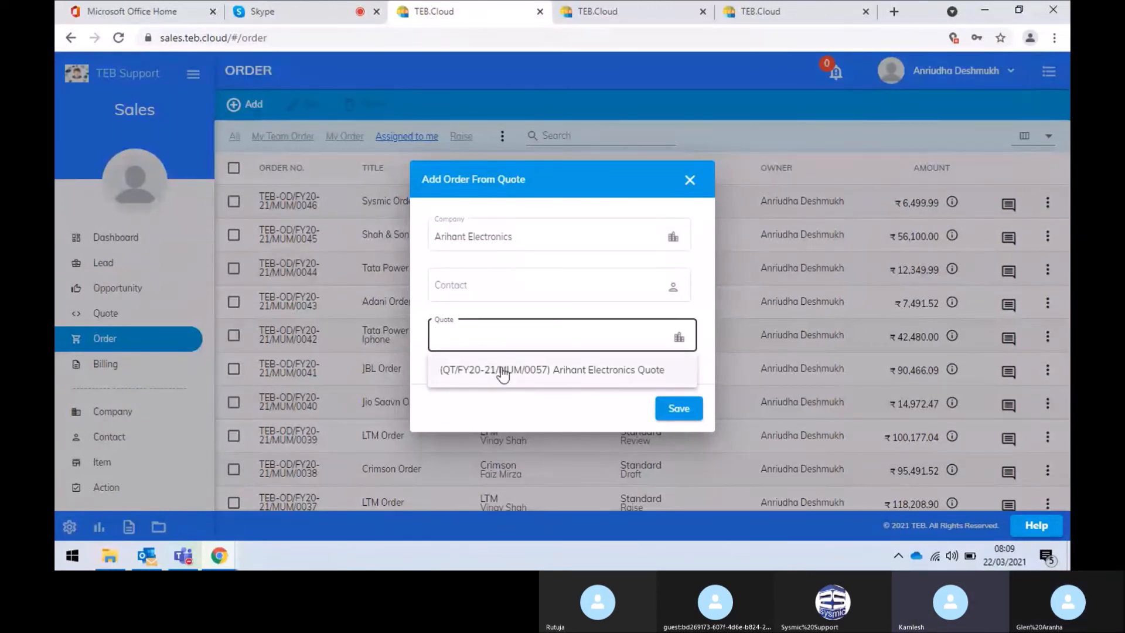
click(545, 382)
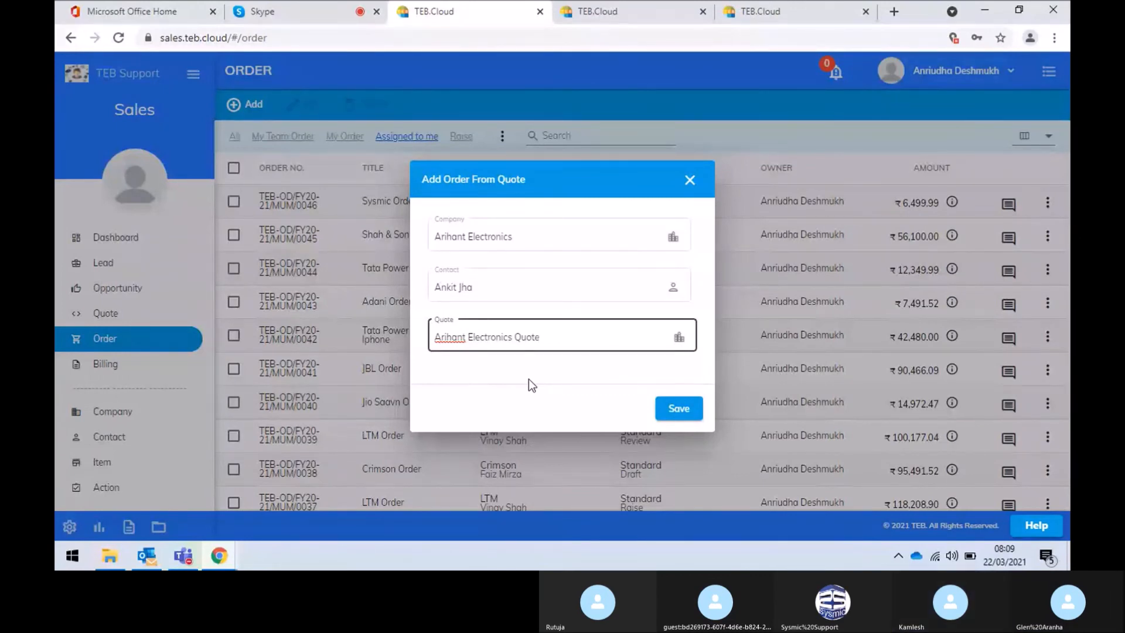
click(674, 410)
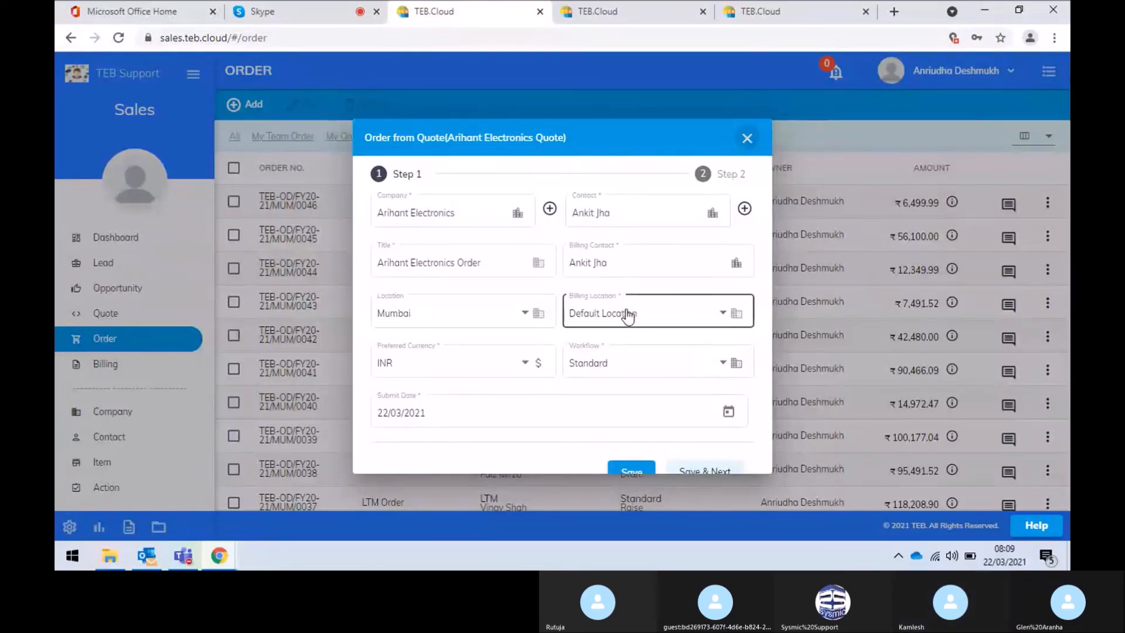
Keep INR as the preferred currency on the prefilled Arihant Electronics Order form
click(459, 371)
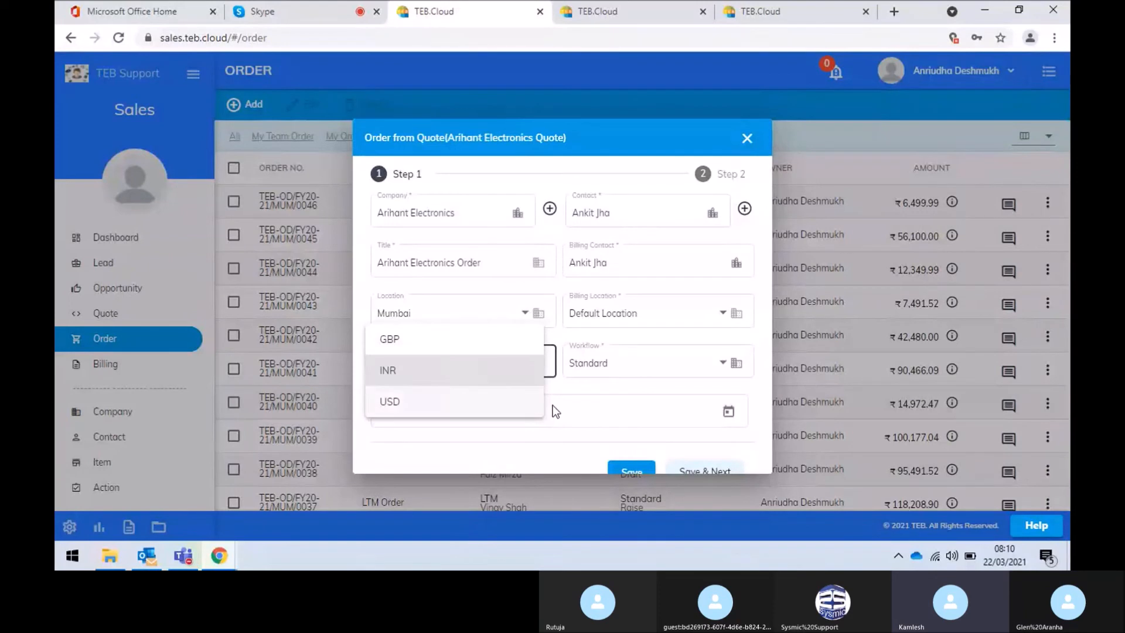
click(606, 394)
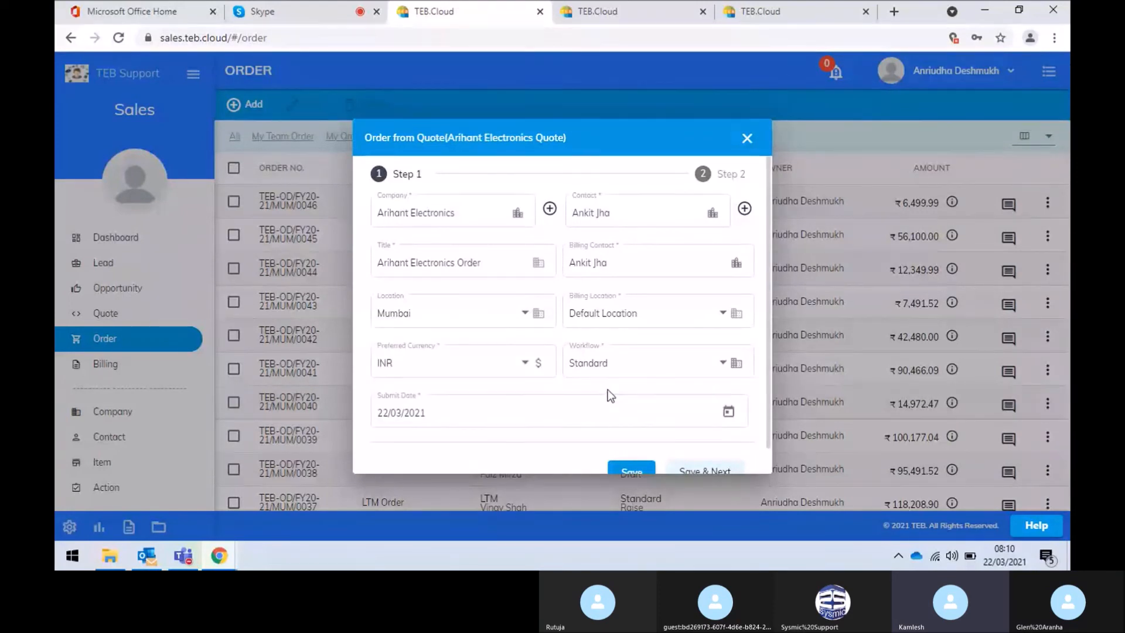
scroll(606, 394, down, 1)
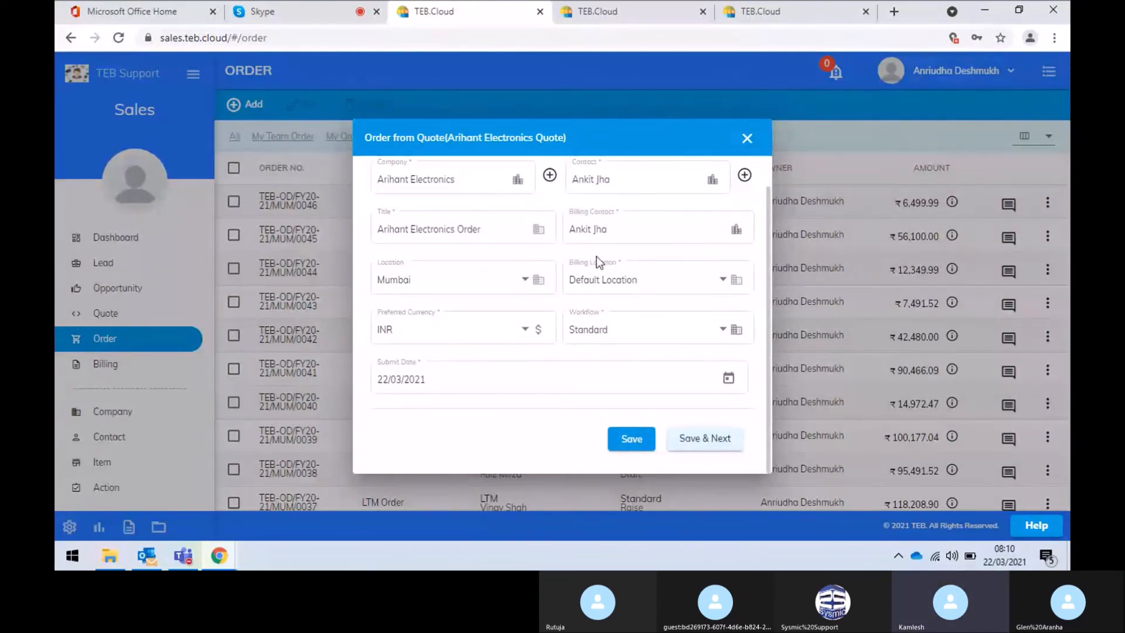
scroll(595, 262, up, 1)
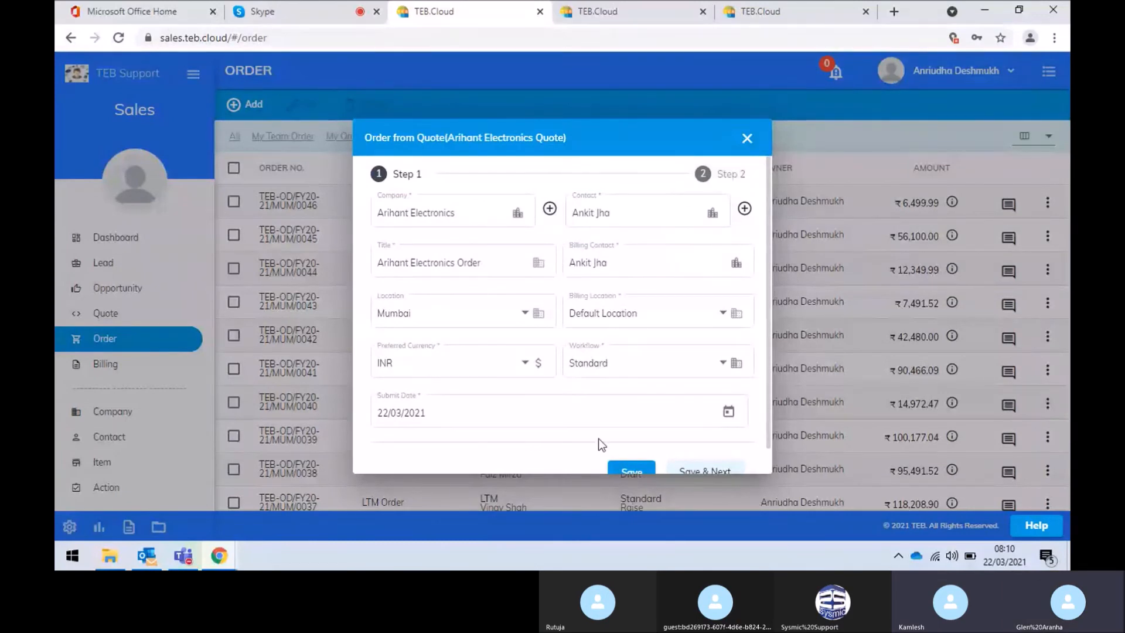
Save the Draft order, view its iPhone SE and JBL Speaker items, and expand the Draft-to-Close stages
click(625, 469)
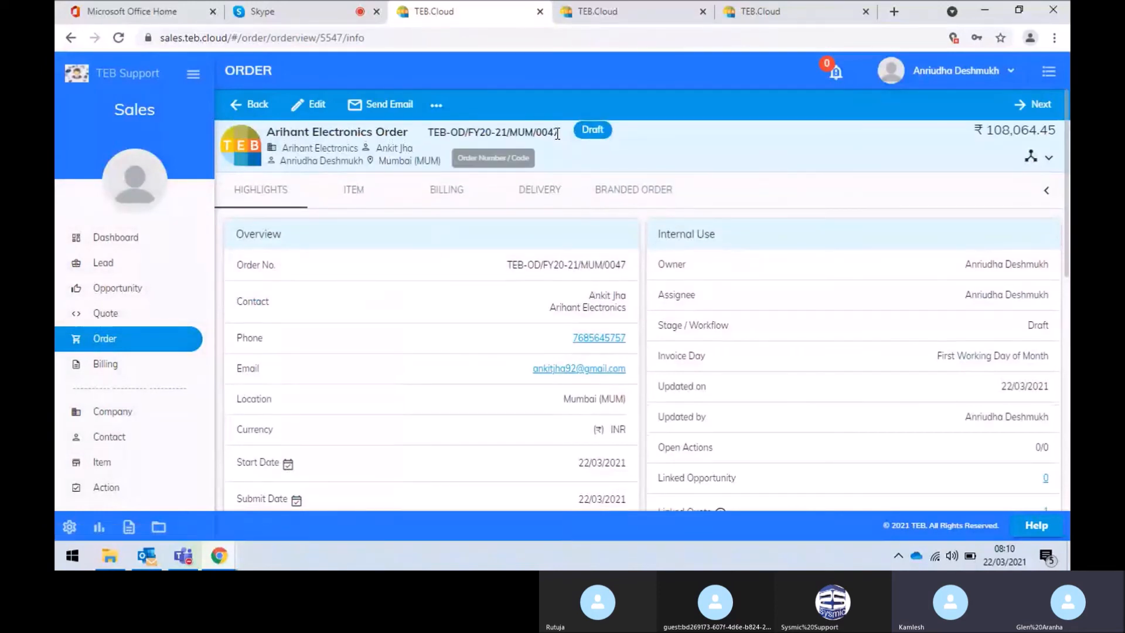
drag(557, 134, 551, 133)
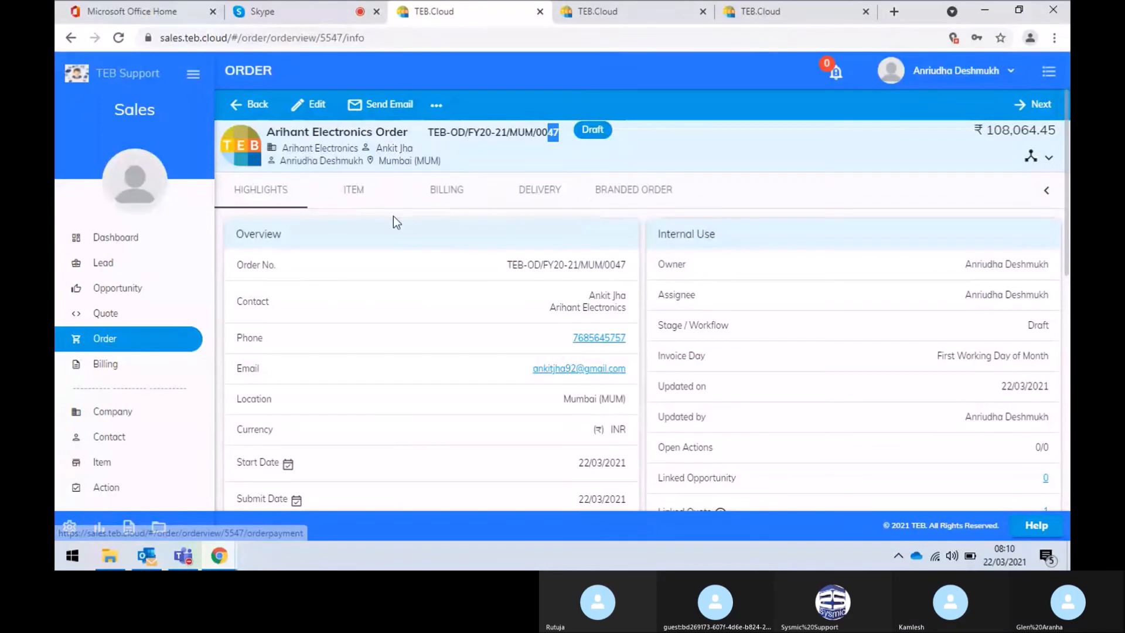
click(352, 195)
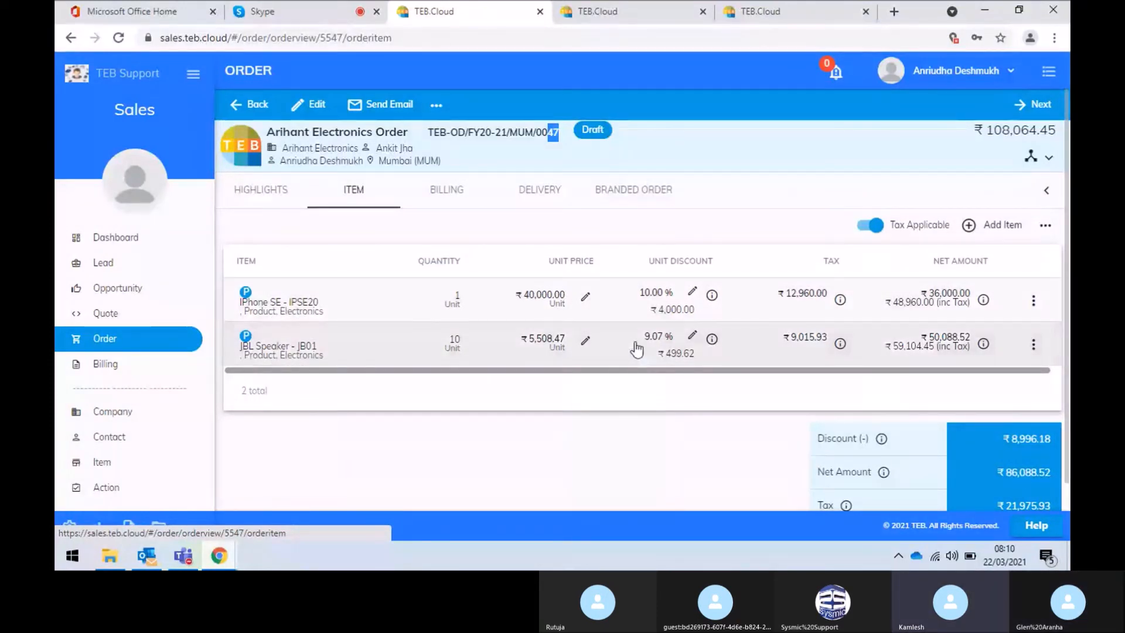
scroll(756, 409, down, 1)
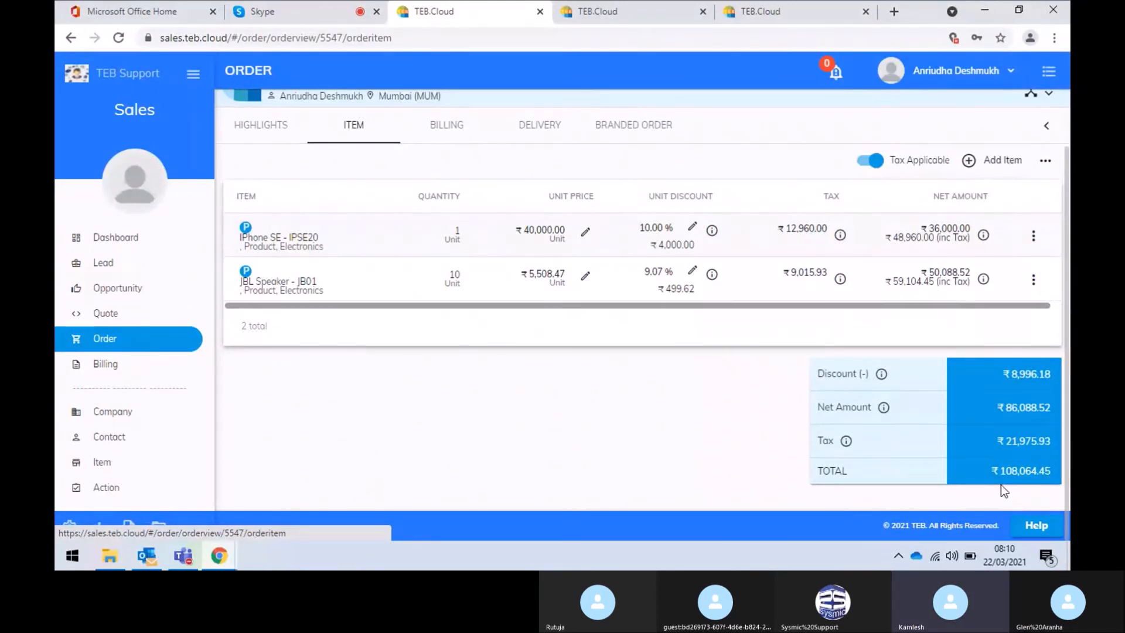
scroll(691, 410, up, 1)
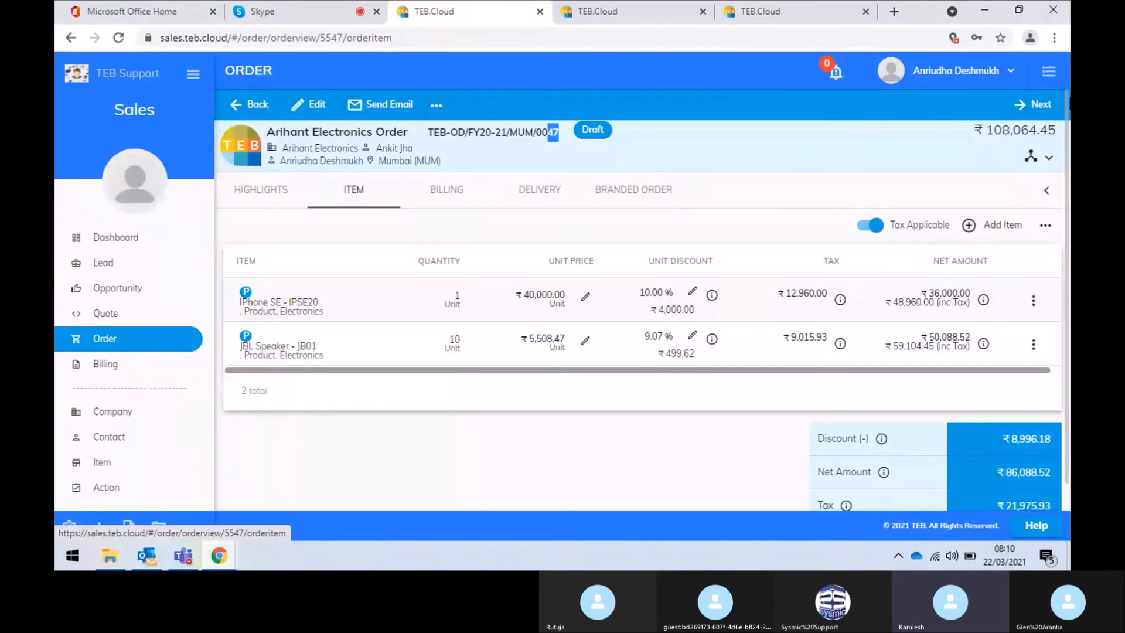
click(1049, 165)
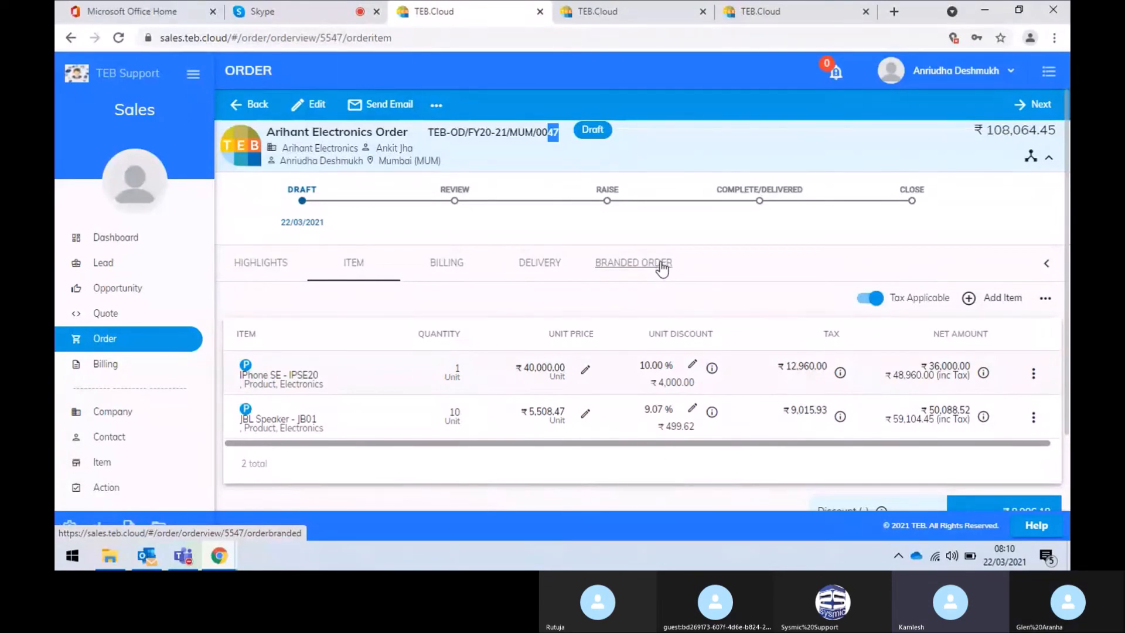
Move the Arihant Electronics order to the Review stage with an assignee chosen
click(1021, 109)
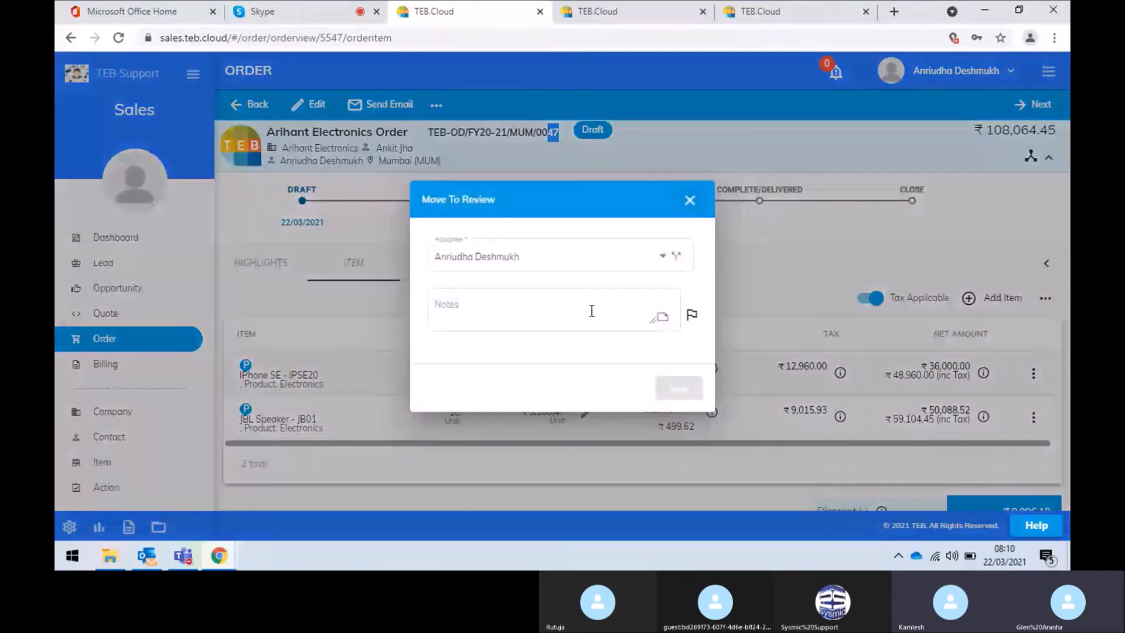
click(576, 260)
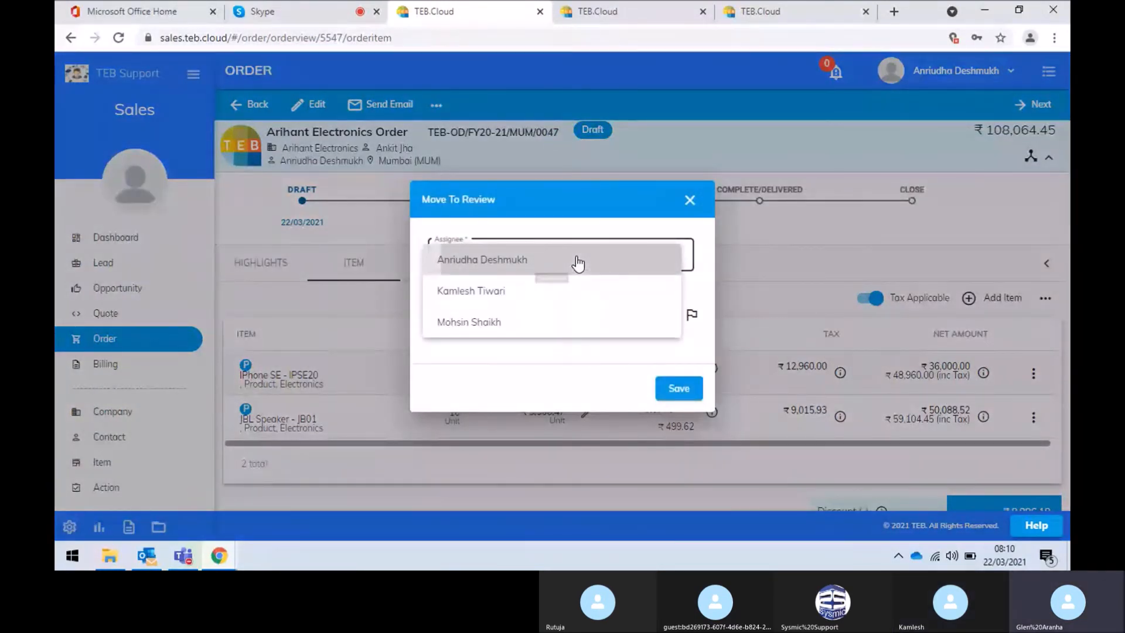
click(577, 261)
click(680, 388)
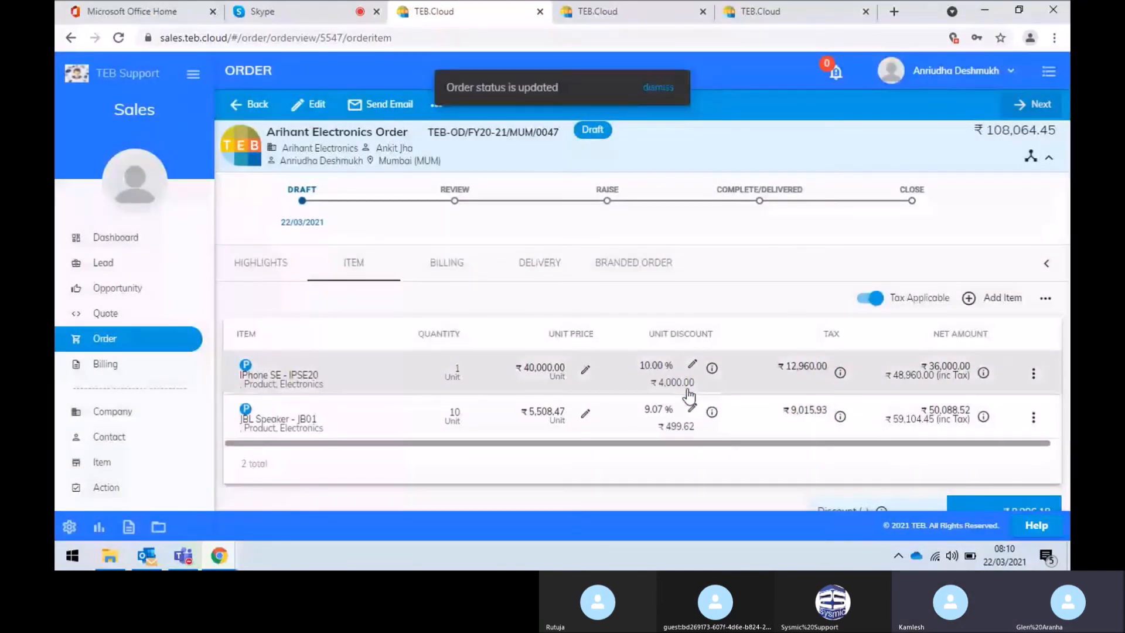
Save the order's branded template from the Branded Order view and dismiss the confirmation
click(636, 268)
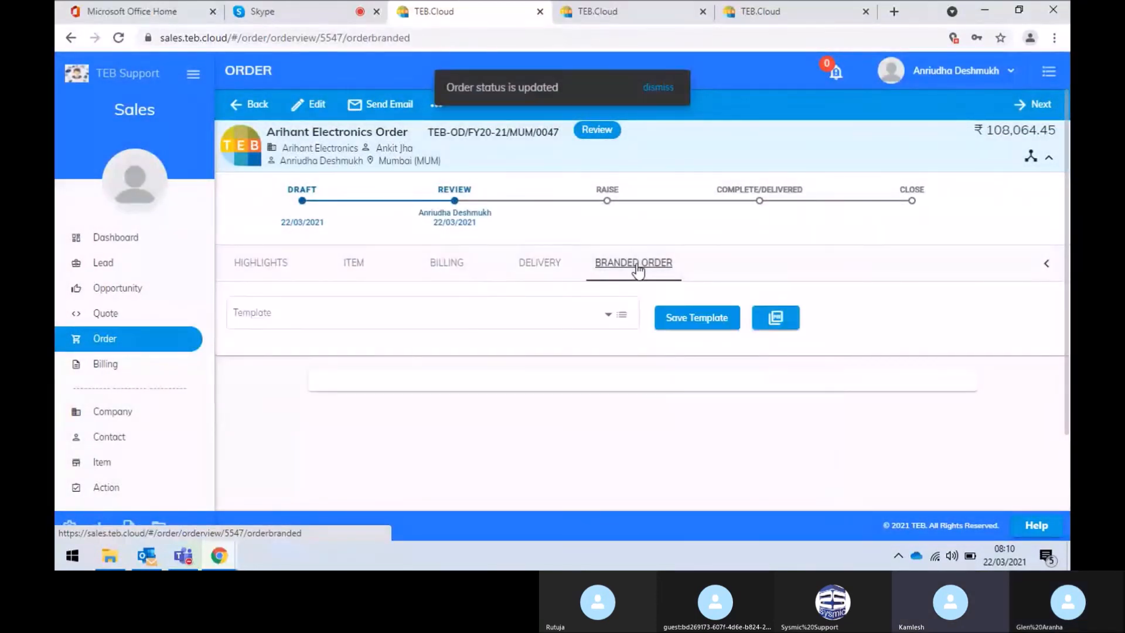
scroll(814, 257, down, 3)
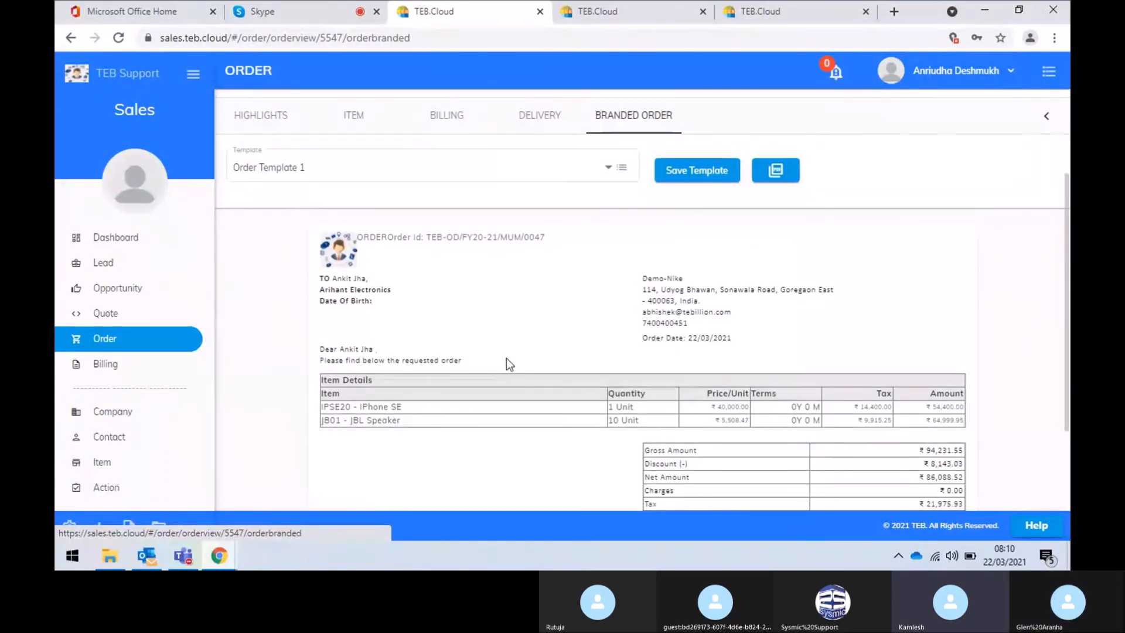
scroll(508, 360, down, 3)
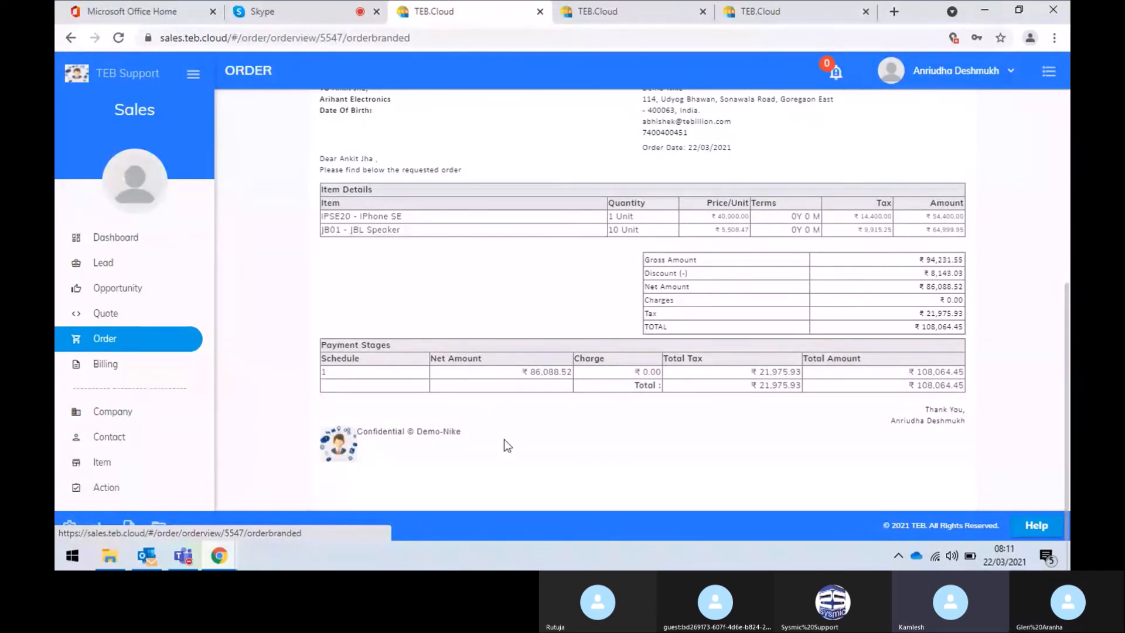
scroll(506, 444, up, 5)
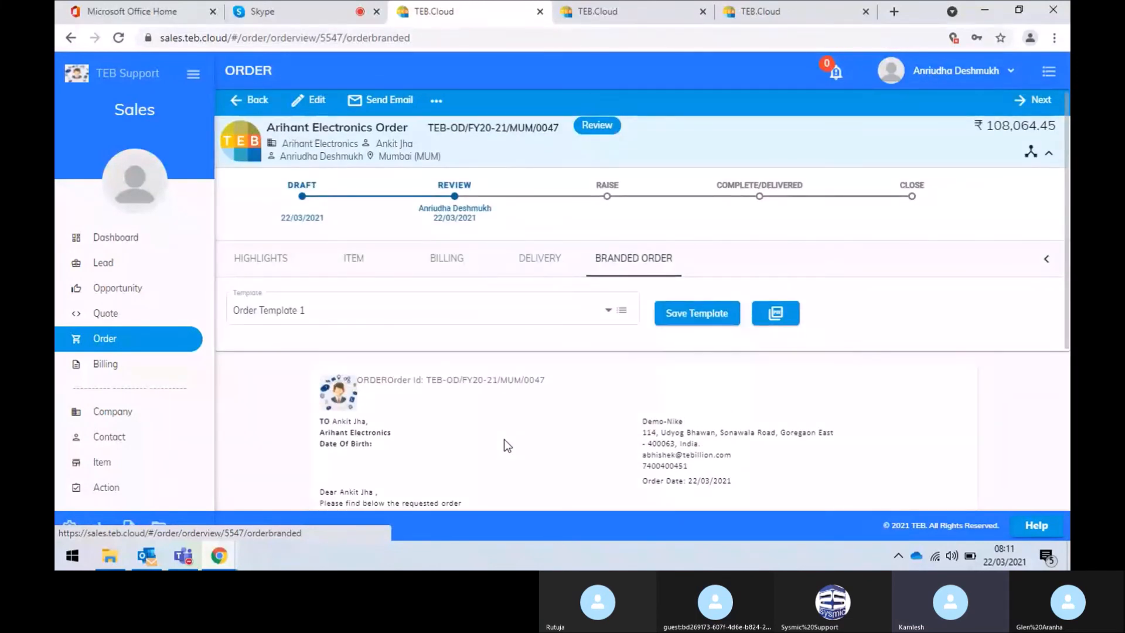
click(697, 314)
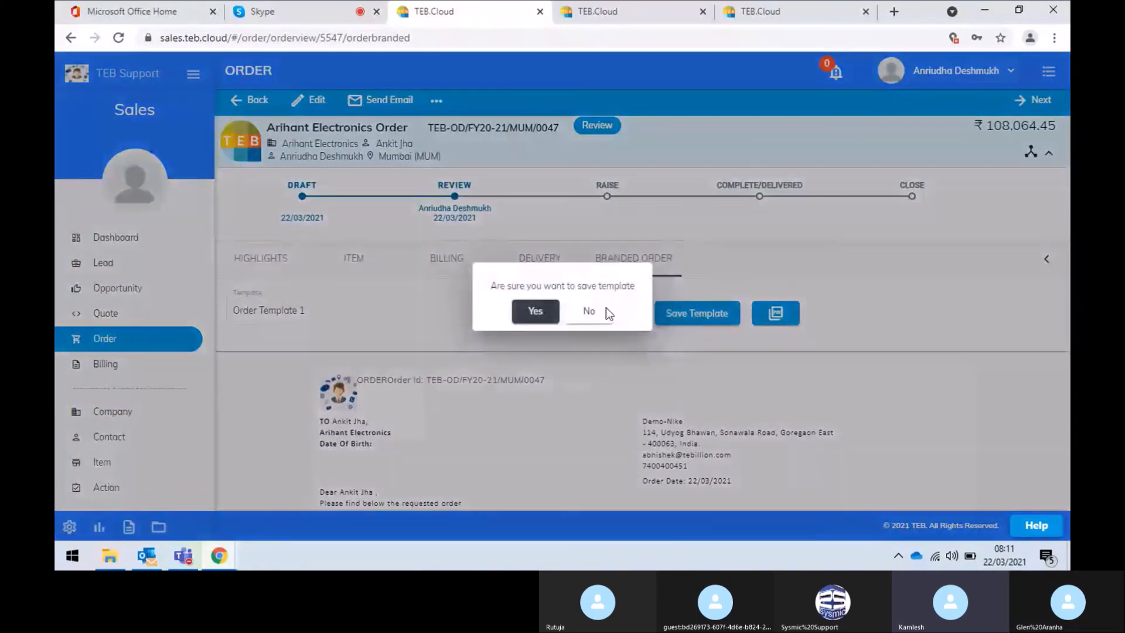
click(535, 312)
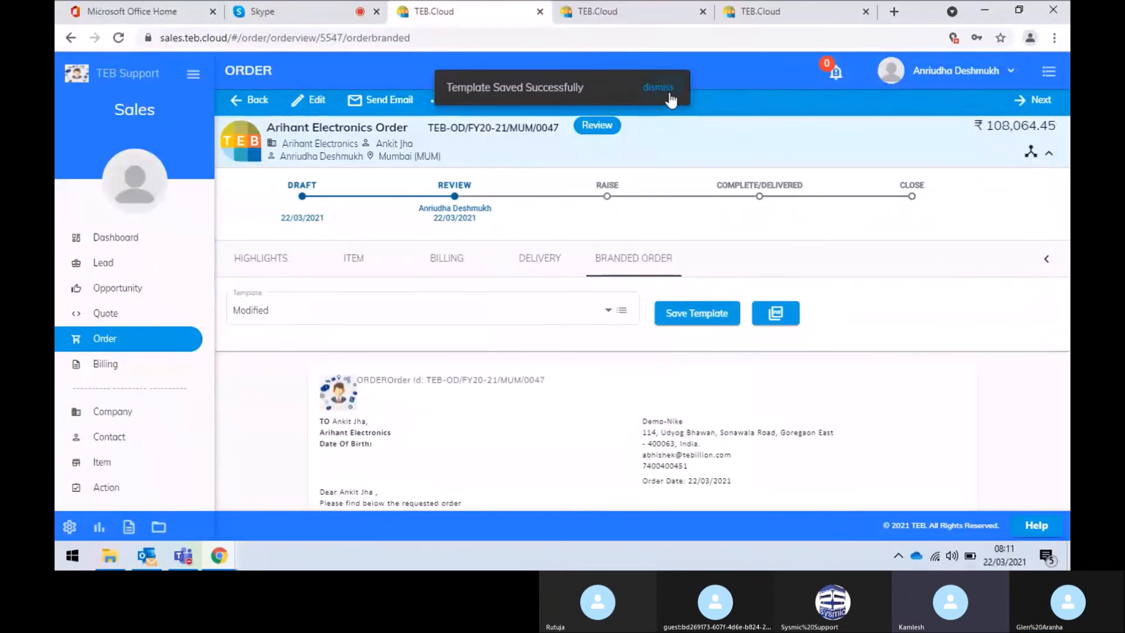
click(670, 100)
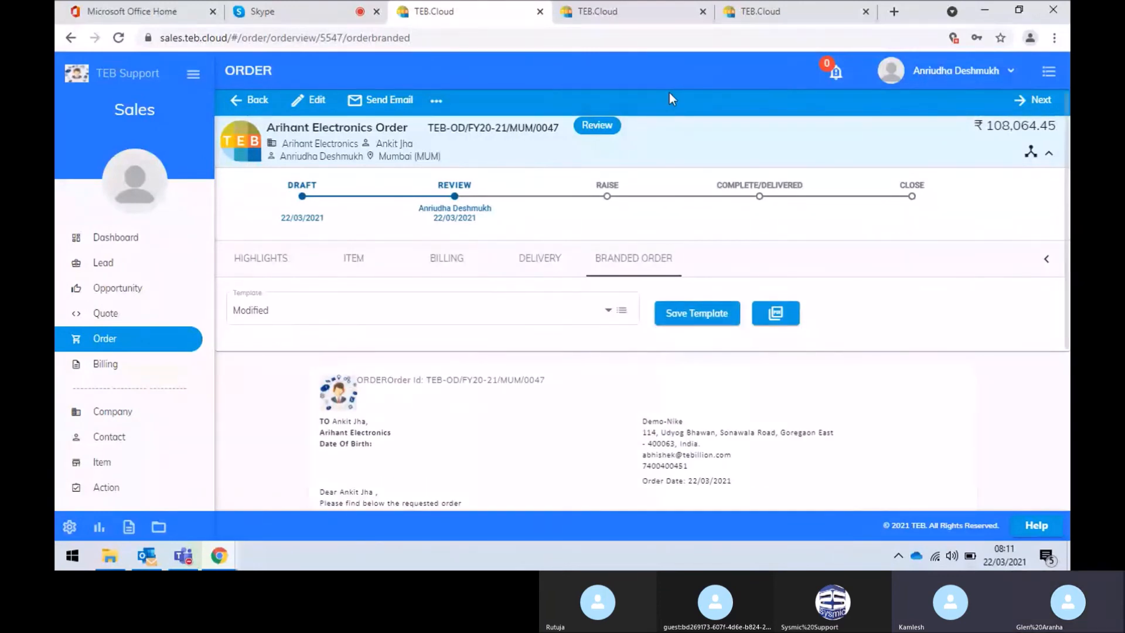
Start an email of the order, then discard it unsent
click(405, 103)
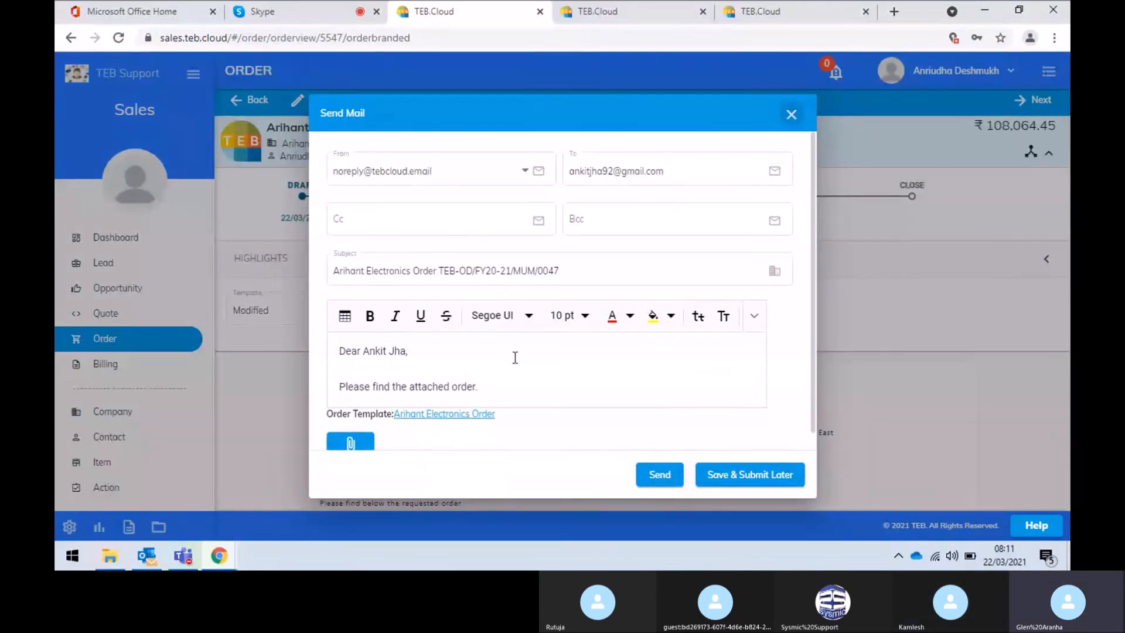
click(791, 114)
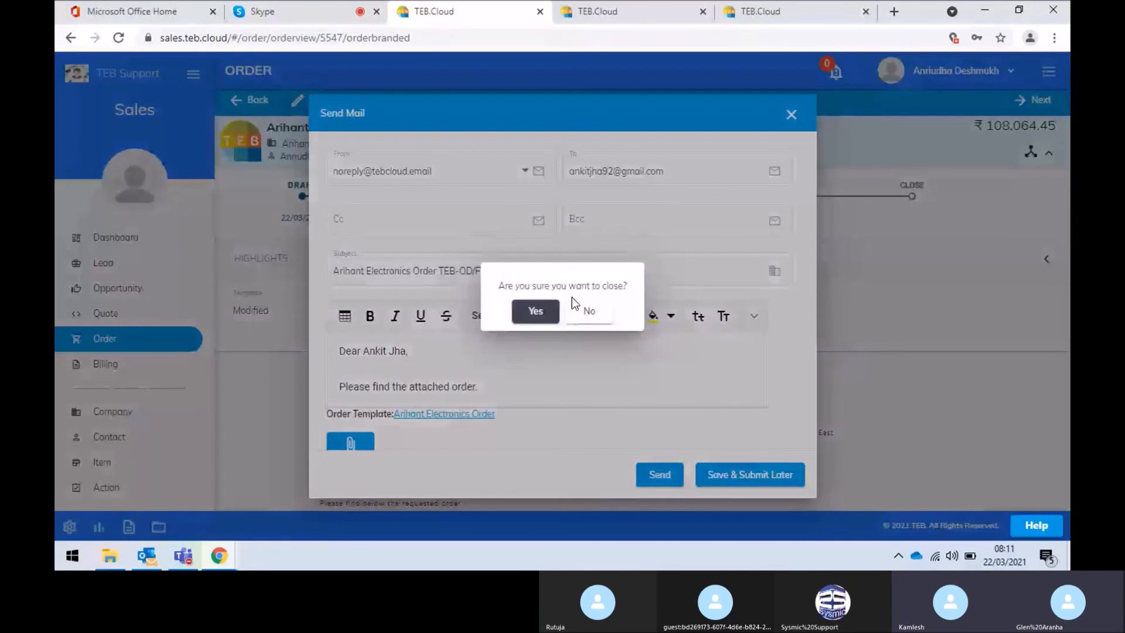
click(559, 317)
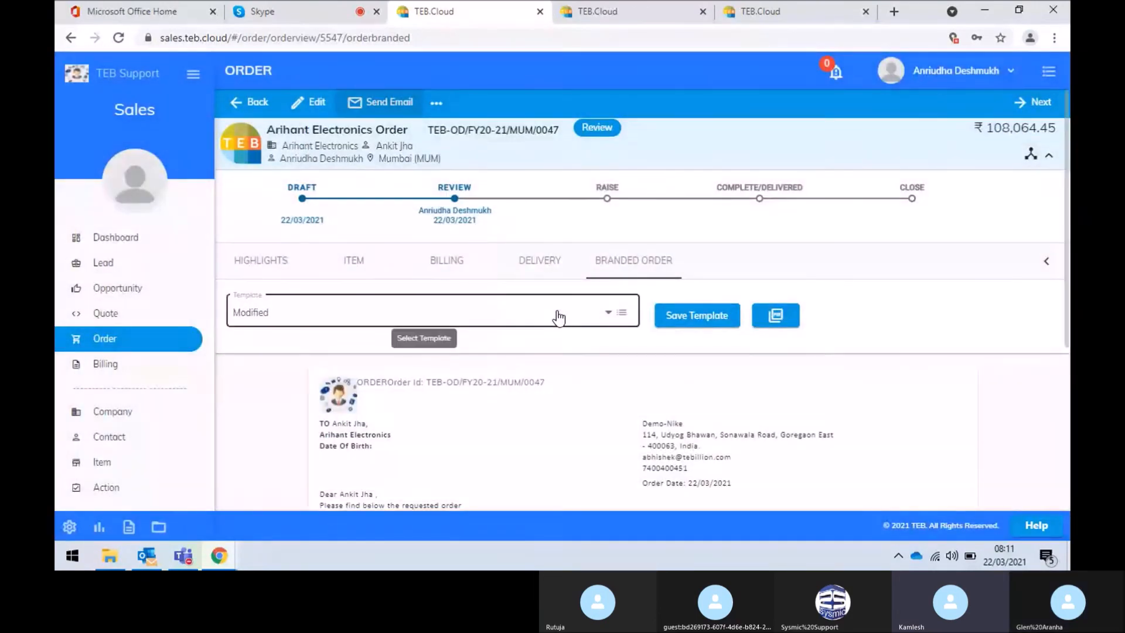
Download the branded order as a PDF, check it in Chrome, then close that tab
click(779, 316)
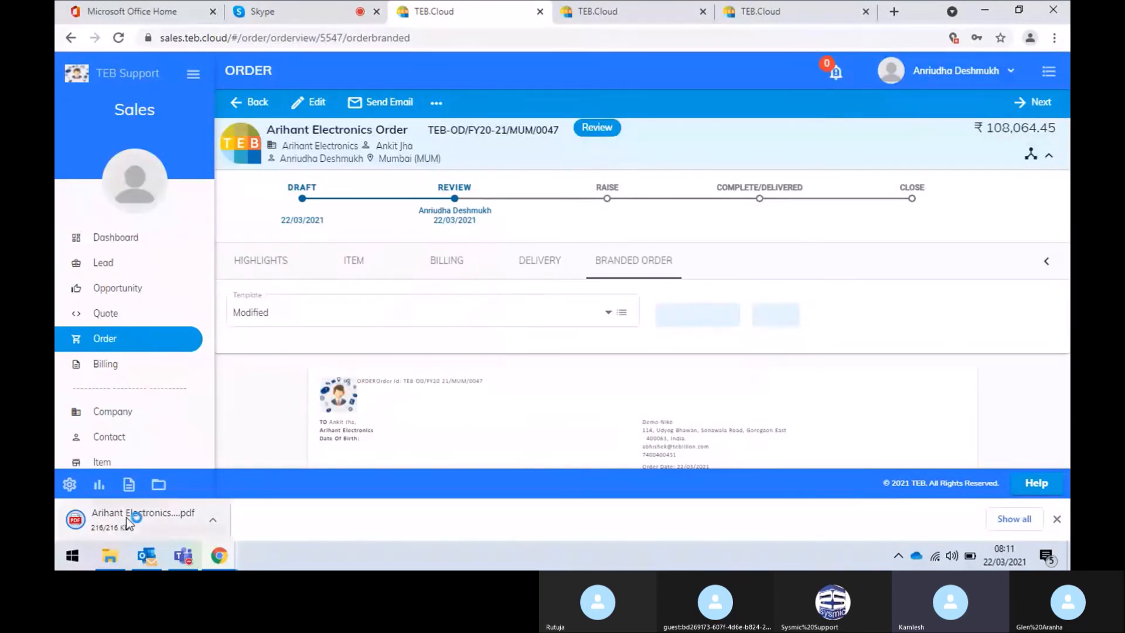
click(127, 518)
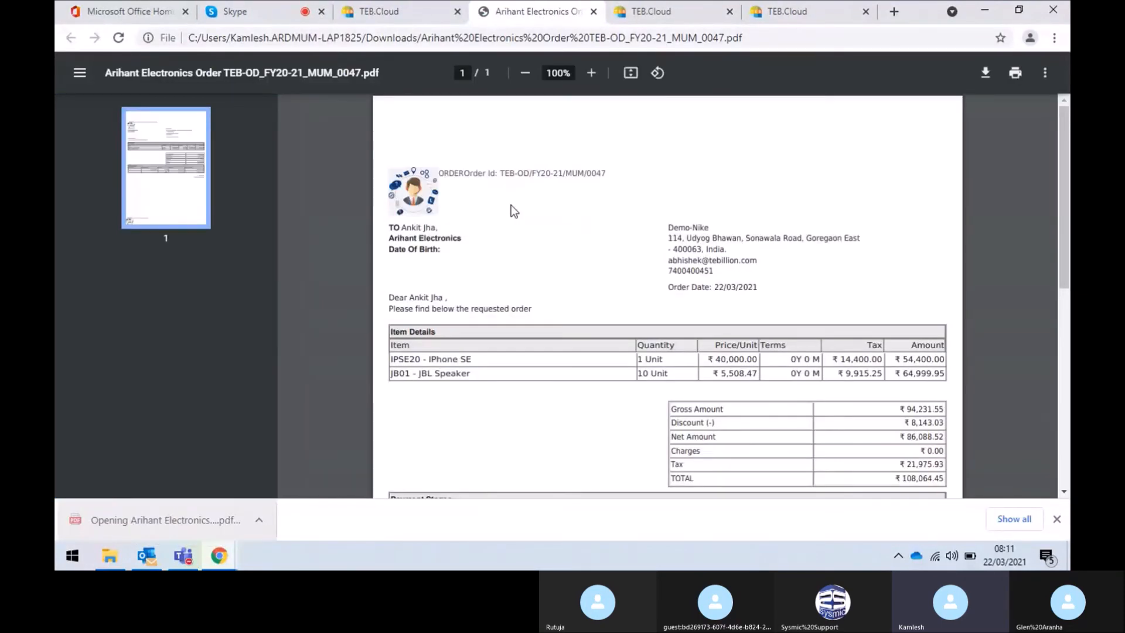
scroll(511, 205, down, 5)
scroll(511, 205, up, 5)
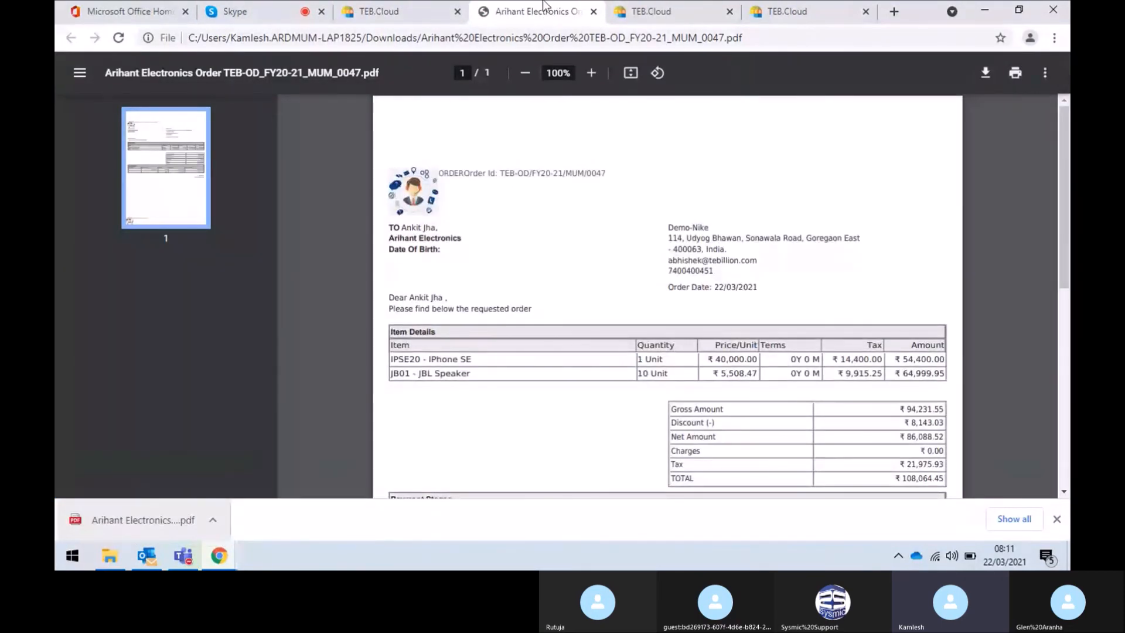
click(592, 12)
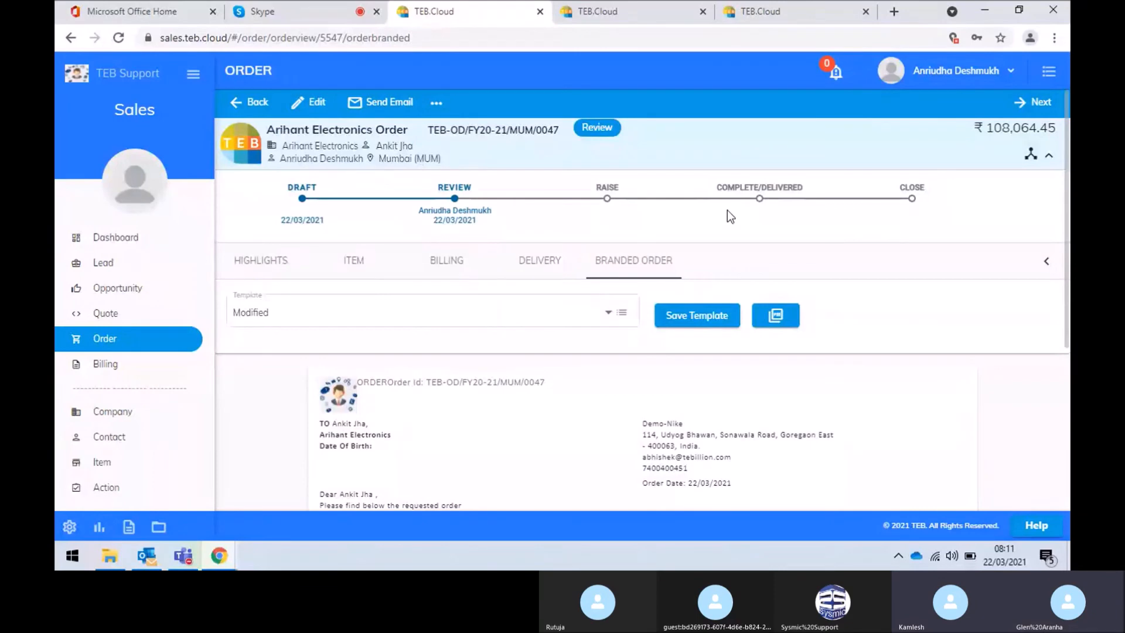
Cancel the move to Raise, keeping Review, and show the items: 1 iPhone SE, 10 JBL Speakers
click(1039, 100)
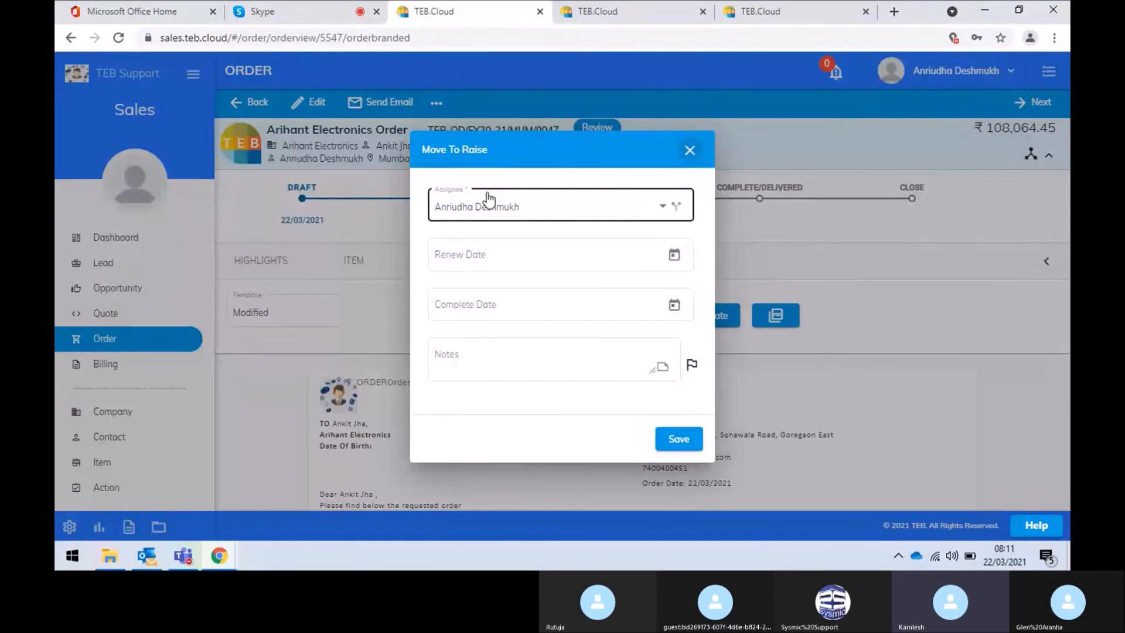
click(691, 151)
click(552, 320)
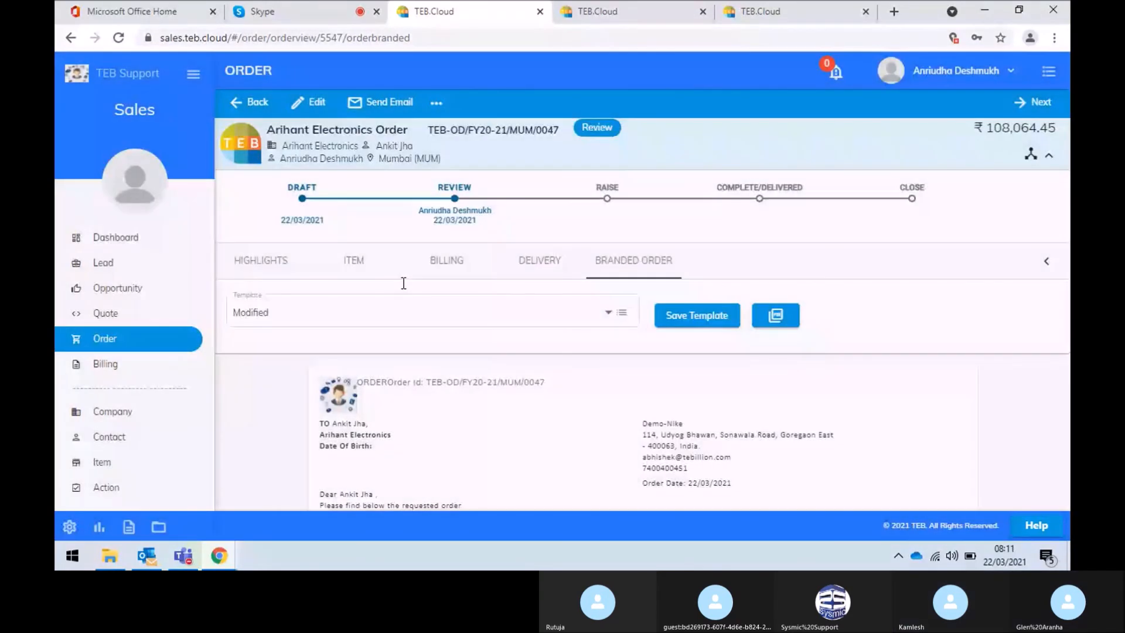
click(364, 267)
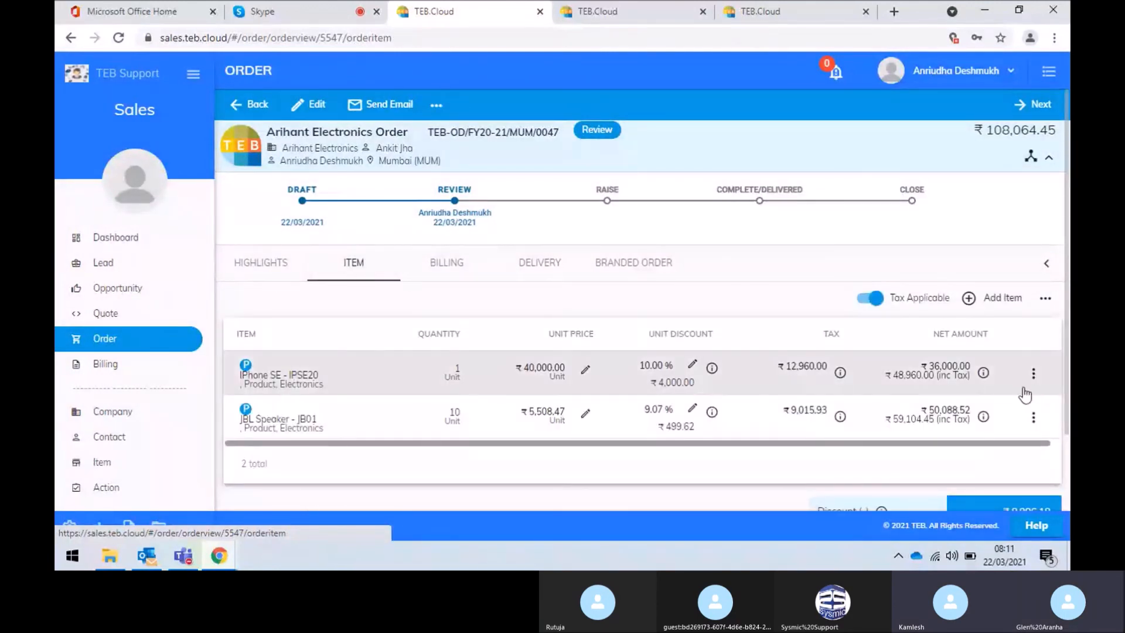
Change the iPhone SE quantity from 1 to 5 (order total ₹303,904.45) and view the branded order
click(1040, 422)
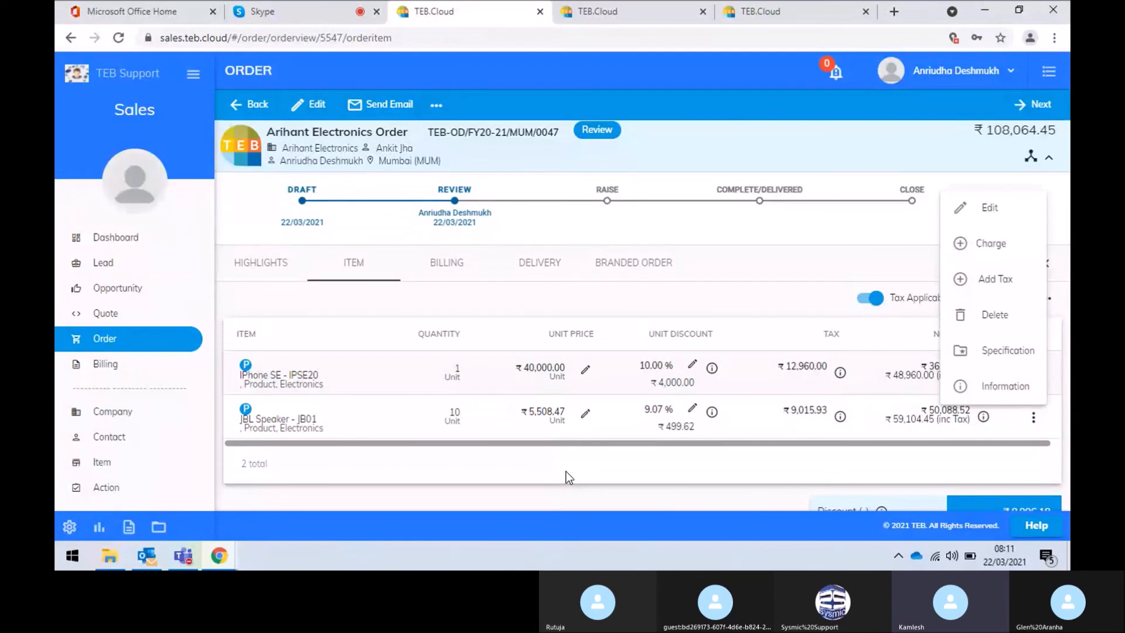
click(645, 474)
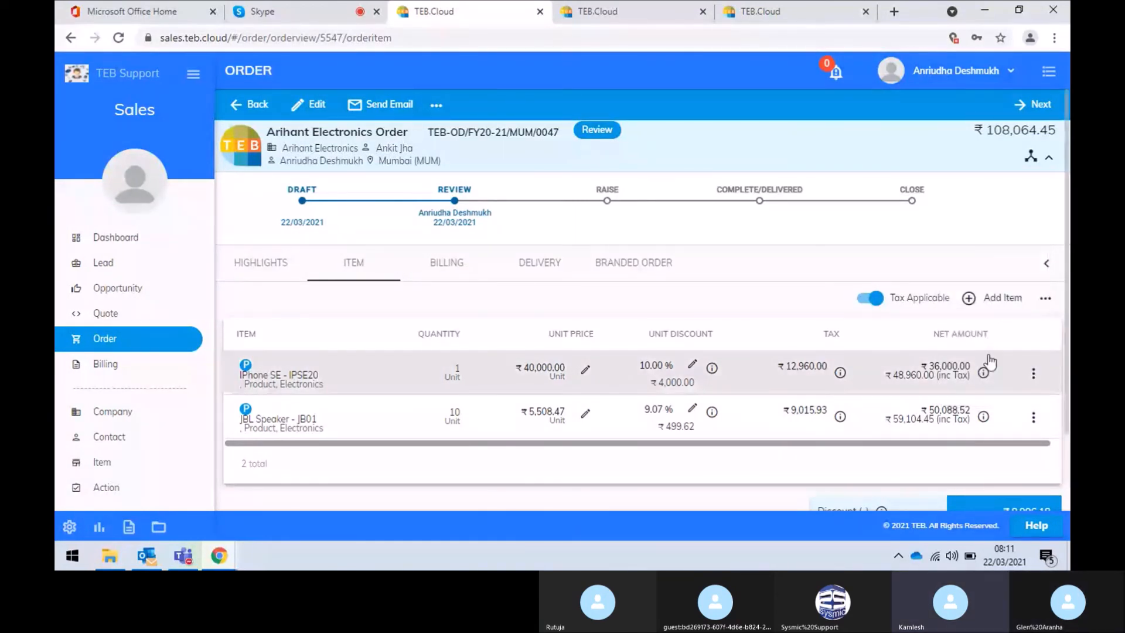
click(1034, 374)
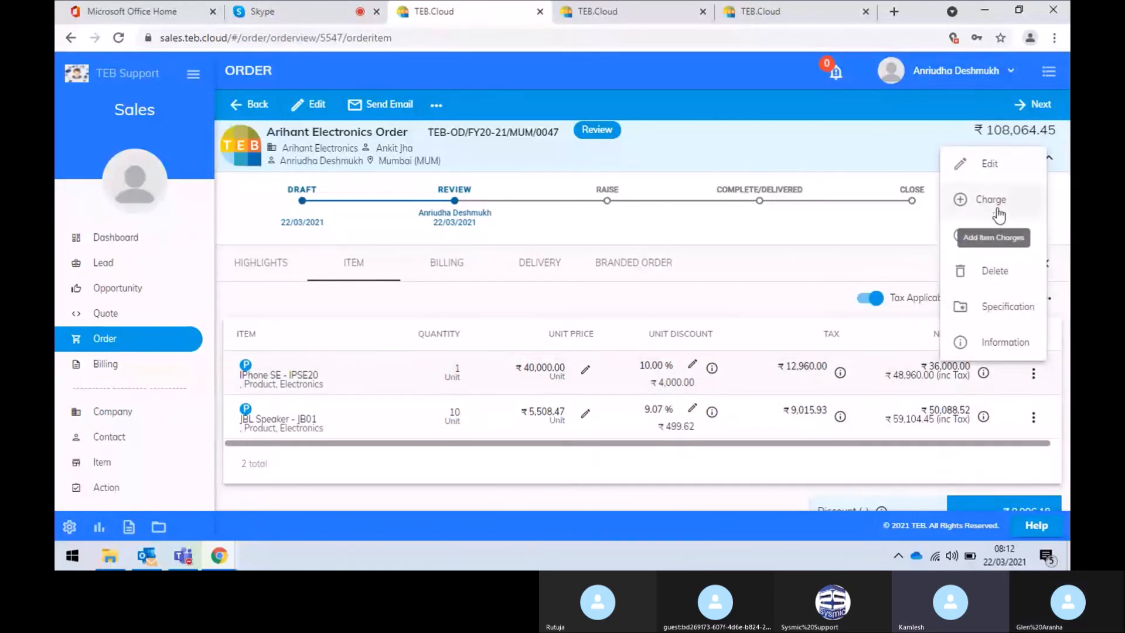
click(998, 164)
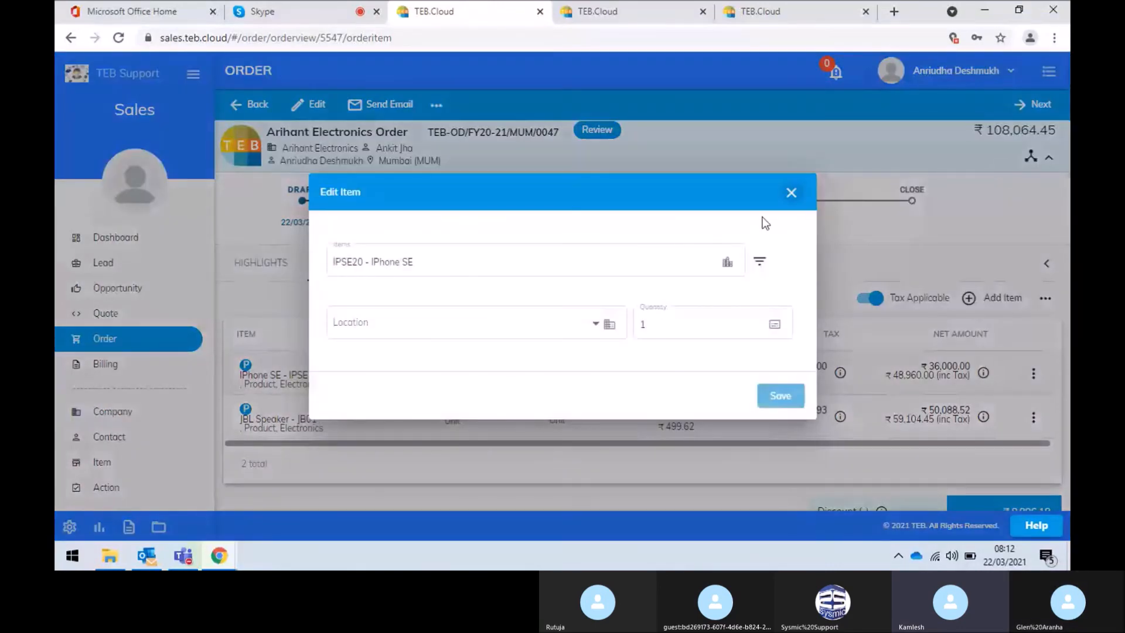
click(689, 322)
key(BackSpace)
text(5)
click(769, 388)
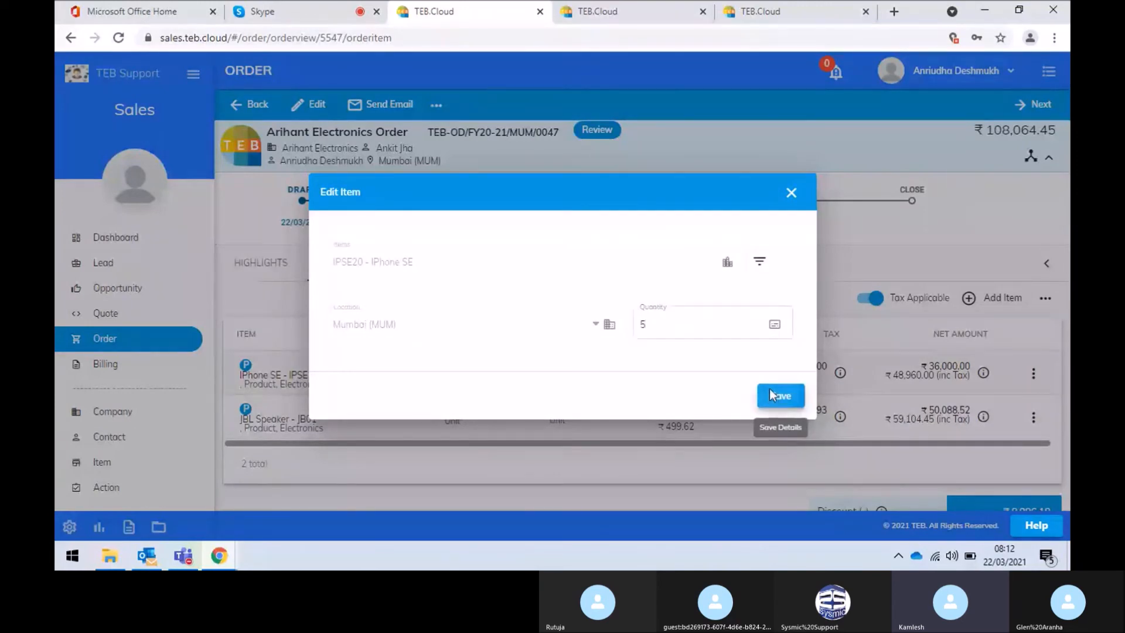
click(530, 312)
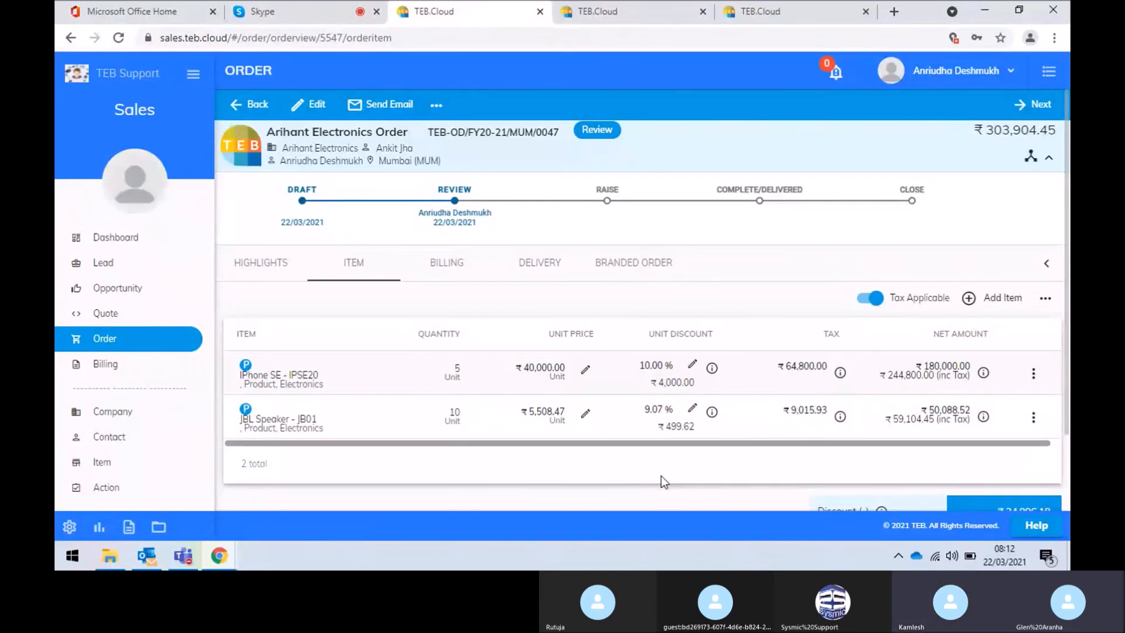
click(637, 273)
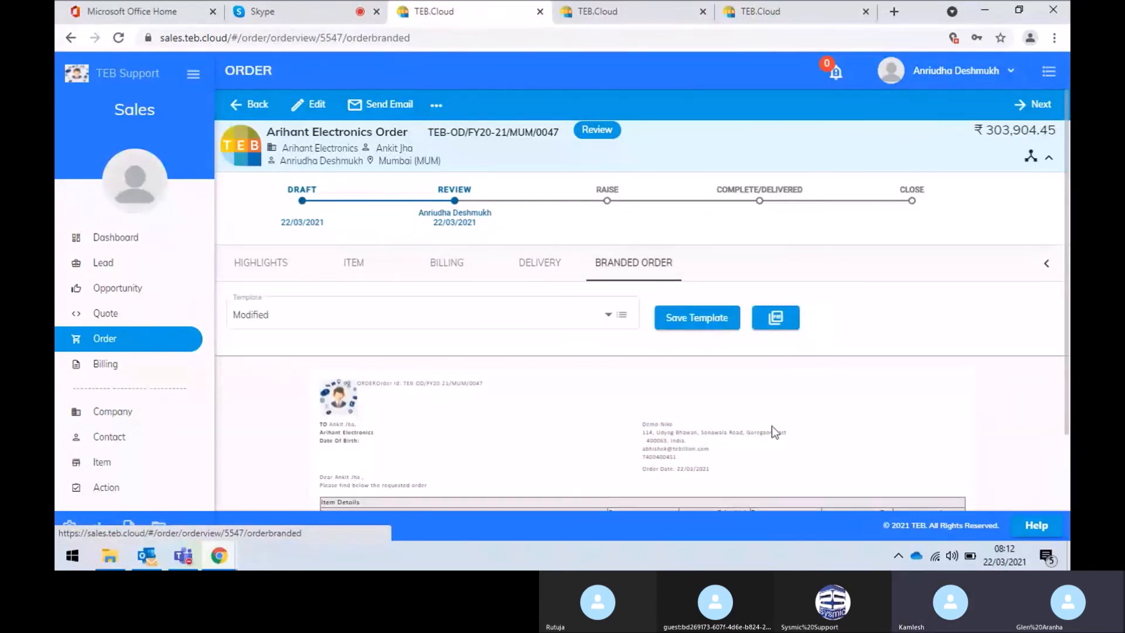
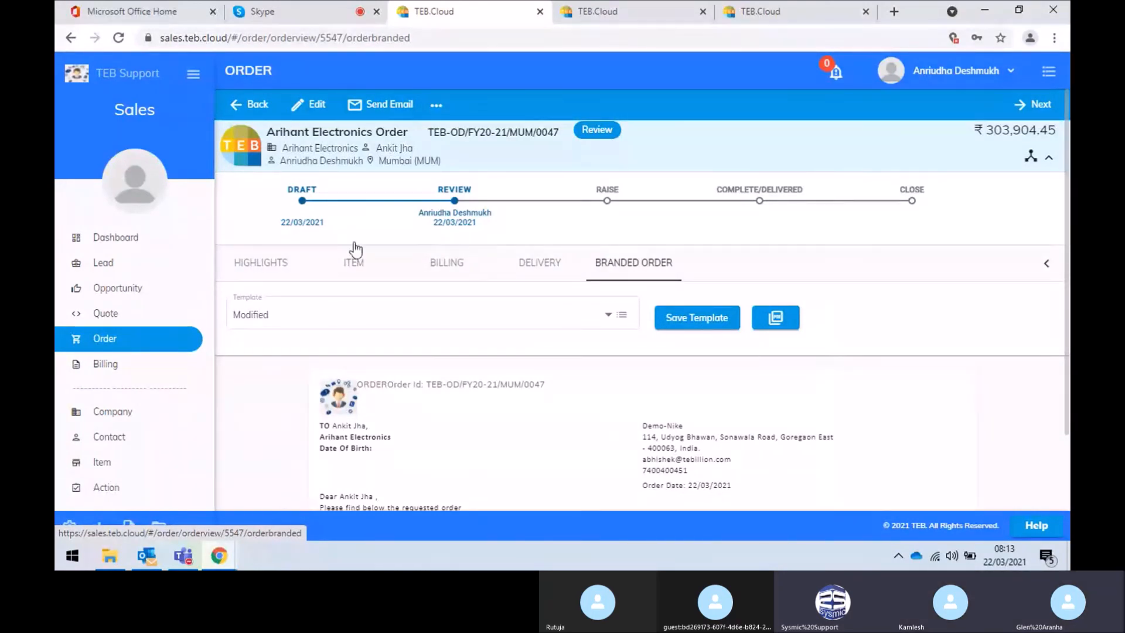
Open the Adani Order from the order list and scroll through its branded order preview
click(249, 104)
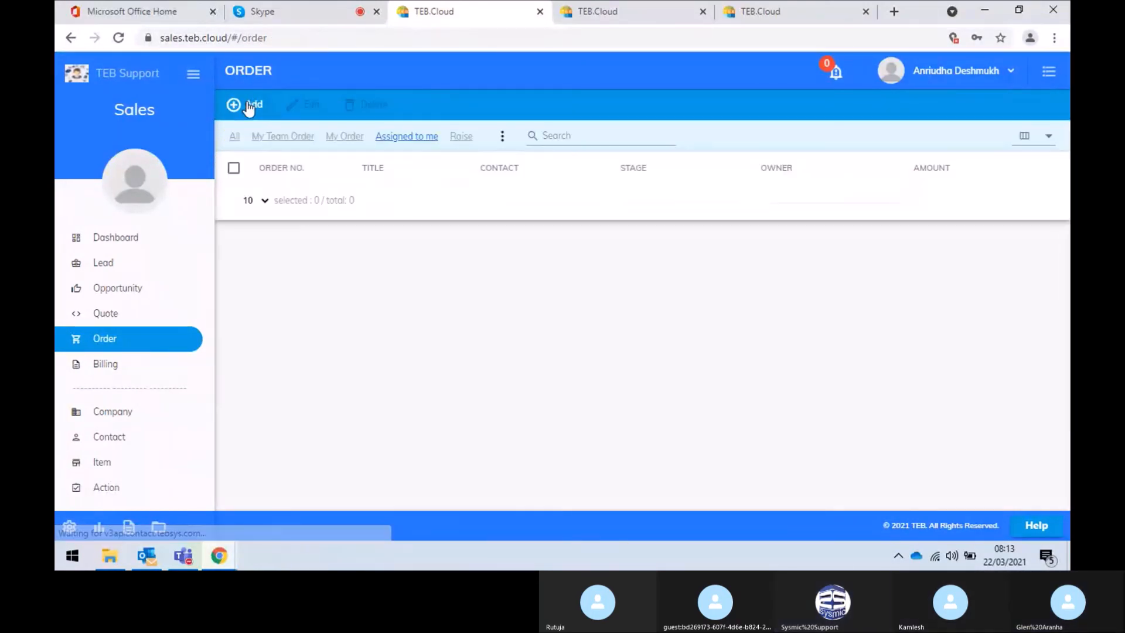
click(416, 346)
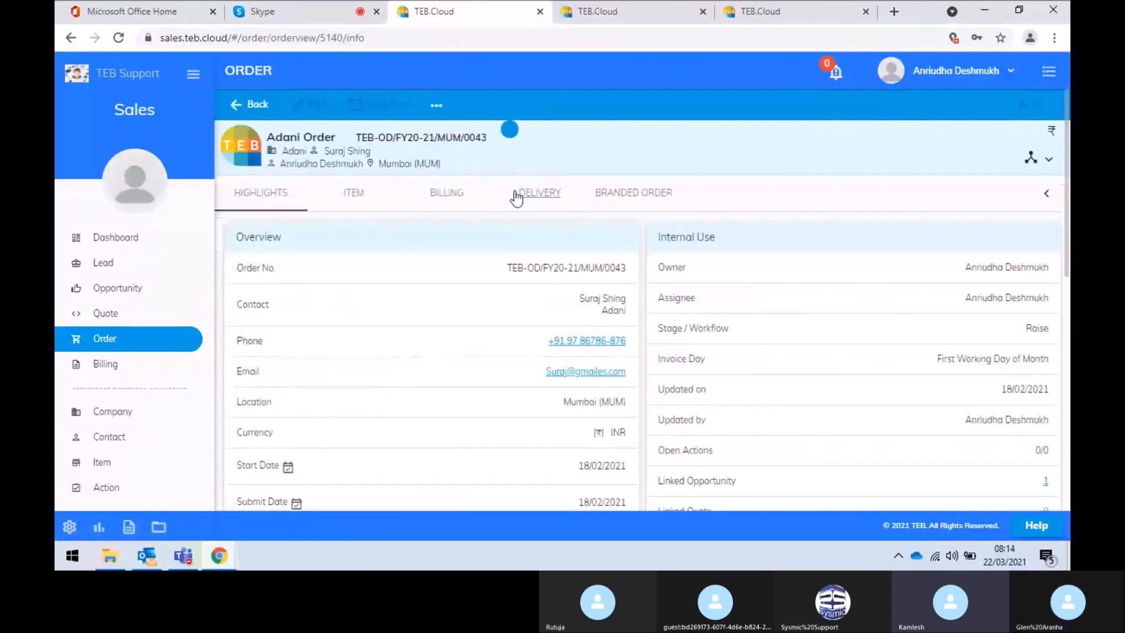
click(626, 197)
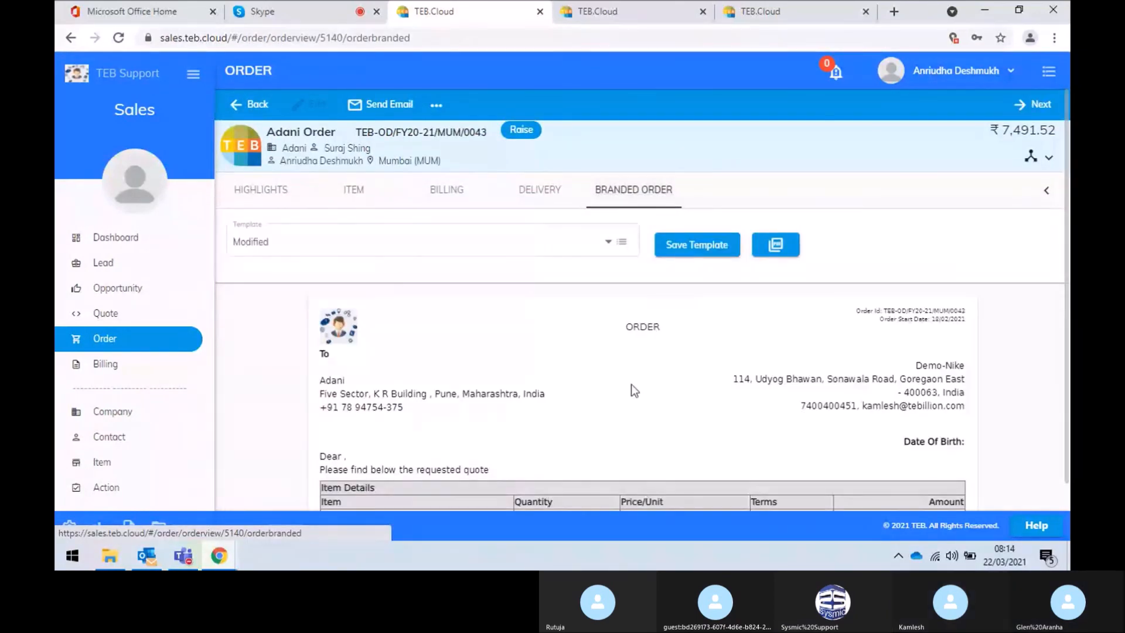
scroll(631, 387, down, 3)
scroll(631, 389, up, 3)
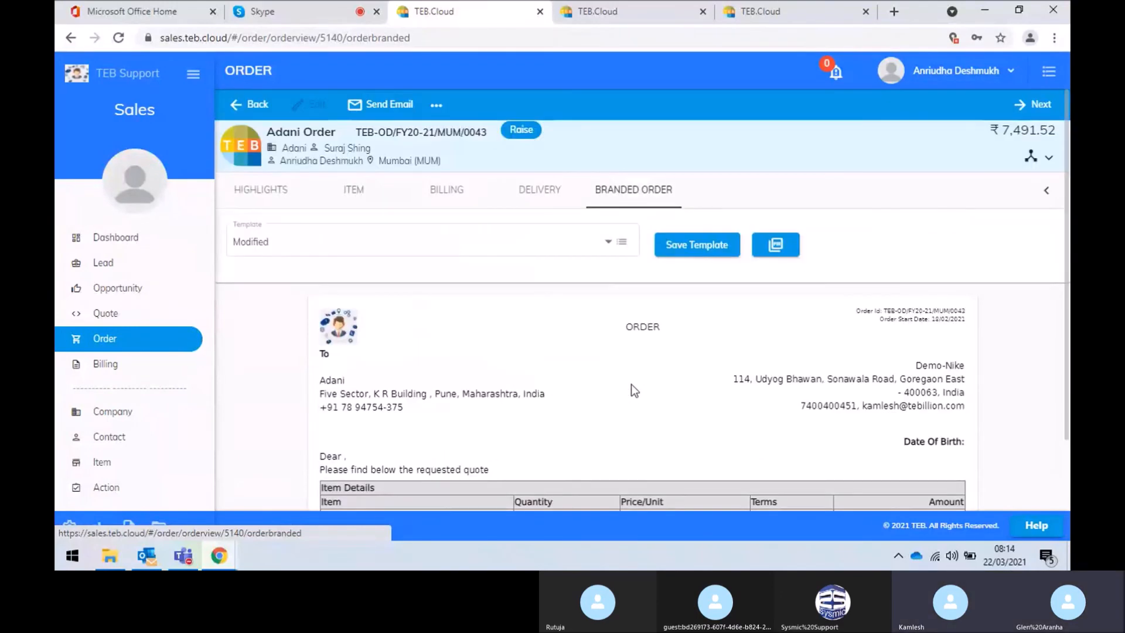
Review the Adani Order highlights: ₹7,491.52, Raise stage, with items, pricing and billing complete
click(253, 198)
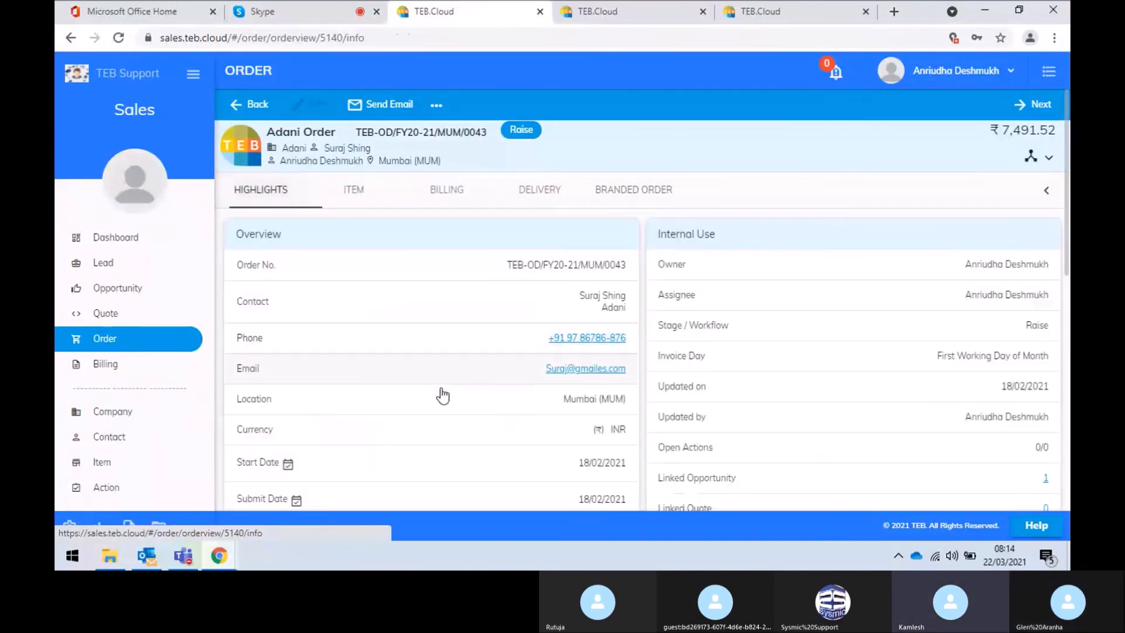
scroll(441, 386, down, 5)
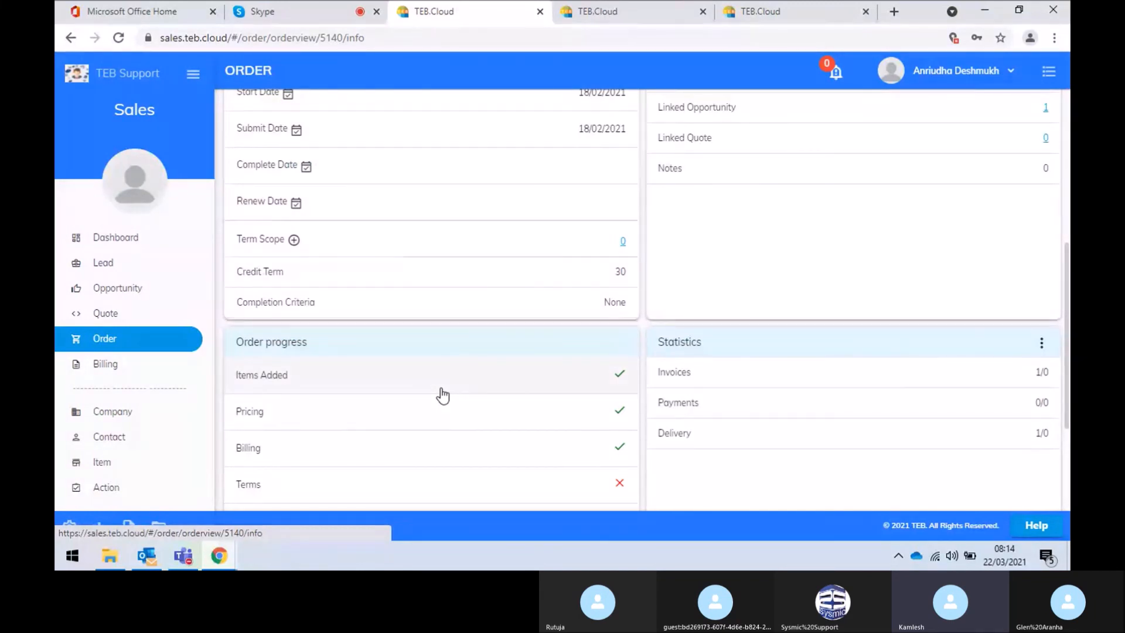
scroll(442, 396, down, 2)
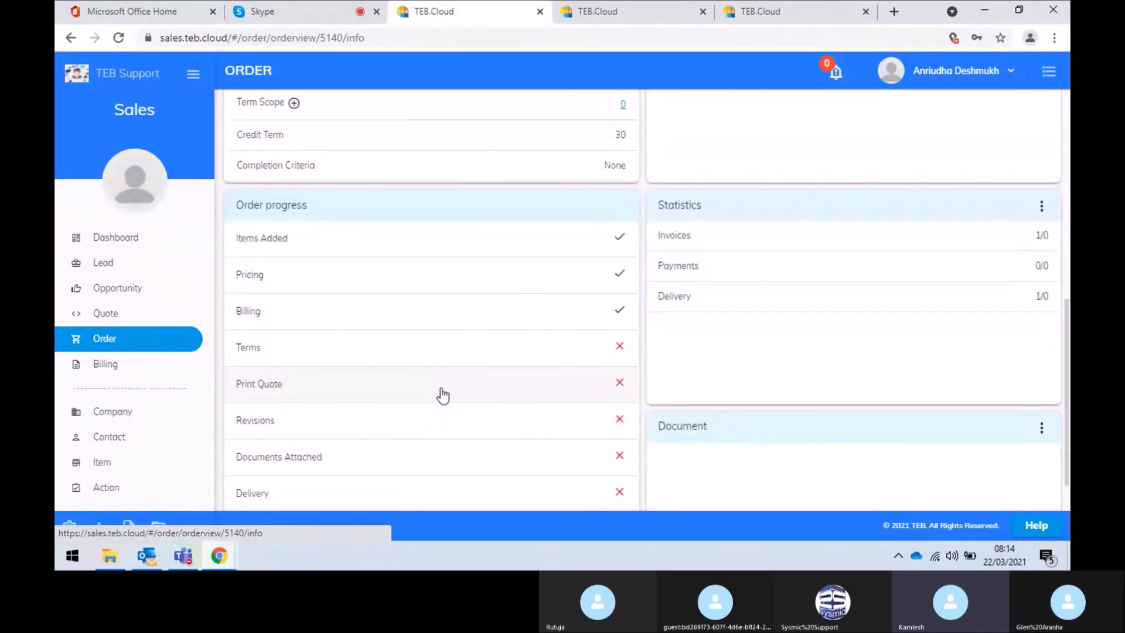
scroll(442, 395, down, 2)
scroll(442, 396, up, 3)
scroll(442, 396, up, 4)
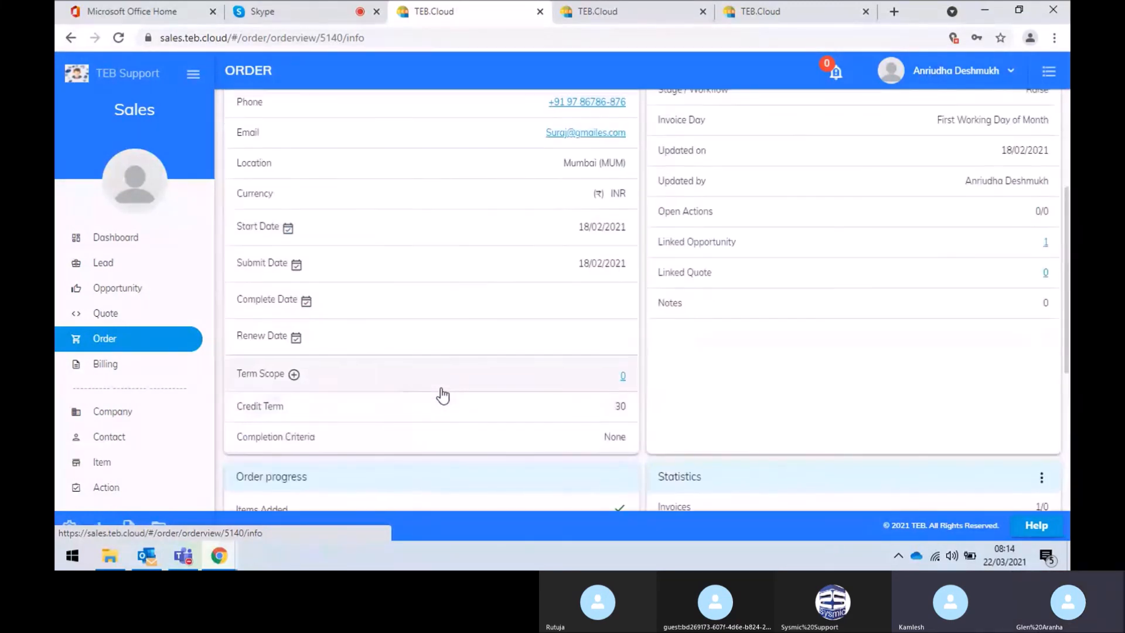
scroll(443, 396, up, 1)
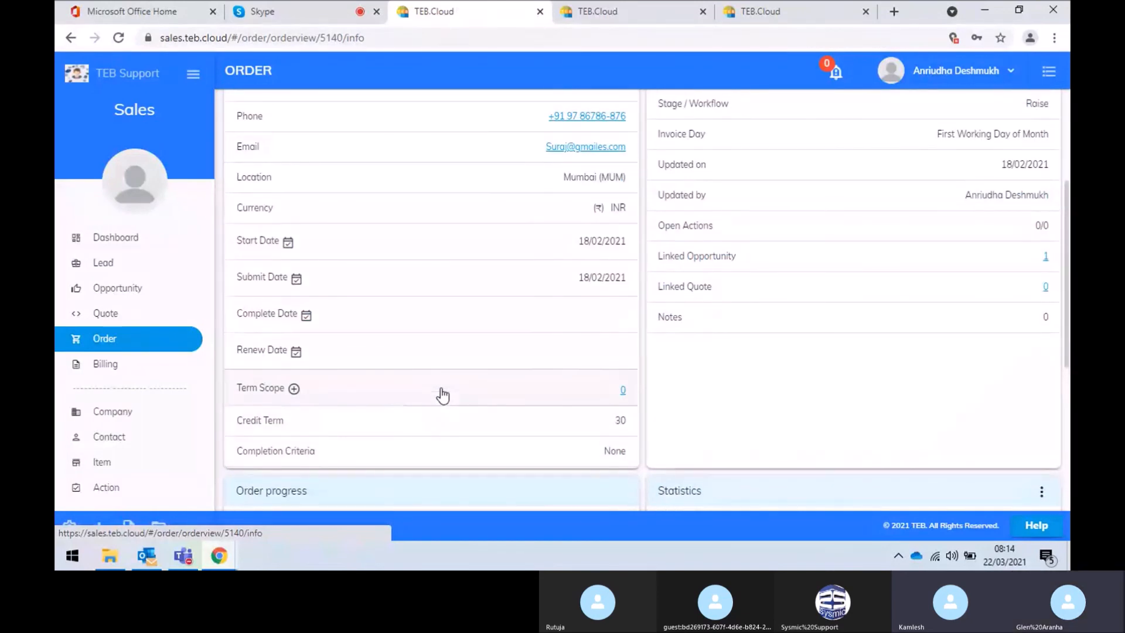
scroll(442, 396, up, 1)
scroll(442, 396, up, 1)
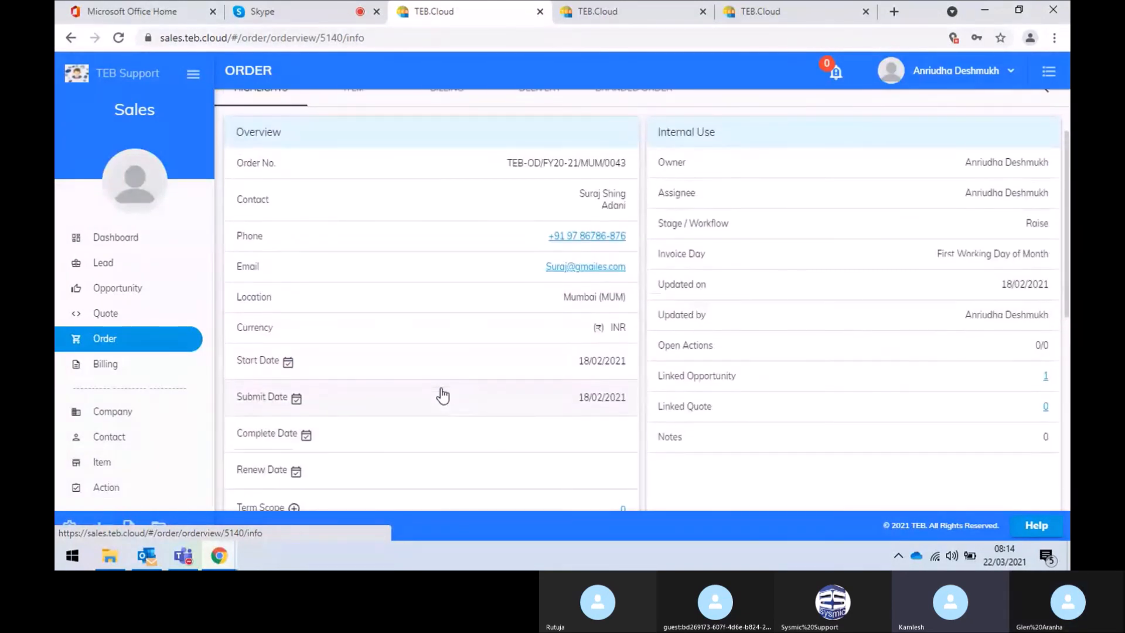
scroll(443, 395, down, 2)
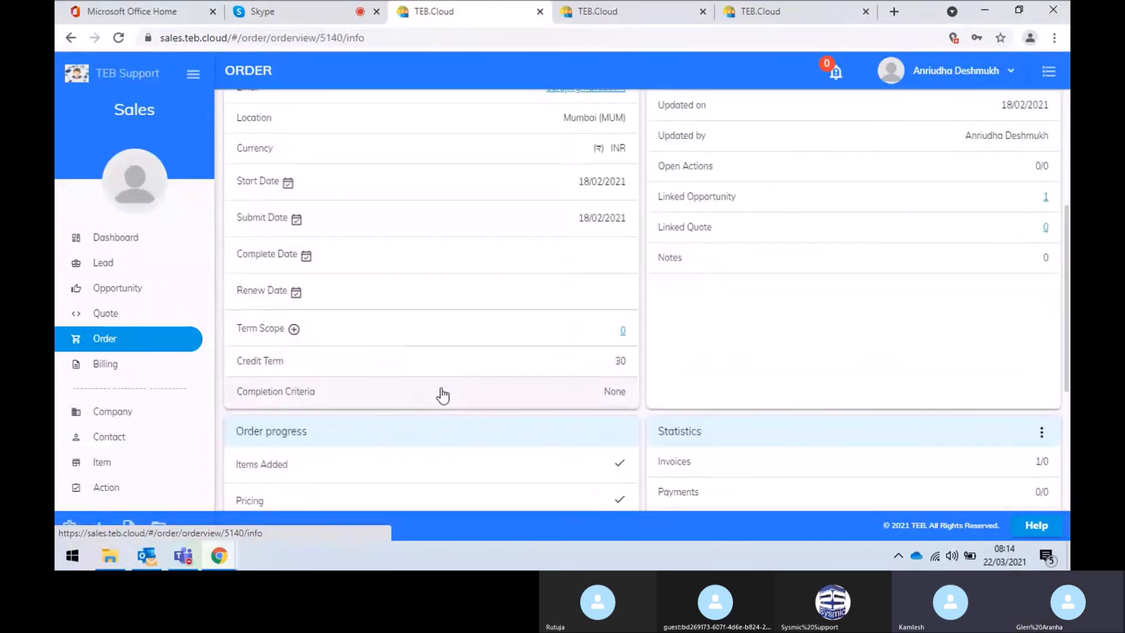
scroll(442, 396, up, 4)
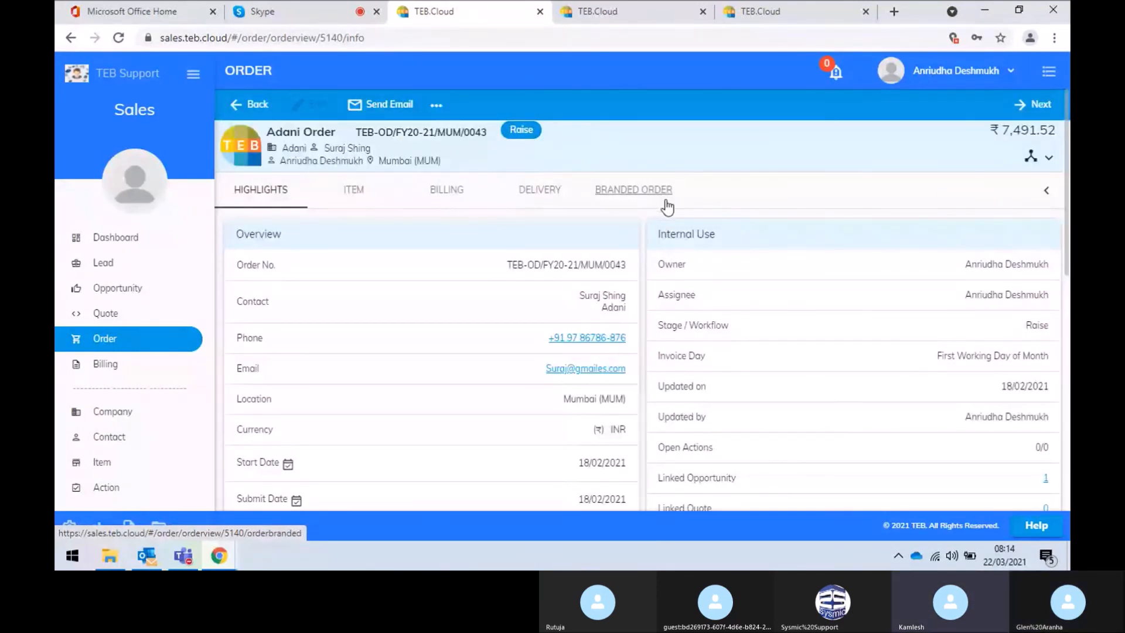
View the Adani Order's workflow stages and its single JBL Speaker - JB01 item, then return to the orders
click(1052, 158)
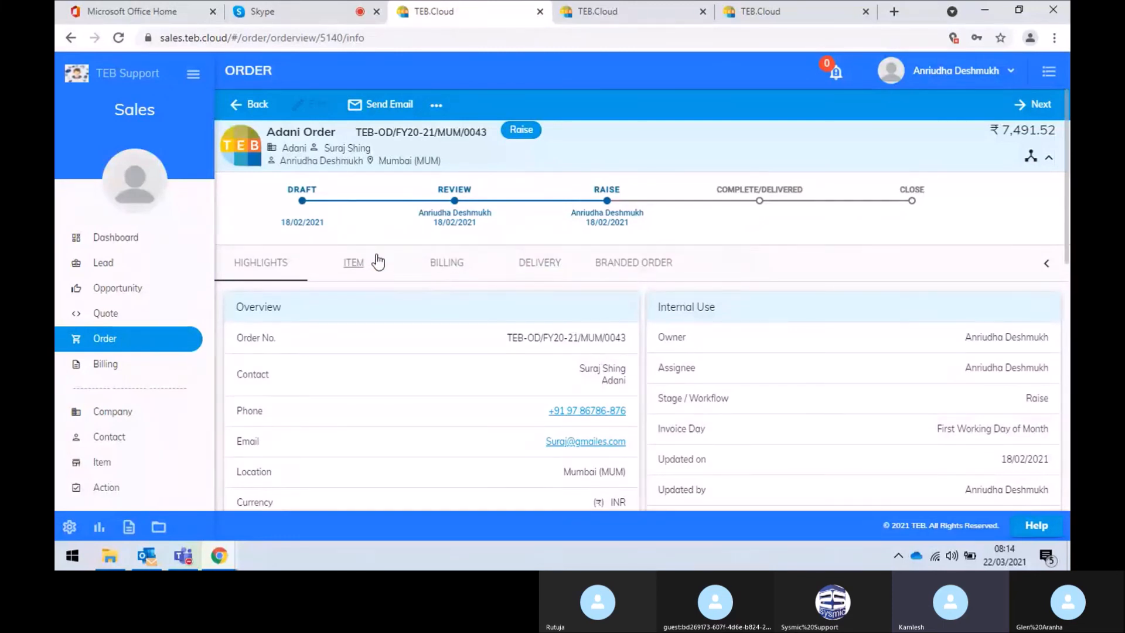
click(360, 263)
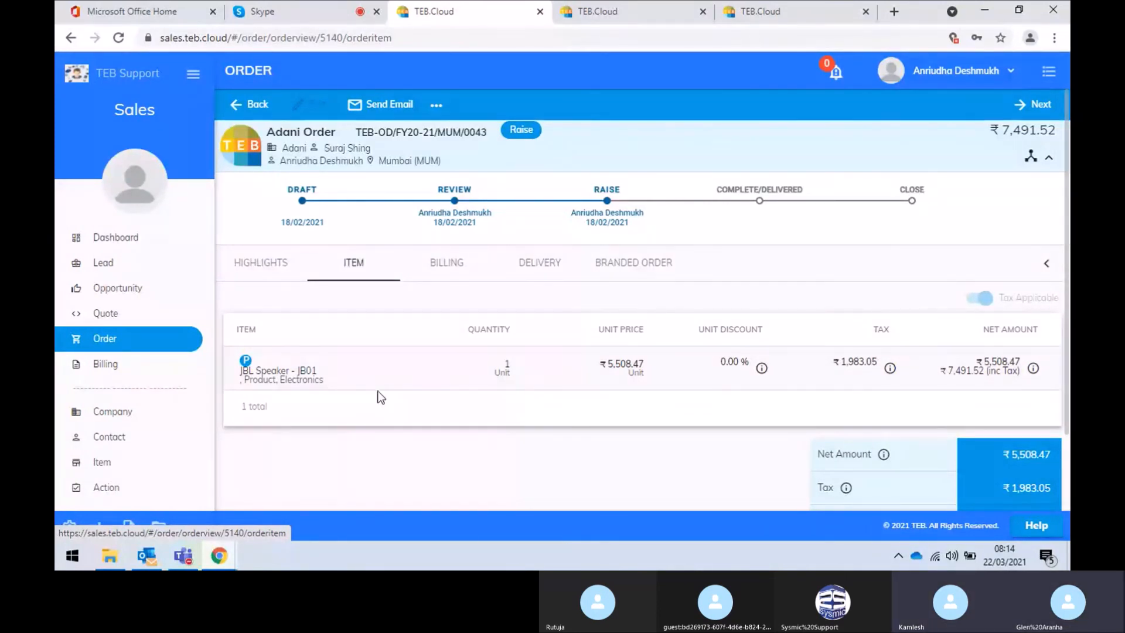
click(252, 104)
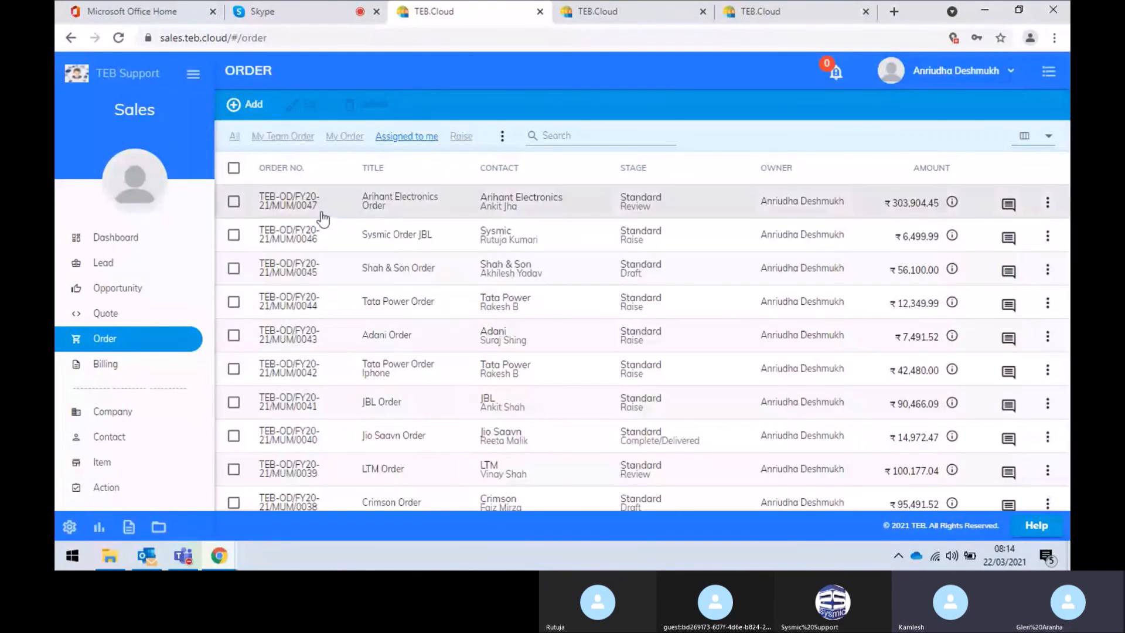
click(368, 212)
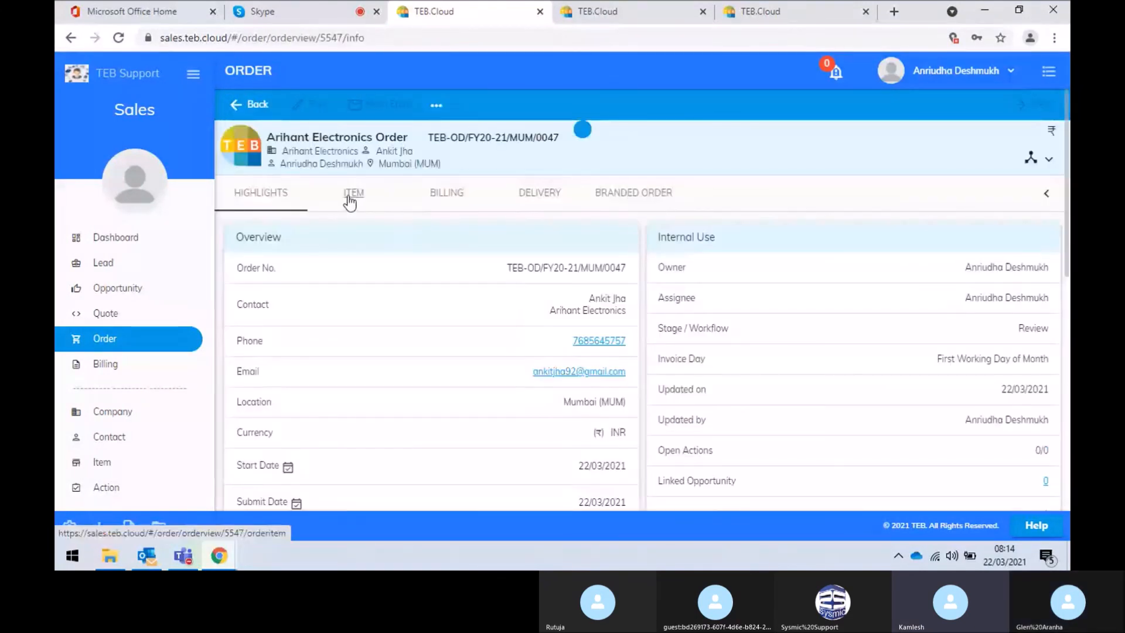
click(350, 199)
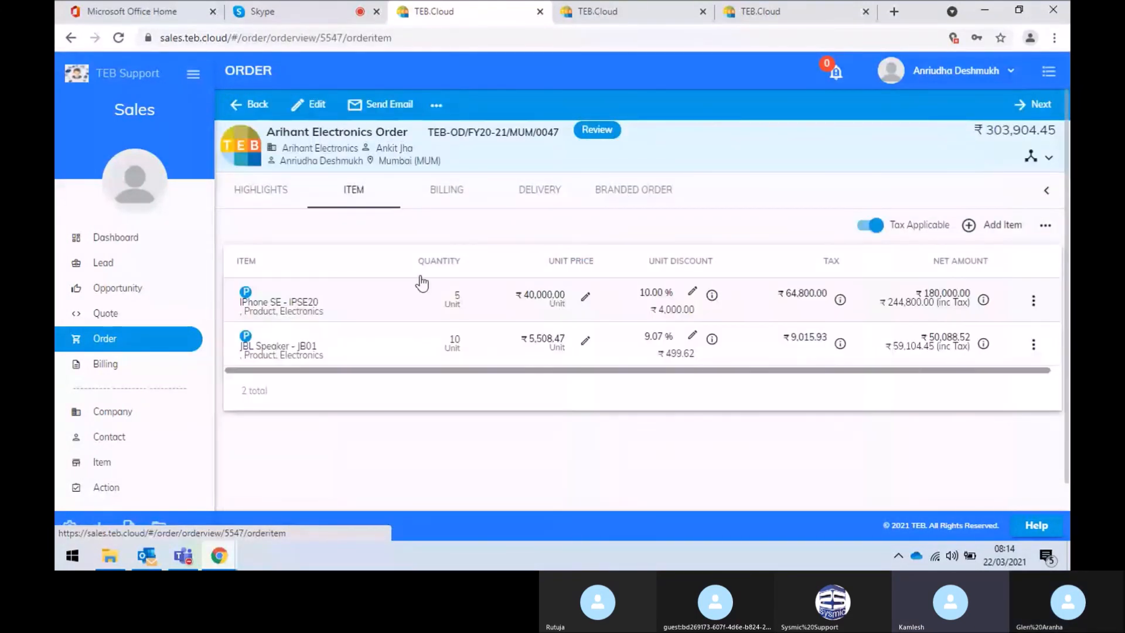
click(1049, 159)
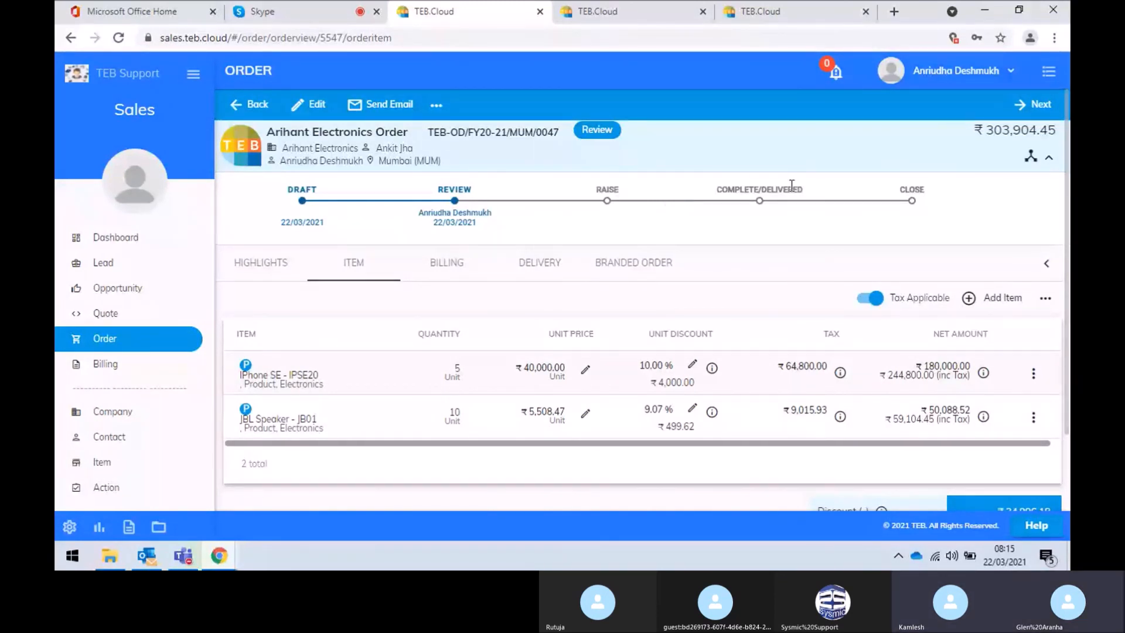
Move the Arihant Electronics Order from Review to Raise, then go to the Billing invoice list
click(1046, 105)
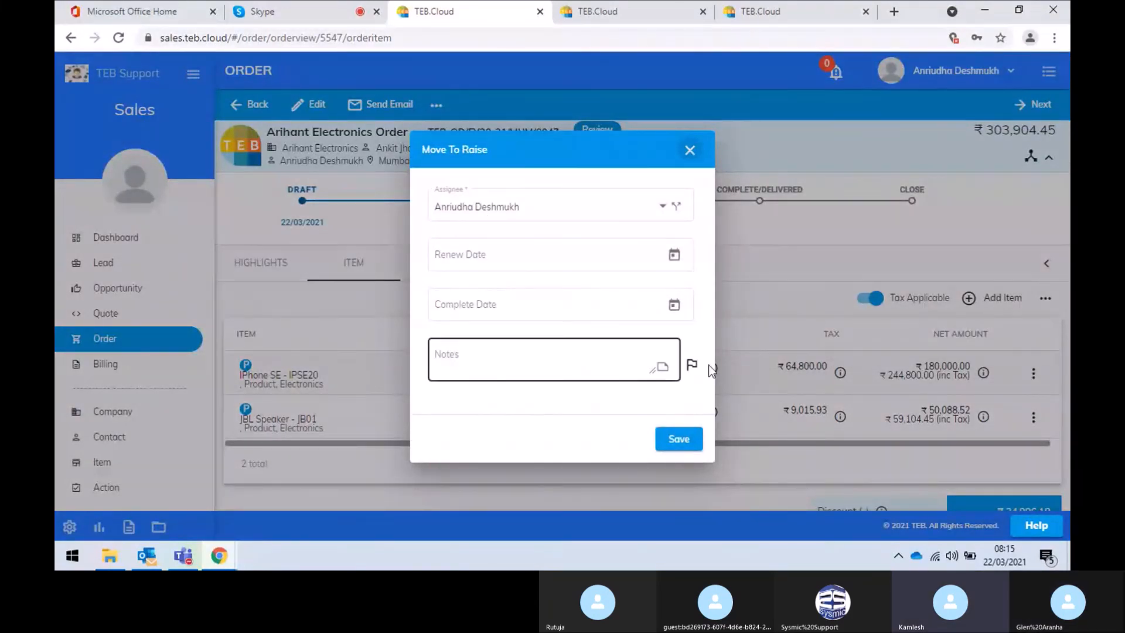
click(686, 442)
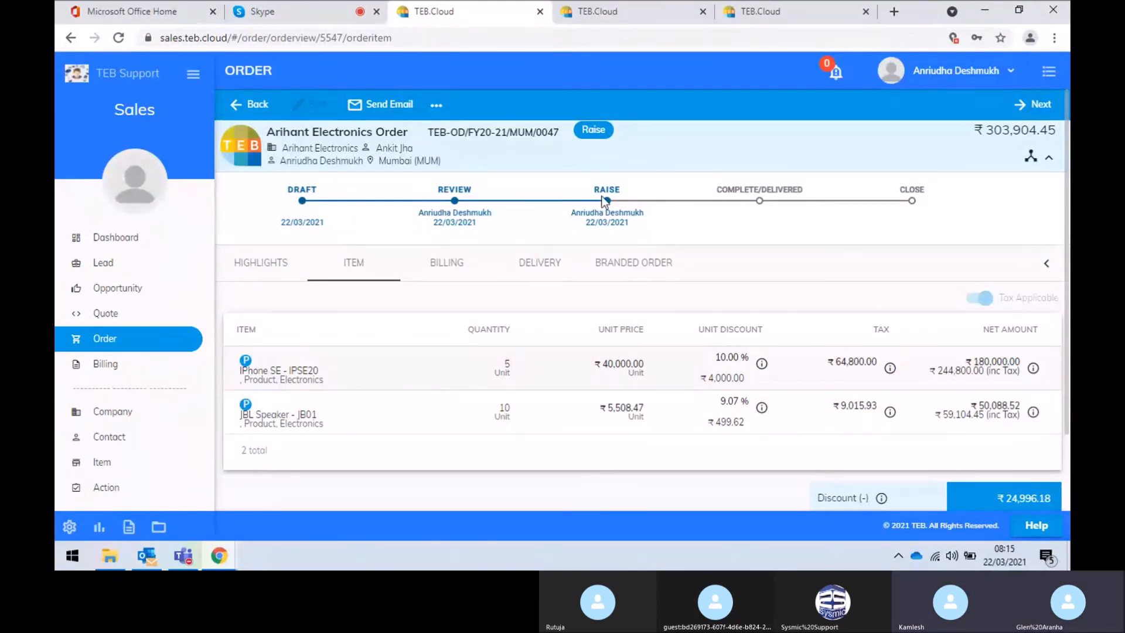
click(105, 364)
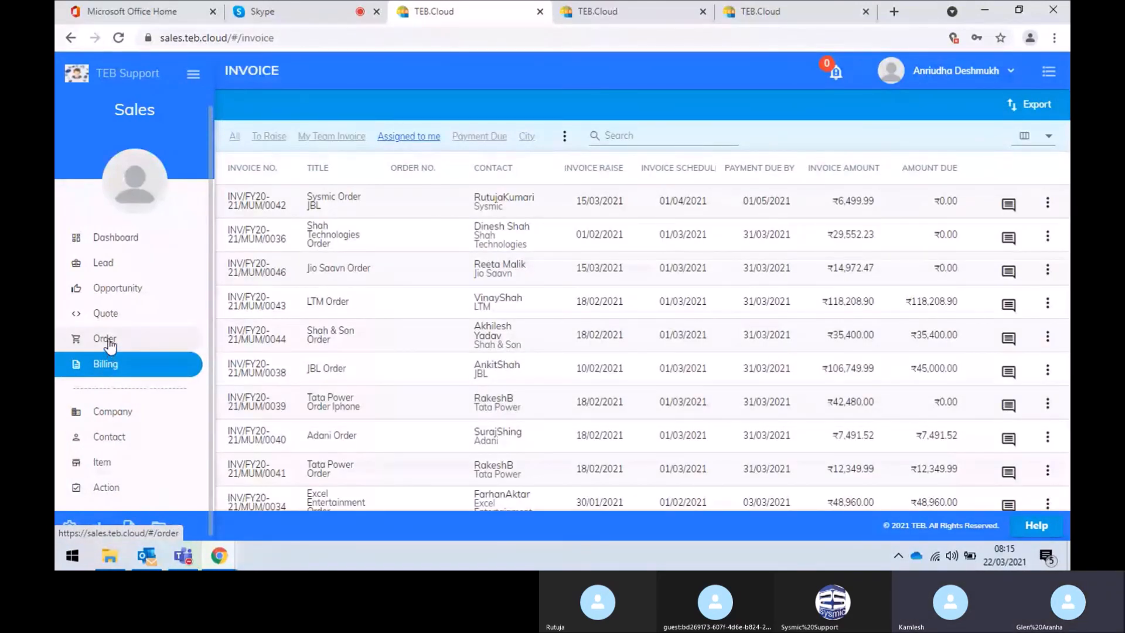
Reopen the Arihant Electronics Order and confirm its highlights show the Raise stage at ₹303,904.45
click(106, 339)
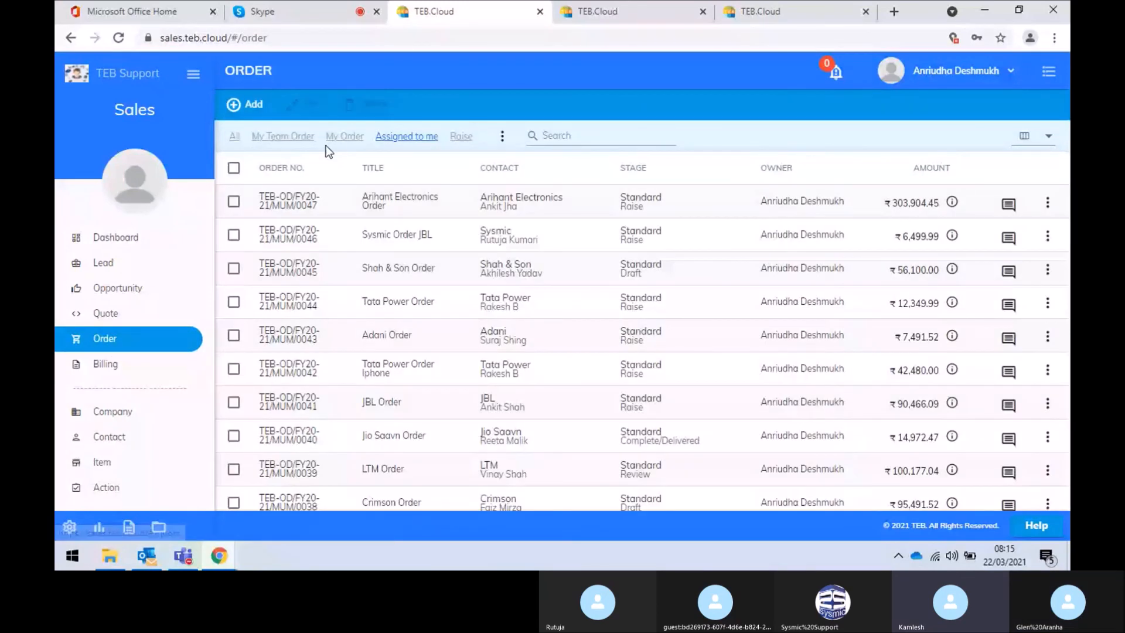
click(374, 206)
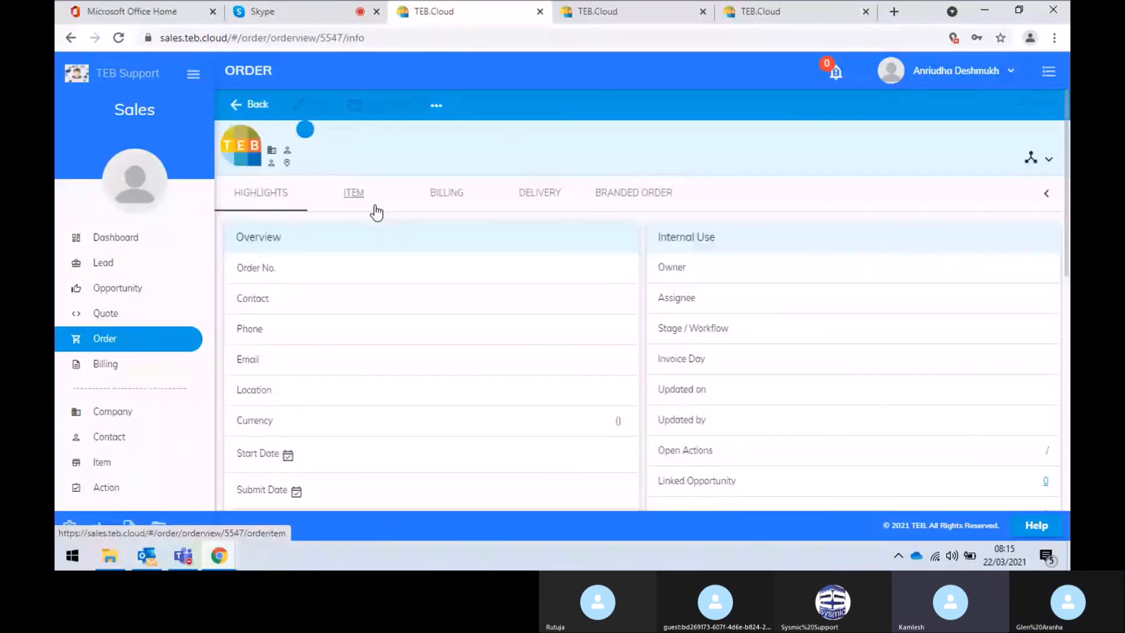
click(435, 104)
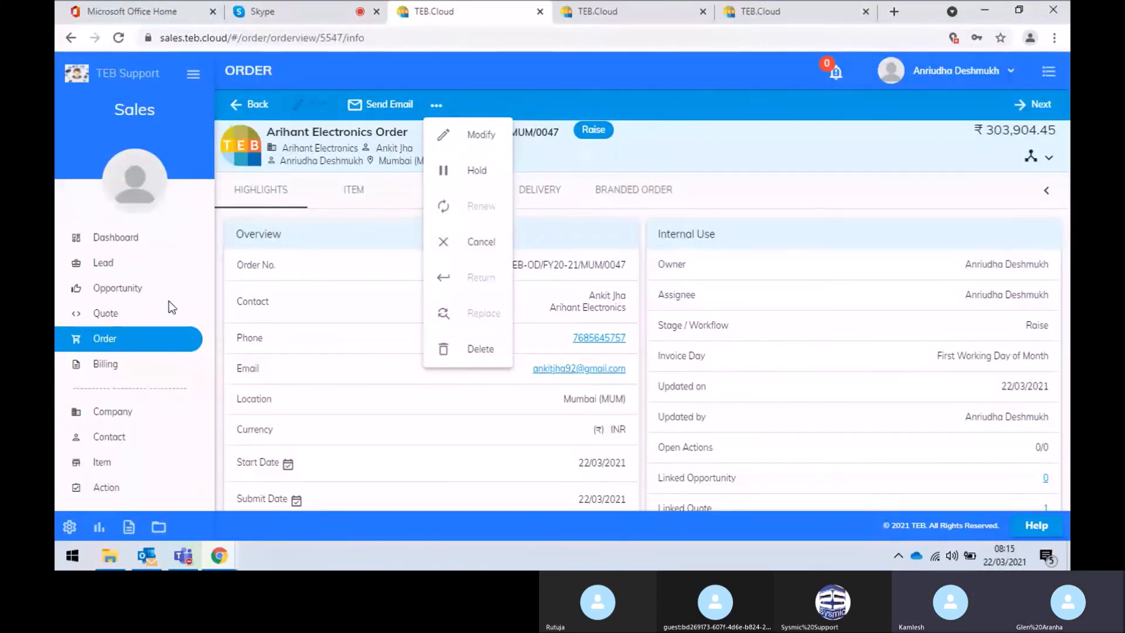
click(102, 373)
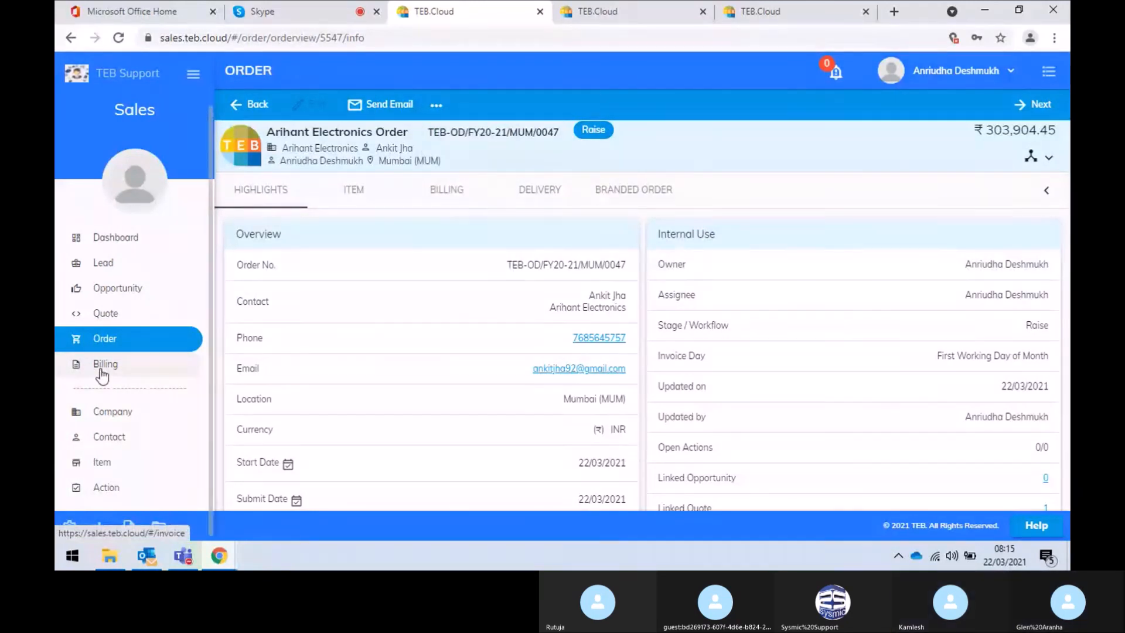
Filter the Billing invoices to To Raise, showing Arihant Electronics, HCL and Jio Saavn orders
click(105, 369)
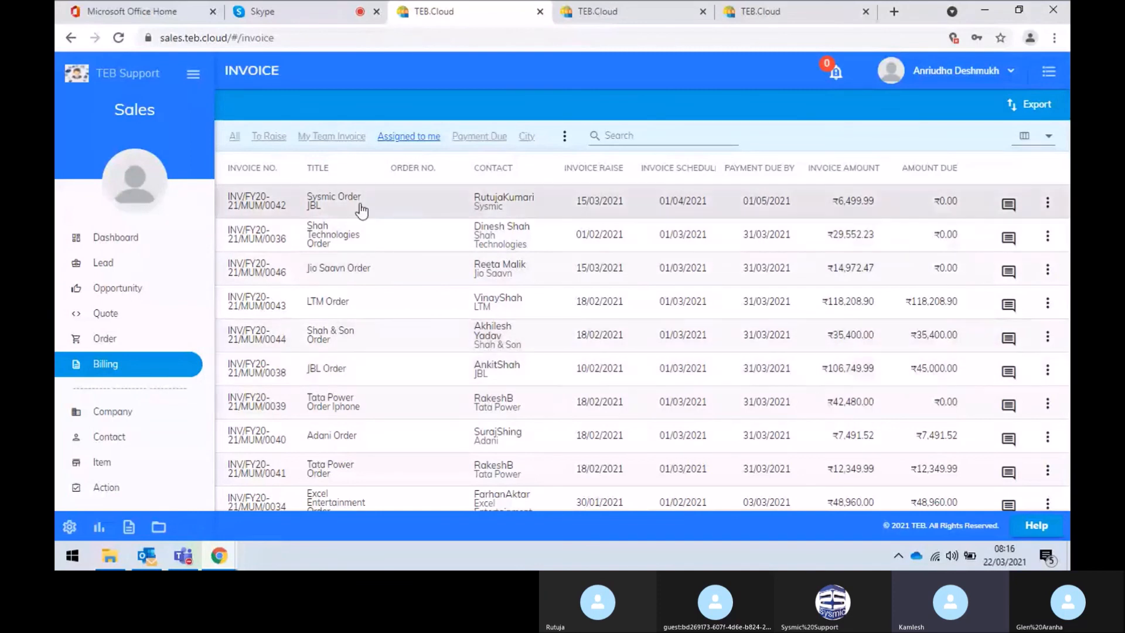
click(267, 138)
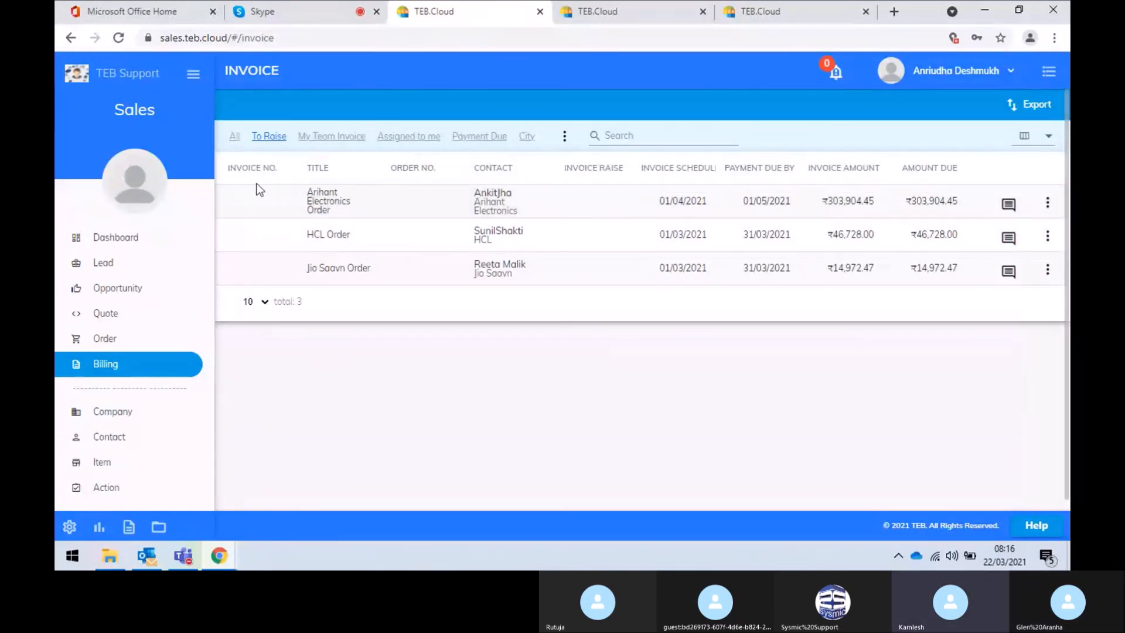
Create the Arihant Electronics invoice draft on the Standard workflow and view its Invoice Template 1 branding
click(368, 204)
click(480, 291)
click(669, 364)
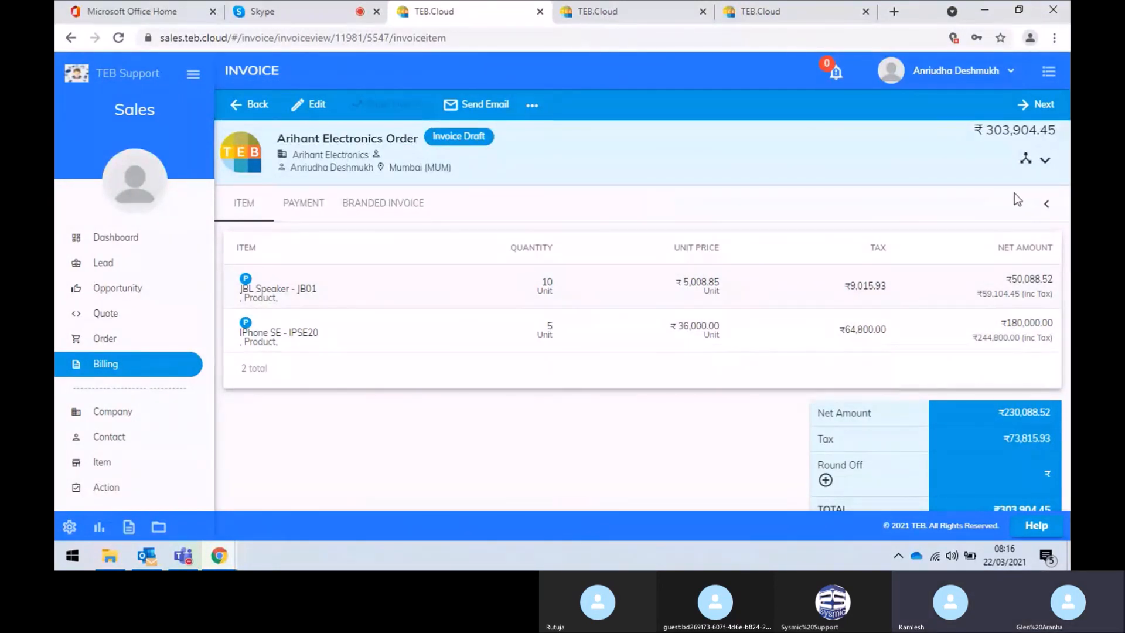
click(1044, 160)
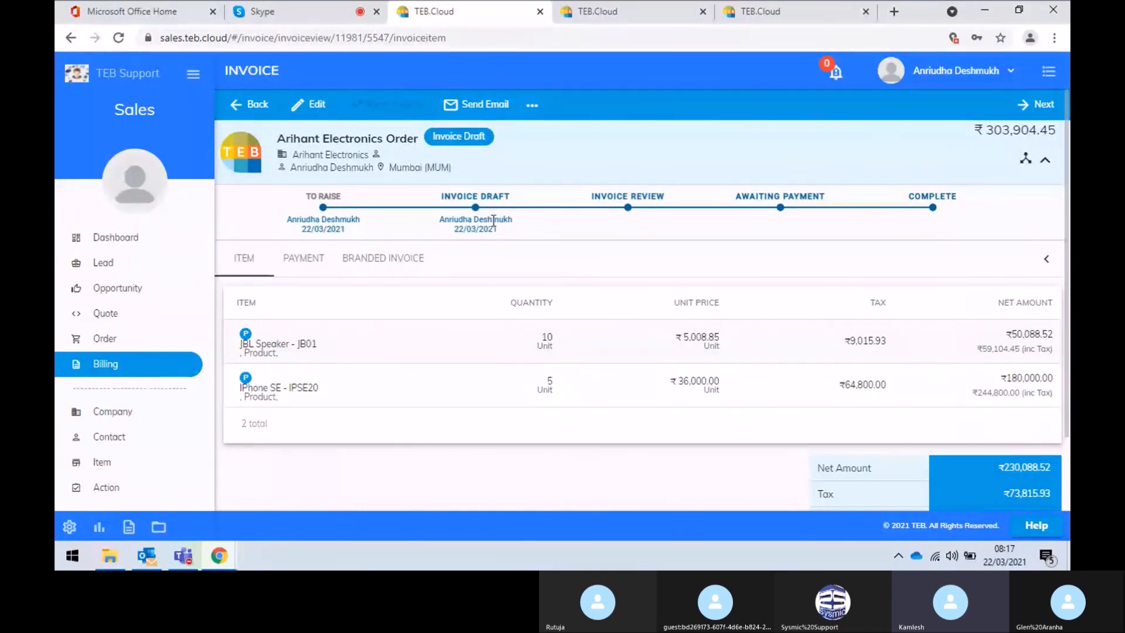
click(417, 263)
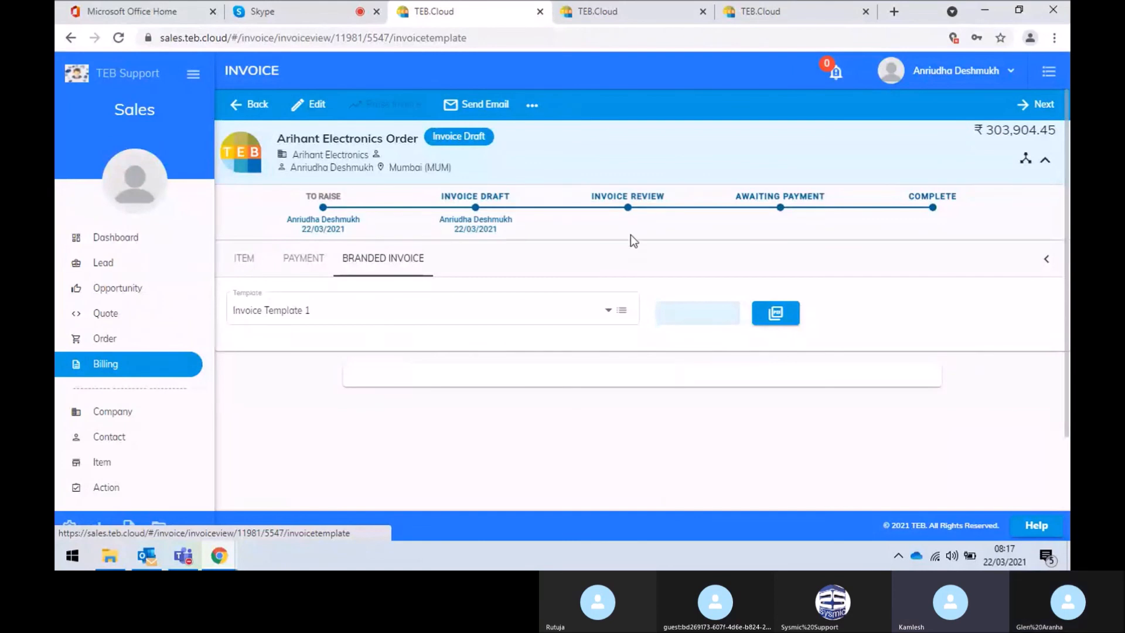
Move the Arihant invoice to Invoice Review with a chosen assignee, dated 22/03/2021
click(1040, 106)
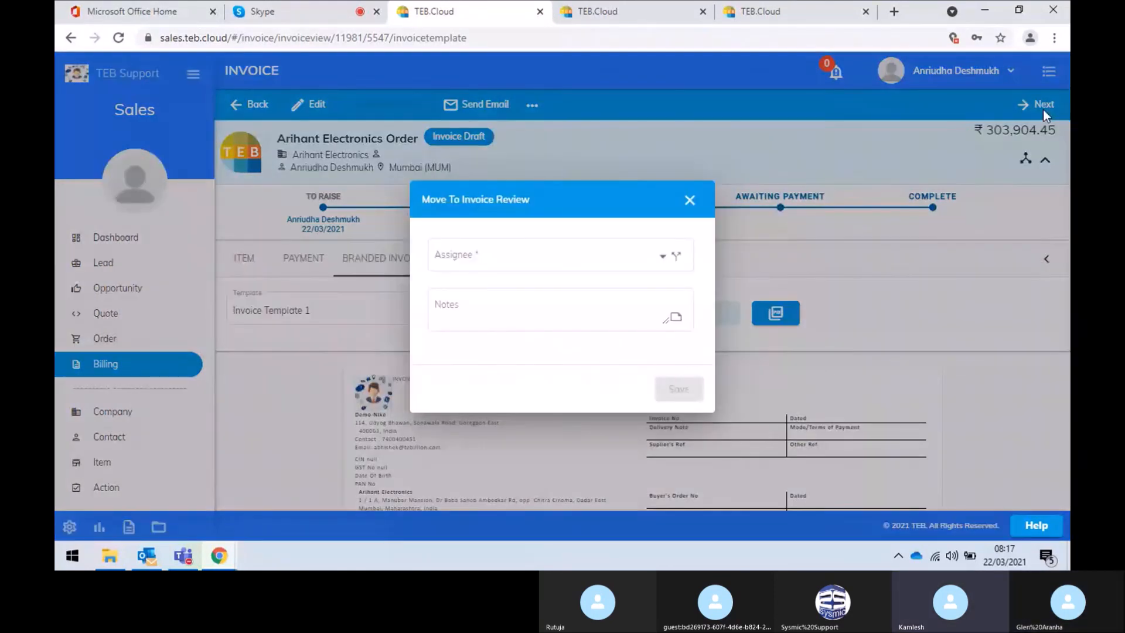
click(655, 261)
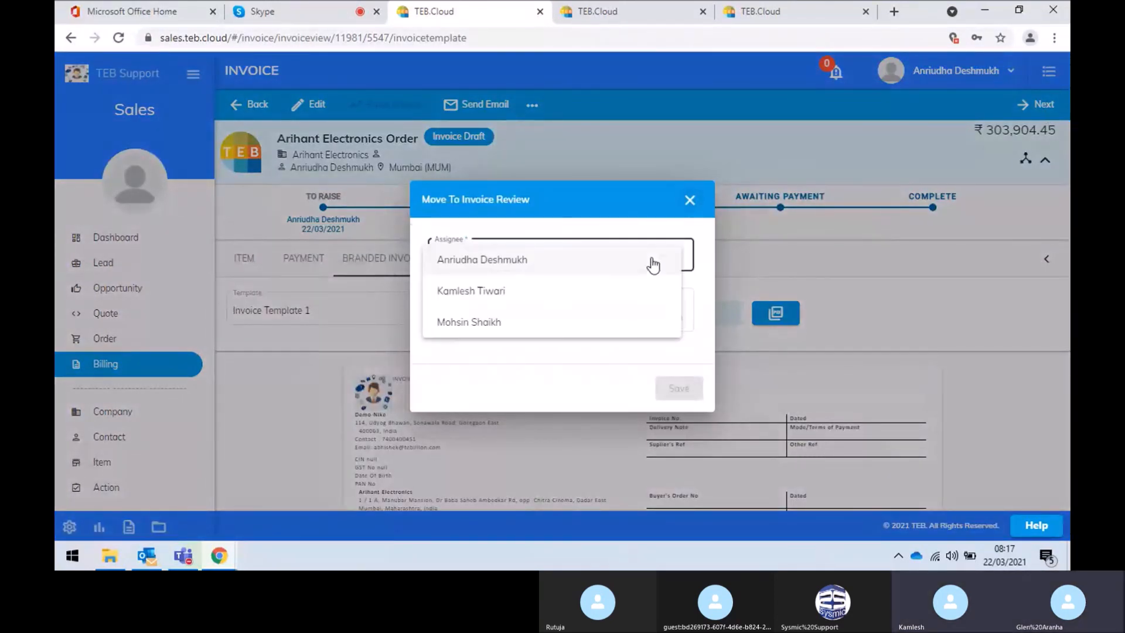
click(654, 265)
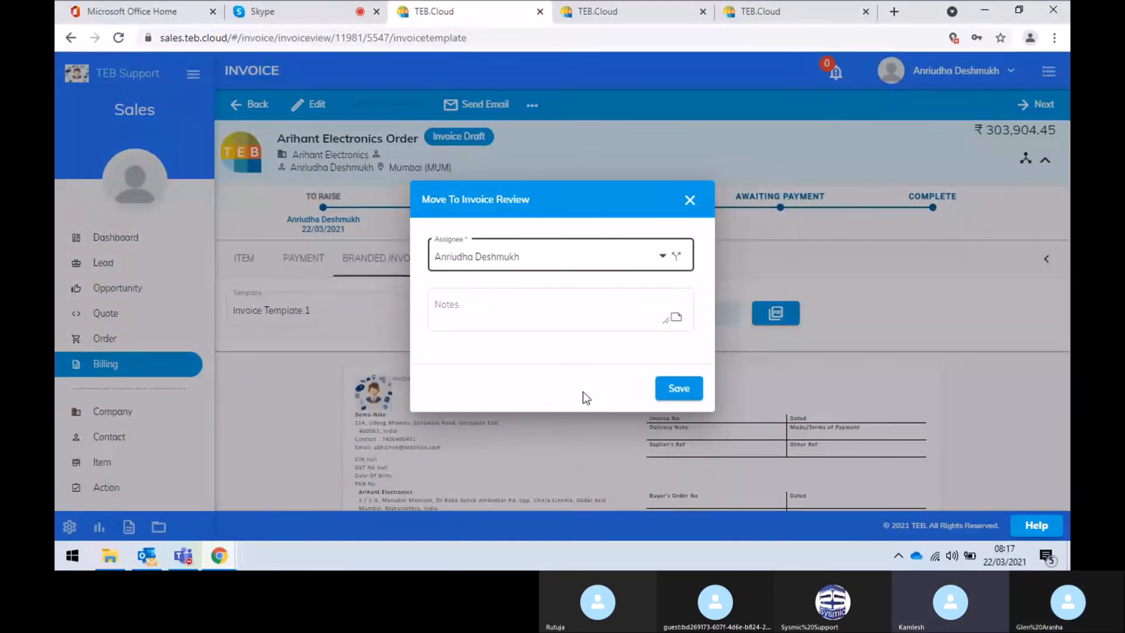
click(680, 388)
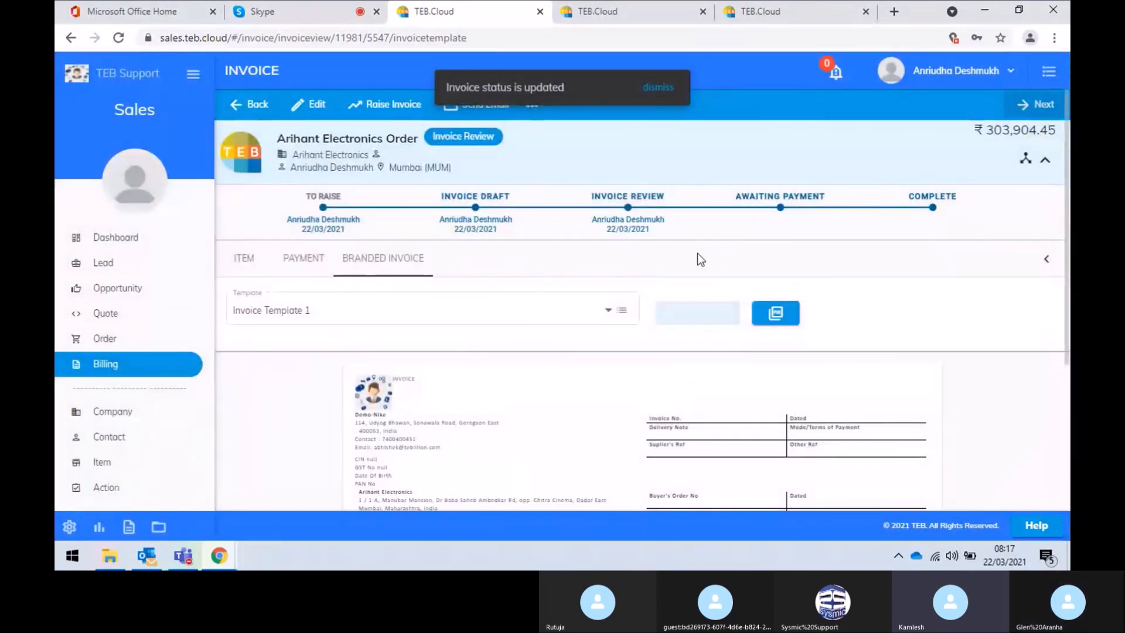
scroll(398, 399, down, 4)
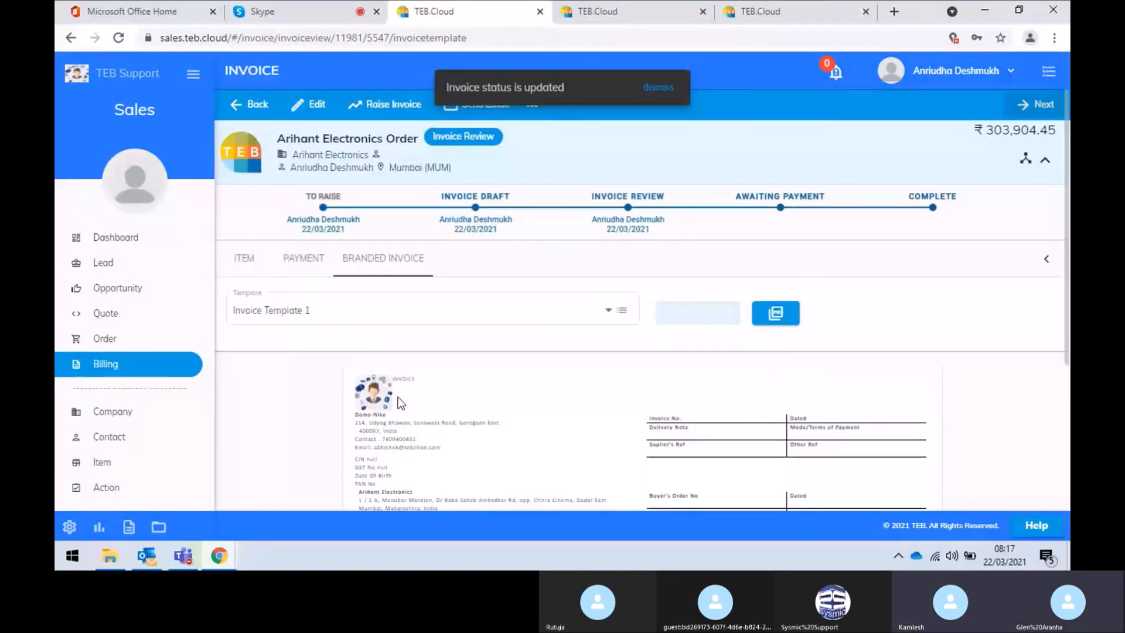
scroll(399, 396, down, 3)
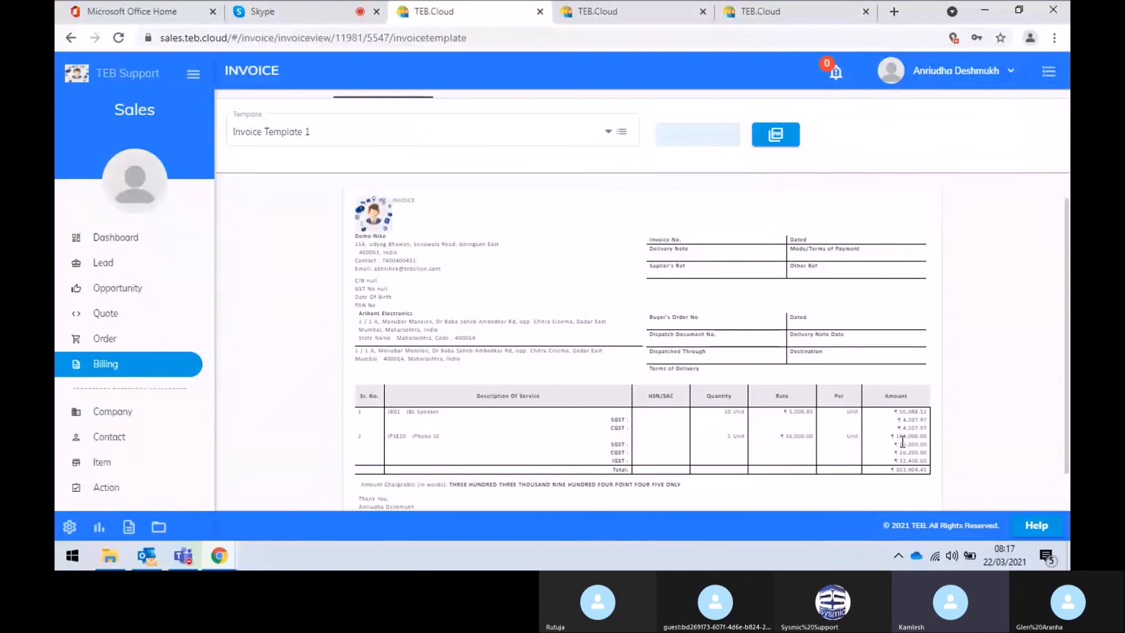
scroll(486, 331, up, 3)
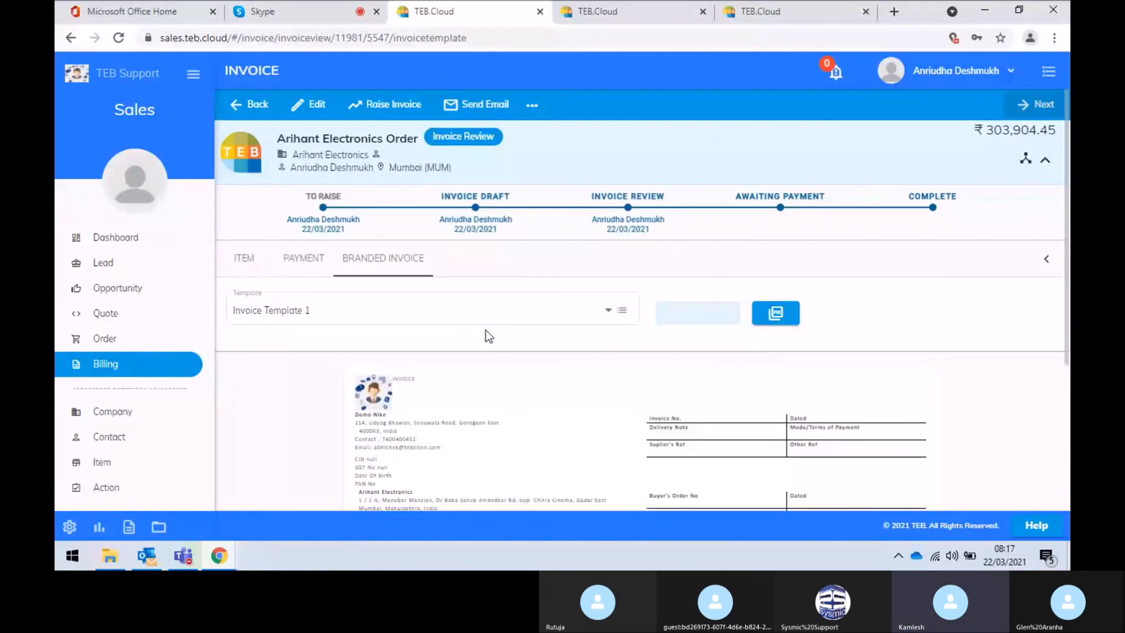
scroll(487, 330, down, 1)
click(406, 243)
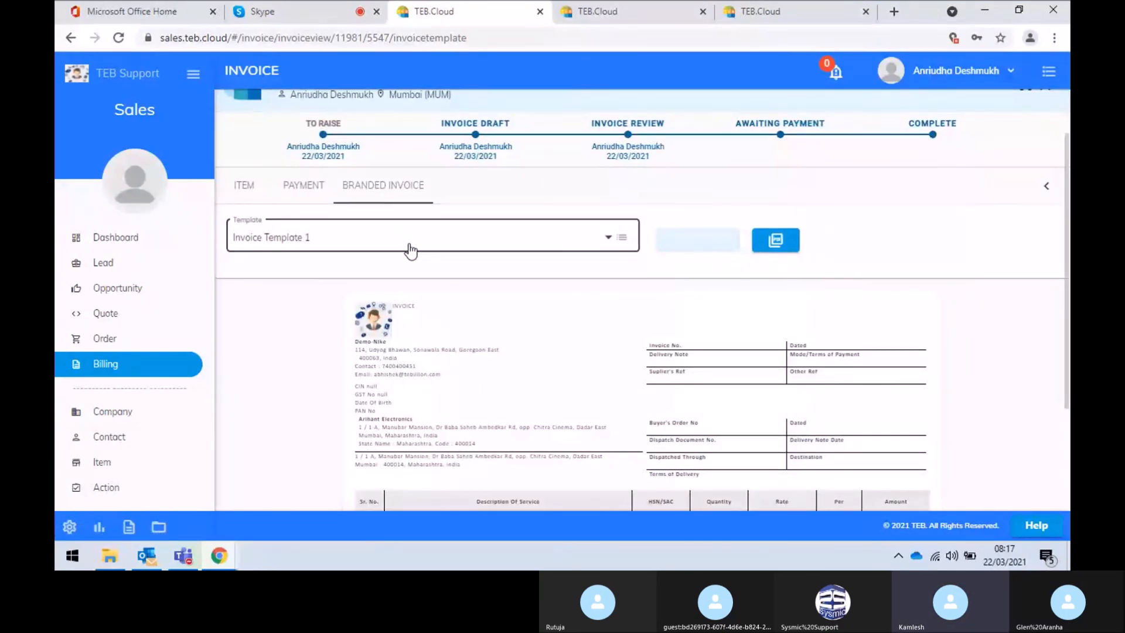
click(556, 193)
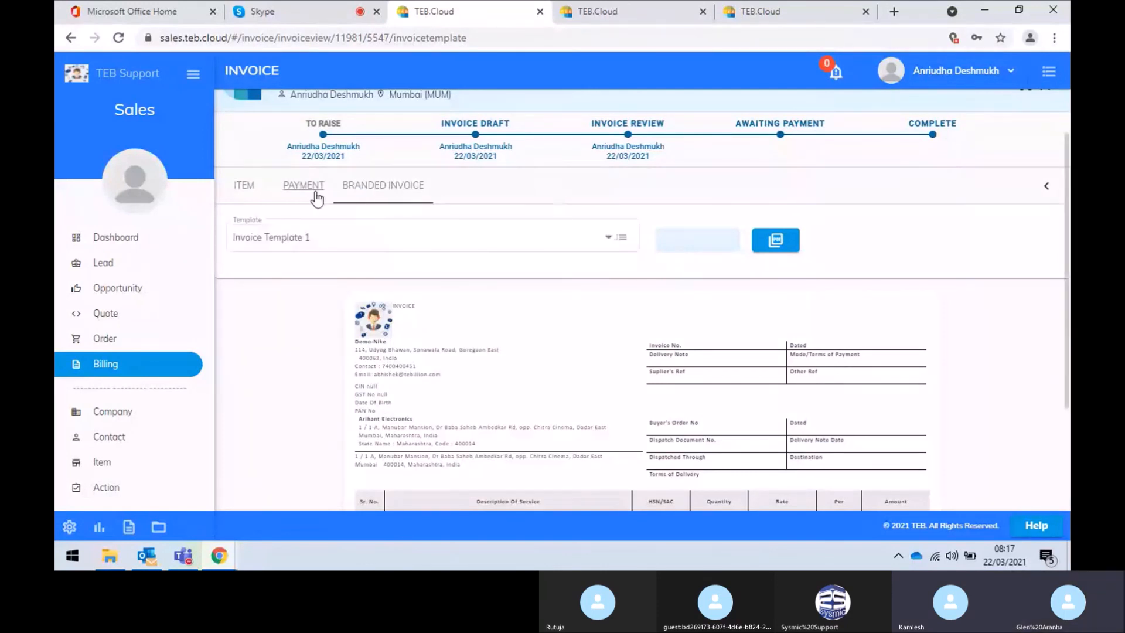
click(304, 188)
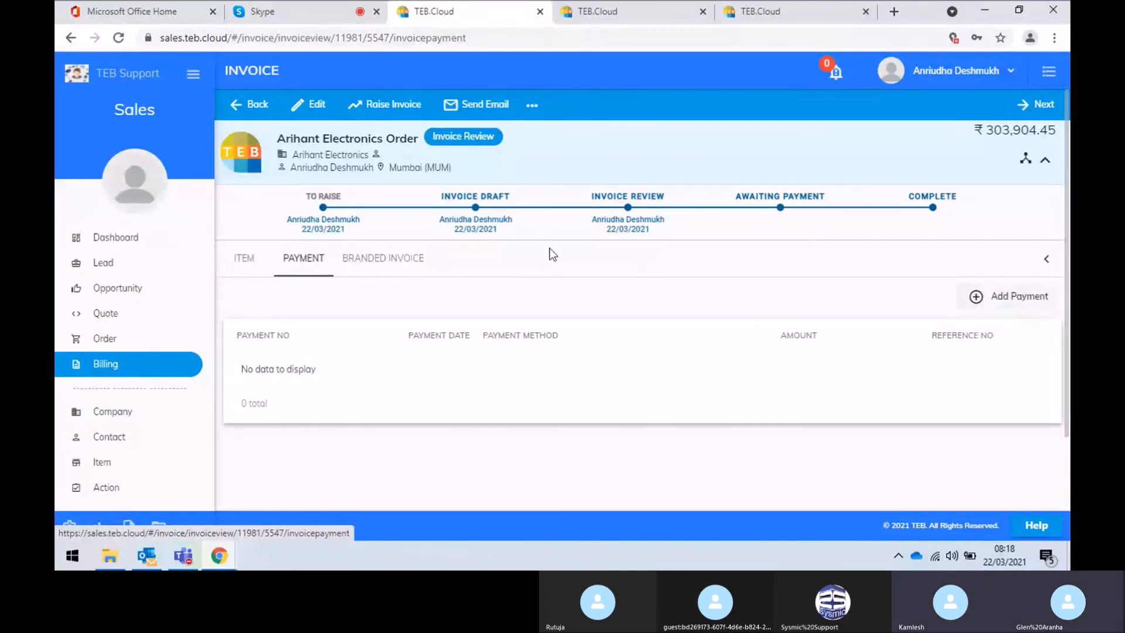
click(392, 258)
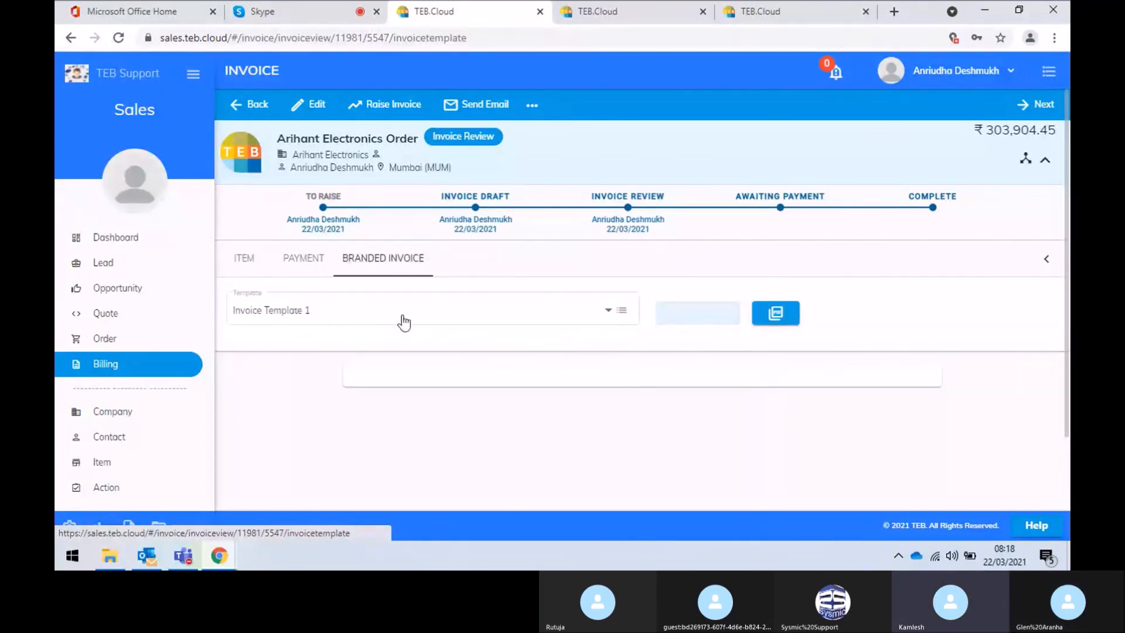
scroll(400, 381, down, 2)
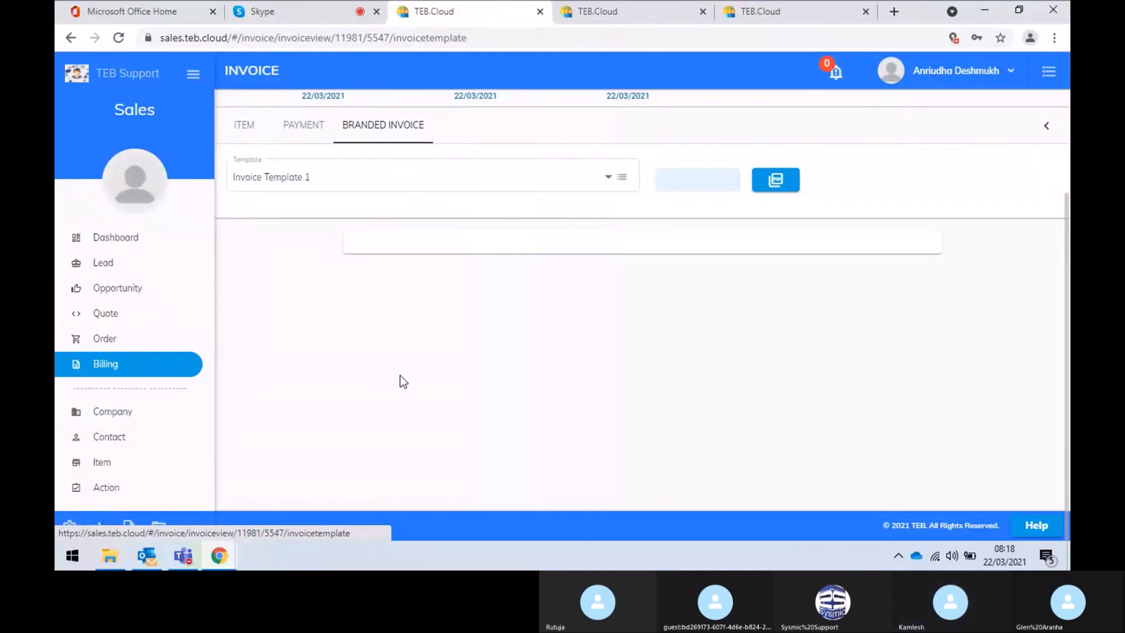
scroll(401, 375, up, 2)
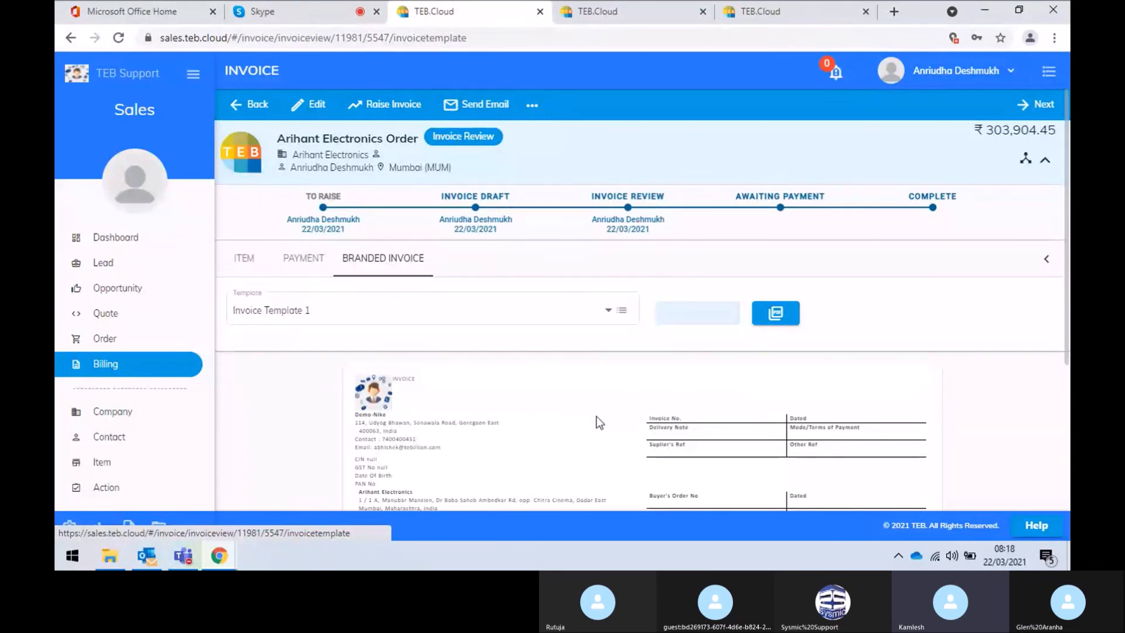
scroll(598, 422, down, 1)
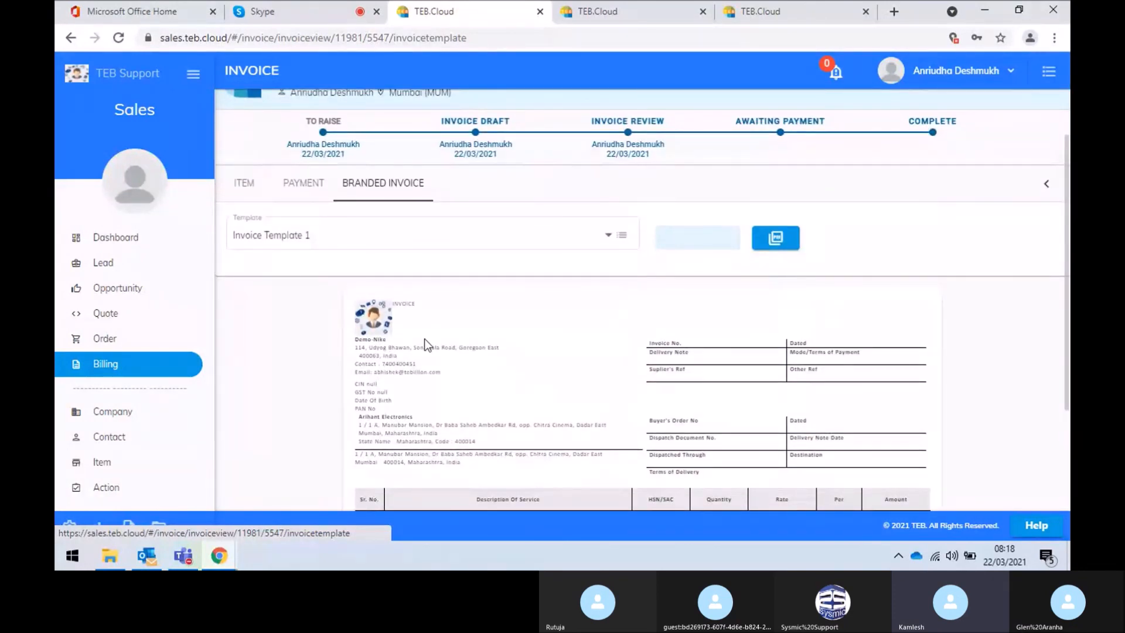
scroll(425, 338, down, 1)
scroll(764, 361, down, 3)
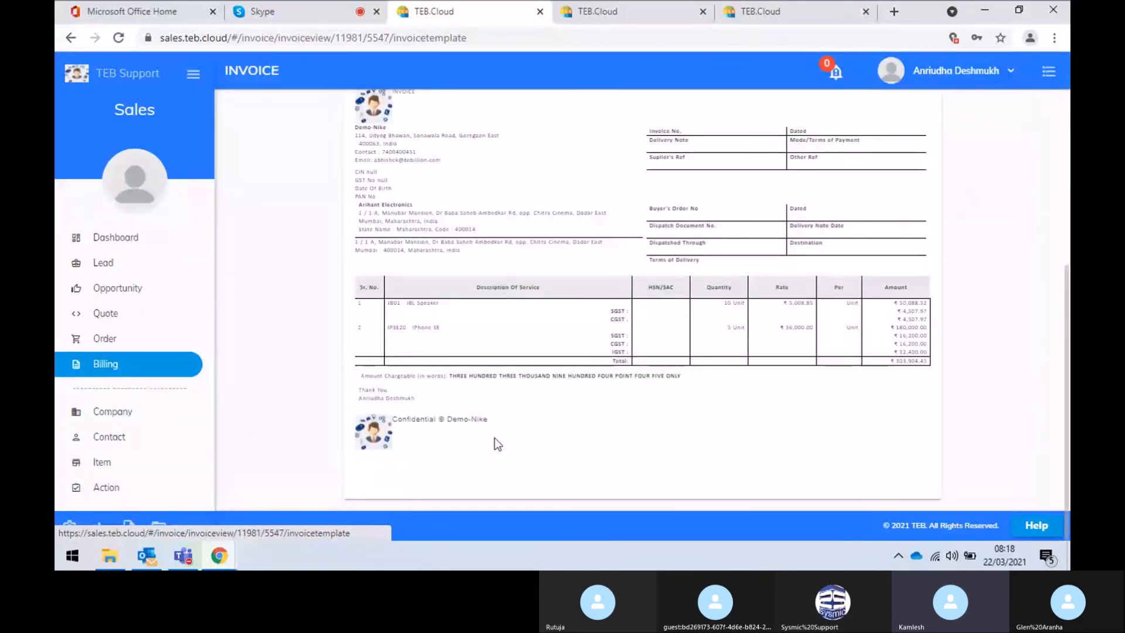
scroll(494, 438, up, 5)
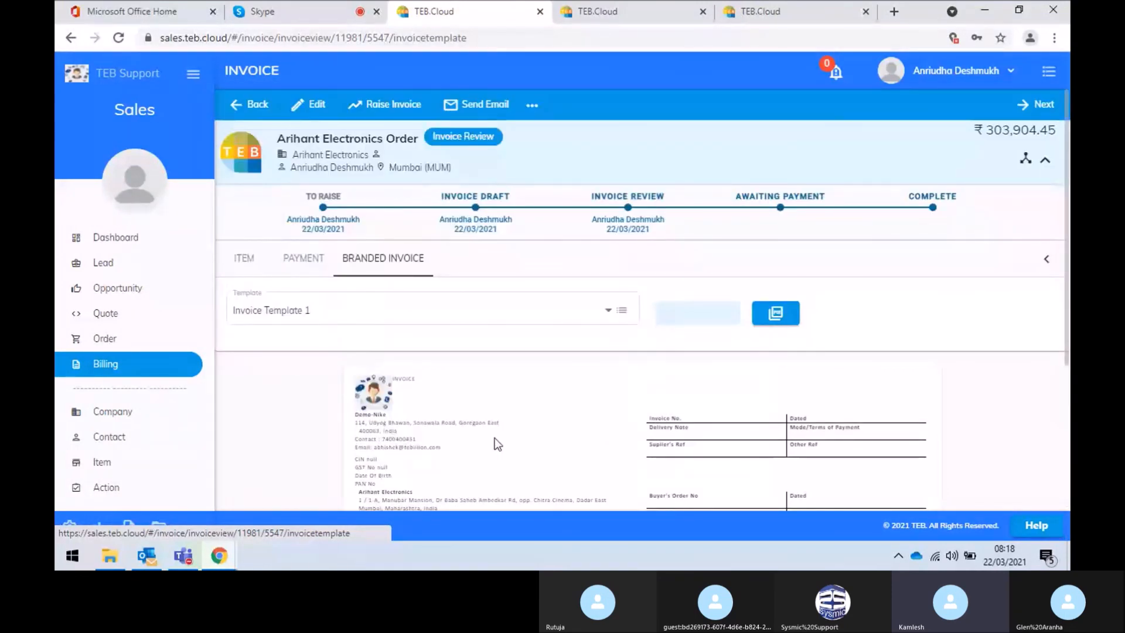
Raise the Arihant invoice as number INV/FY20-21/MUM/0043 with raise date 22/03/2021
click(382, 109)
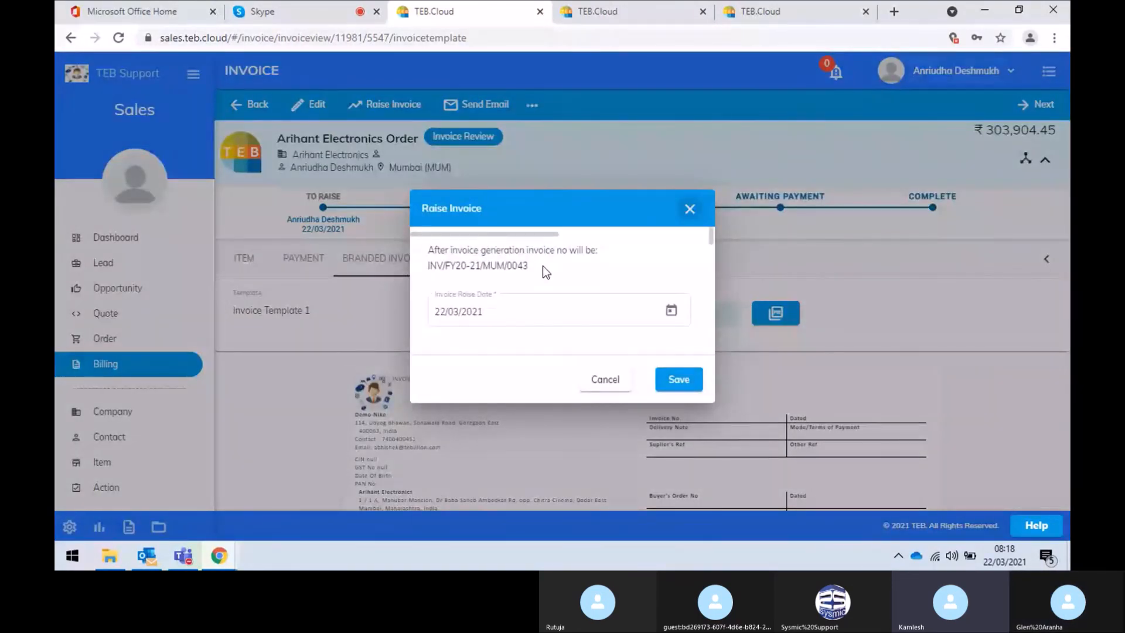
drag(528, 267, 521, 267)
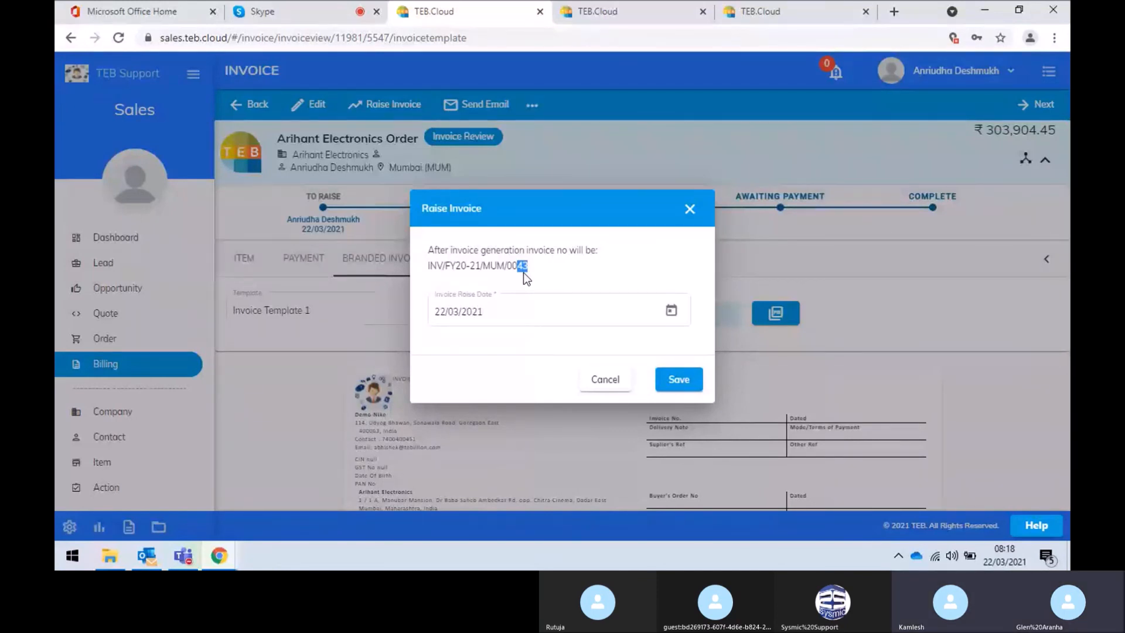
click(518, 314)
click(683, 382)
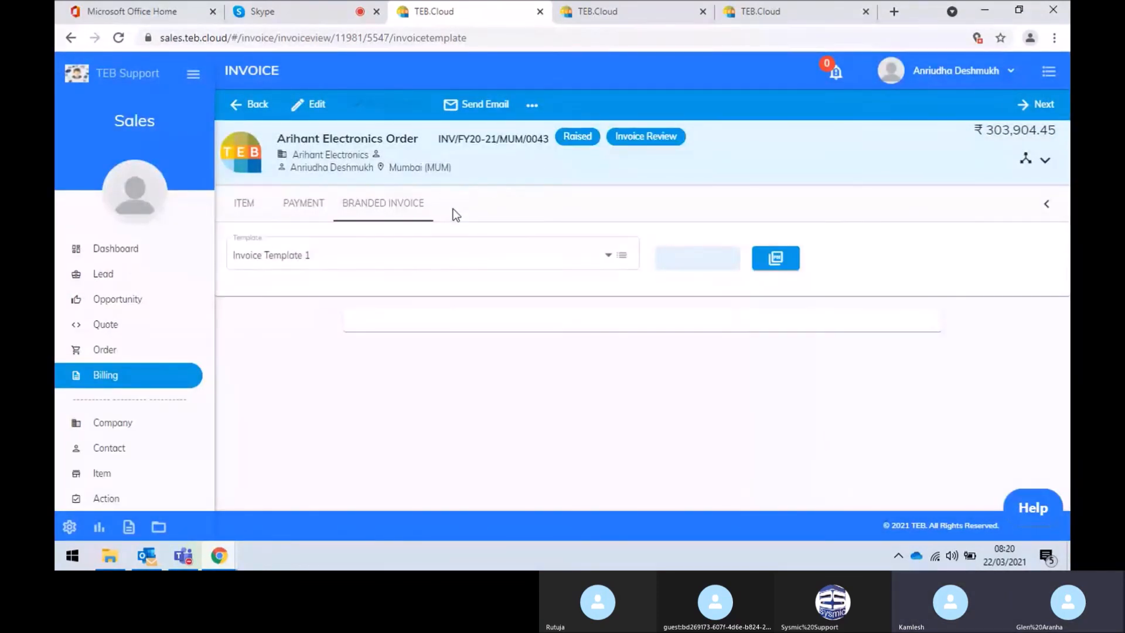
Check the branded invoice shows INV/FY20-21/MUM/0043 dated 22/03/2021, then expand the status timeline
click(316, 205)
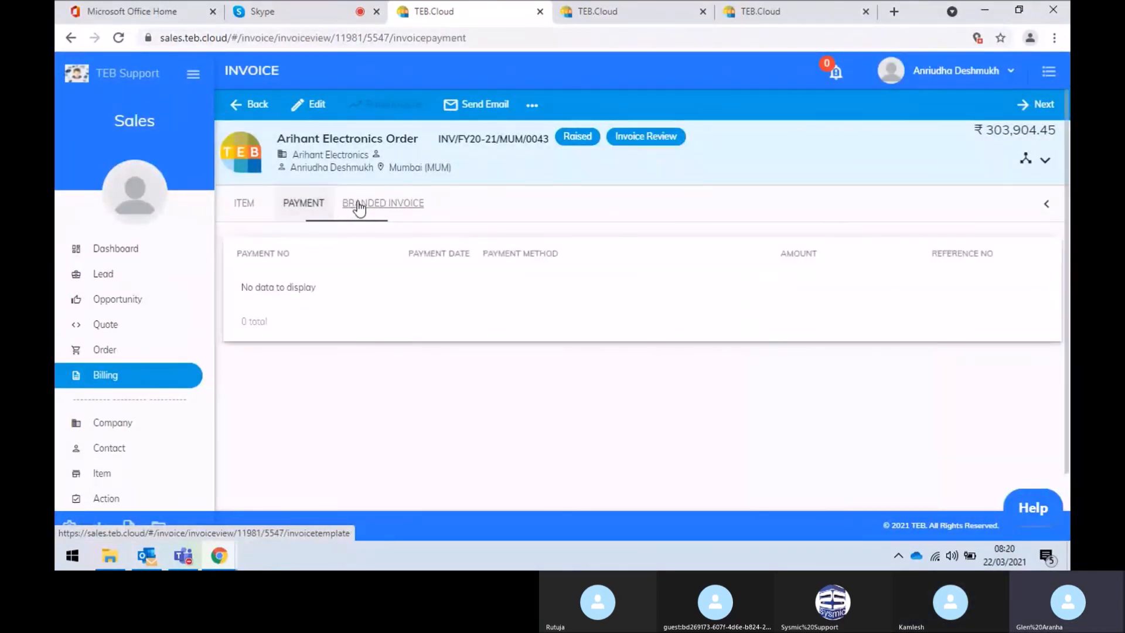
click(359, 206)
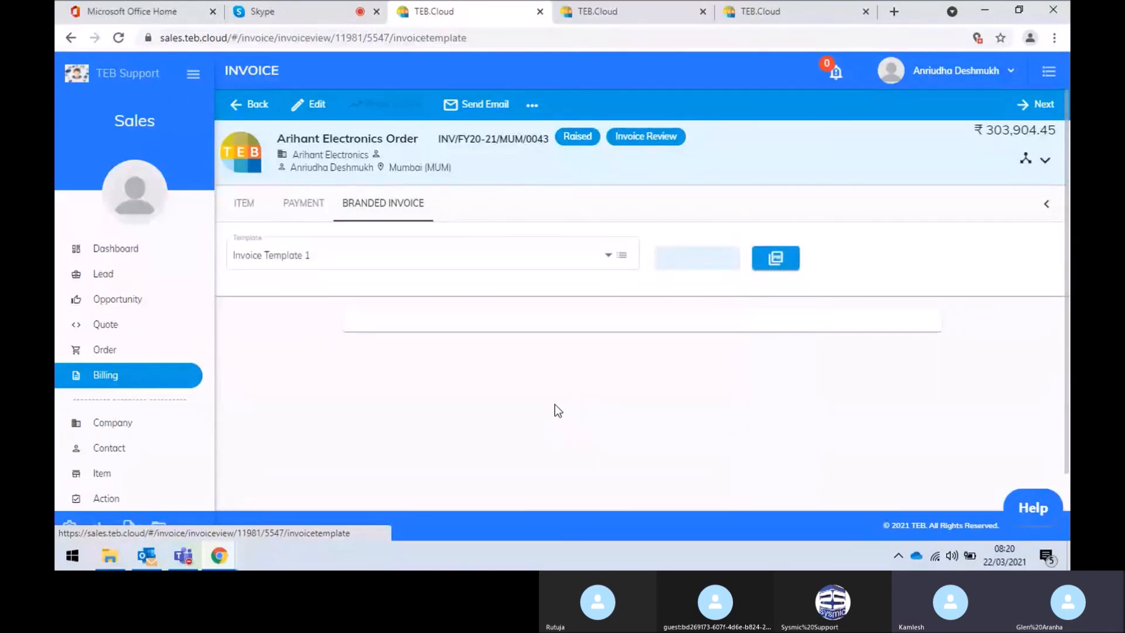
scroll(509, 387, down, 2)
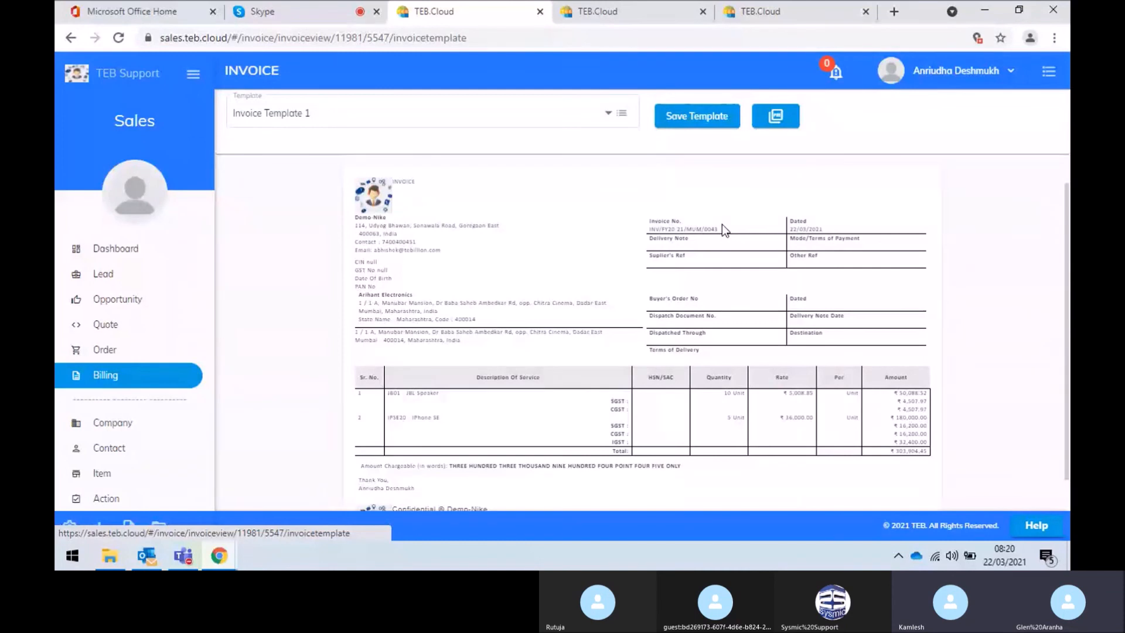
drag(649, 229, 686, 227)
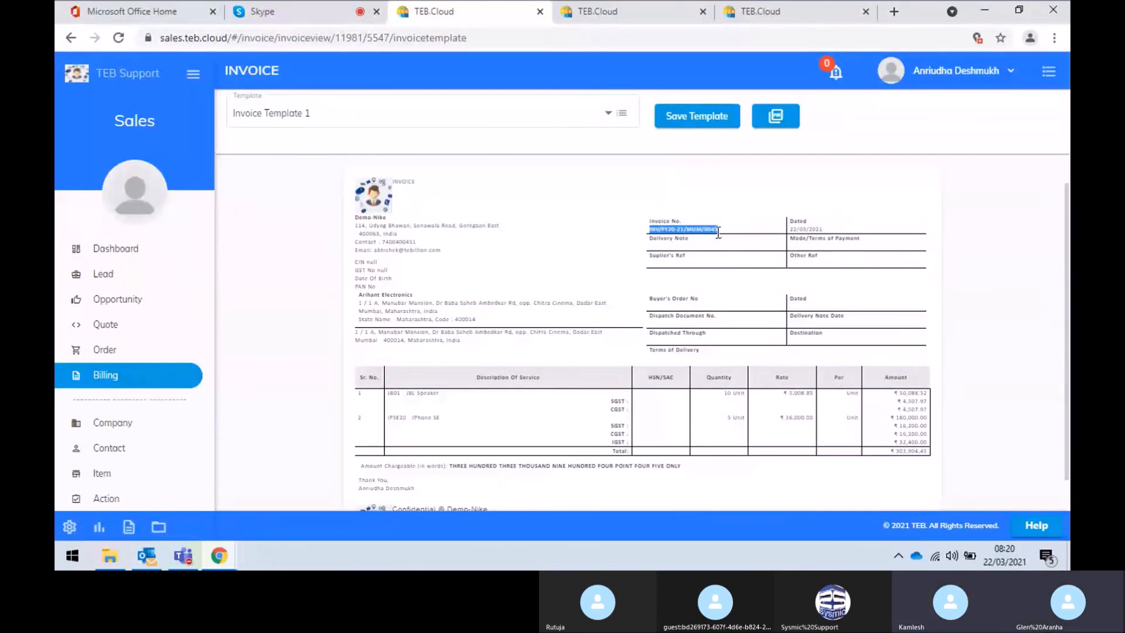
drag(828, 231, 651, 232)
scroll(652, 237, up, 3)
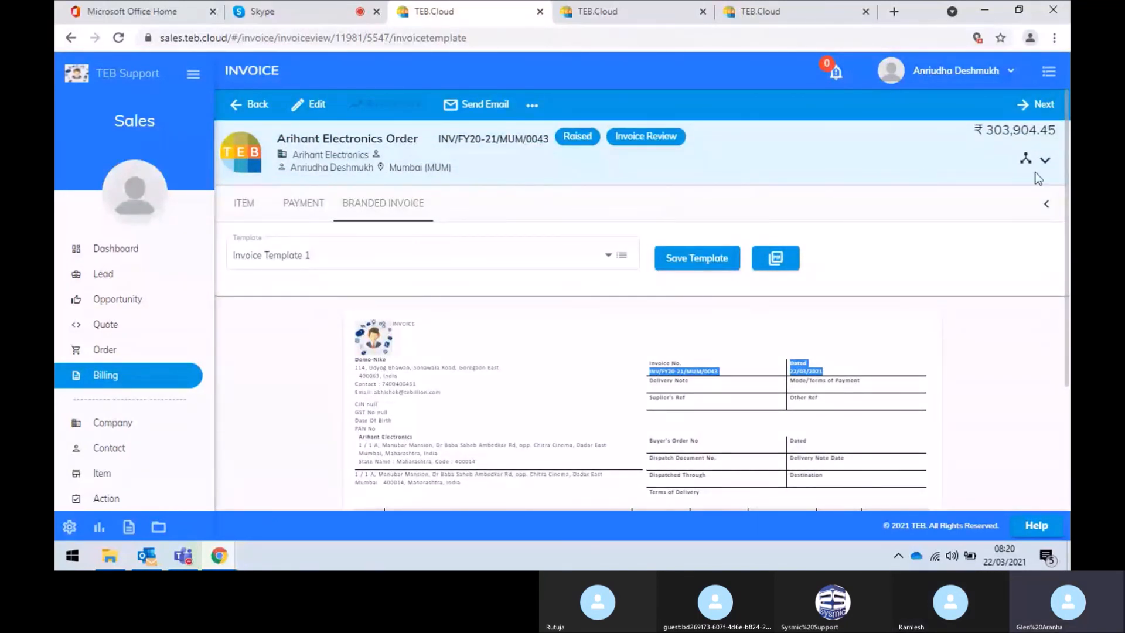
click(1044, 159)
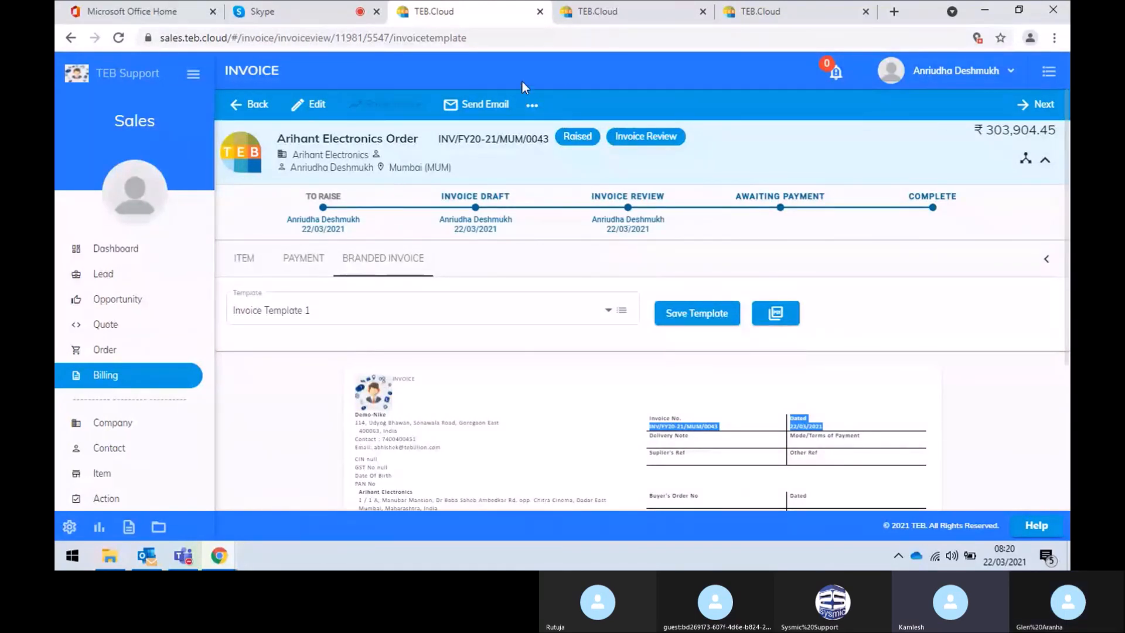
Discard the open invoice email draft and save Invoice Template 1 for the Arihant Electronics invoice
click(498, 104)
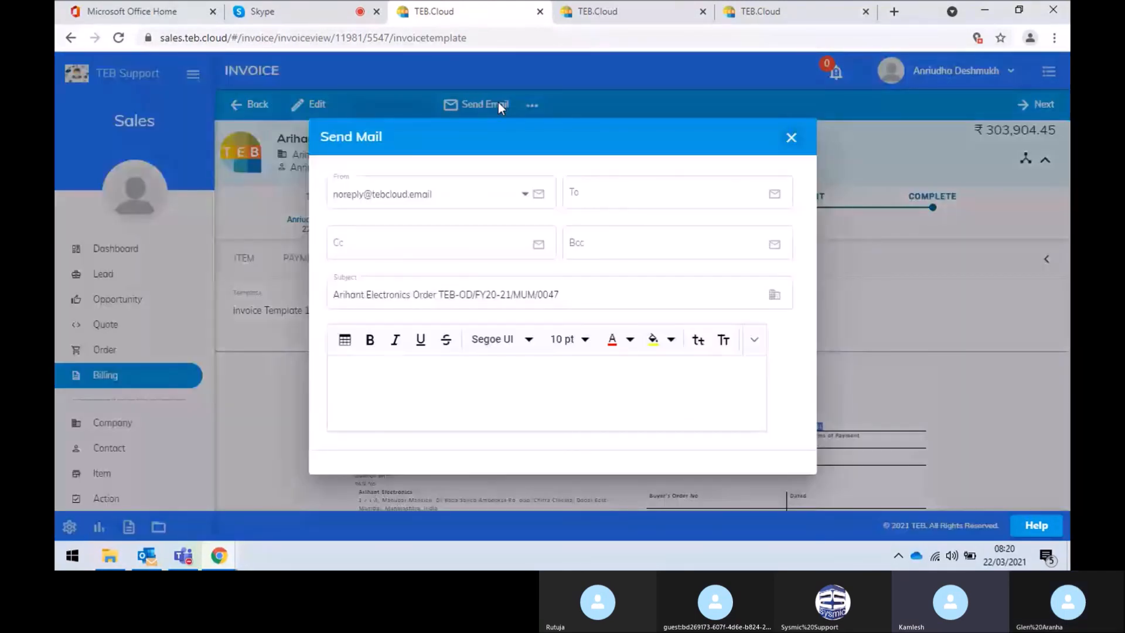
click(793, 126)
click(530, 309)
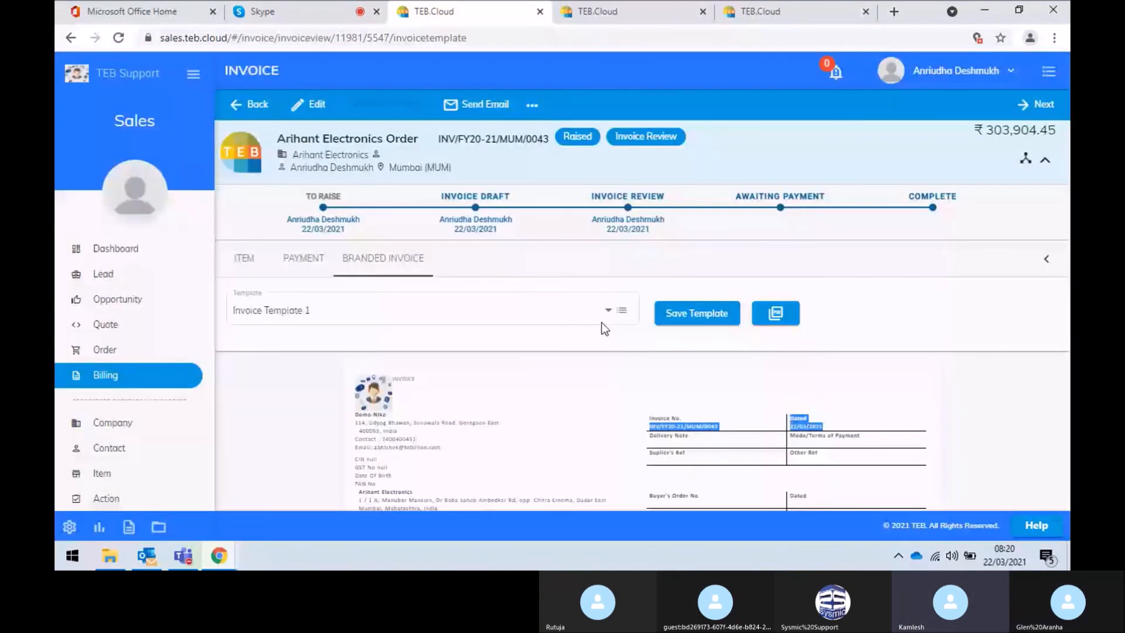
click(686, 319)
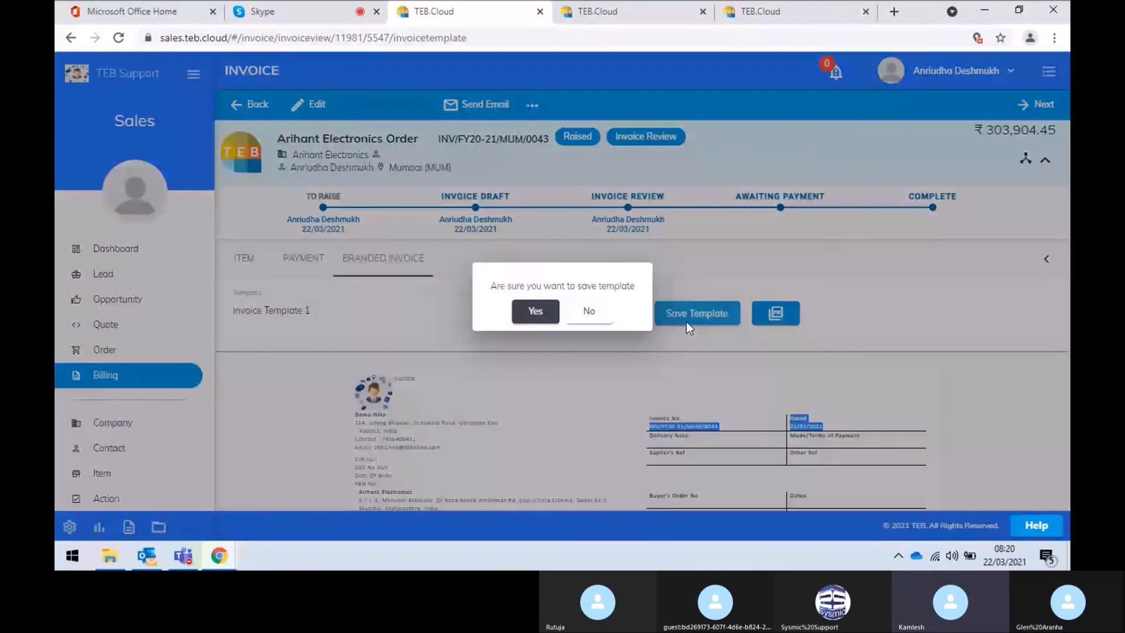
click(536, 311)
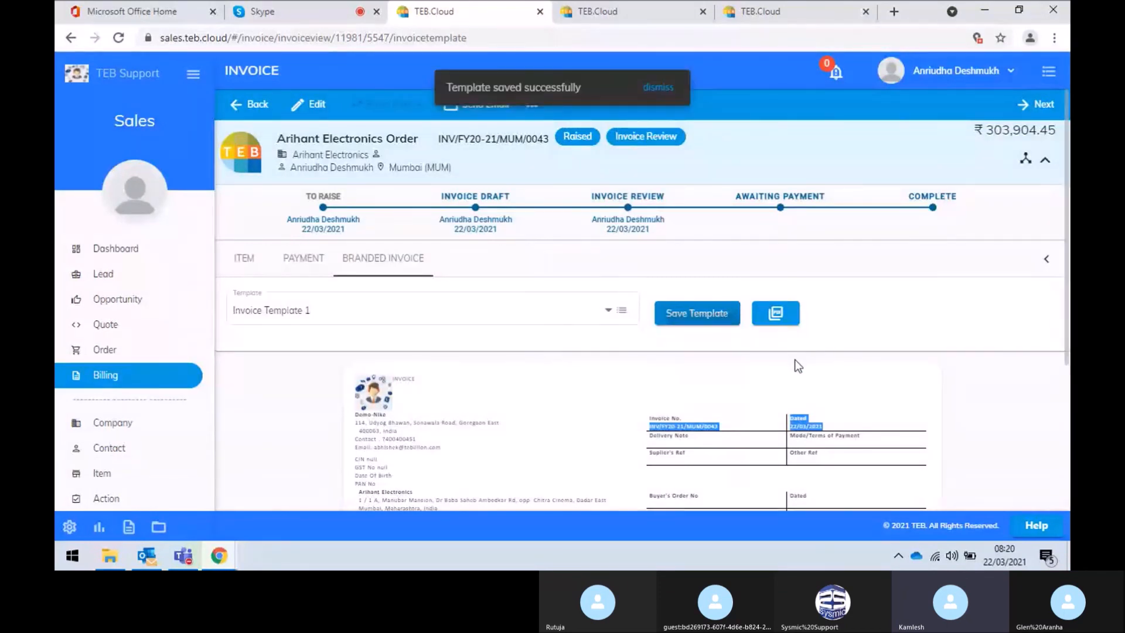
Download the branded Arihant Electronics invoice as a PDF
click(785, 319)
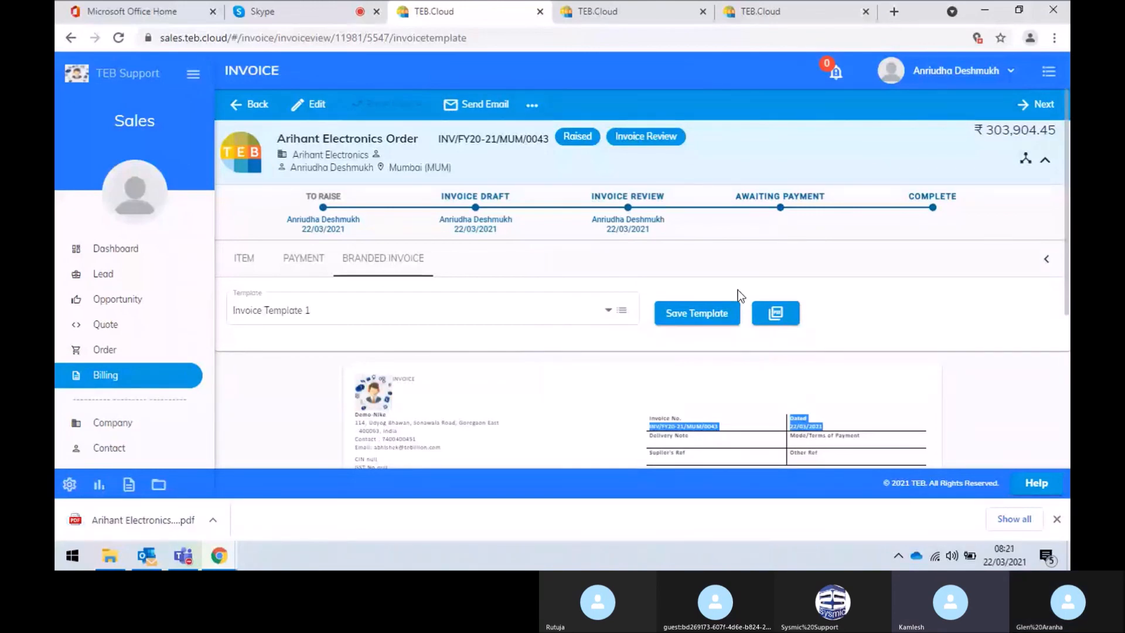
Bring up the Send Mail form with the invoice template attached
click(495, 105)
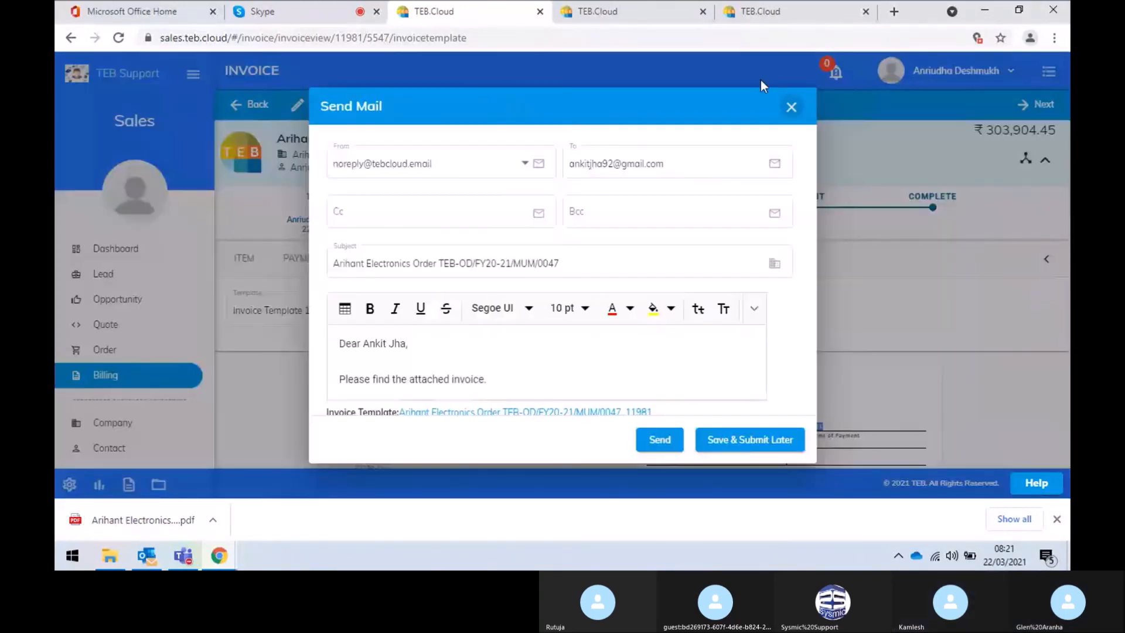